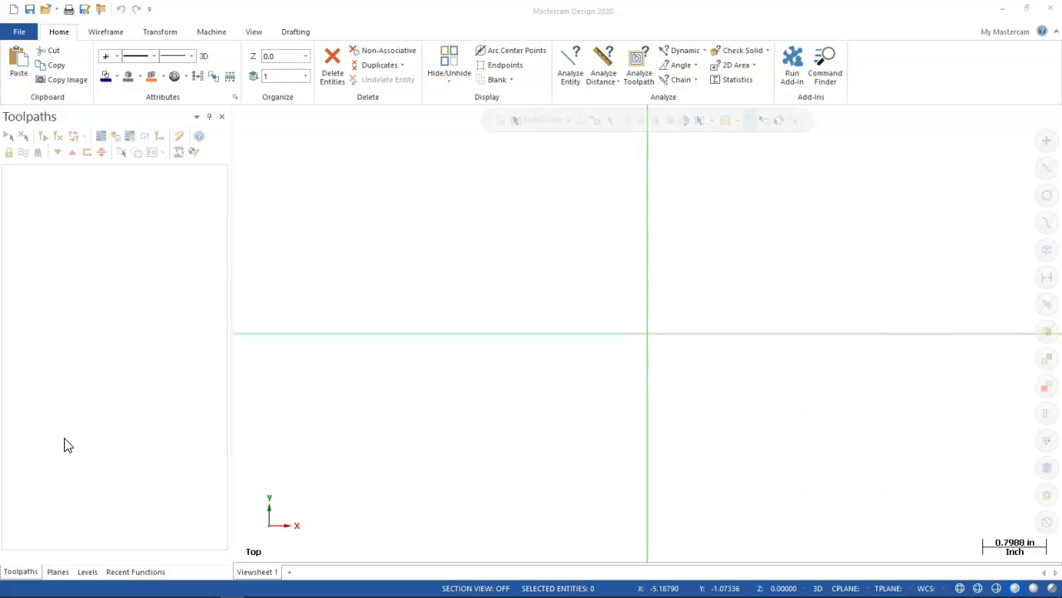
# Open the system configuration's color settings and look through the first entries of the color item list.
pyautogui.click(20, 35)
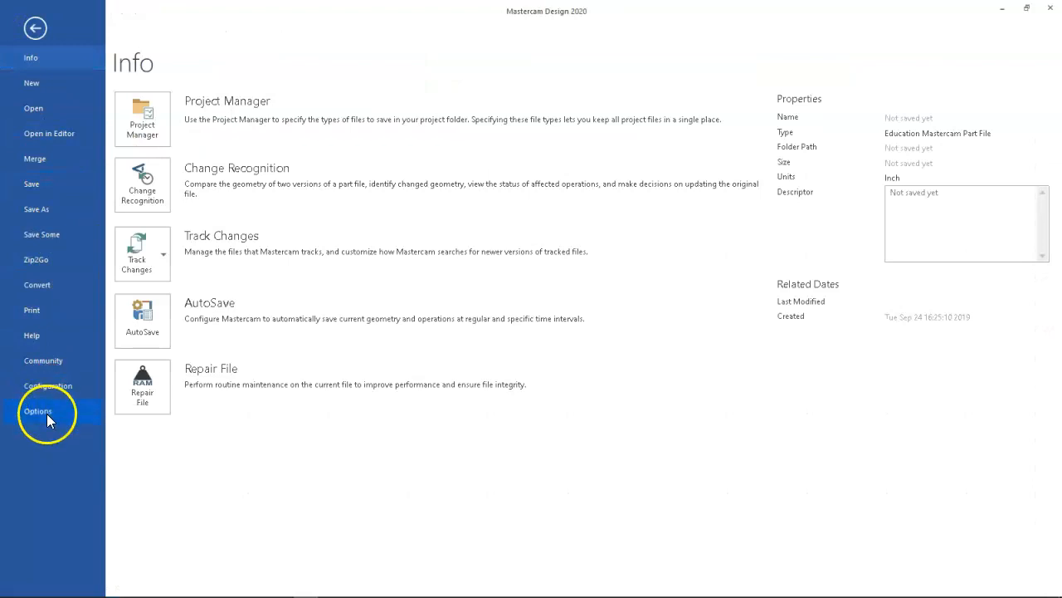
pyautogui.click(48, 394)
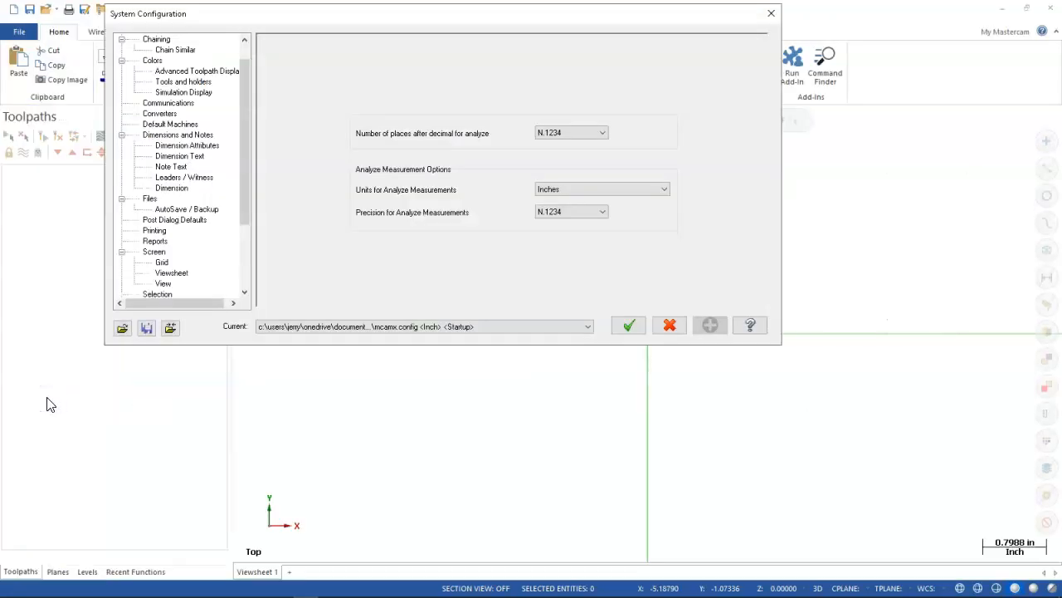
pyautogui.click(154, 61)
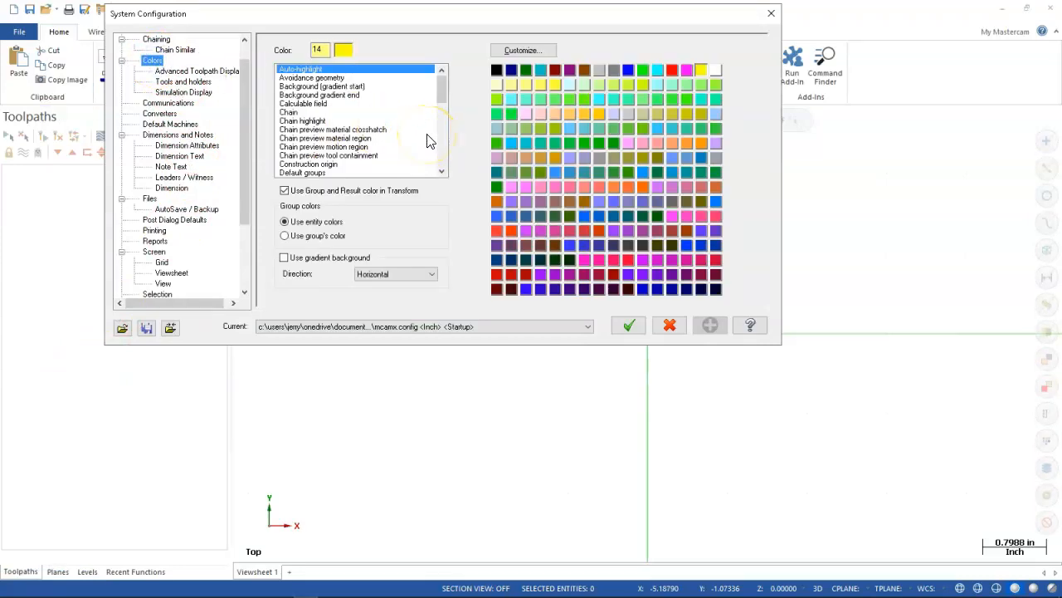
pyautogui.moveTo(440, 85)
pyautogui.mouseDown()
pyautogui.moveTo(434, 157)
pyautogui.moveTo(438, 93)
pyautogui.mouseUp()
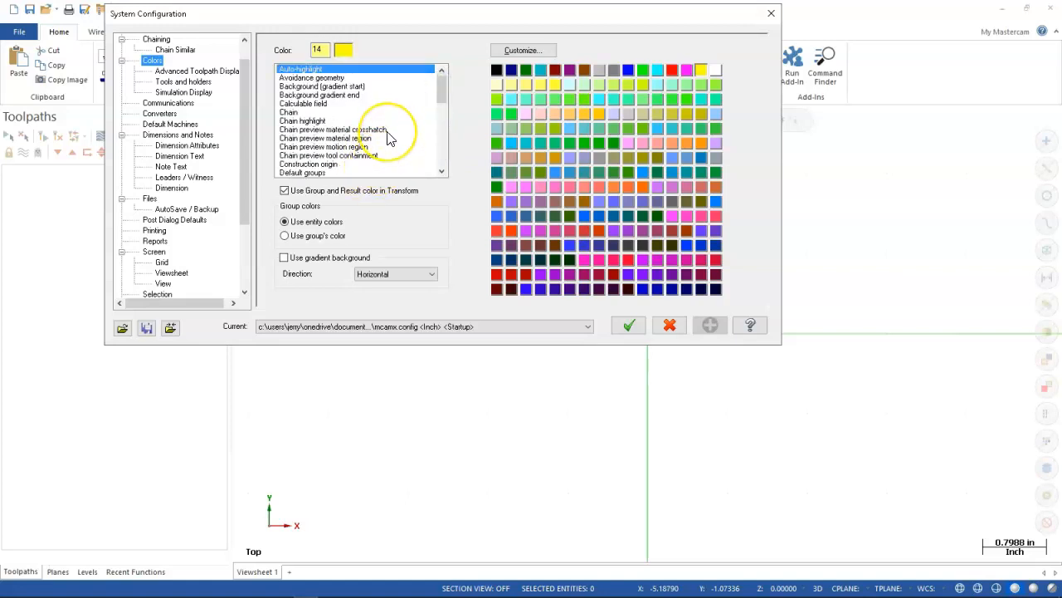
pyautogui.scroll(-1, 386, 128)
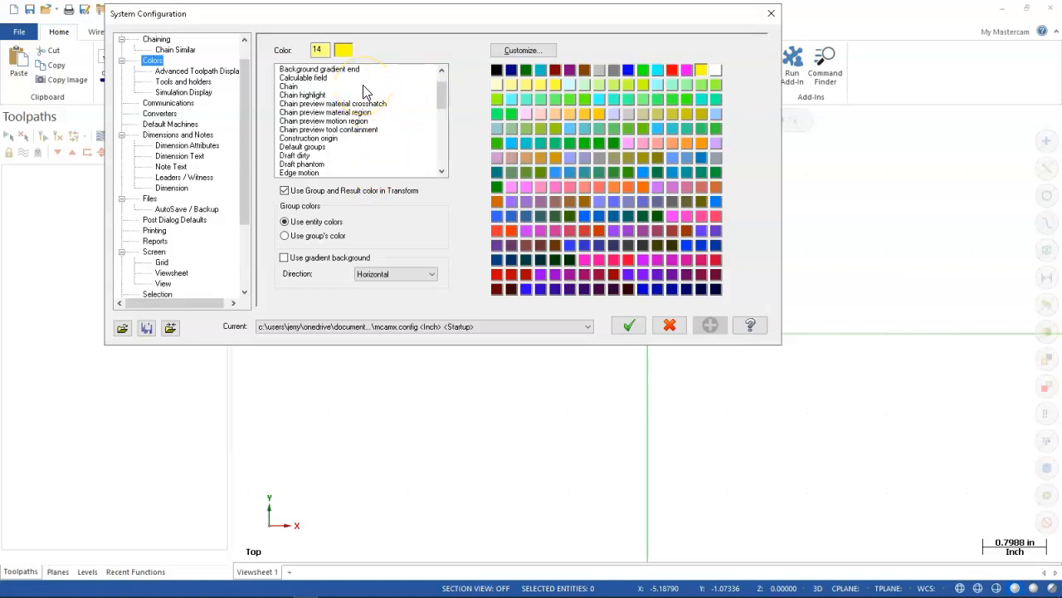
pyautogui.scroll(-1, 365, 93)
pyautogui.scroll(2, 365, 93)
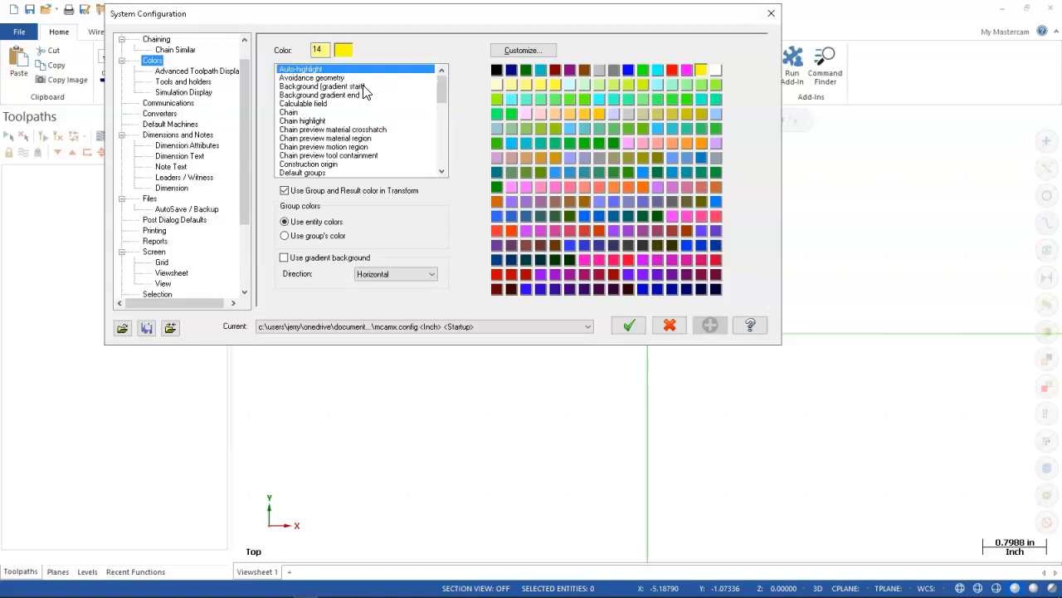
pyautogui.scroll(-1, 365, 93)
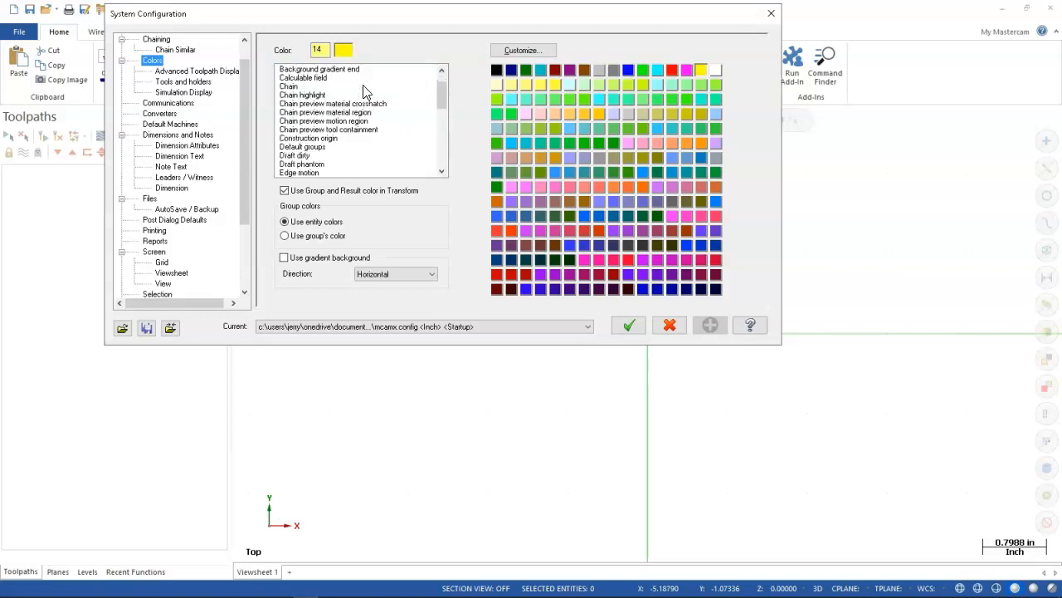
pyautogui.scroll(-1, 337, 112)
# Check which color is assigned to the Grid item and where it sits in the color palette.
pyautogui.click(289, 172)
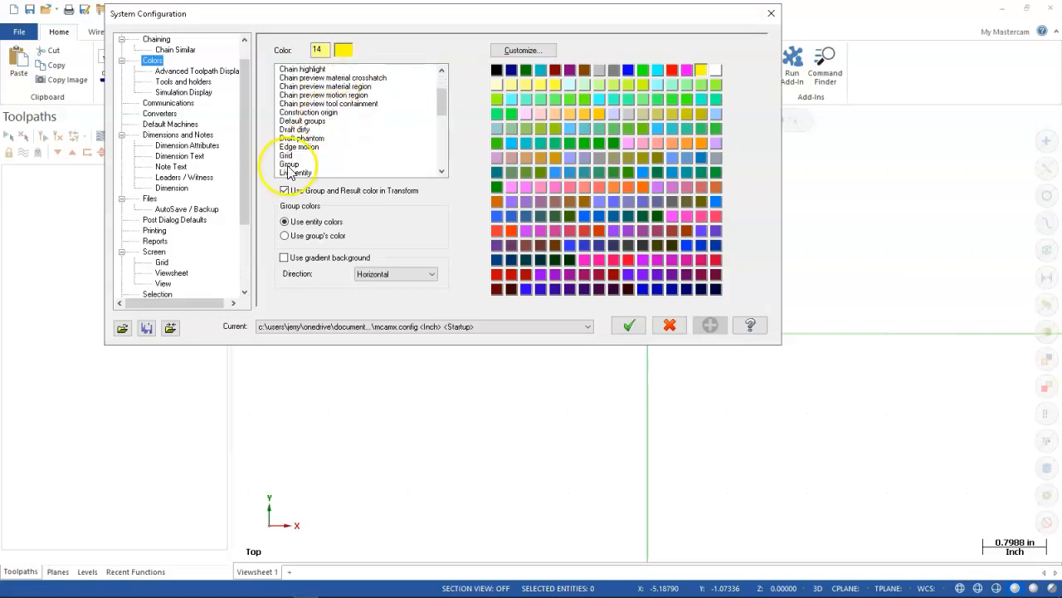
pyautogui.click(286, 155)
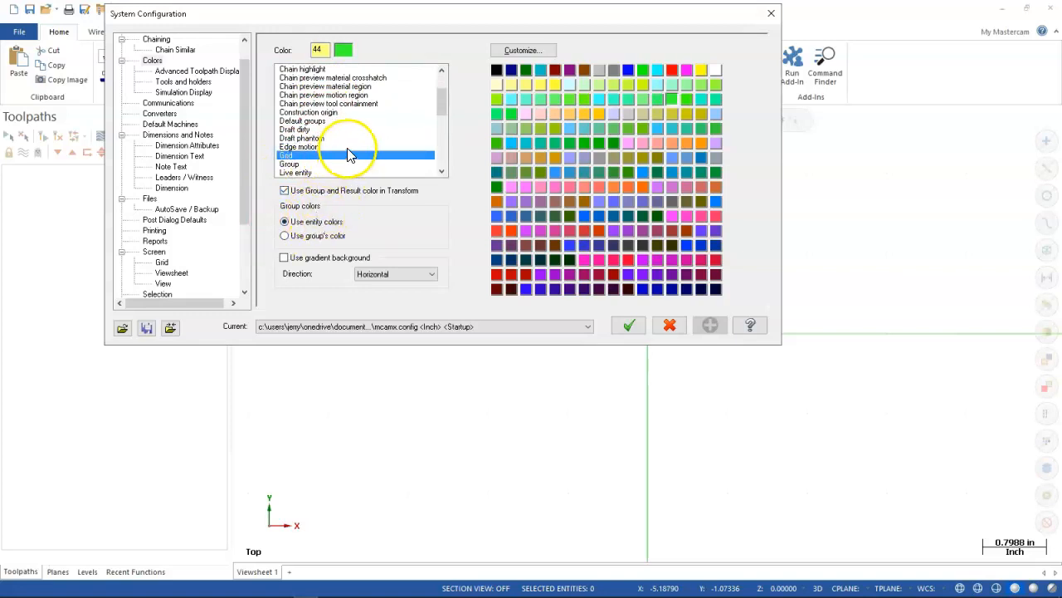
pyautogui.click(416, 137)
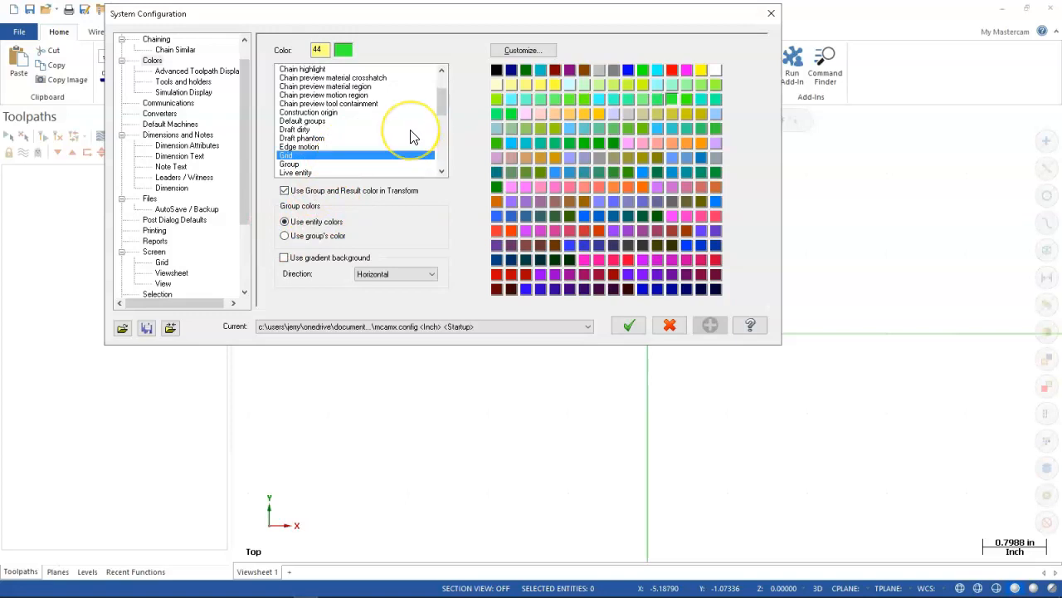
pyautogui.click(640, 112)
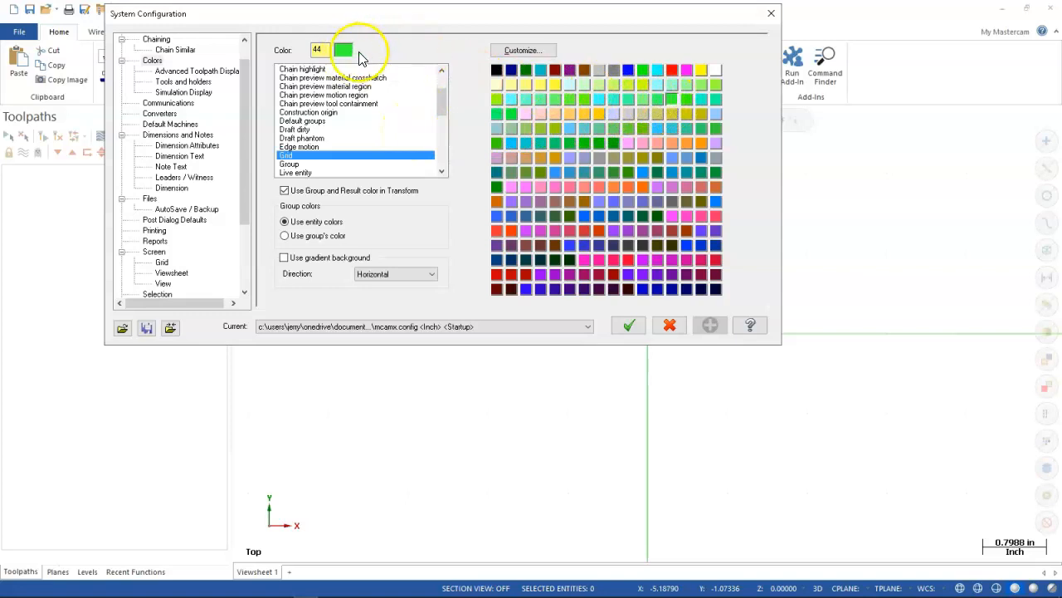
# Check the colors assigned to the Tool origin and WCS origin items.
pyautogui.scroll(-2, 398, 129)
pyautogui.scroll(-1, 398, 124)
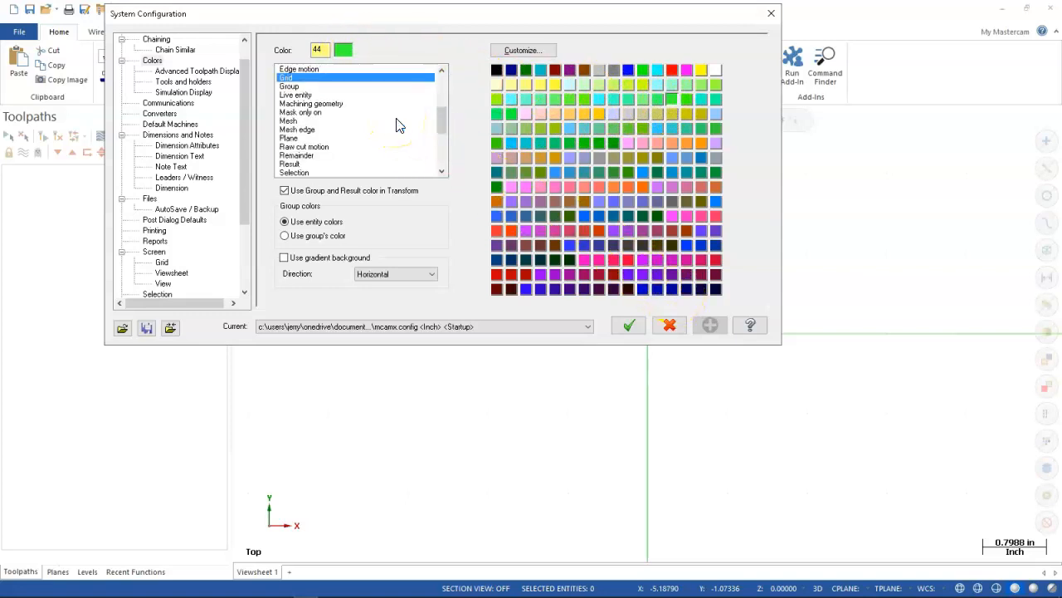
pyautogui.scroll(-1, 311, 85)
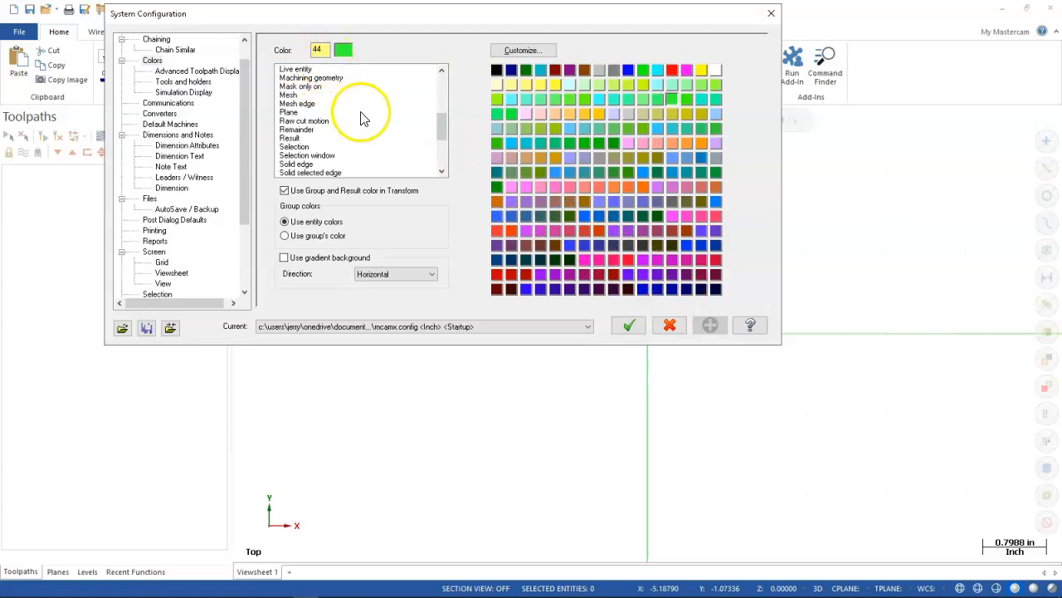
pyautogui.scroll(-1, 366, 112)
pyautogui.scroll(-1, 363, 119)
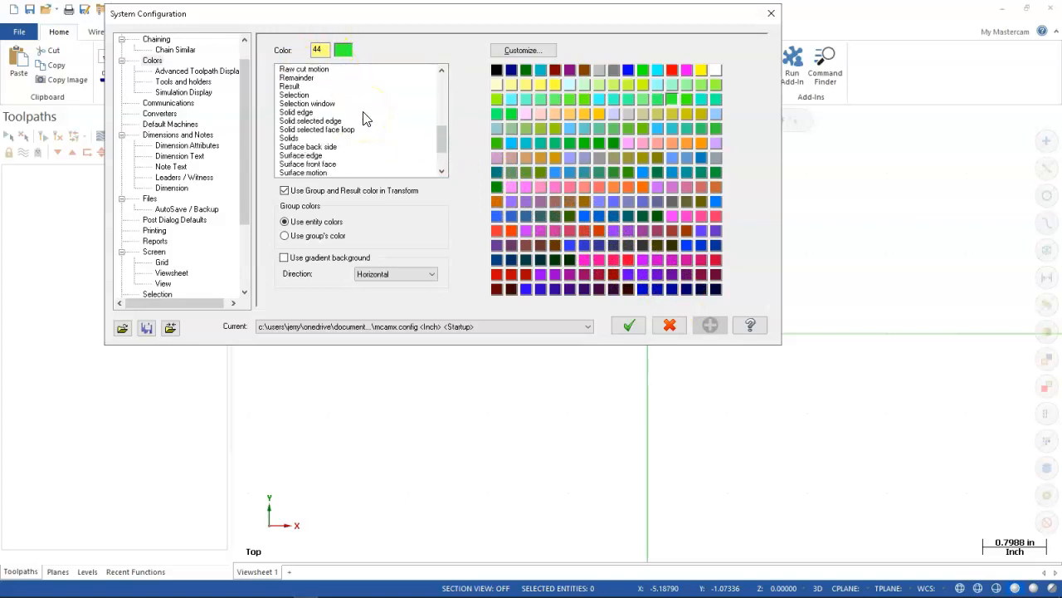
pyautogui.scroll(-1, 365, 116)
pyautogui.scroll(-1, 368, 114)
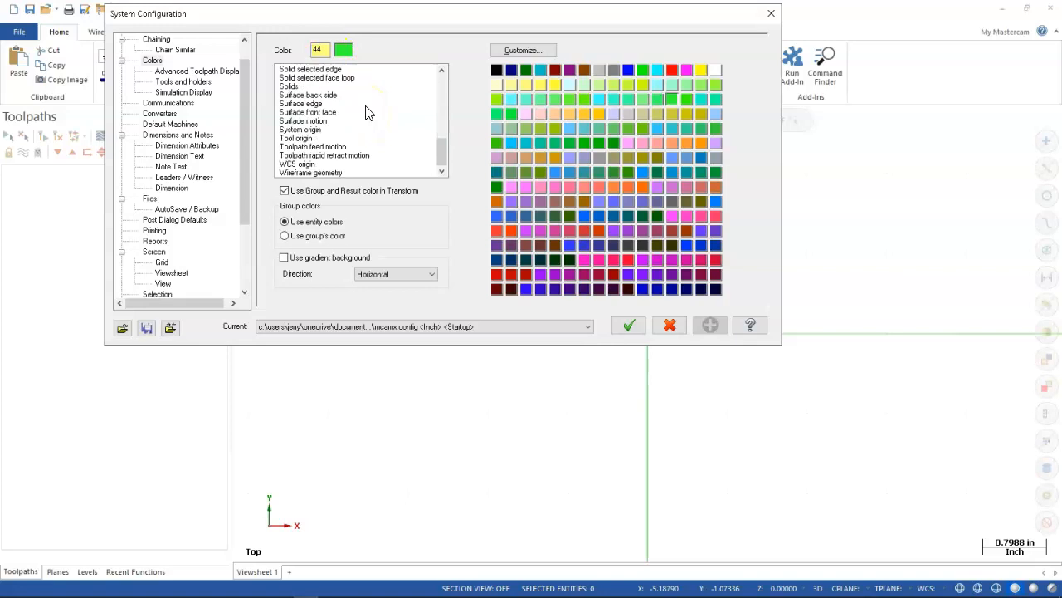
pyautogui.click(296, 137)
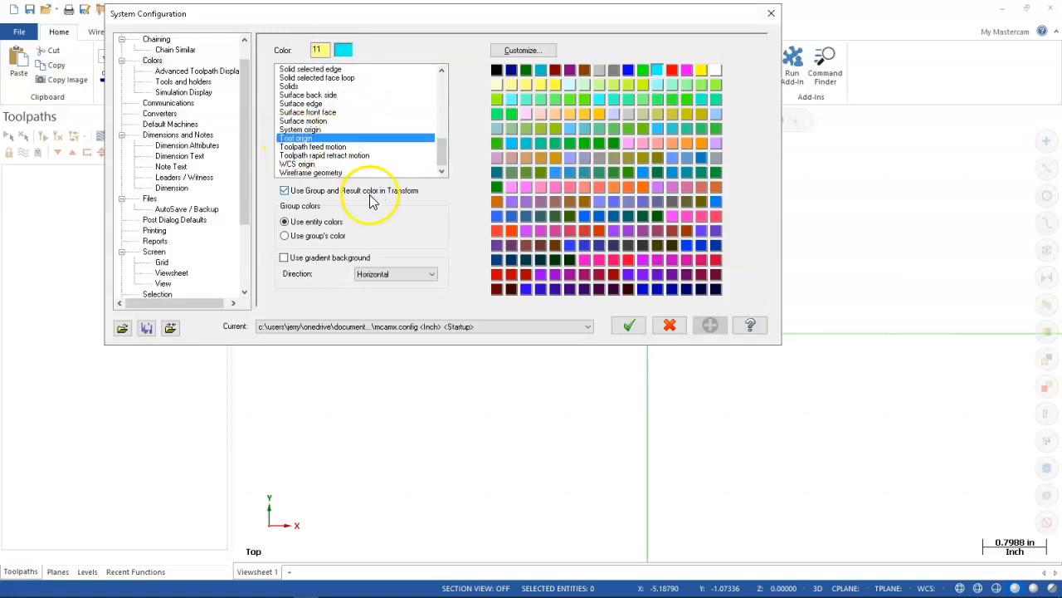
pyautogui.click(324, 163)
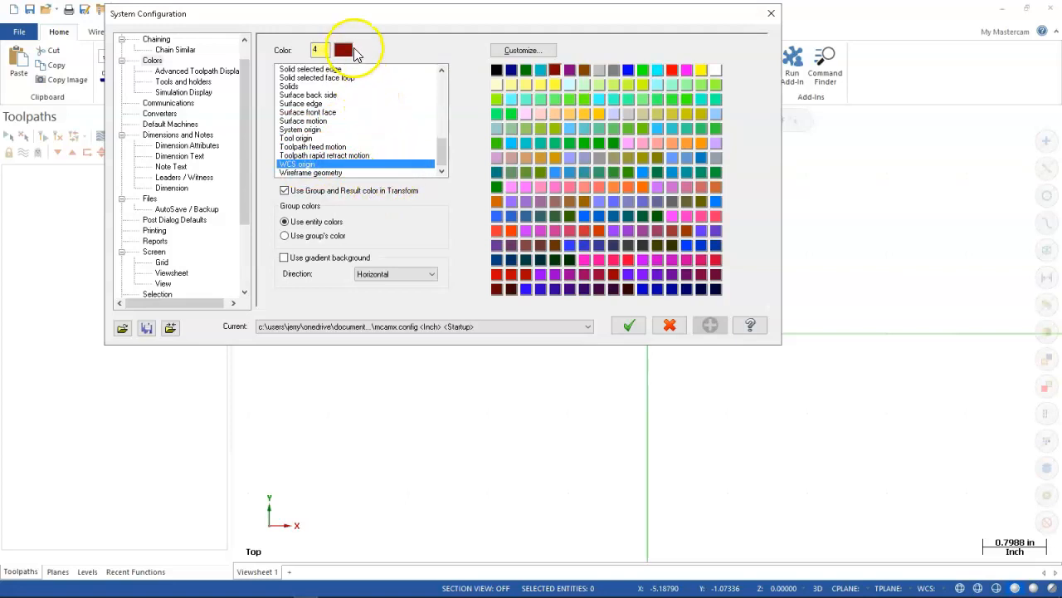
# Look back through the whole list of color items for the remaining origin and axis entries.
pyautogui.scroll(1, 375, 133)
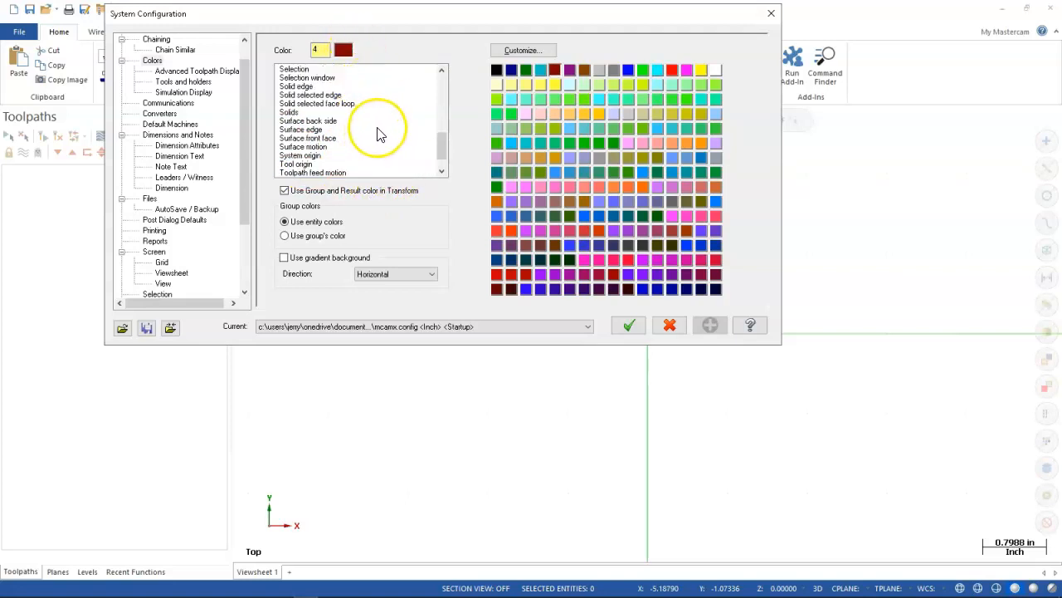
pyautogui.scroll(1, 377, 134)
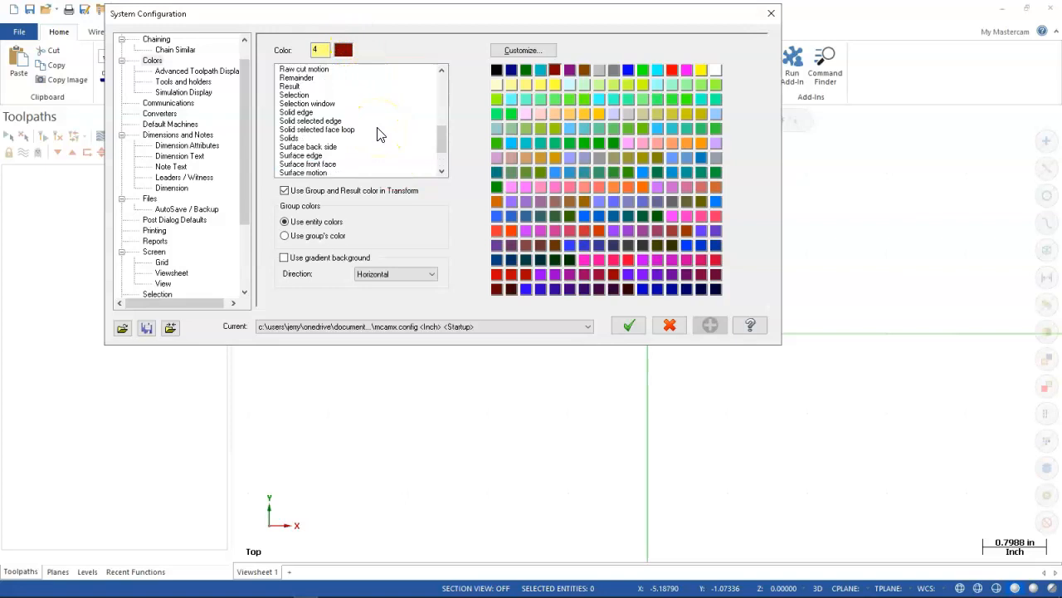
pyautogui.scroll(1, 379, 134)
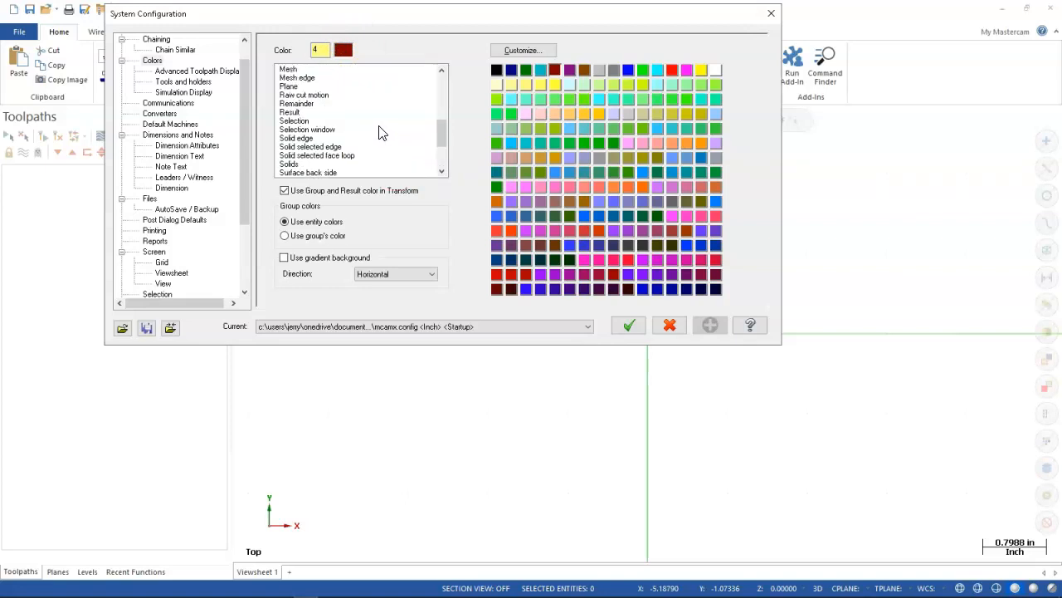
pyautogui.scroll(1, 380, 134)
pyautogui.scroll(1, 383, 134)
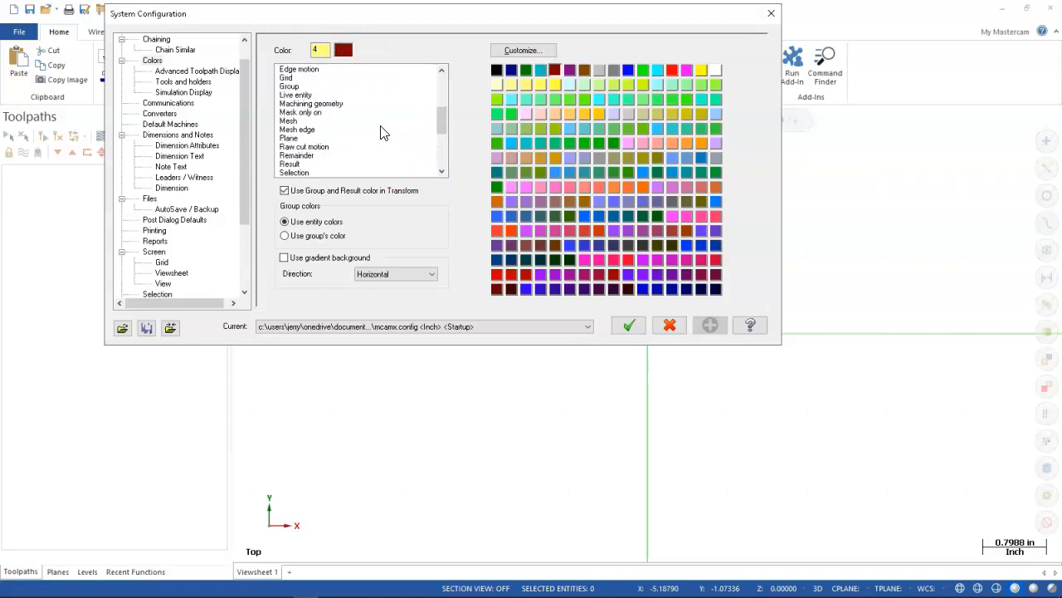
pyautogui.scroll(1, 383, 133)
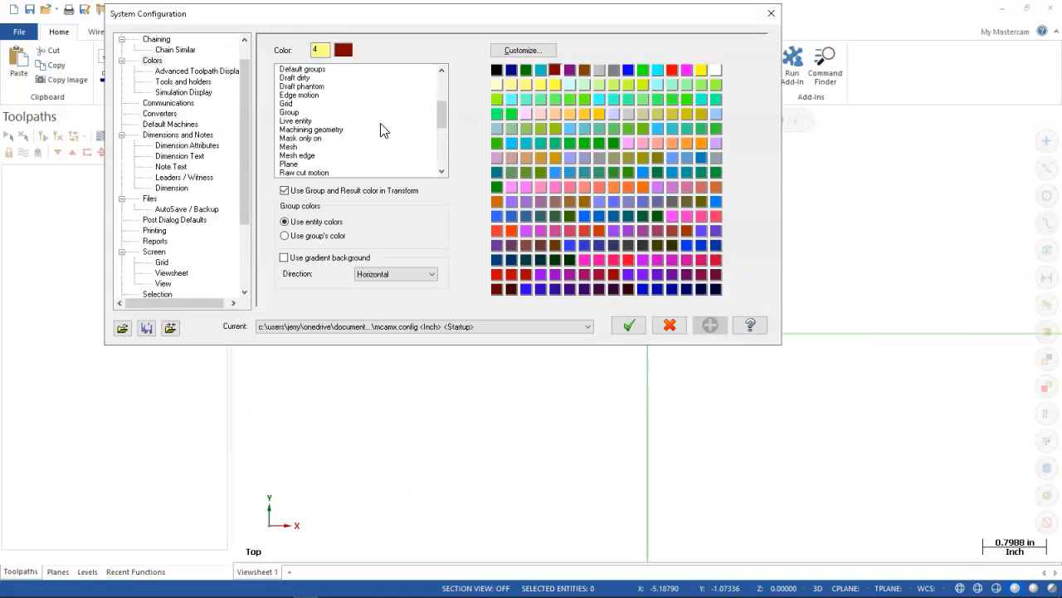
pyautogui.scroll(3, 365, 133)
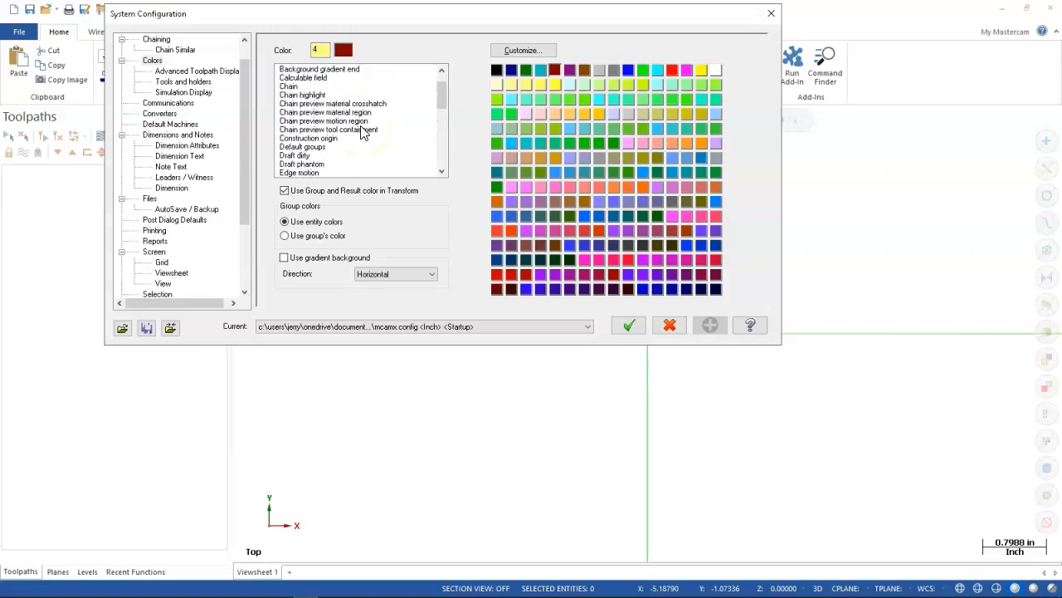
pyautogui.scroll(1, 364, 134)
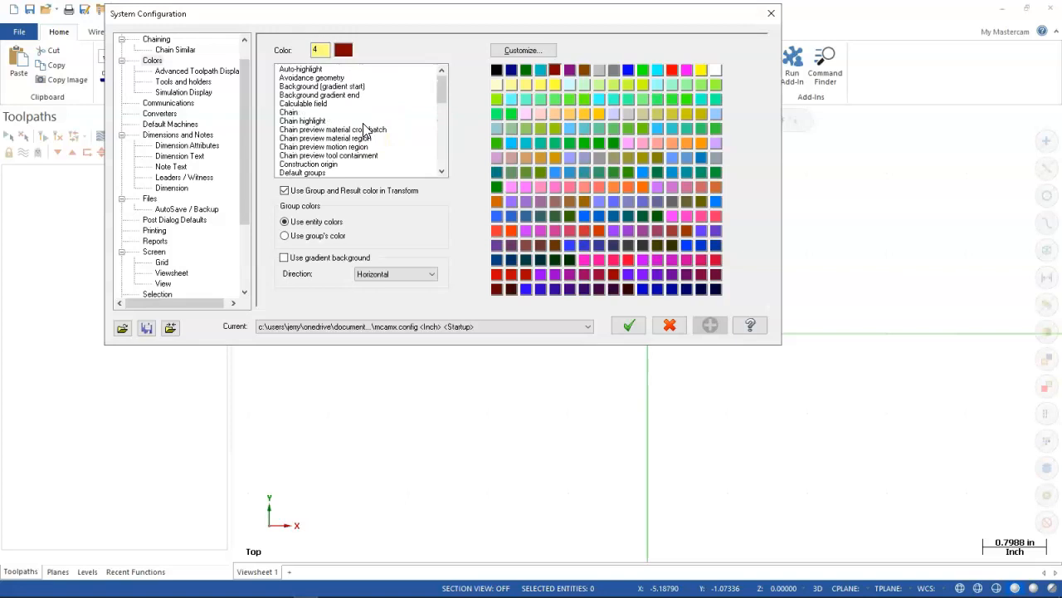
pyautogui.scroll(-2, 365, 131)
pyautogui.scroll(1, 367, 129)
pyautogui.scroll(1, 367, 128)
pyautogui.scroll(-2, 337, 133)
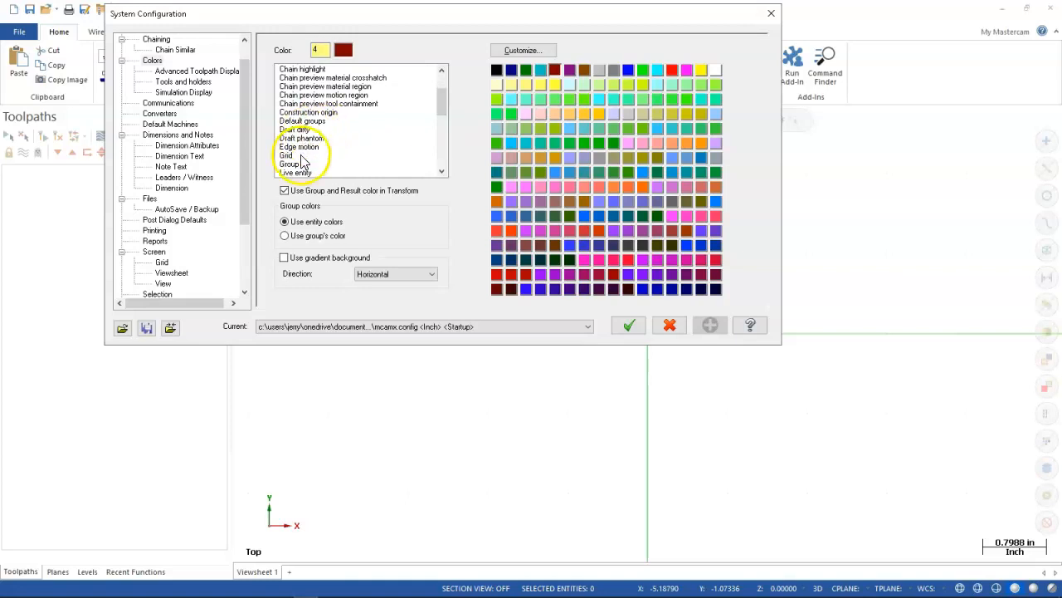
pyautogui.scroll(-1, 304, 161)
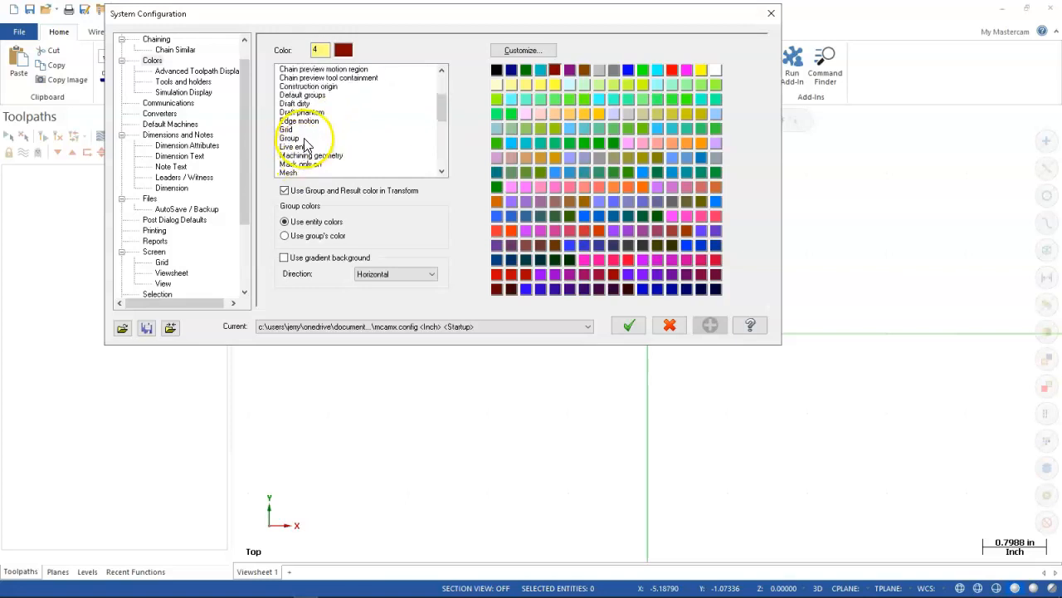
pyautogui.scroll(-1, 309, 149)
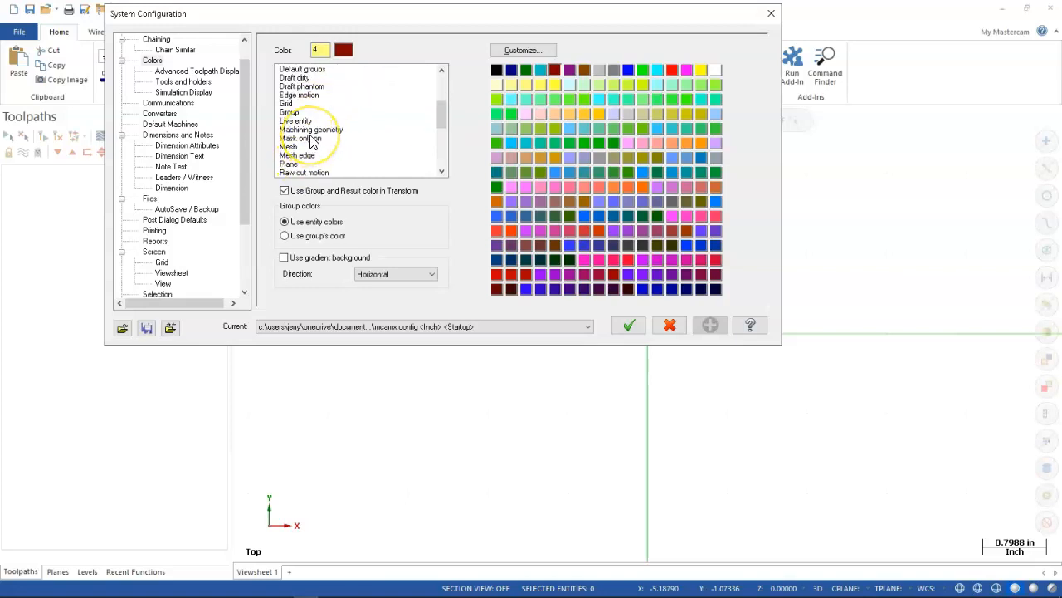
pyautogui.scroll(-1, 309, 142)
pyautogui.scroll(-1, 316, 121)
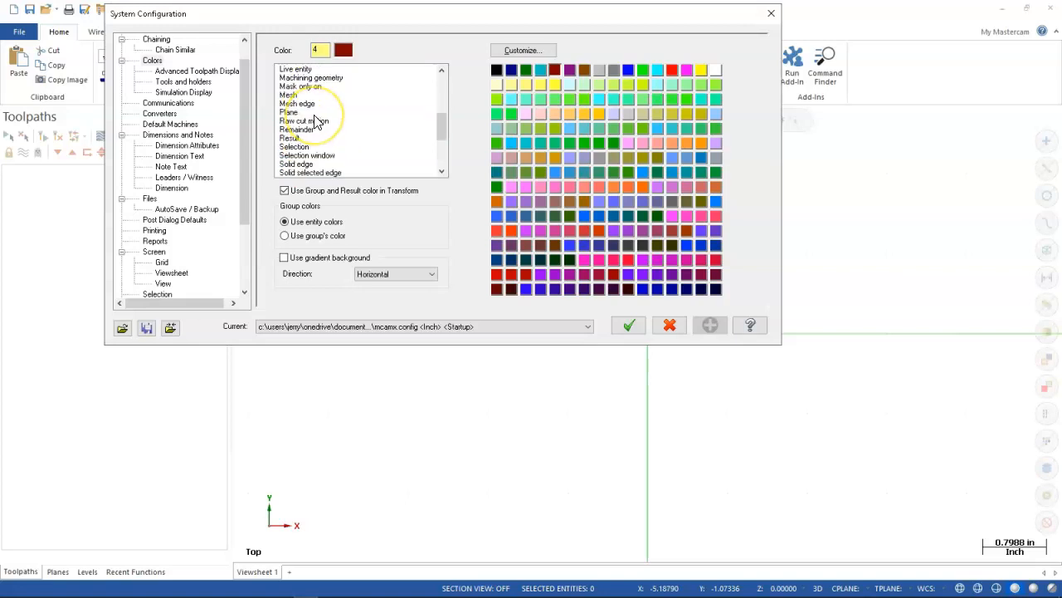
pyautogui.scroll(-1, 316, 120)
pyautogui.scroll(-1, 316, 120)
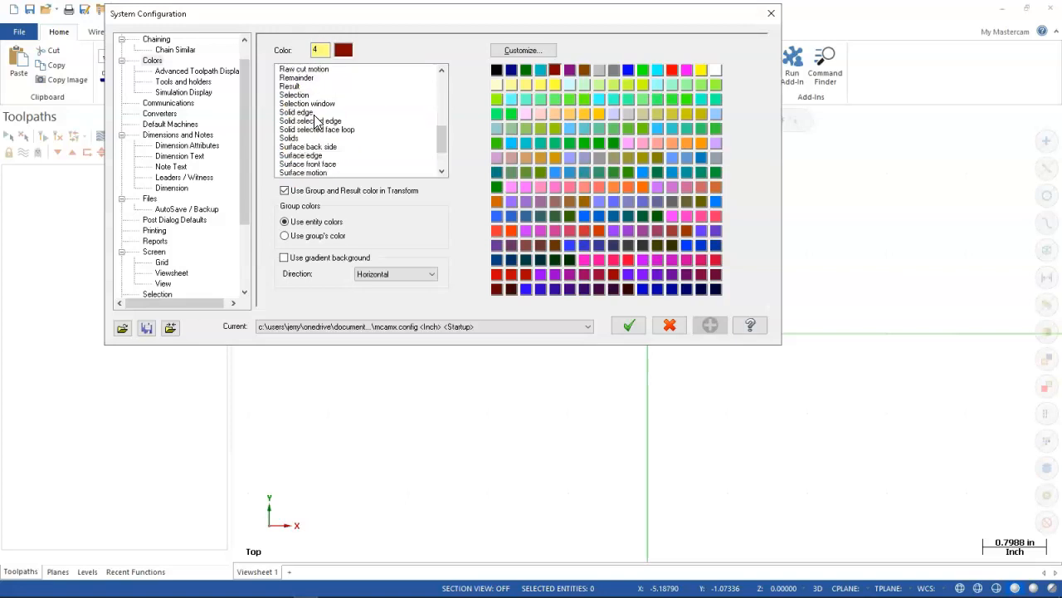
pyautogui.scroll(-1, 316, 120)
# Check the Tool origin, Wireframe geometry, Toolpath rapid retract motion and System origin colors, and close the configuration without saving.
pyautogui.click(313, 164)
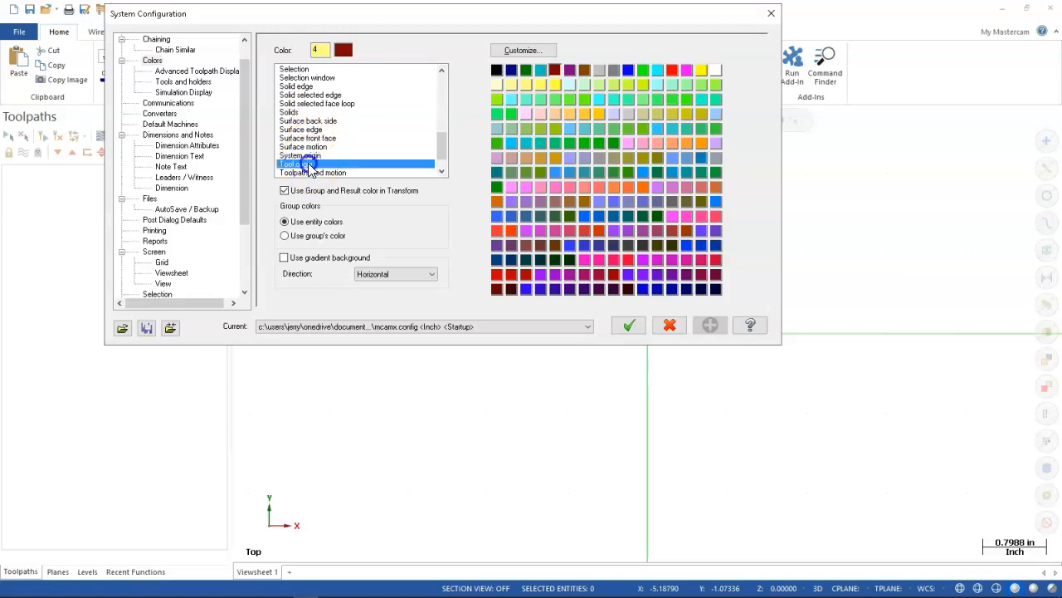
pyautogui.scroll(-1, 332, 95)
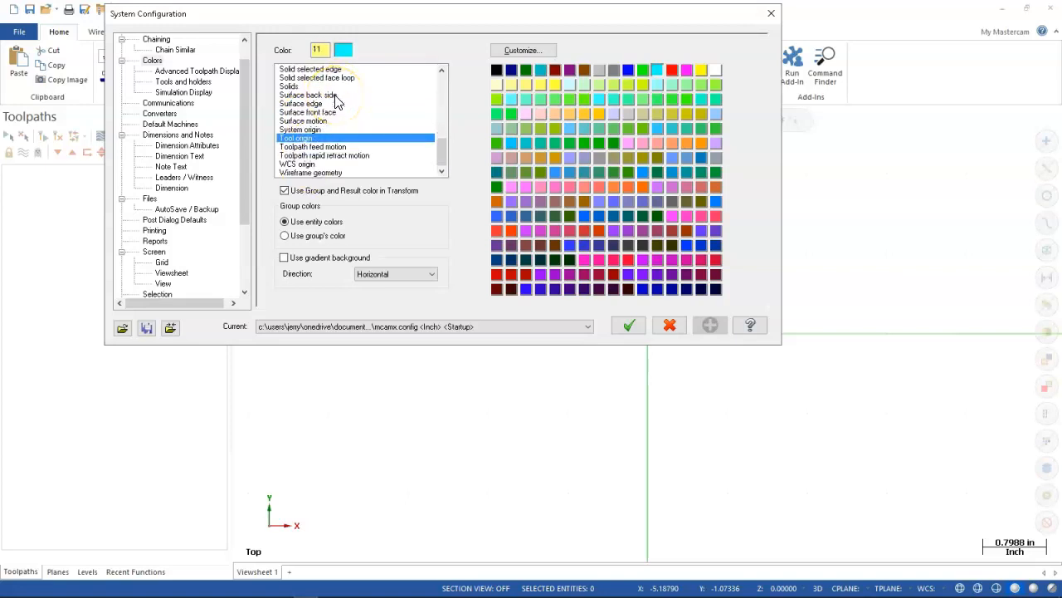
pyautogui.click(318, 172)
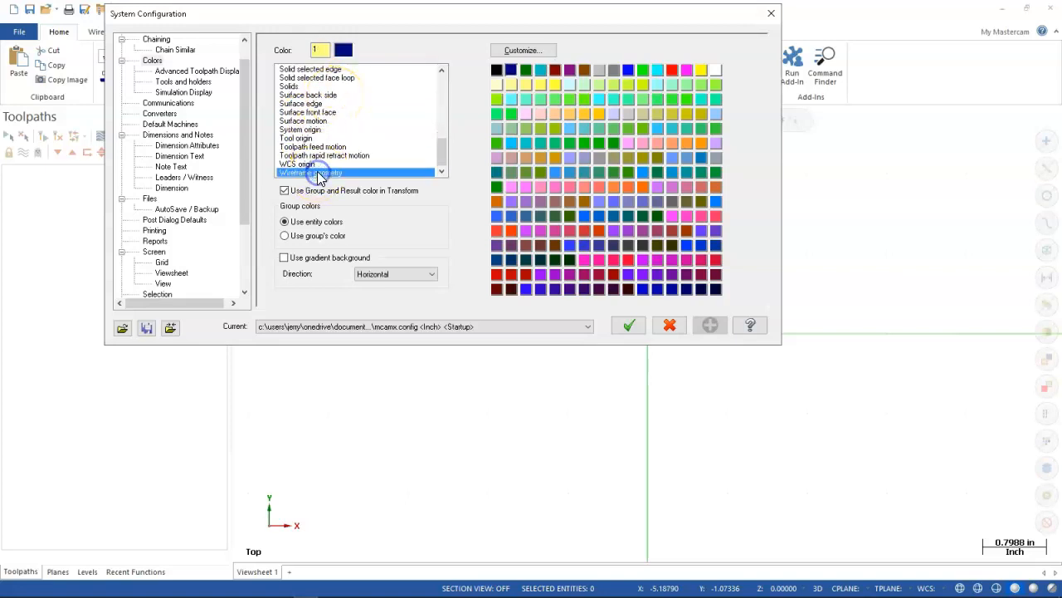
pyautogui.click(318, 156)
pyautogui.click(300, 130)
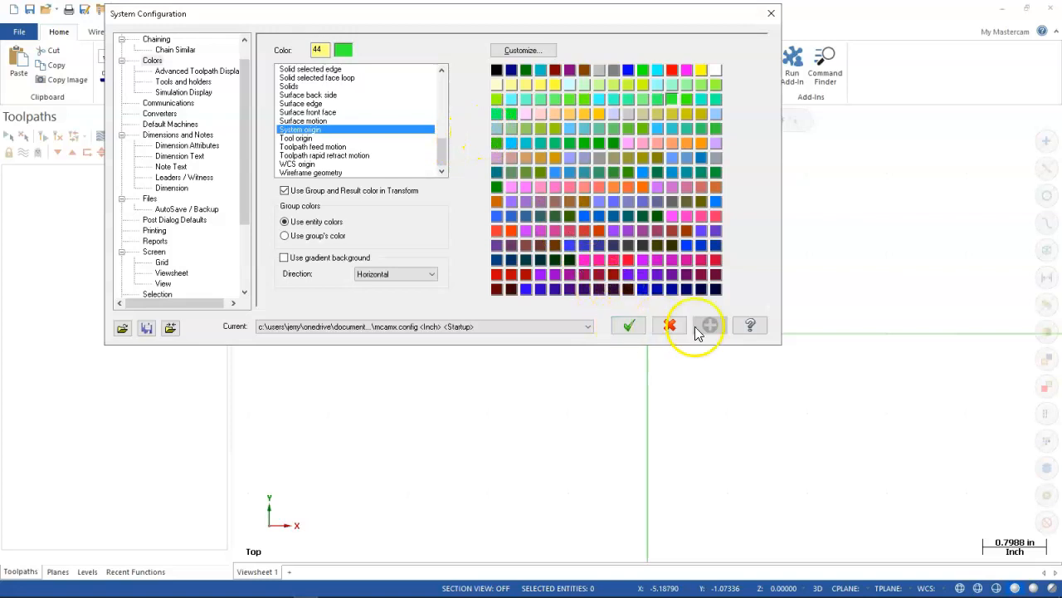
pyautogui.click(670, 324)
pyautogui.moveTo(484, 244); pyautogui.dragTo(473, 159, button='middle')
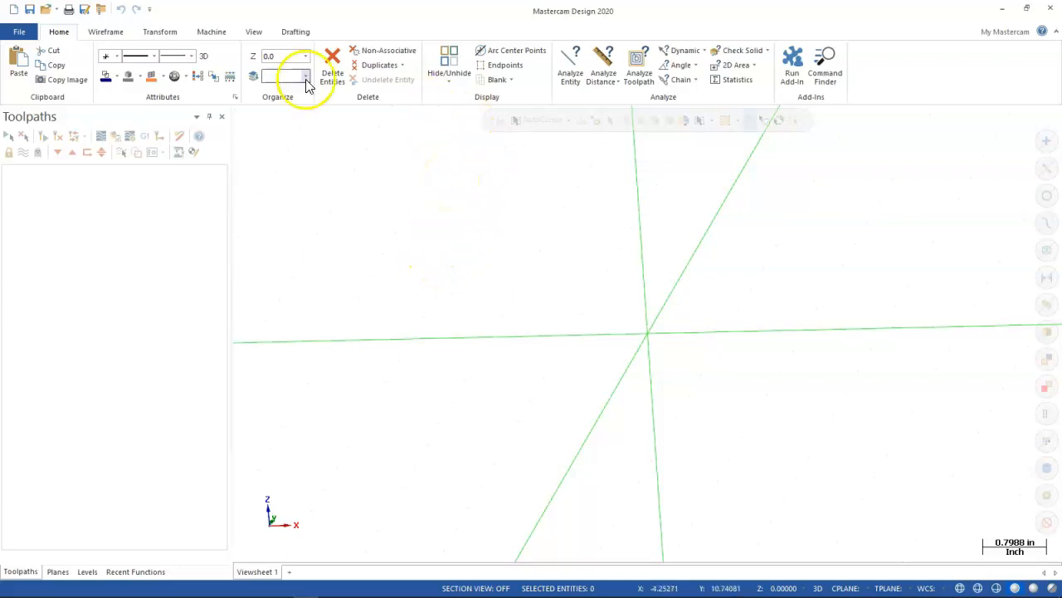
pyautogui.click(221, 31)
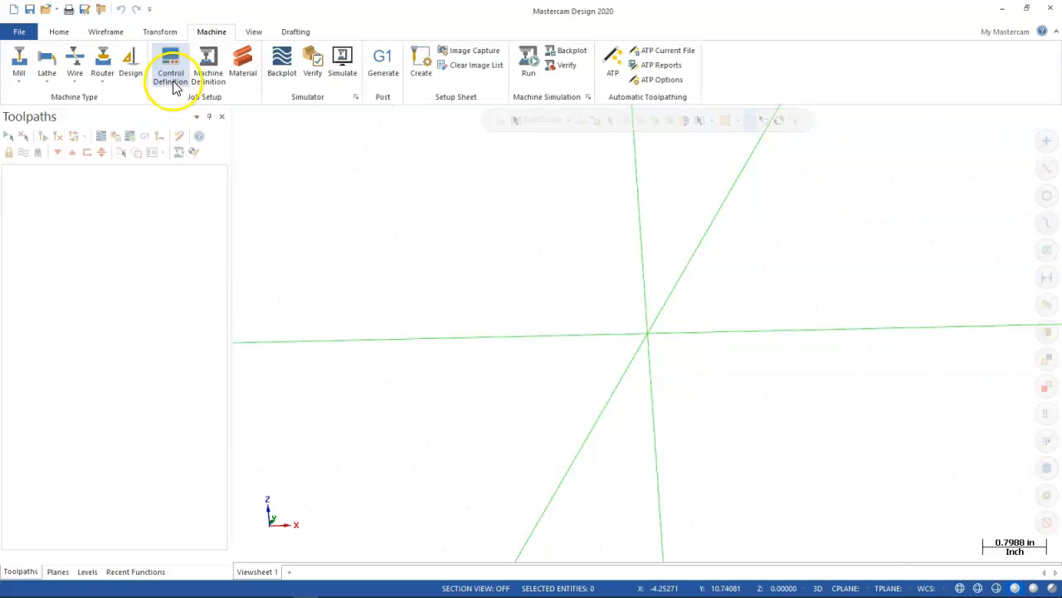
pyautogui.click(385, 194)
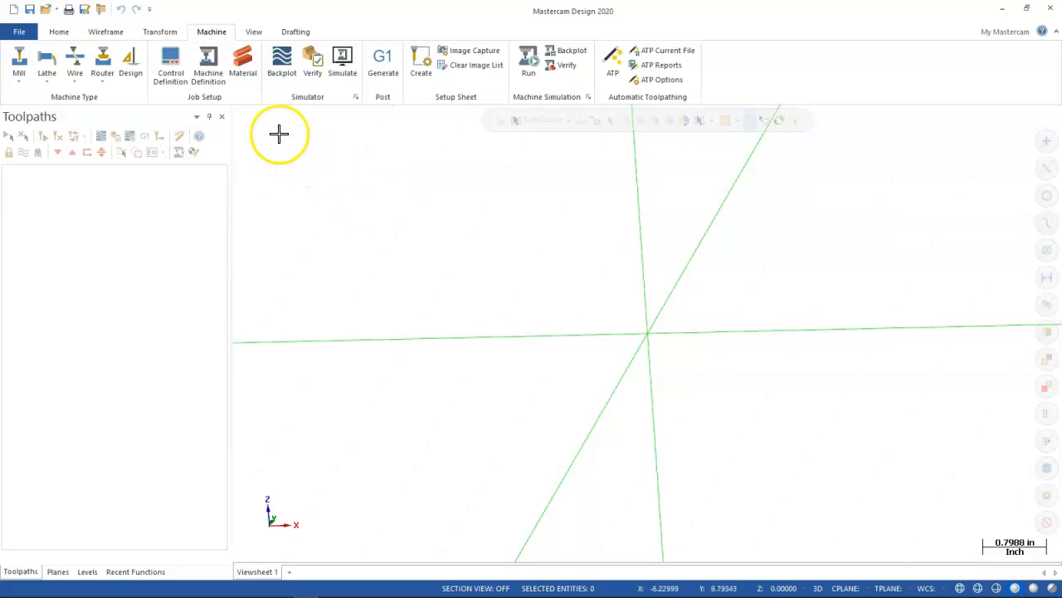
pyautogui.click(54, 32)
# Switch to Chrome to study the dimensions and views of the Mill Tutorial2 wrench drawing, and return to Mastercam.
pyautogui.moveTo(308, 589)
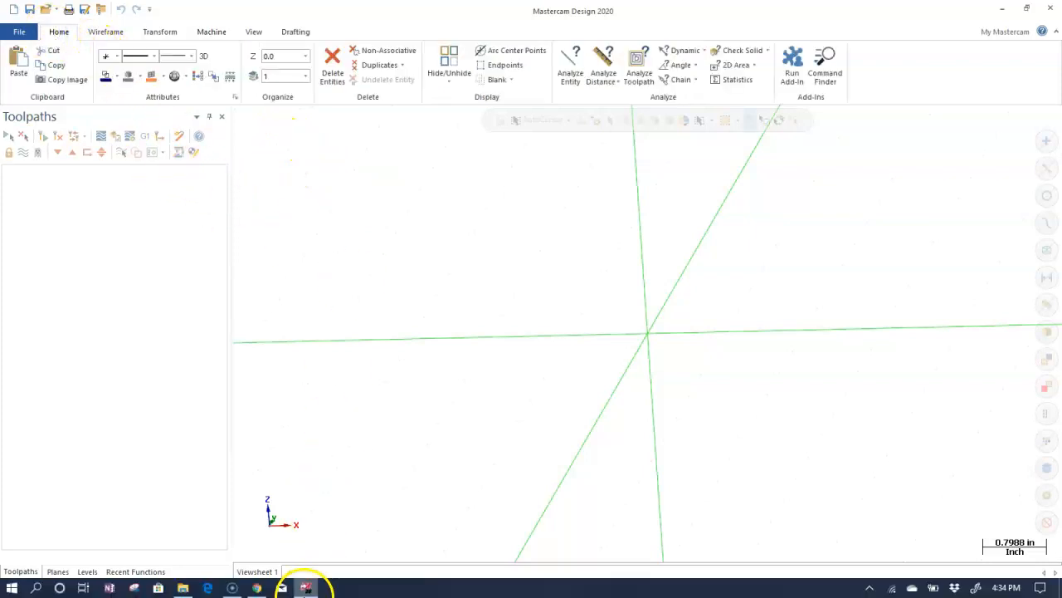
pyautogui.click(256, 588)
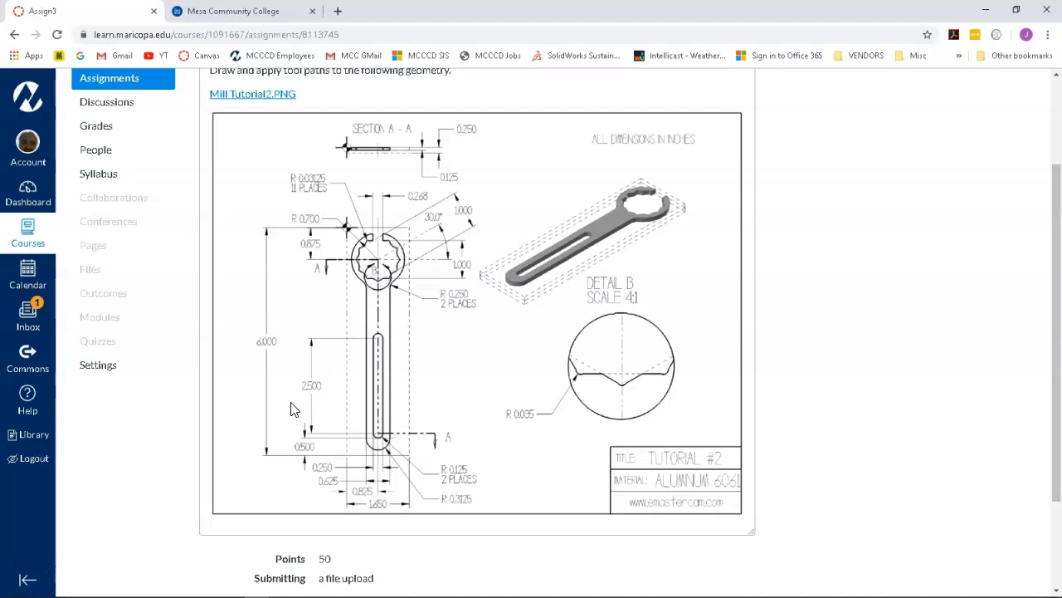
pyautogui.click(308, 324)
pyautogui.click(315, 273)
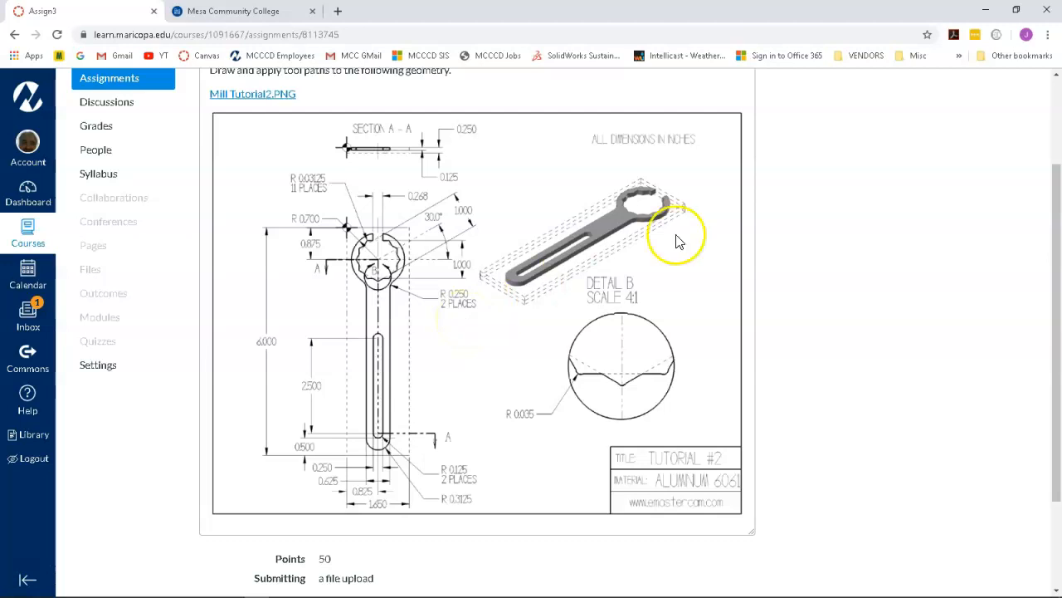
pyautogui.click(984, 11)
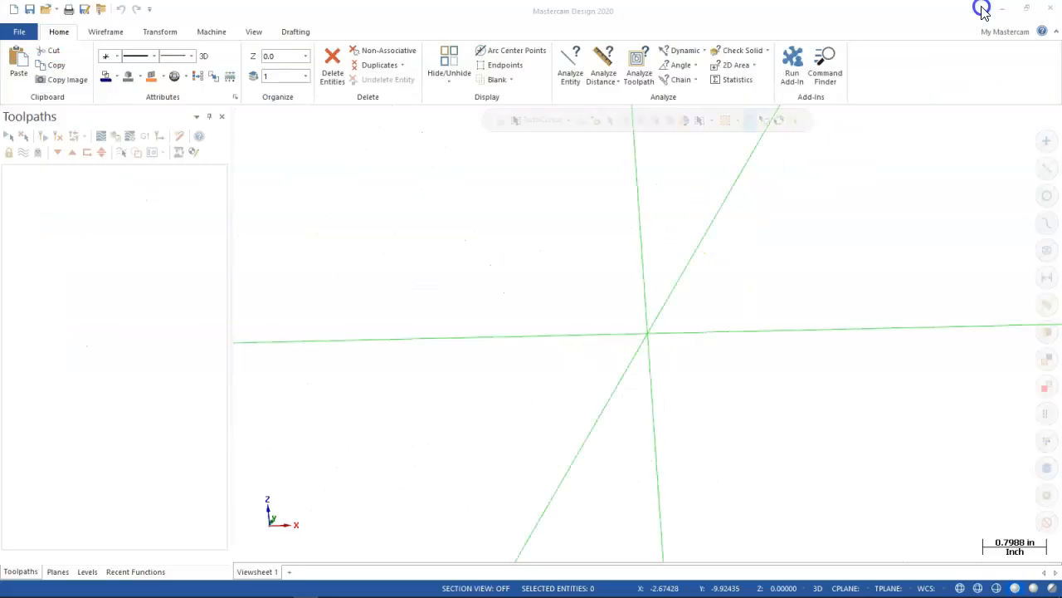
# Set the view to Top and draw a wireframe circle with a locked radius of 0.7 centered on the origin.
pyautogui.hotkey('alt', '1')
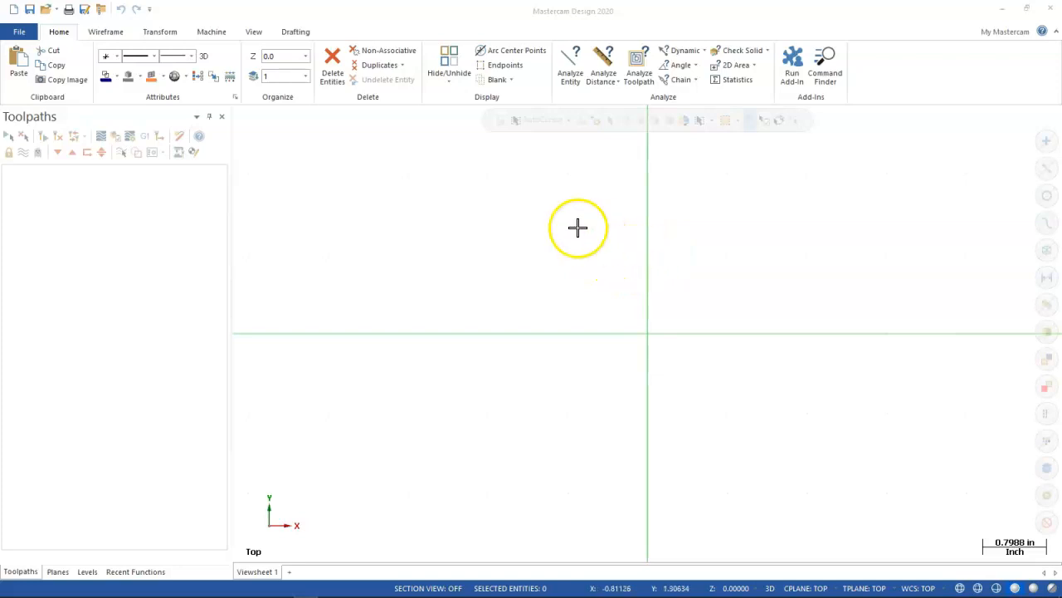
pyautogui.click(106, 31)
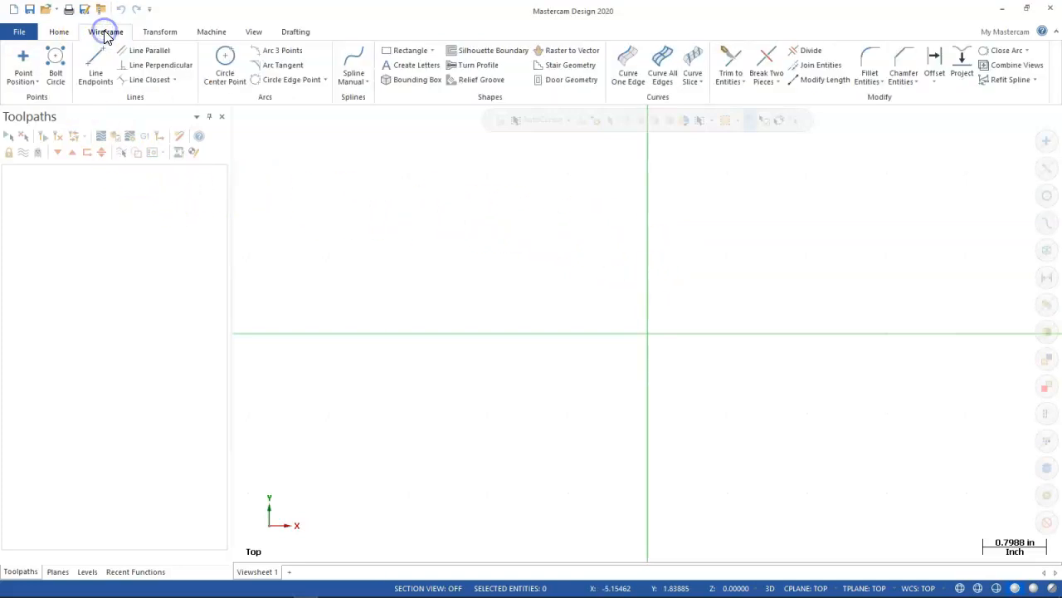
pyautogui.click(224, 64)
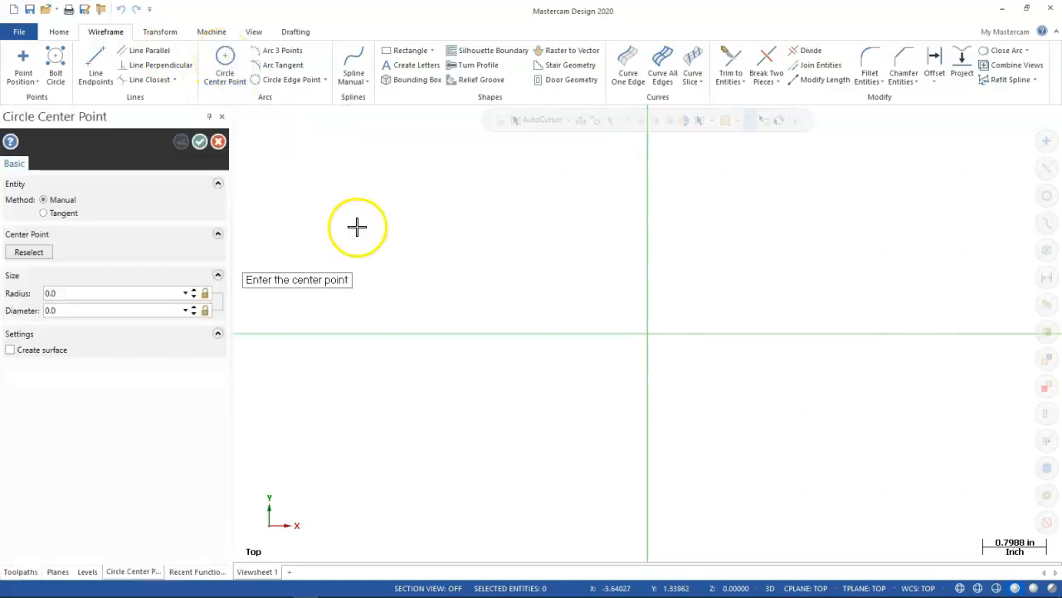
pyautogui.click(107, 297)
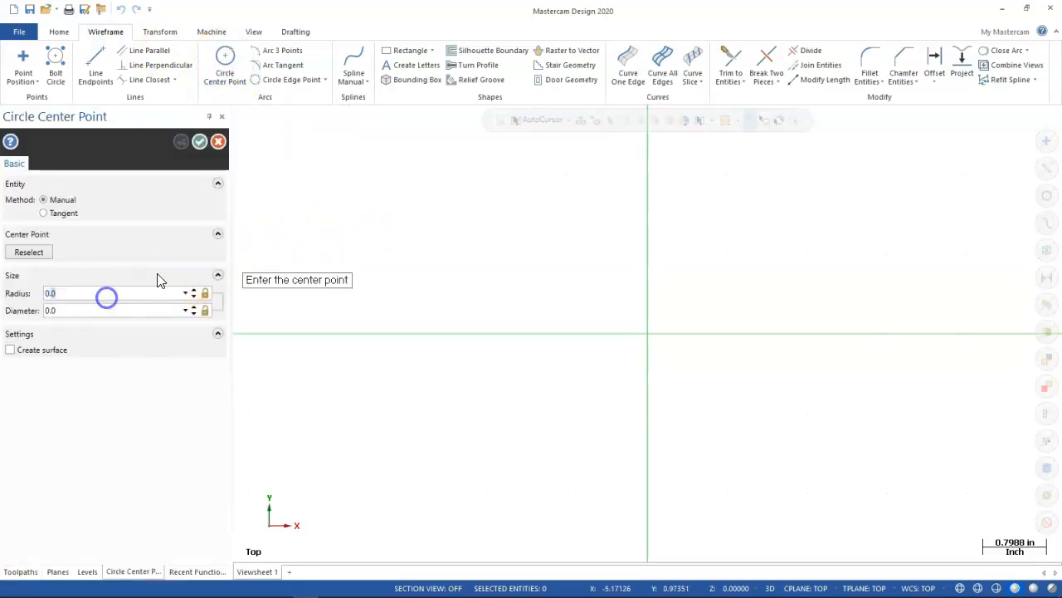
pyautogui.write('0.7')
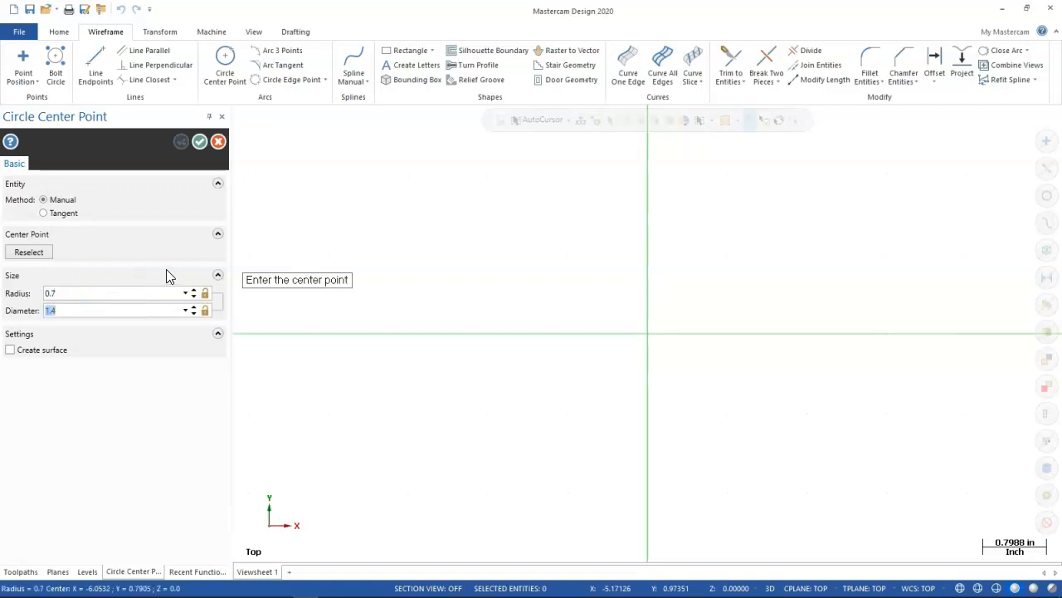
pyautogui.click(205, 293)
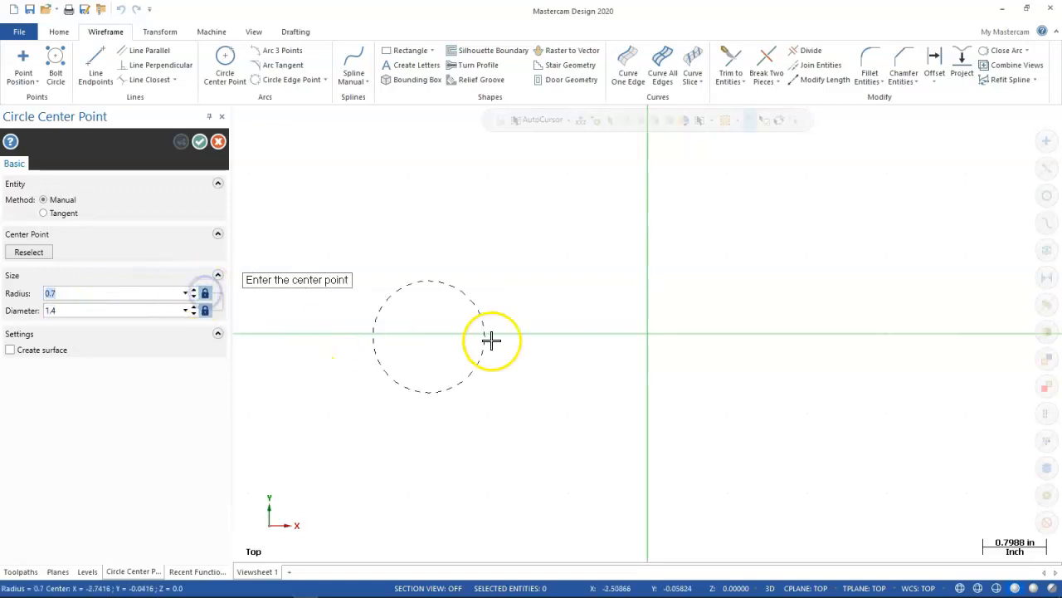
pyautogui.click(648, 336)
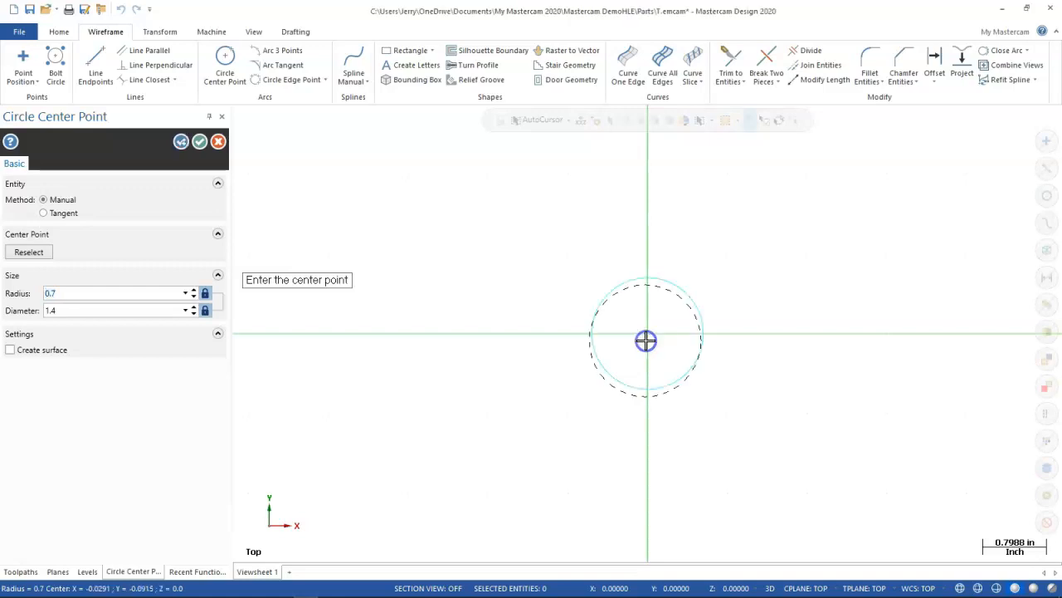
pyautogui.click(199, 142)
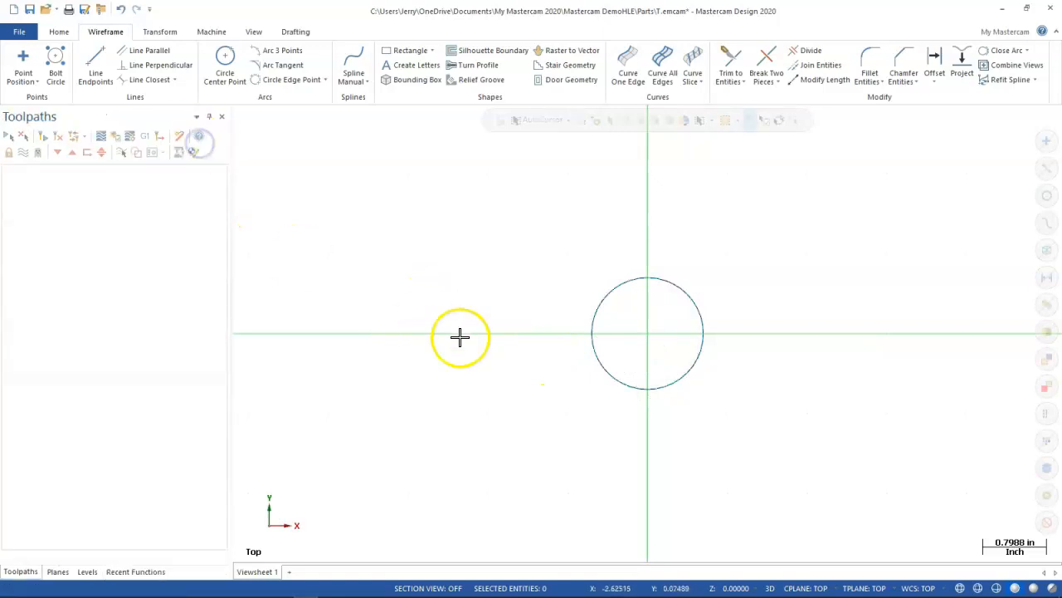
# Set up a center-anchored rectangle with width and height both locked at 1.0.
pyautogui.scroll(5, 683, 313)
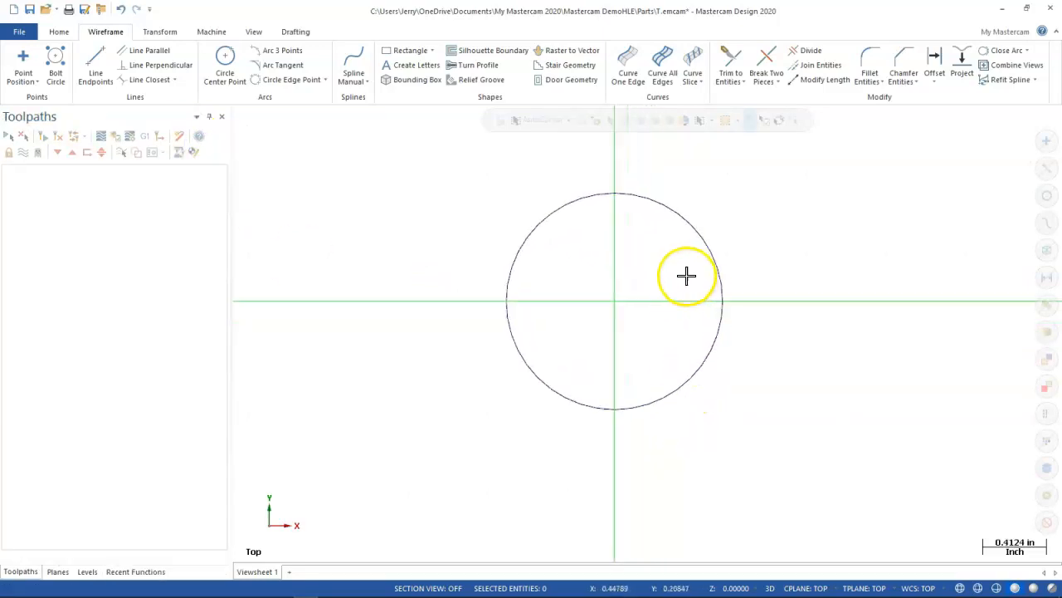
pyautogui.scroll(1, 660, 304)
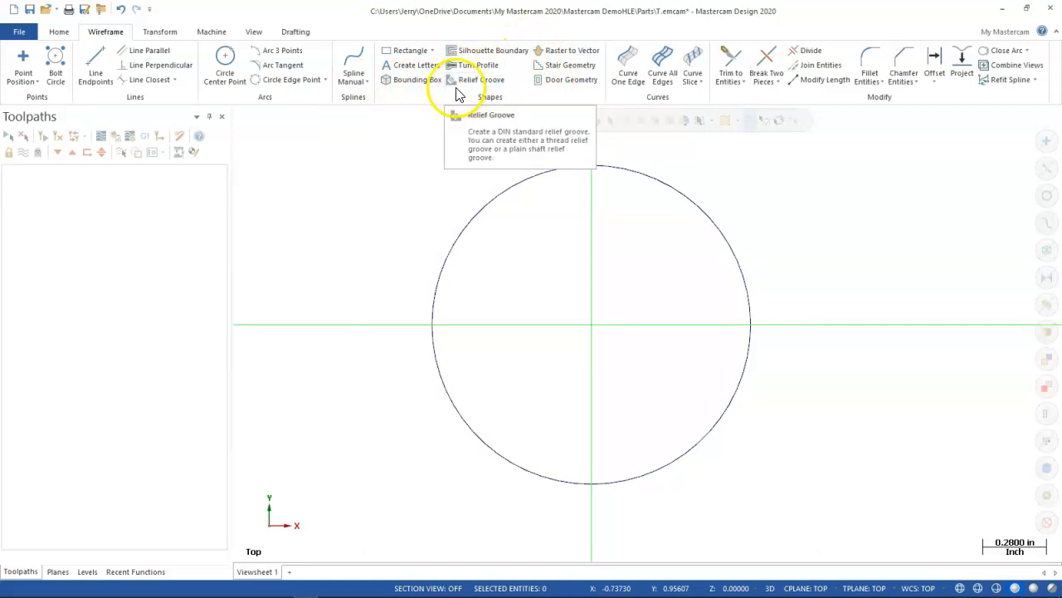
pyautogui.click(410, 54)
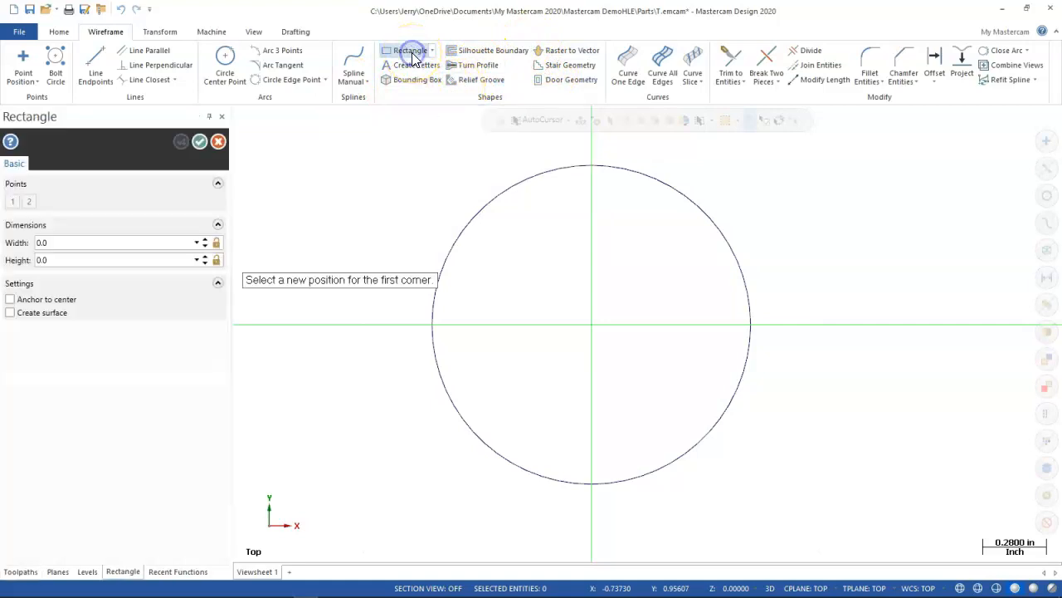
pyautogui.click(10, 298)
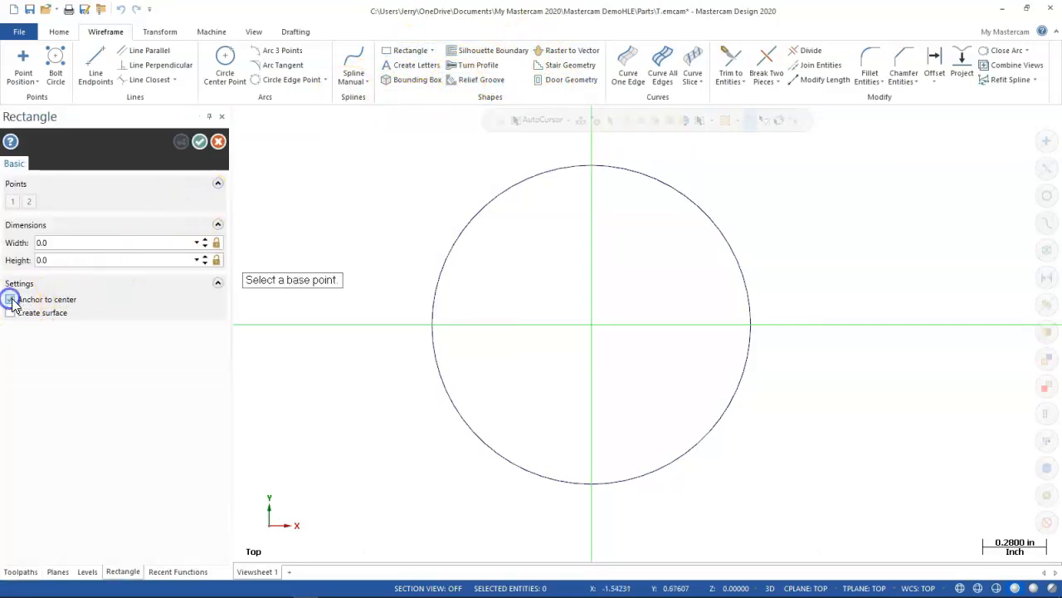
pyautogui.click(65, 244)
pyautogui.click(66, 247)
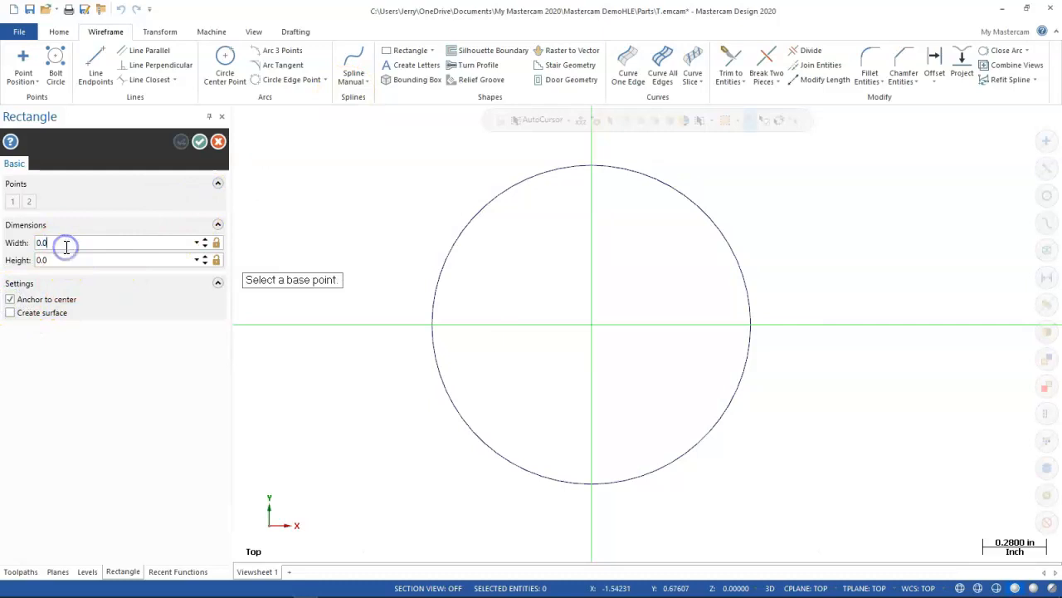
pyautogui.moveTo(54, 244); pyautogui.dragTo(20, 255)
pyautogui.write('11')
pyautogui.click(216, 242)
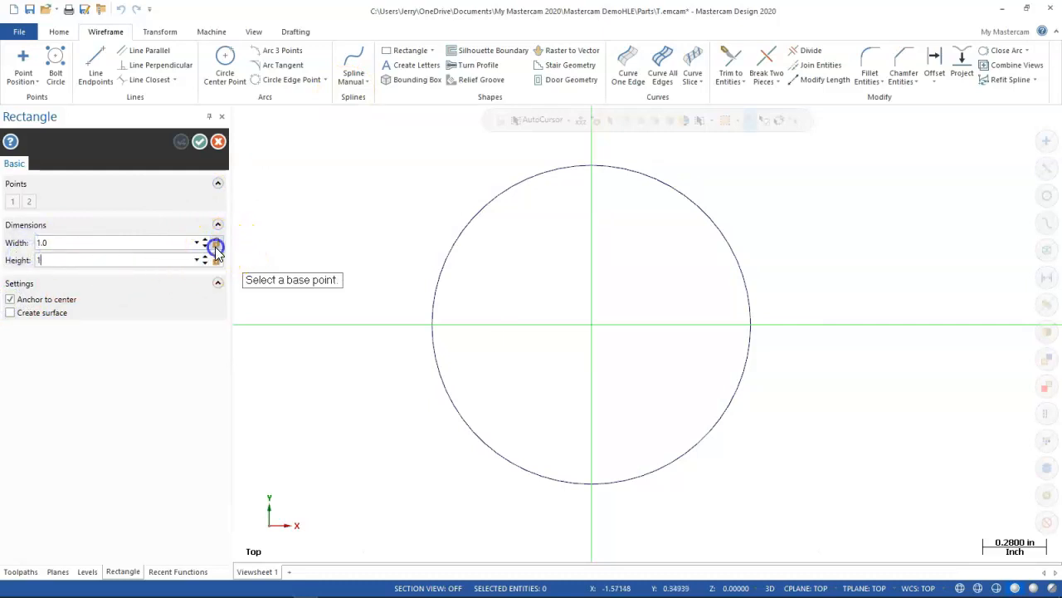
pyautogui.click(216, 260)
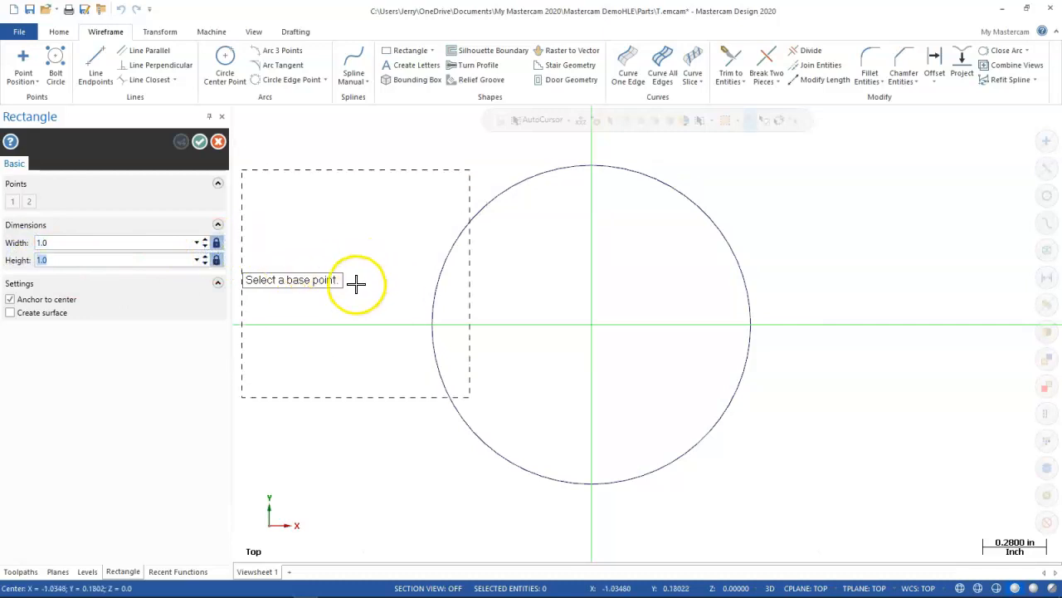
# Check the wrench head in the Chrome drawing and place the rectangle in Mastercam centered on the origin, inside the circle.
pyautogui.click(592, 328)
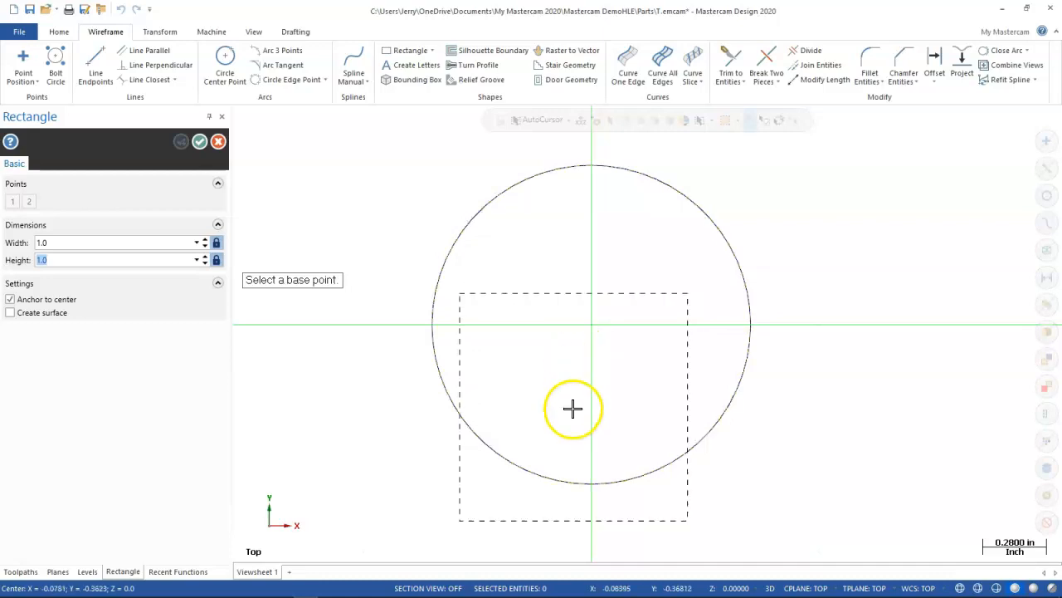
pyautogui.click(257, 587)
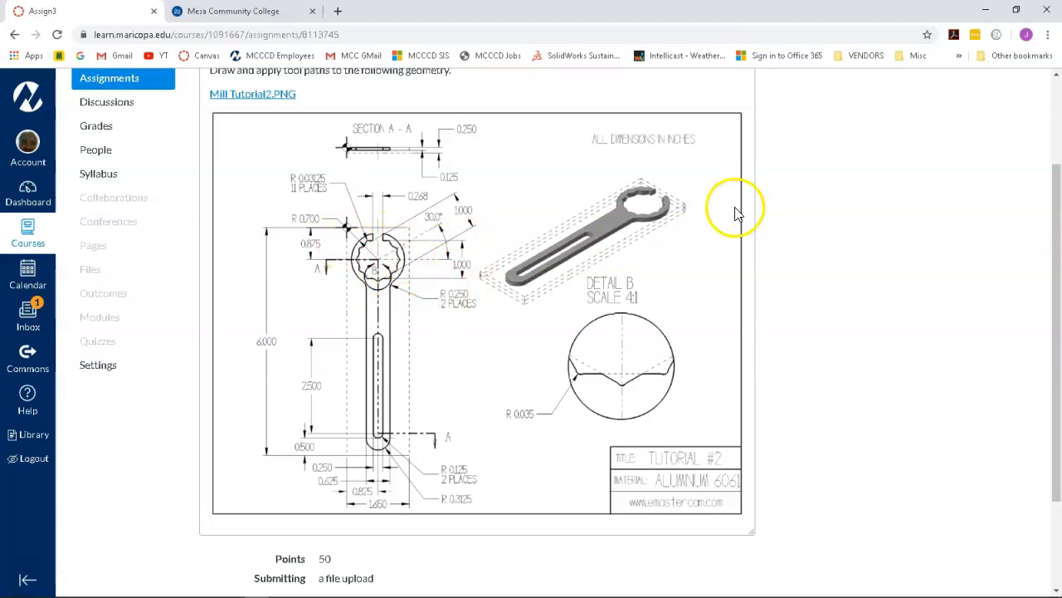
pyautogui.click(984, 10)
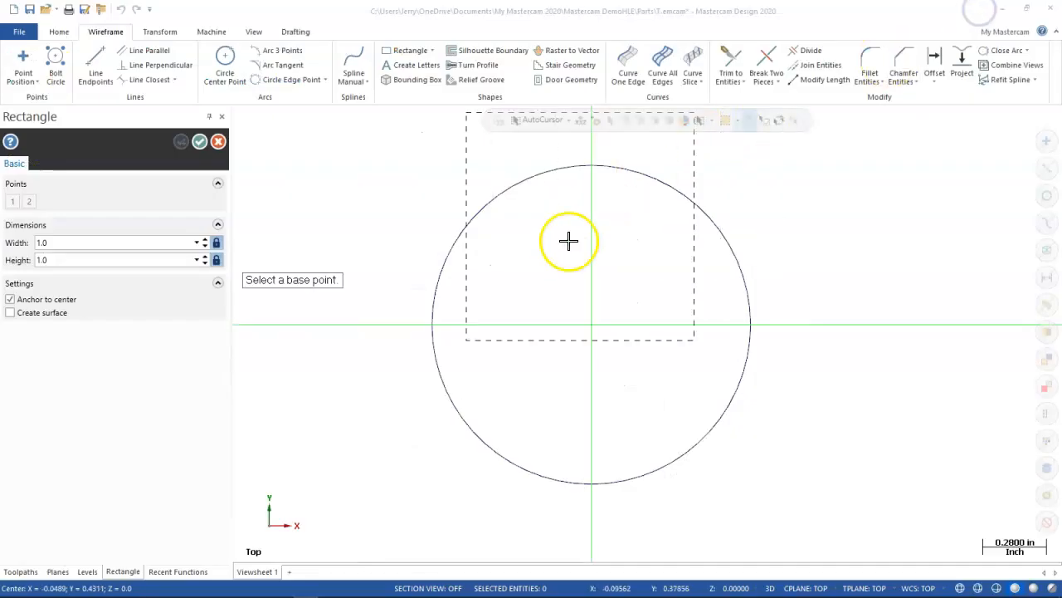
pyautogui.click(599, 331)
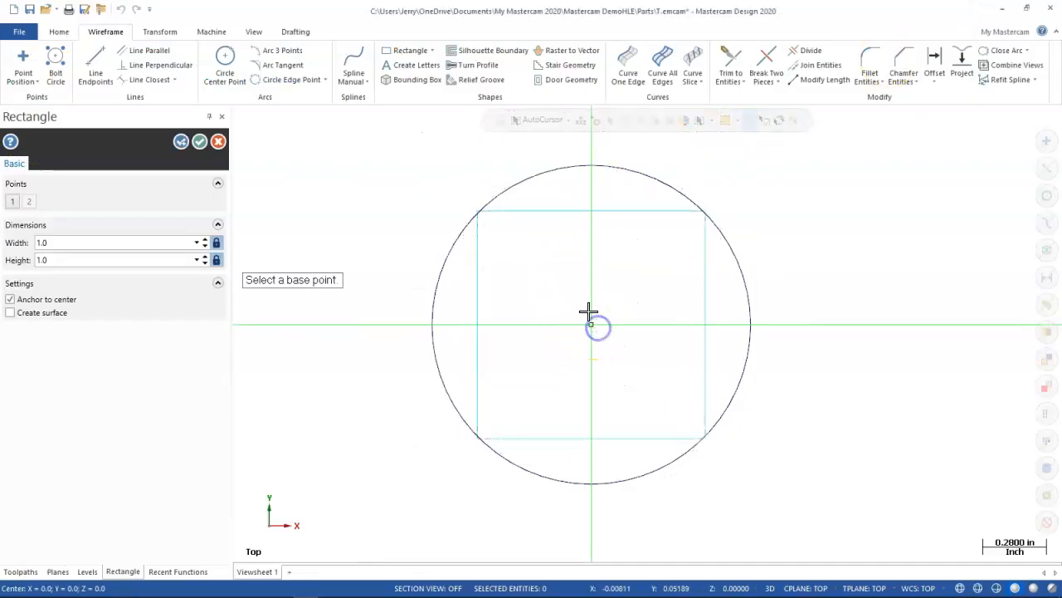
pyautogui.click(199, 143)
# Analyze the properties of the circle and of the square's upper line, closing each without changes.
pyautogui.click(513, 193)
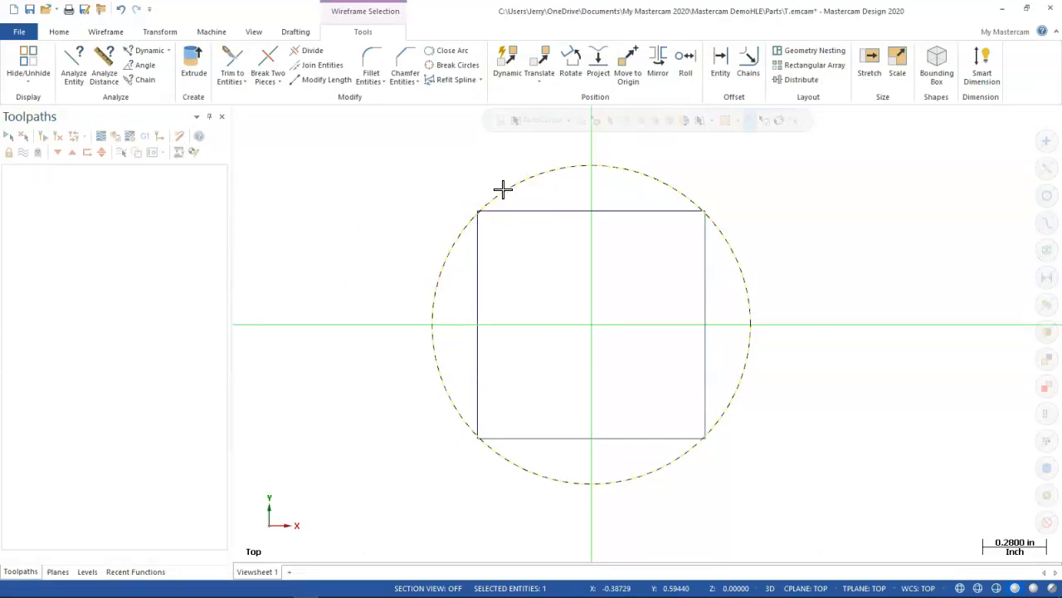
pyautogui.doubleClick(502, 190)
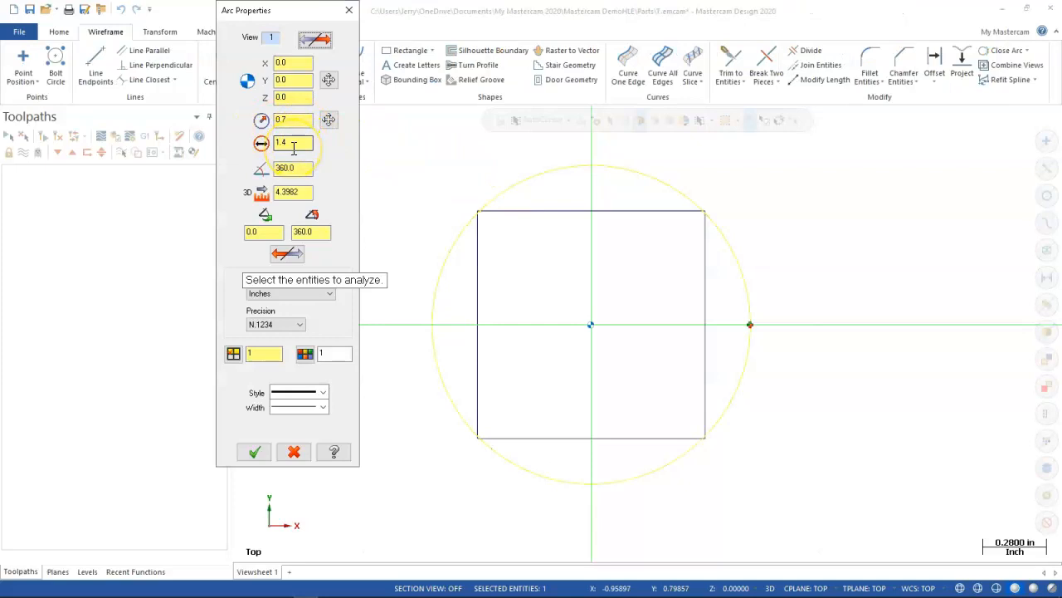
pyautogui.click(295, 453)
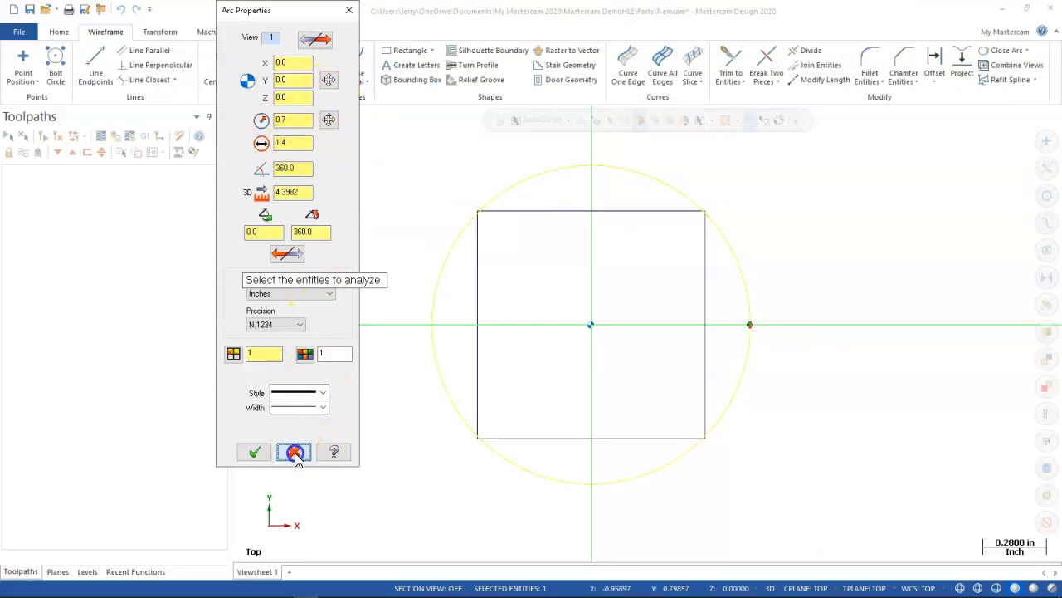
pyautogui.click(516, 211)
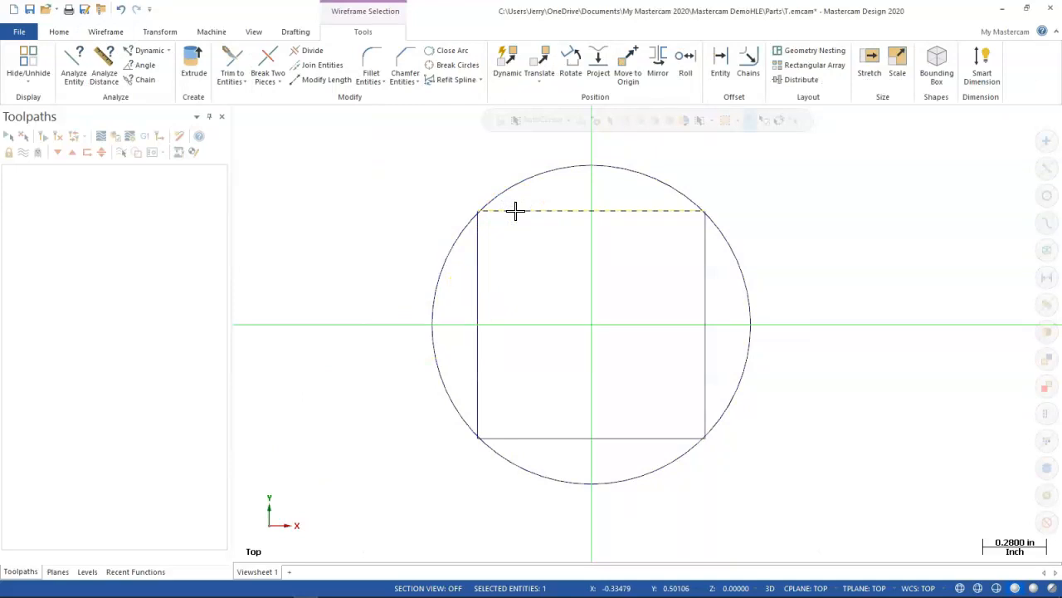
pyautogui.doubleClick(515, 211)
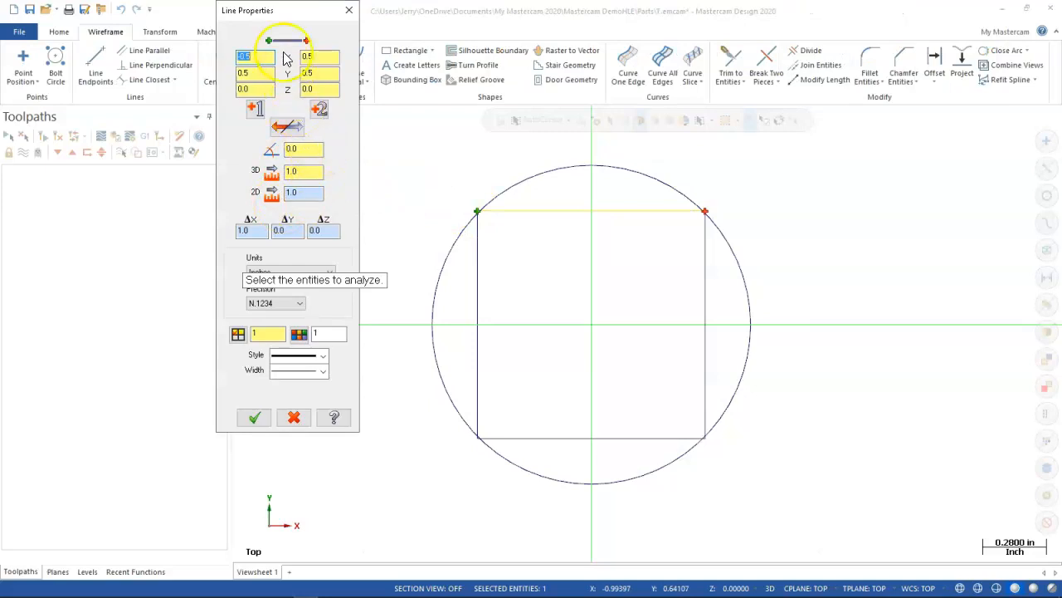
pyautogui.click(294, 417)
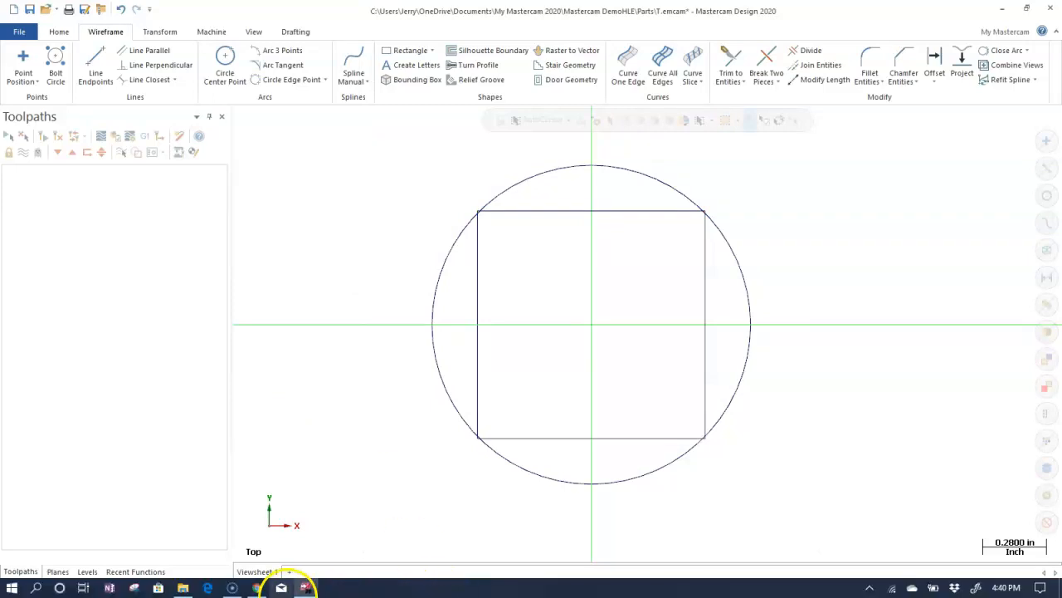
# Review the wrench head on the assignment drawing in Chrome and return to Mastercam's wireframe tools.
pyautogui.click(260, 587)
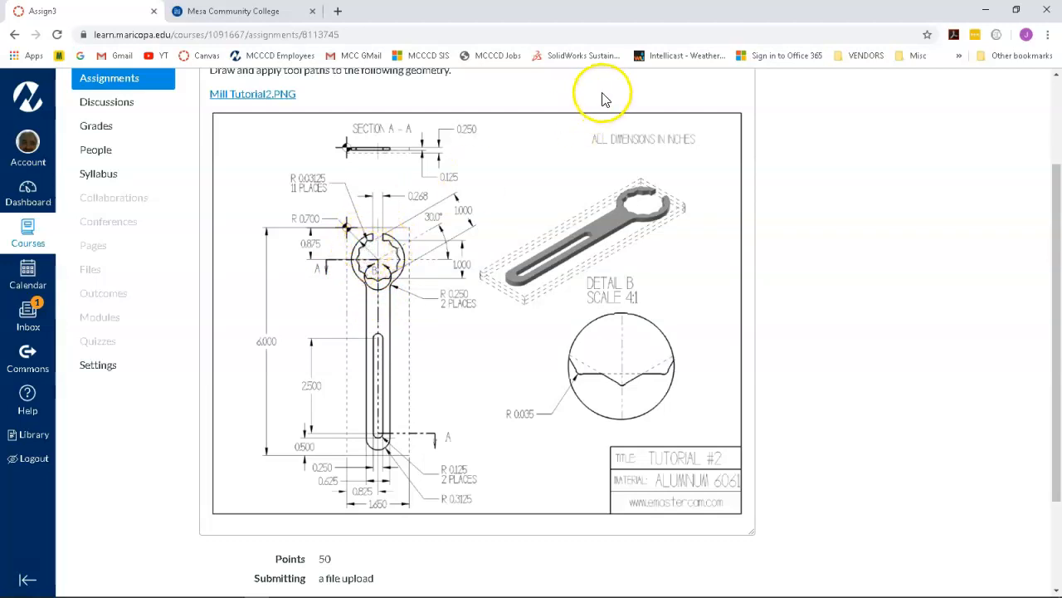
pyautogui.click(985, 10)
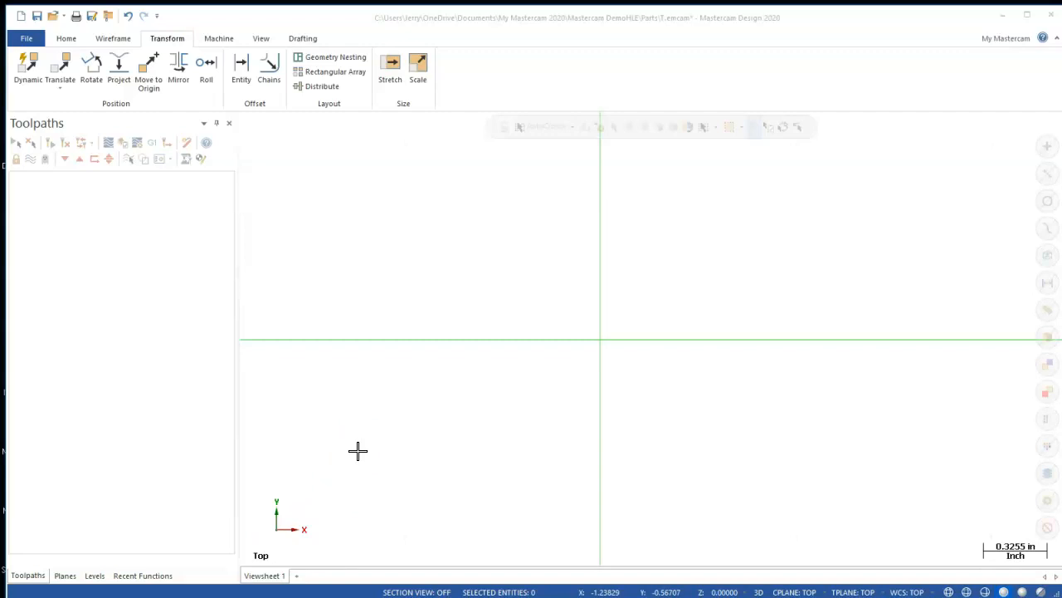
pyautogui.click(112, 41)
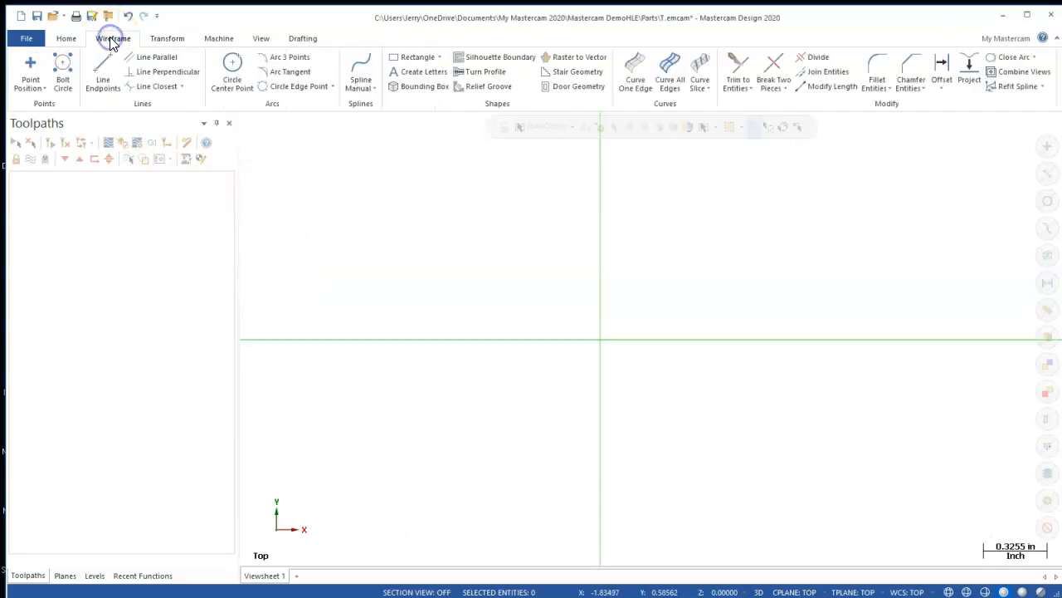
# Create a center-anchored 1.0 by 1.0 rectangle at the origin.
pyautogui.click(414, 61)
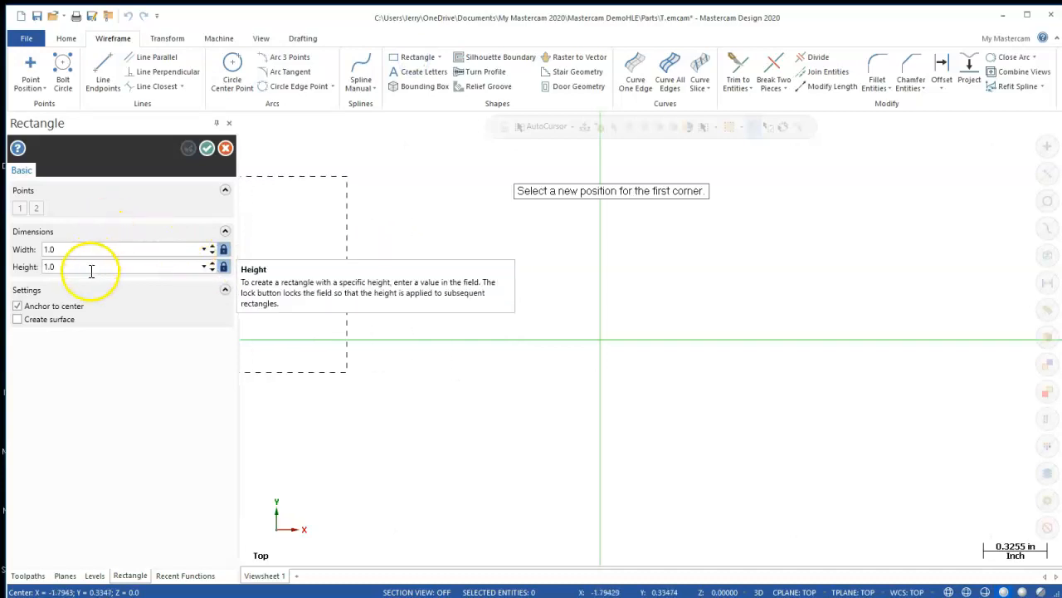
pyautogui.click(609, 342)
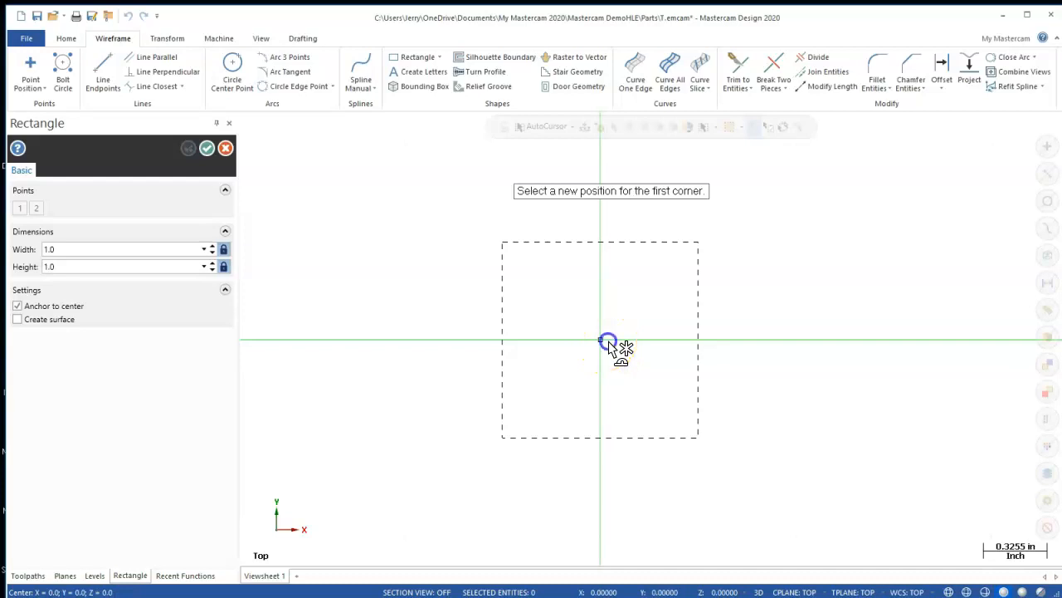
pyautogui.click(207, 150)
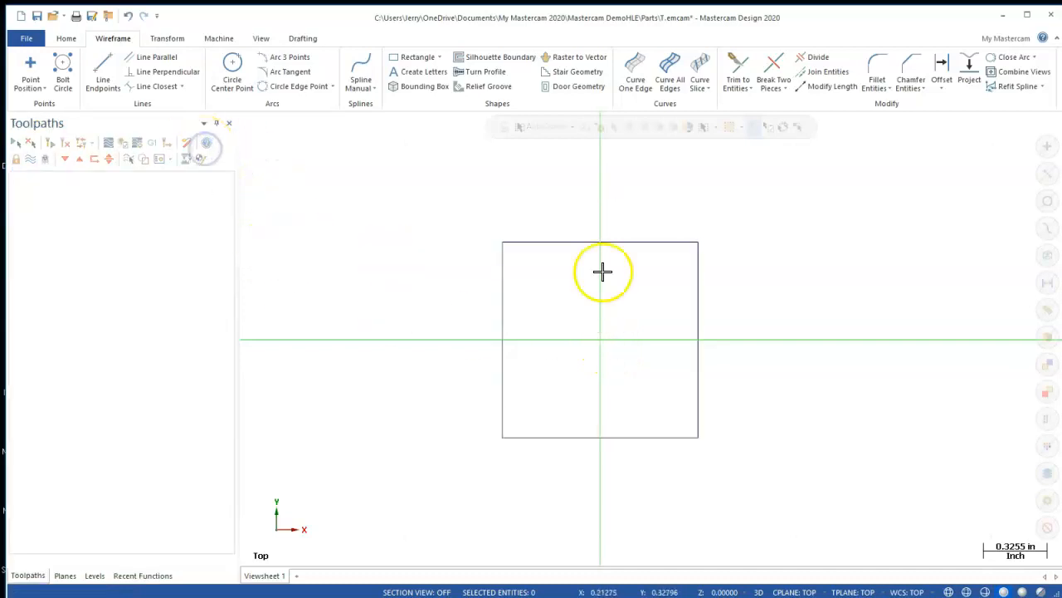
# Rotate-copy the whole square about the origin with 2 instances at 30 degrees between them.
pyautogui.moveTo(752, 222); pyautogui.dragTo(460, 472)
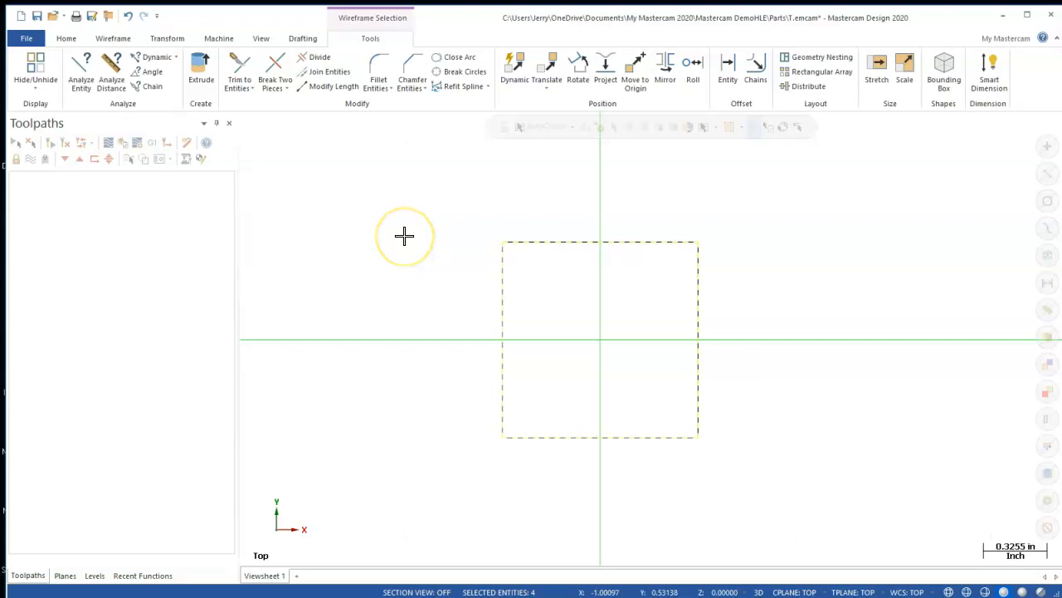
pyautogui.click(284, 131)
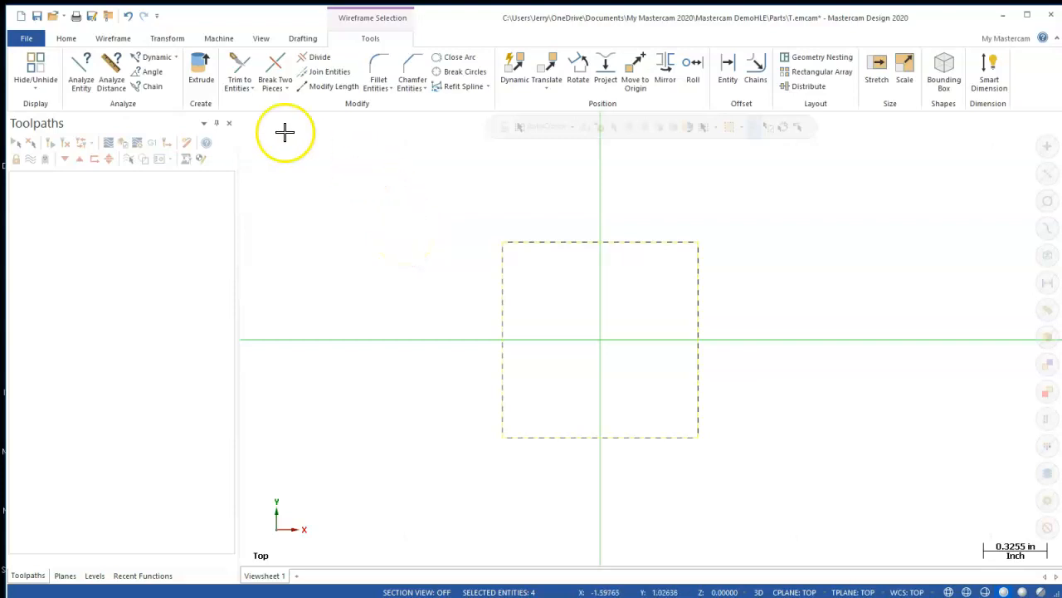
pyautogui.click(170, 39)
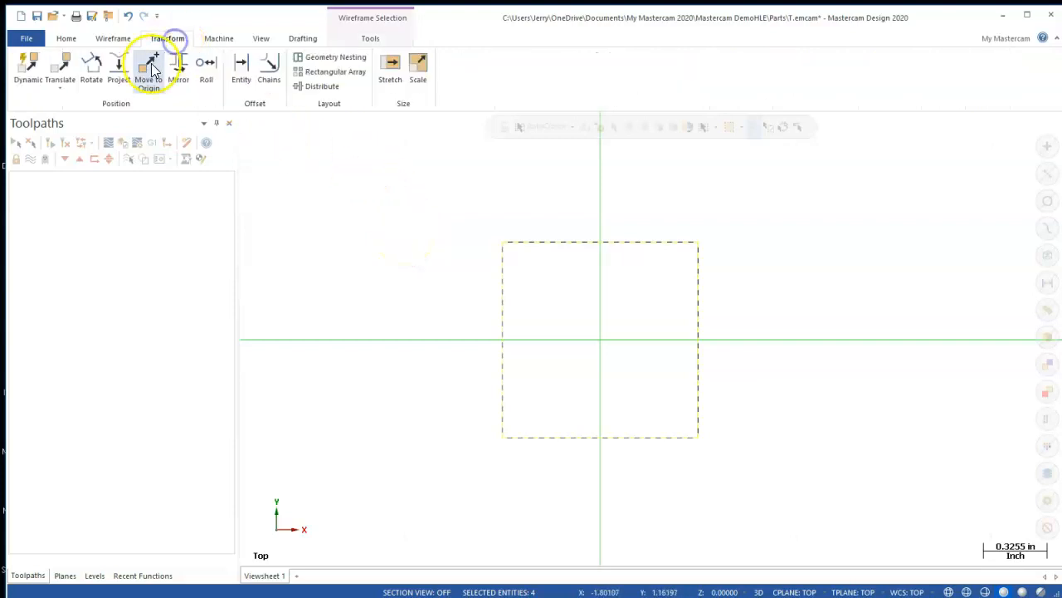
pyautogui.click(99, 78)
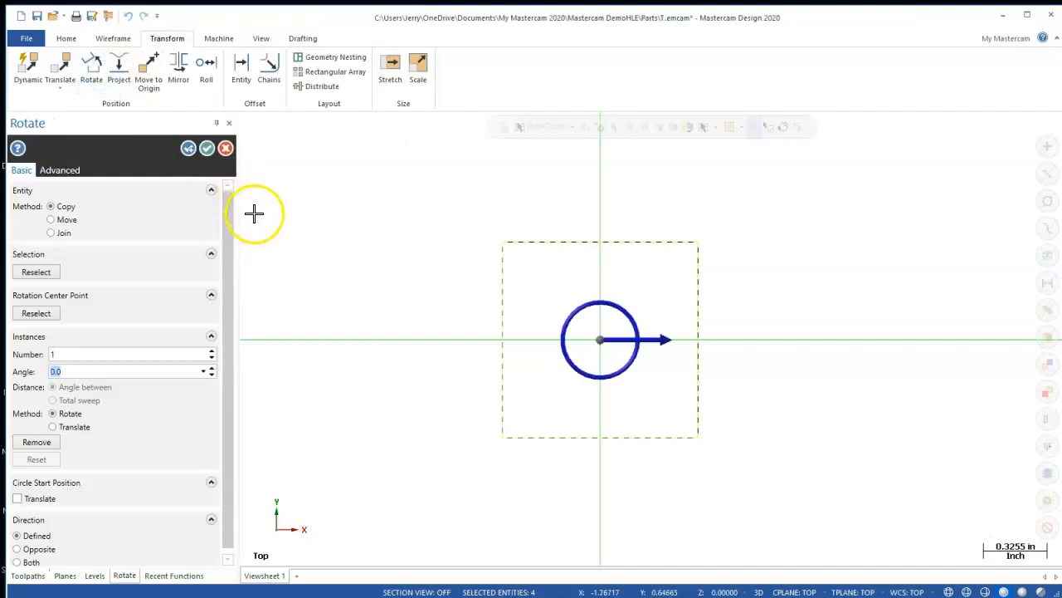
pyautogui.write('30')
pyautogui.press('Tab')
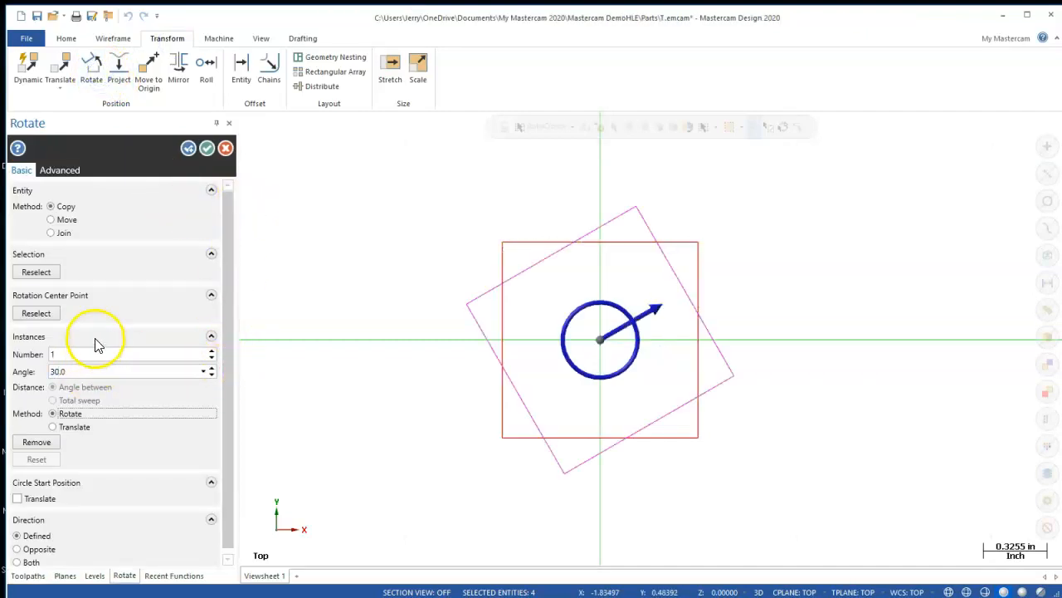
pyautogui.click(212, 351)
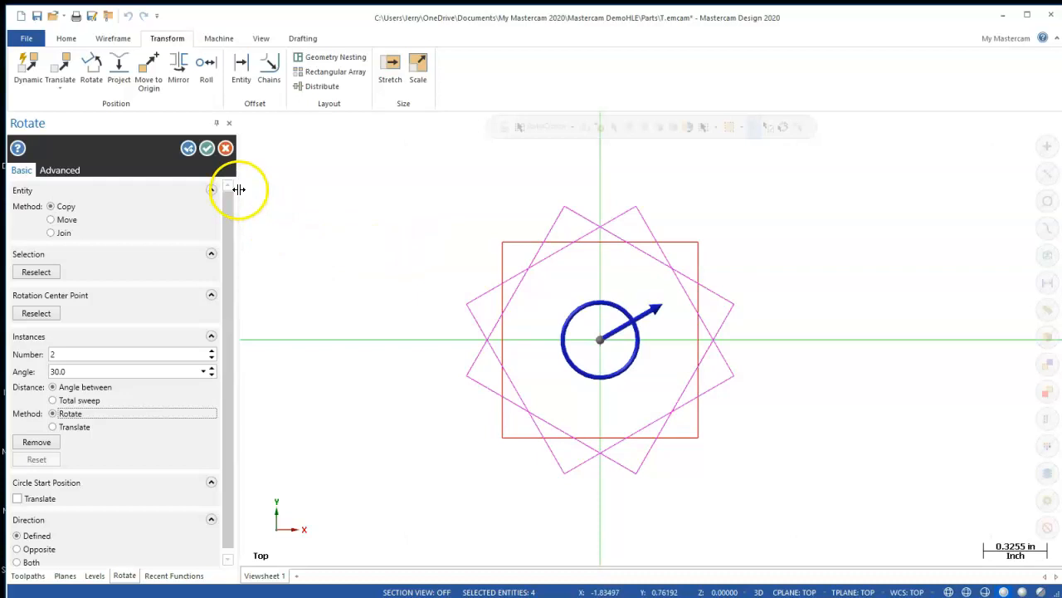
pyautogui.click(207, 151)
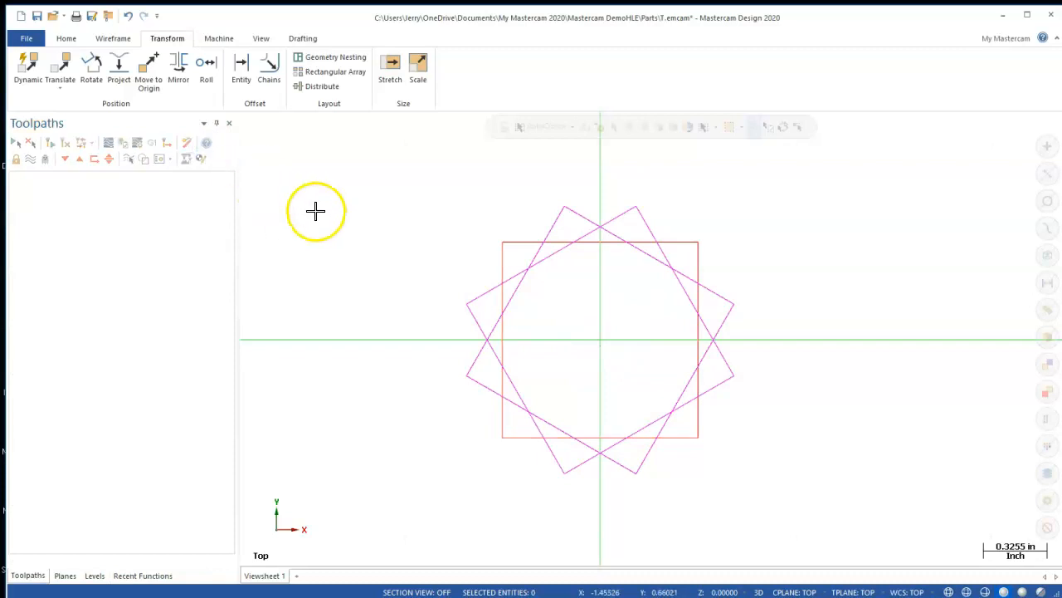
# Use Divide in Trim mode to cut off the protruding square corners along the left side of the star.
pyautogui.click(116, 39)
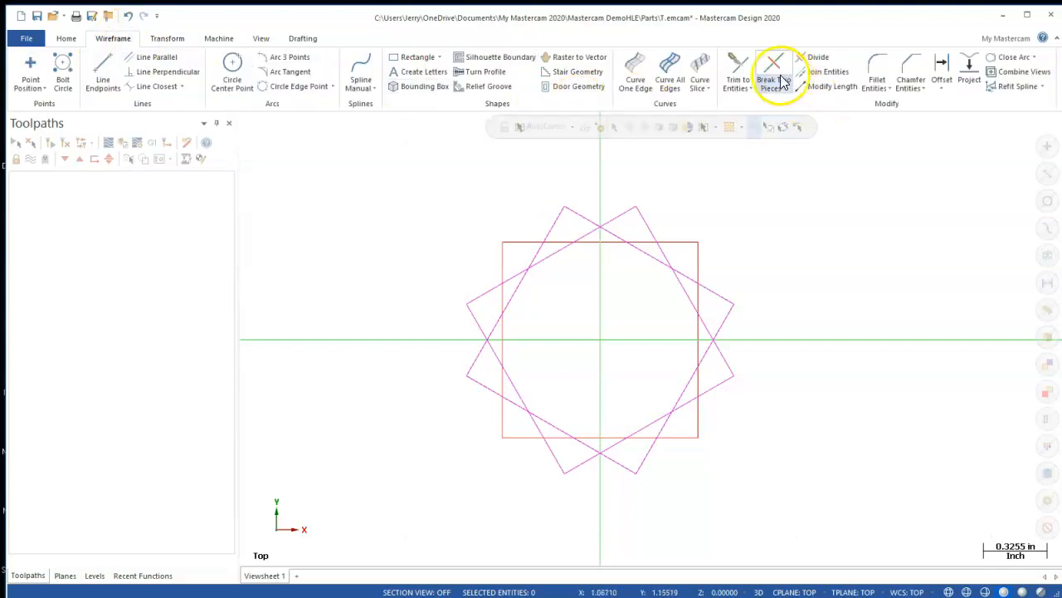
pyautogui.click(814, 57)
pyautogui.click(506, 242)
pyautogui.click(484, 295)
pyautogui.click(477, 319)
pyautogui.click(471, 362)
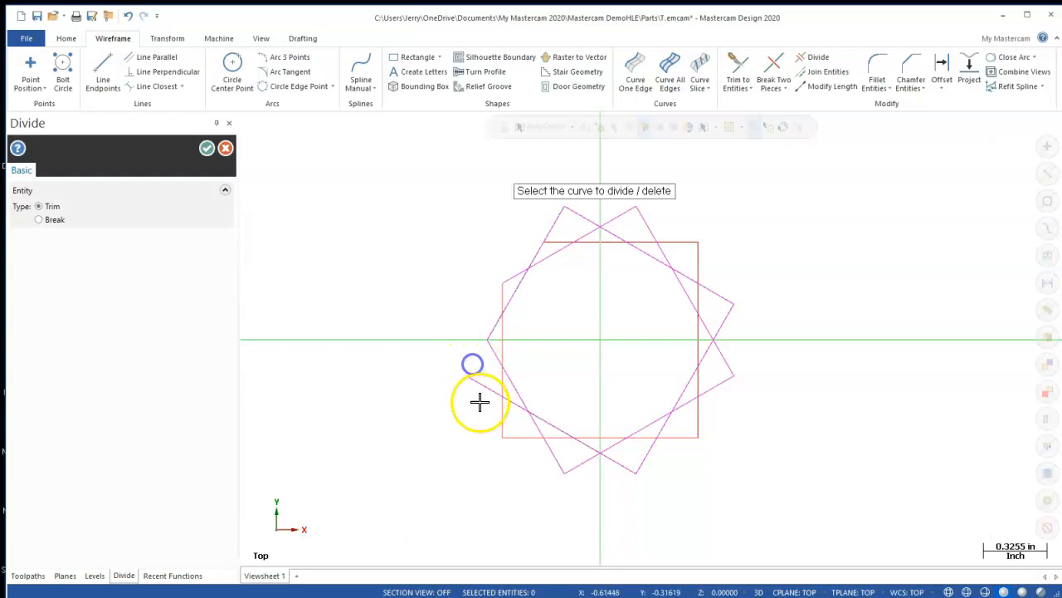
pyautogui.click(482, 390)
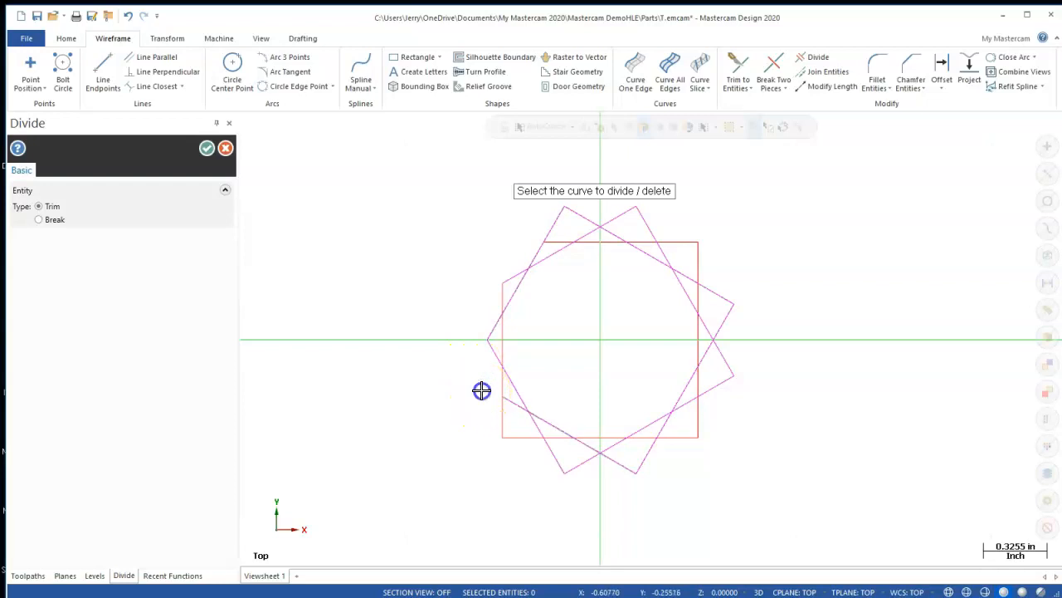
# Trim off the protruding square corners along the bottom and right side of the star.
pyautogui.click(500, 438)
pyautogui.click(513, 447)
pyautogui.click(581, 470)
pyautogui.click(646, 458)
pyautogui.click(689, 438)
pyautogui.click(701, 417)
pyautogui.click(722, 365)
pyautogui.click(722, 309)
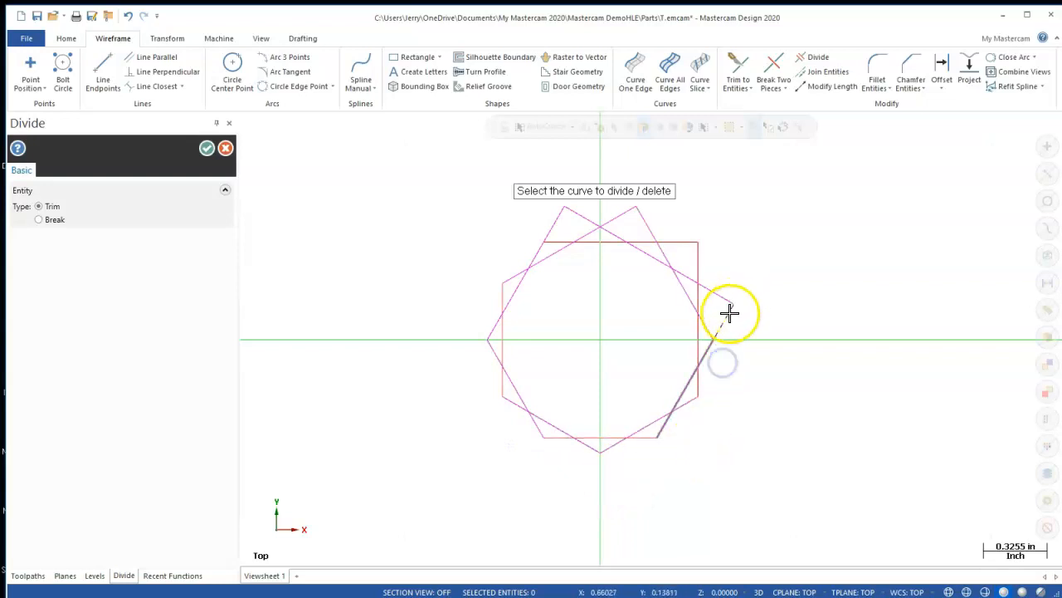
# Trim off the remaining protruding square corners at the upper right and top of the star.
pyautogui.click(692, 253)
pyautogui.click(690, 242)
pyautogui.click(695, 249)
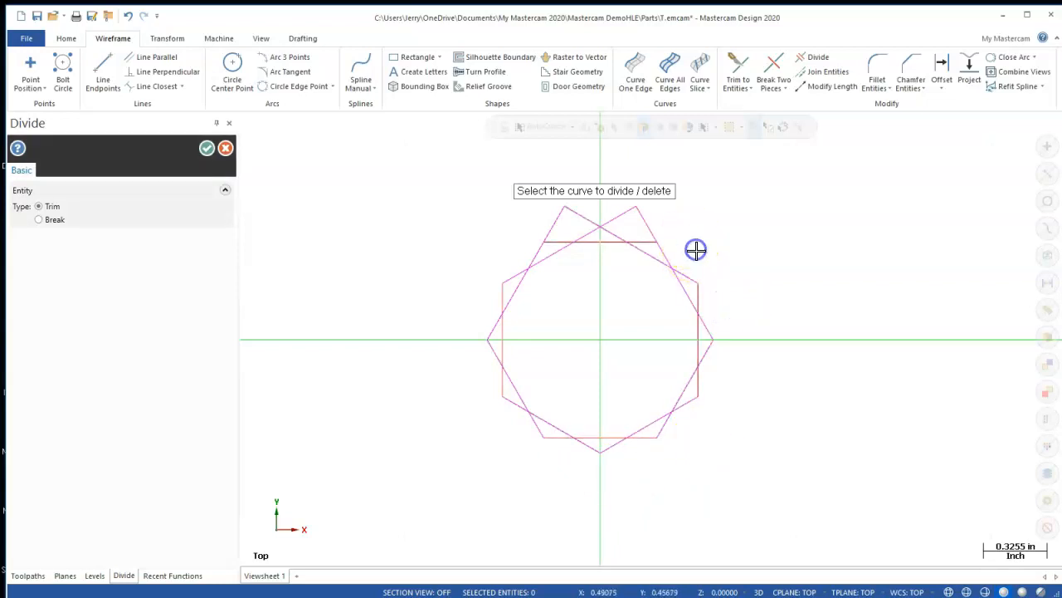
pyautogui.click(633, 213)
pyautogui.click(646, 224)
pyautogui.click(555, 214)
pyautogui.click(578, 214)
# Trim away the inner overlapping segments along the left, lower and right sides to leave a zigzag outline.
pyautogui.click(557, 261)
pyautogui.click(524, 301)
pyautogui.click(512, 337)
pyautogui.click(518, 400)
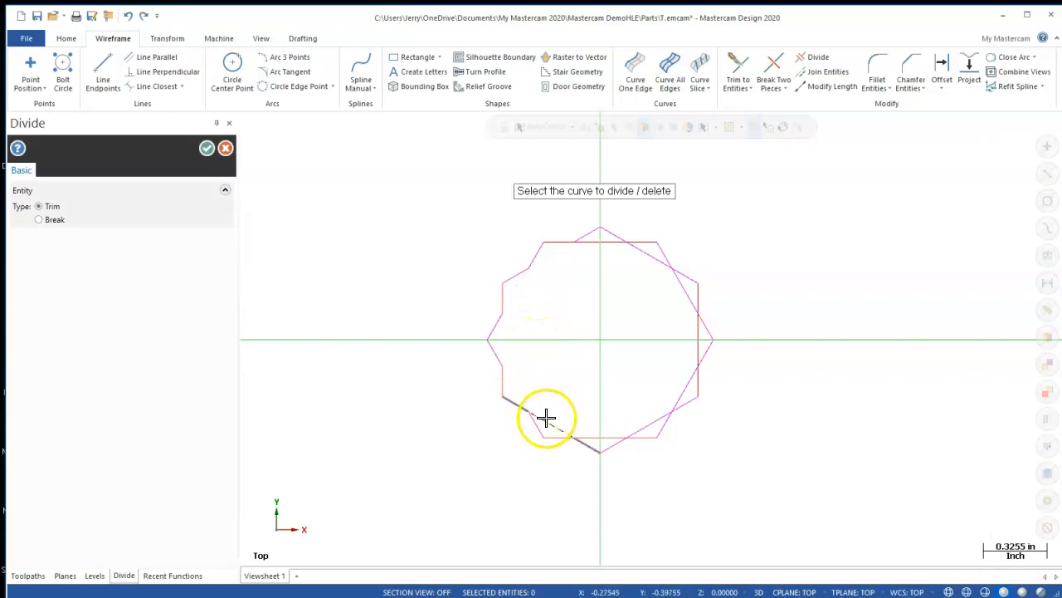
pyautogui.click(553, 422)
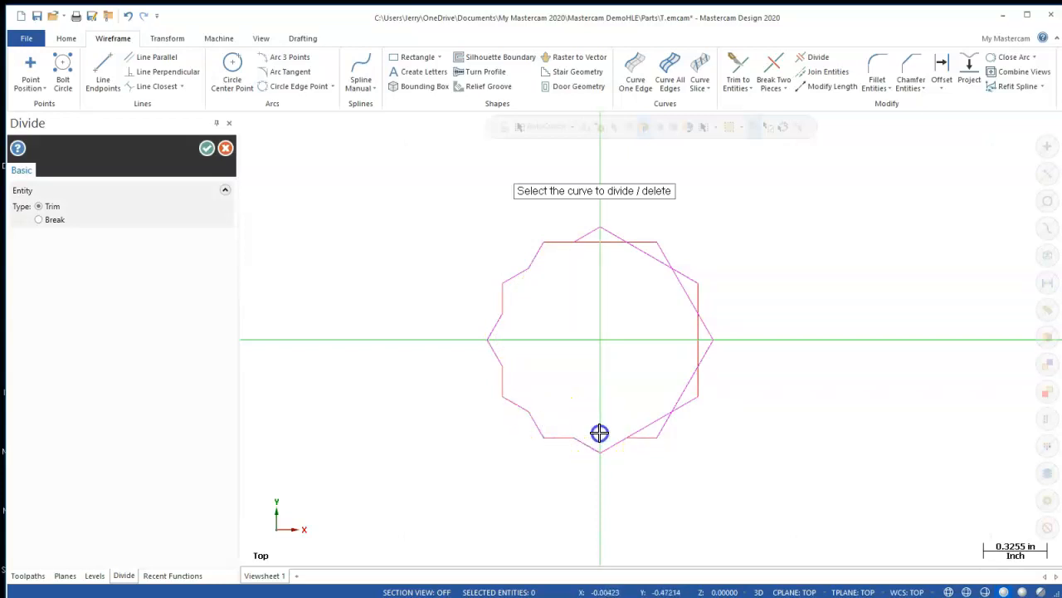
pyautogui.click(654, 417)
pyautogui.click(672, 382)
pyautogui.click(692, 345)
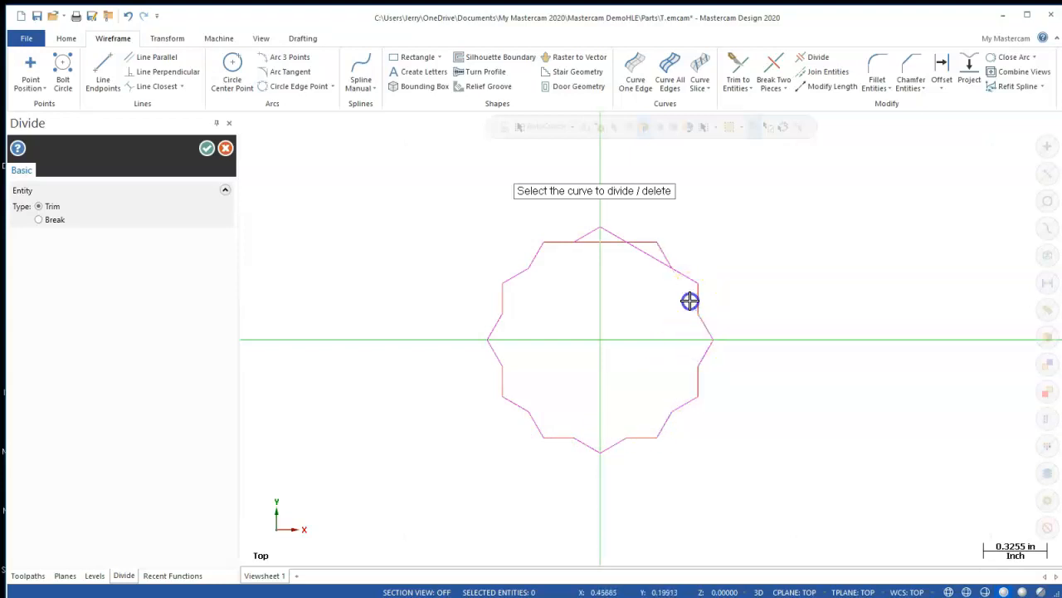
# Trim the remaining crossing segments and the top peak, leaving the outline open at the top, and finish Divide.
pyautogui.click(649, 254)
pyautogui.click(695, 340)
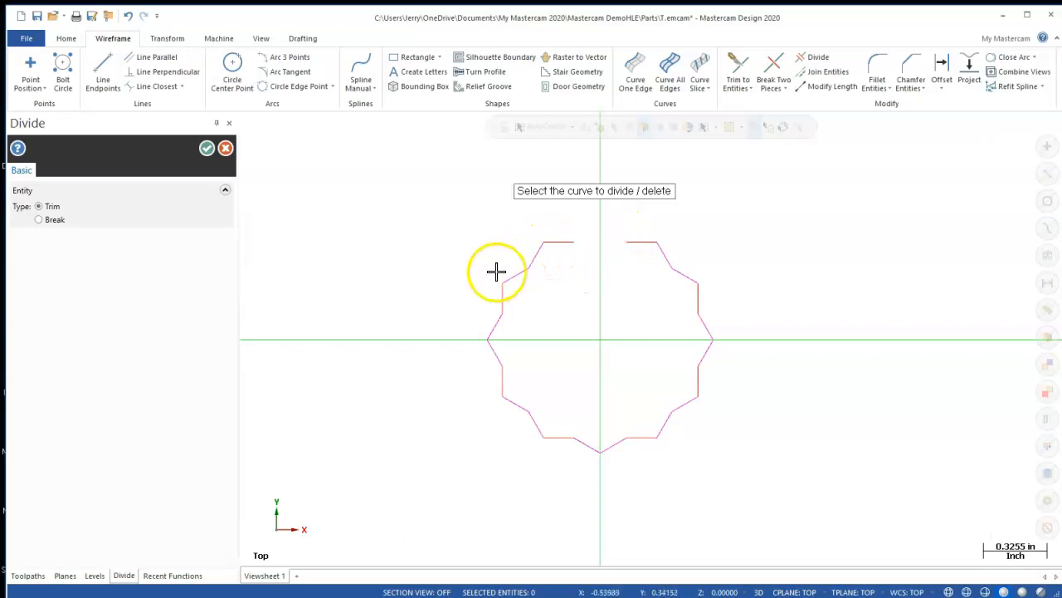
pyautogui.click(207, 149)
# Draw a vertical line about 0.70 long upward from 0.134,0, passing the right edge of the top opening.
pyautogui.scroll(3, 582, 383)
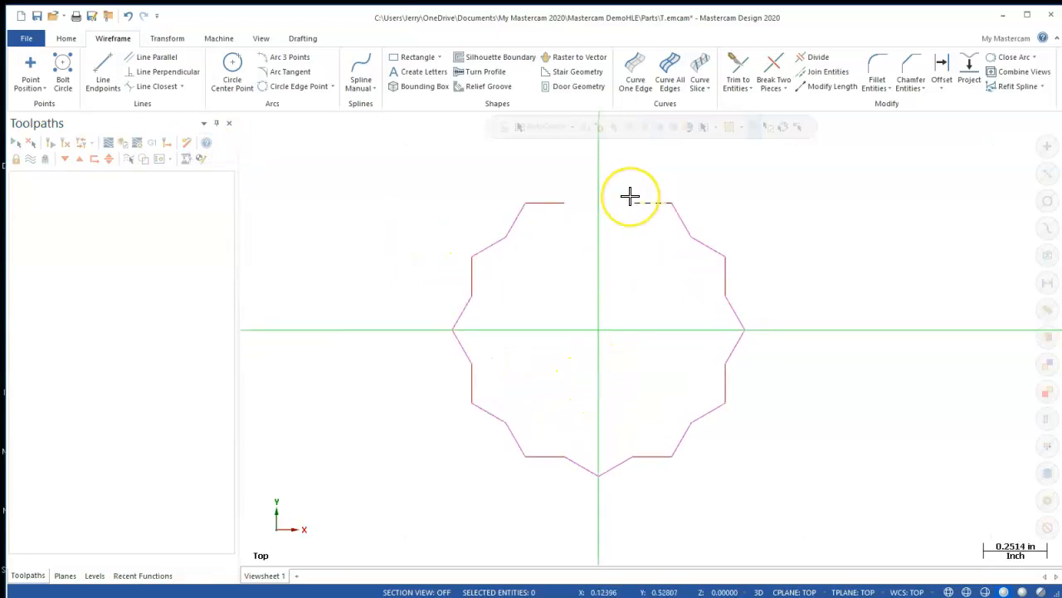
pyautogui.click(104, 75)
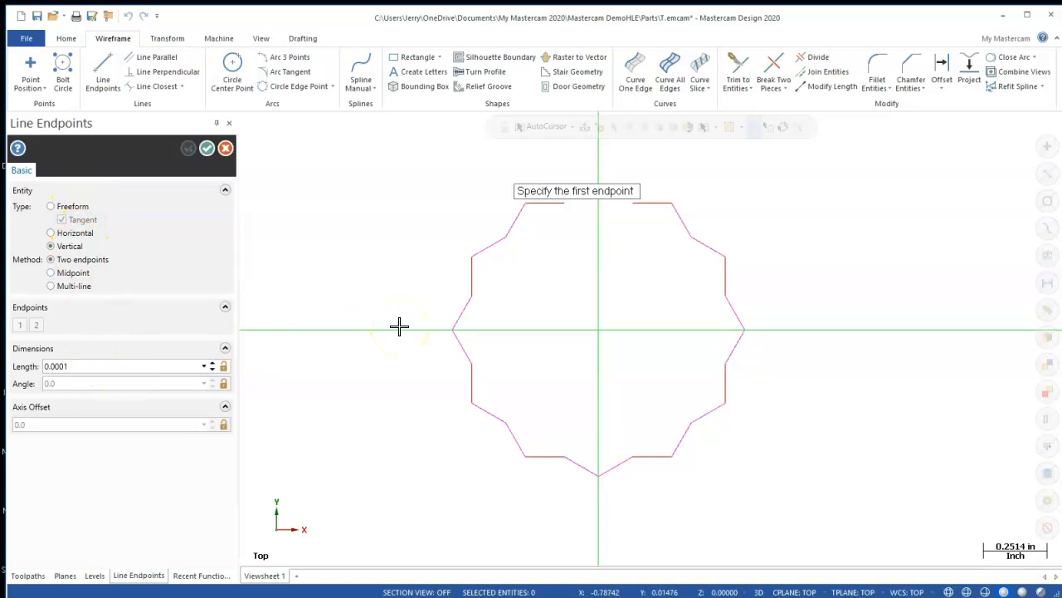
pyautogui.press('space')
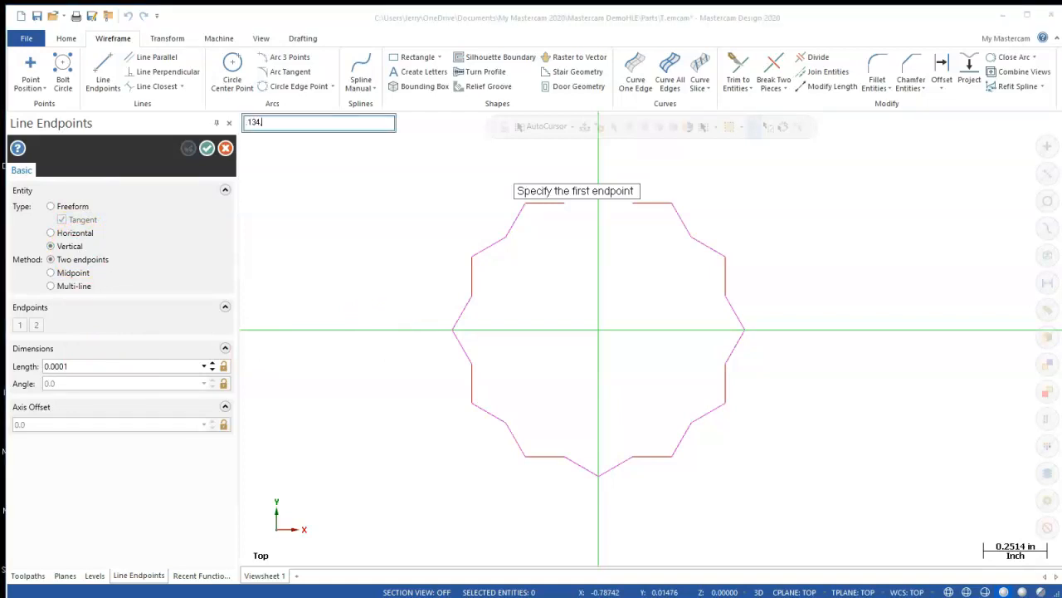
pyautogui.write('.134,0')
pyautogui.press('Return')
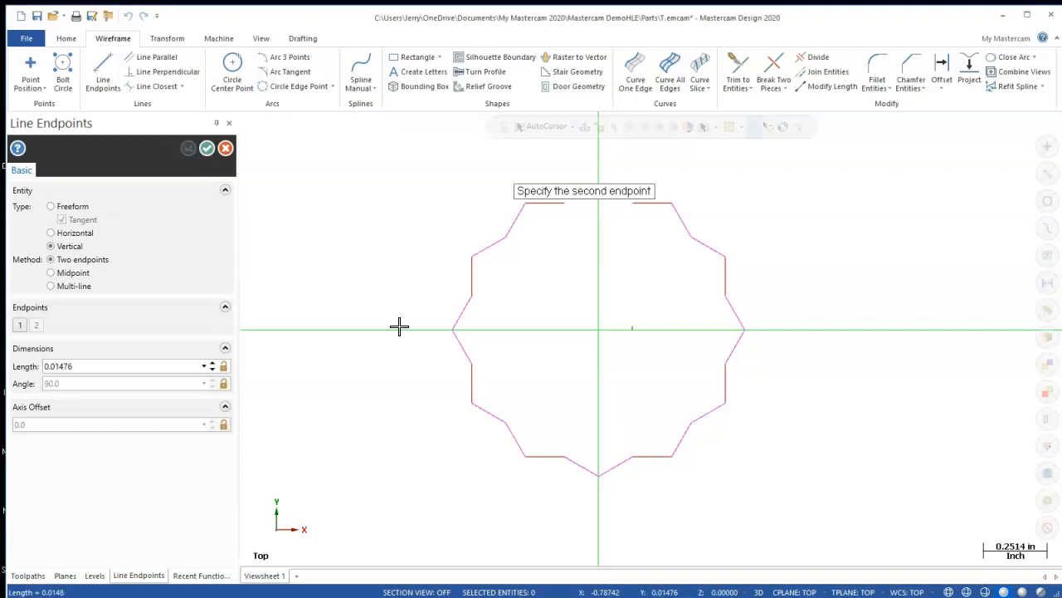
pyautogui.click(655, 155)
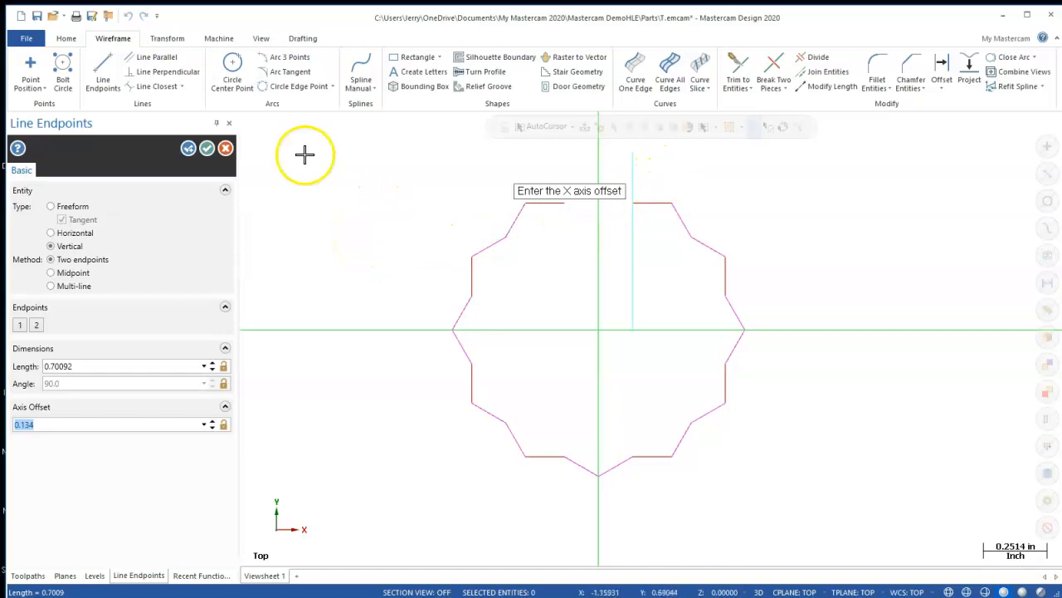
pyautogui.click(207, 147)
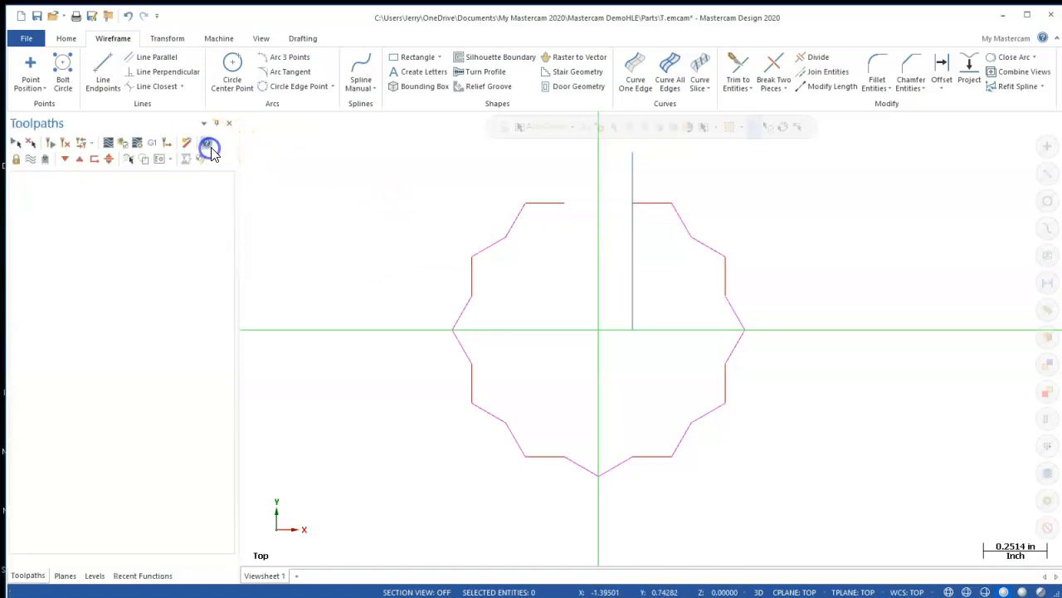
# Mirror a copy of the vertical line about the Y axis.
pyautogui.click(171, 40)
pyautogui.click(179, 71)
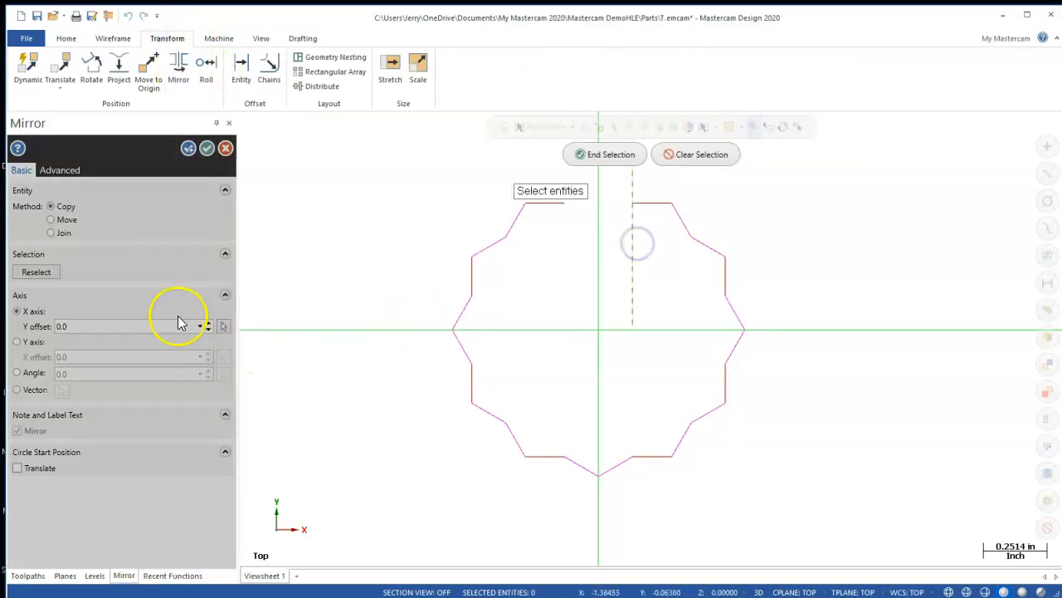
pyautogui.click(624, 156)
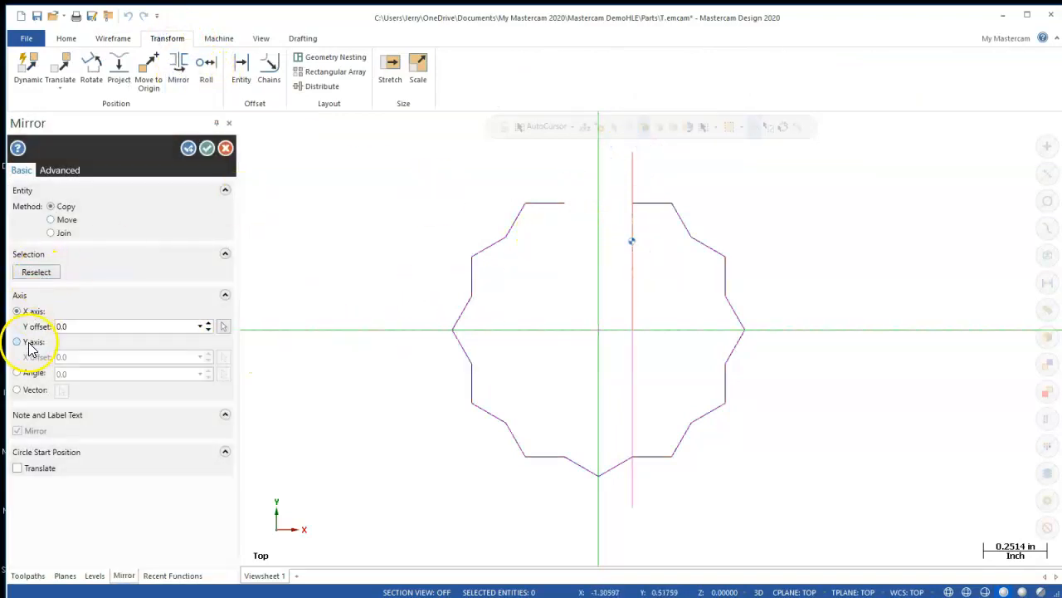
pyautogui.click(18, 342)
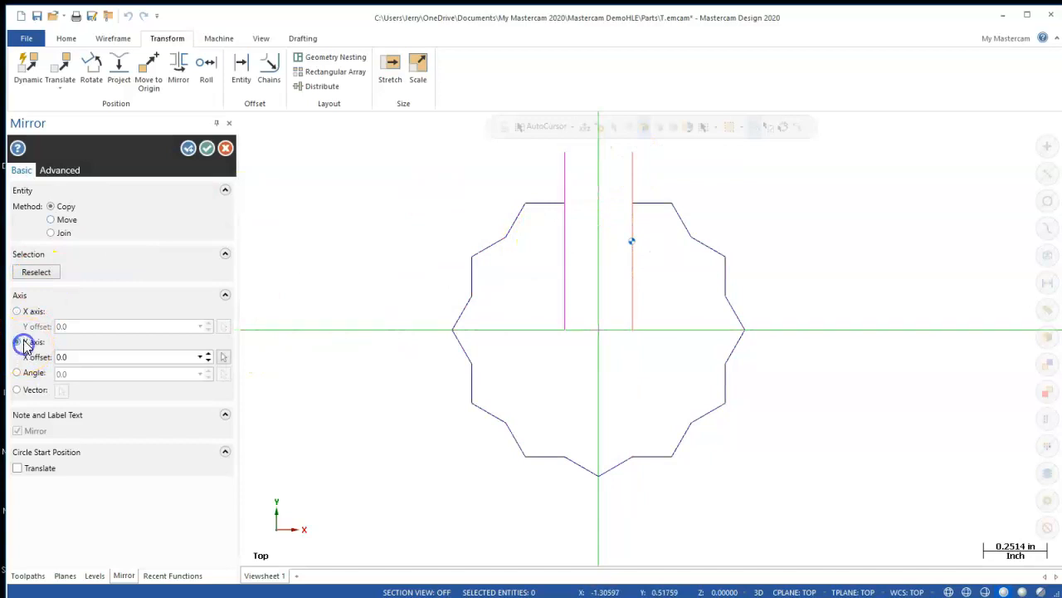
pyautogui.click(207, 149)
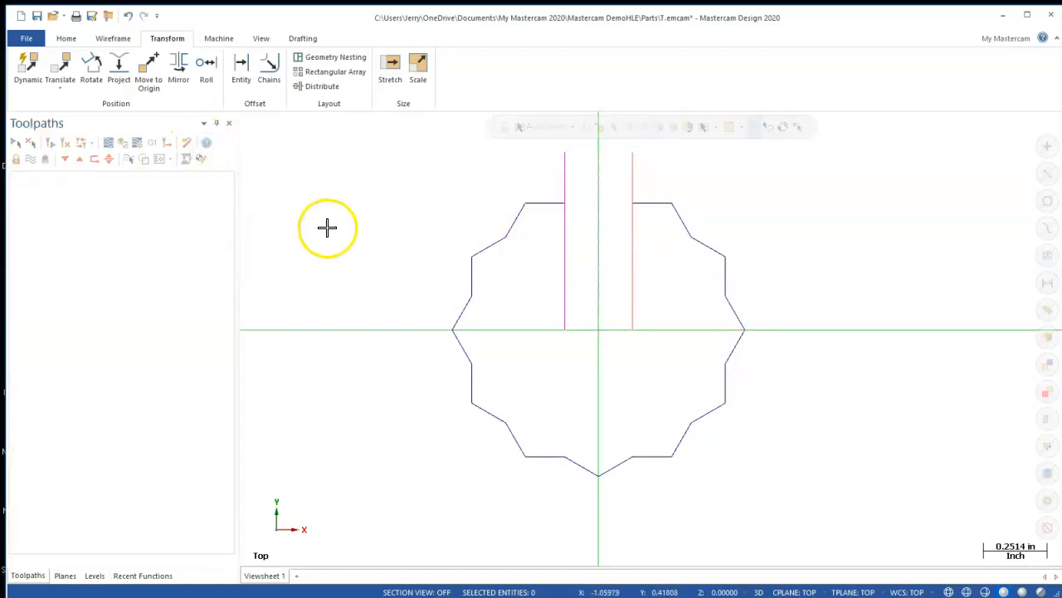
# Divide the two vertical lines to remove their portions inside the zigzag outline, keeping only the parts above the opening.
pyautogui.click(101, 39)
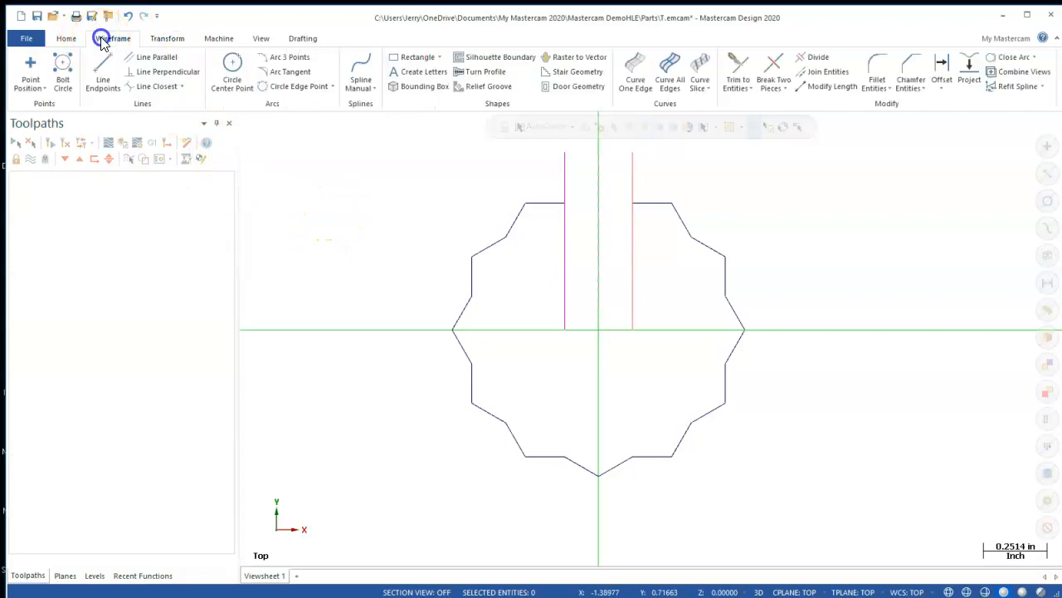
pyautogui.click(813, 57)
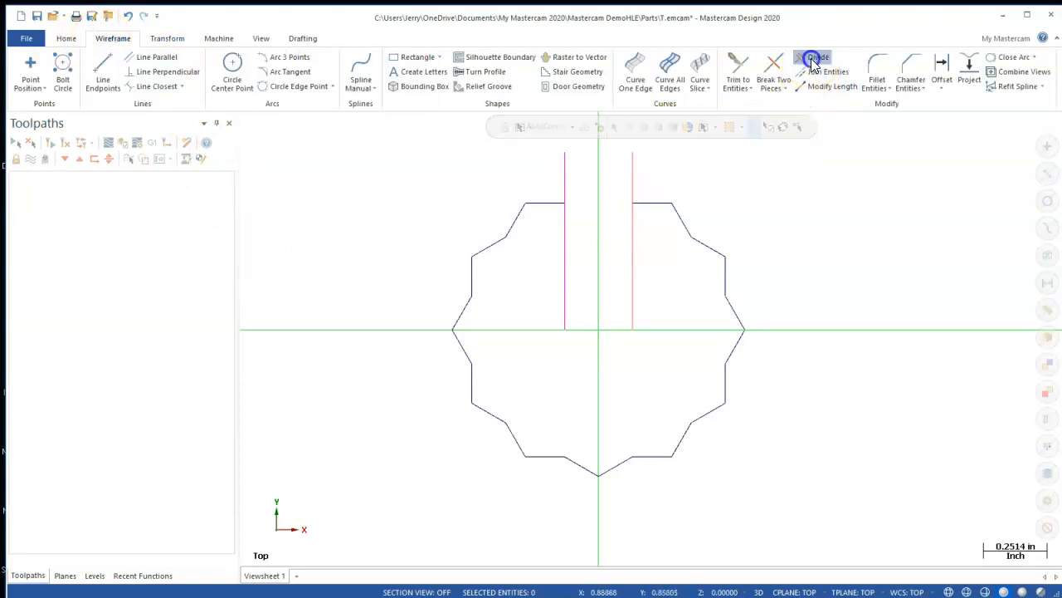
pyautogui.click(636, 236)
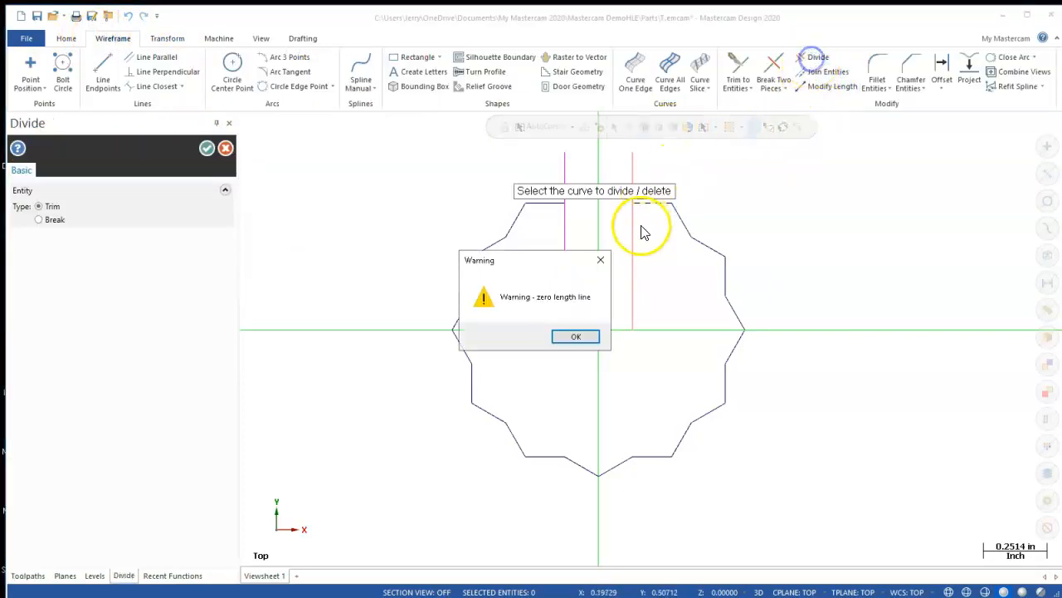
pyautogui.click(573, 336)
pyautogui.click(643, 303)
pyautogui.click(571, 290)
pyautogui.click(208, 149)
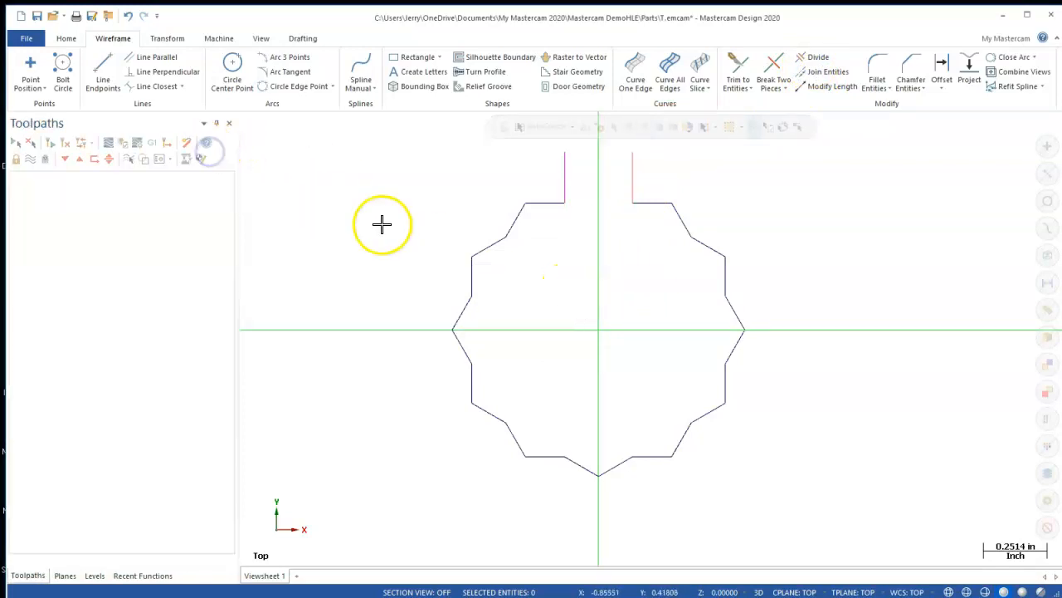
# Add the default mill machine to the part for toolpath creation.
pyautogui.click(219, 38)
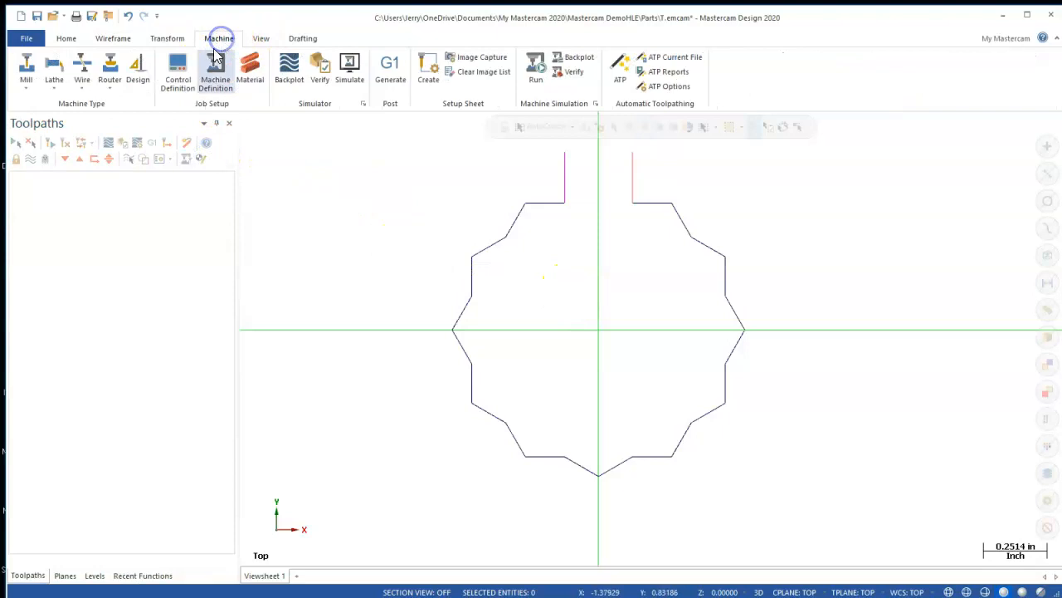
pyautogui.click(29, 74)
pyautogui.click(32, 105)
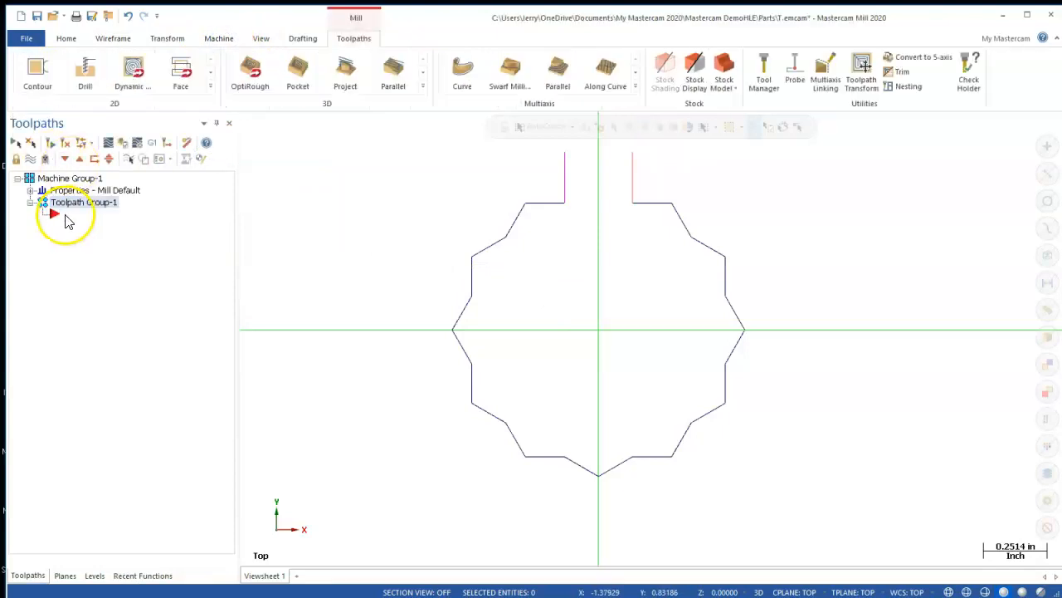
pyautogui.click(37, 71)
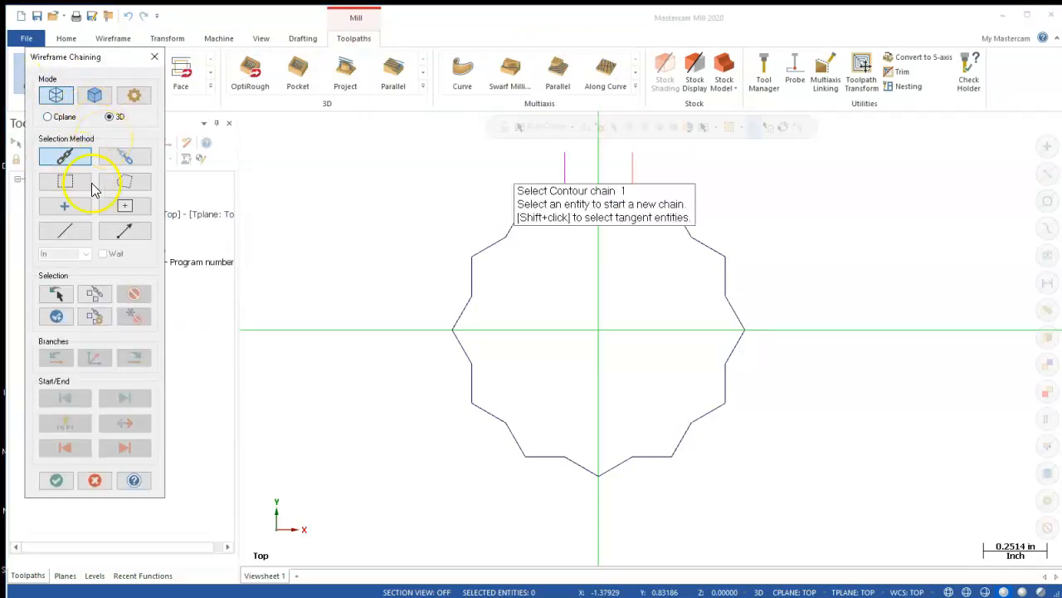
pyautogui.moveTo(88, 59); pyautogui.dragTo(237, 67)
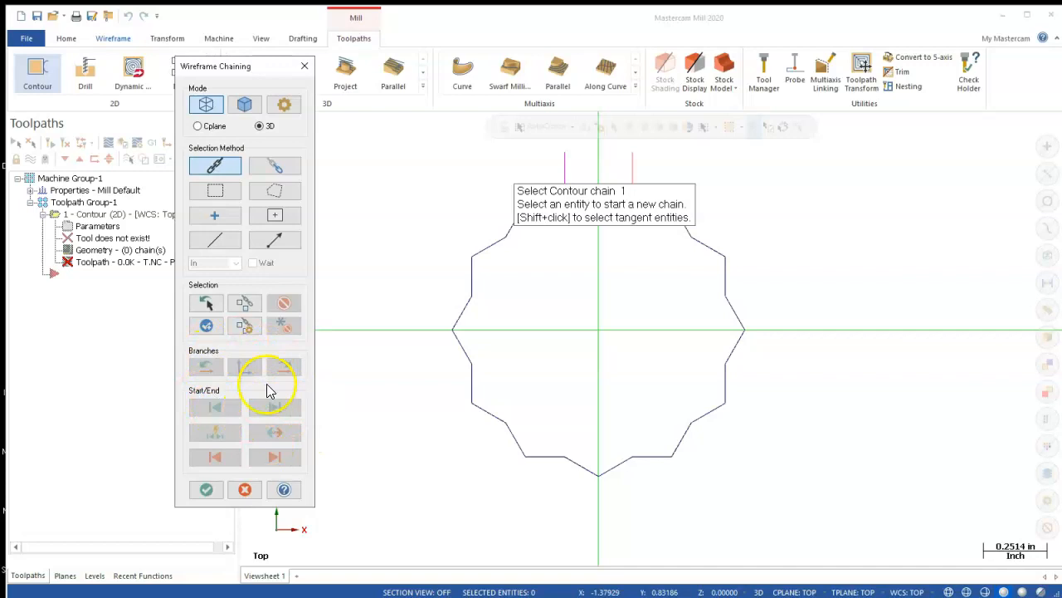
pyautogui.click(564, 161)
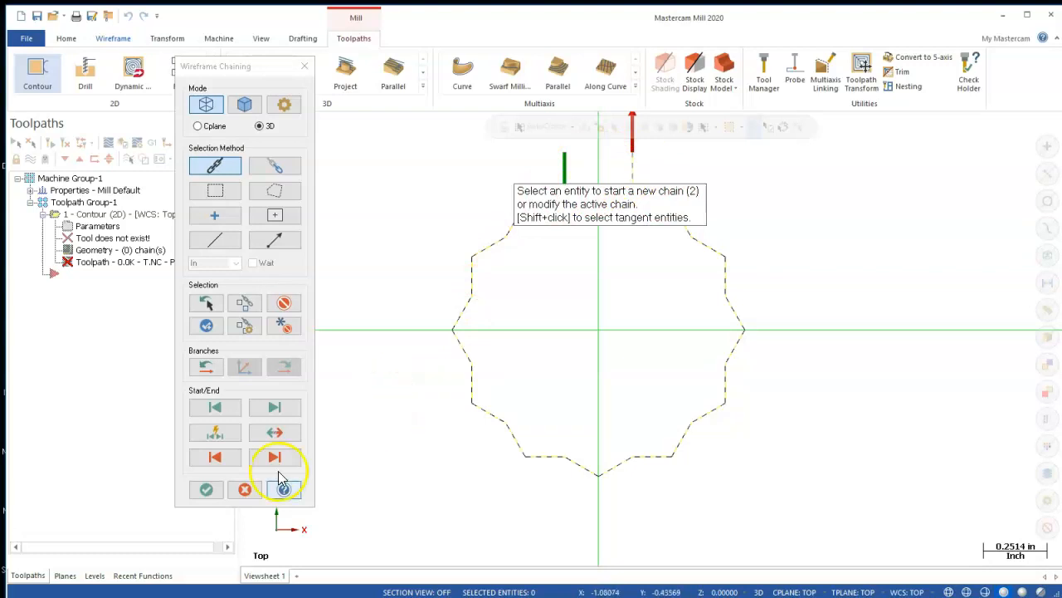
pyautogui.click(246, 490)
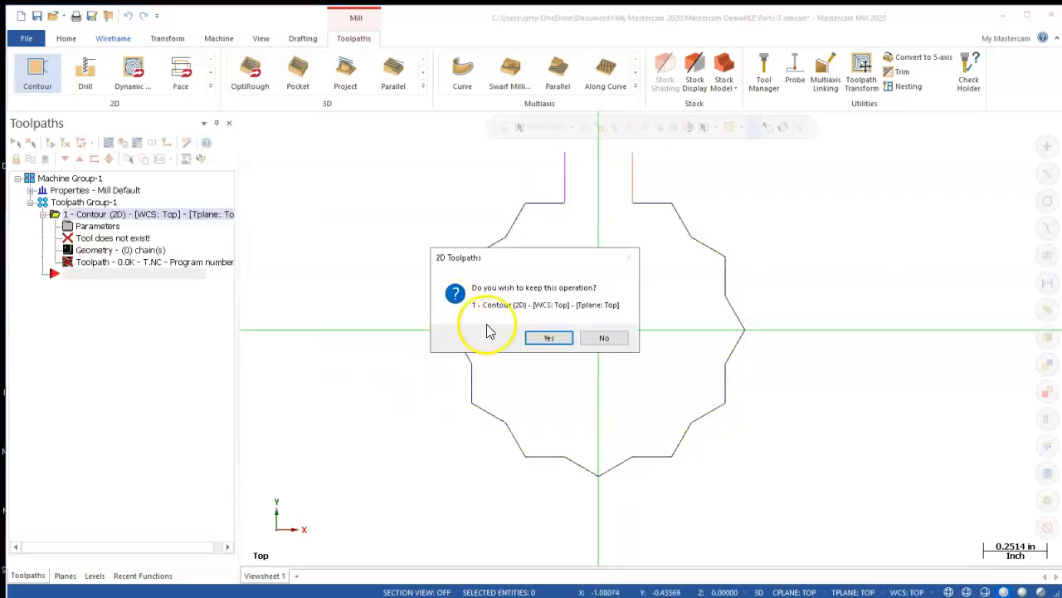
pyautogui.click(607, 338)
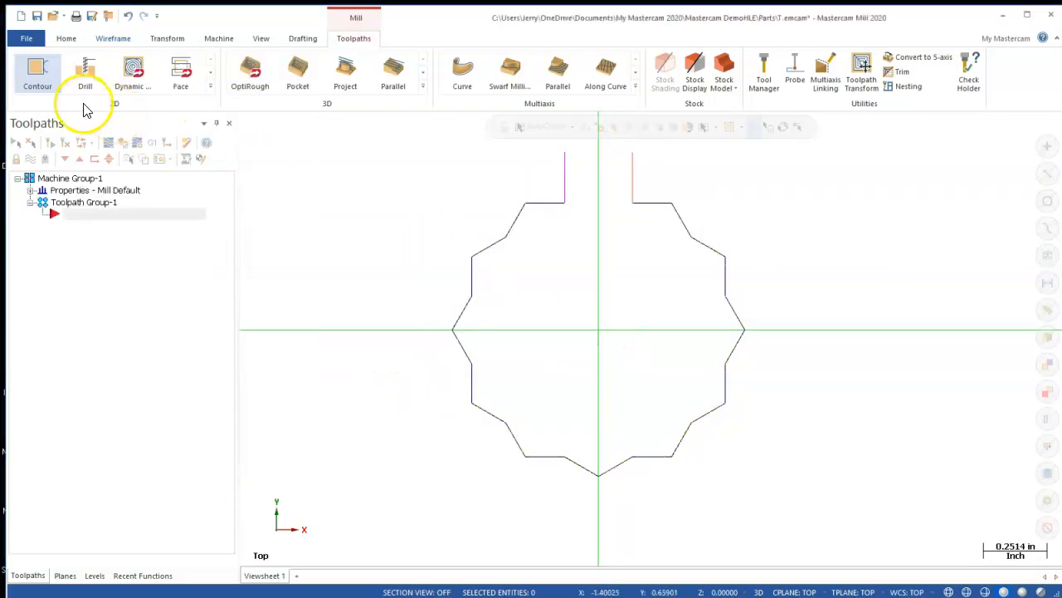
# Close the outline with a freeform line 0.268 long joining the upper endpoints of the two vertical lines.
pyautogui.click(108, 37)
pyautogui.click(103, 64)
pyautogui.click(565, 153)
pyautogui.click(635, 157)
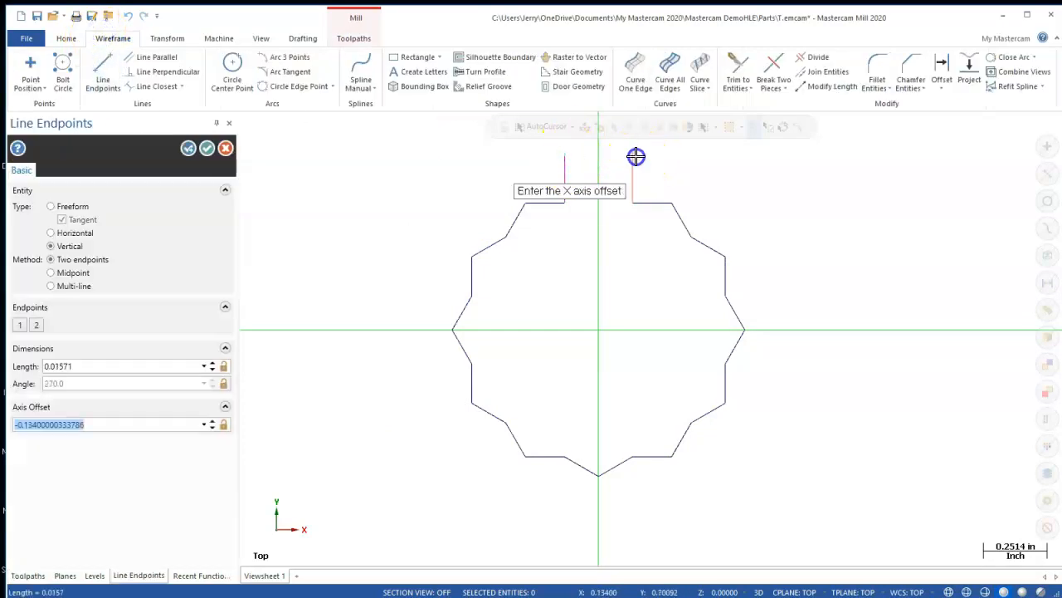
pyautogui.click(51, 206)
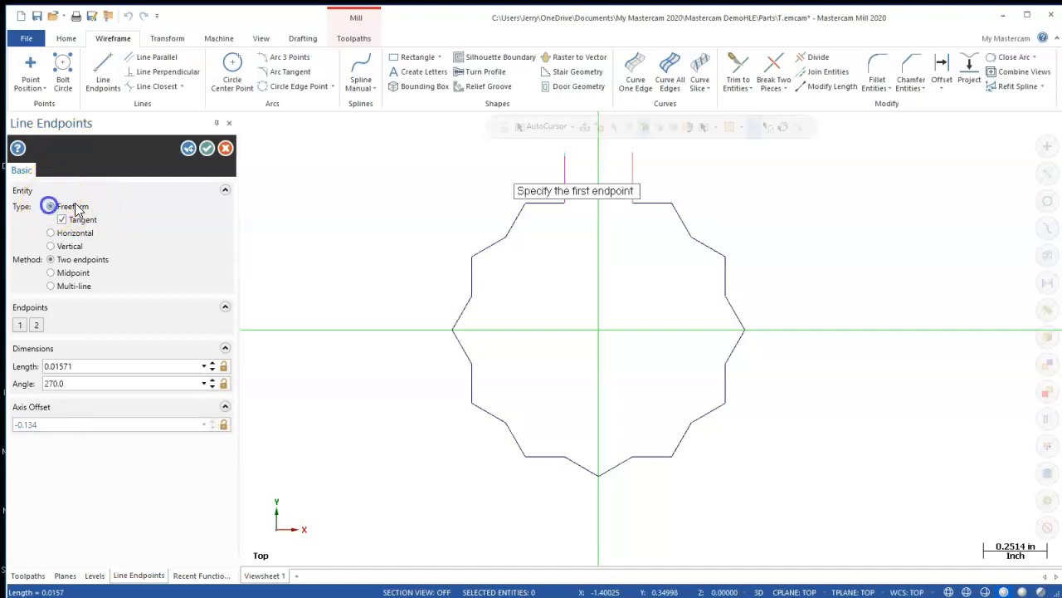
pyautogui.click(566, 160)
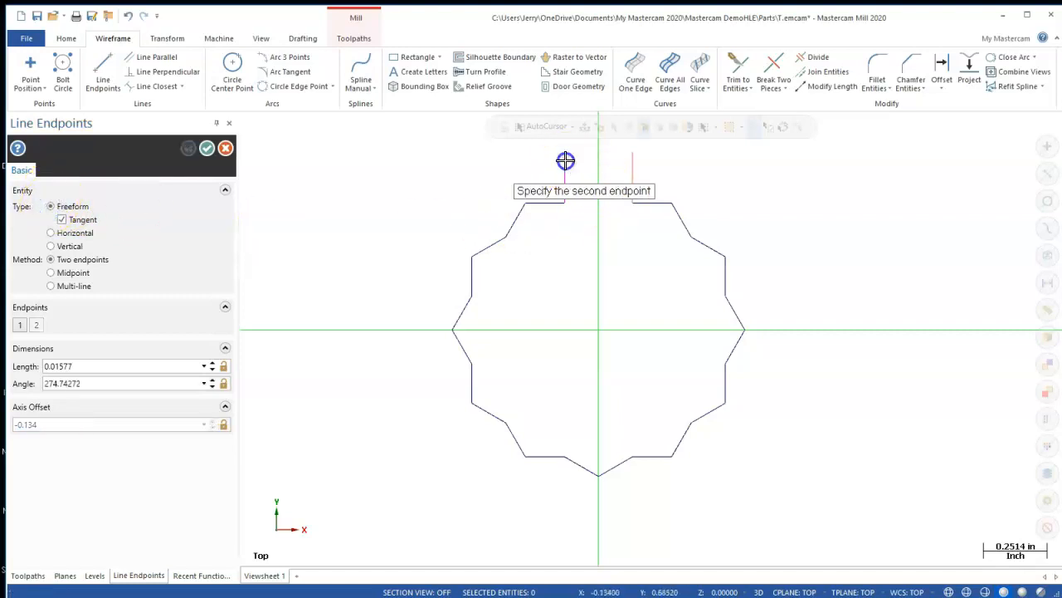
pyautogui.click(634, 155)
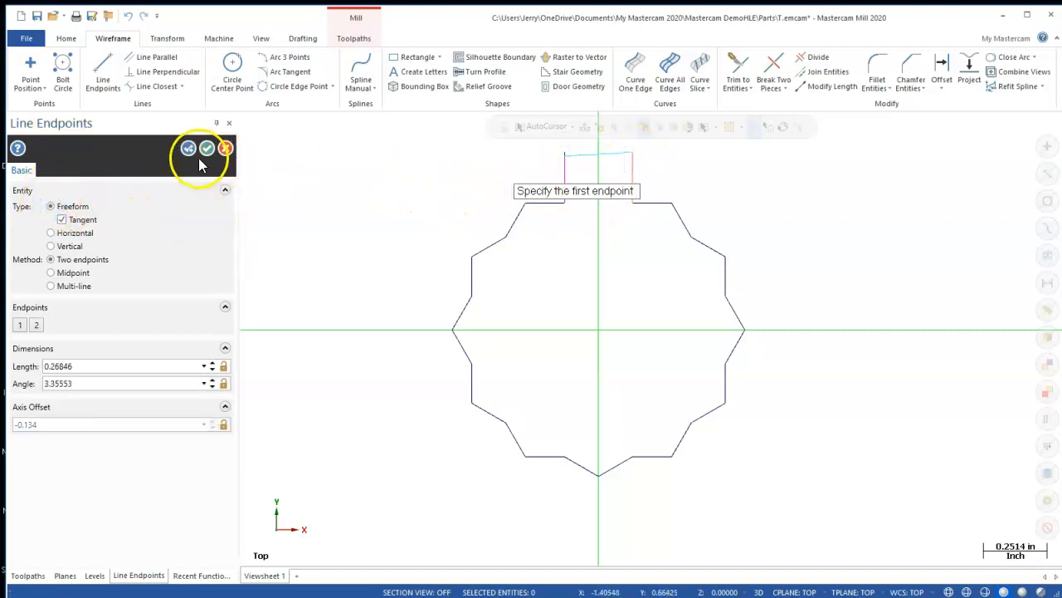
pyautogui.click(370, 211)
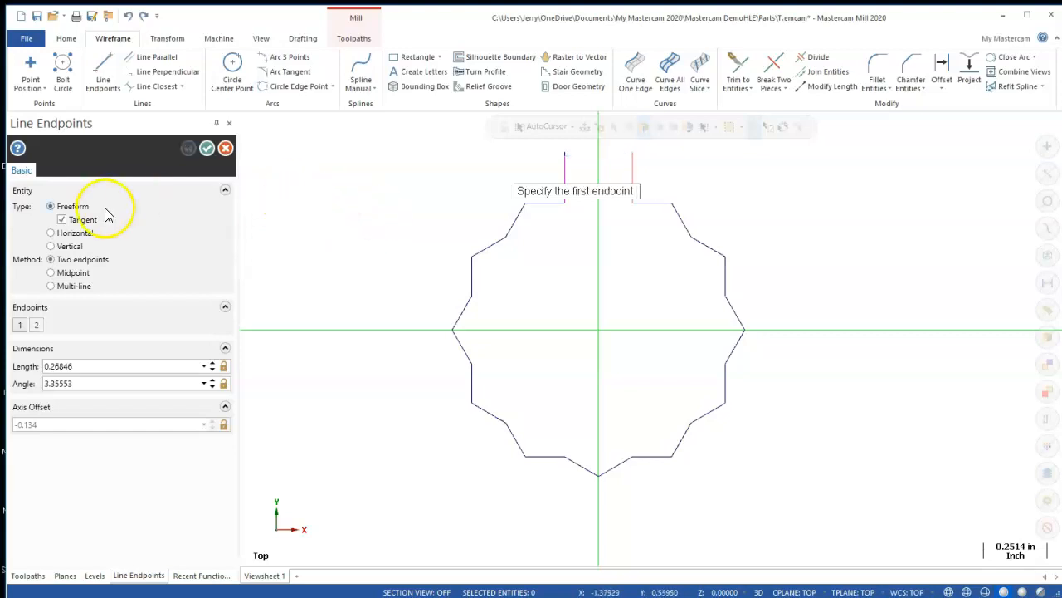
pyautogui.click(565, 154)
pyautogui.click(633, 155)
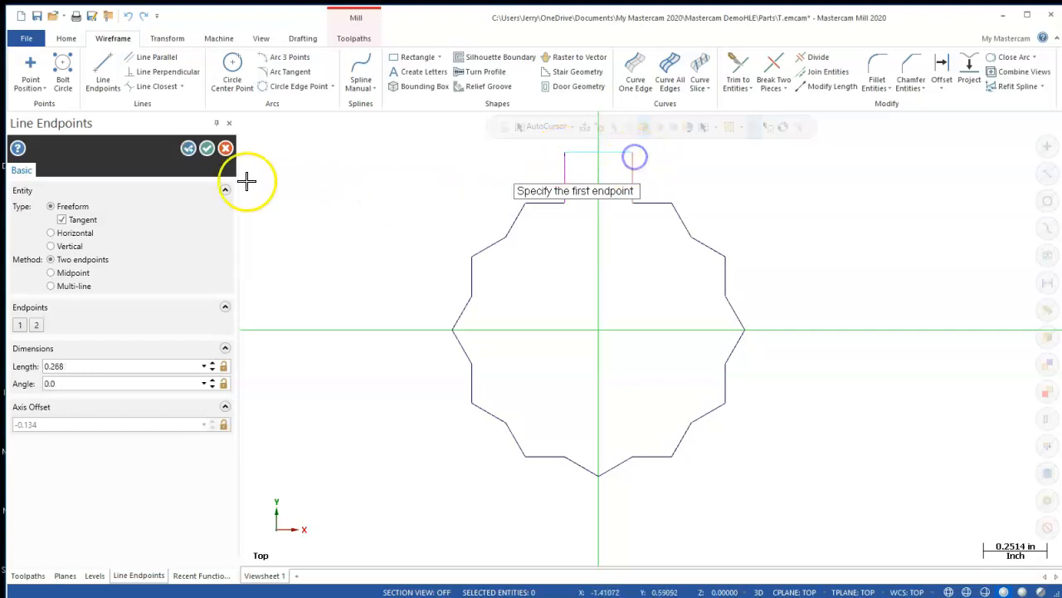
pyautogui.click(207, 149)
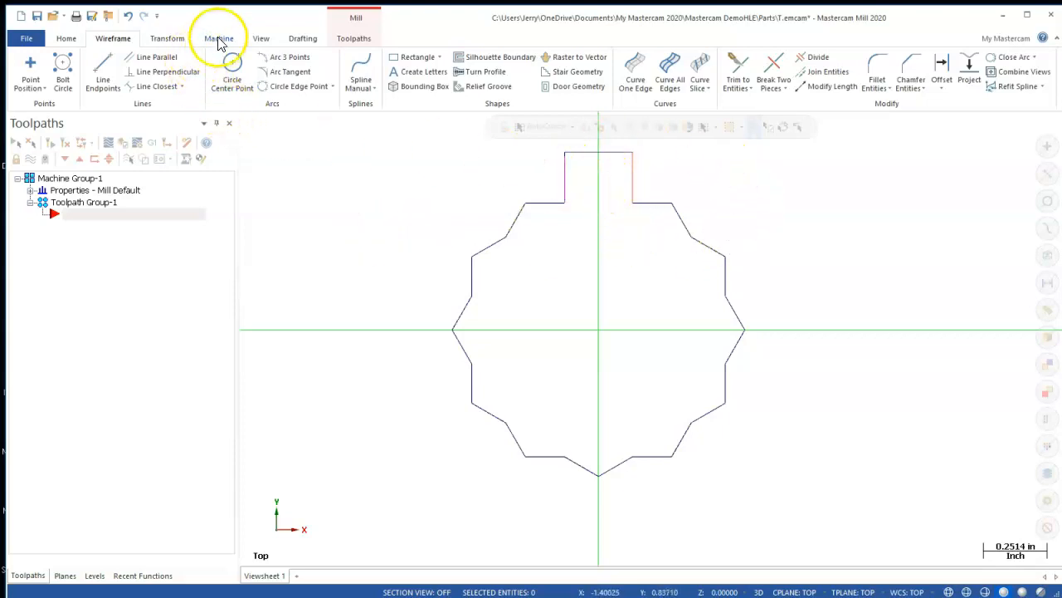
# Create a 2D contour mill toolpath, chain the closed wrench outline from its top line, and review the chain in the Chain Manager.
pyautogui.click(355, 38)
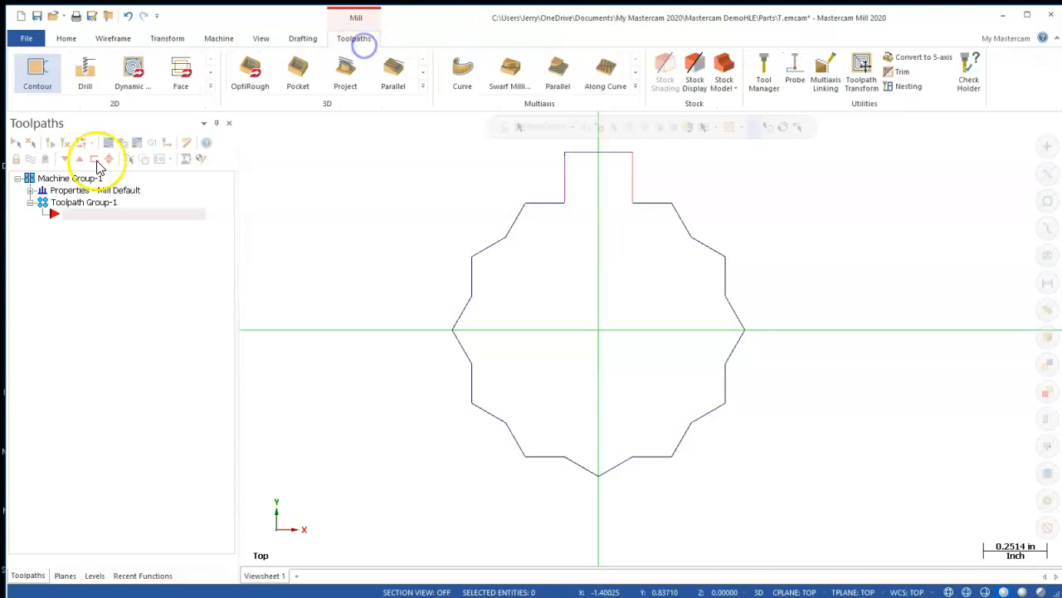
pyautogui.click(70, 217)
pyautogui.rightClick(70, 217)
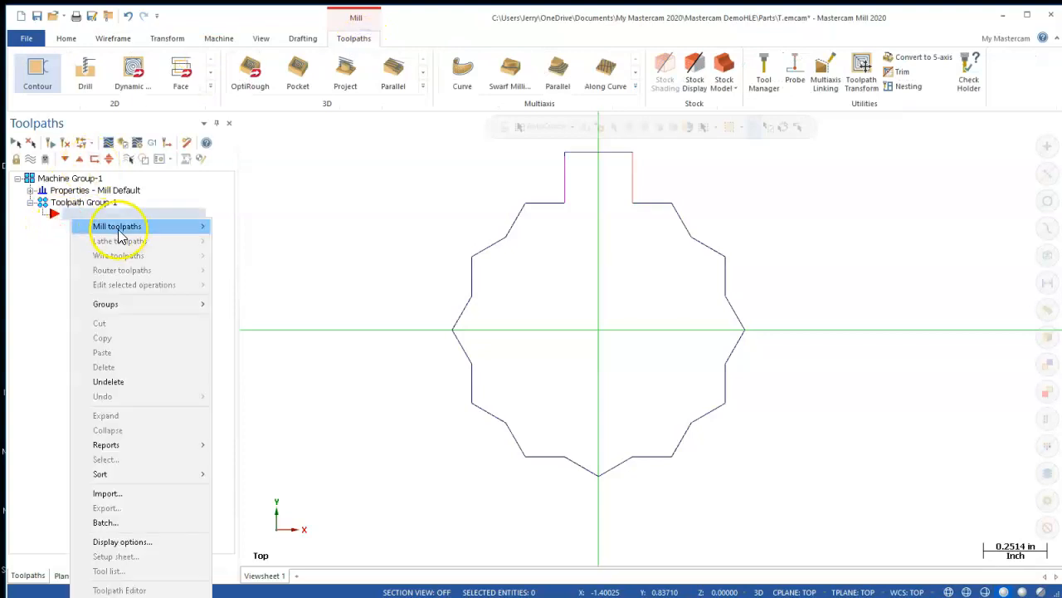
pyautogui.moveTo(119, 226)
pyautogui.click(249, 247)
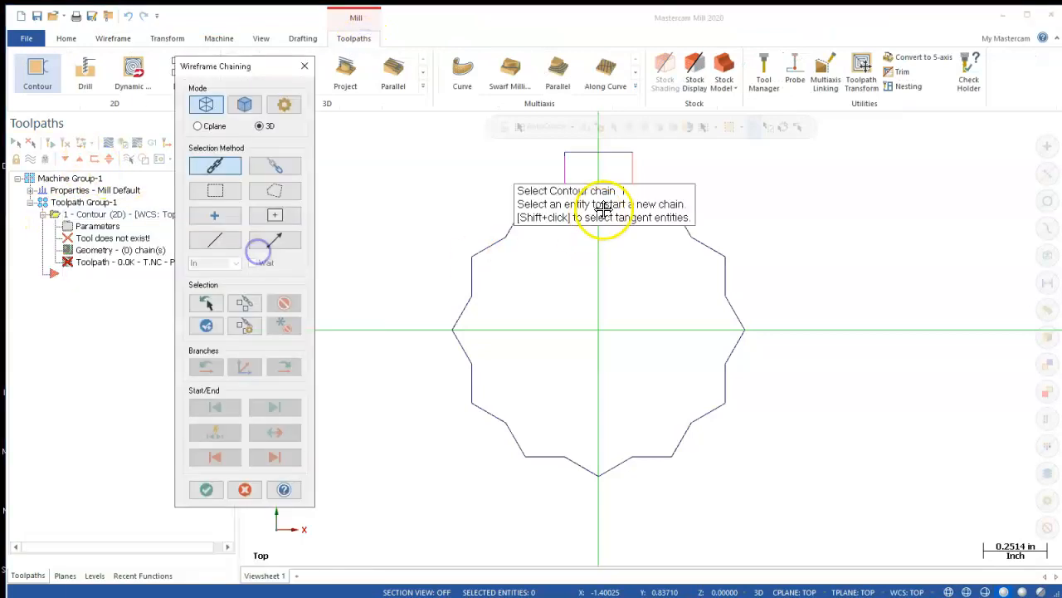
pyautogui.click(614, 154)
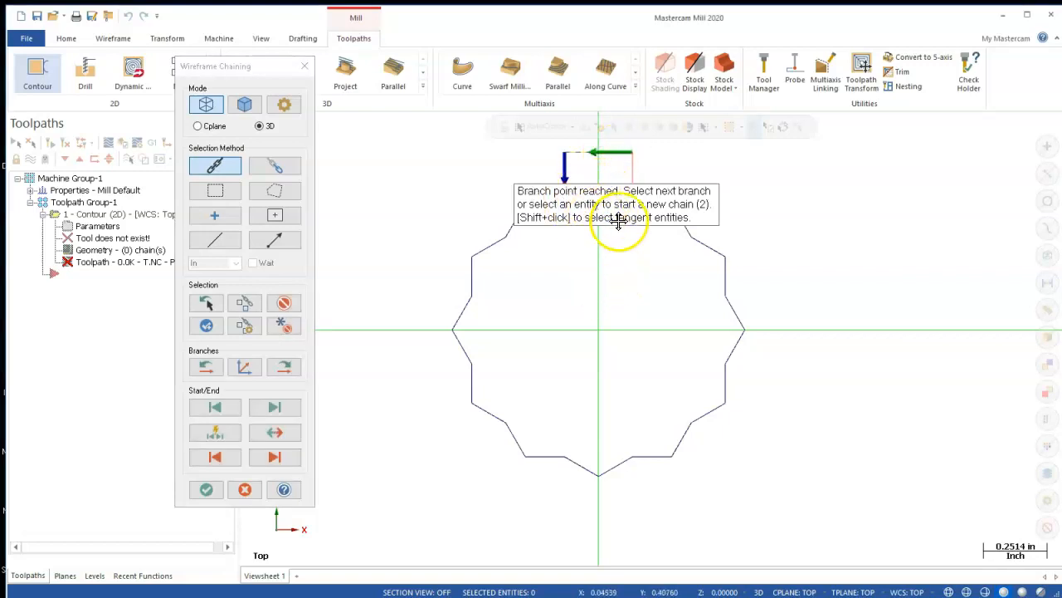
pyautogui.click(634, 165)
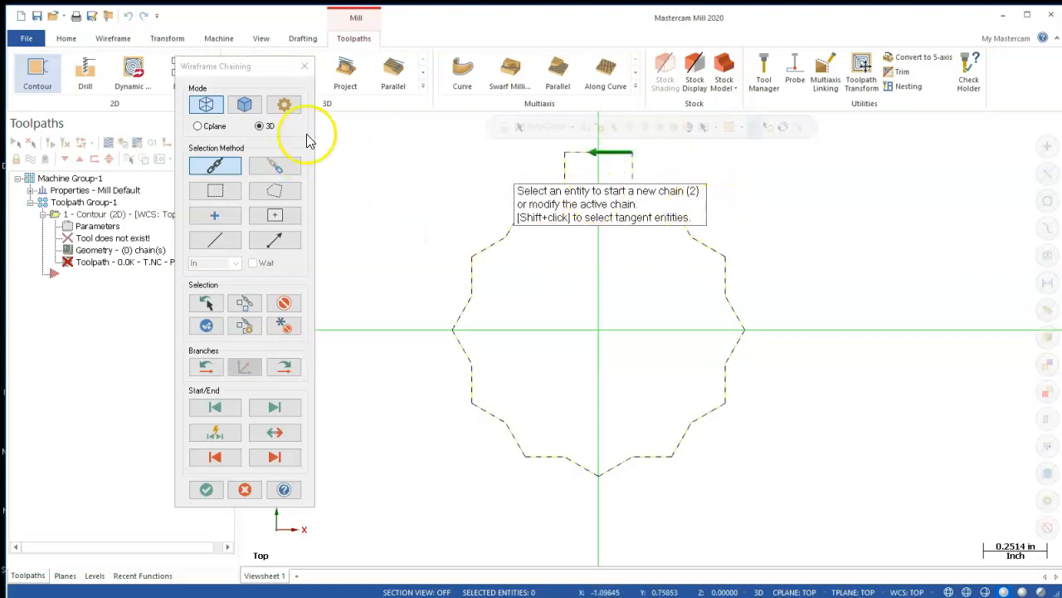
pyautogui.click(204, 490)
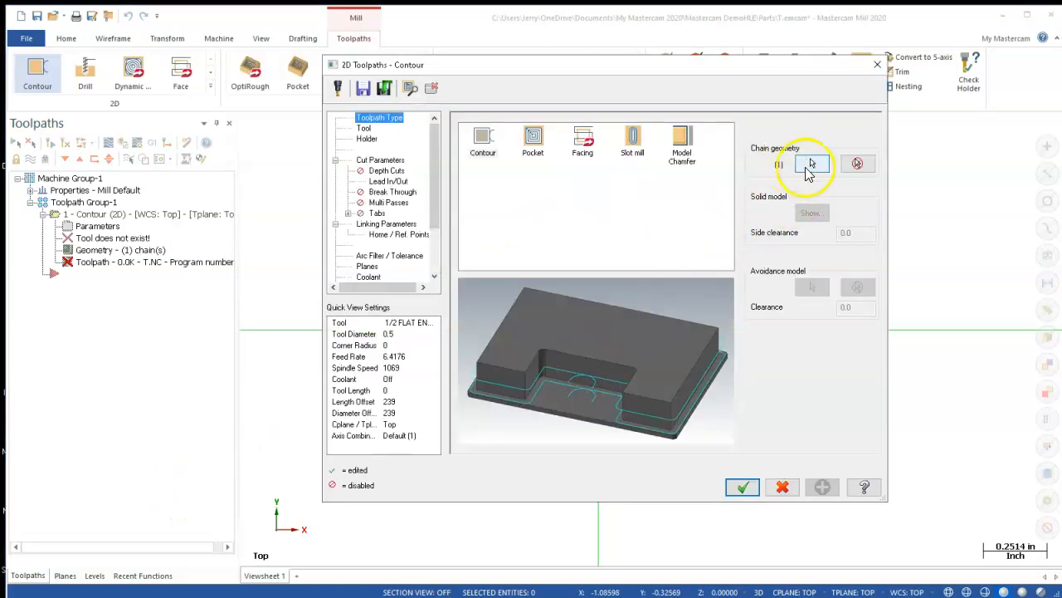
pyautogui.click(810, 166)
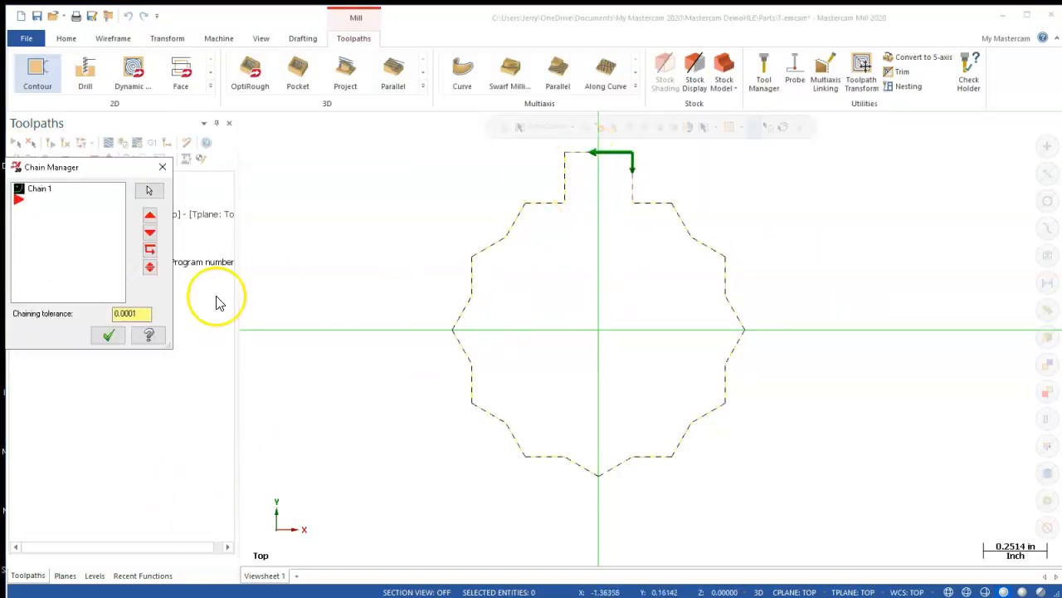
pyautogui.click(109, 336)
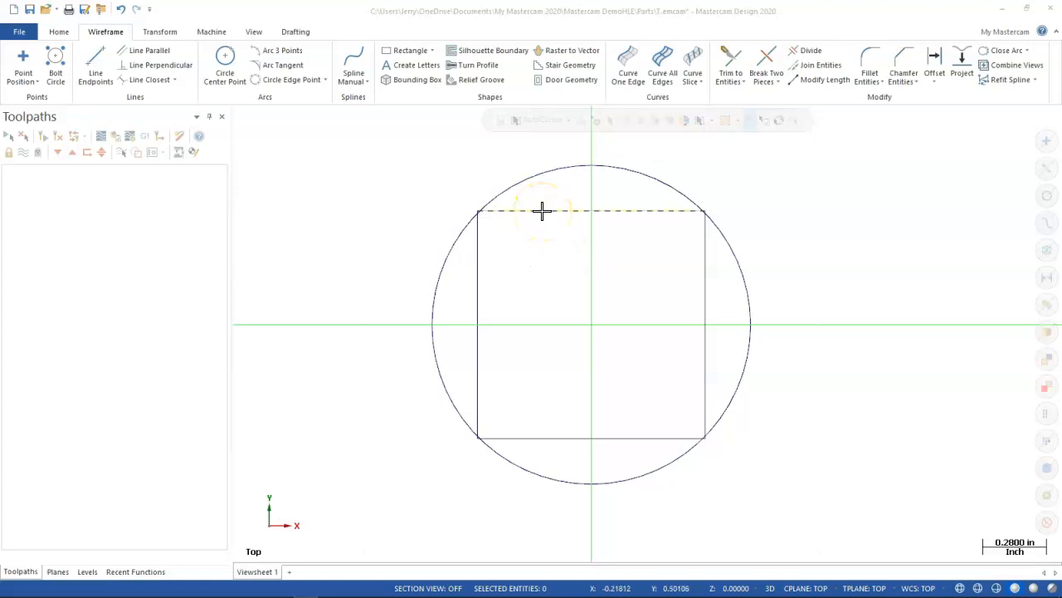
# Select the four sides of the square inside the circle and set up a Rotate copy with 3 instances.
pyautogui.click(541, 210)
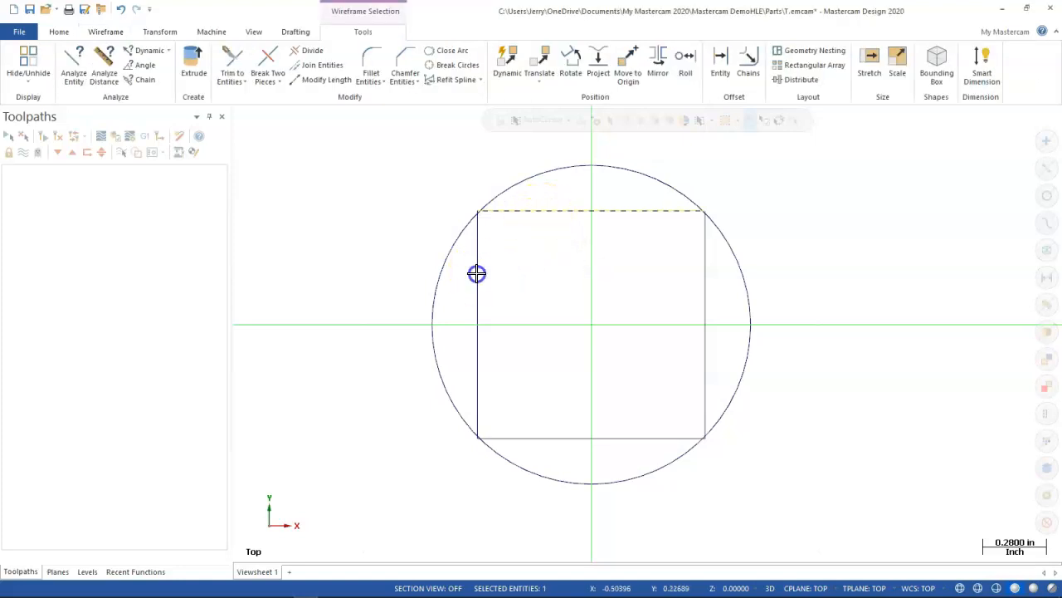
pyautogui.click(522, 438)
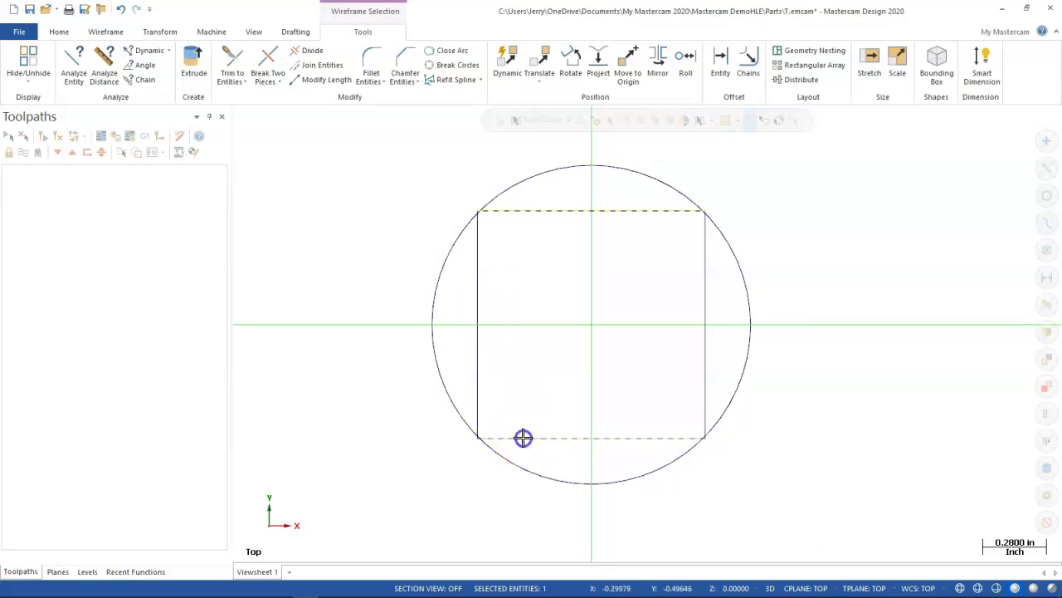
pyautogui.click(706, 374)
pyautogui.click(478, 341)
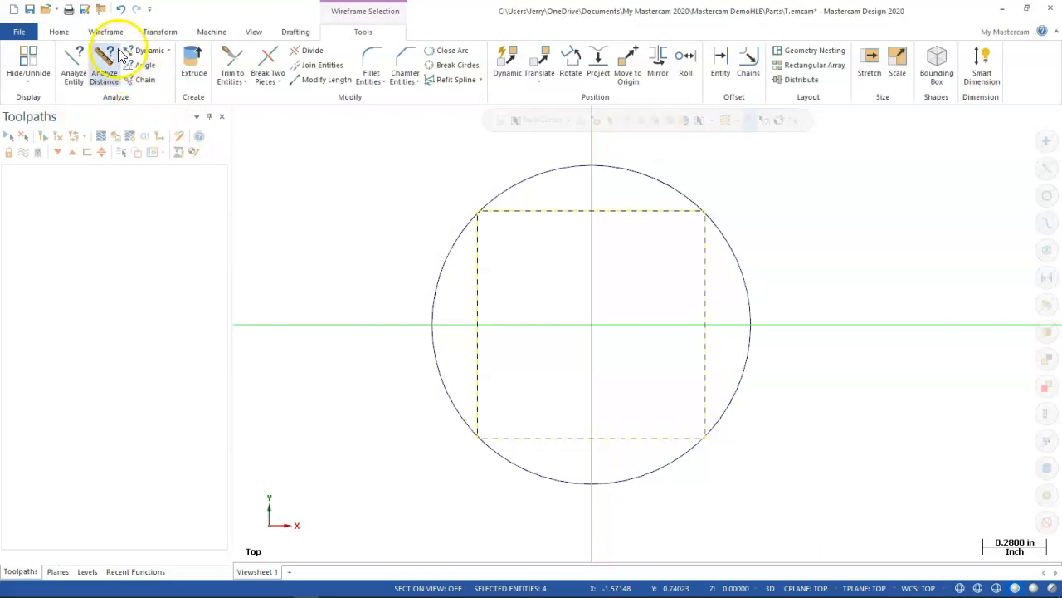
pyautogui.click(153, 35)
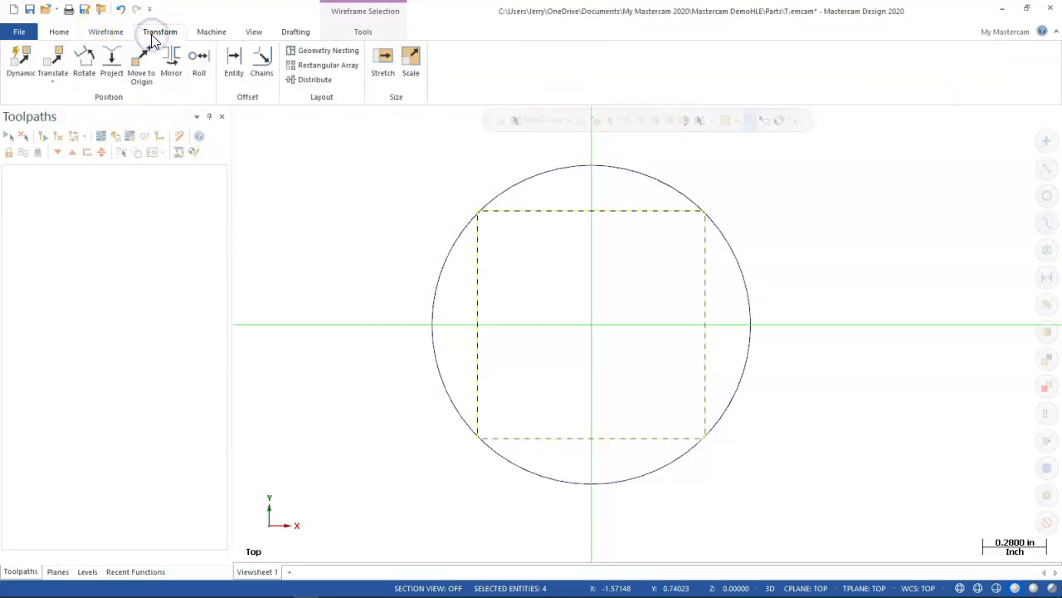
pyautogui.click(86, 60)
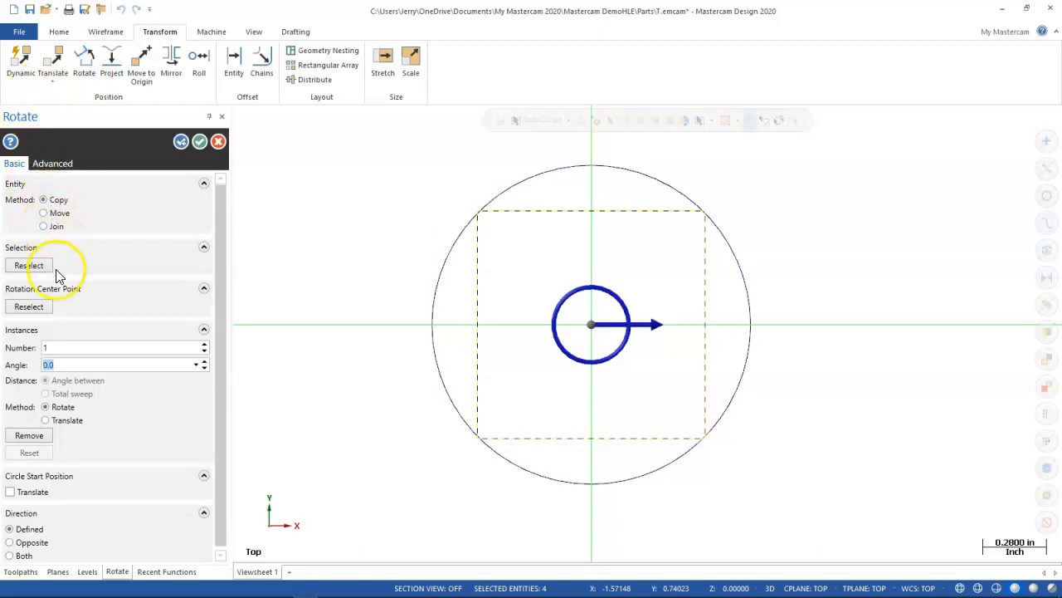
pyautogui.click(32, 348)
pyautogui.press('Tab')
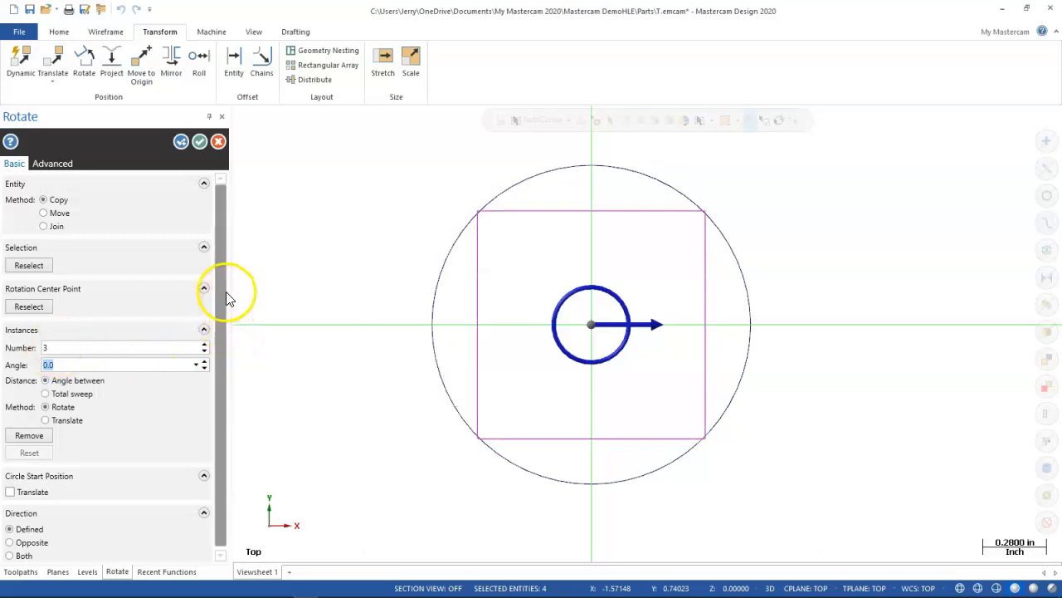
pyautogui.moveTo(219, 307); pyautogui.dragTo(217, 377)
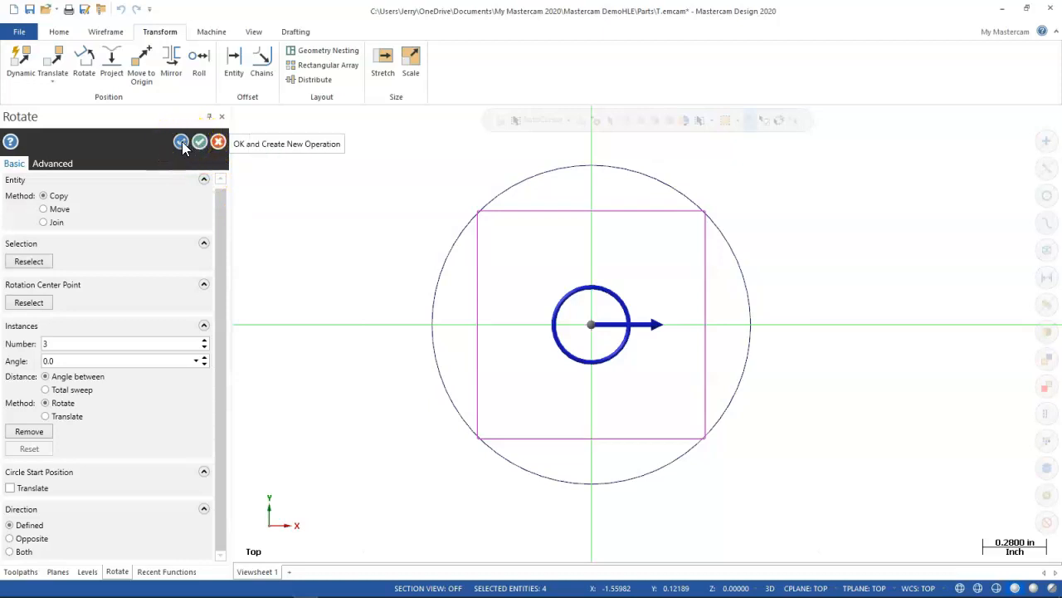
pyautogui.click(167, 257)
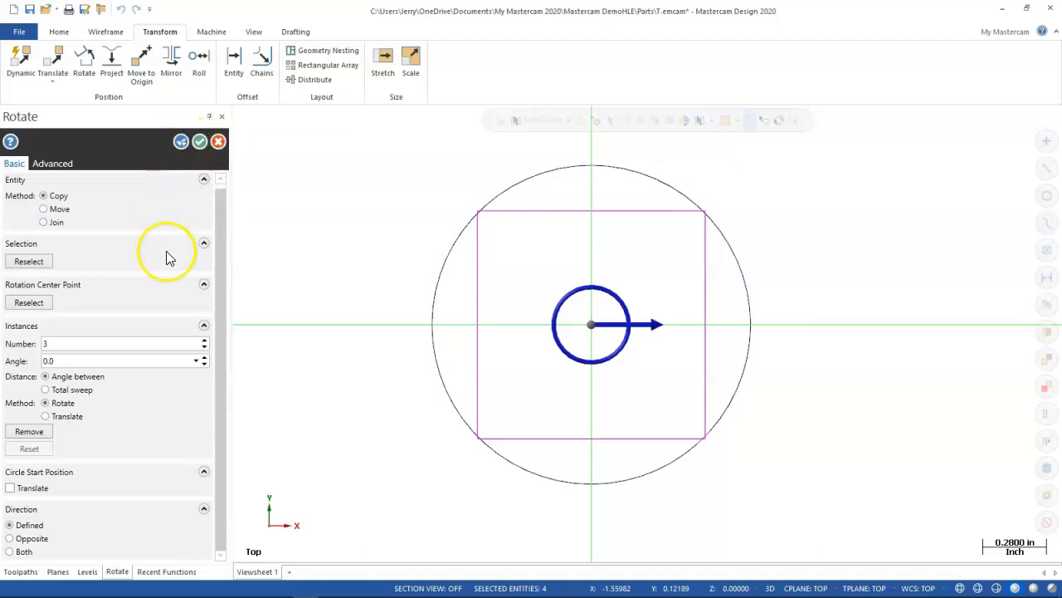
# Try an angle of 120 degrees between the rotated copies of the square.
pyautogui.click(67, 360)
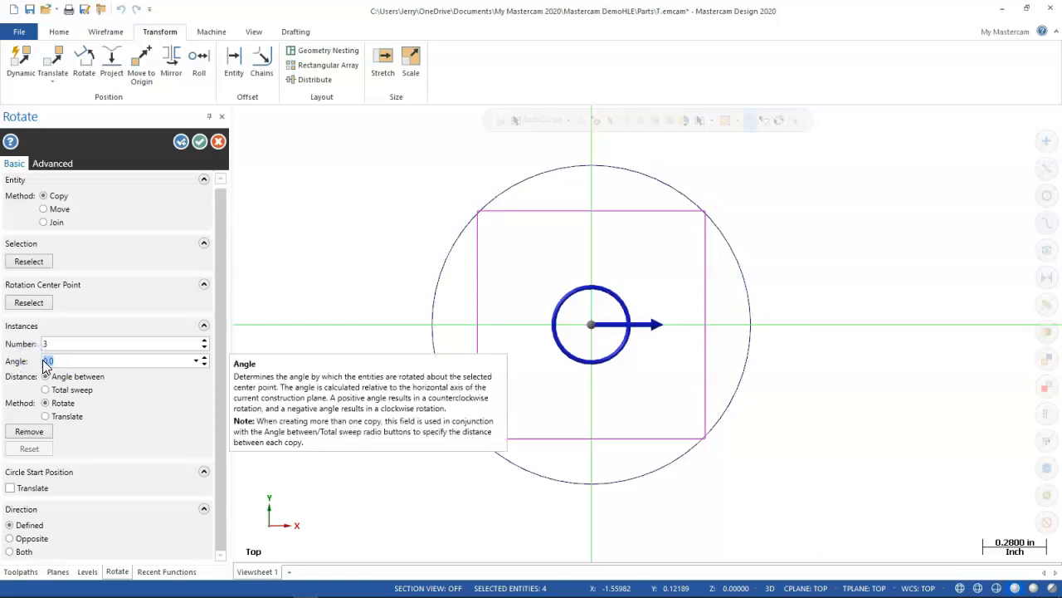
pyautogui.press('Tab')
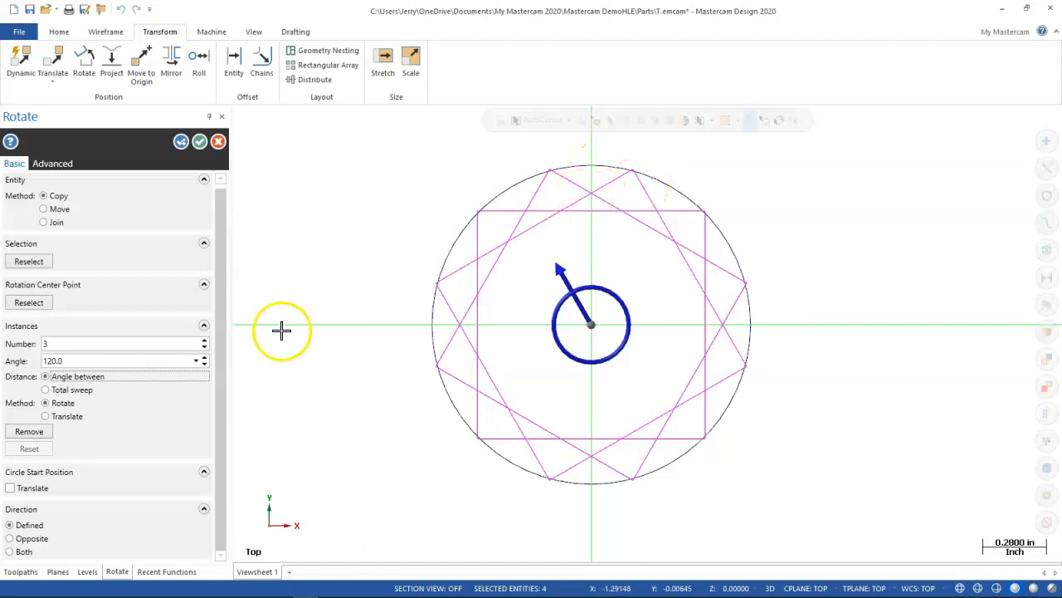
pyautogui.click(79, 356)
pyautogui.click(93, 378)
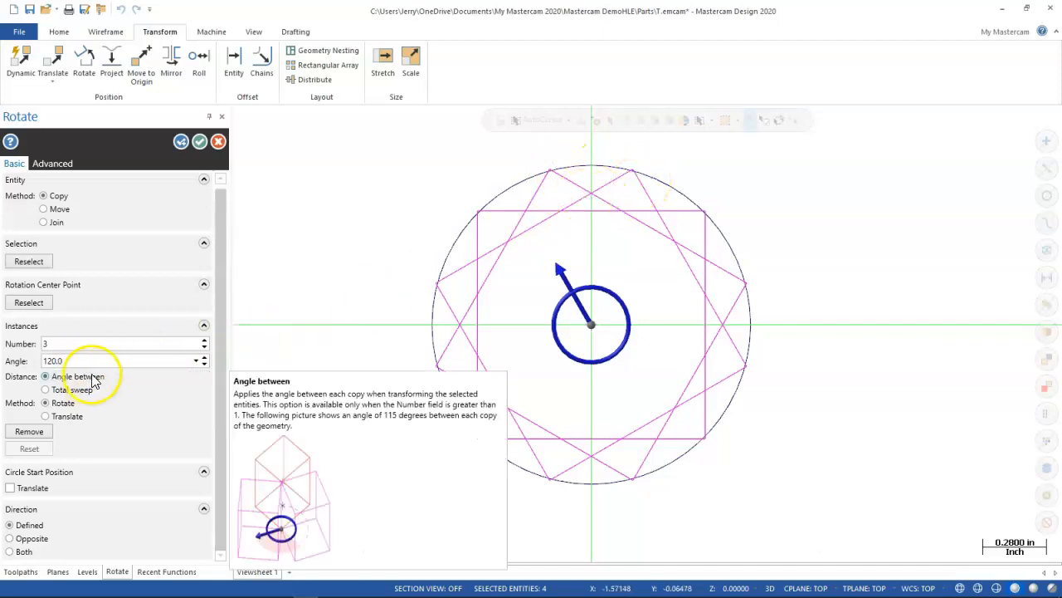
# Set the angle between copies to 30 degrees and create the rotated squares.
pyautogui.click(23, 361)
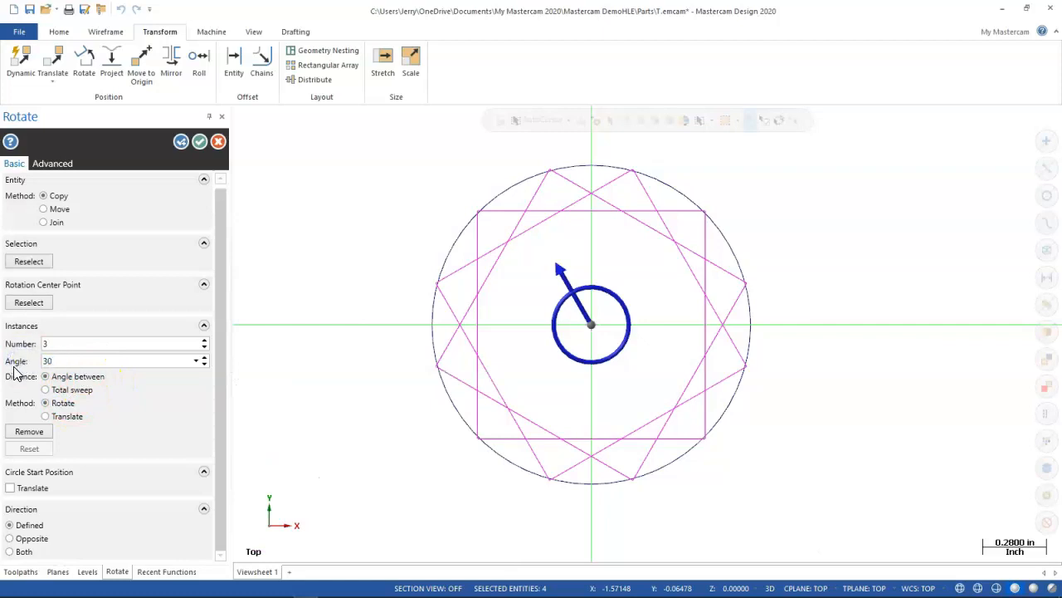
pyautogui.press('Tab')
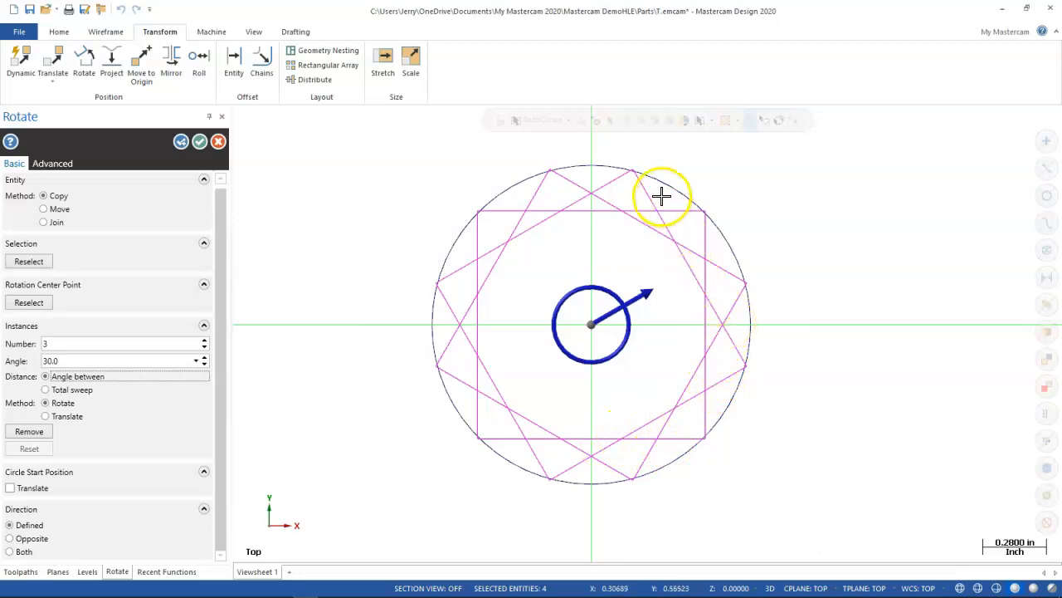
pyautogui.click(198, 142)
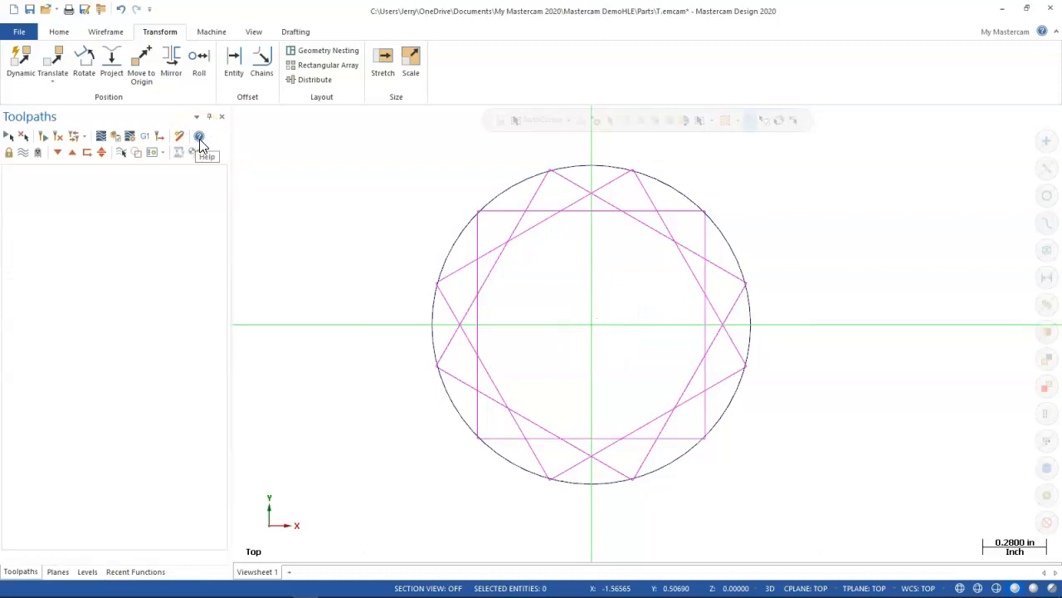
pyautogui.click(111, 30)
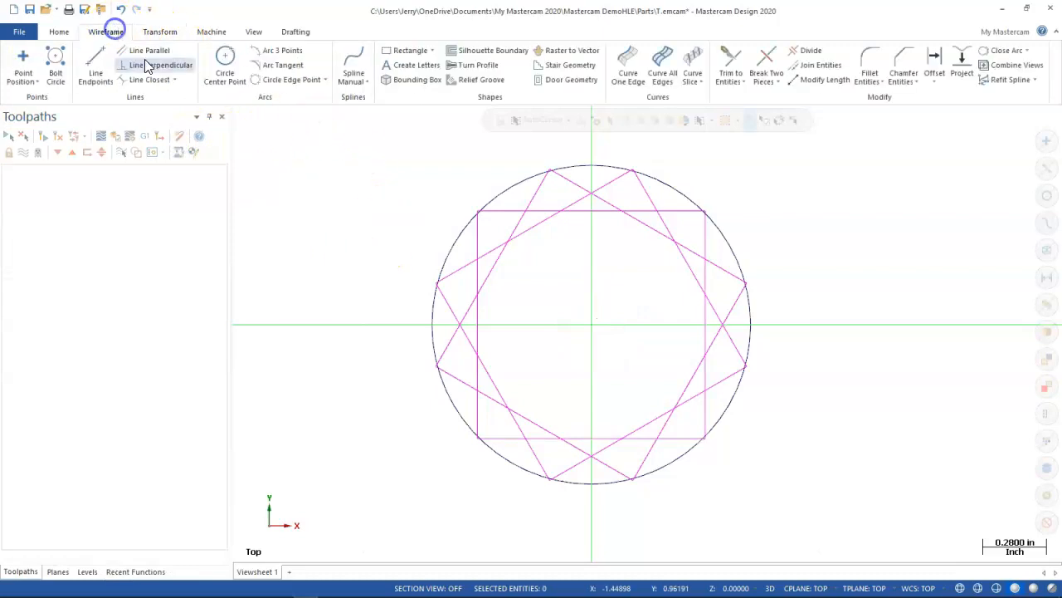
pyautogui.click(731, 54)
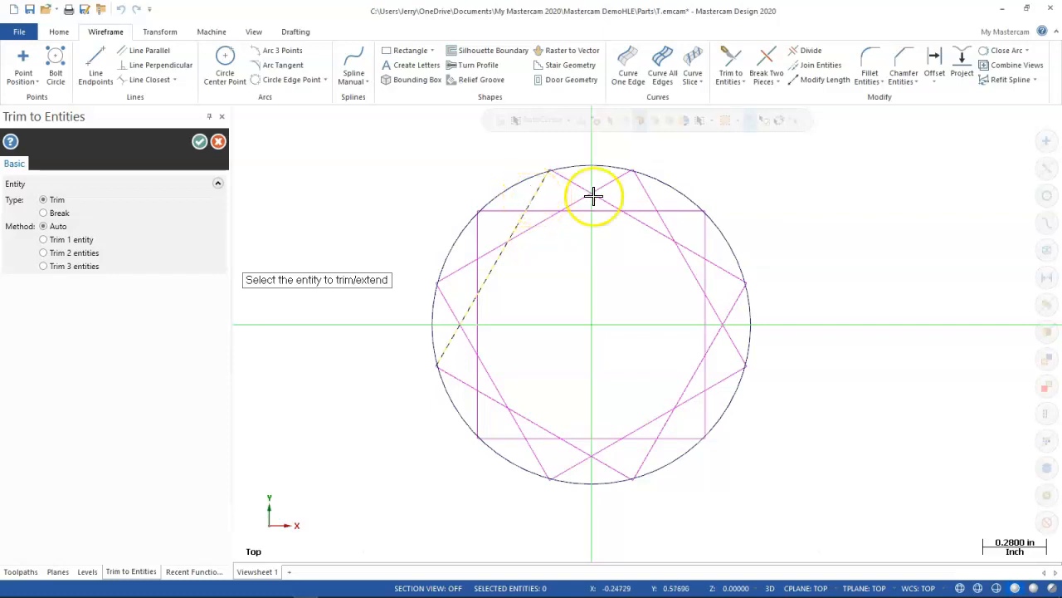
pyautogui.click(738, 80)
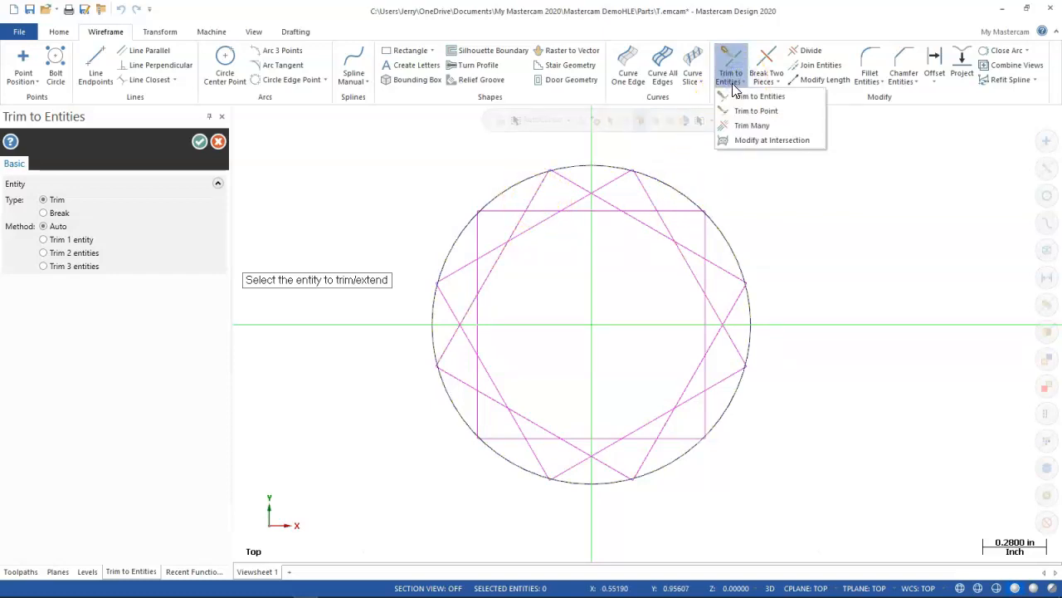
pyautogui.click(772, 75)
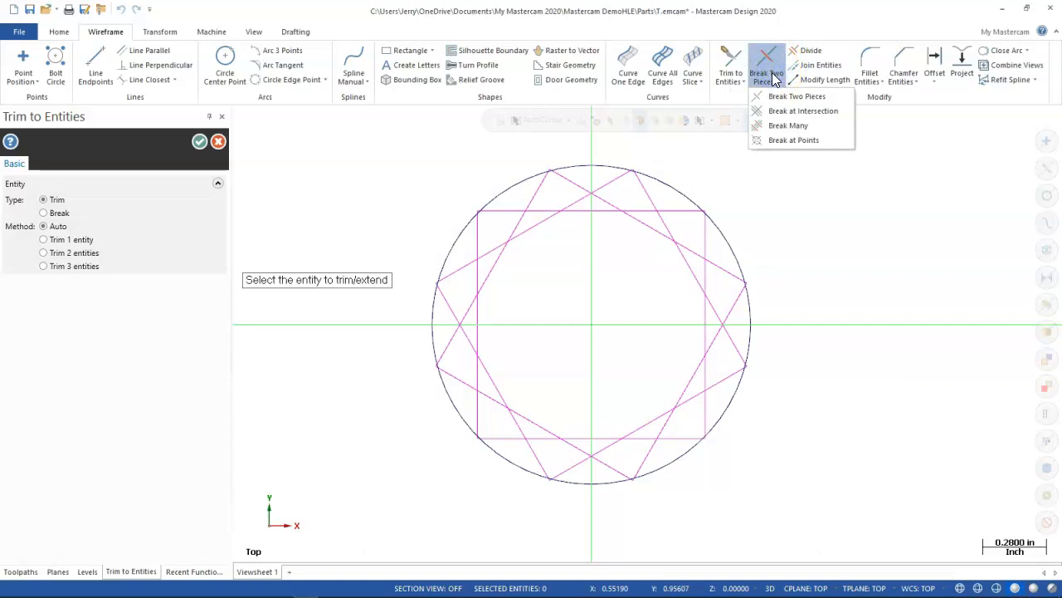
pyautogui.click(734, 68)
pyautogui.click(740, 78)
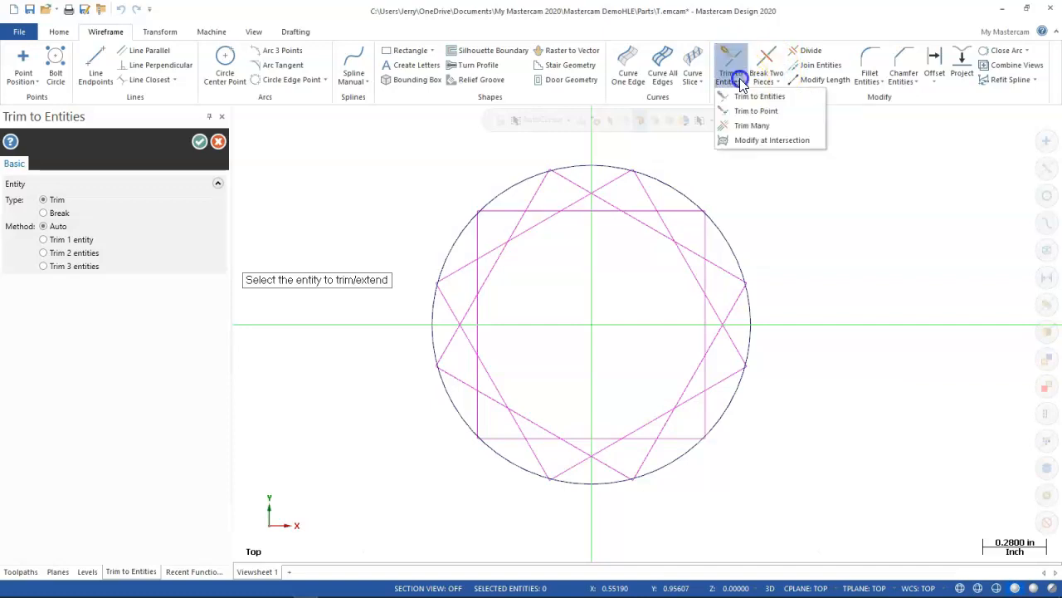
# Try to trim the sides of the three squares together with Trim Many, using the steep upper-left side as the trimming curve.
pyautogui.click(751, 125)
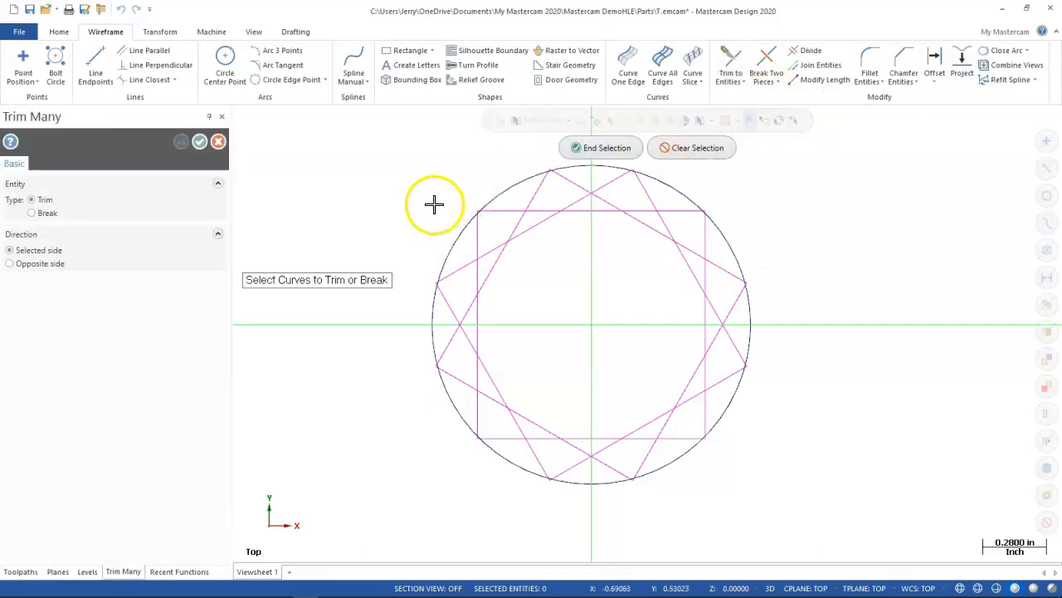
pyautogui.click(542, 189)
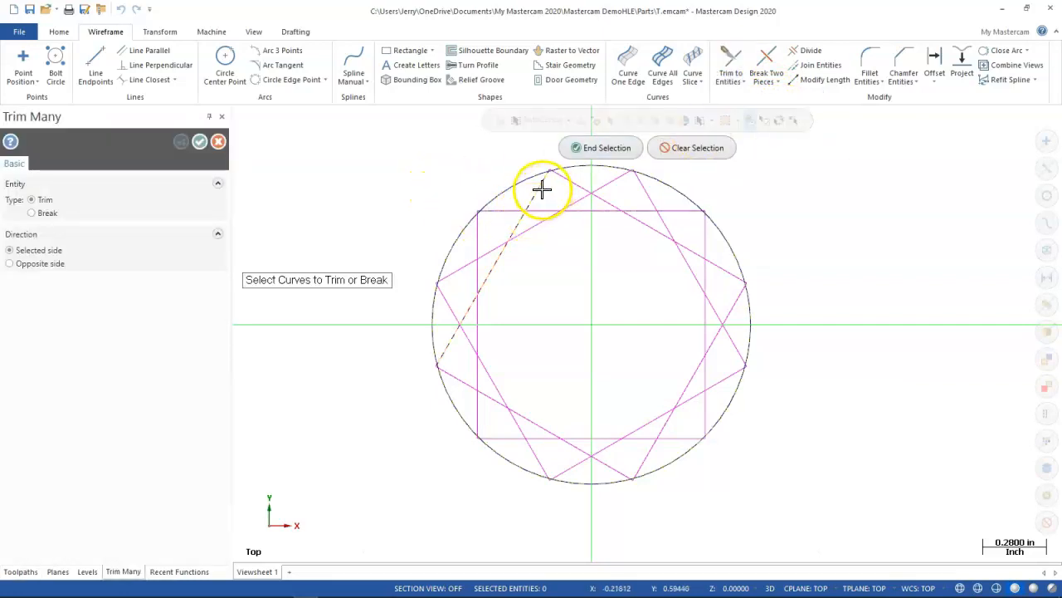
pyautogui.click(568, 184)
pyautogui.click(540, 210)
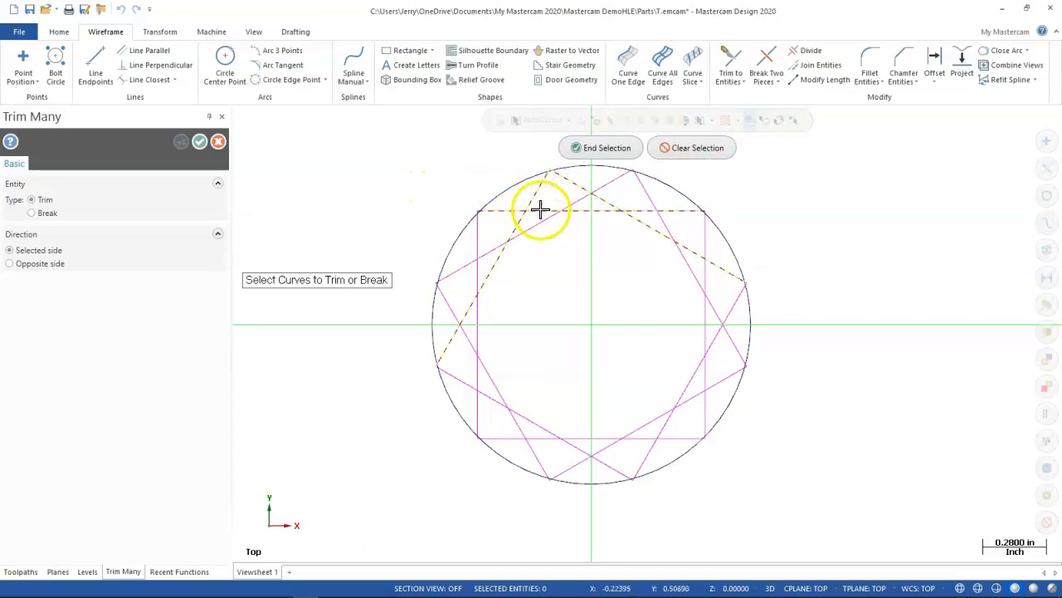
pyautogui.click(484, 227)
pyautogui.click(465, 268)
pyautogui.click(446, 303)
pyautogui.click(488, 400)
pyautogui.click(505, 436)
pyautogui.click(603, 450)
pyautogui.click(665, 431)
pyautogui.click(730, 343)
pyautogui.click(653, 237)
pyautogui.click(633, 207)
pyautogui.click(619, 147)
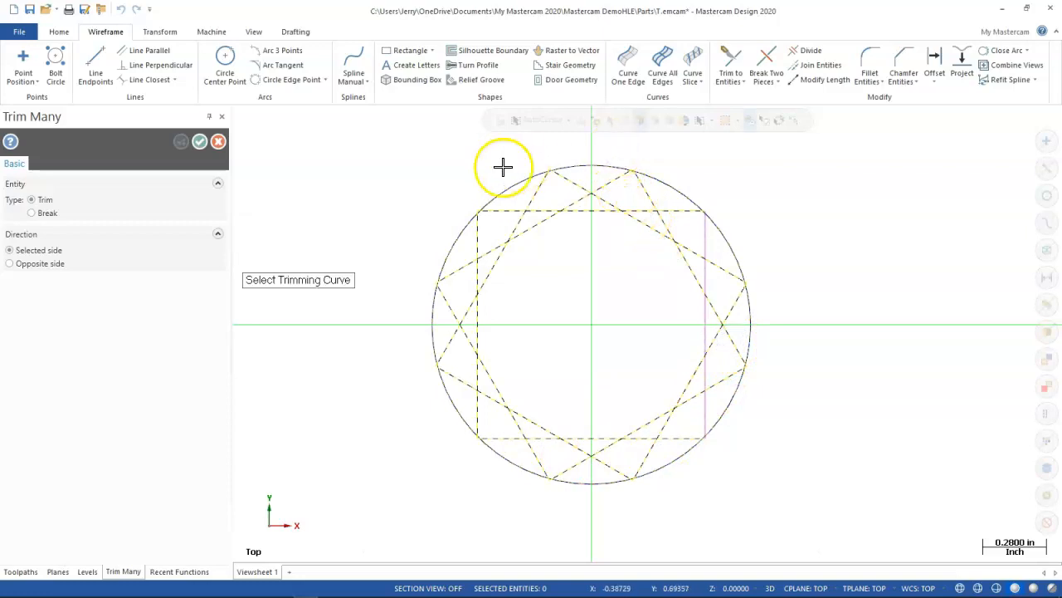
pyautogui.click(539, 191)
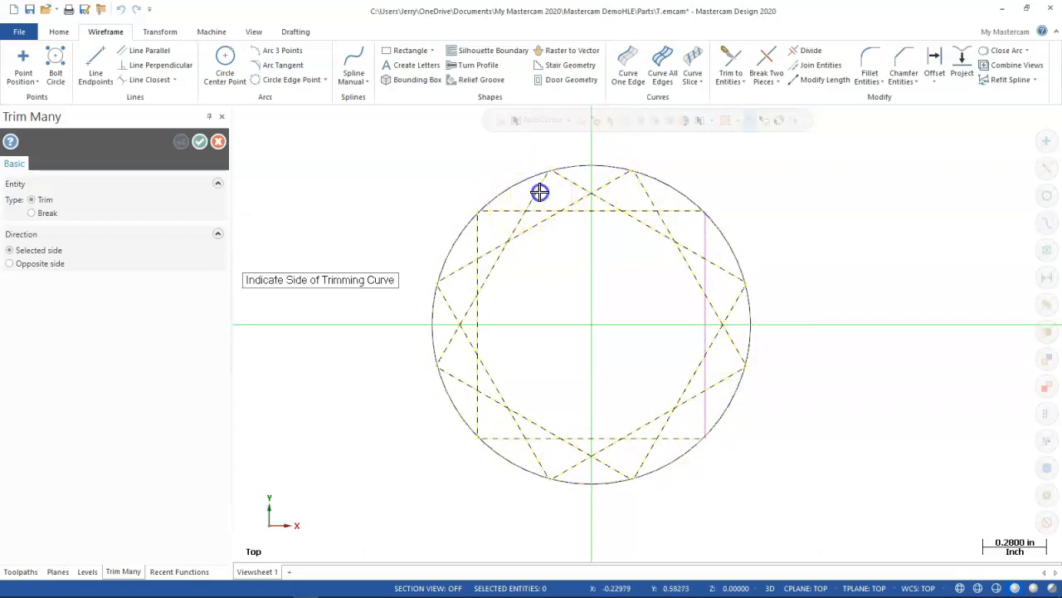
pyautogui.click(573, 185)
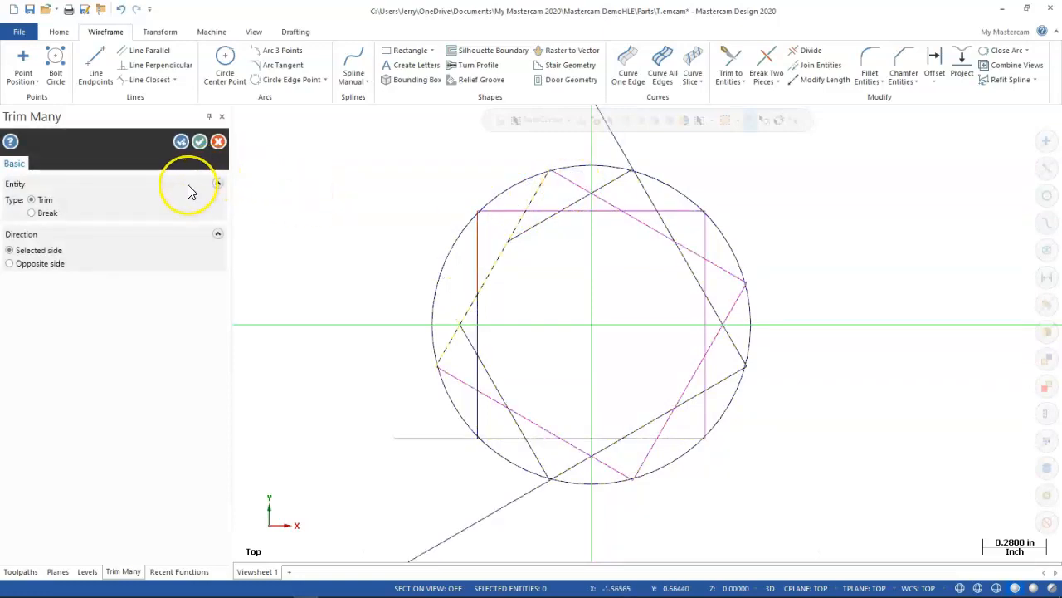
pyautogui.press('Escape')
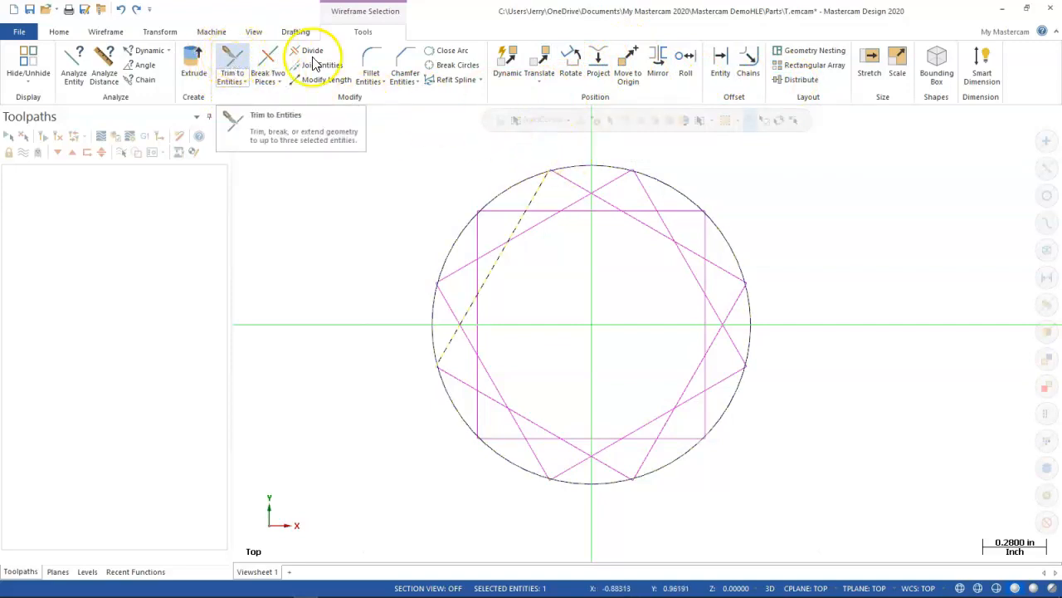
pyautogui.click(231, 62)
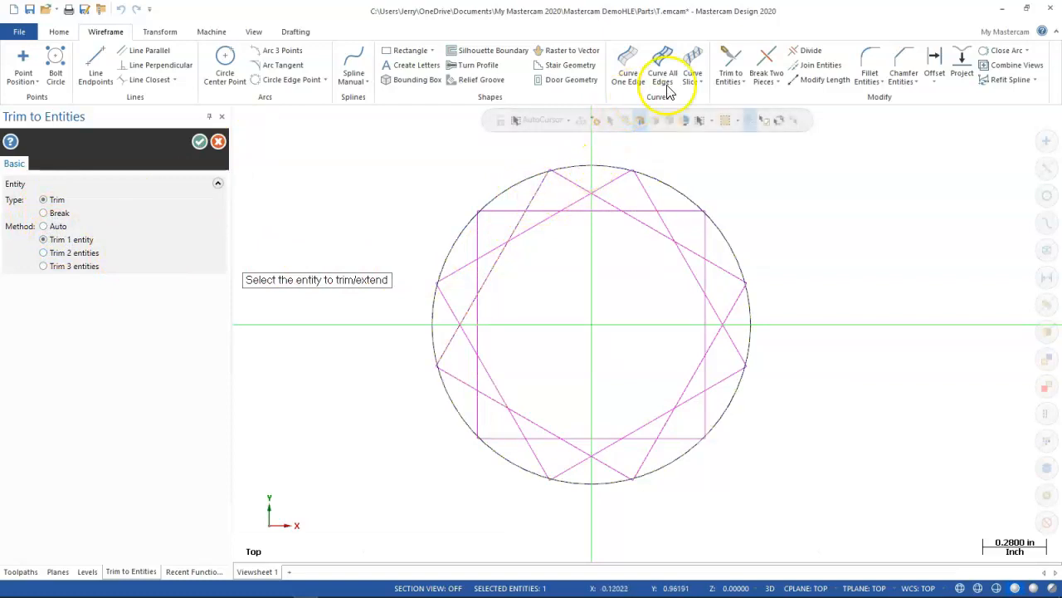
pyautogui.click(729, 83)
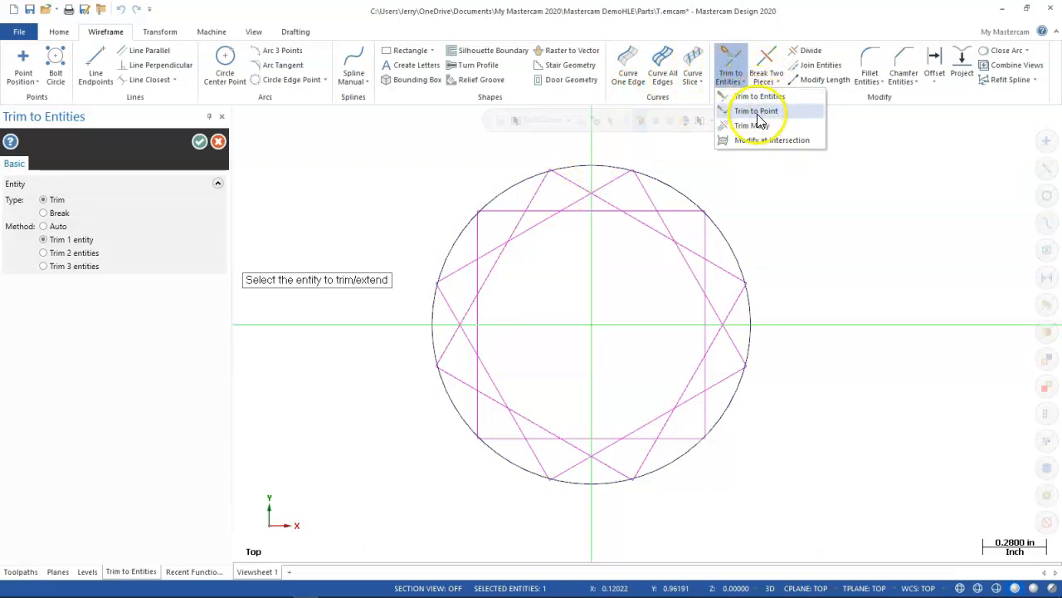
pyautogui.click(778, 22)
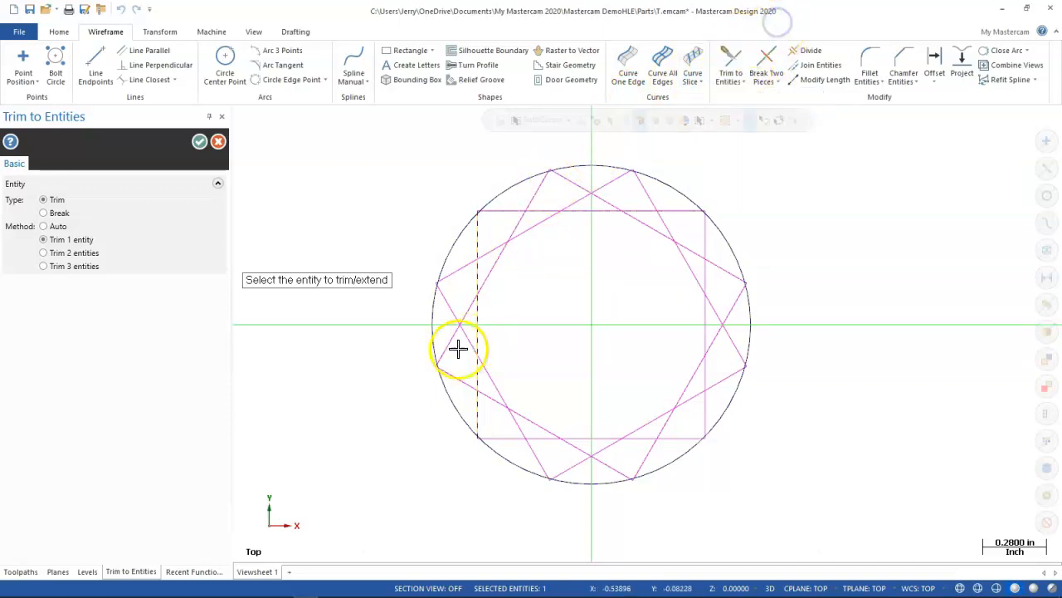
pyautogui.click(19, 572)
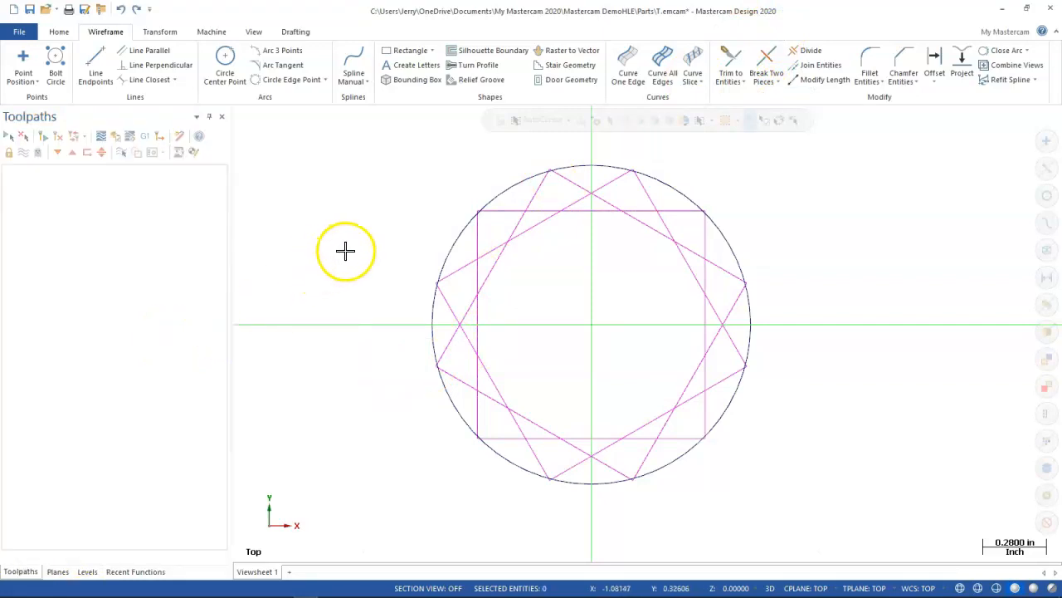
# Trim off the star tip just left of the top with the Divide tool set to Trim.
pyautogui.click(812, 53)
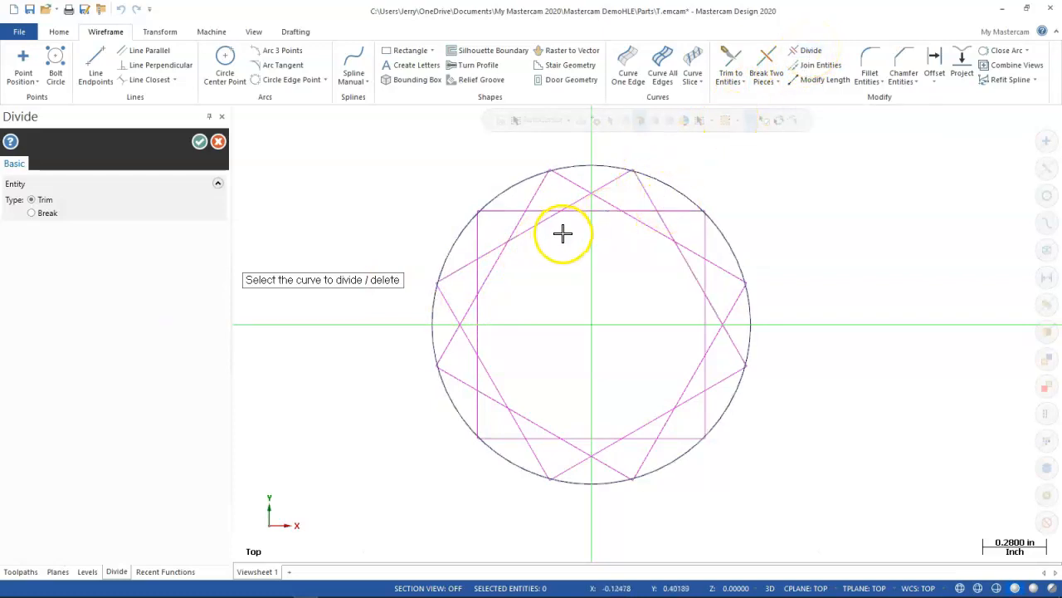
pyautogui.click(541, 190)
pyautogui.click(573, 181)
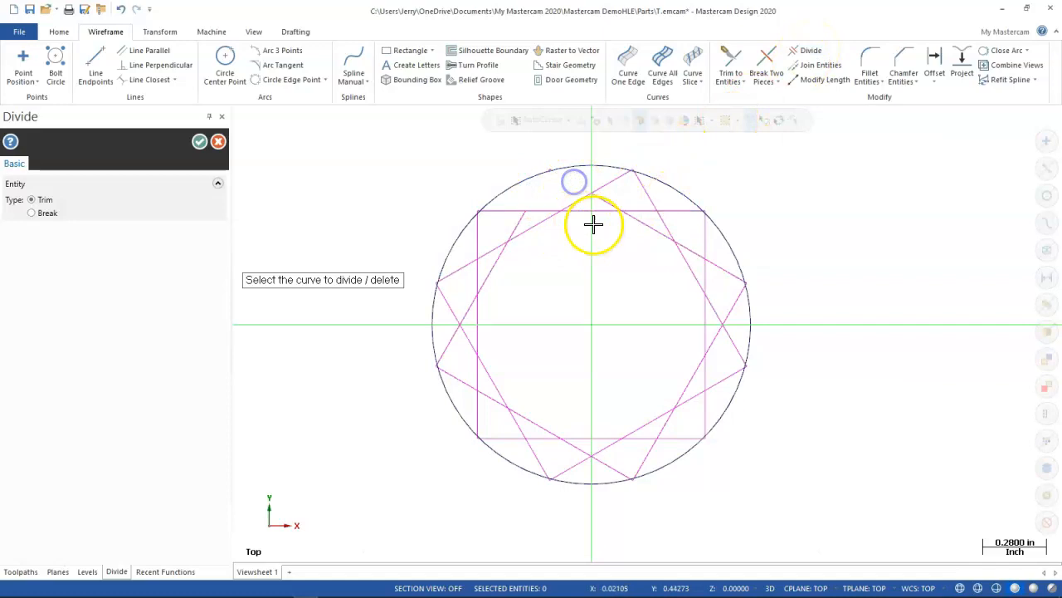
pyautogui.scroll(-2, 564, 180)
pyautogui.scroll(2, 559, 193)
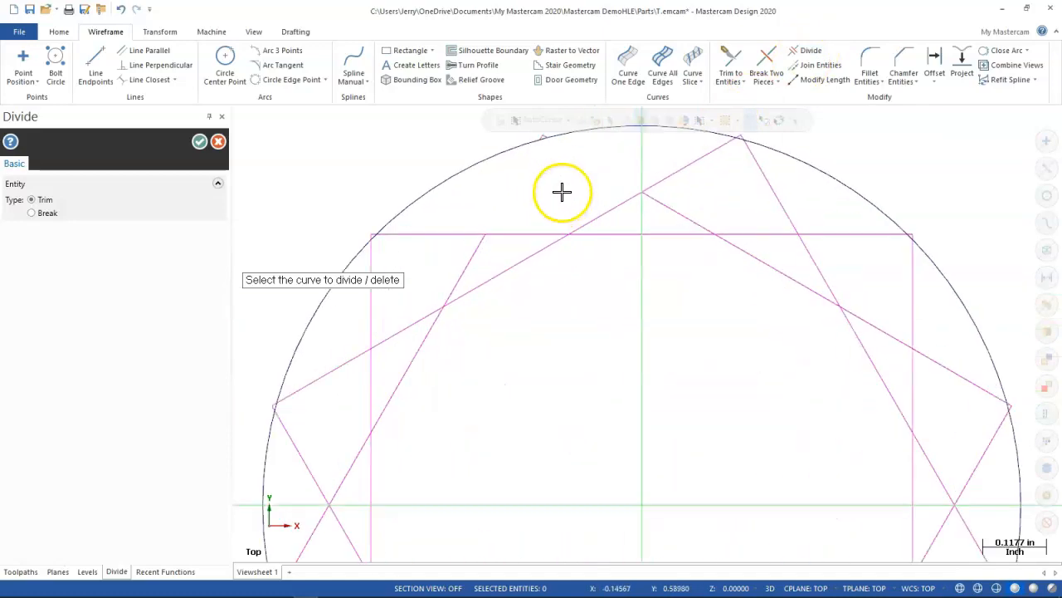
pyautogui.scroll(-2, 551, 237)
pyautogui.scroll(-1, 551, 237)
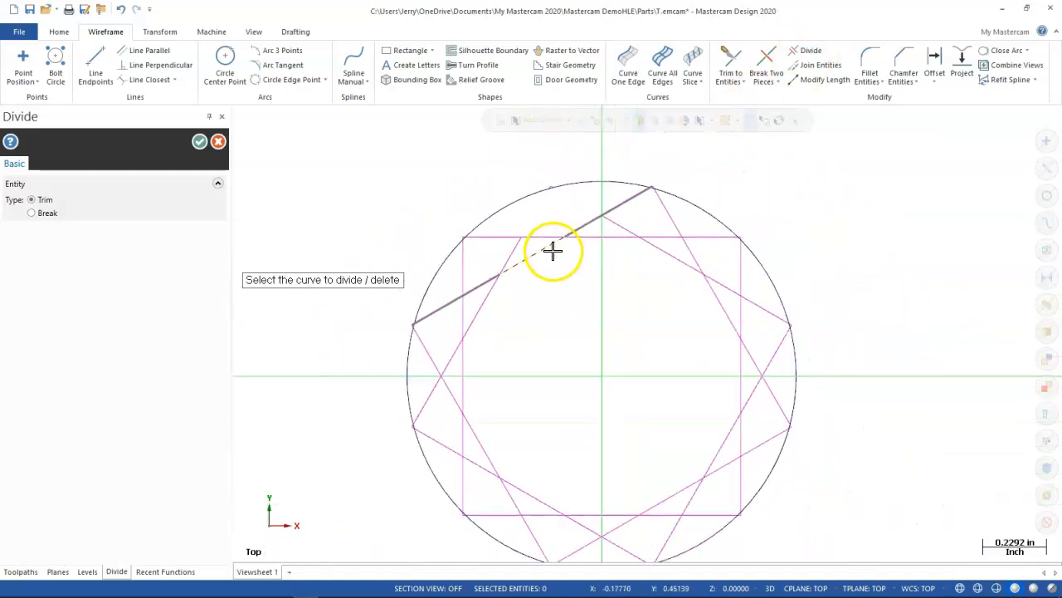
# Divide away the star tip just right of the top and the square's upper-right corner.
pyautogui.click(624, 204)
pyautogui.click(672, 218)
pyautogui.click(712, 240)
pyautogui.click(740, 270)
pyautogui.click(711, 236)
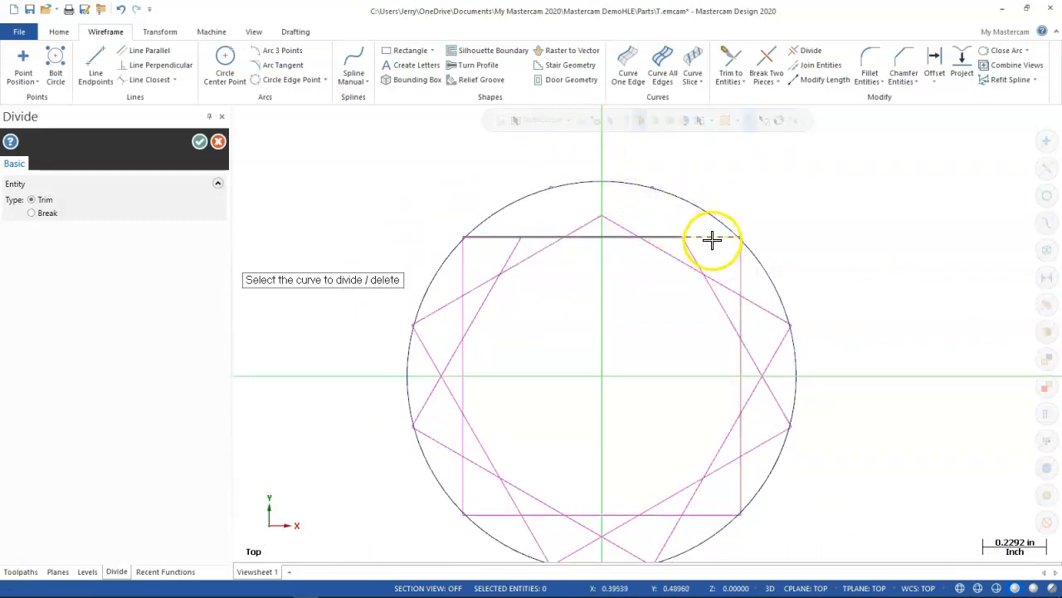
pyautogui.click(738, 262)
pyautogui.click(703, 233)
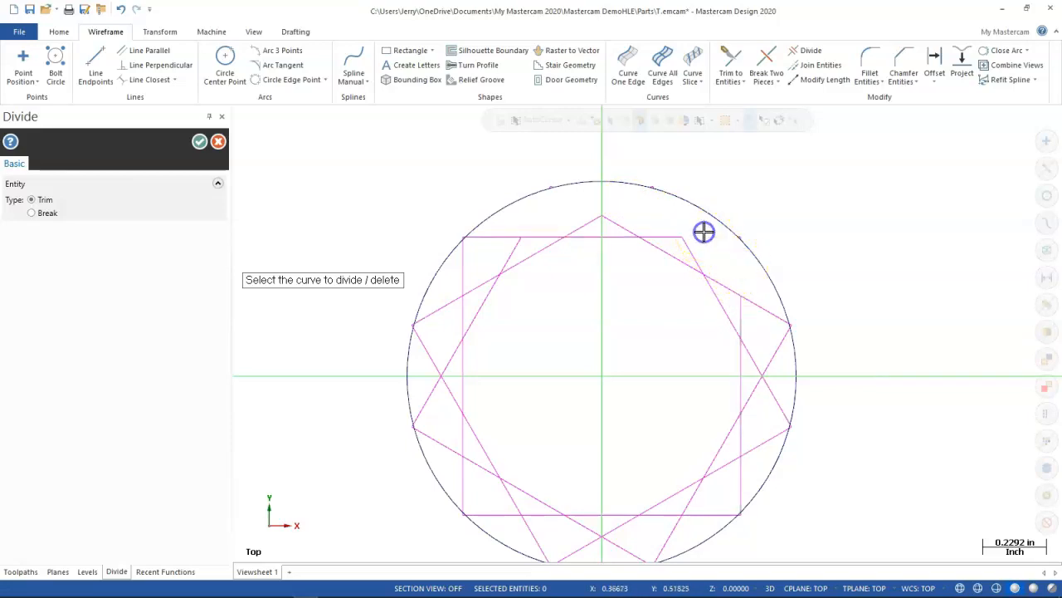
# Trim away the two star tips on the right side, above and below the X axis.
pyautogui.click(759, 304)
pyautogui.click(781, 354)
pyautogui.click(776, 405)
pyautogui.click(762, 448)
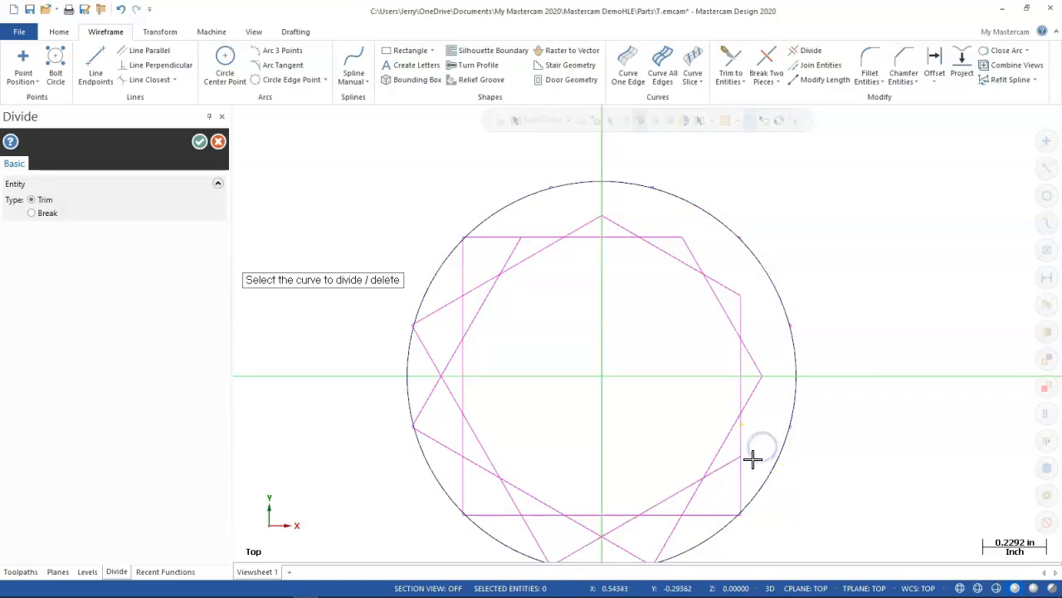
# Trim away the two star tips at the bottom and the square's lower-left corner.
pyautogui.click(620, 546)
pyautogui.click(573, 551)
pyautogui.click(530, 537)
pyautogui.click(493, 514)
pyautogui.click(470, 484)
pyautogui.click(490, 515)
# Trim away the two star tips on the left side, above and below the X axis.
pyautogui.click(445, 450)
pyautogui.click(431, 395)
pyautogui.click(437, 347)
pyautogui.click(437, 309)
# Trim off the square's upper-left corner and the peak on the Y axis above the top horizontal line.
pyautogui.click(473, 277)
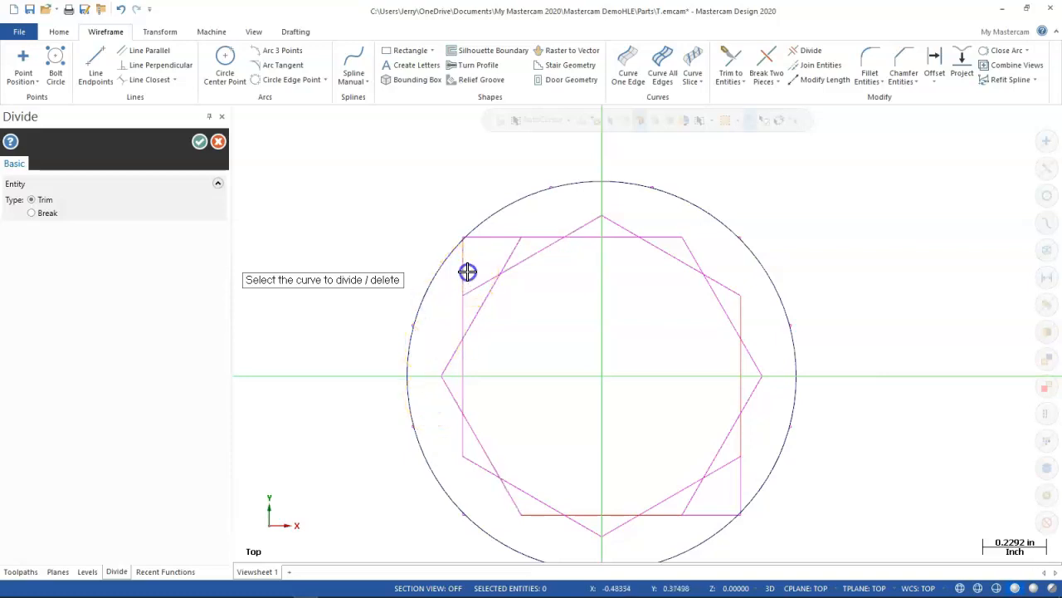
pyautogui.click(483, 236)
pyautogui.click(461, 267)
pyautogui.click(585, 224)
pyautogui.click(619, 224)
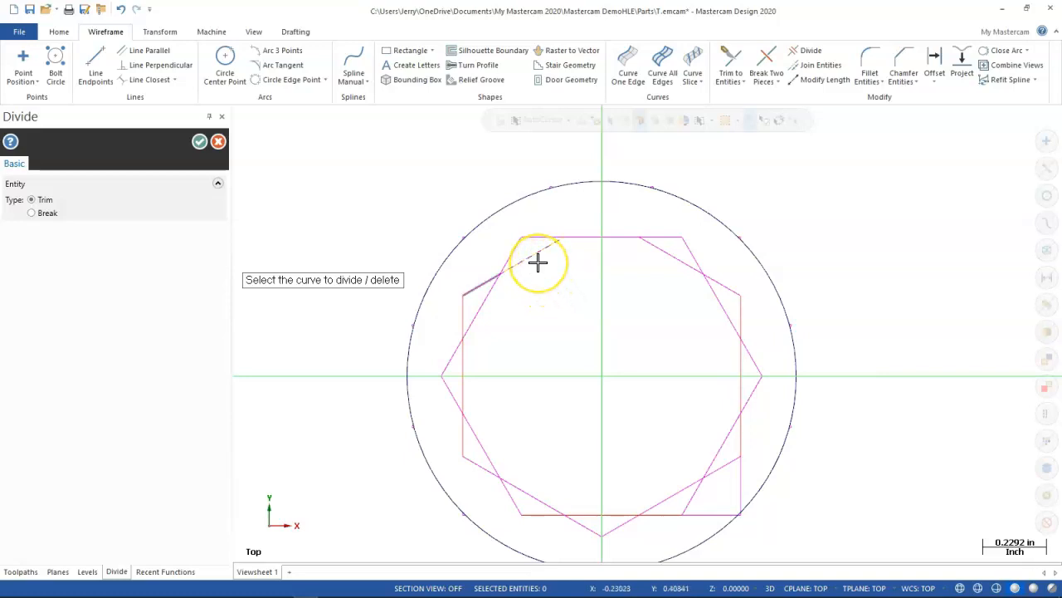
# Trim out the inner crossing segments along the top and right side of the 12-point shape.
pyautogui.click(659, 256)
pyautogui.click(720, 316)
pyautogui.click(740, 373)
pyautogui.click(721, 440)
pyautogui.click(680, 482)
# Trim out the inner crossing segments along the lower left and left side of the 12-point shape.
pyautogui.click(599, 509)
pyautogui.click(528, 485)
pyautogui.click(480, 434)
pyautogui.click(463, 387)
pyautogui.click(489, 313)
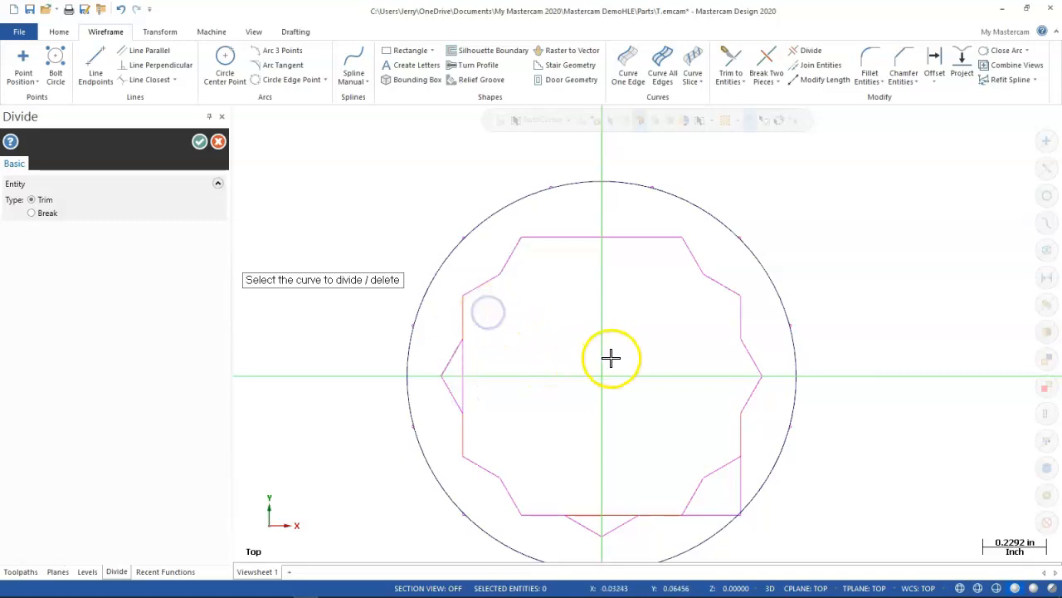
pyautogui.click(466, 366)
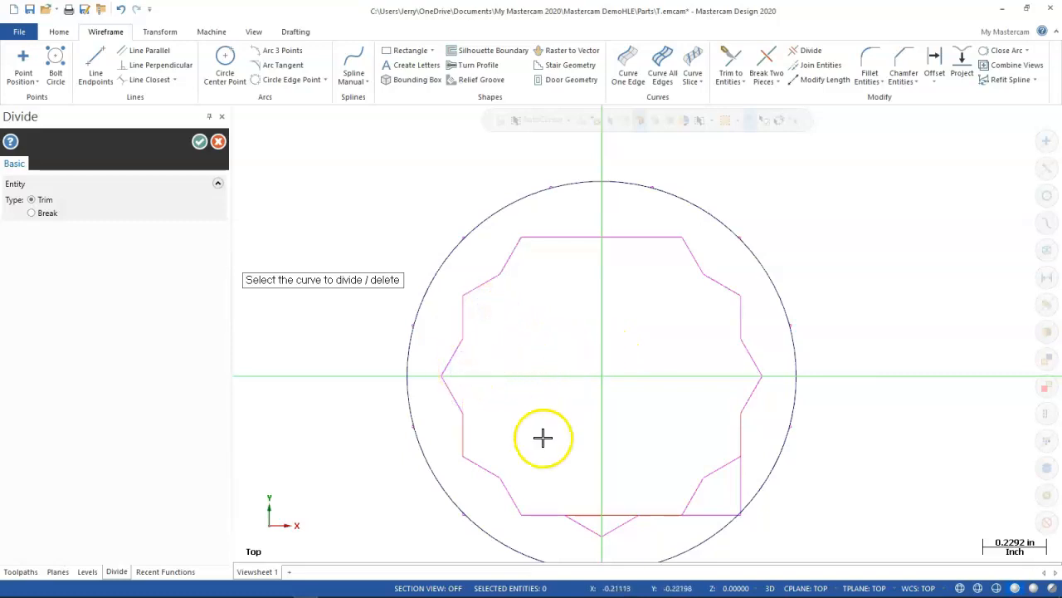
# Divide away the inner segment at the bottom point and the remaining lower-right corner, and finish the trimming.
pyautogui.click(588, 514)
pyautogui.click(710, 514)
pyautogui.click(710, 516)
pyautogui.click(740, 498)
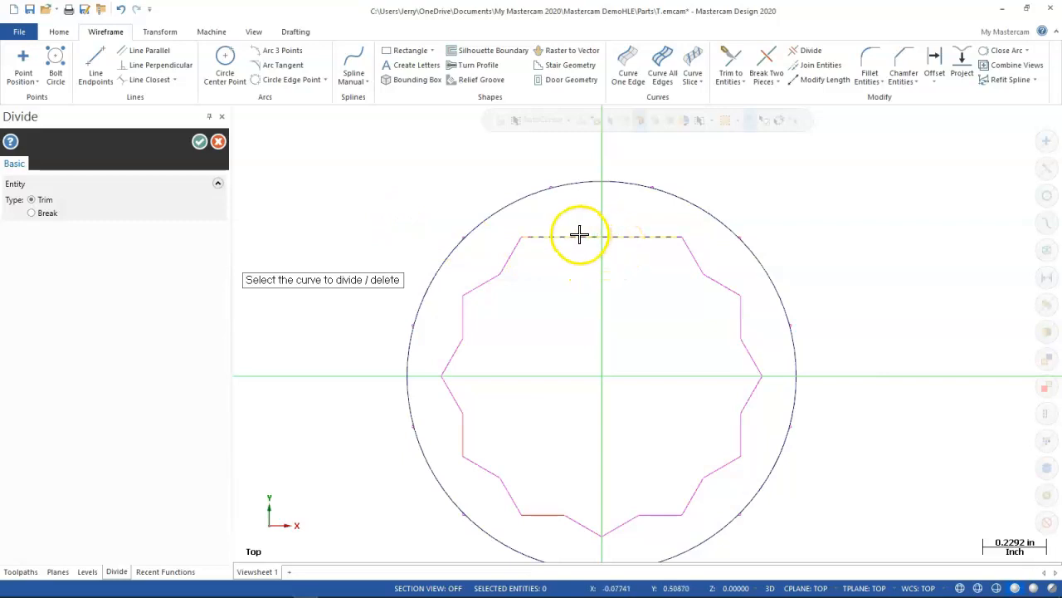
pyautogui.click(203, 144)
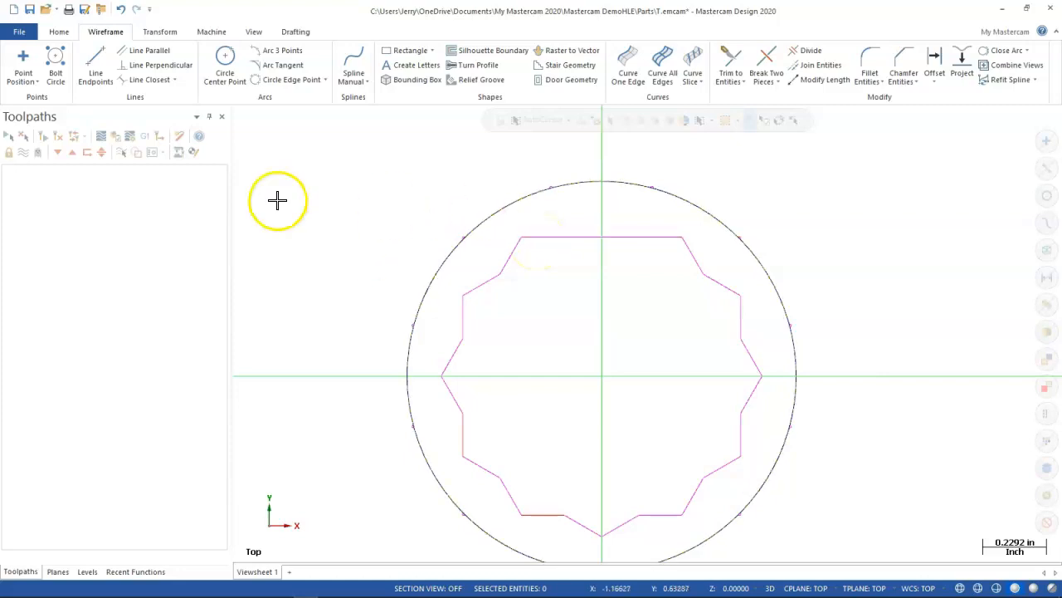
# Draw a vertical line from .134,0 upward past the circle, about 0.838 in long.
pyautogui.click(96, 65)
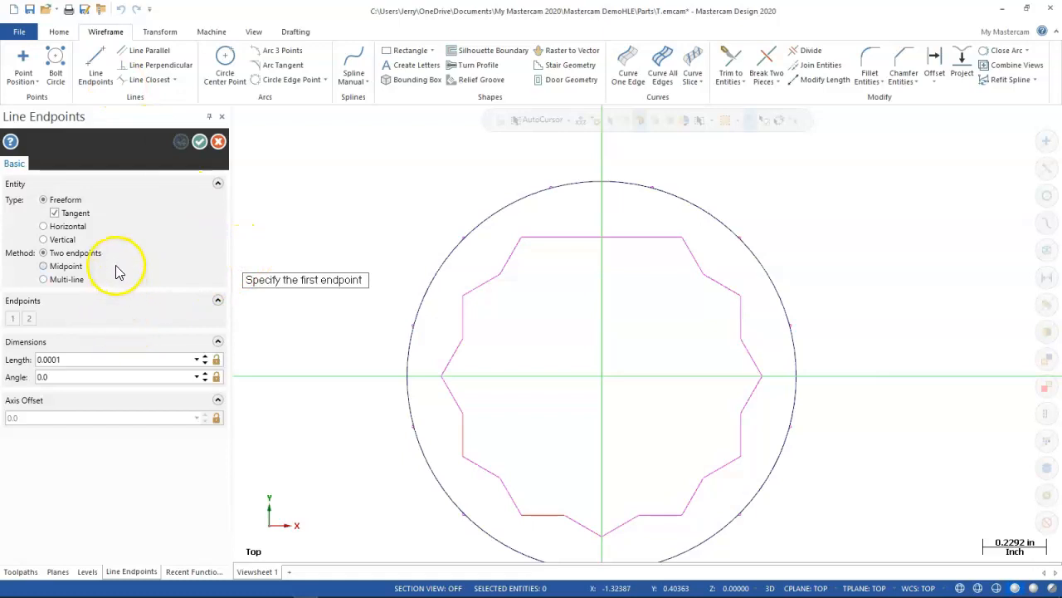
pyautogui.click(53, 241)
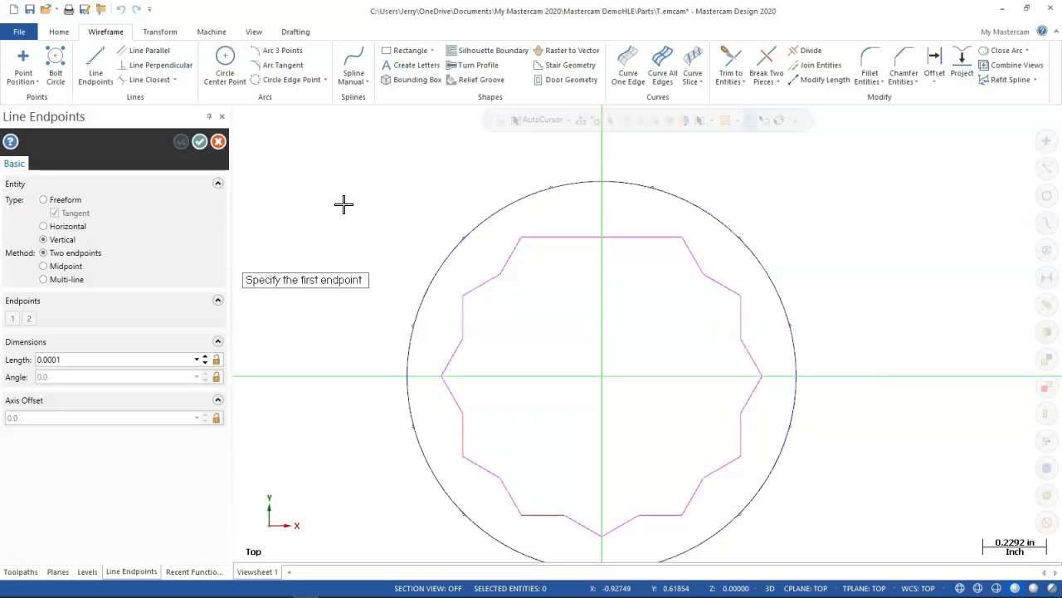
pyautogui.press('space')
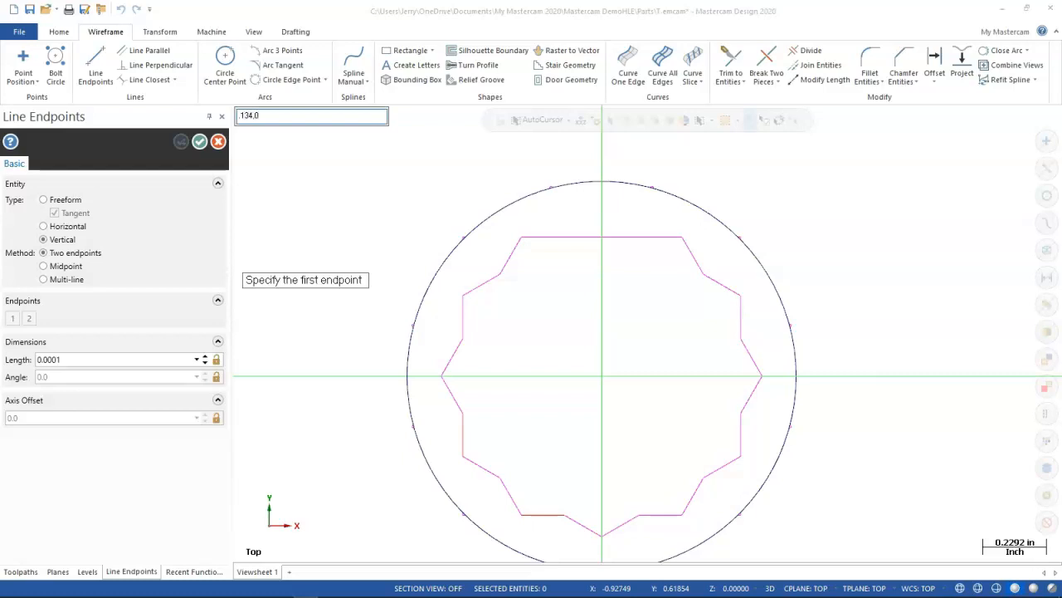
pyautogui.press('Return')
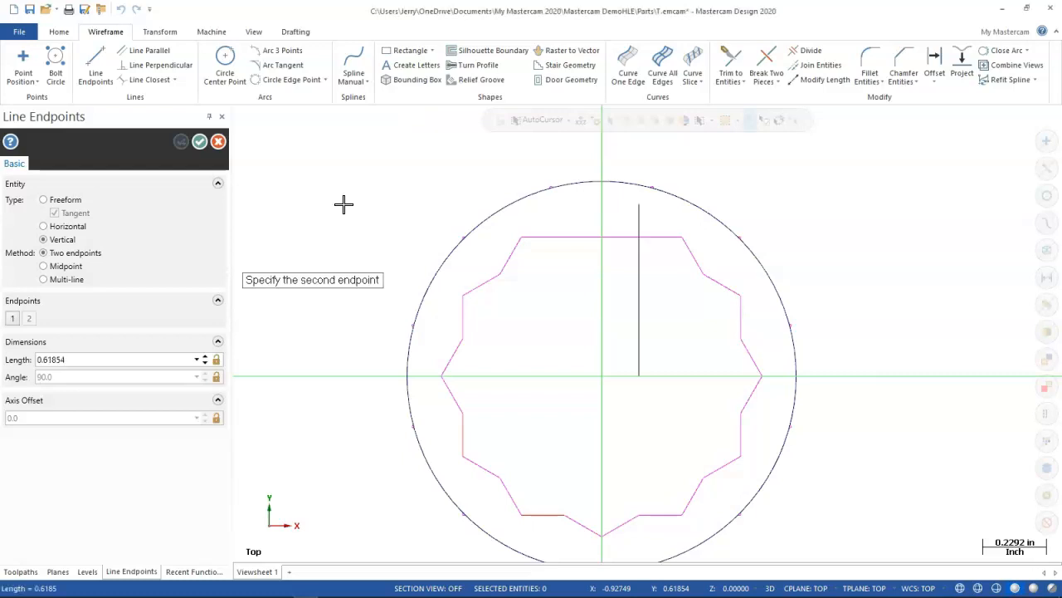
pyautogui.click(647, 145)
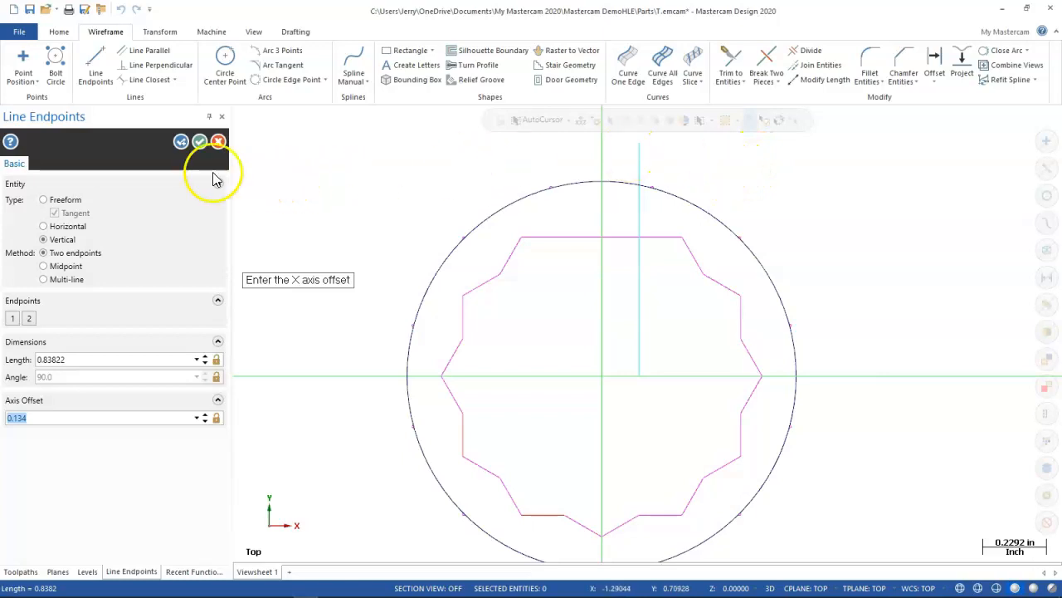
pyautogui.click(177, 153)
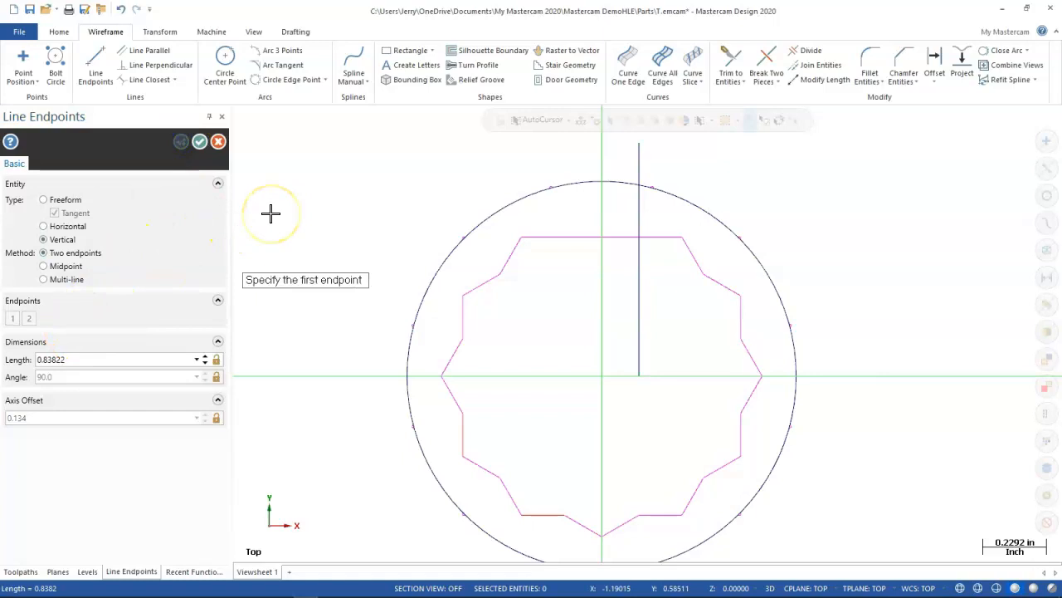
# Draw a second vertical line from -.134,0 upward, about 0.566 in long, ending inside the circle.
pyautogui.press('space')
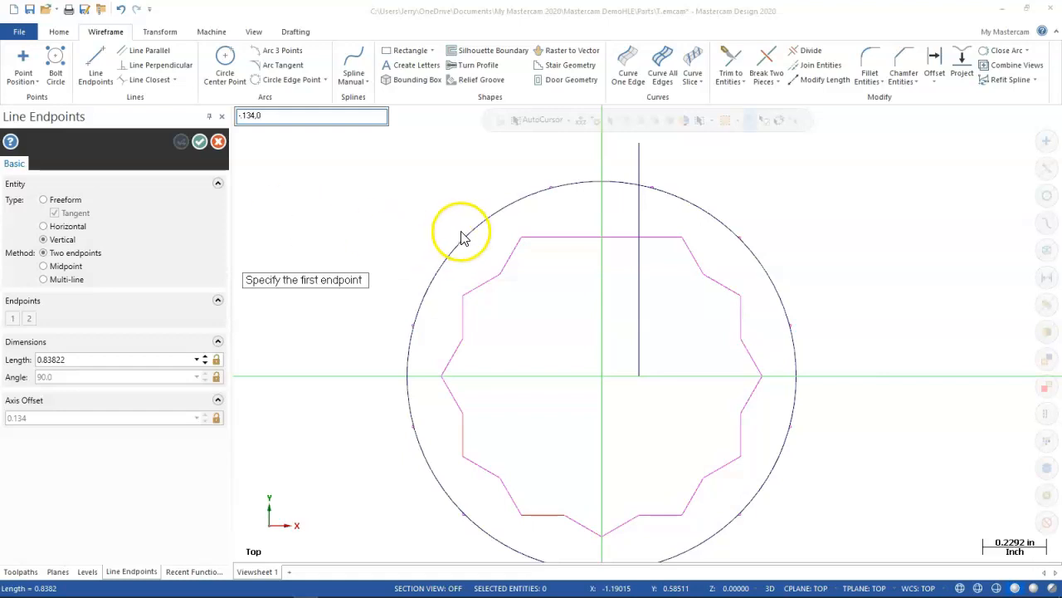
pyautogui.press('Return')
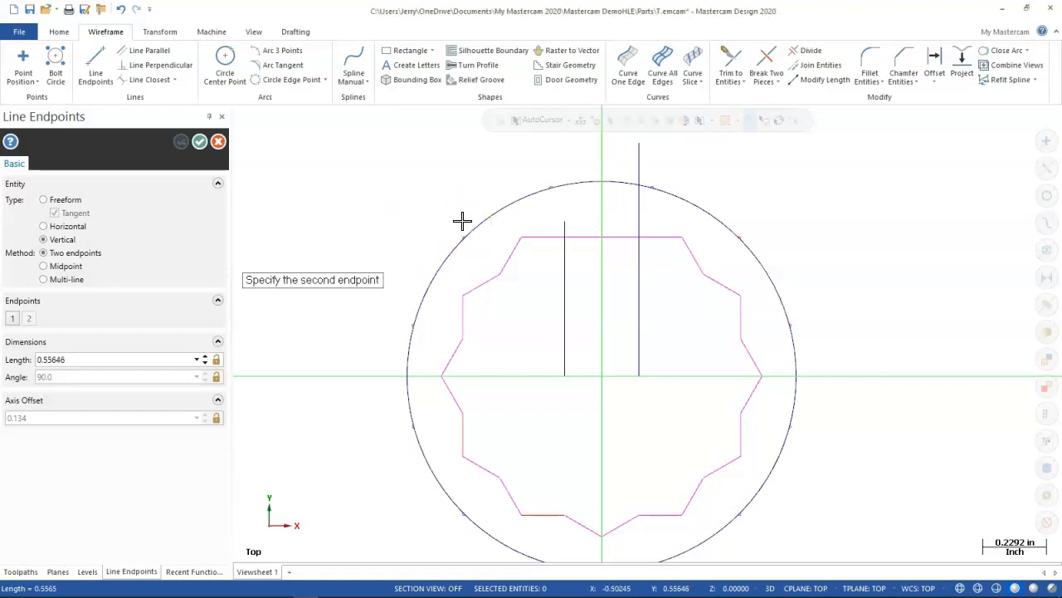
pyautogui.click(568, 220)
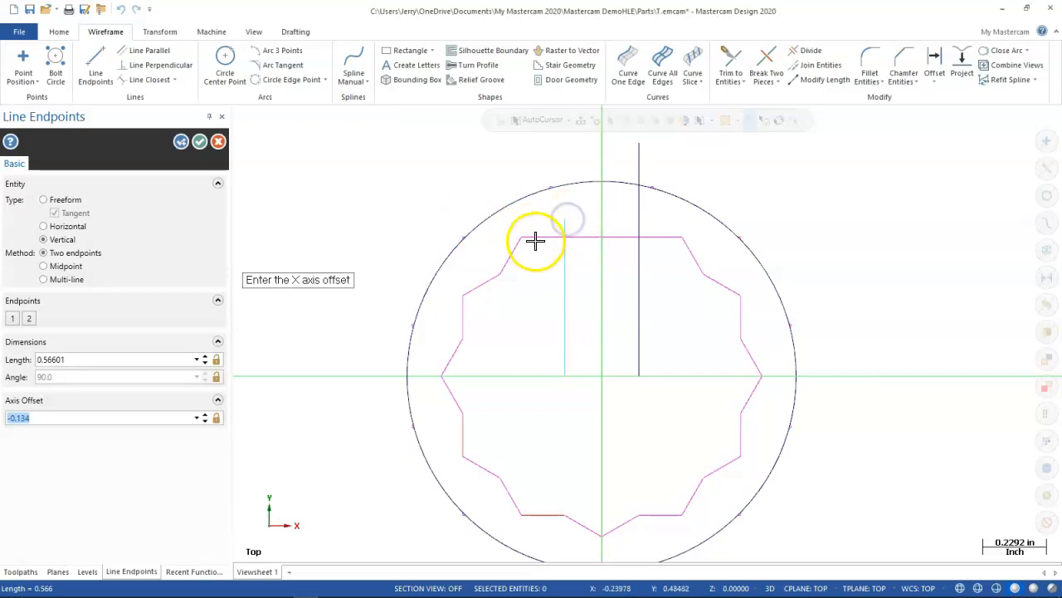
pyautogui.click(200, 141)
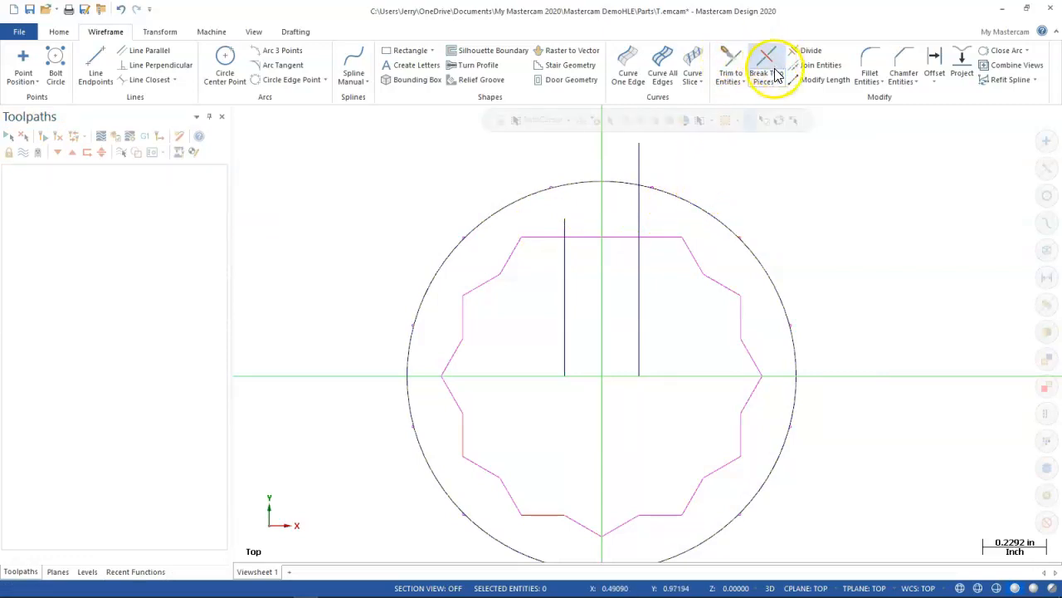
# Extend the shorter vertical line up to the outer circle with Trim to Entities, using the Trim 1 entity method.
pyautogui.click(730, 83)
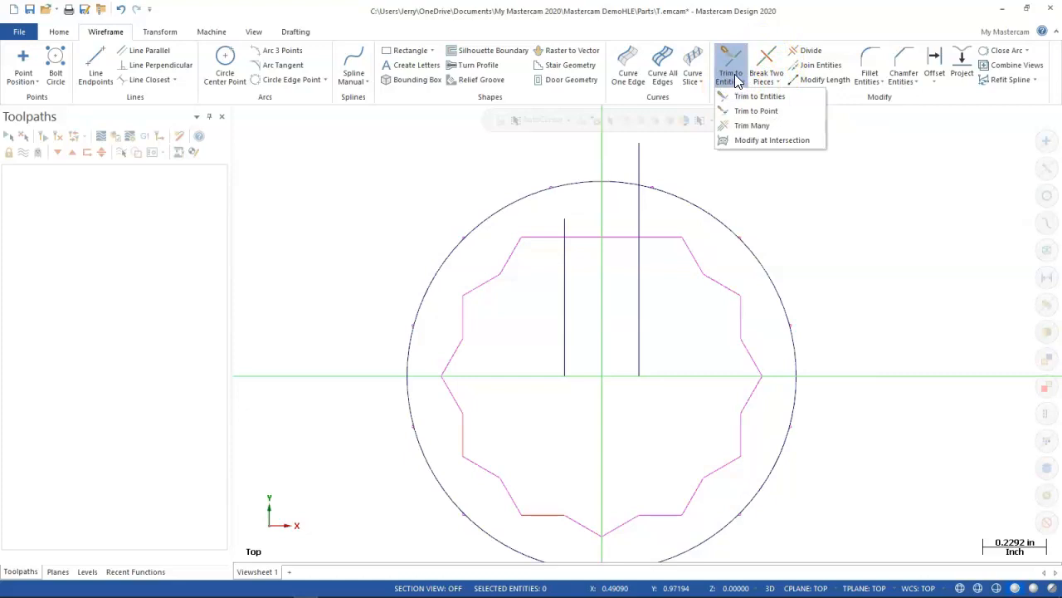
pyautogui.click(809, 23)
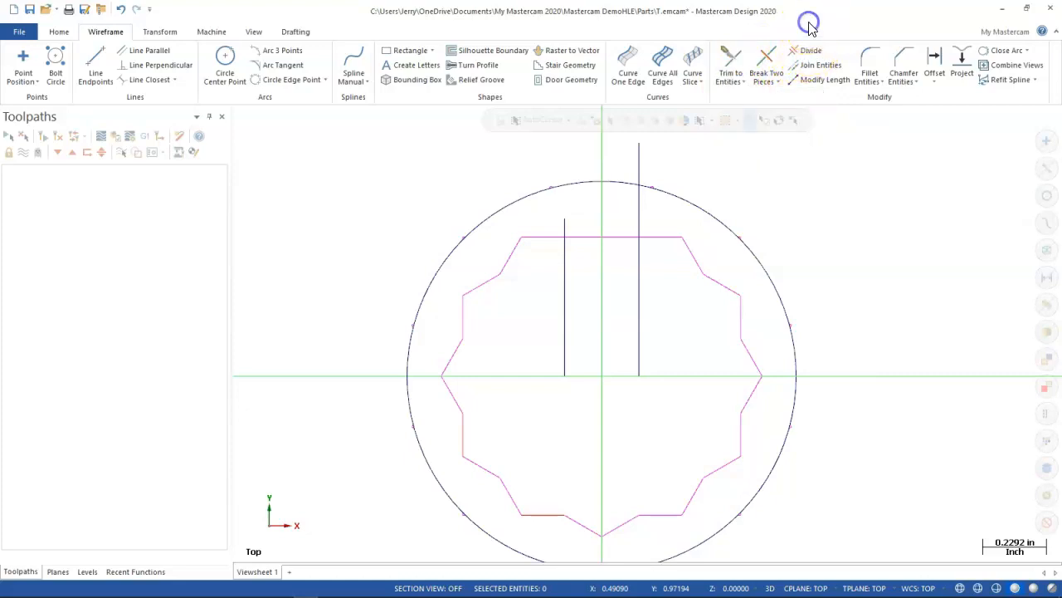
pyautogui.click(725, 67)
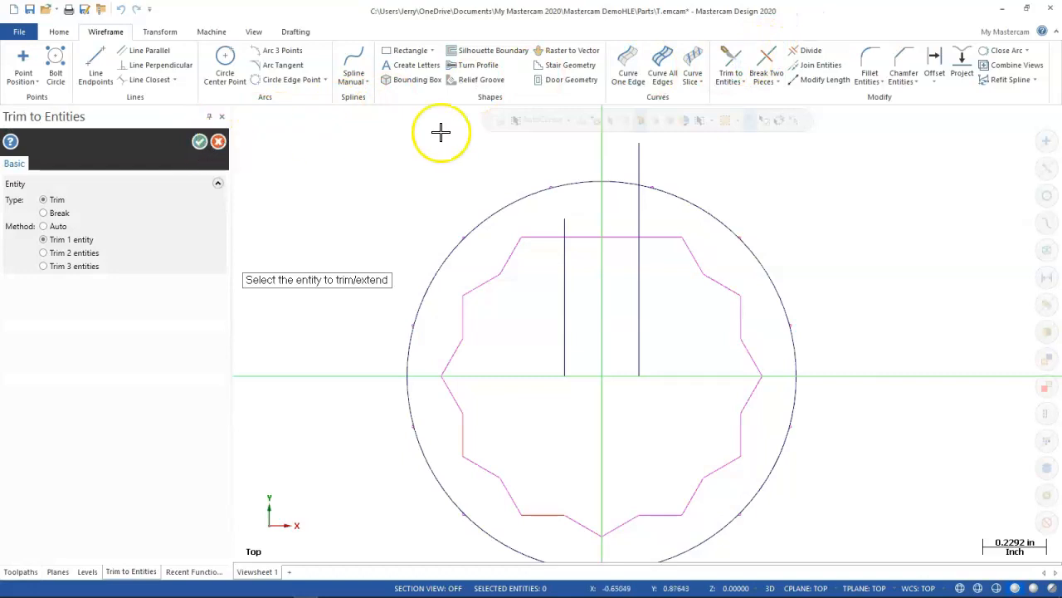
pyautogui.click(778, 83)
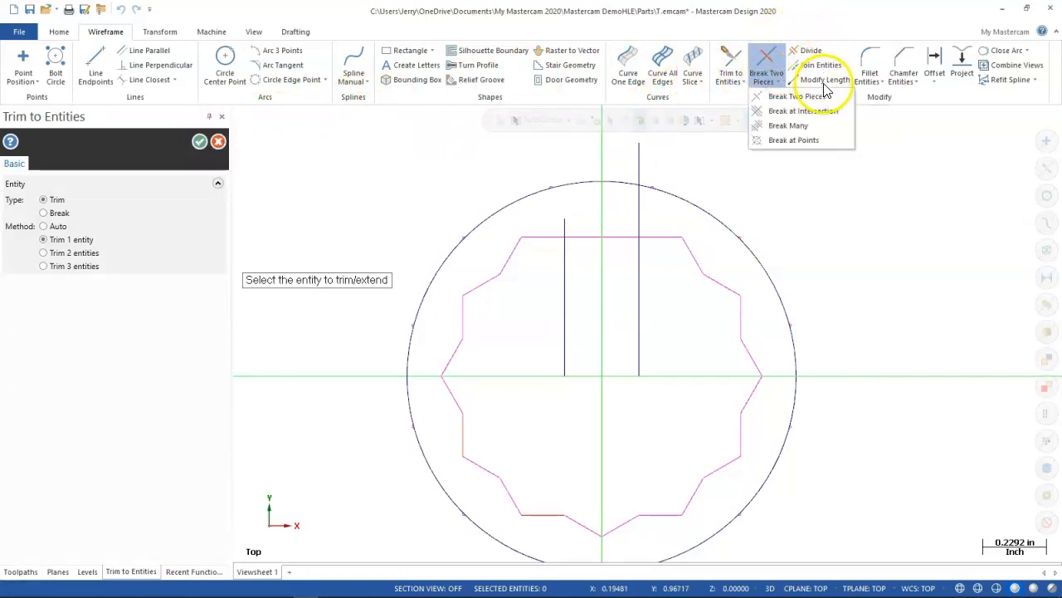
pyautogui.click(813, 32)
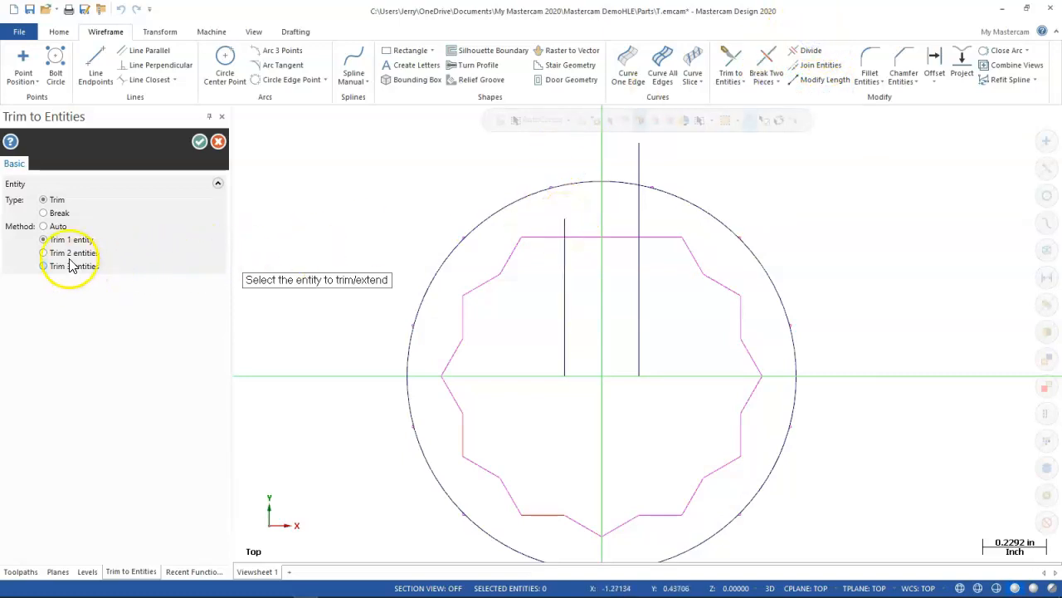
pyautogui.click(563, 225)
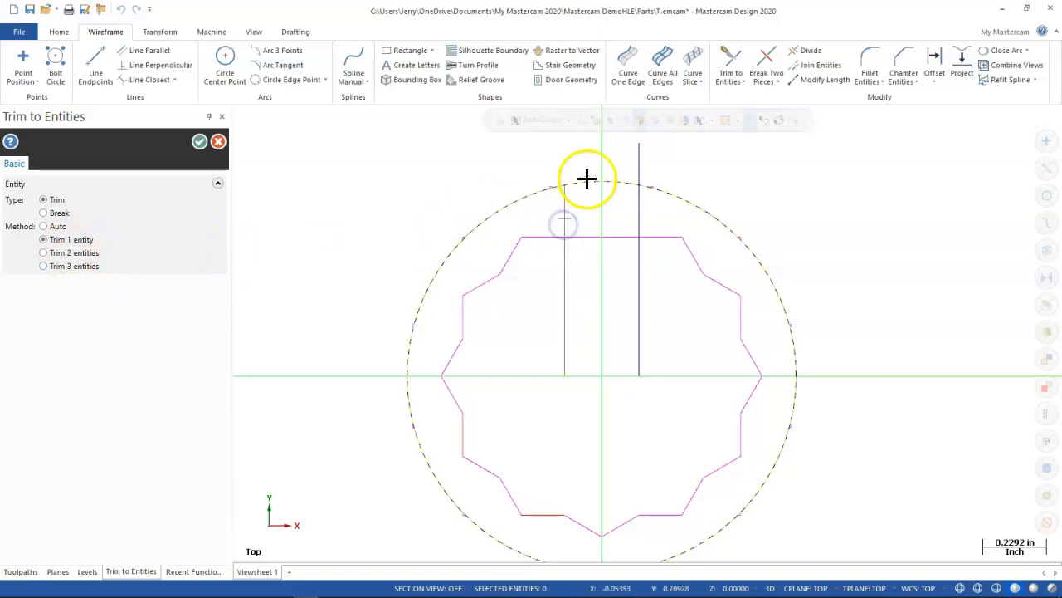
pyautogui.click(581, 181)
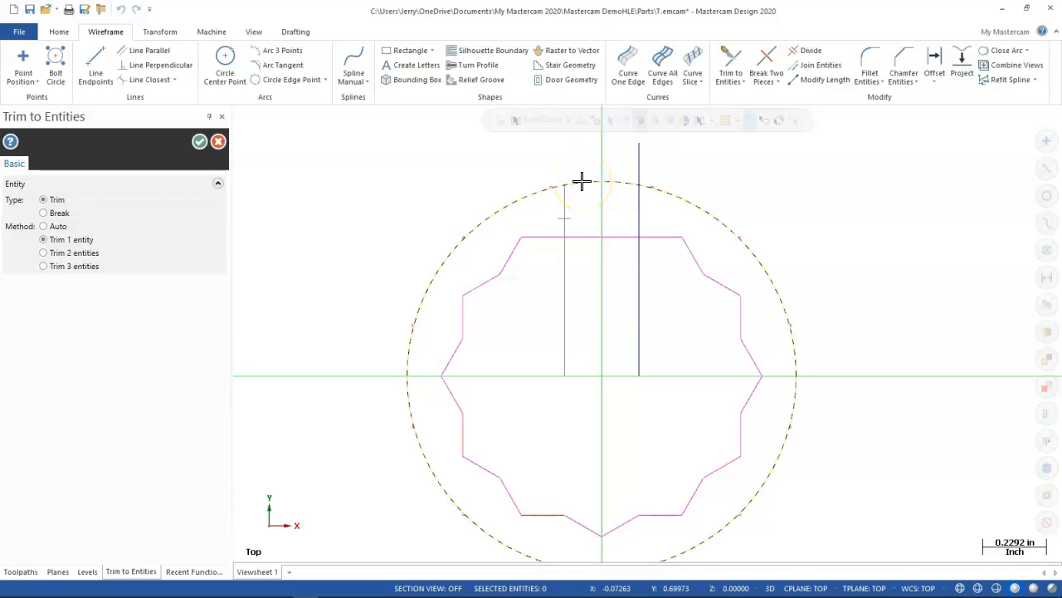
pyautogui.click(582, 181)
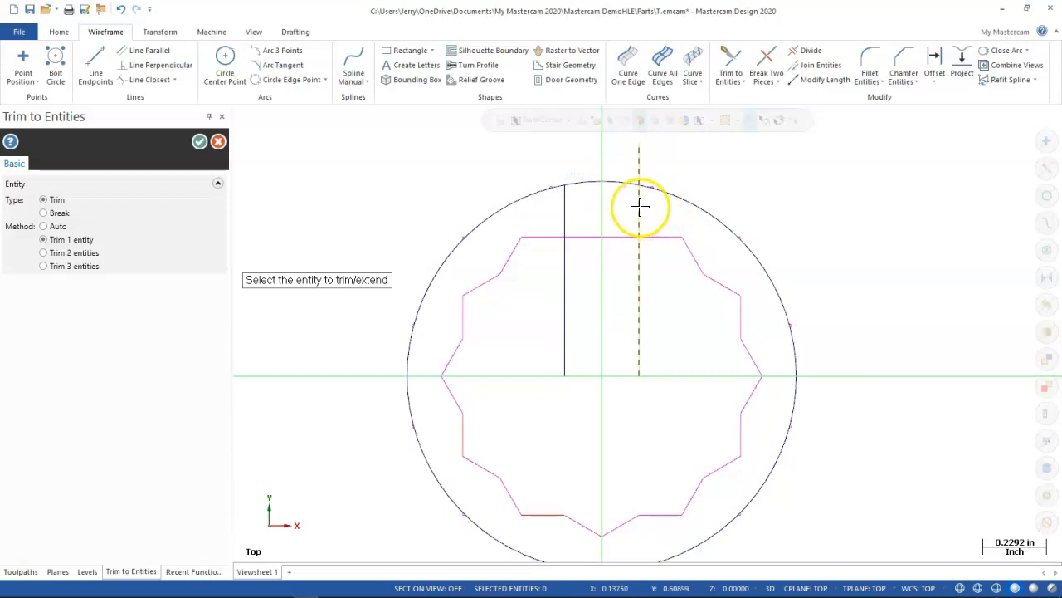
# Trim the vertical line at X .134 back to the outer circle and finish the trimming.
pyautogui.click(639, 207)
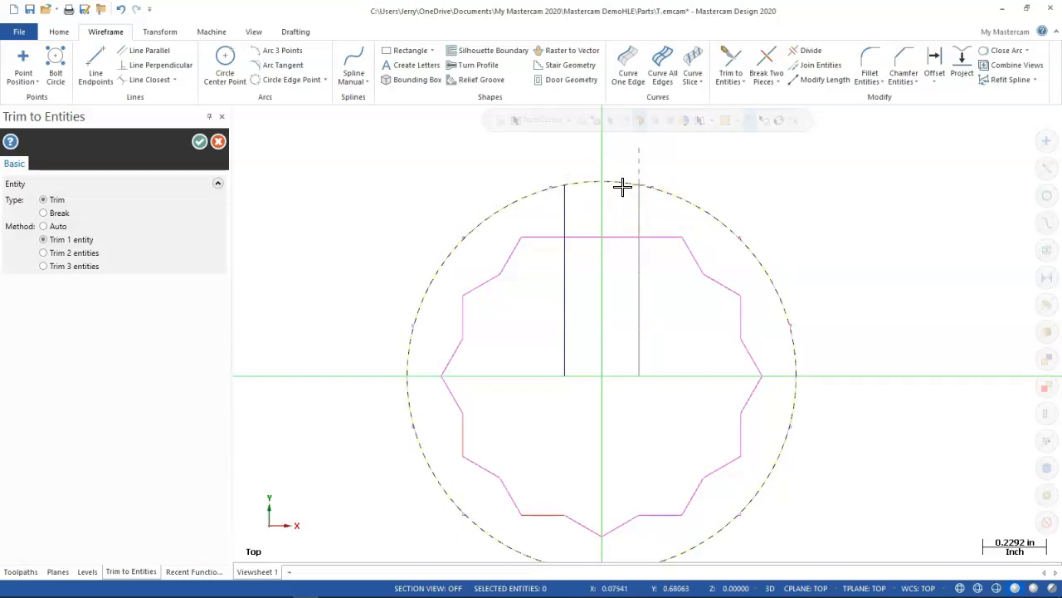
pyautogui.click(623, 186)
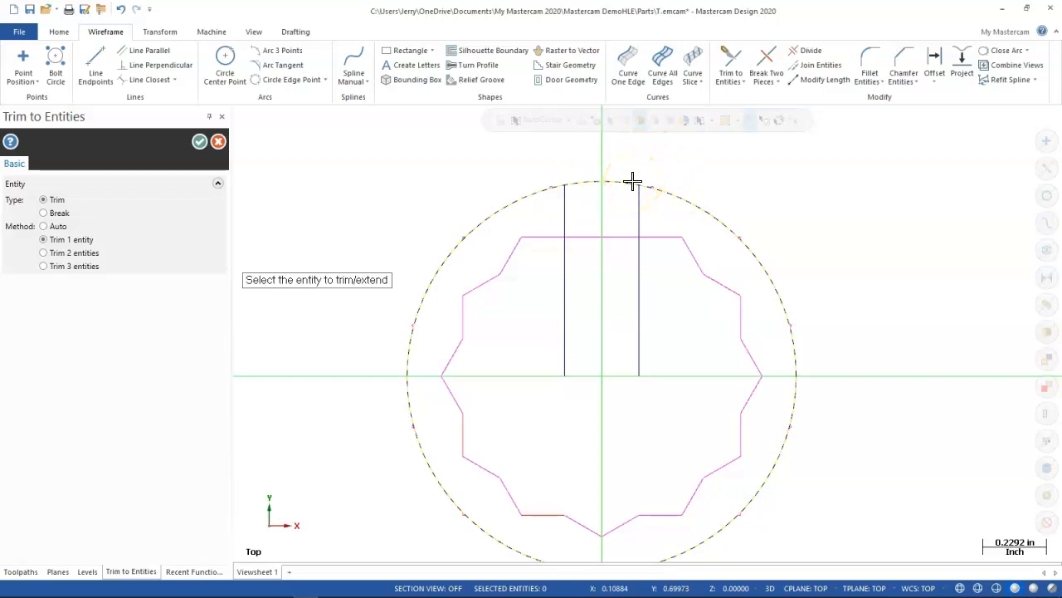
pyautogui.click(198, 143)
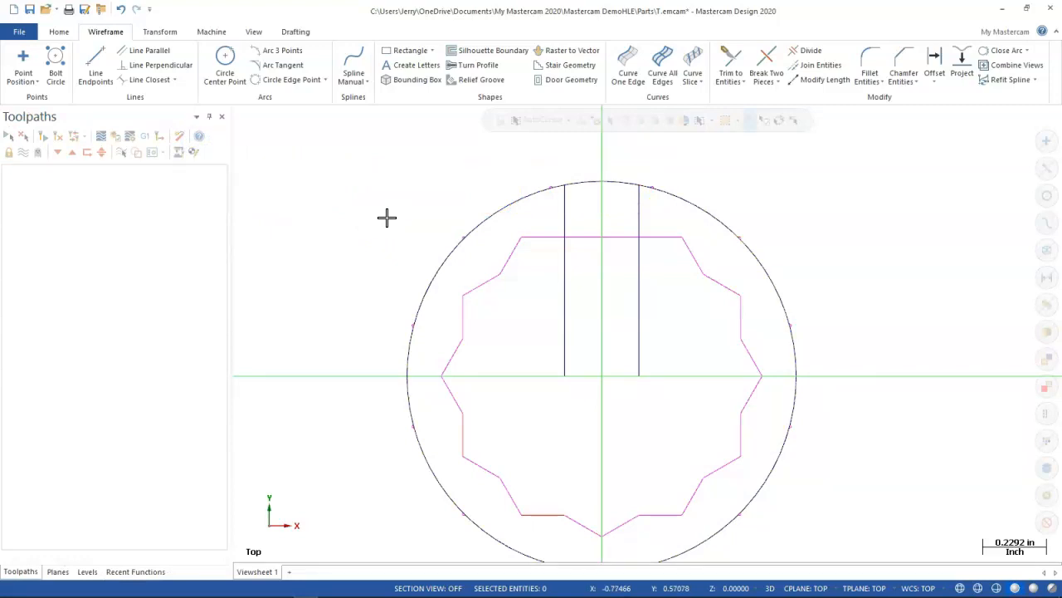
# Open the top slot with Divide by removing both lines' inner portions, the 12-point edge between them and the circle's arc.
pyautogui.click(565, 296)
pyautogui.click(812, 53)
pyautogui.click(566, 285)
pyautogui.click(614, 238)
pyautogui.click(637, 281)
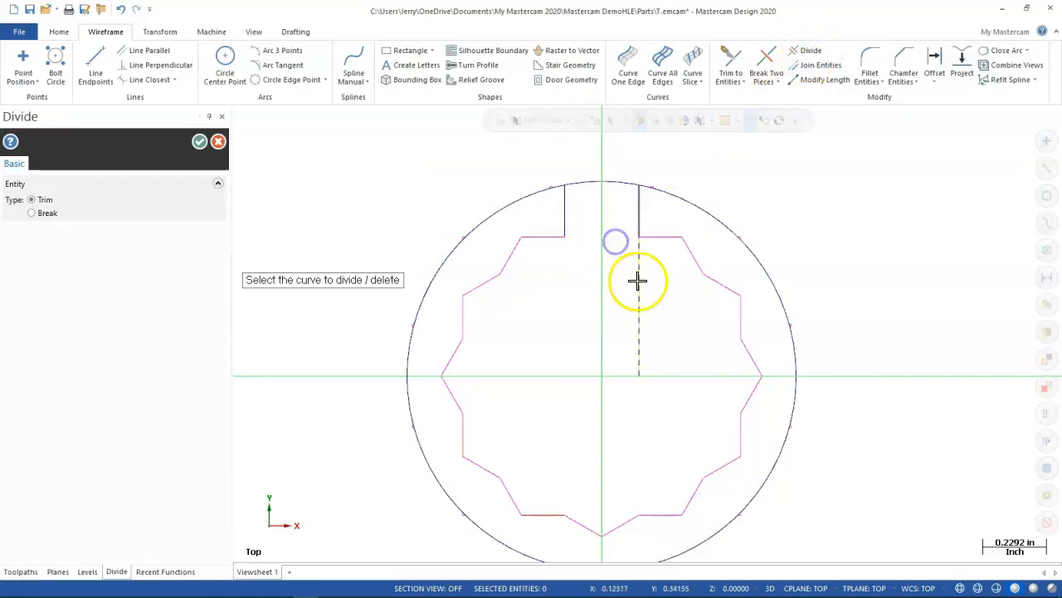
pyautogui.click(620, 185)
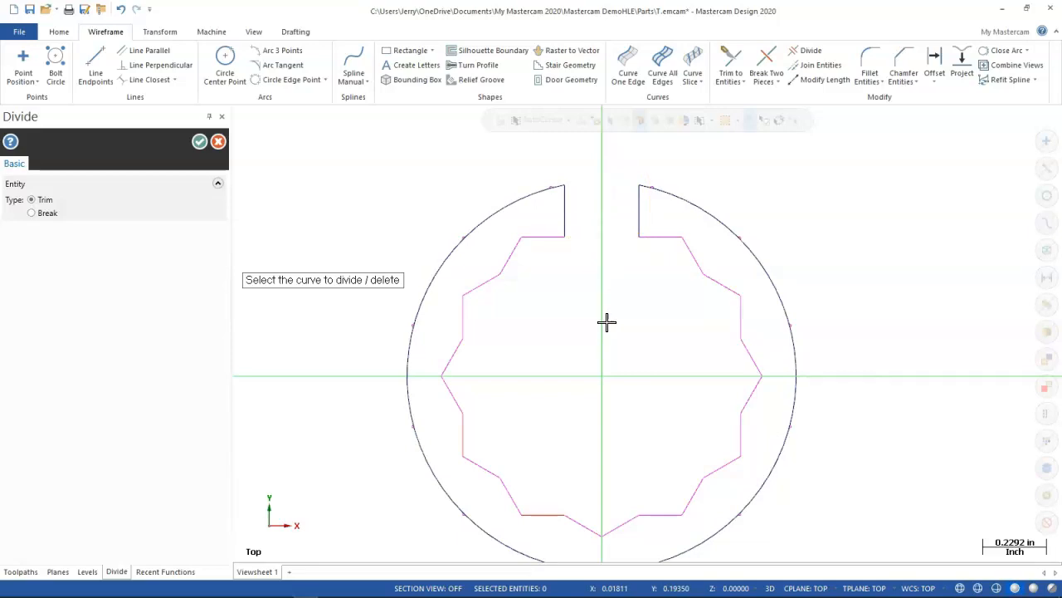
pyautogui.click(200, 142)
# Window-select the small leftover square corners along the circle's left side, from beside the slot to the lower left.
pyautogui.scroll(3, 588, 381)
pyautogui.scroll(-4, 589, 386)
pyautogui.scroll(-3, 403, 302)
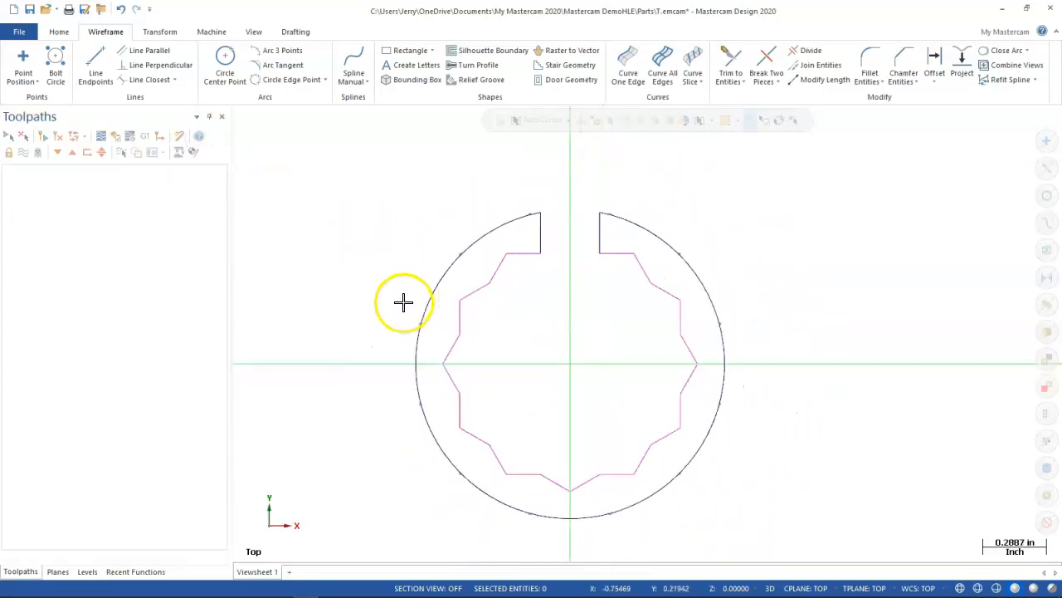
pyautogui.scroll(2, 524, 533)
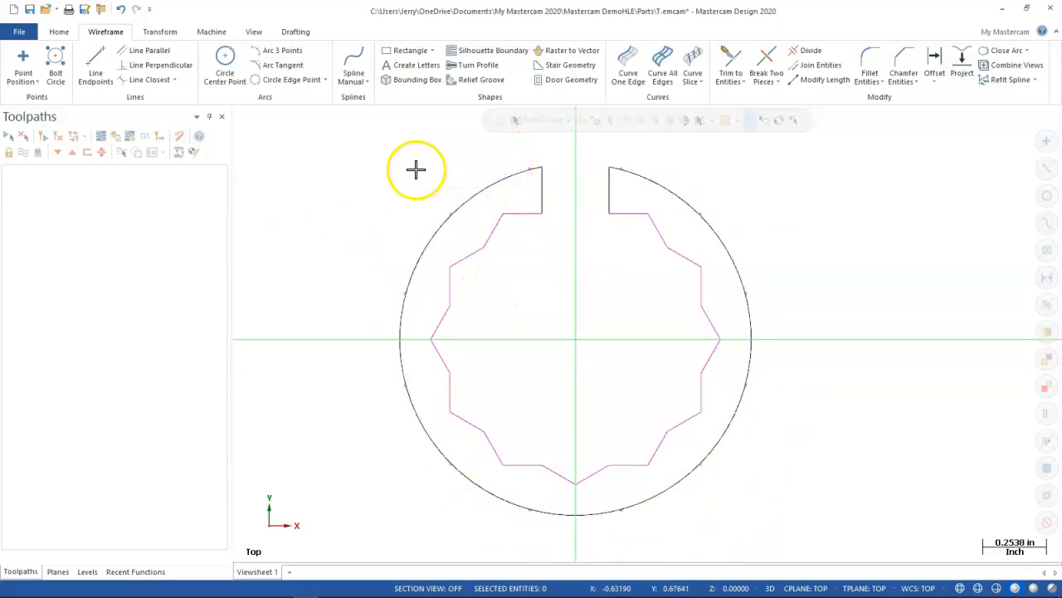
pyautogui.moveTo(505, 154); pyautogui.dragTo(539, 183)
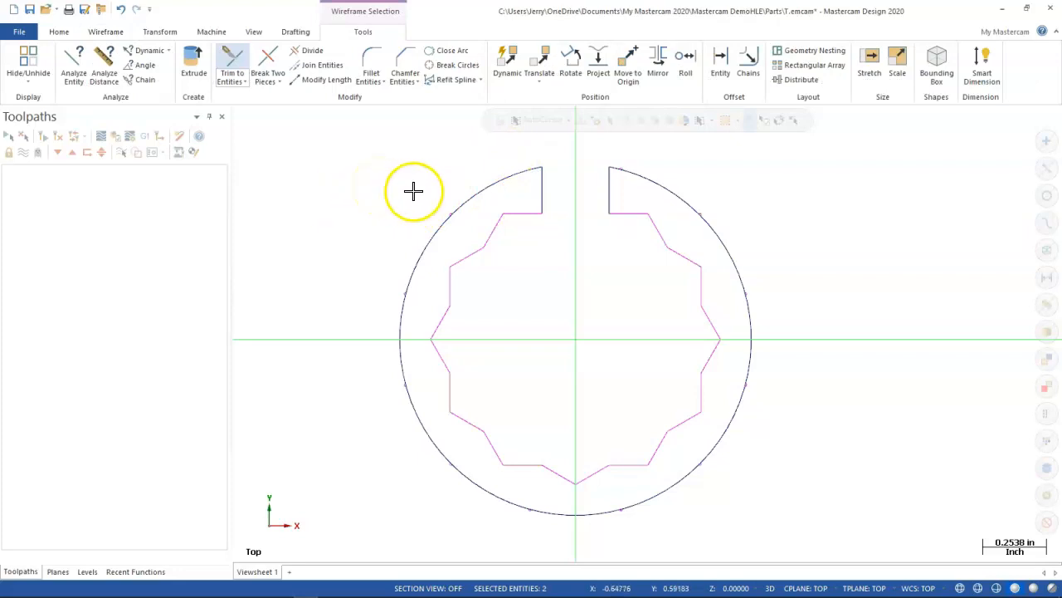
pyautogui.moveTo(415, 188); pyautogui.dragTo(463, 230)
pyautogui.moveTo(371, 271); pyautogui.dragTo(427, 317)
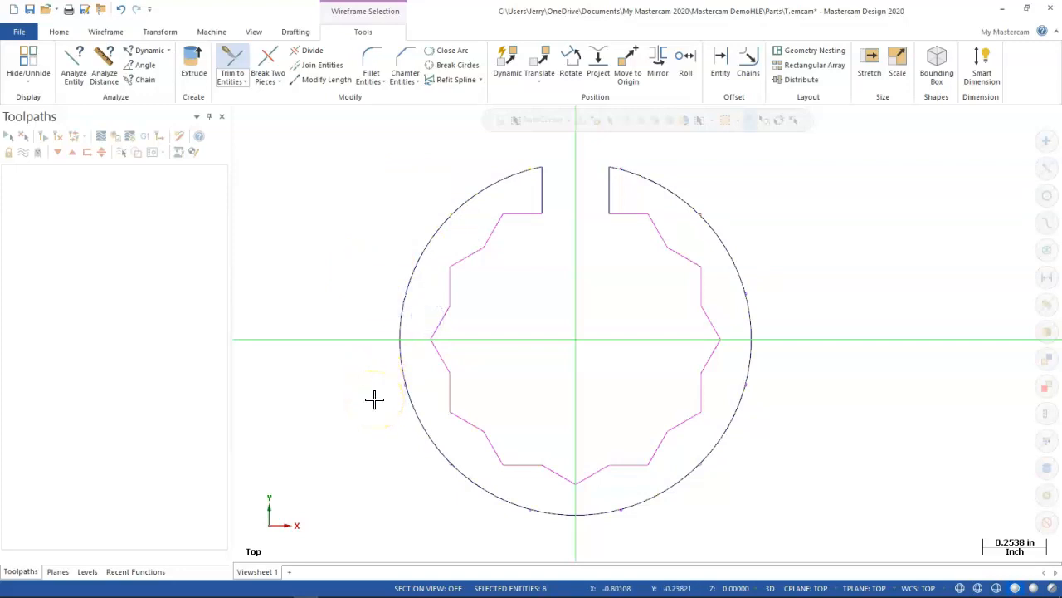
pyautogui.moveTo(386, 373); pyautogui.dragTo(427, 403)
pyautogui.moveTo(403, 448); pyautogui.dragTo(470, 484)
# Inspect the lower-left leftover corner up close and add the two leftover corners at the circle's bottom to the selection.
pyautogui.scroll(-1, 462, 471)
pyautogui.scroll(8, 462, 471)
pyautogui.scroll(2, 397, 446)
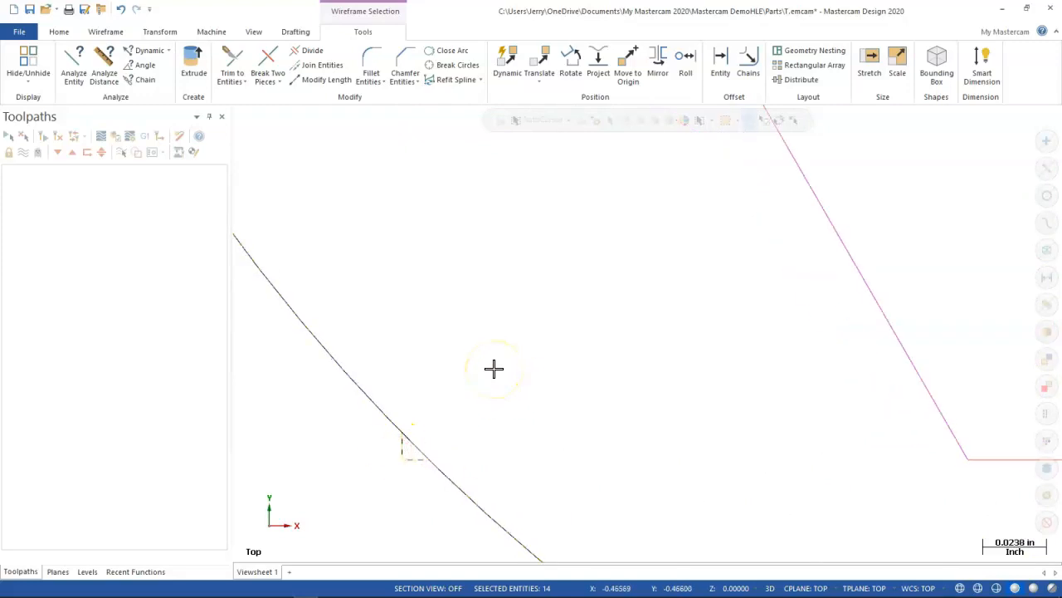
pyautogui.scroll(-2, 463, 291)
pyautogui.scroll(-2, 462, 292)
pyautogui.scroll(2, 427, 353)
pyautogui.scroll(-5, 448, 332)
pyautogui.scroll(2, 404, 216)
pyautogui.scroll(-2, 420, 159)
pyautogui.scroll(-3, 473, 299)
pyautogui.scroll(1, 567, 271)
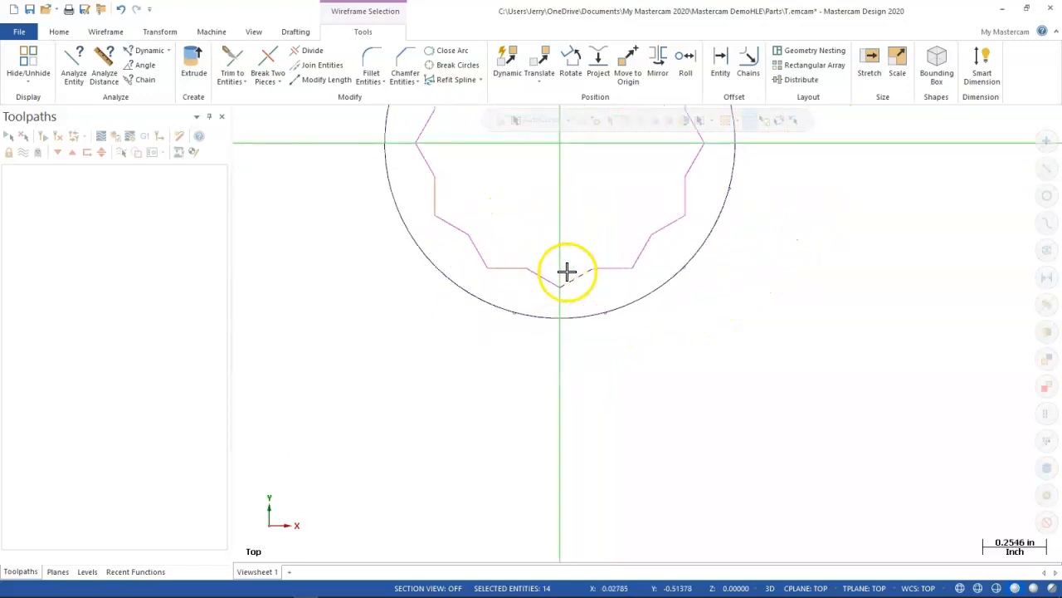
pyautogui.moveTo(496, 283); pyautogui.dragTo(525, 331)
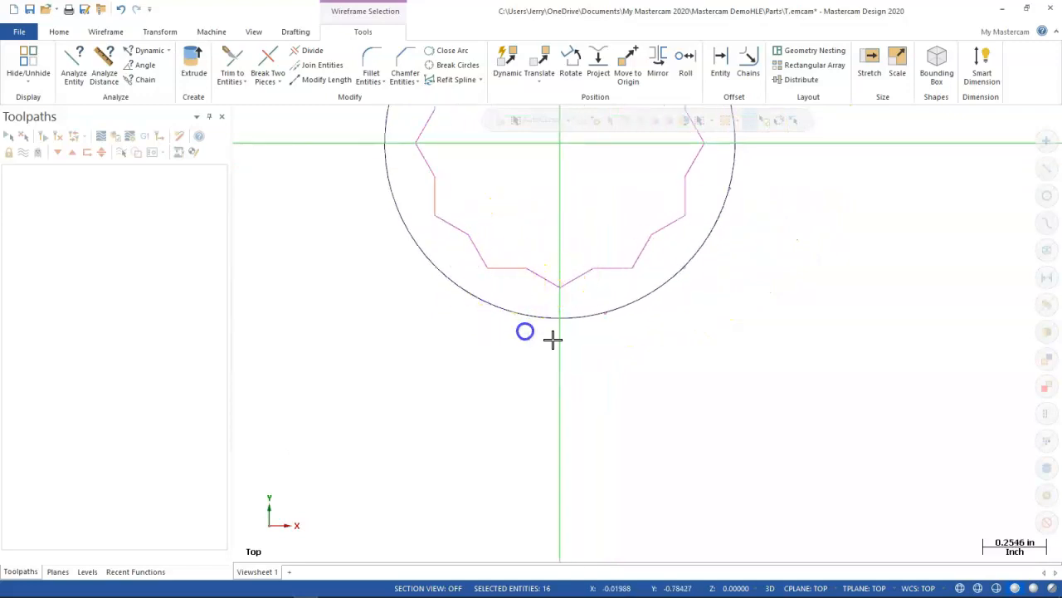
pyautogui.click(601, 308)
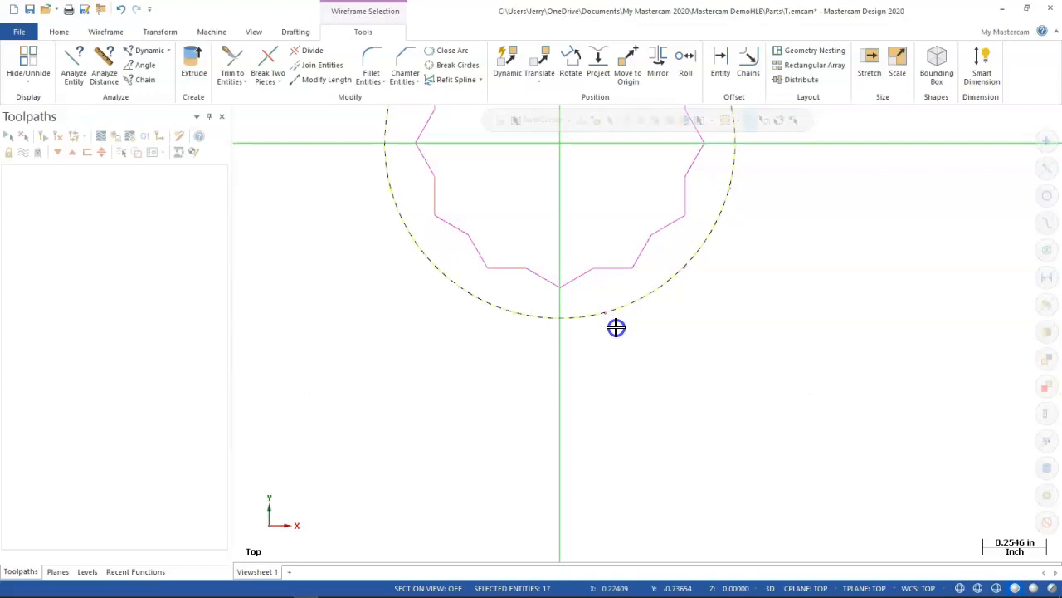
pyautogui.moveTo(590, 294); pyautogui.dragTo(622, 324)
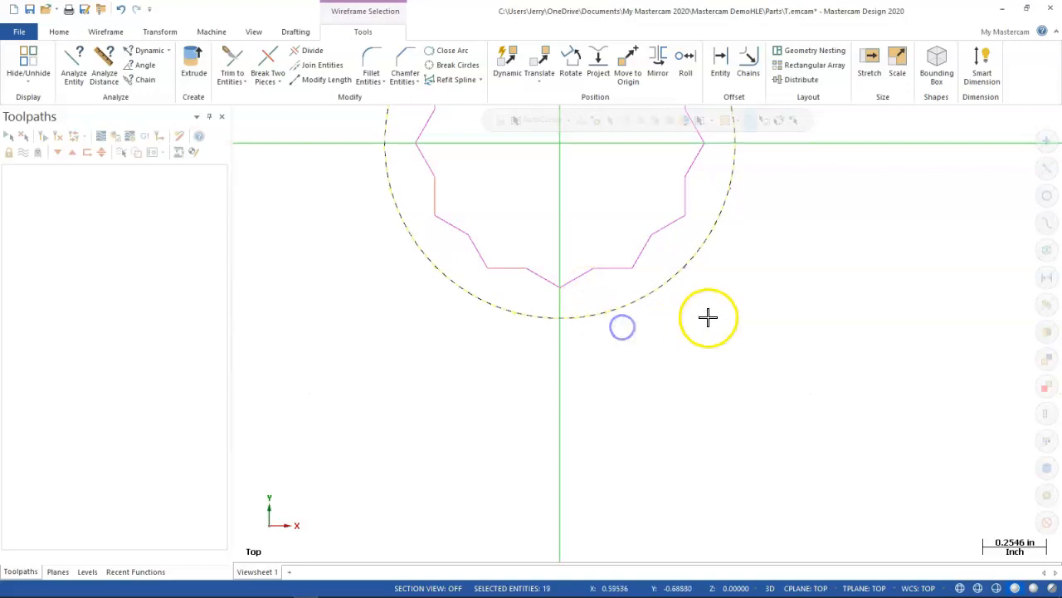
# Add the two leftover corners on the circle's lower-right side to the selection.
pyautogui.scroll(2, 708, 317)
pyautogui.moveTo(651, 223); pyautogui.dragTo(697, 268)
pyautogui.scroll(2, 749, 276)
pyautogui.scroll(-5, 740, 275)
pyautogui.scroll(1, 752, 166)
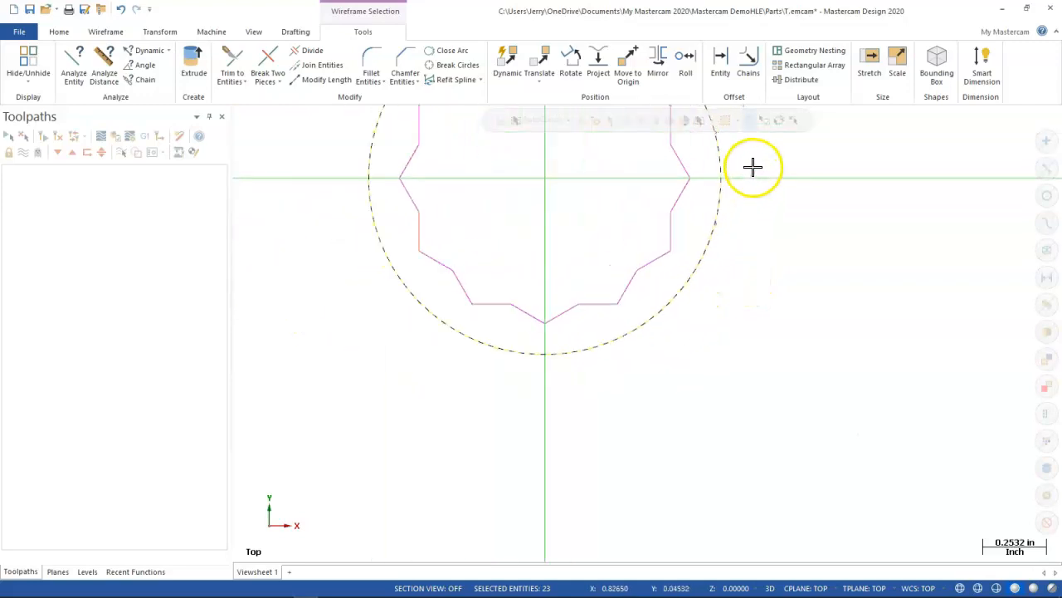
pyautogui.moveTo(700, 211); pyautogui.dragTo(739, 235)
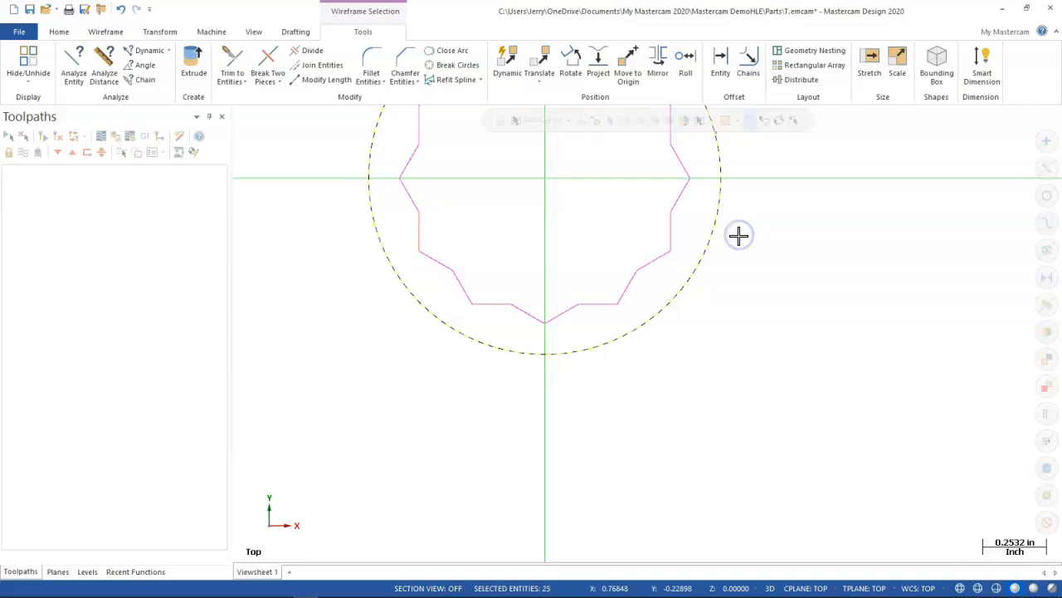
# Add the two leftover corners on the circle's upper-right side to the selection.
pyautogui.scroll(-3, 737, 239)
pyautogui.scroll(4, 739, 174)
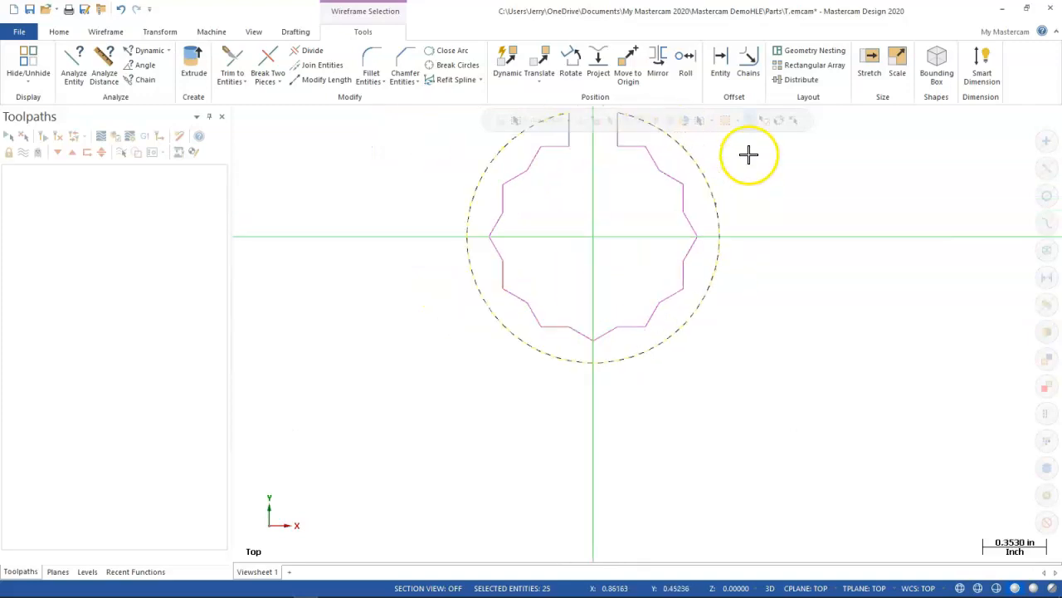
pyautogui.scroll(1, 739, 174)
pyautogui.moveTo(667, 210); pyautogui.dragTo(728, 251)
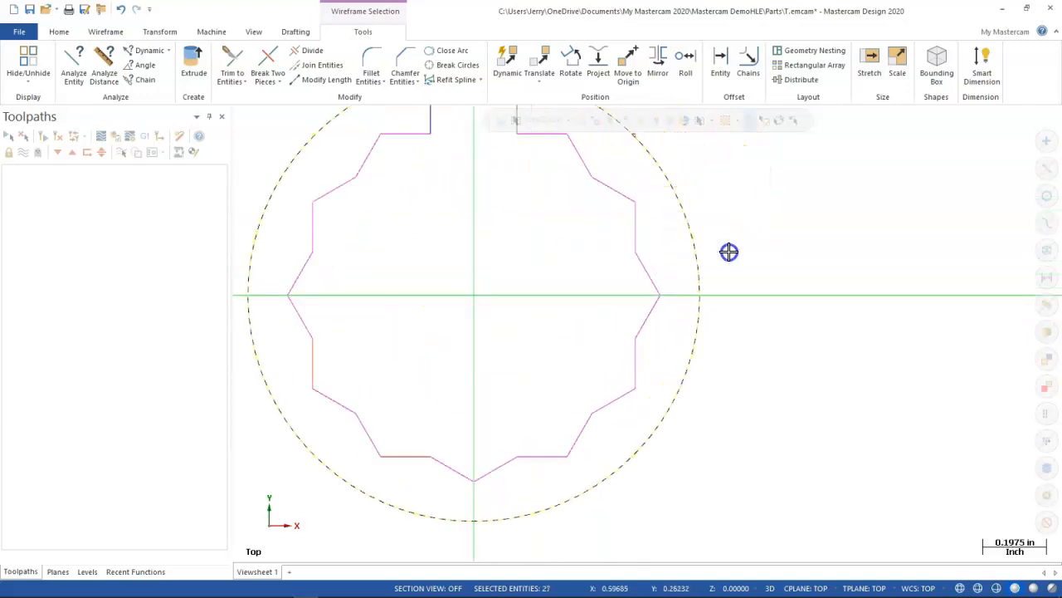
pyautogui.scroll(-2, 732, 250)
pyautogui.scroll(3, 685, 158)
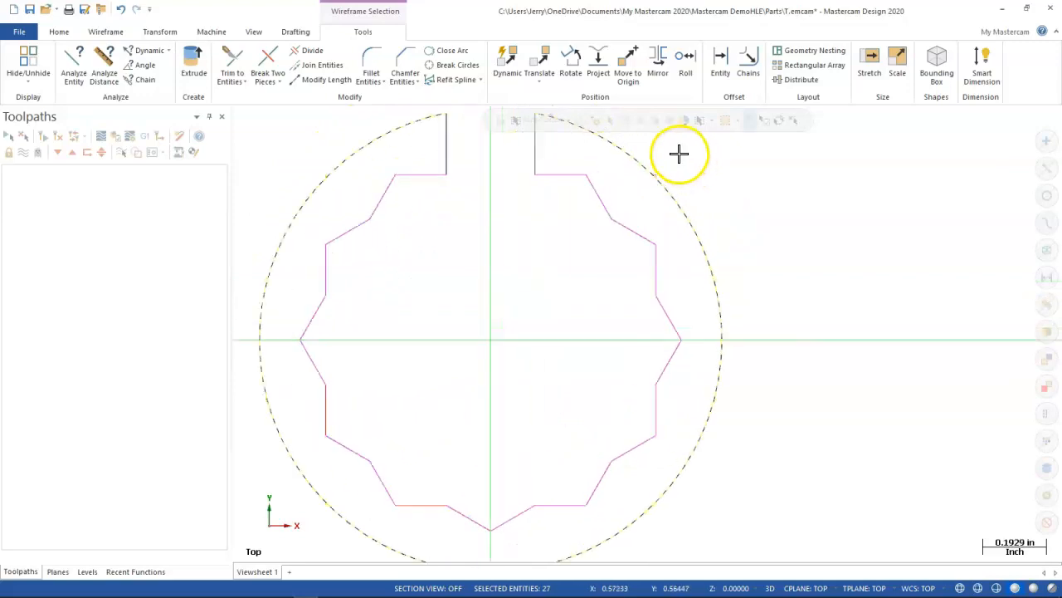
pyautogui.moveTo(609, 165); pyautogui.dragTo(708, 201)
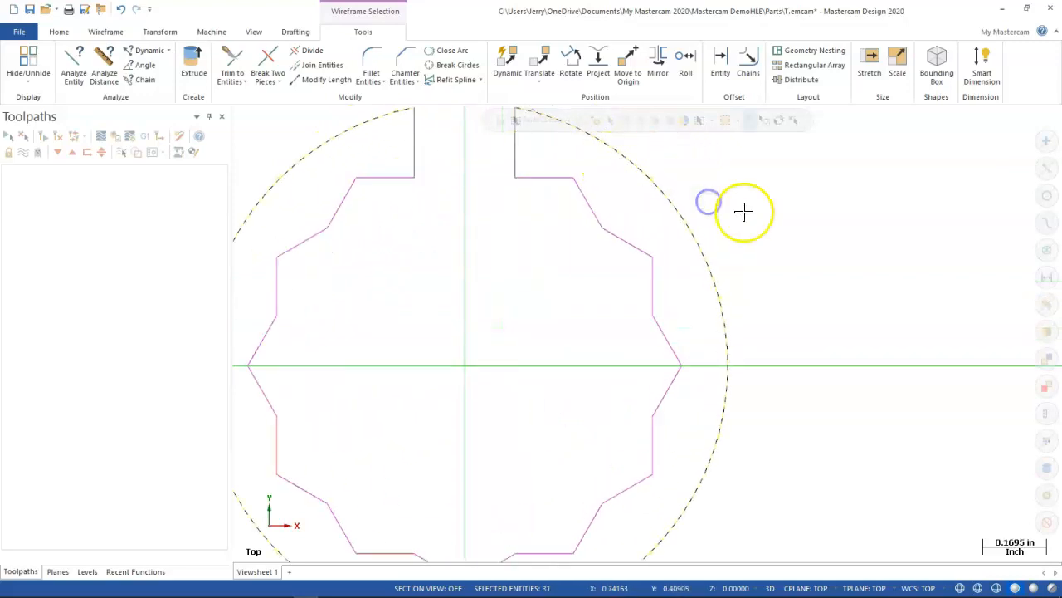
# Add the leftover corner just right of the top slot to the selection, leaving the outer circle unselected.
pyautogui.scroll(-2, 705, 220)
pyautogui.scroll(2, 692, 145)
pyautogui.scroll(2, 692, 140)
pyautogui.moveTo(507, 144); pyautogui.dragTo(544, 173)
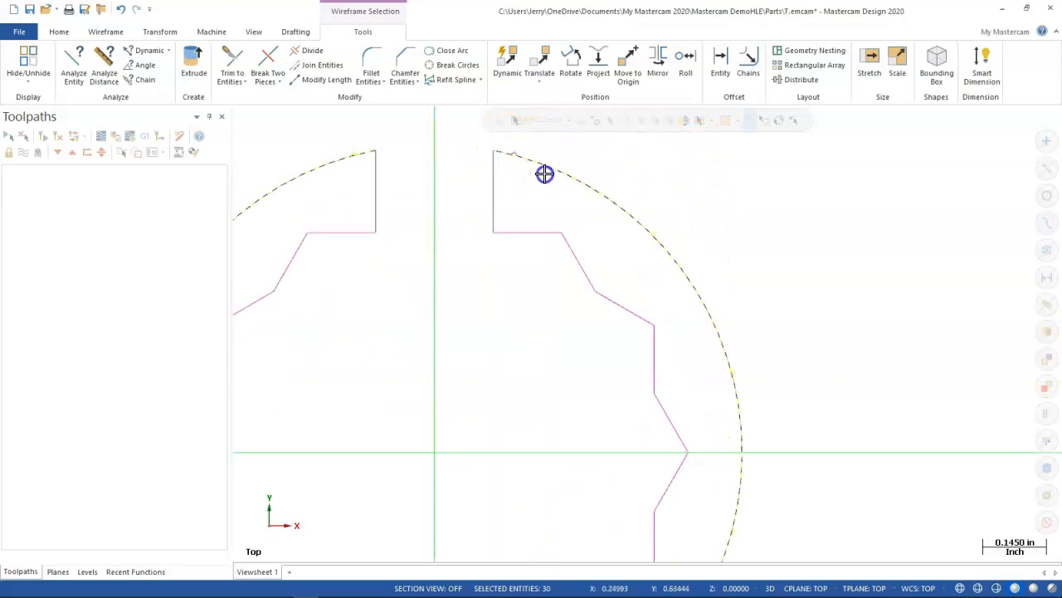
pyautogui.moveTo(505, 138); pyautogui.dragTo(536, 178)
pyautogui.scroll(-2, 576, 232)
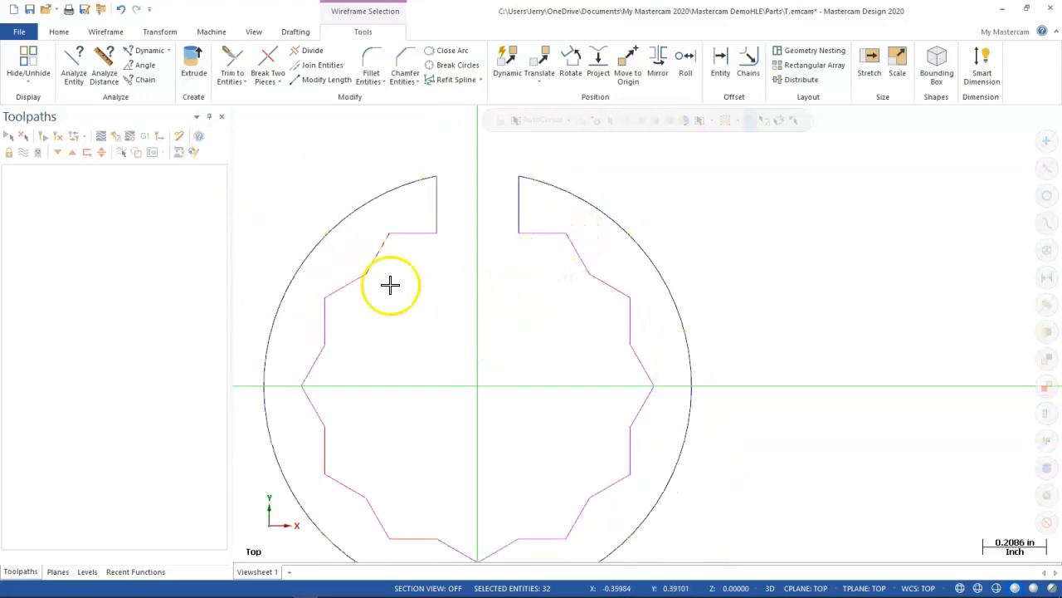
pyautogui.scroll(-2, 480, 361)
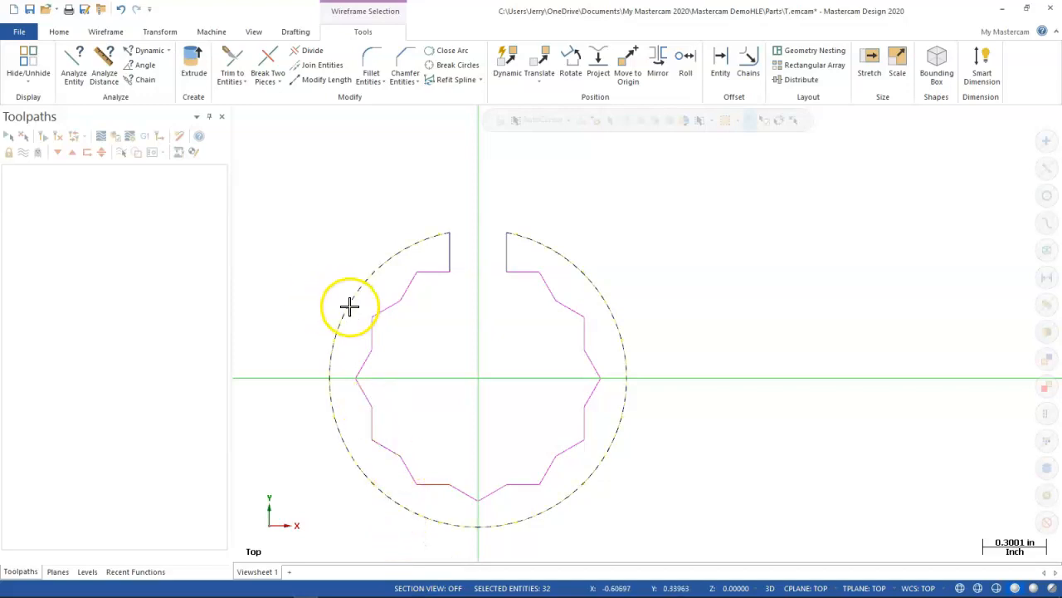
# Delete the selected leftover corners and examine the top slot and the 12-point outline up close.
pyautogui.rightClick(354, 216)
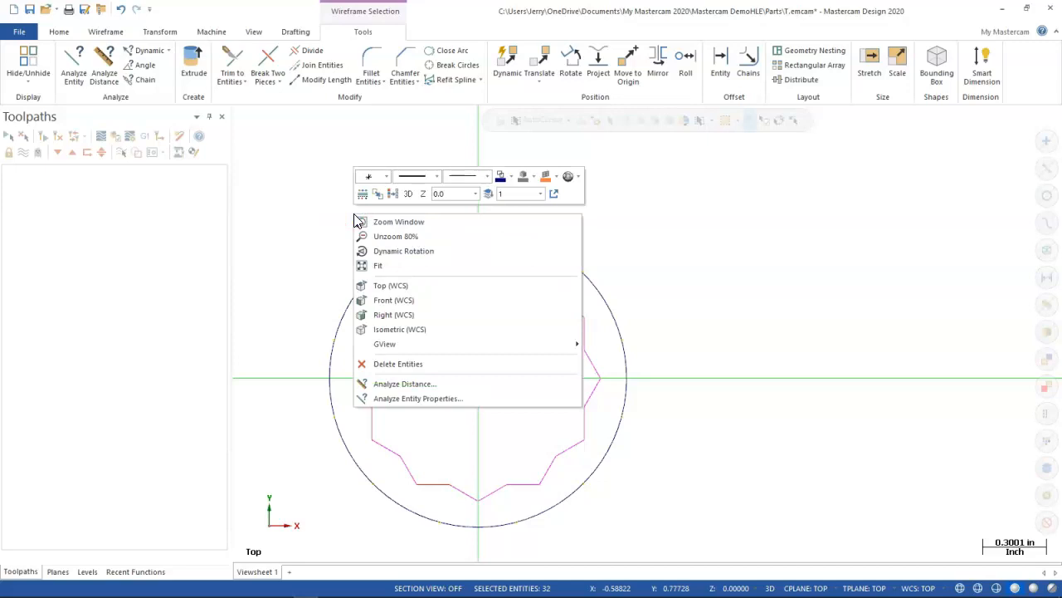
pyautogui.click(392, 364)
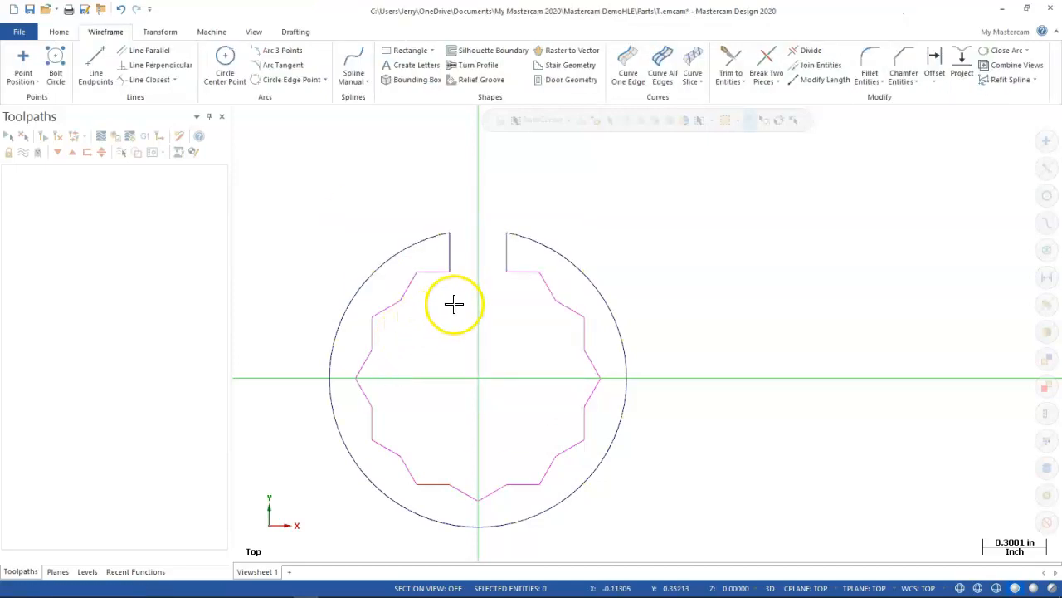
pyautogui.scroll(2, 454, 303)
pyautogui.scroll(3, 351, 241)
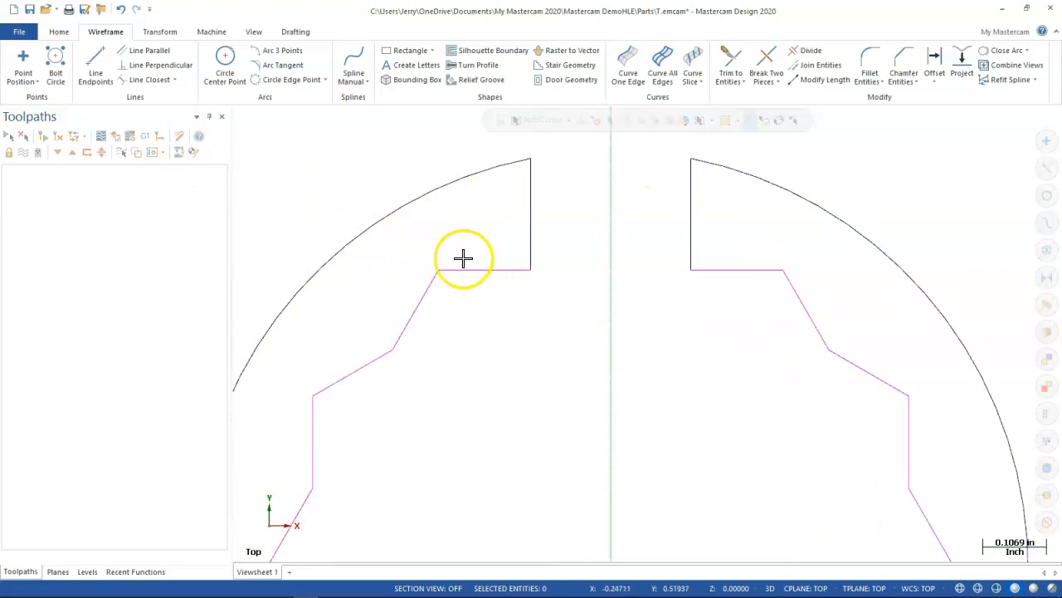
pyautogui.rightClick(489, 229)
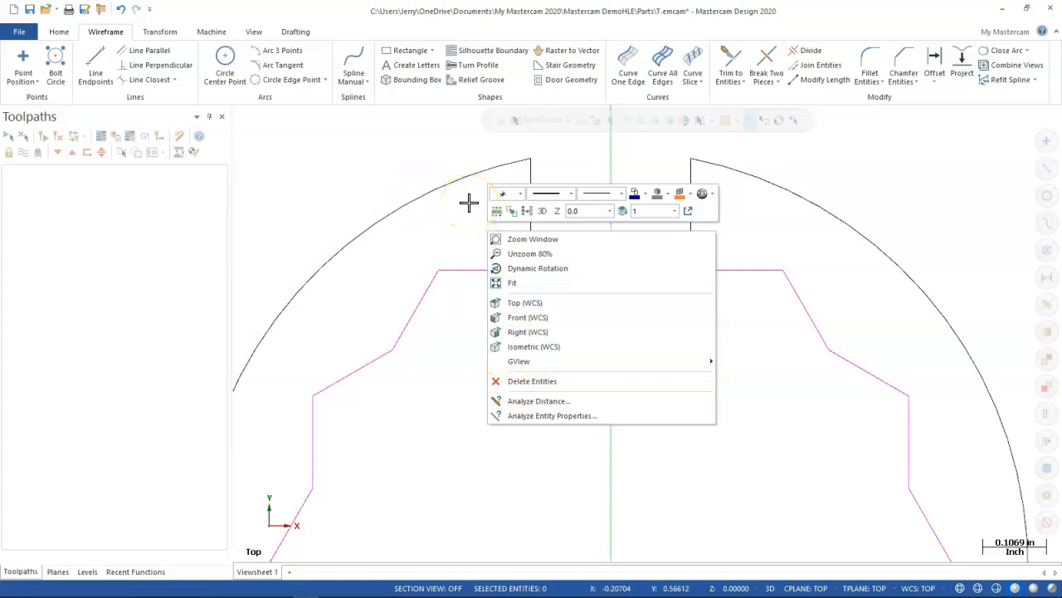
pyautogui.click(370, 158)
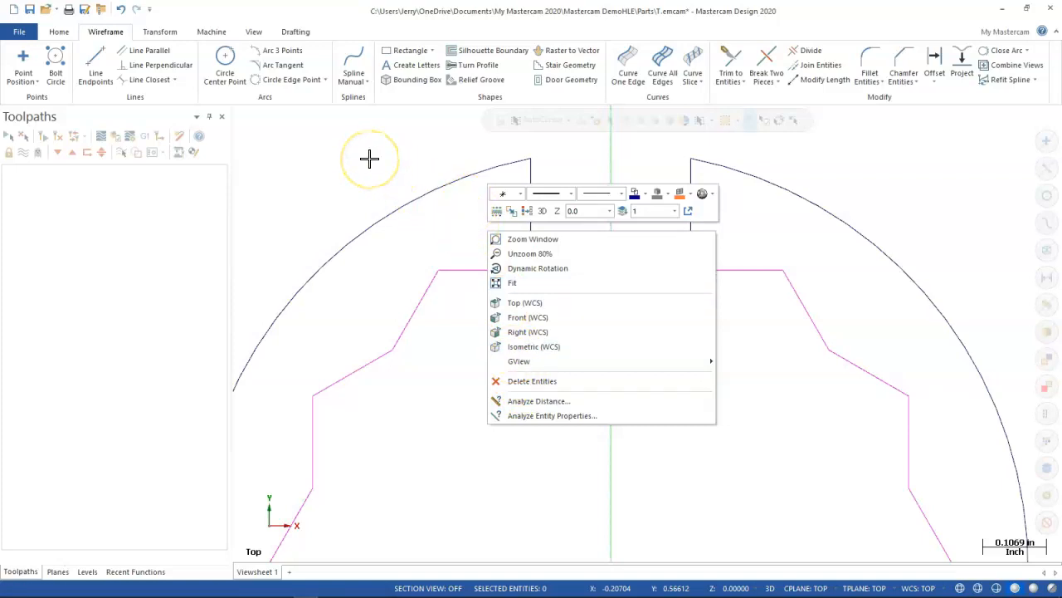
pyautogui.scroll(-5, 332, 232)
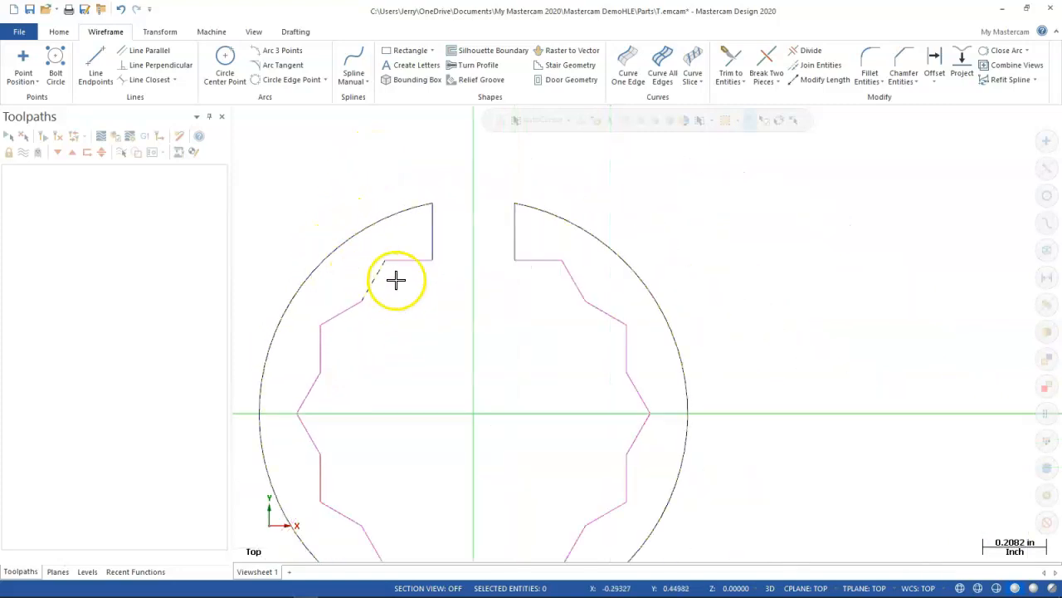
pyautogui.scroll(3, 324, 515)
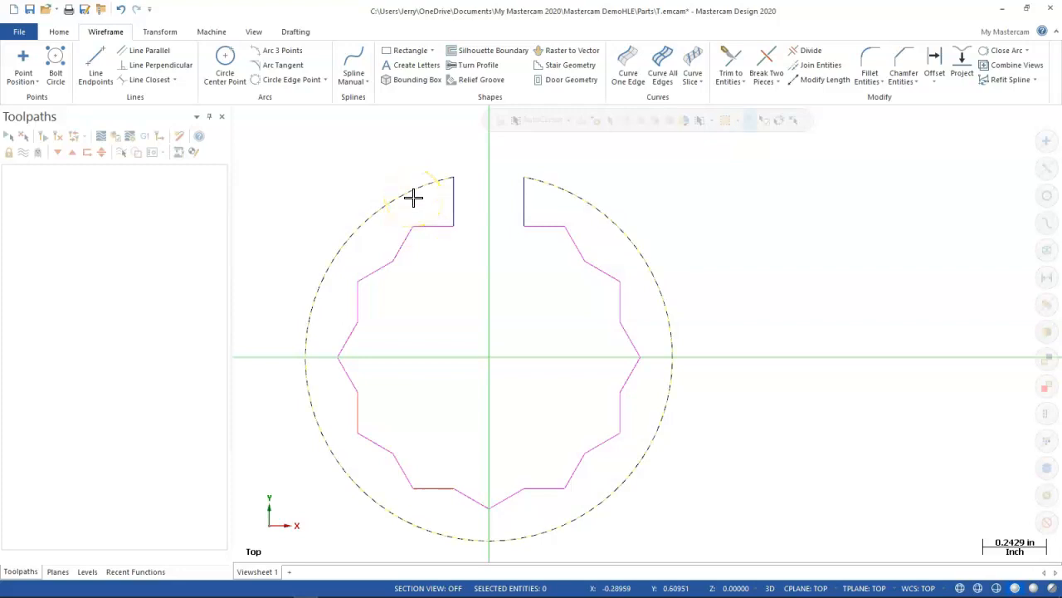
# Clear the transform colors from the lines of the 12-point opening.
pyautogui.click(404, 239)
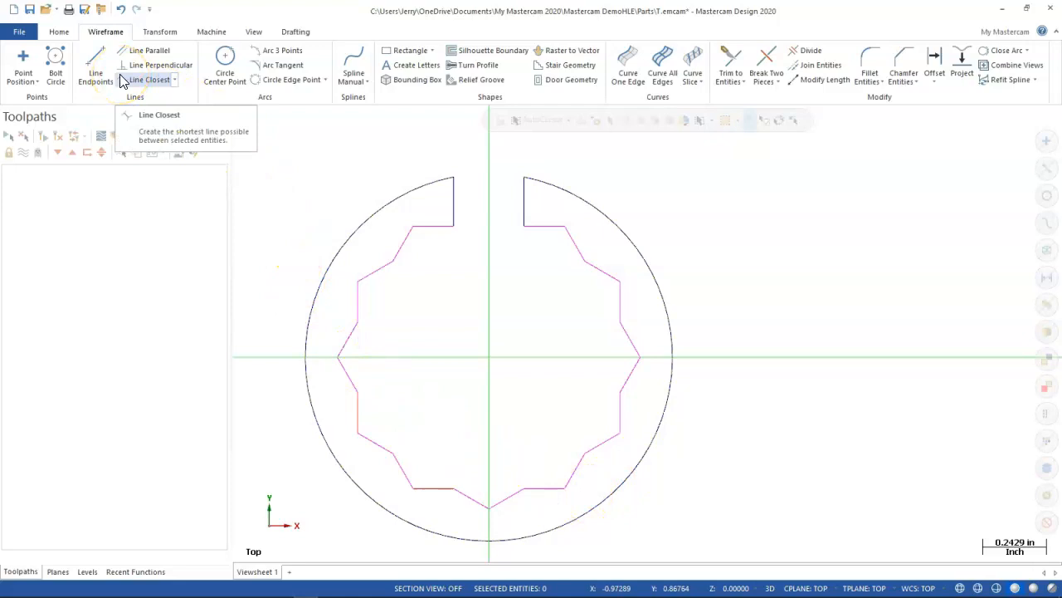
pyautogui.click(58, 32)
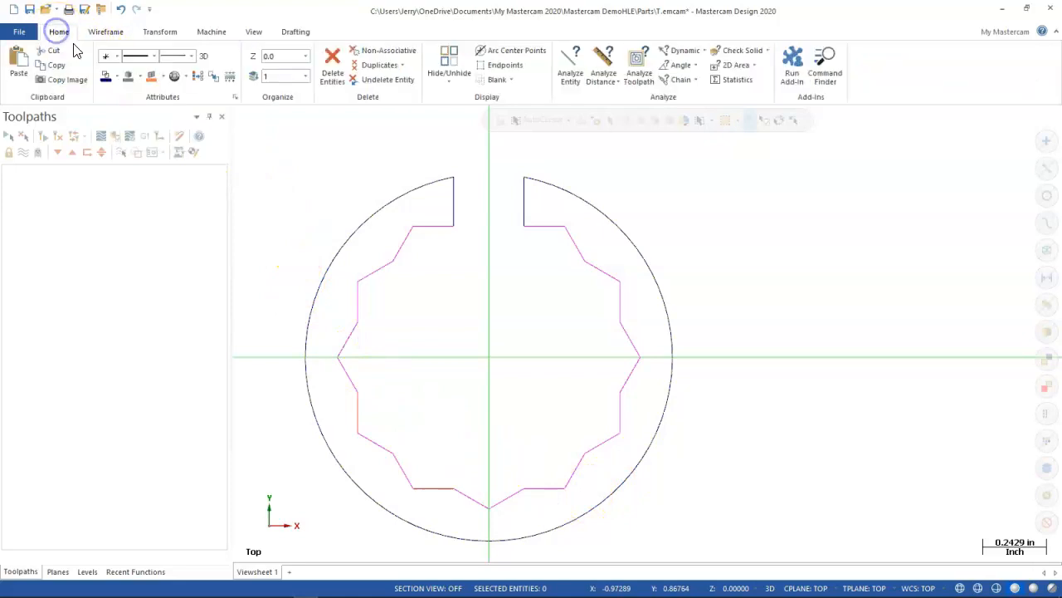
pyautogui.click(199, 75)
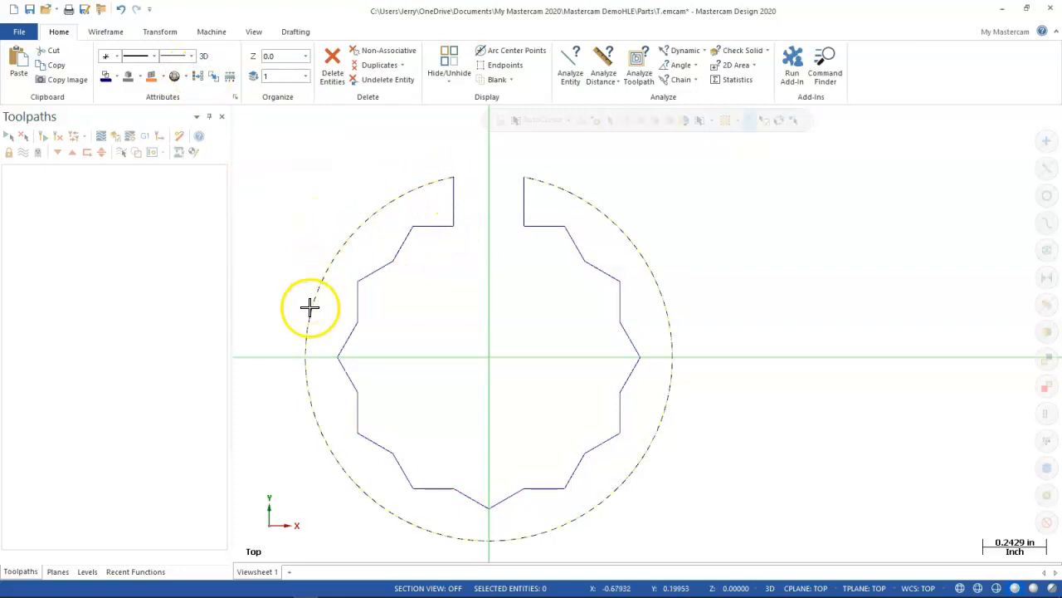
pyautogui.scroll(-2, 639, 448)
pyautogui.scroll(-1, 614, 400)
pyautogui.scroll(3, 639, 523)
pyautogui.scroll(-1, 498, 513)
pyautogui.scroll(-1, 507, 369)
pyautogui.scroll(-3, 434, 244)
pyautogui.scroll(1, 409, 470)
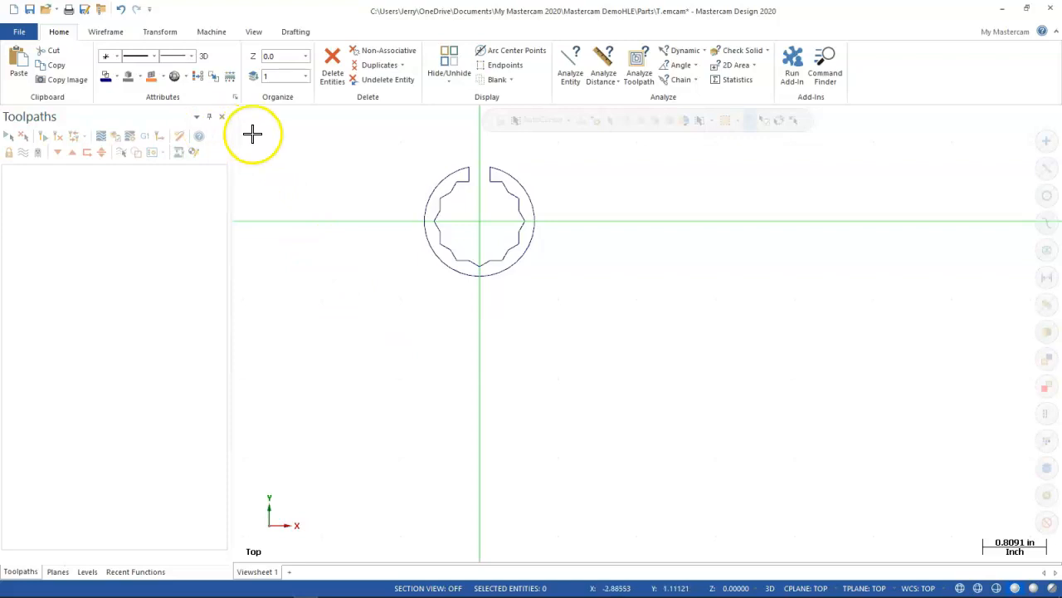
# Try to draw a 1.65-inch horizontal line above the circle with the length locked and the first endpoint at .825,.875.
pyautogui.click(106, 33)
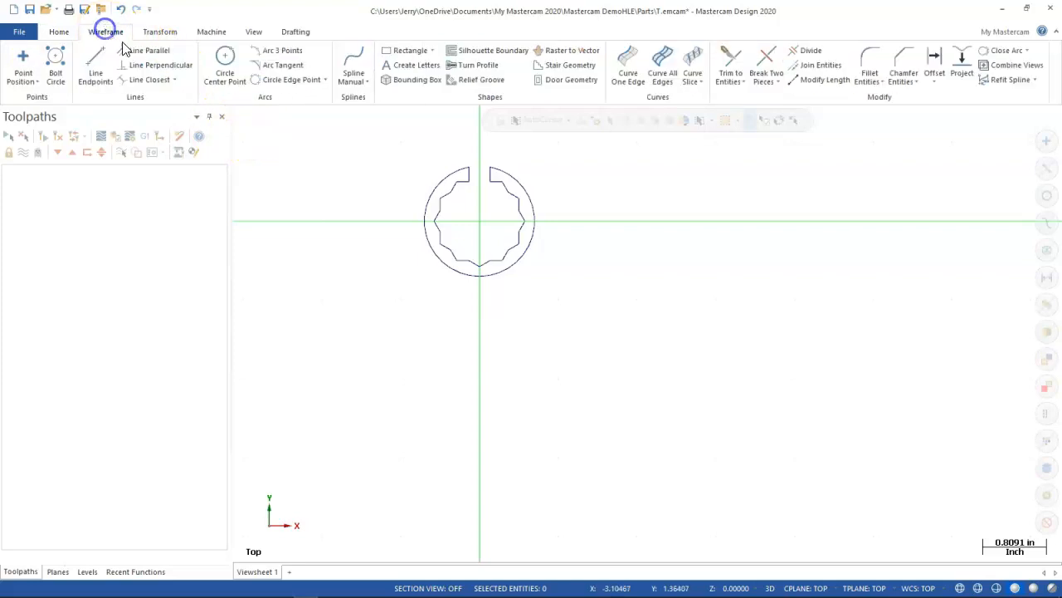
pyautogui.click(95, 64)
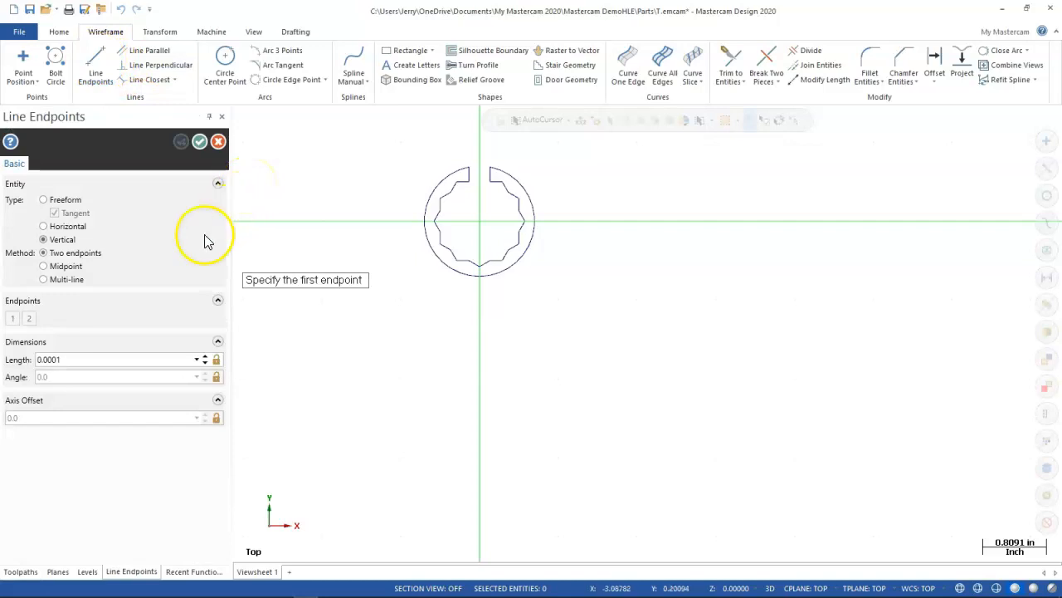
pyautogui.click(55, 227)
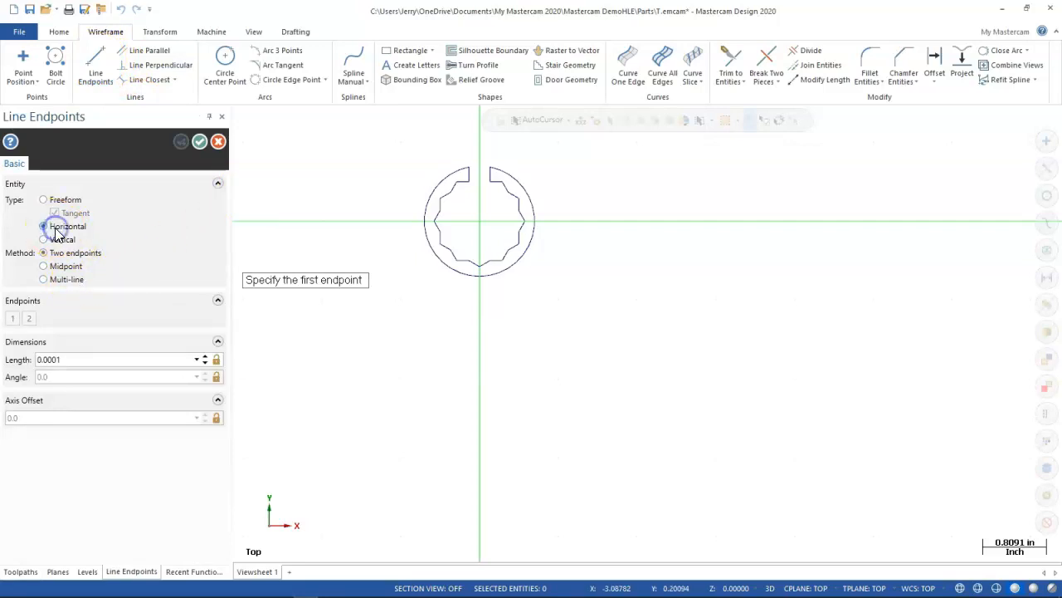
pyautogui.click(87, 358)
pyautogui.click(87, 359)
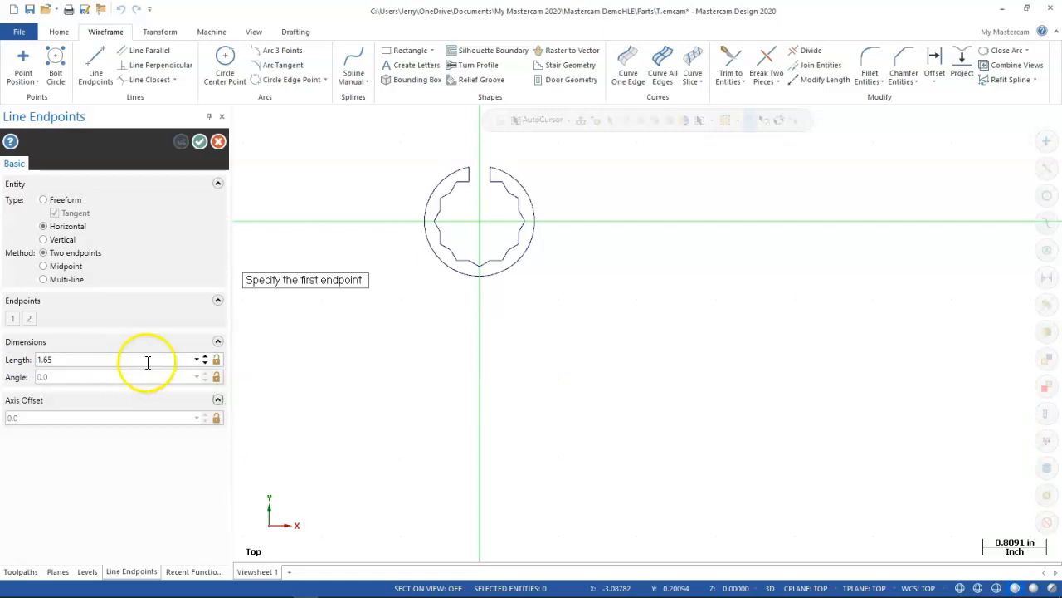
pyautogui.click(216, 359)
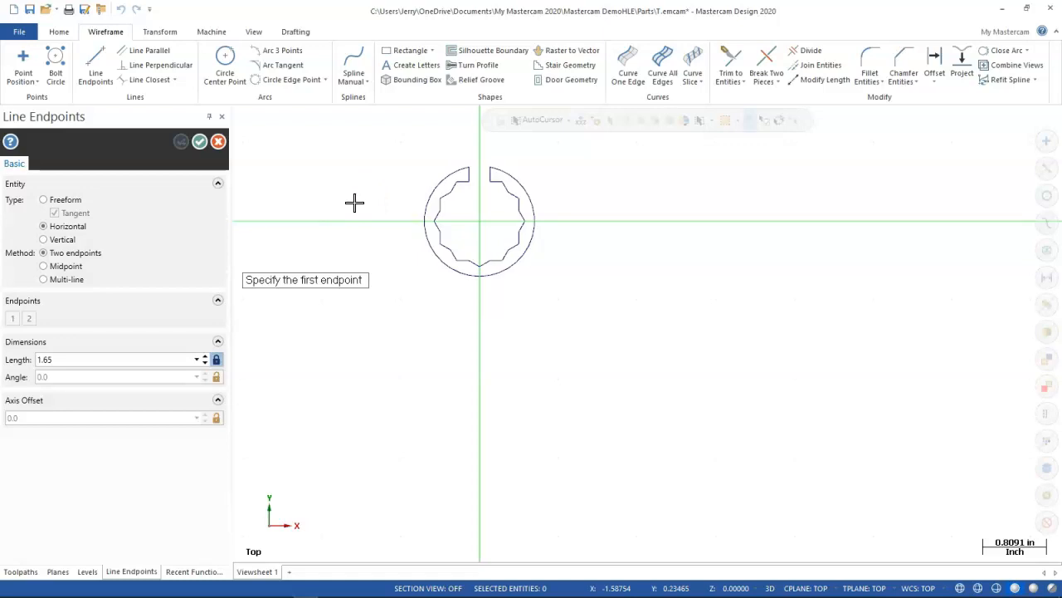
pyautogui.write('825,.875')
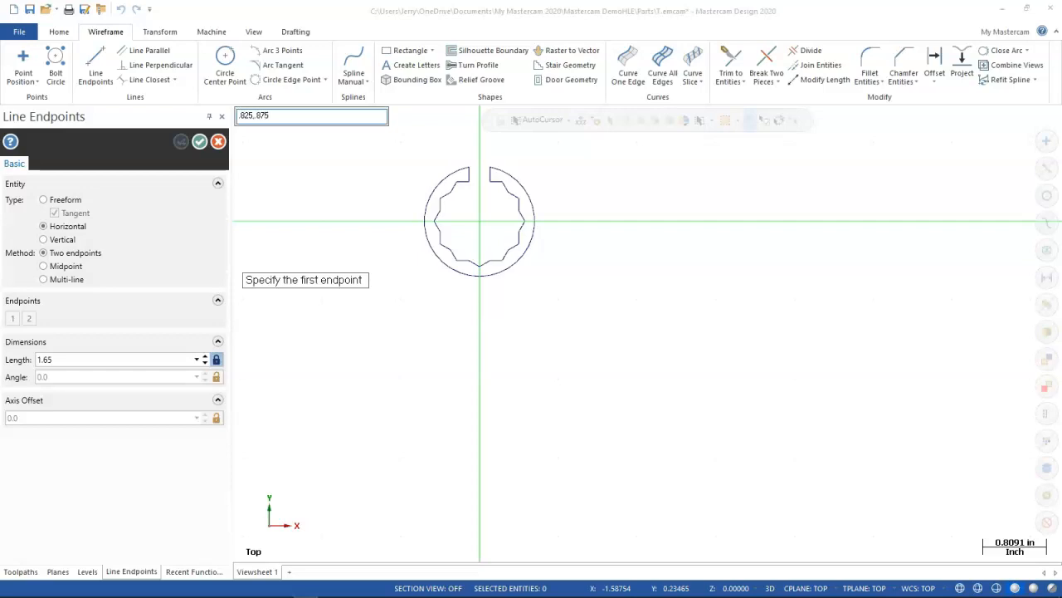
pyautogui.press('Return')
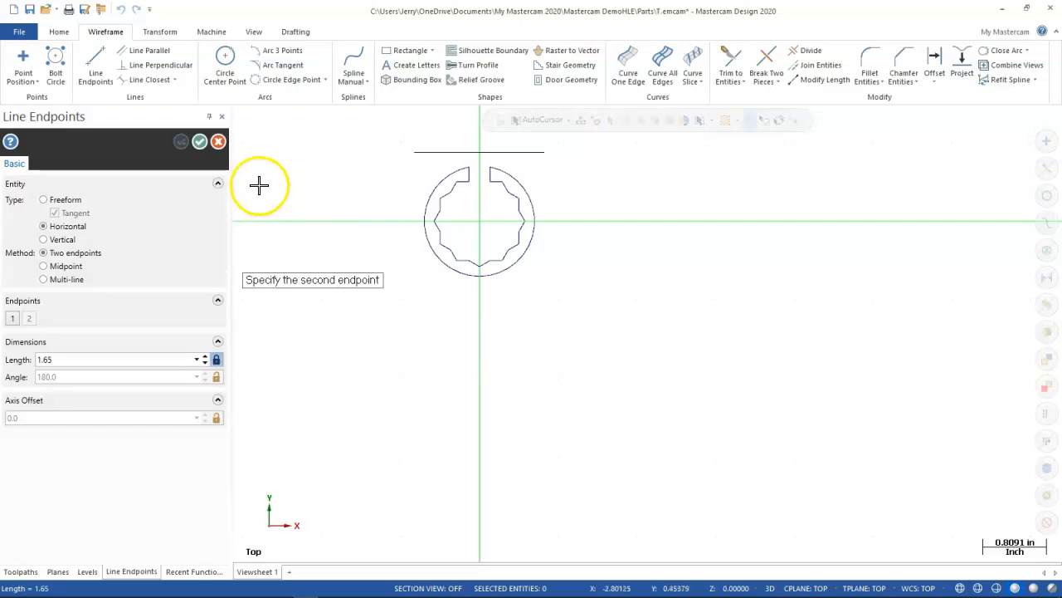
pyautogui.click(200, 143)
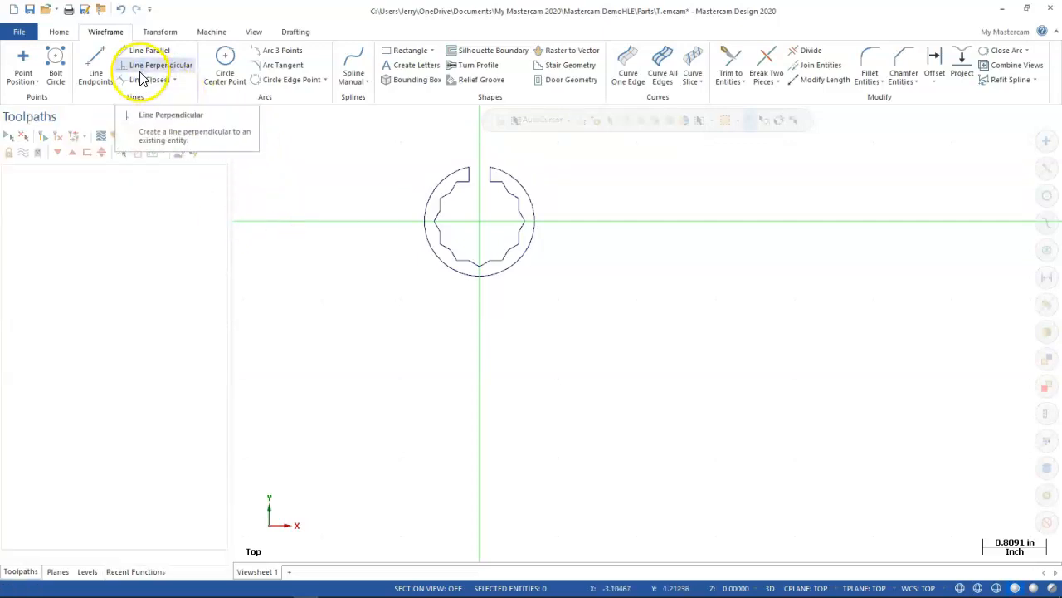
# Place a horizontal line 1.65 inches long above the slot, running toward negative X from .825,.875.
pyautogui.scroll(-2, 355, 237)
pyautogui.scroll(3, 352, 152)
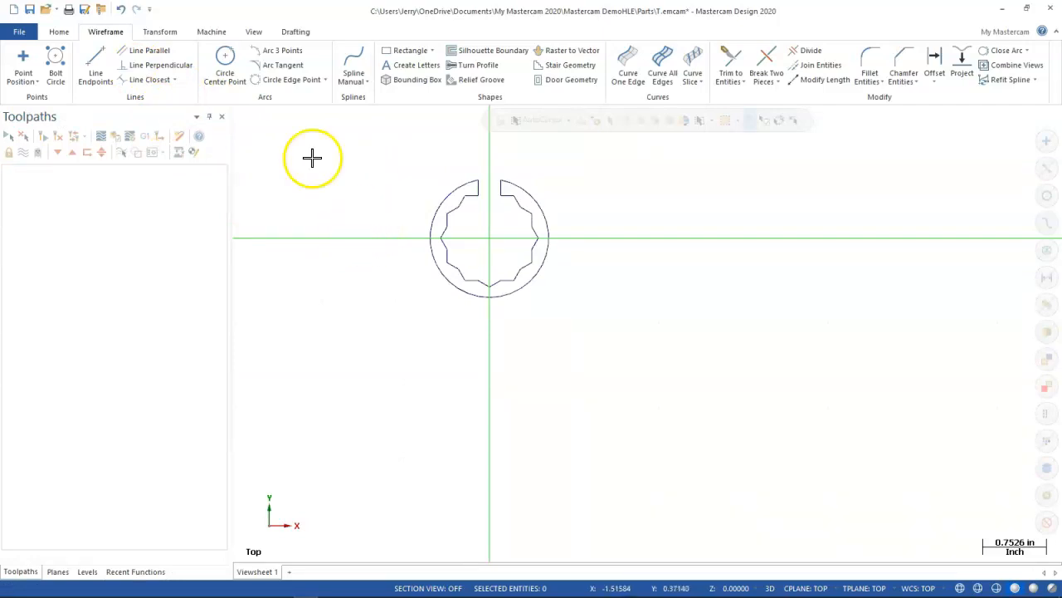
pyautogui.click(94, 68)
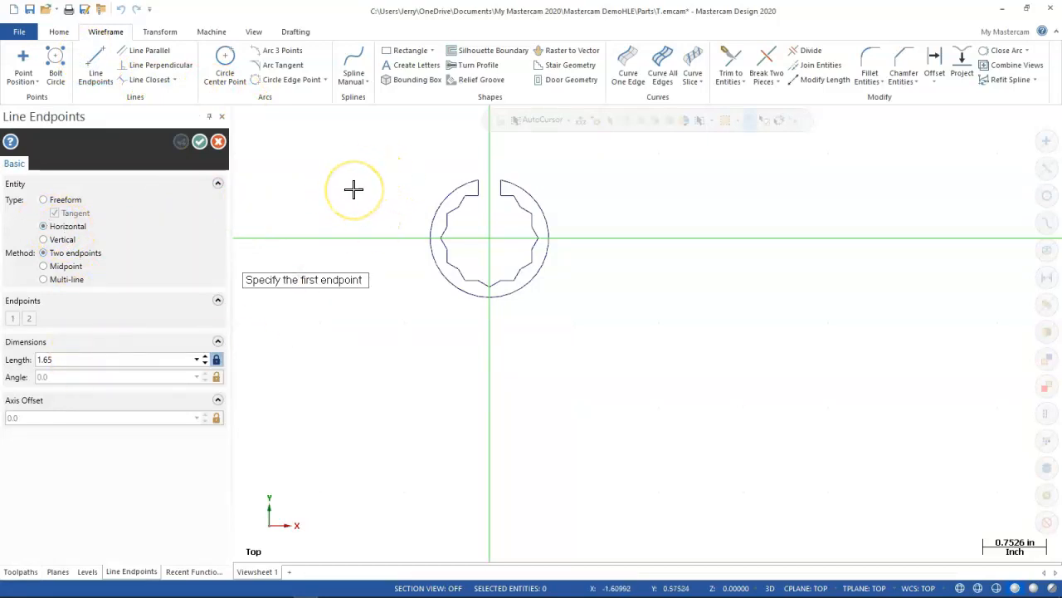
pyautogui.press('space')
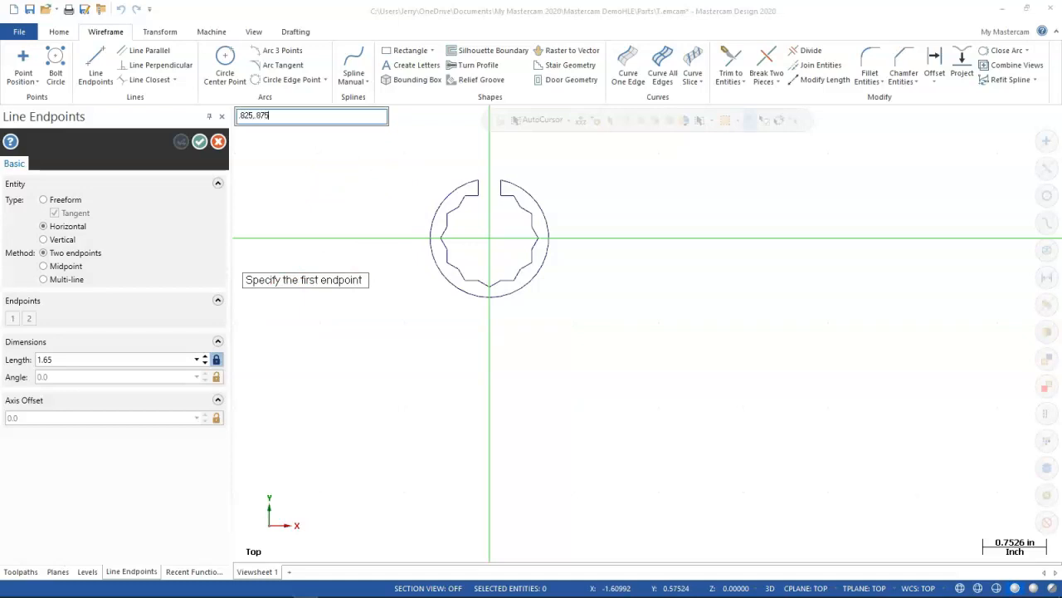
pyautogui.write('.825,.875')
pyautogui.press('Return')
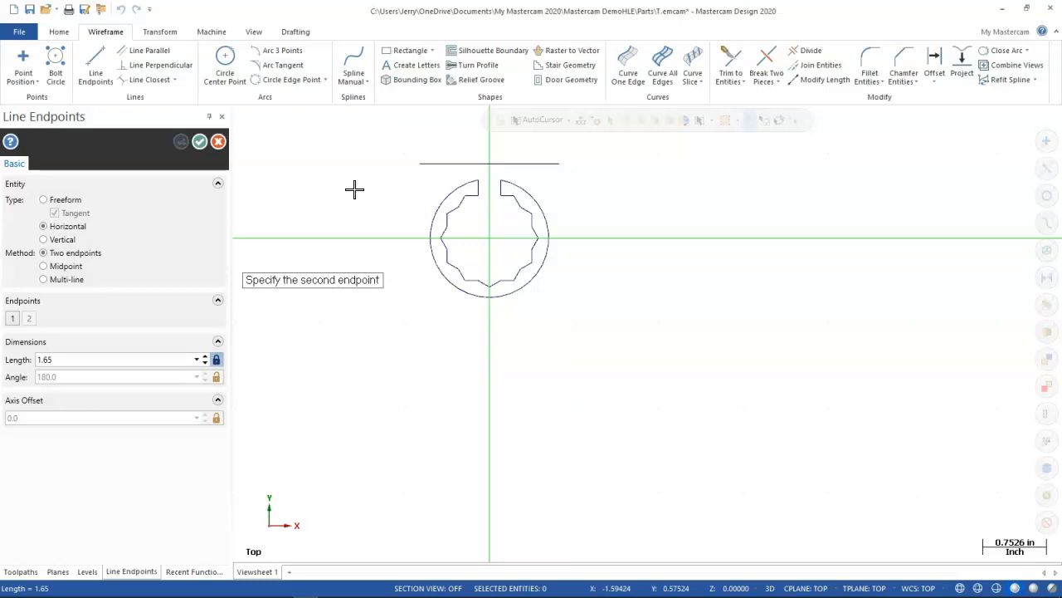
pyautogui.click(387, 168)
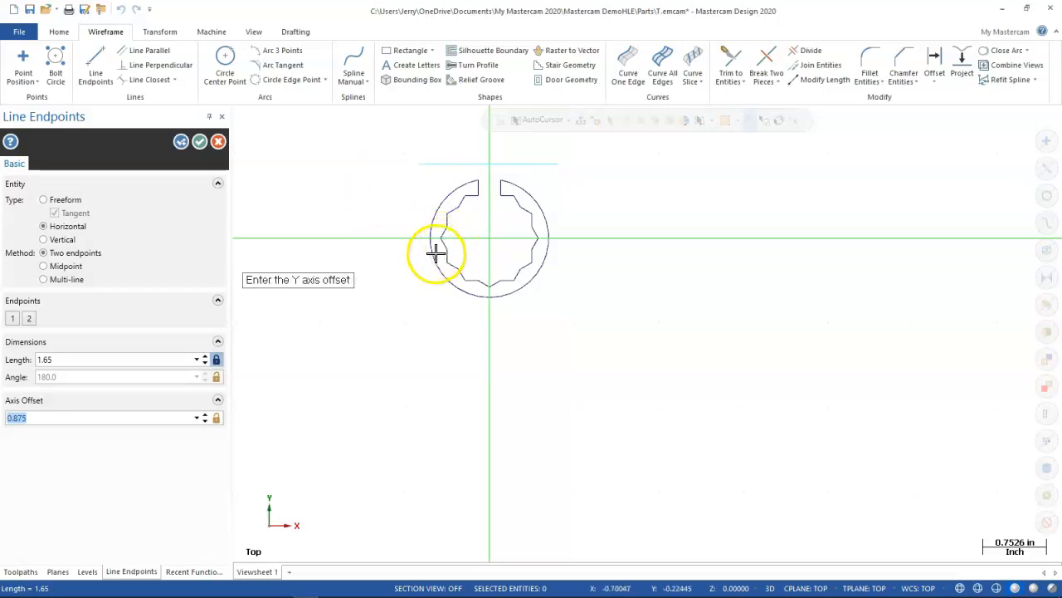
# Try to draw a vertical line with length 6.0 down from the left end of the horizontal line.
pyautogui.click(60, 239)
pyautogui.click(68, 364)
pyautogui.write('1')
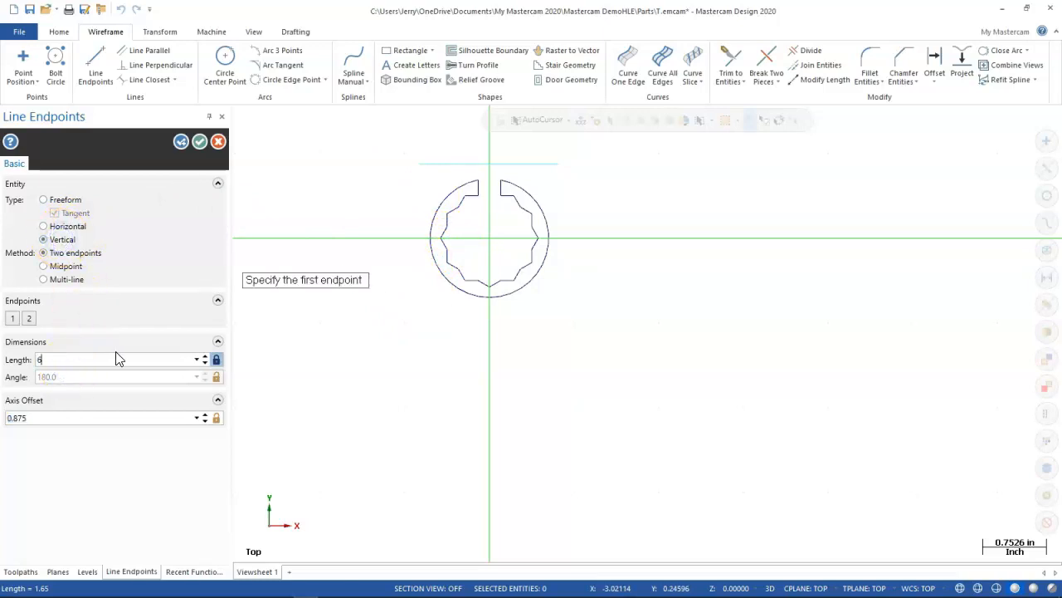
pyautogui.click(420, 164)
pyautogui.click(577, 334)
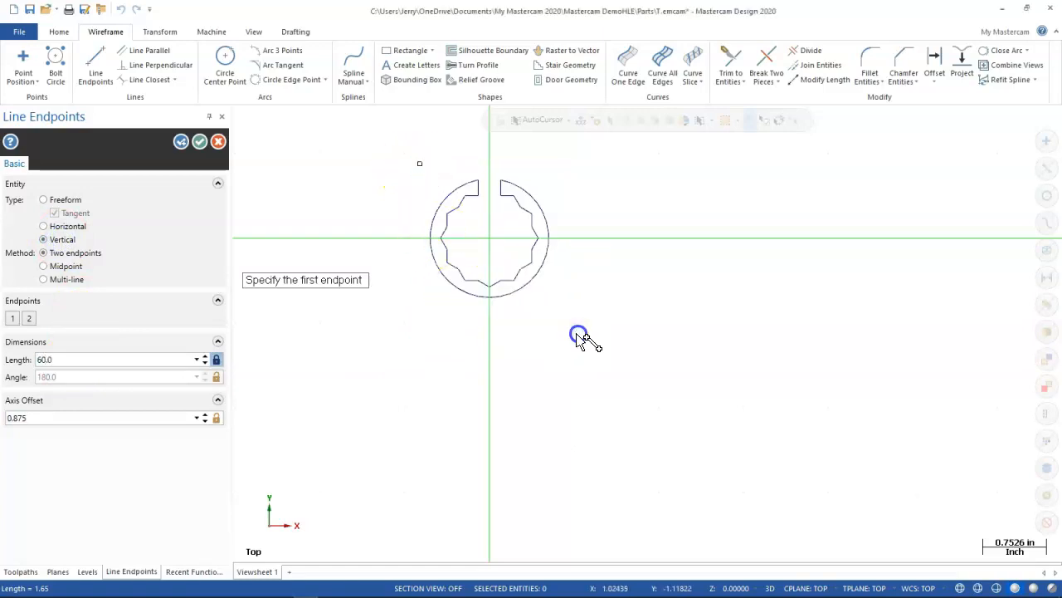
pyautogui.click(31, 357)
pyautogui.write('6')
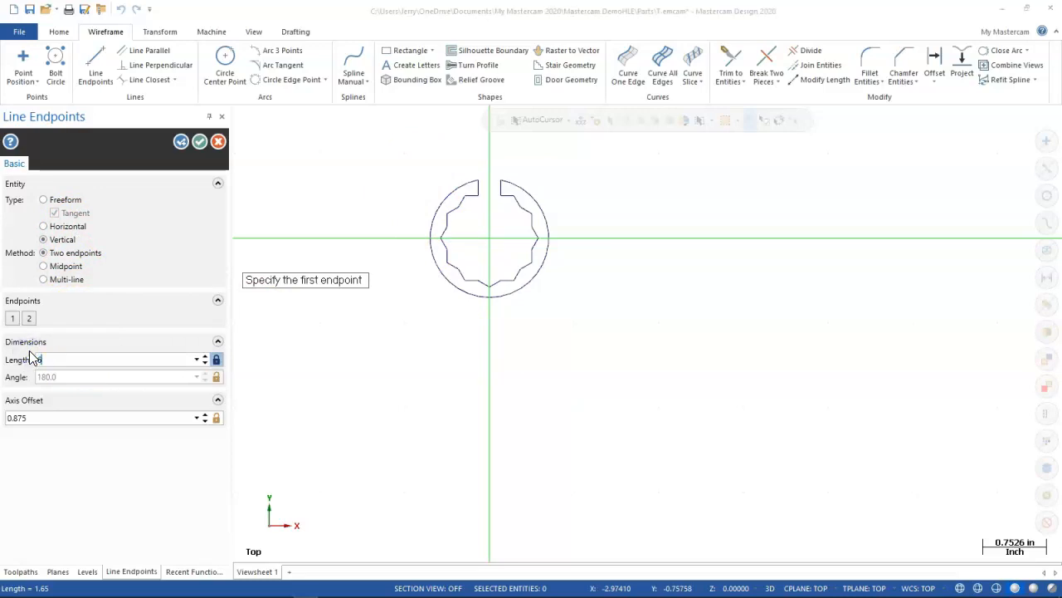
pyautogui.press('Return')
pyautogui.click(576, 340)
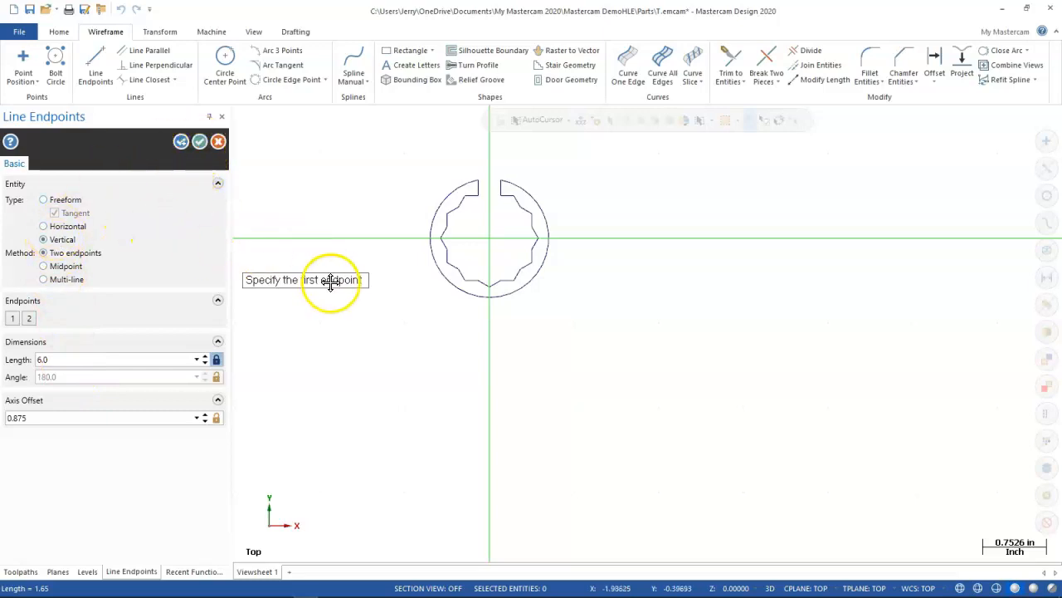
# Draw the 1.65-inch horizontal line again from .825,.875 toward negative X and apply it, keeping the line command active.
pyautogui.click(47, 226)
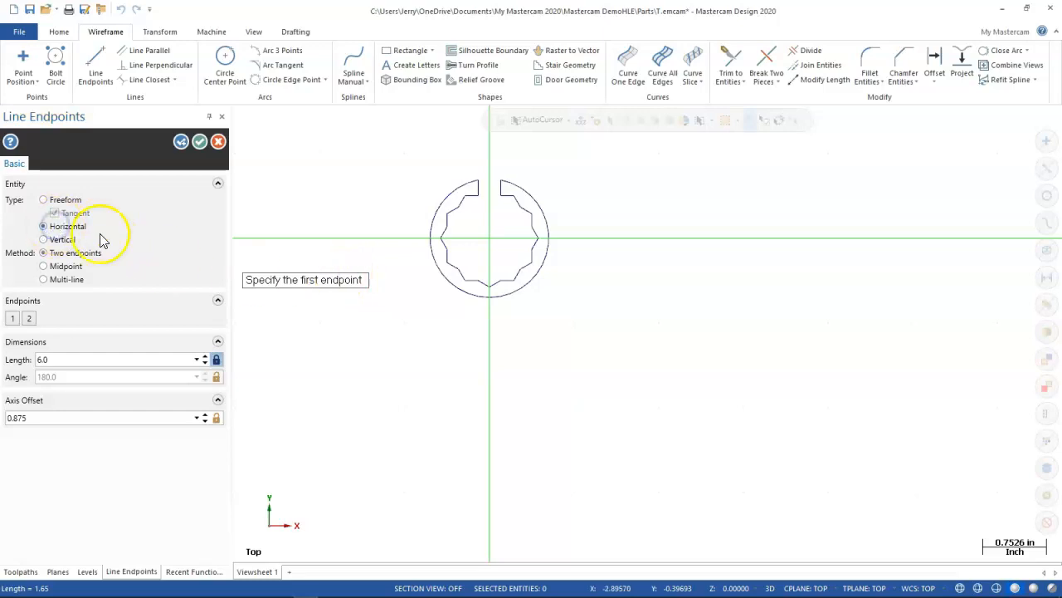
pyautogui.click(65, 359)
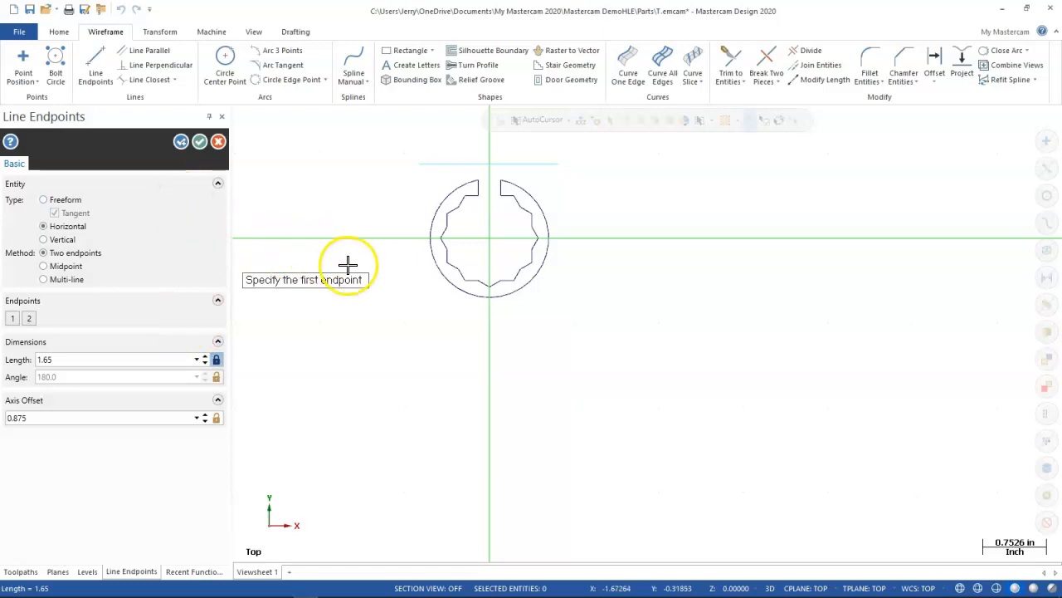
pyautogui.press('space')
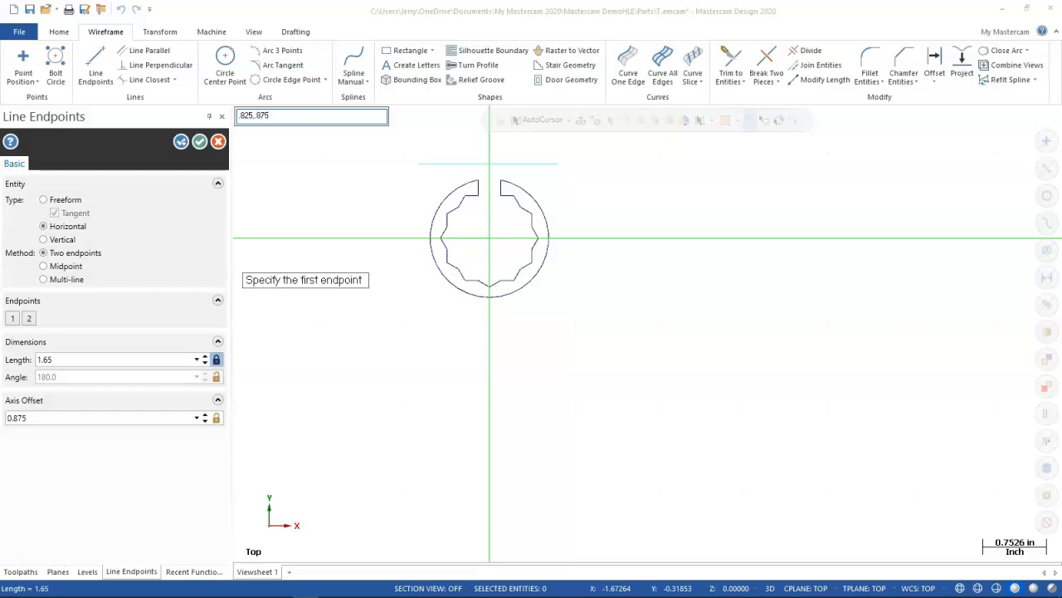
pyautogui.write('.825,.875')
pyautogui.press('Return')
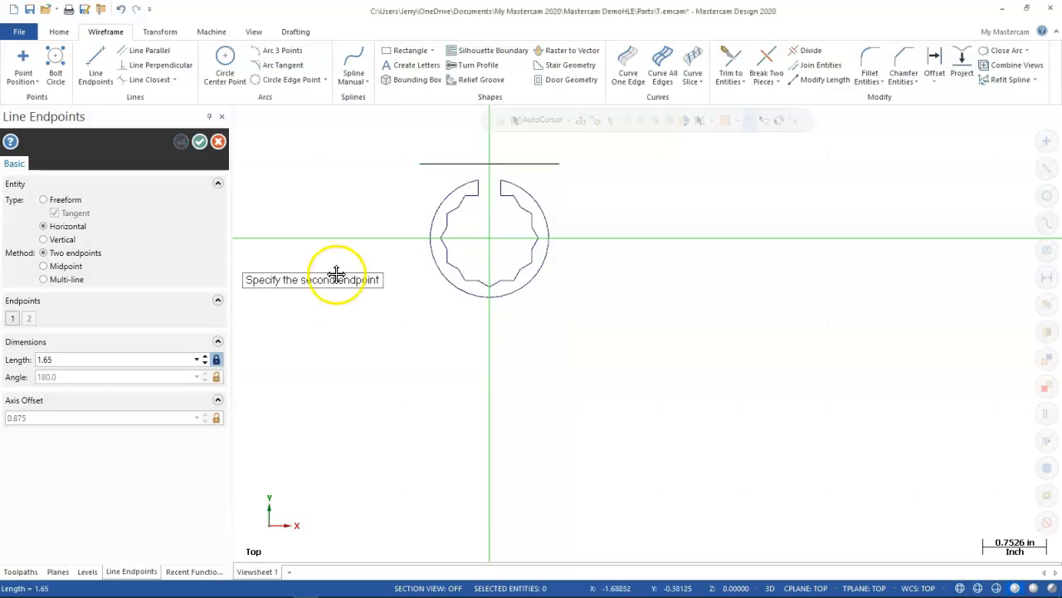
pyautogui.click(390, 166)
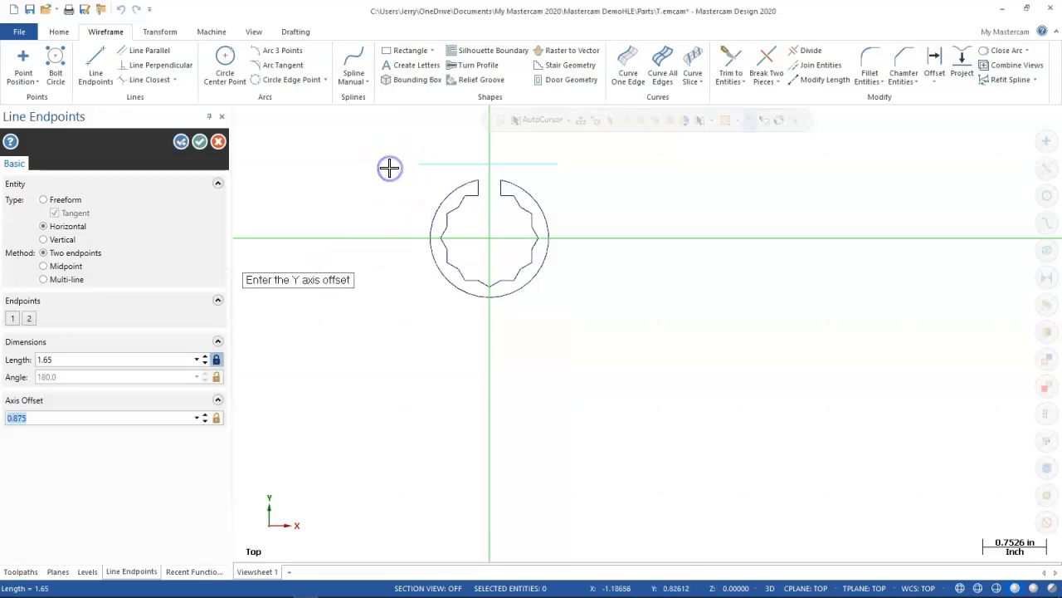
pyautogui.click(182, 142)
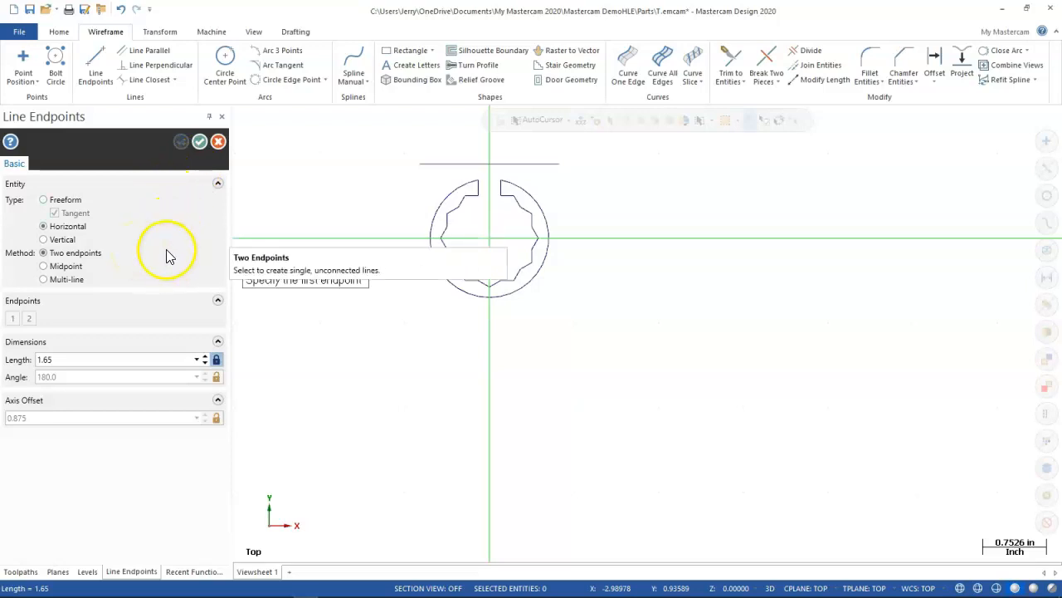
# Draw a 6.0-inch vertical line straight down from the left end of the horizontal line and apply it.
pyautogui.click(45, 241)
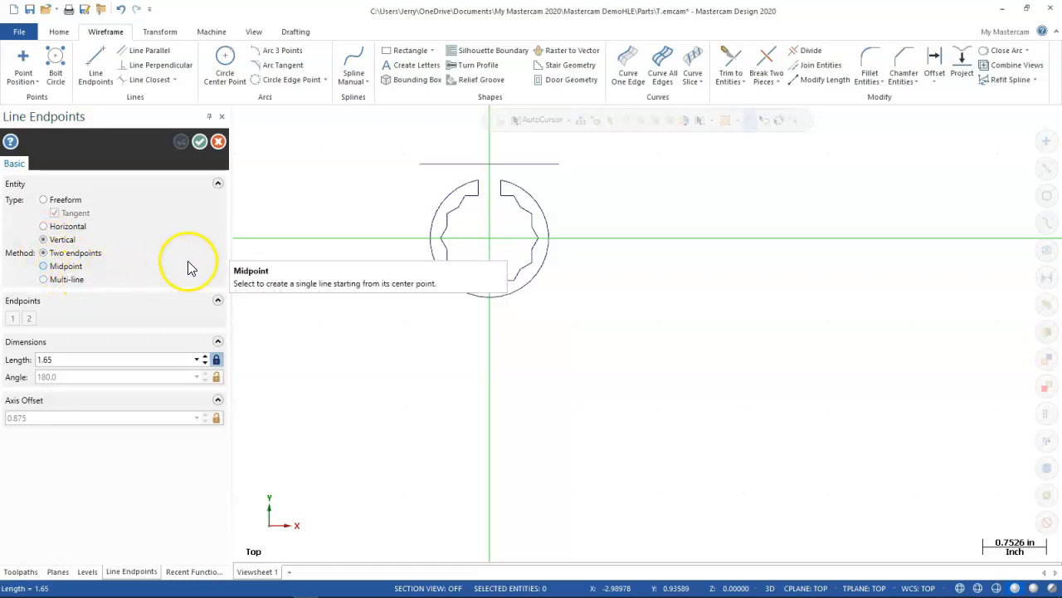
pyautogui.doubleClick(38, 359)
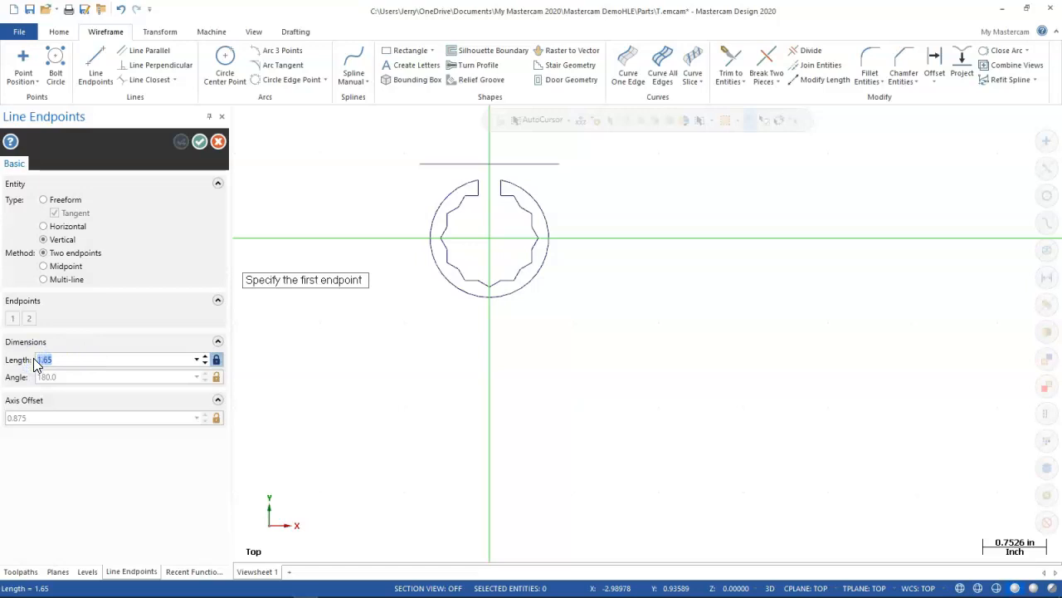
pyautogui.write('6.0')
pyautogui.click(417, 164)
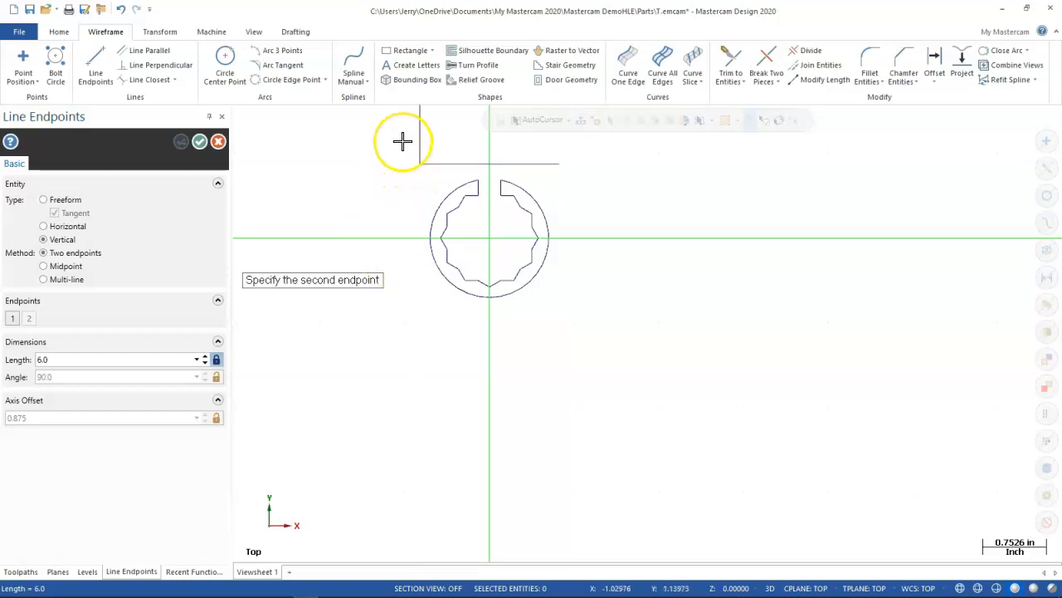
pyautogui.click(417, 282)
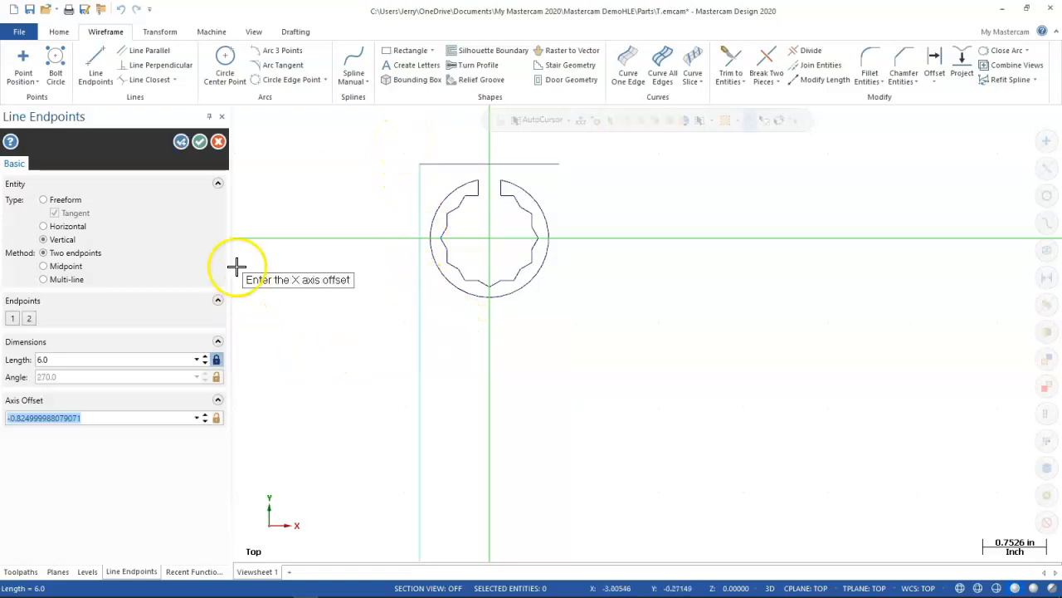
pyautogui.click(181, 143)
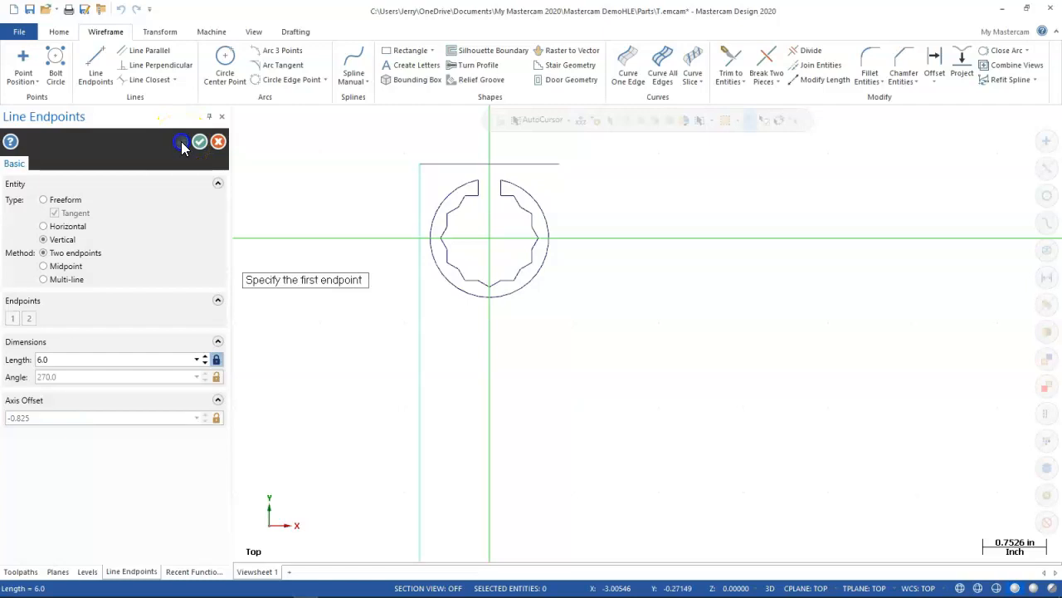
# Draw a second vertical line, 6.0 inches long, down from the right end of the horizontal line.
pyautogui.click(560, 165)
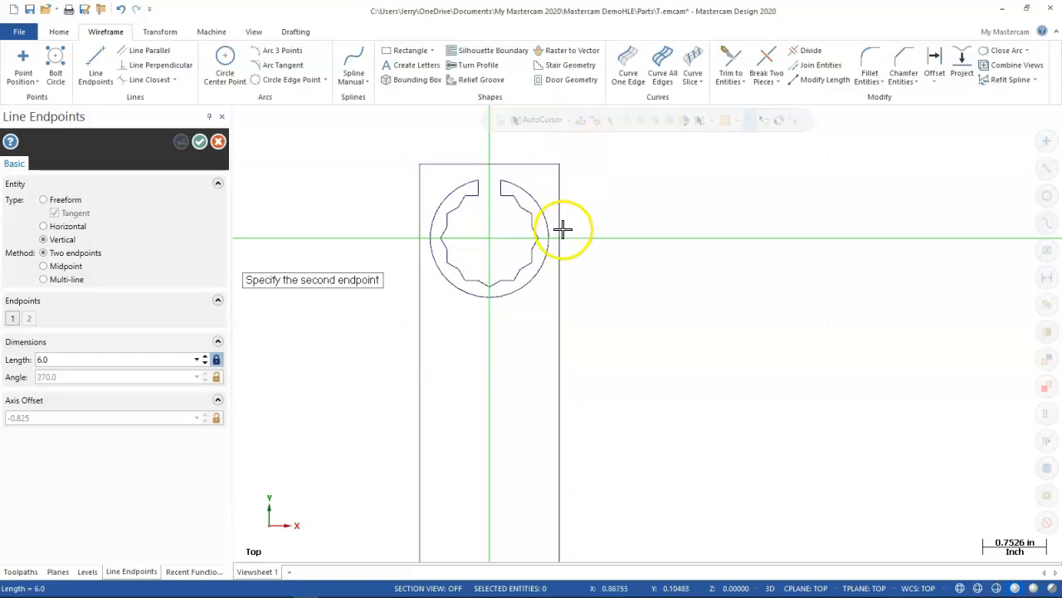
pyautogui.click(567, 204)
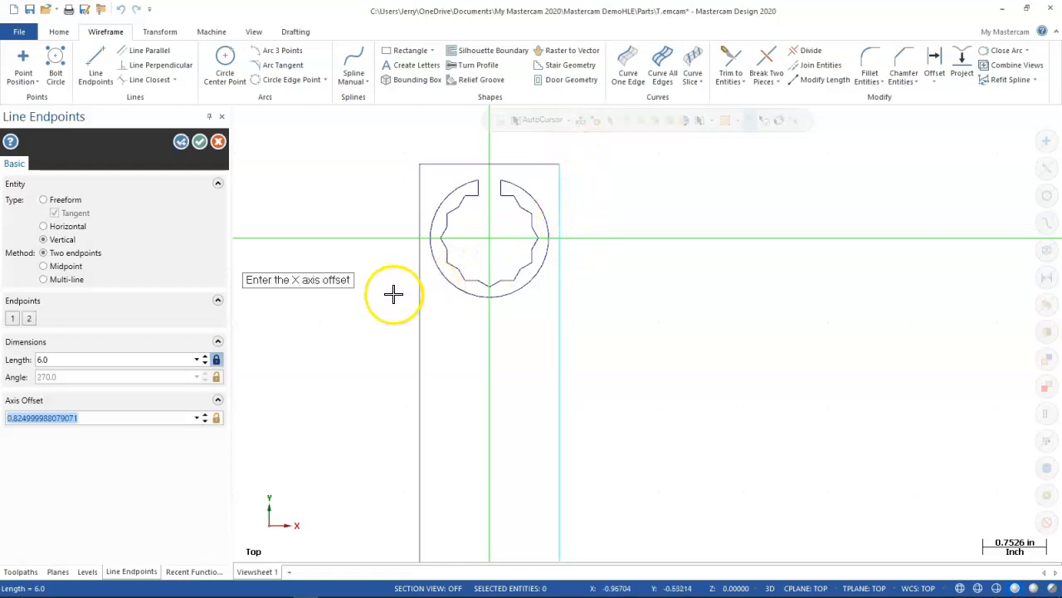
pyautogui.click(179, 142)
# Close the outline with a freeform line between the lower ends of the vertical lines, with its length unlocked, and finish the line command.
pyautogui.scroll(-2, 540, 320)
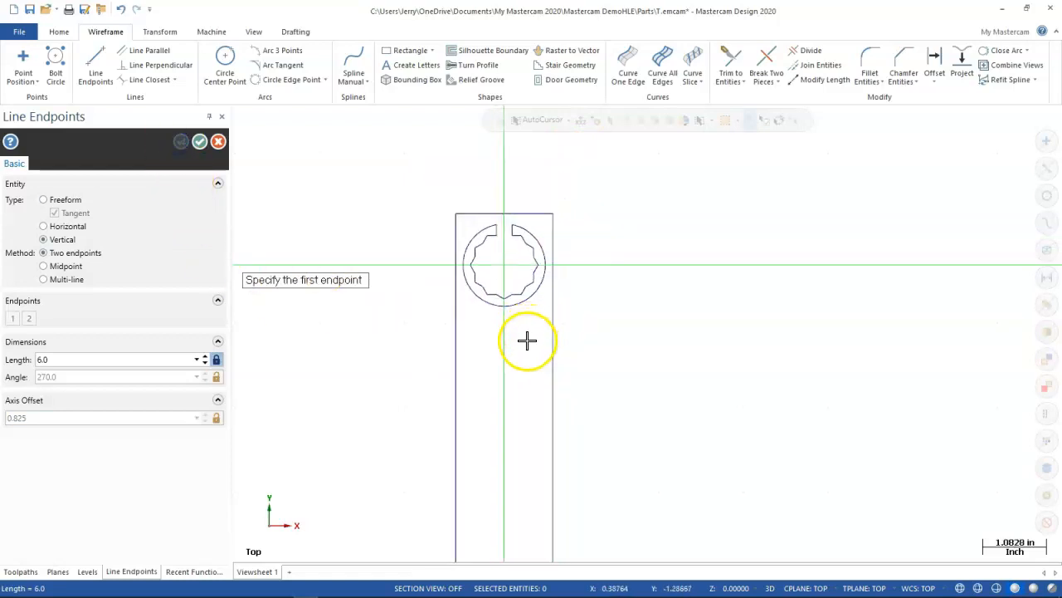
pyautogui.click(48, 200)
pyautogui.scroll(-1, 557, 246)
pyautogui.scroll(1, 533, 514)
pyautogui.scroll(1, 523, 494)
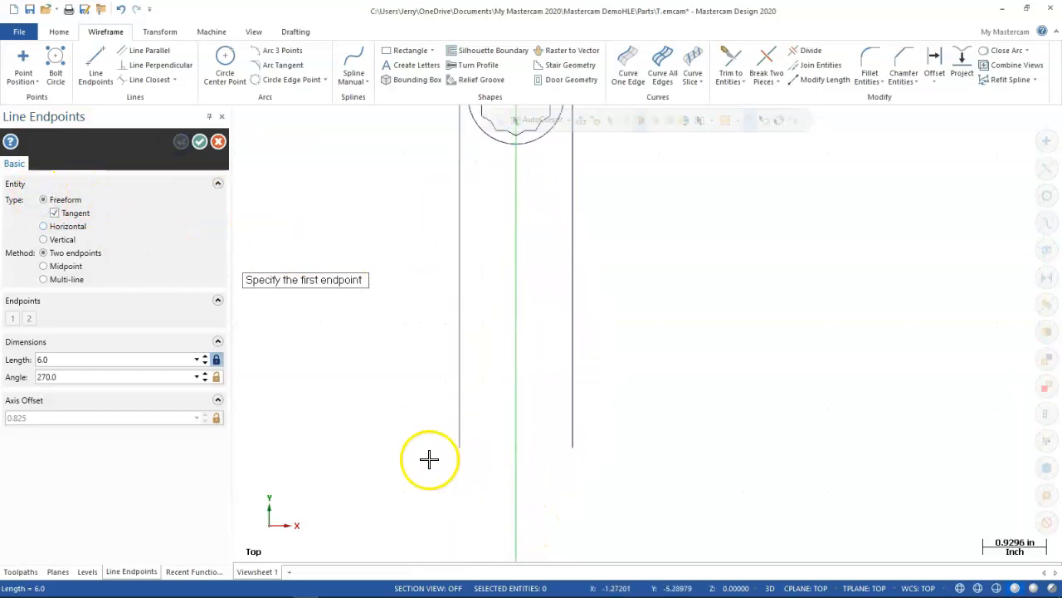
pyautogui.click(457, 450)
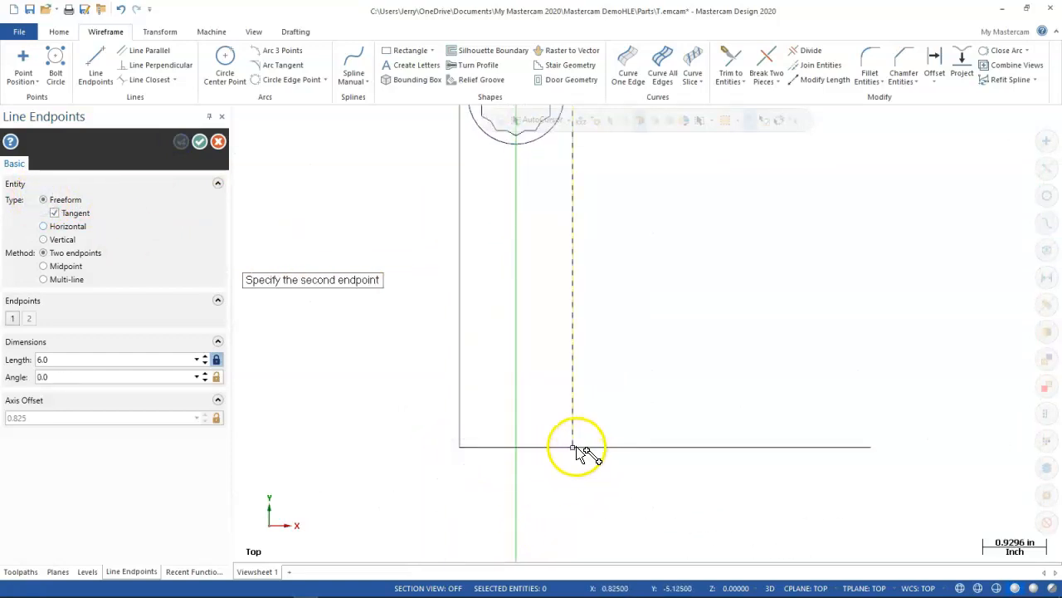
pyautogui.click(216, 359)
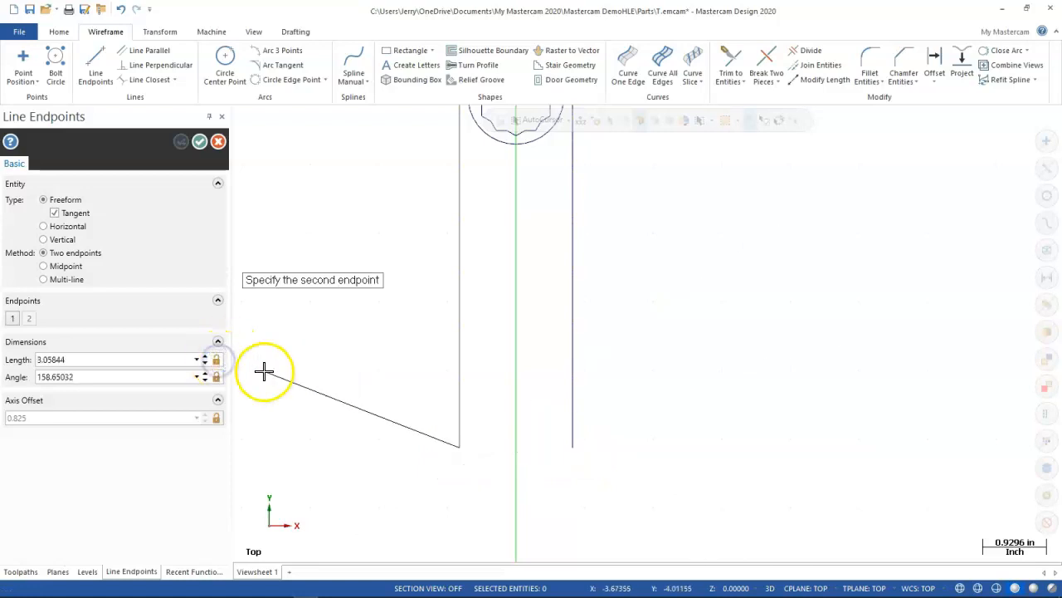
pyautogui.click(595, 485)
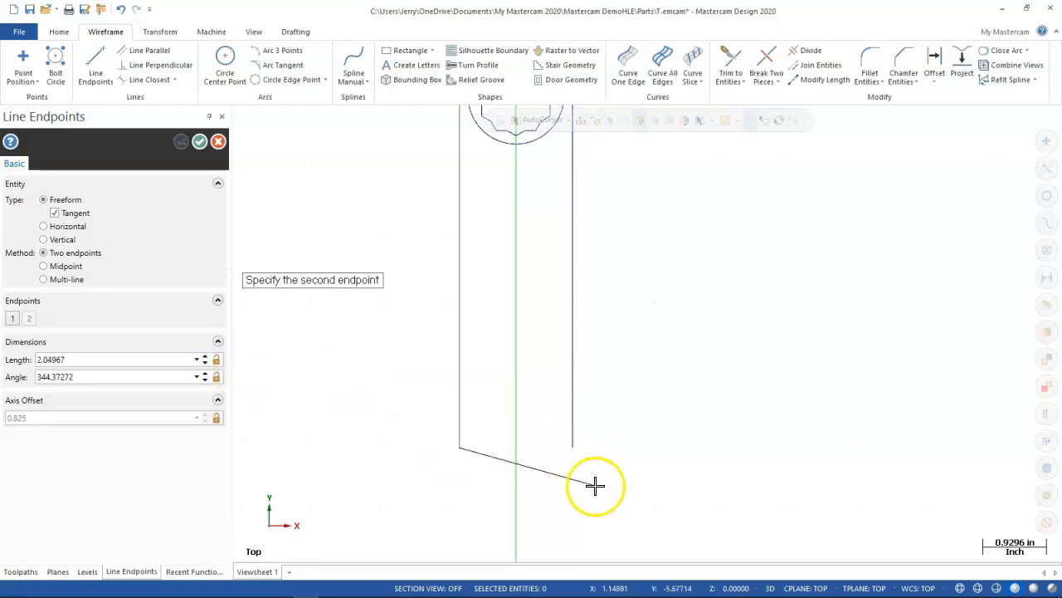
pyautogui.click(574, 448)
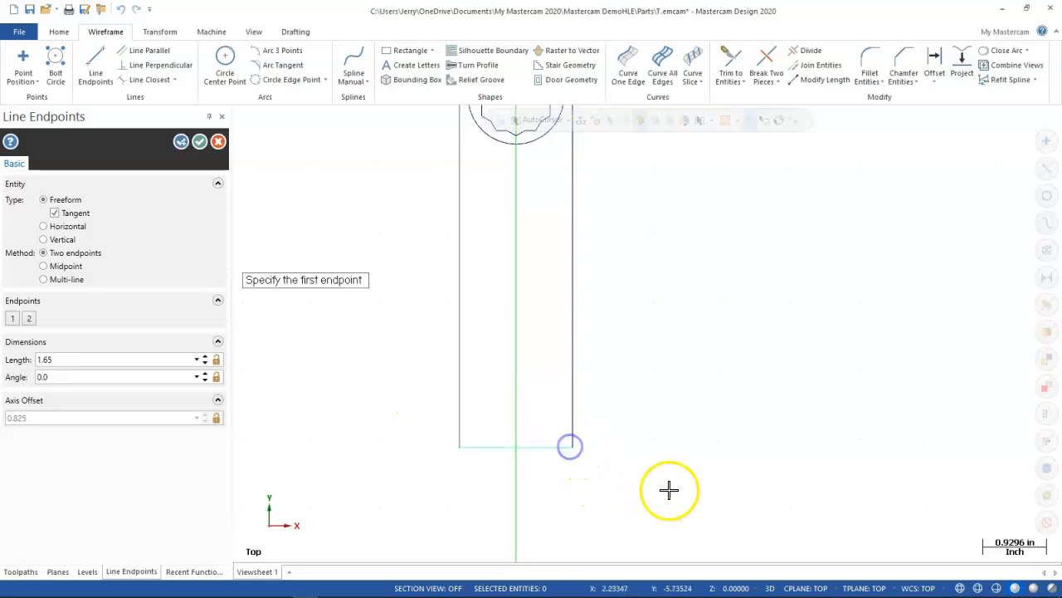
pyautogui.click(199, 141)
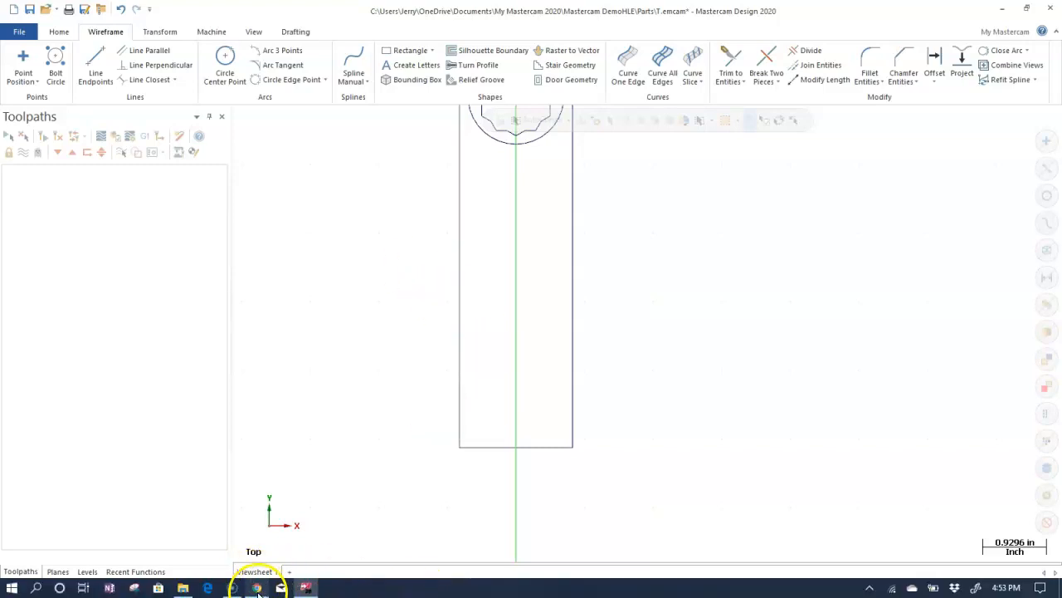
# Switch to the browser to examine the handle and slot dimensions on the Tutorial #2 drawing, then return to Mastercam.
pyautogui.click(253, 588)
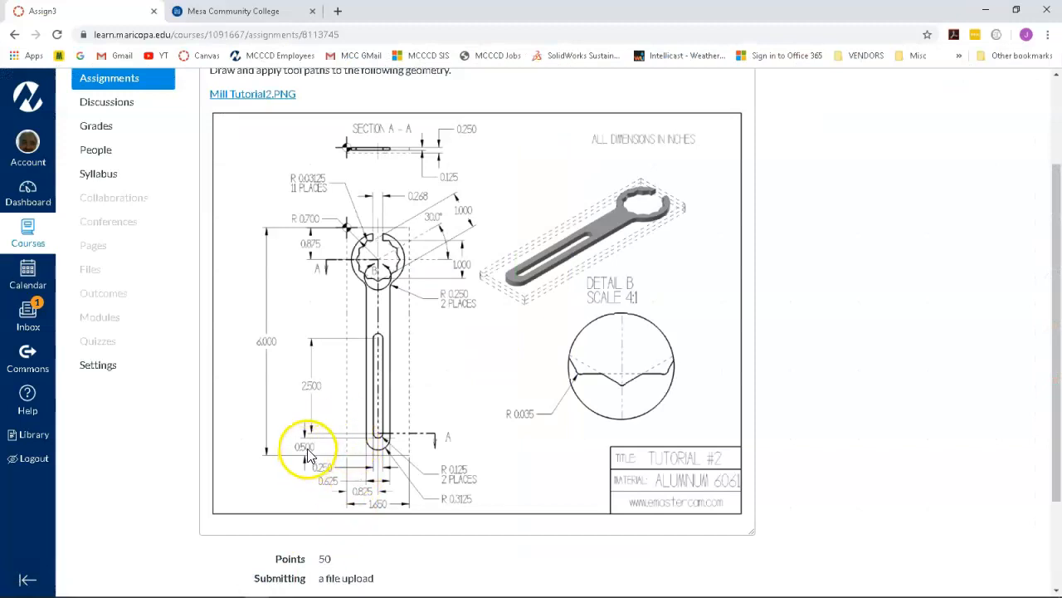
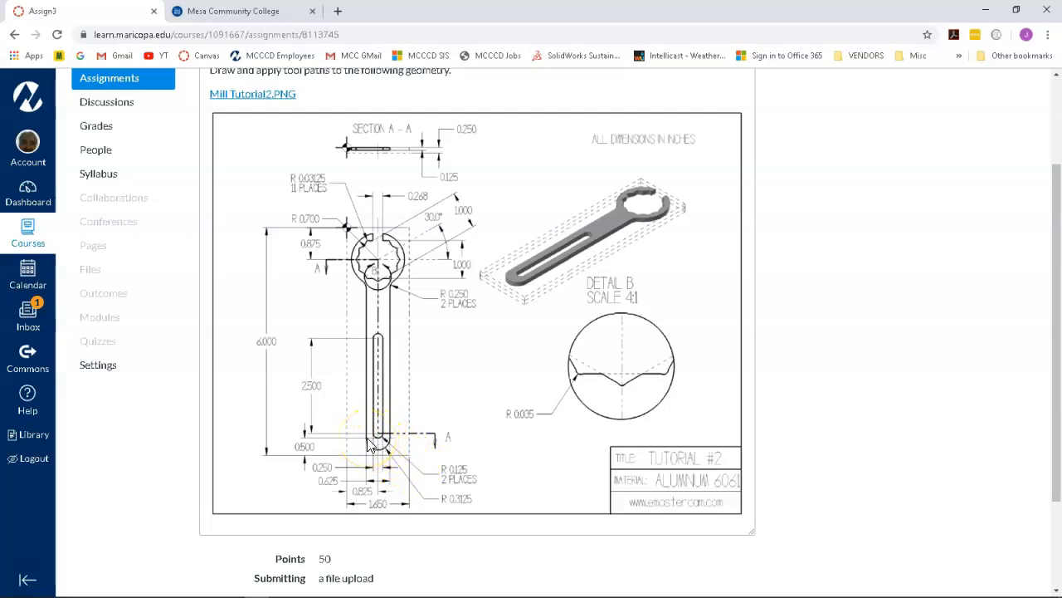
pyautogui.click(378, 442)
pyautogui.click(297, 587)
pyautogui.moveTo(306, 588)
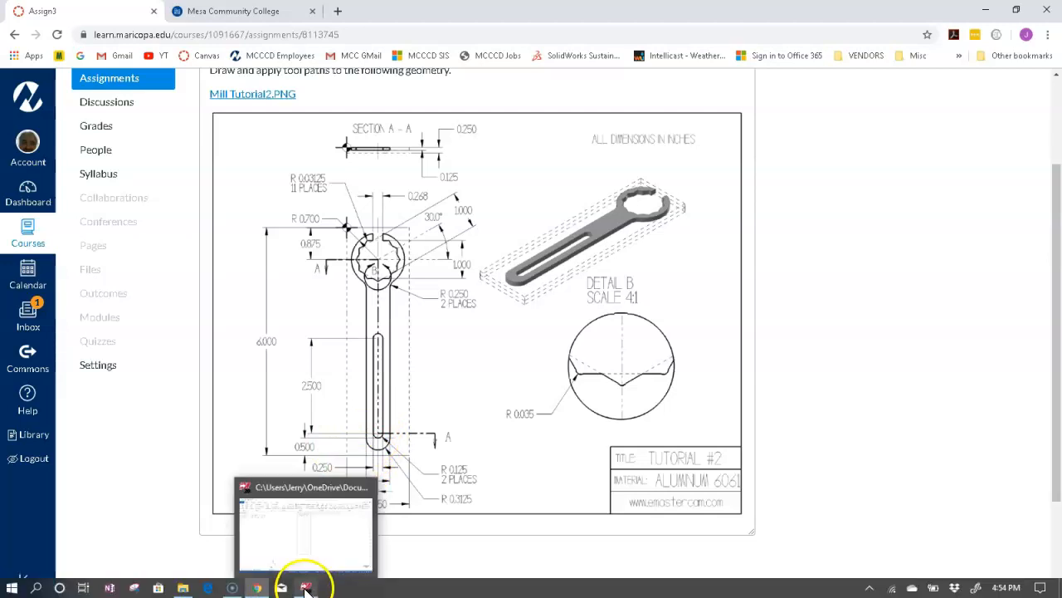
pyautogui.click(304, 589)
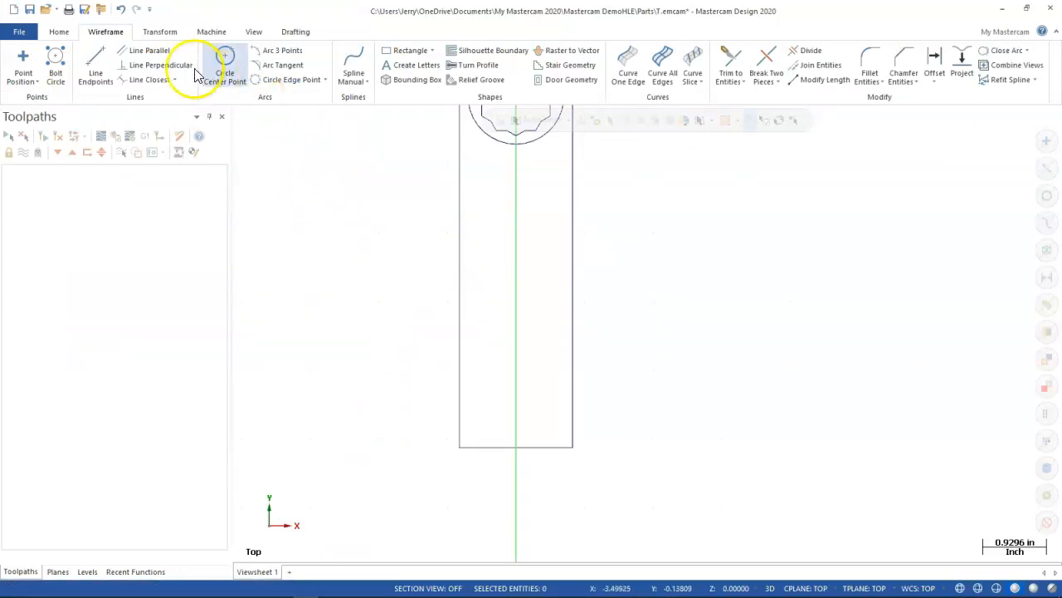
# Copy the outline's lower horizontal line once with Translate, using a Y delta of 0.5.
pyautogui.click(160, 32)
pyautogui.click(53, 64)
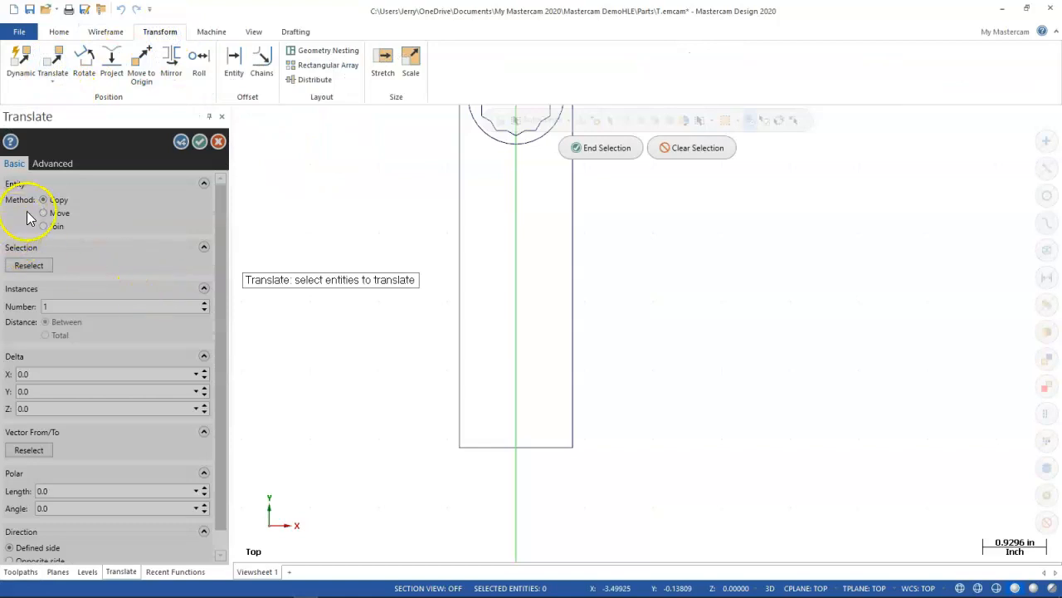
pyautogui.click(81, 306)
pyautogui.click(485, 447)
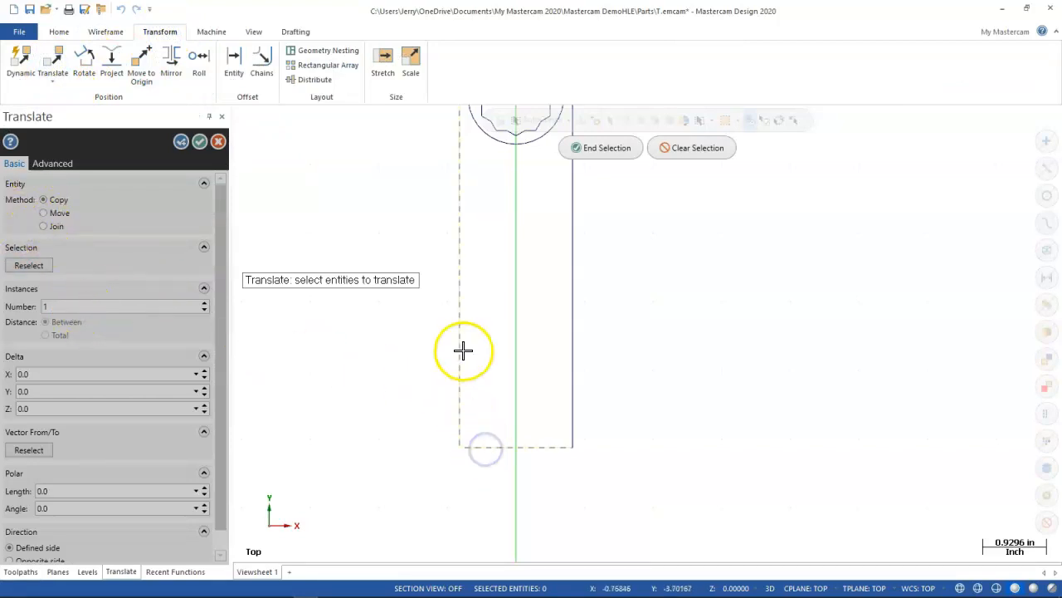
pyautogui.click(584, 148)
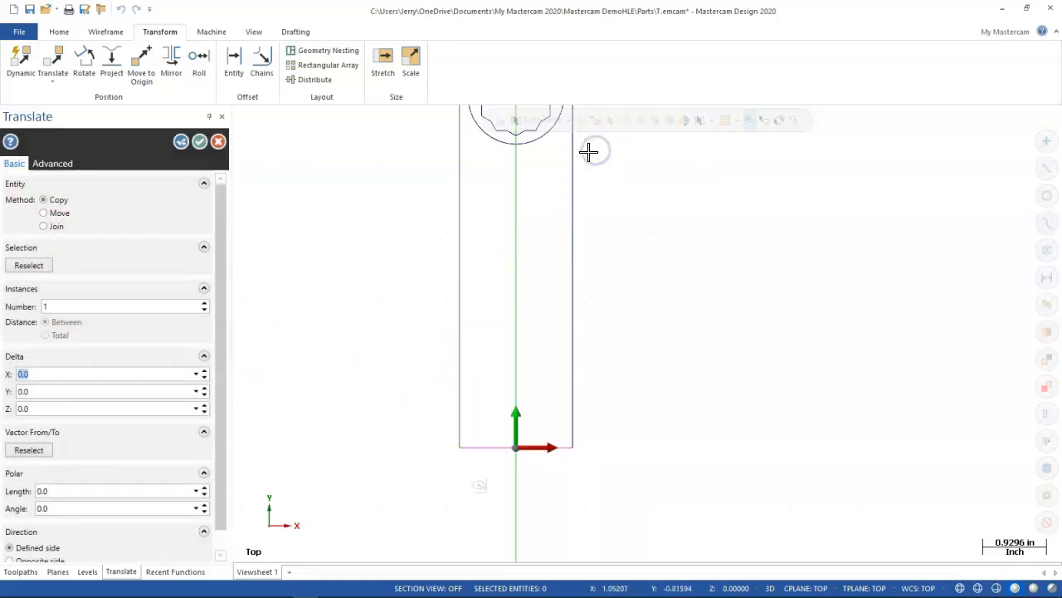
pyautogui.click(45, 391)
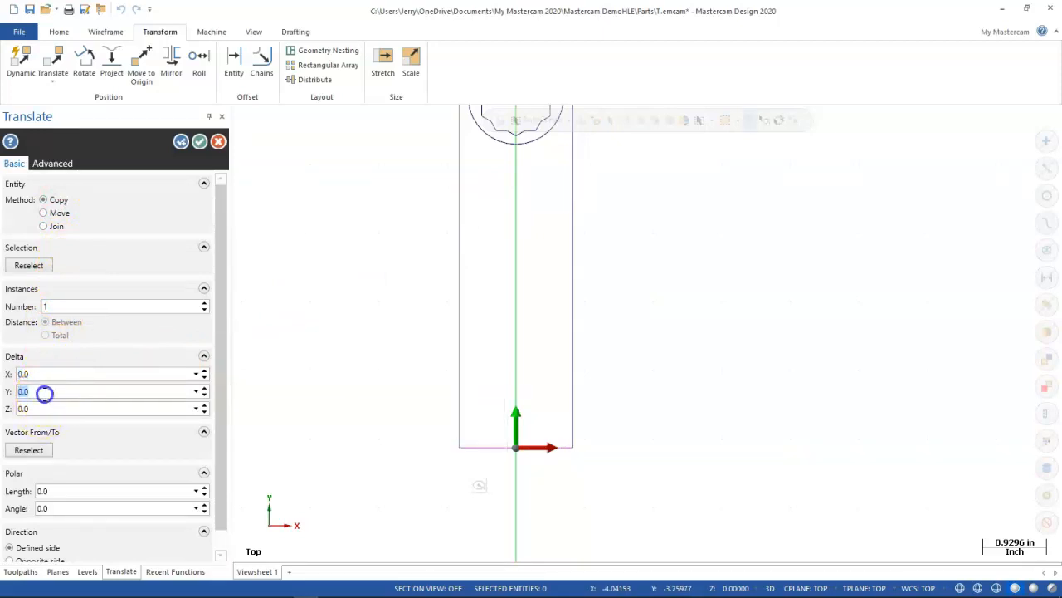
pyautogui.click(47, 392)
pyautogui.write('5')
pyautogui.press('Tab')
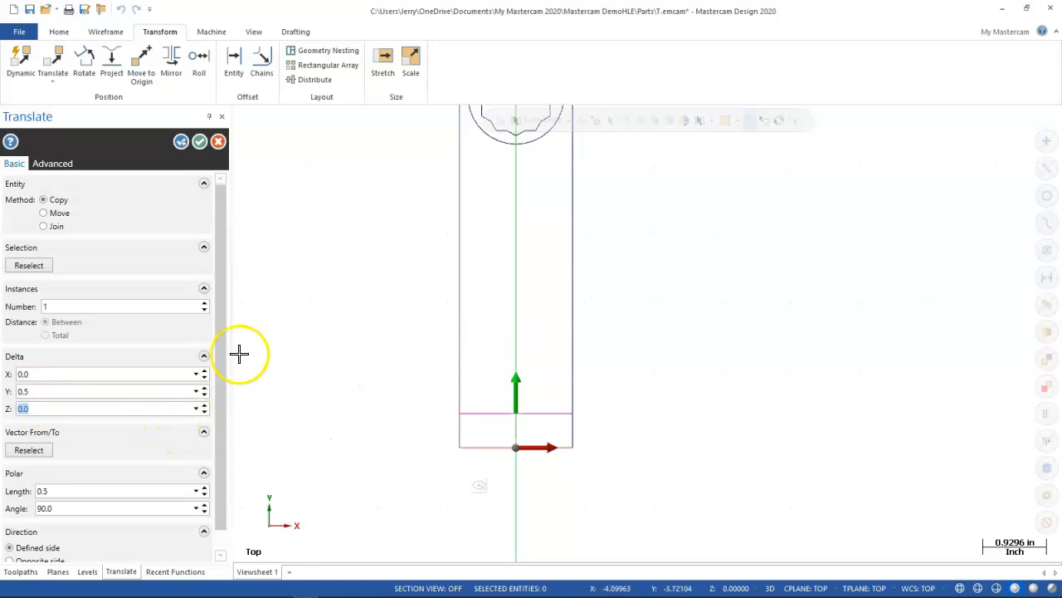
pyautogui.click(200, 143)
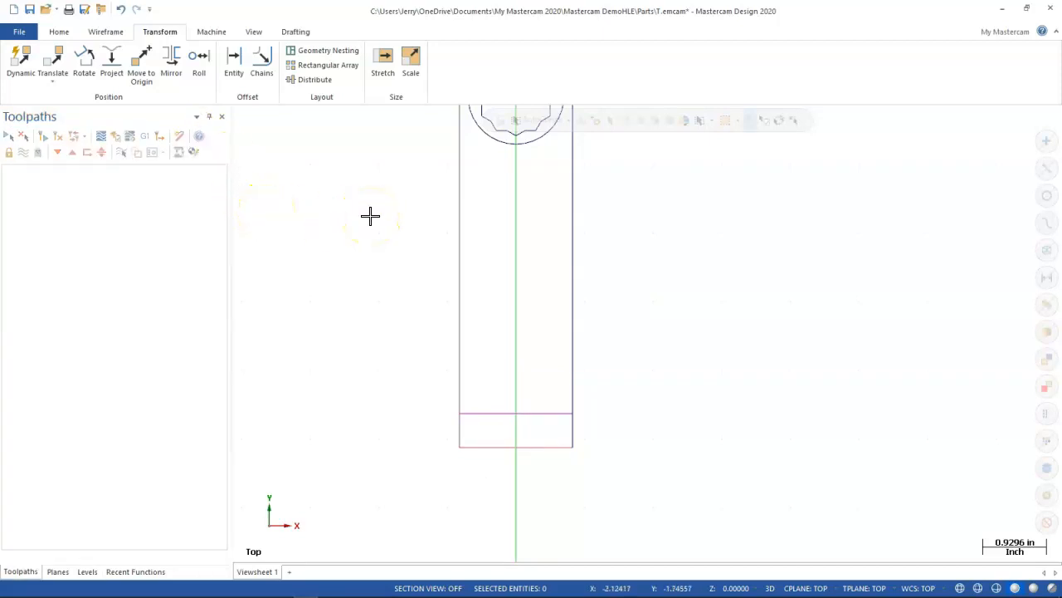
pyautogui.click(105, 32)
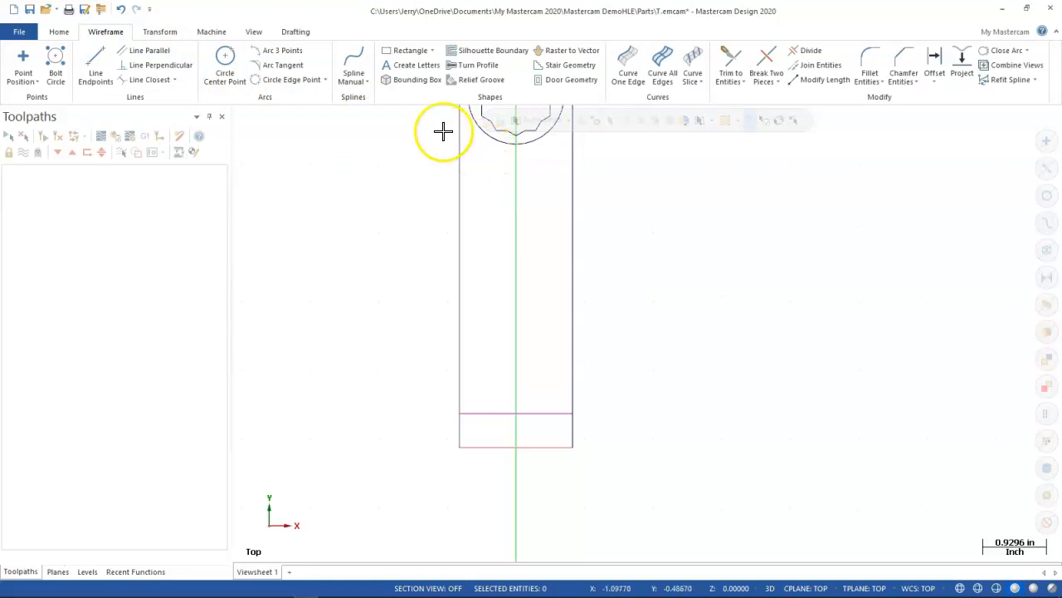
pyautogui.click(427, 53)
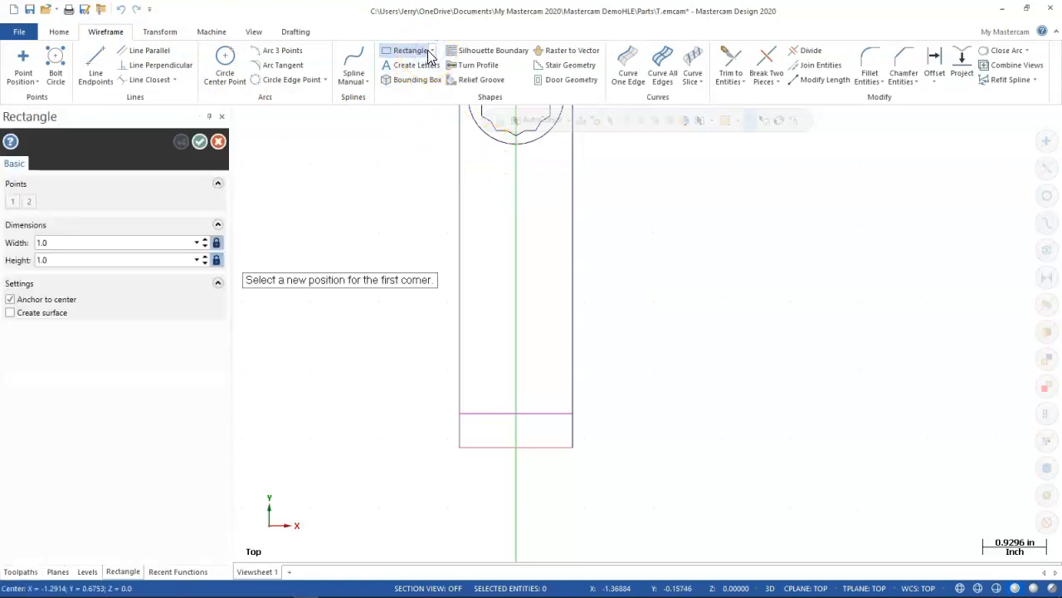
pyautogui.click(434, 52)
pyautogui.click(218, 141)
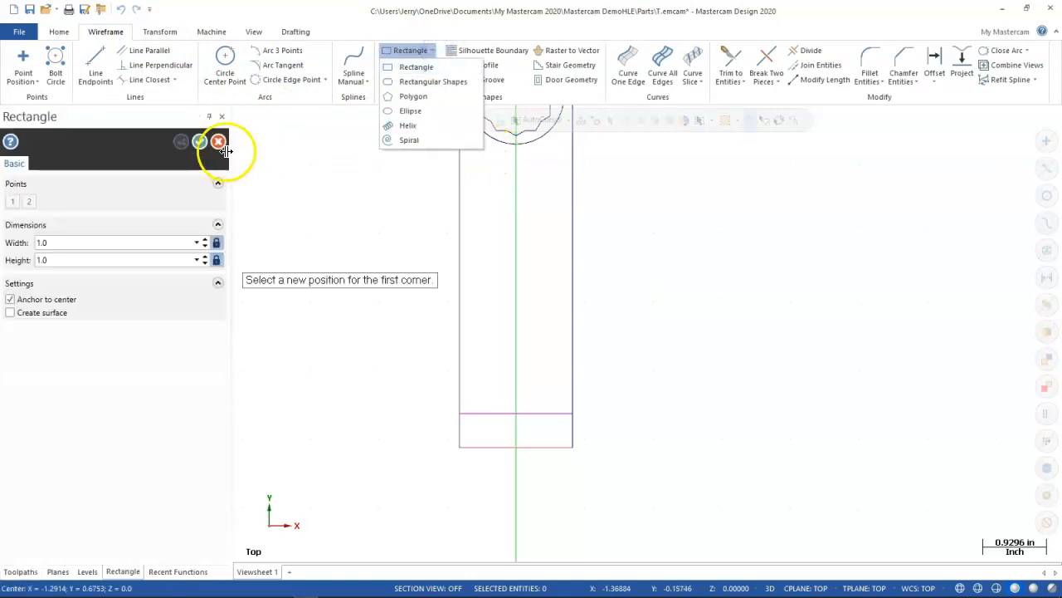
# Start an obround rectangular shape with its bottom-center origin where the 0.5-inch offset line crosses the vertical centerline.
pyautogui.click(432, 51)
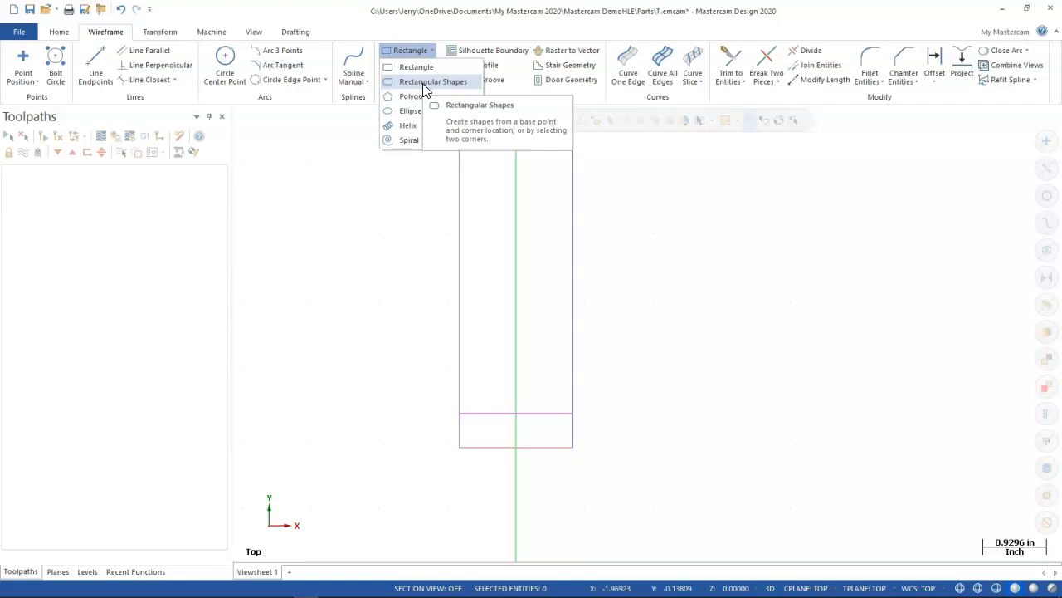
pyautogui.click(425, 86)
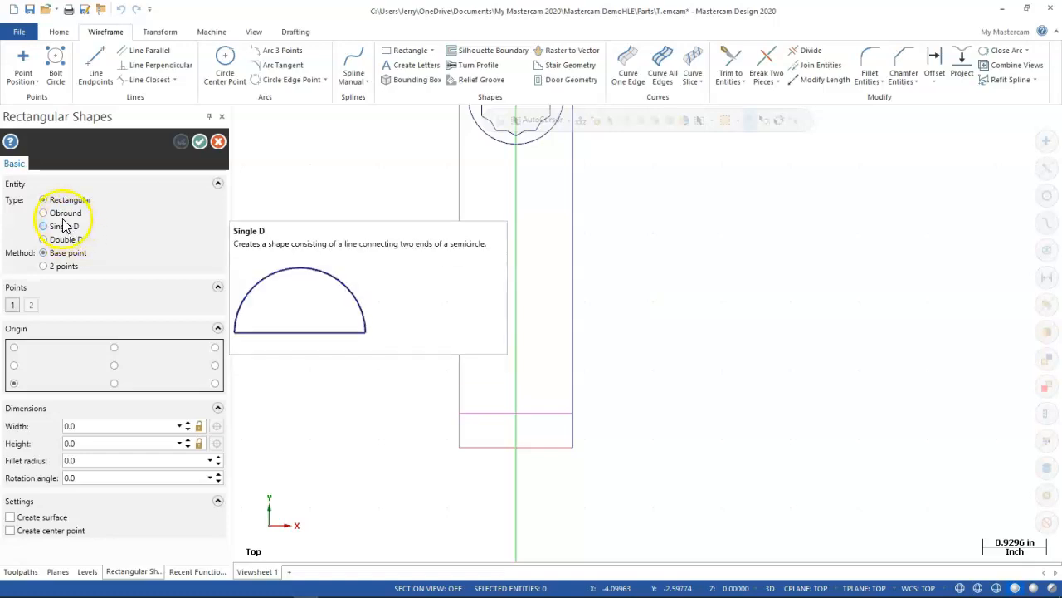
pyautogui.click(43, 213)
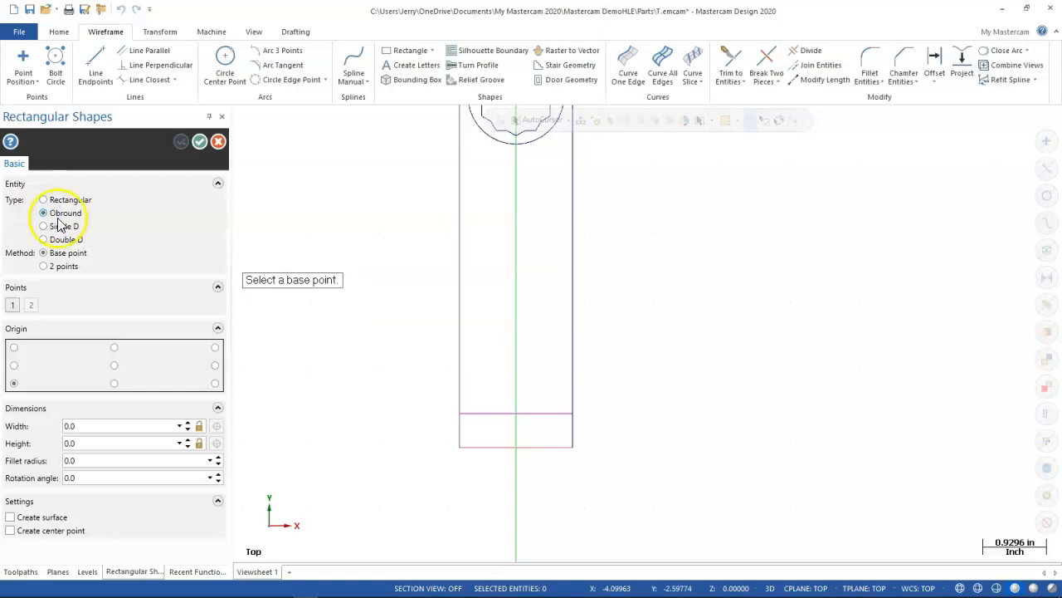
pyautogui.click(515, 414)
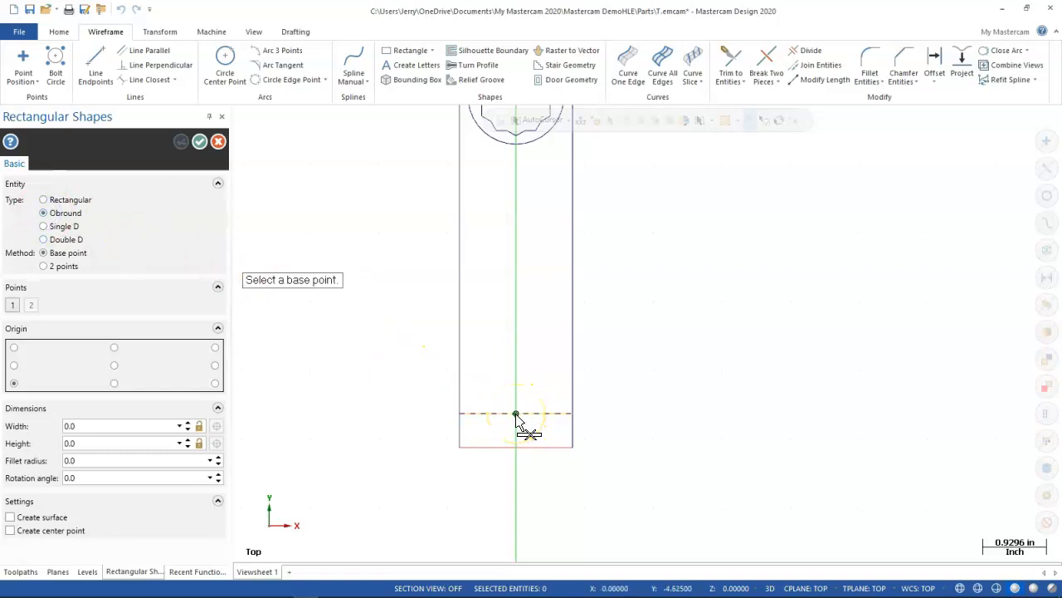
pyautogui.click(515, 413)
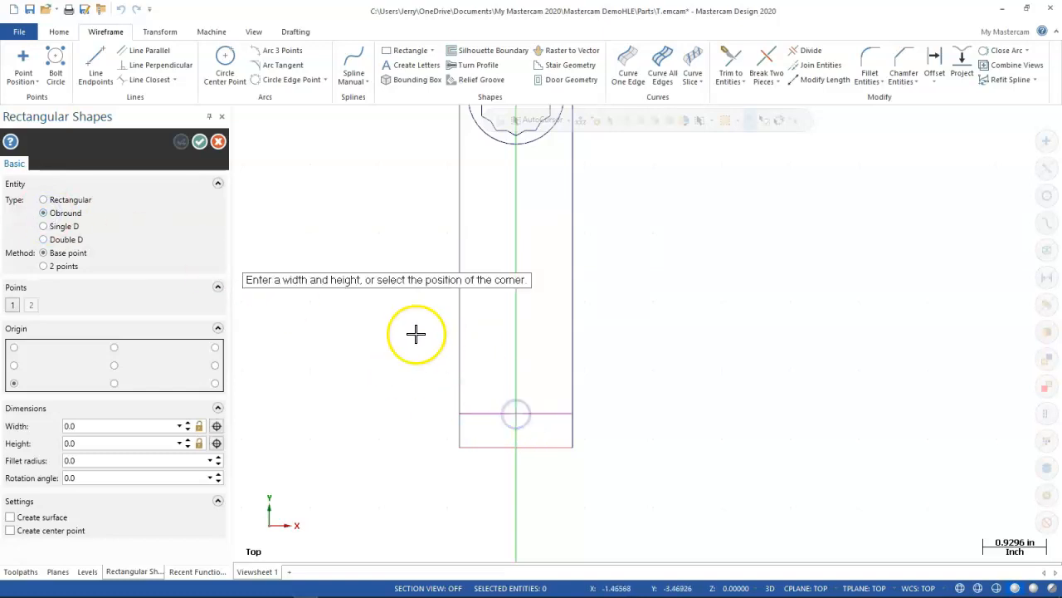
pyautogui.click(115, 385)
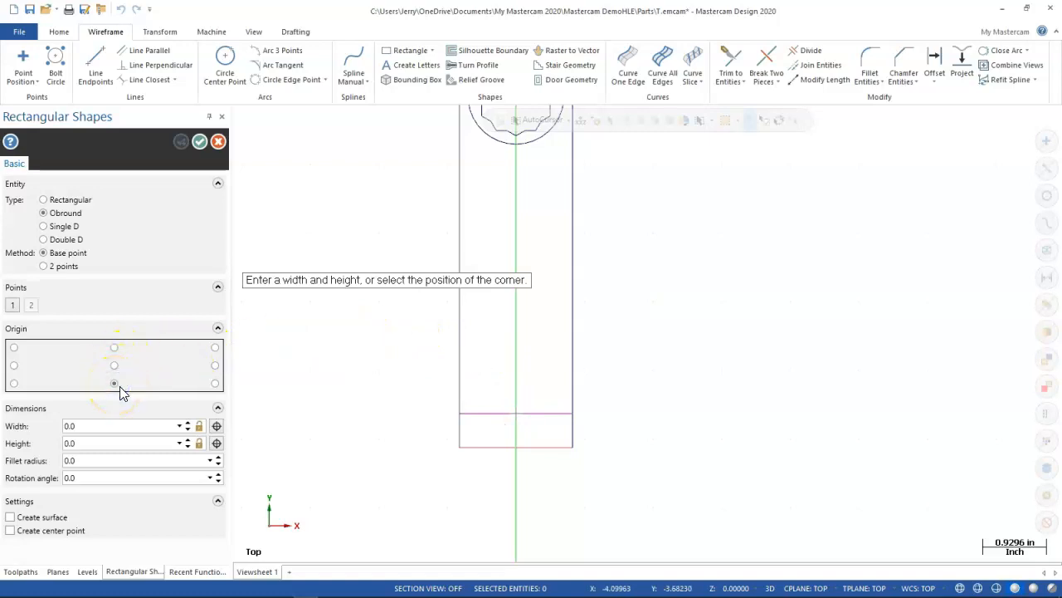
# Set the obround slot's width to 0.25, locked, and its height to 2.5, and create the slot.
pyautogui.click(104, 430)
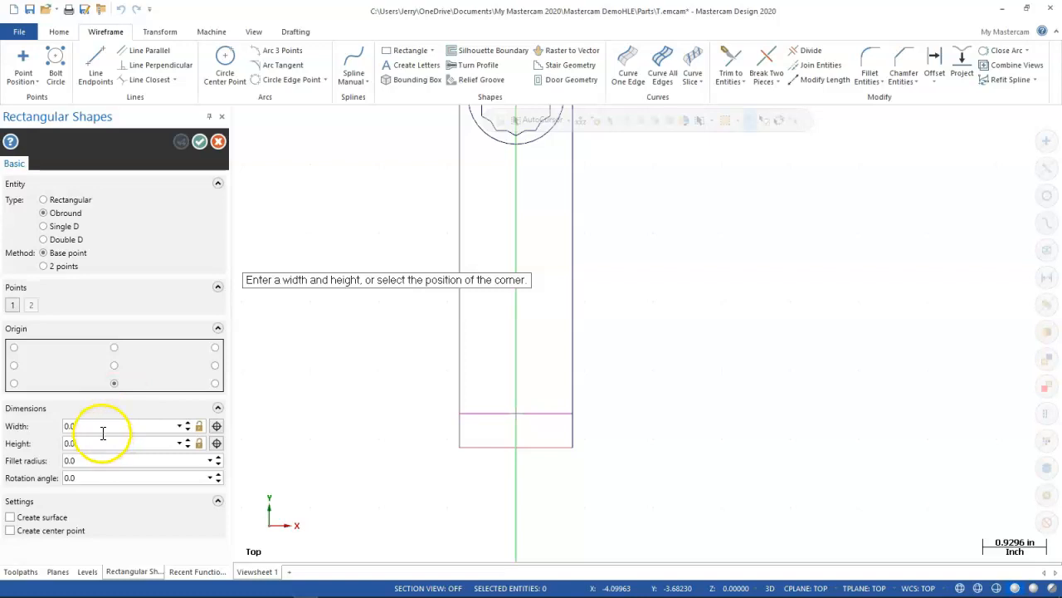
pyautogui.click(113, 425)
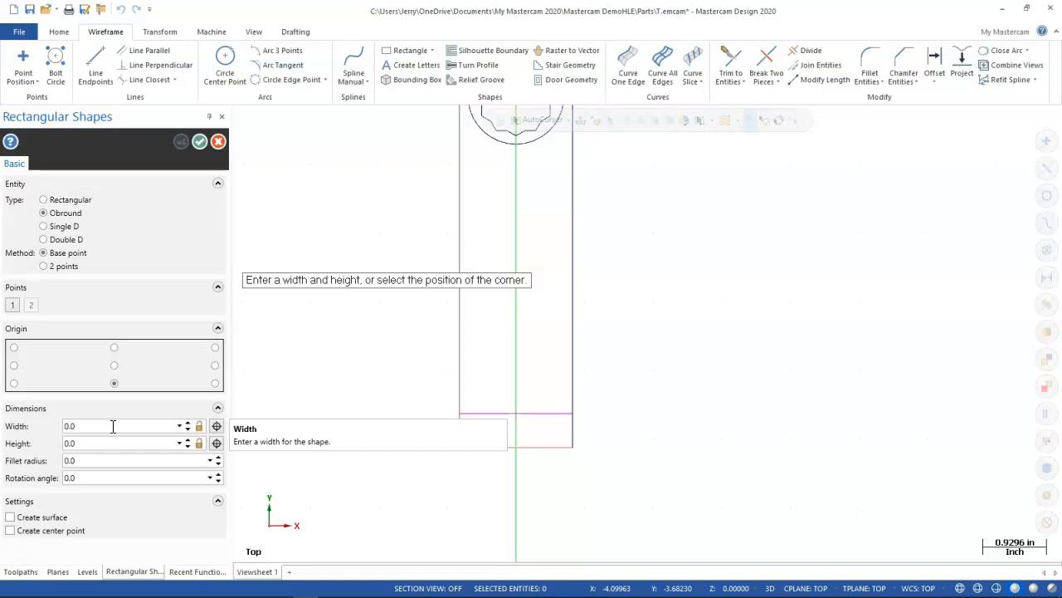
pyautogui.click(112, 426)
pyautogui.click(113, 425)
pyautogui.click(112, 425)
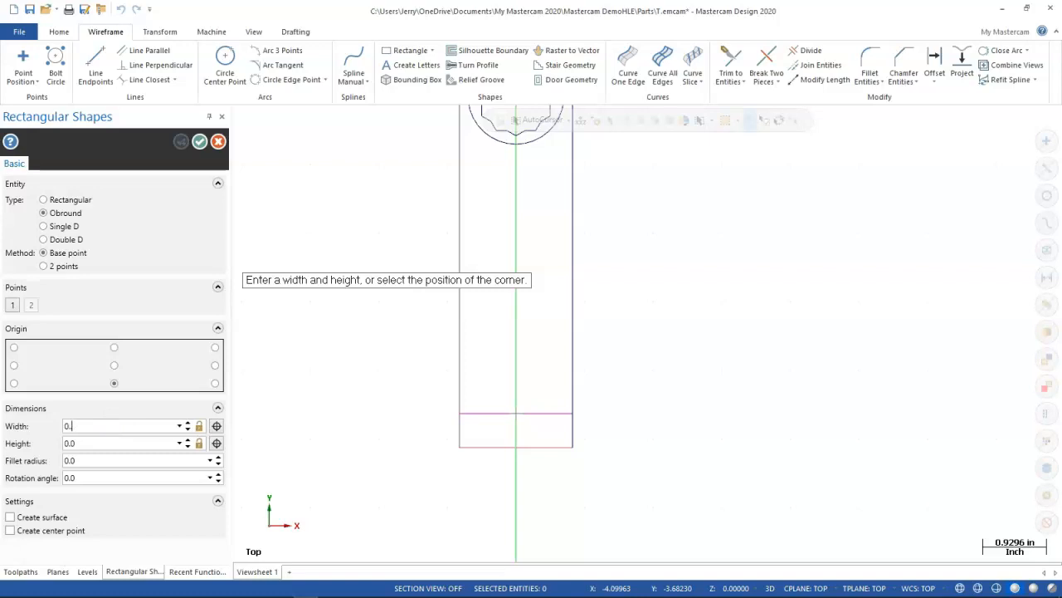
pyautogui.write('5')
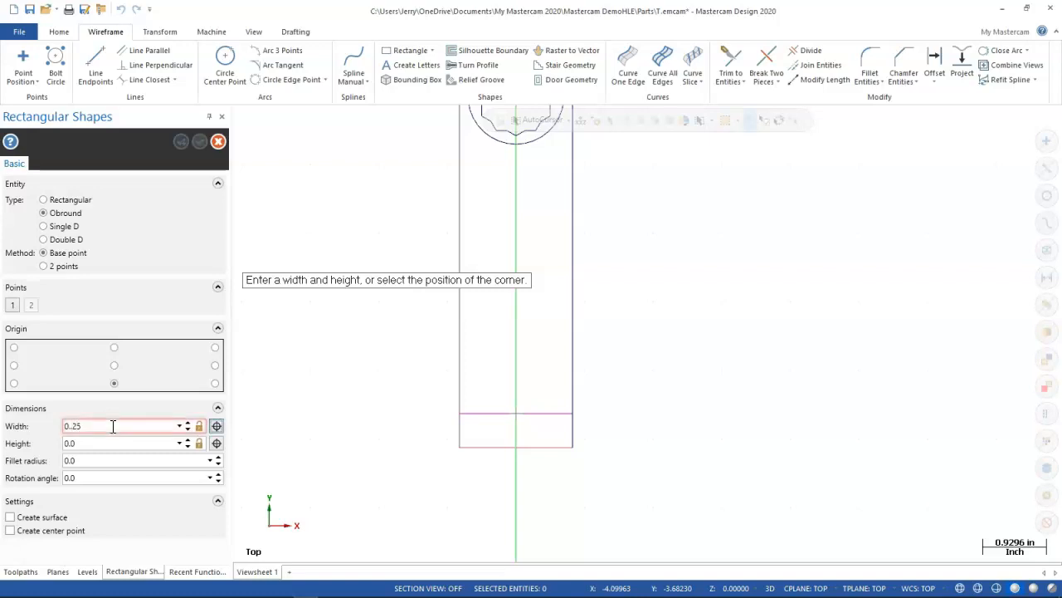
pyautogui.doubleClick(72, 427)
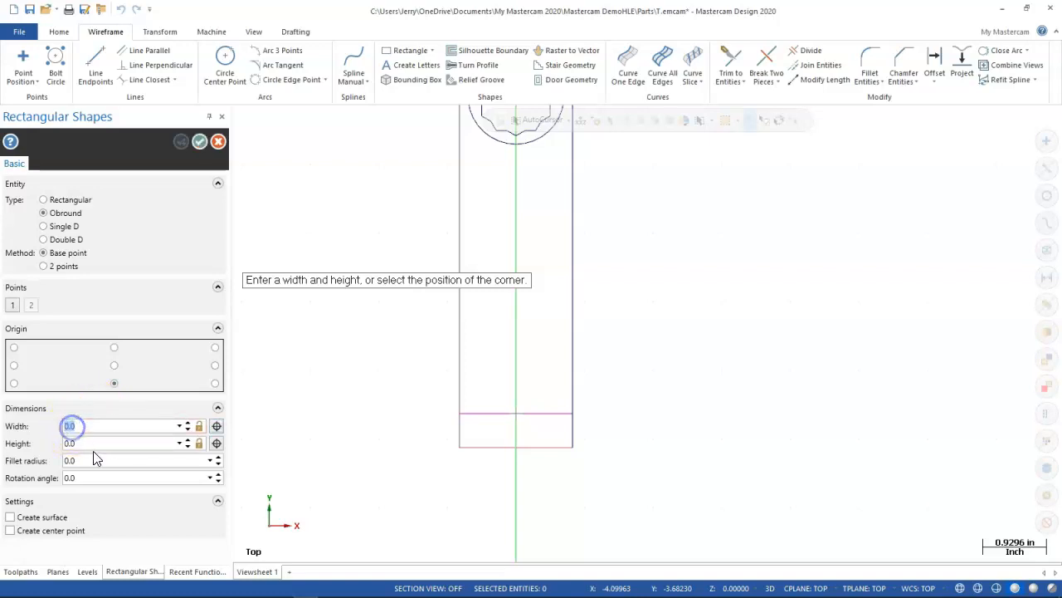
pyautogui.write('25')
pyautogui.press('Tab')
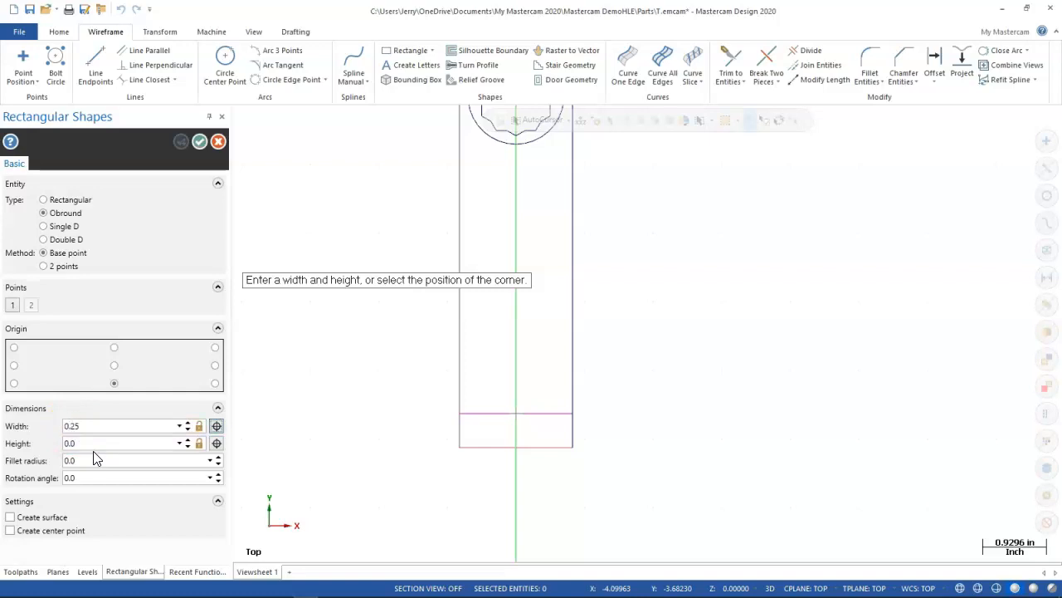
pyautogui.click(199, 428)
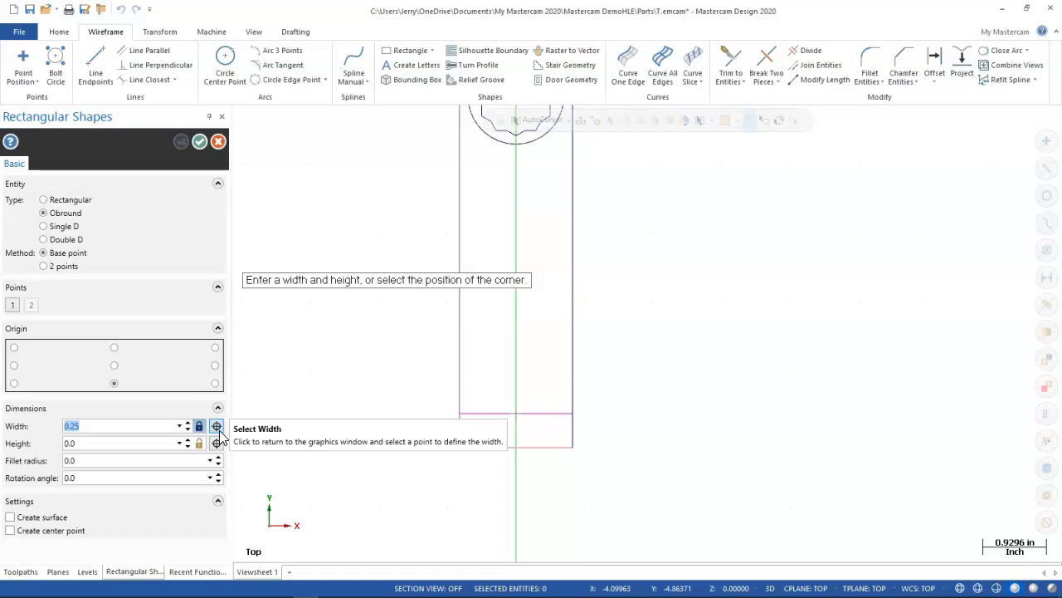
pyautogui.click(88, 444)
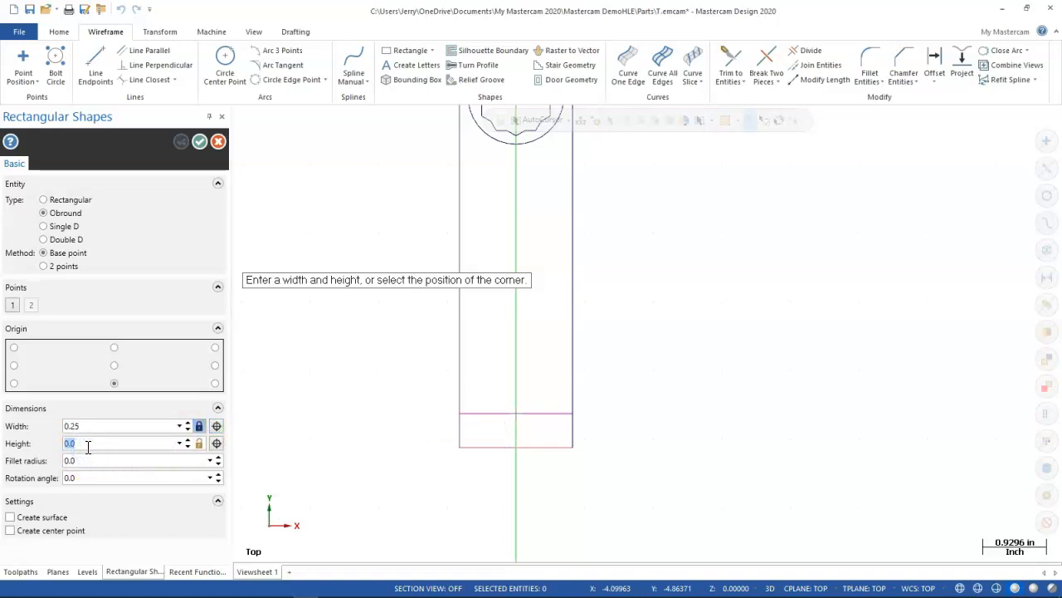
pyautogui.write('2.5')
pyautogui.press('Return')
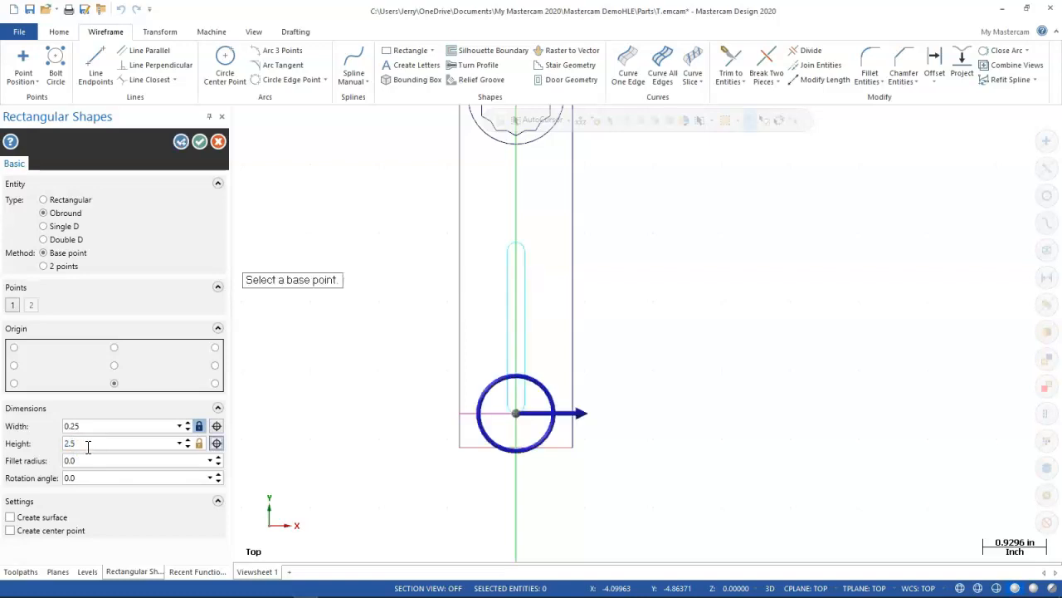
pyautogui.scroll(2, 516, 426)
pyautogui.scroll(1, 517, 426)
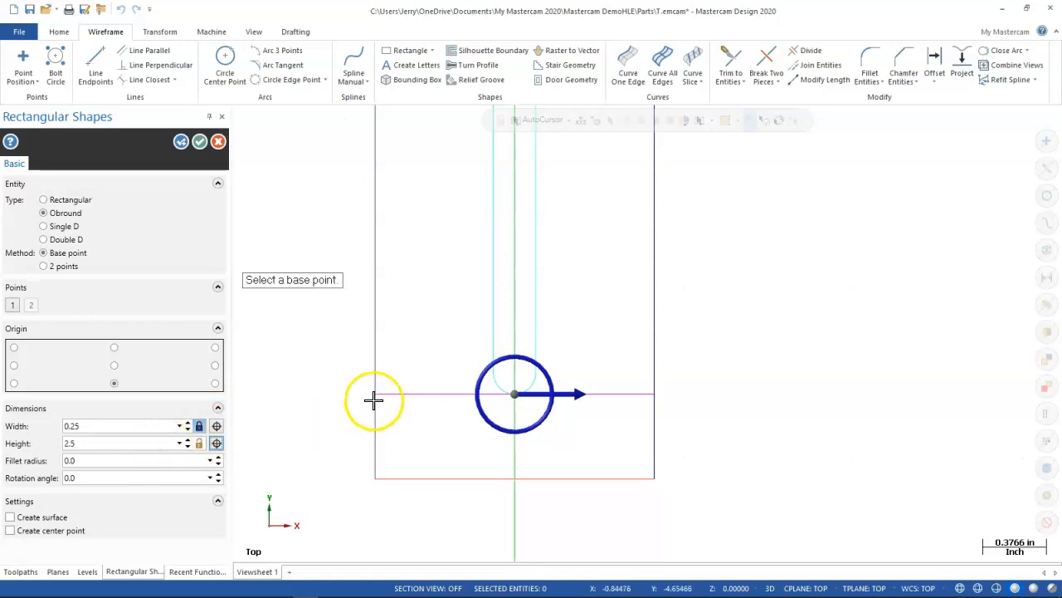
pyautogui.scroll(1, 373, 398)
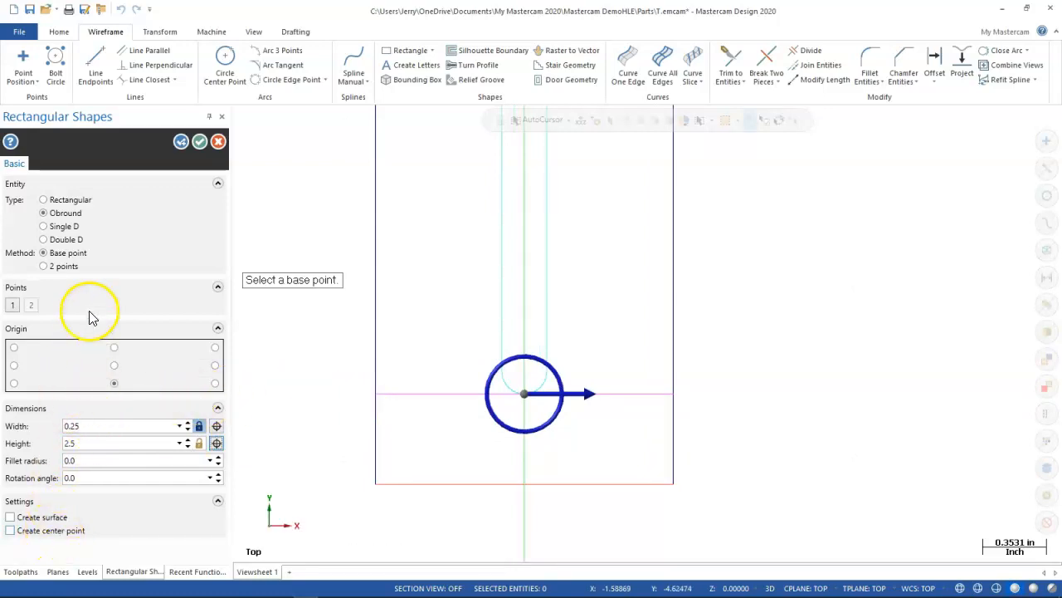
pyautogui.click(182, 142)
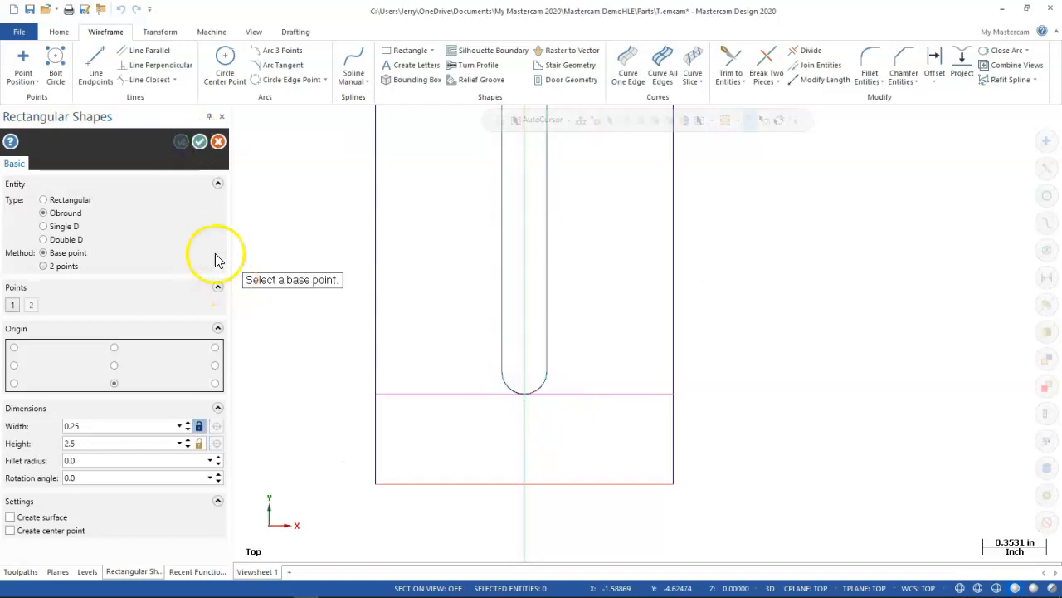
pyautogui.scroll(-2, 328, 240)
pyautogui.scroll(-1, 326, 240)
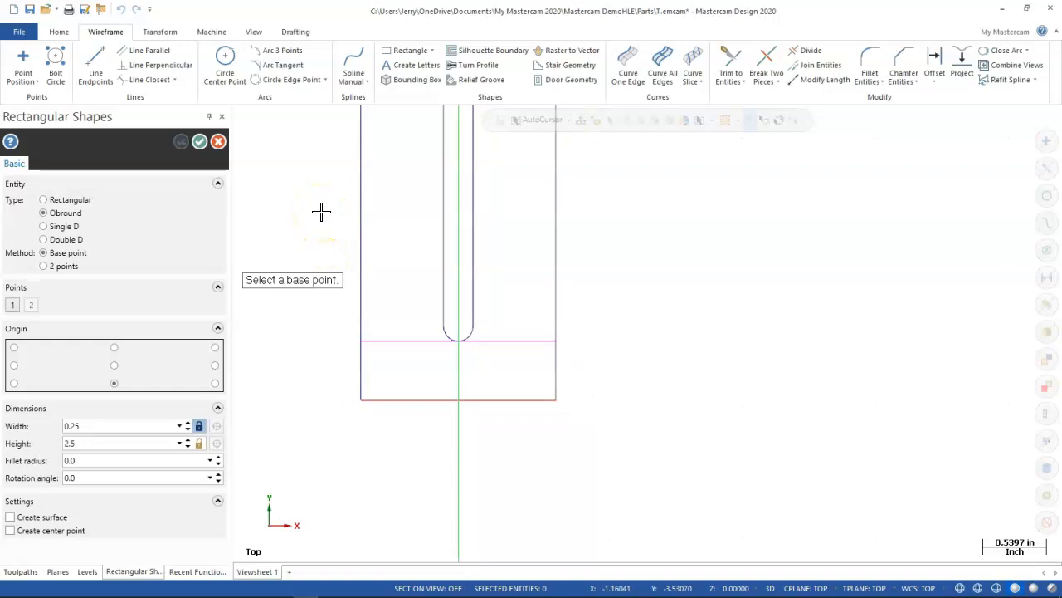
pyautogui.click(349, 236)
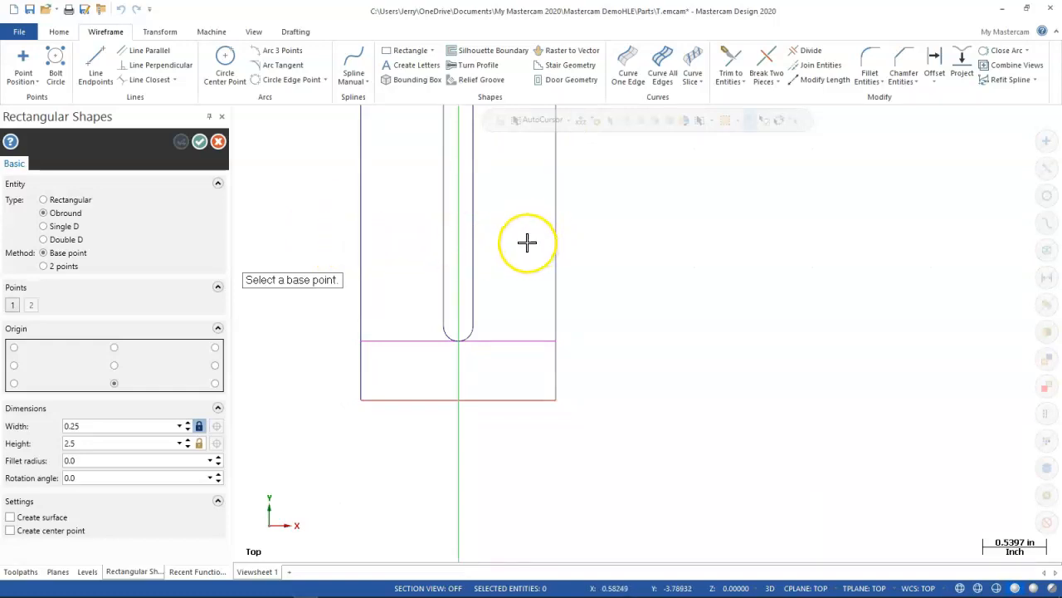
pyautogui.click(215, 314)
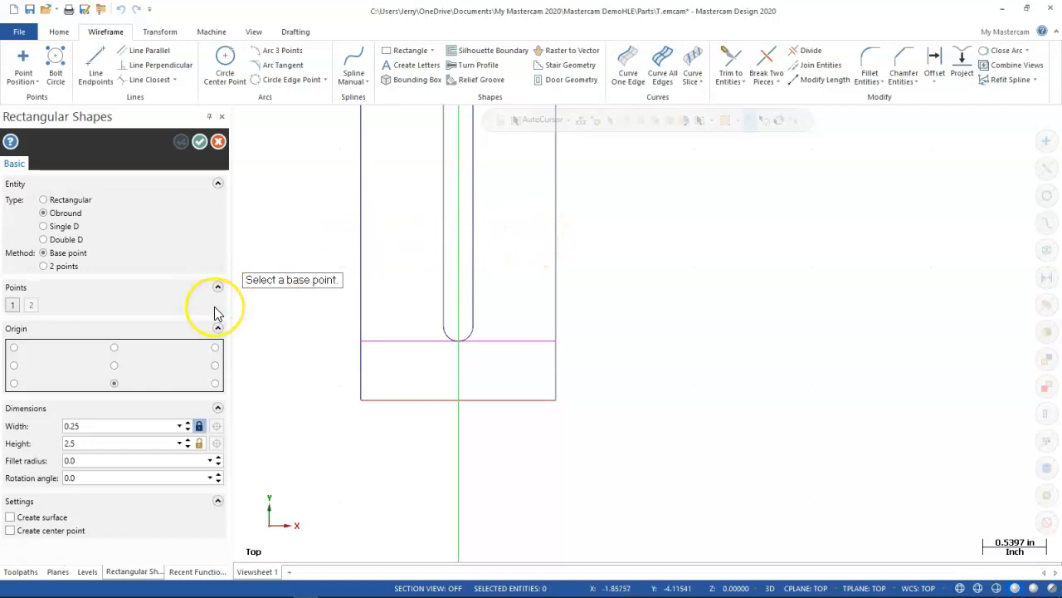
pyautogui.click(97, 428)
pyautogui.click(96, 428)
pyautogui.click(70, 429)
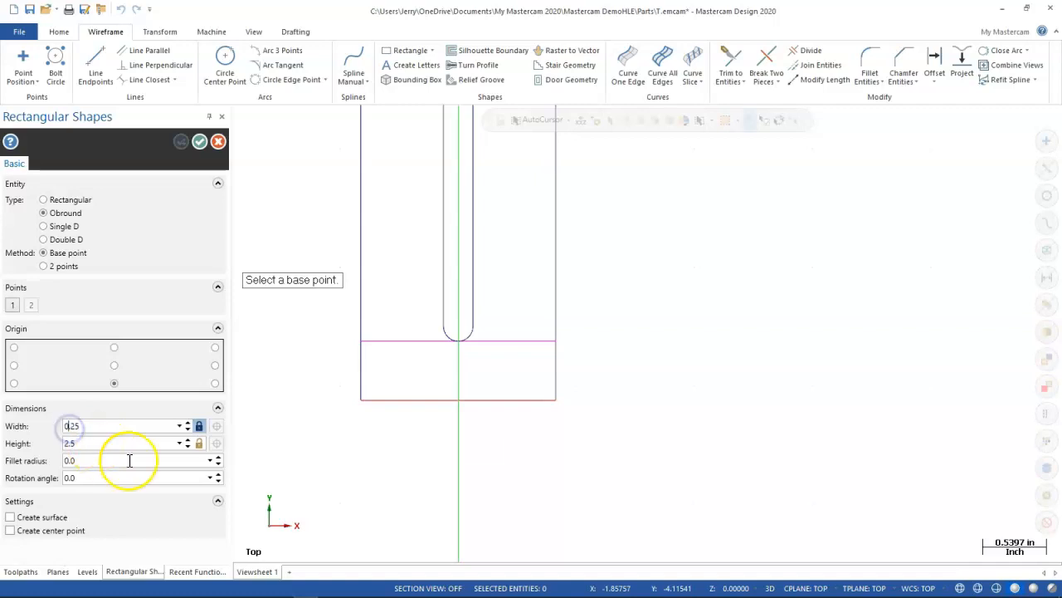
pyautogui.write('6')
pyautogui.press('Tab')
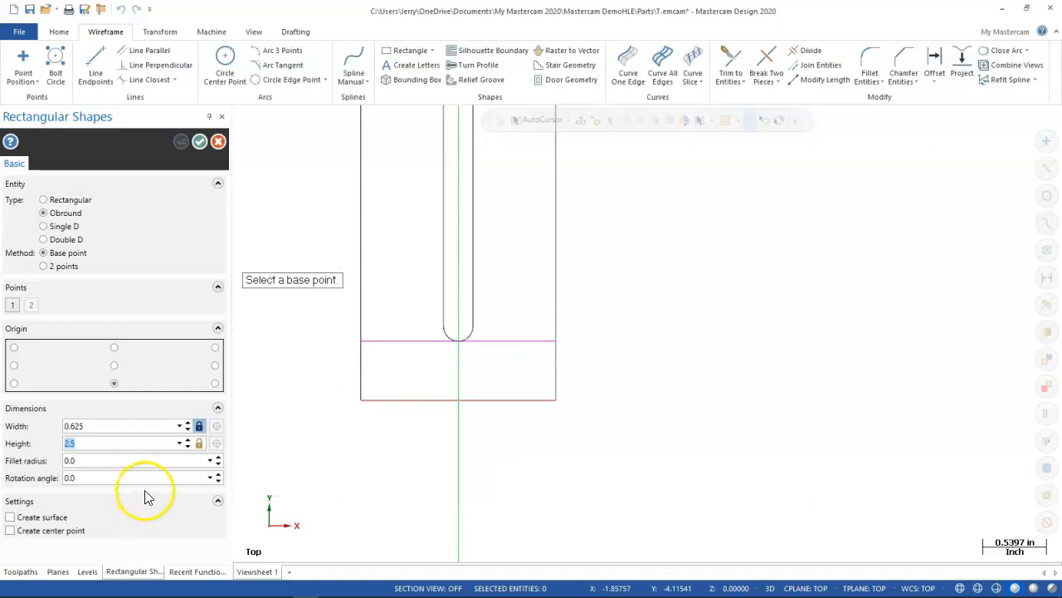
pyautogui.write('5')
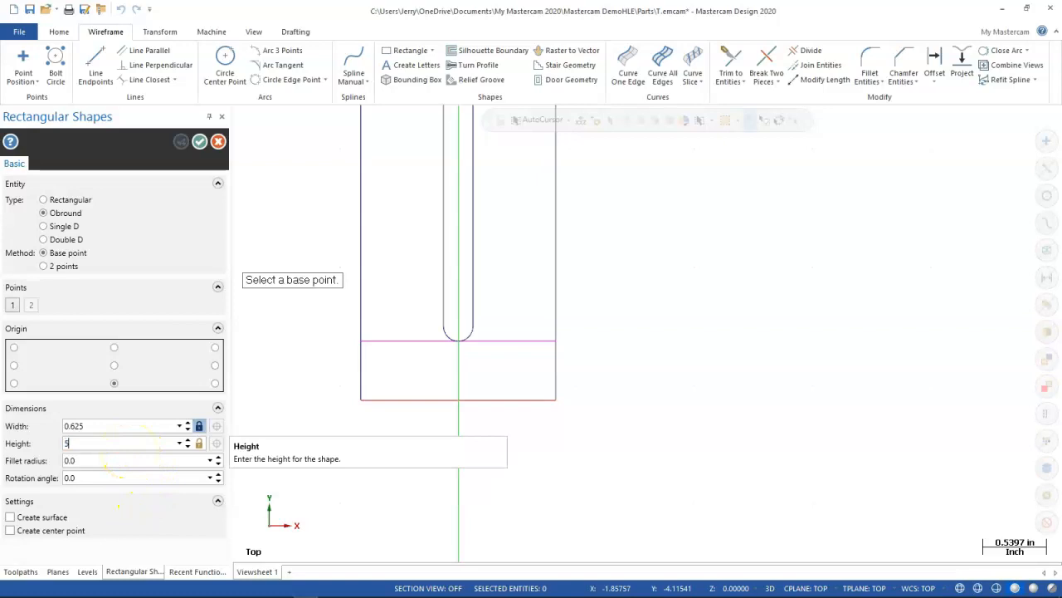
pyautogui.write('.5')
pyautogui.press('Tab')
pyautogui.scroll(-2, 351, 401)
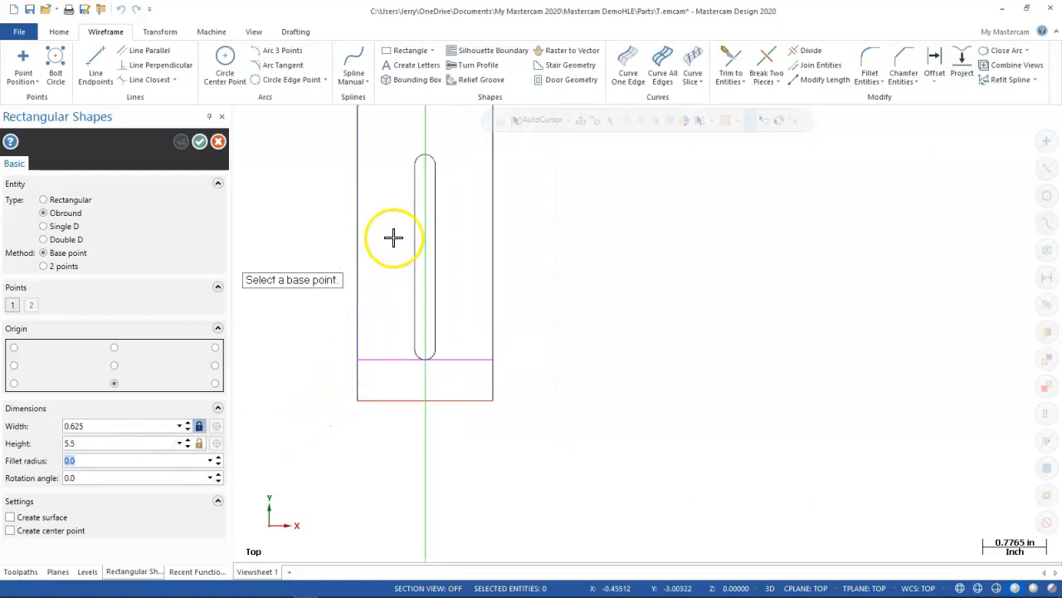
pyautogui.scroll(-3, 349, 199)
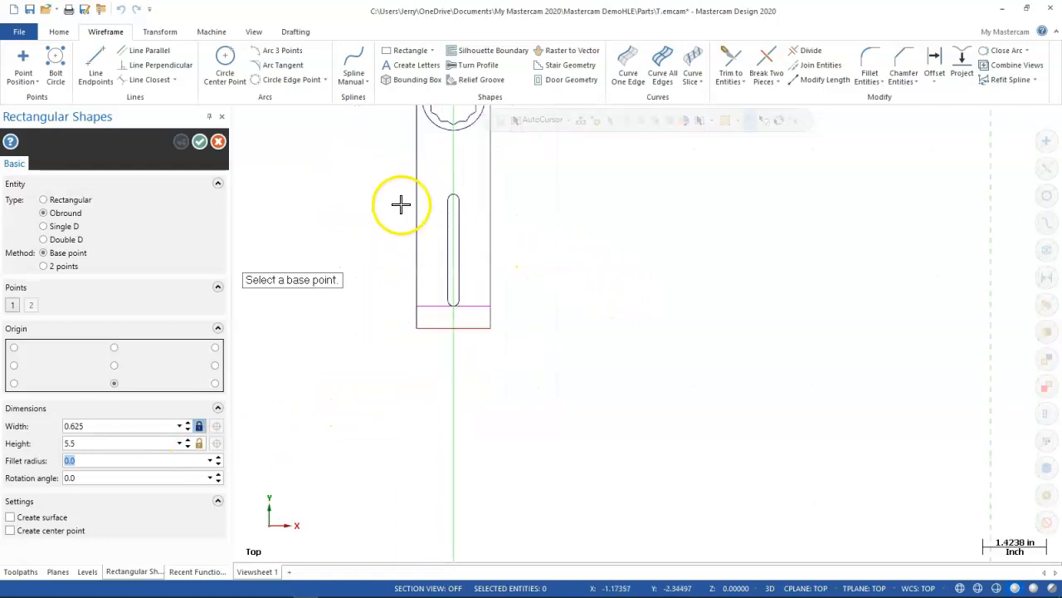
pyautogui.scroll(1, 401, 204)
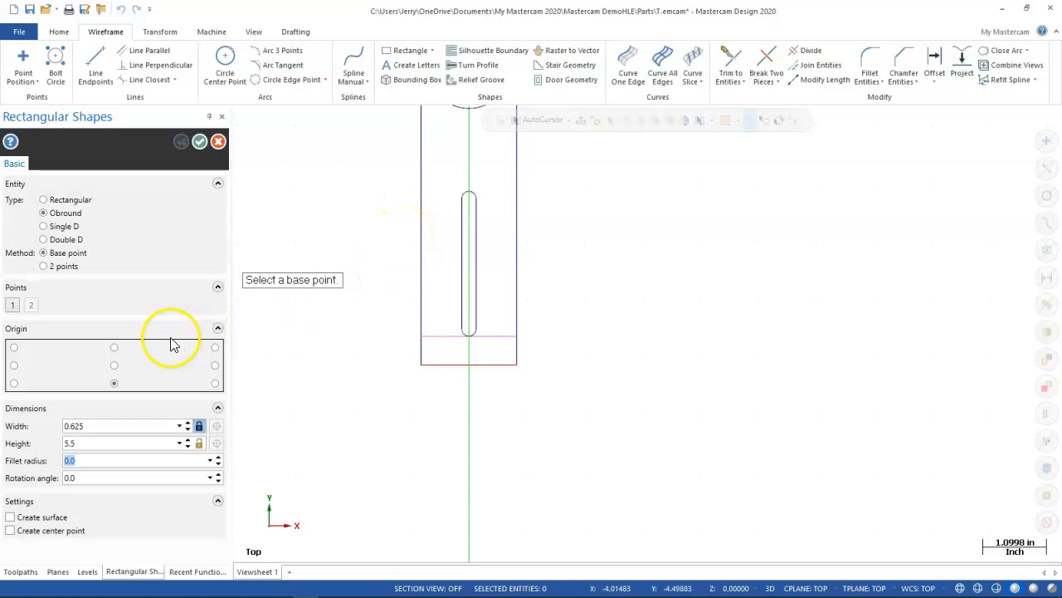
pyautogui.click(43, 266)
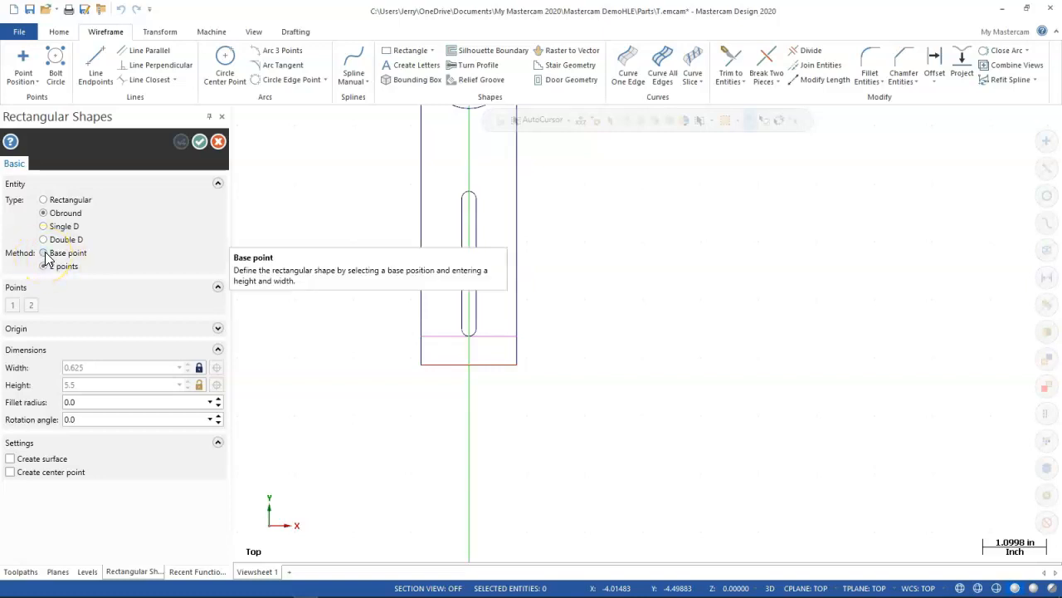
pyautogui.click(44, 253)
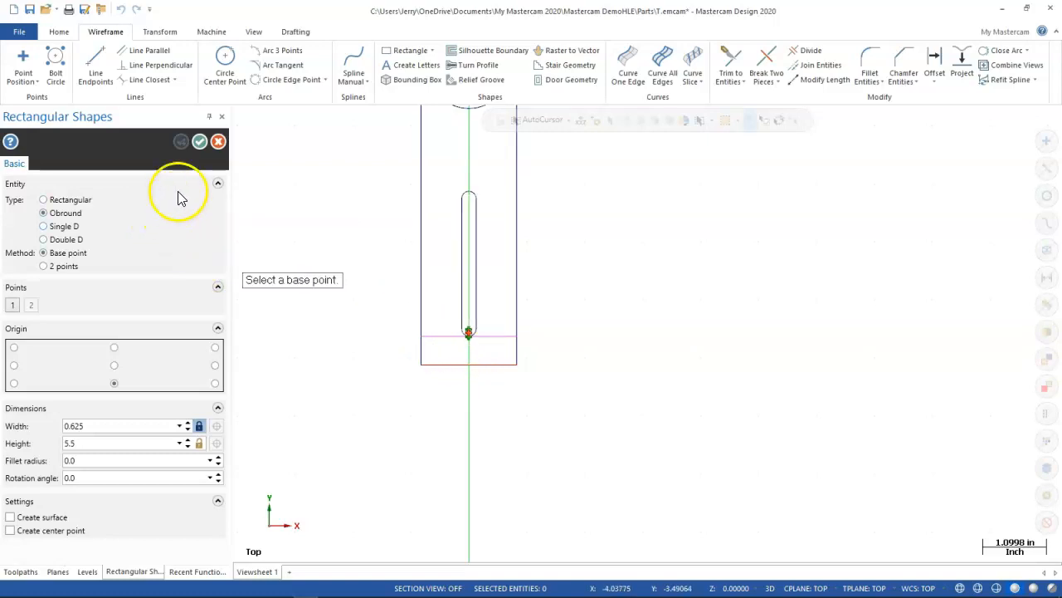
pyautogui.click(219, 144)
# Draw a center-point circle of radius 0.3125 centered where the offset line crosses the vertical centerline at the slot's lower end.
pyautogui.scroll(3, 469, 320)
pyautogui.scroll(2, 445, 330)
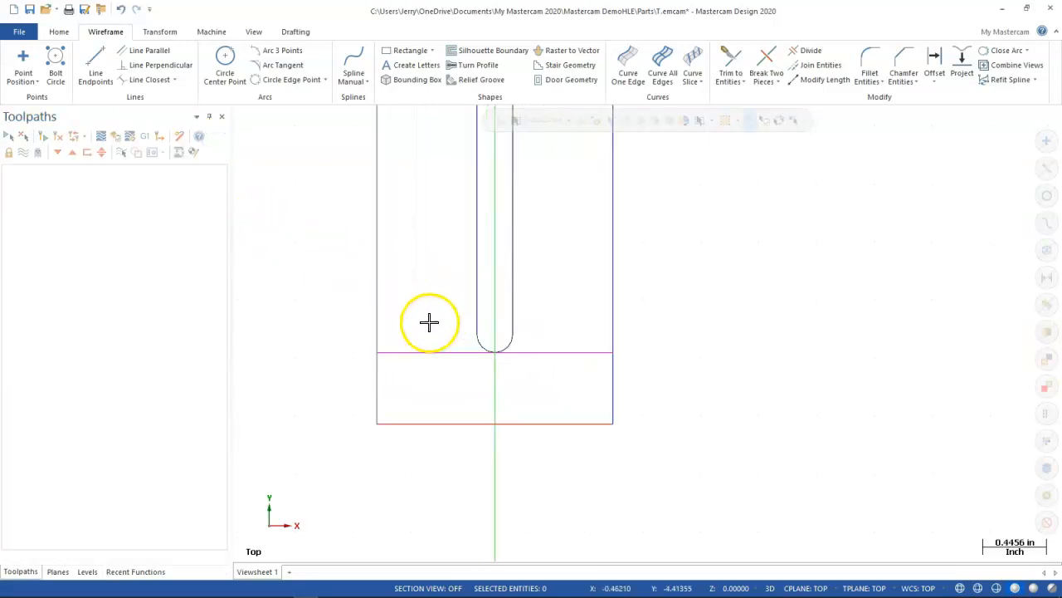
pyautogui.click(224, 62)
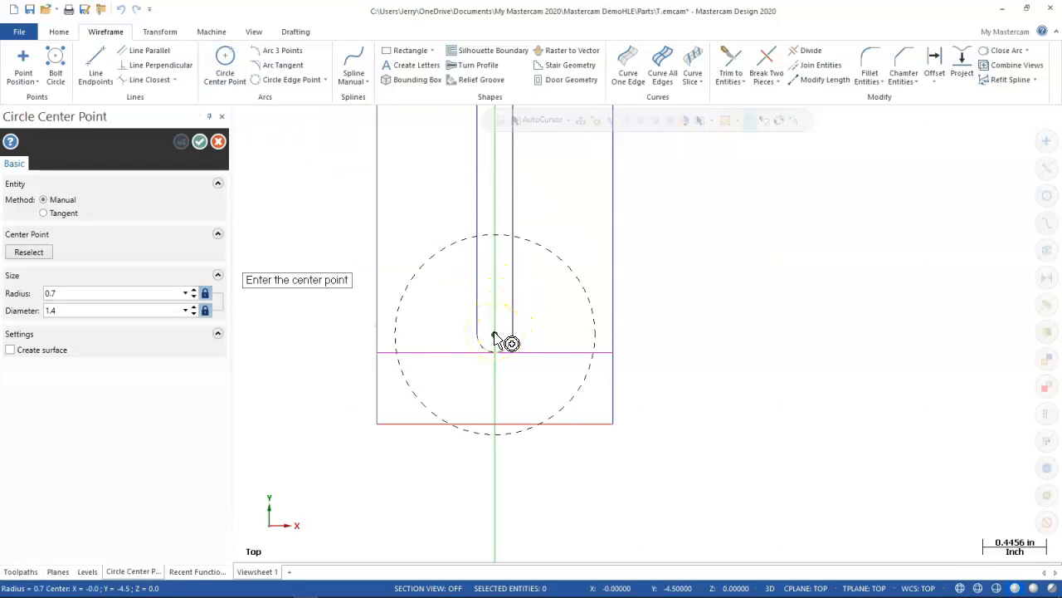
pyautogui.click(124, 297)
pyautogui.click(88, 293)
pyautogui.moveTo(62, 294); pyautogui.dragTo(25, 289)
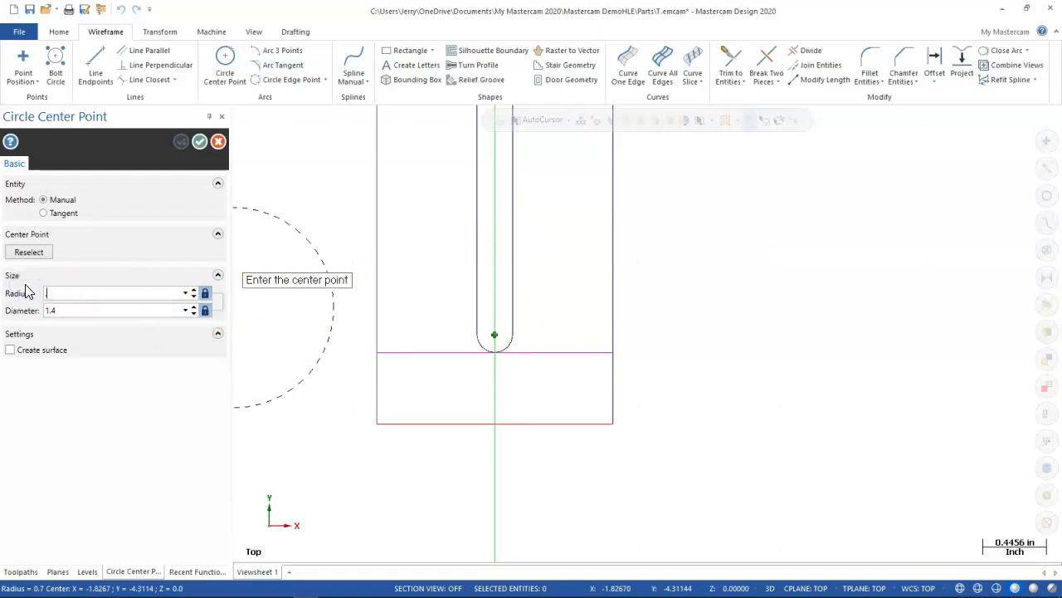
pyautogui.write('.3125')
pyautogui.press('Tab')
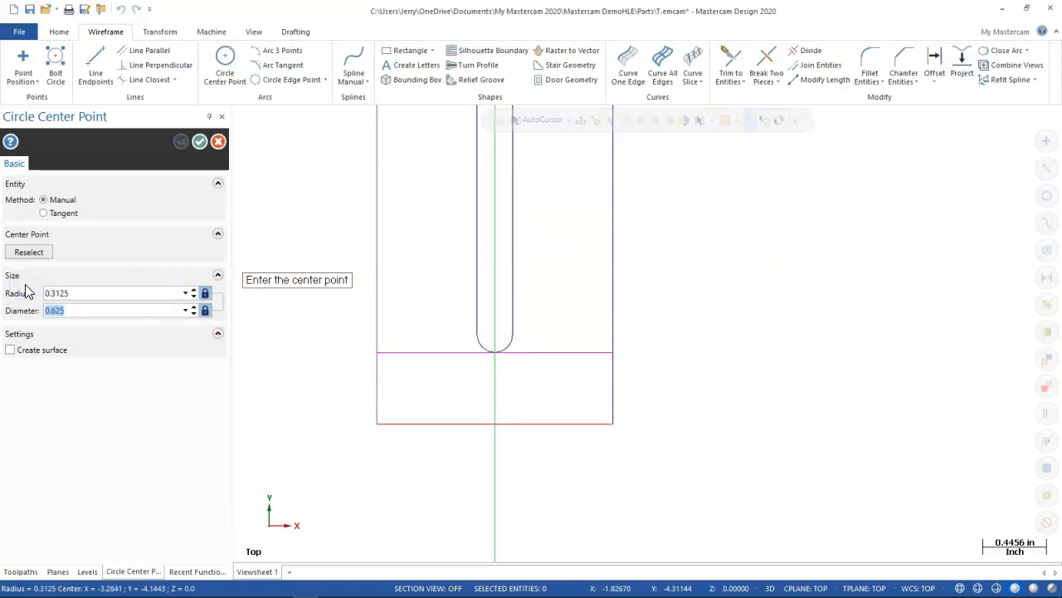
pyautogui.click(503, 354)
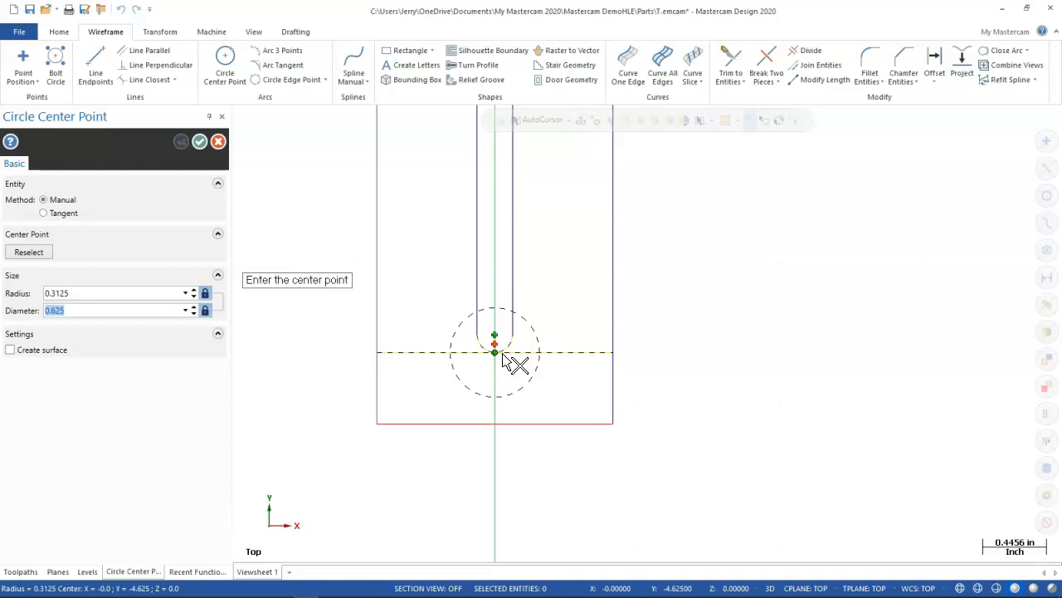
pyautogui.click(503, 353)
# Check the wrench handle on the Tutorial #2 drawing in the browser, and return to Mastercam to finish the circle.
pyautogui.click(270, 587)
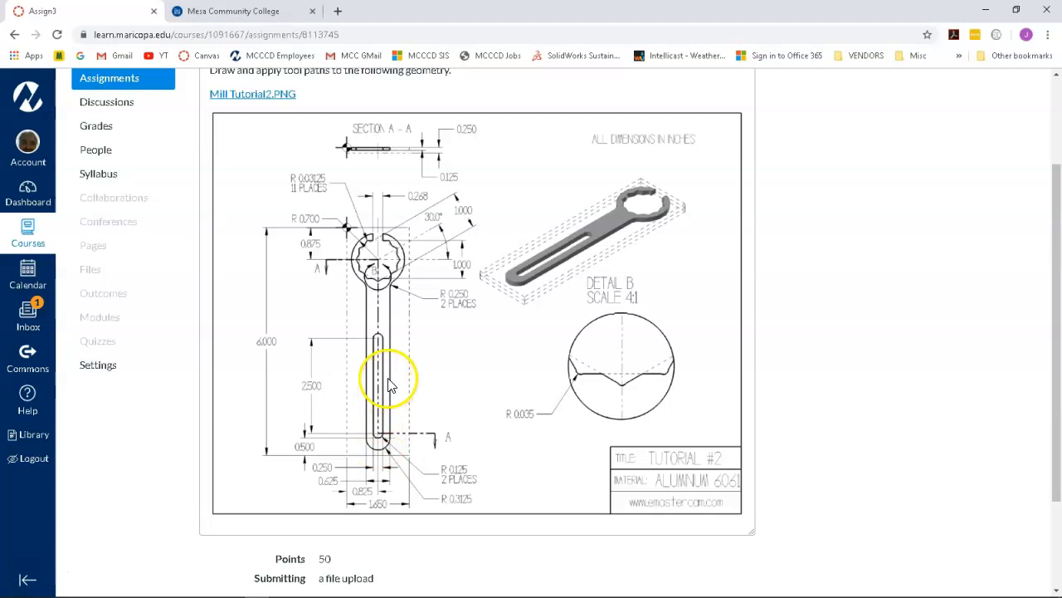
pyautogui.moveTo(328, 594)
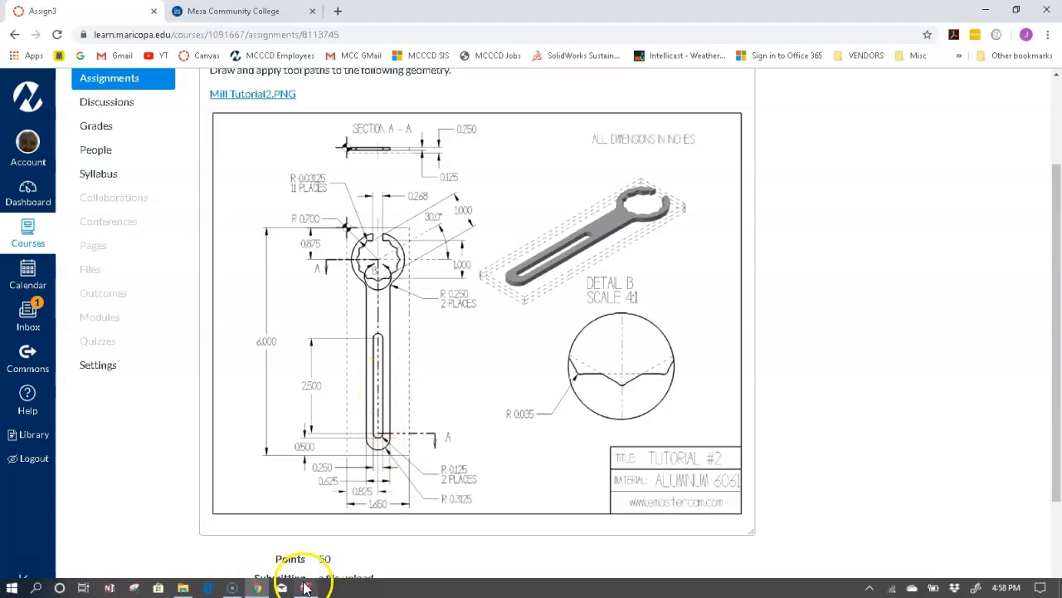
pyautogui.click(308, 588)
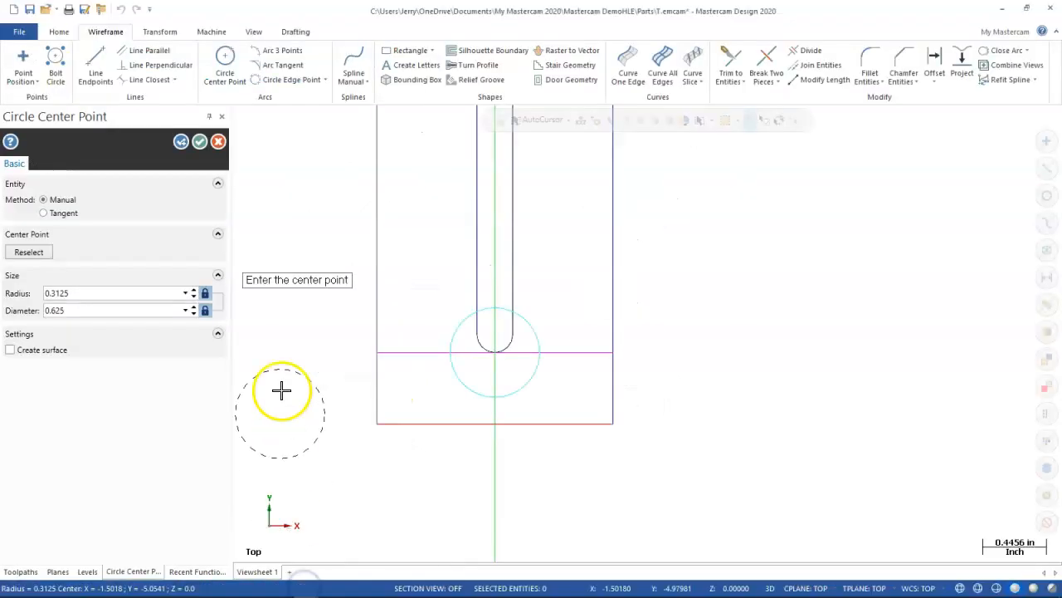
pyautogui.click(199, 142)
# Draw a vertical two-endpoint line about 4.05 inches long from the lower circle's left quadrant up past the wrench head's outer circle.
pyautogui.scroll(-3, 548, 246)
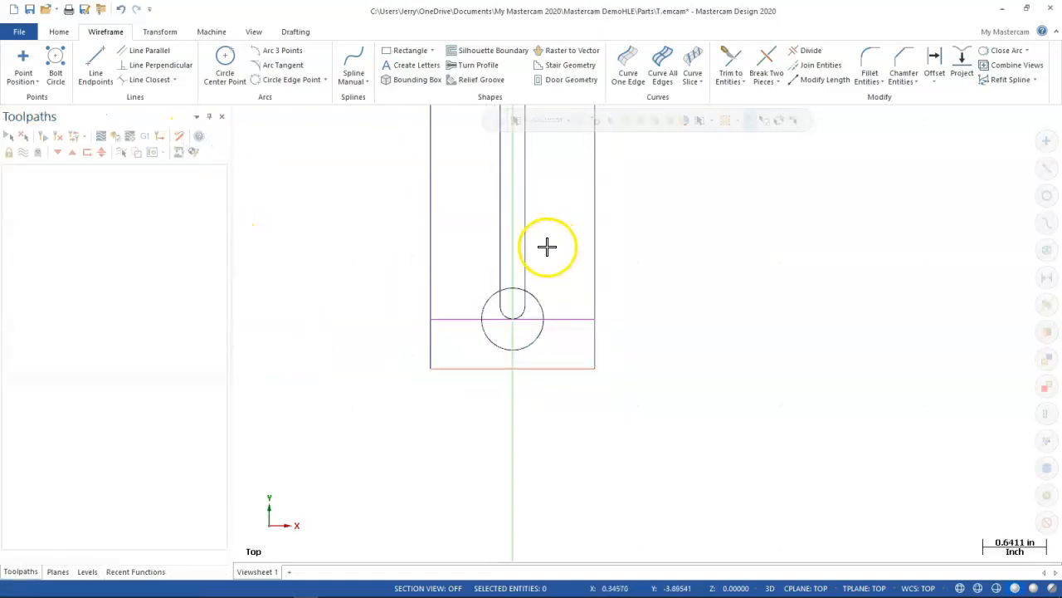
pyautogui.scroll(-2, 699, 273)
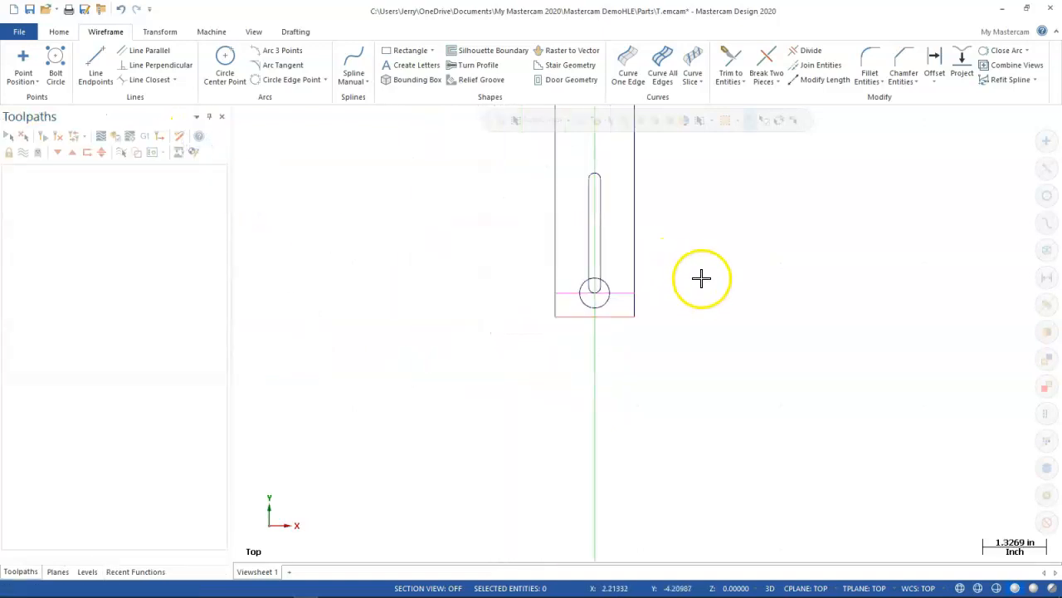
pyautogui.click(507, 237)
pyautogui.scroll(-2, 522, 249)
pyautogui.click(668, 178)
pyautogui.scroll(2, 668, 178)
pyautogui.scroll(-1, 365, 142)
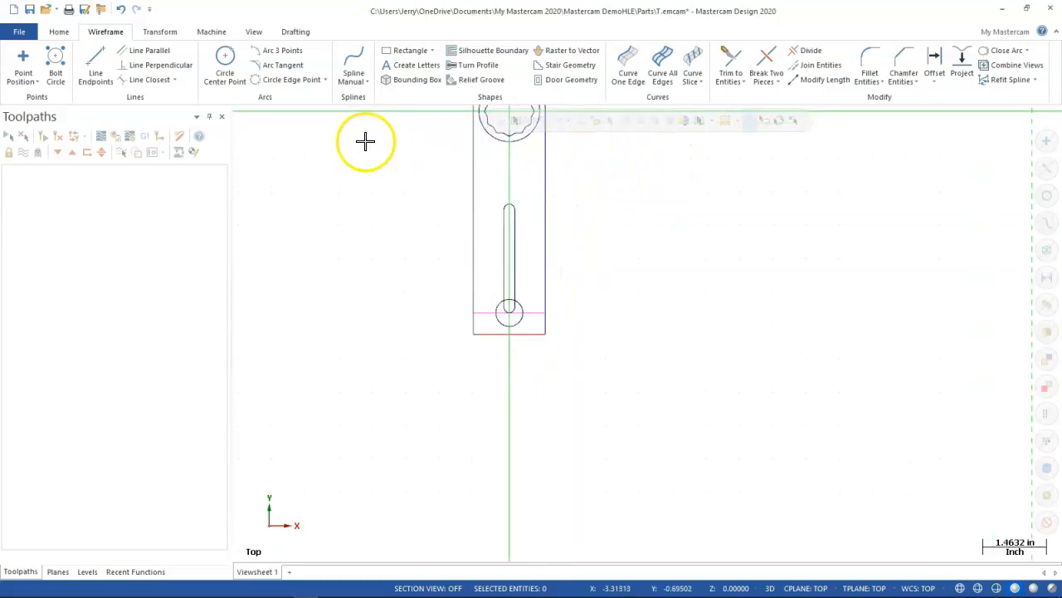
pyautogui.rightClick(369, 183)
pyautogui.click(401, 239)
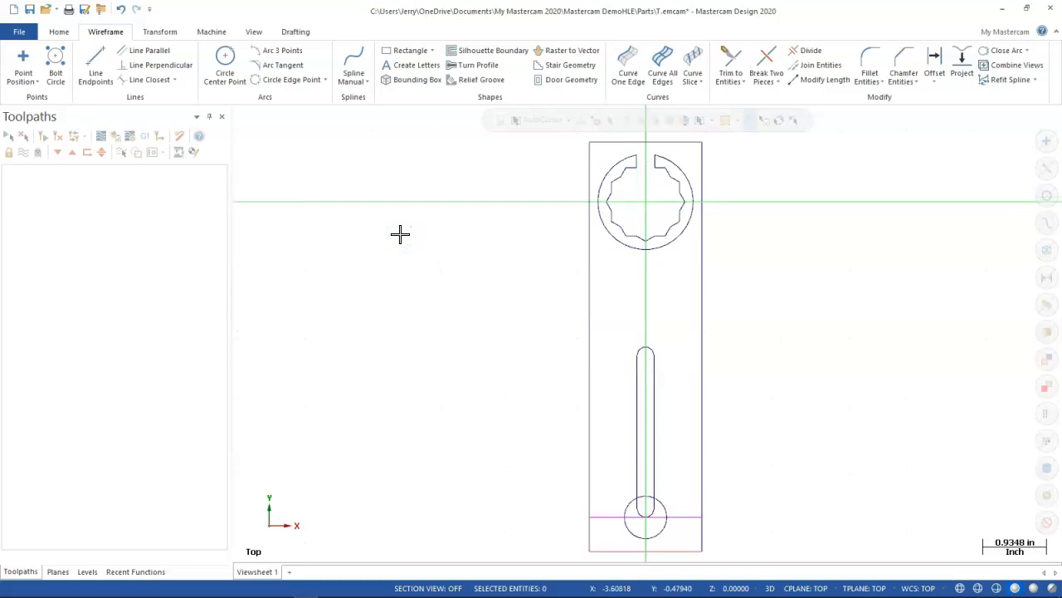
pyautogui.click(100, 70)
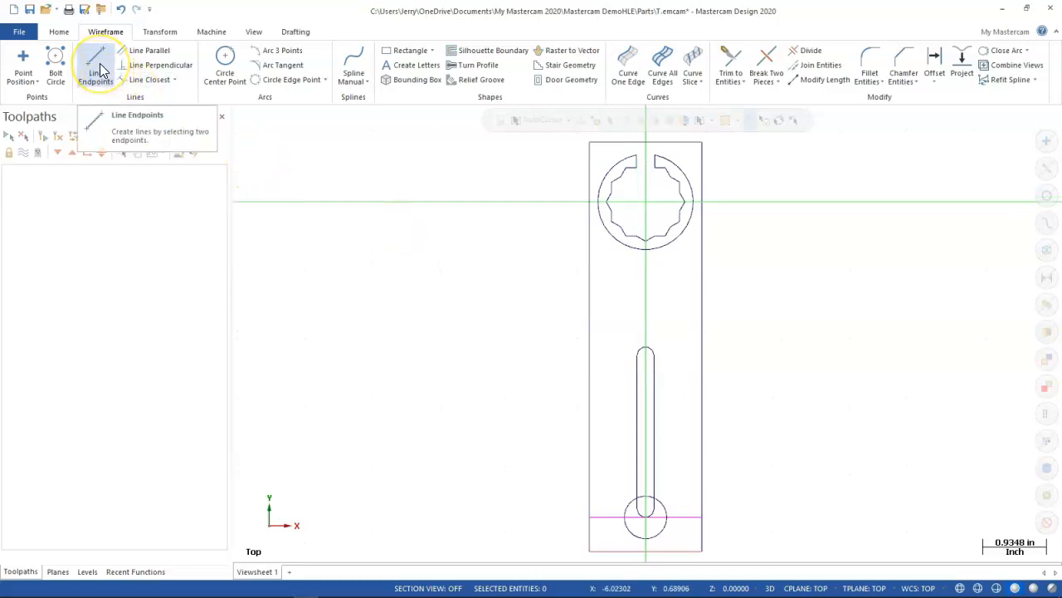
pyautogui.click(56, 240)
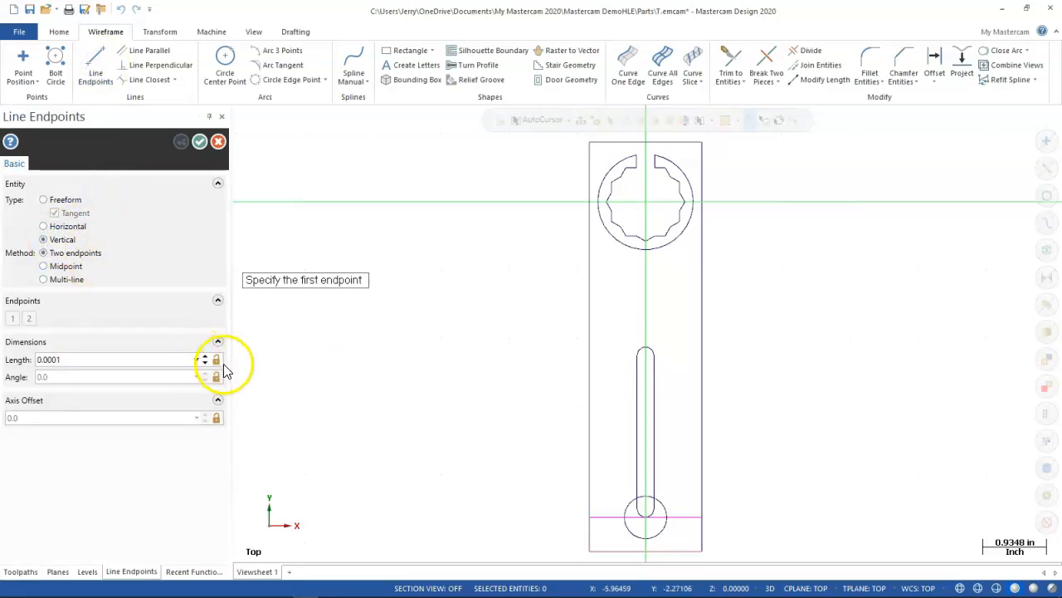
pyautogui.click(627, 520)
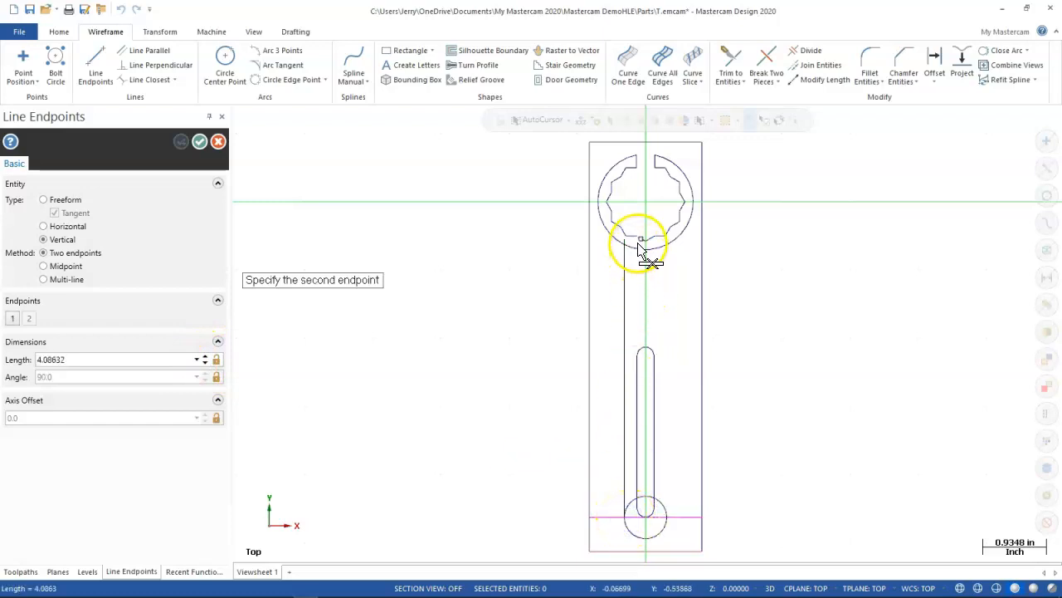
pyautogui.scroll(3, 636, 245)
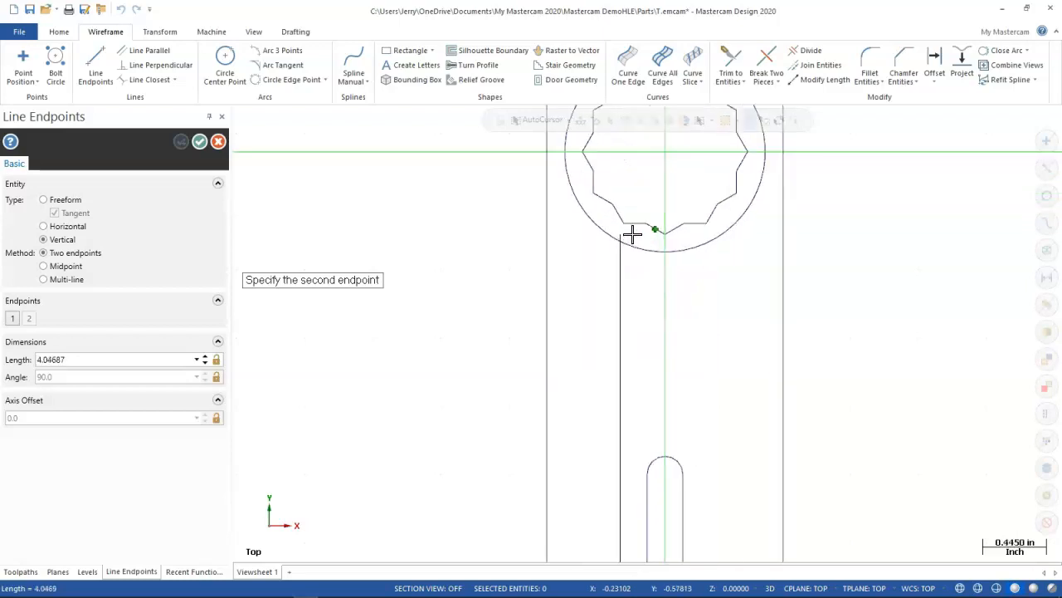
pyautogui.click(632, 235)
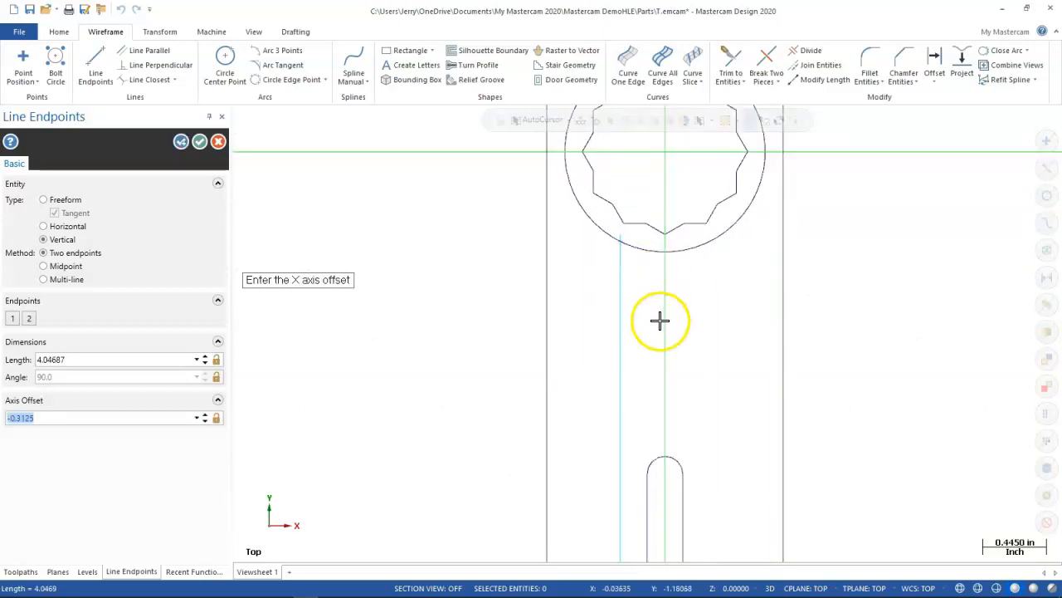
pyautogui.scroll(-4, 461, 318)
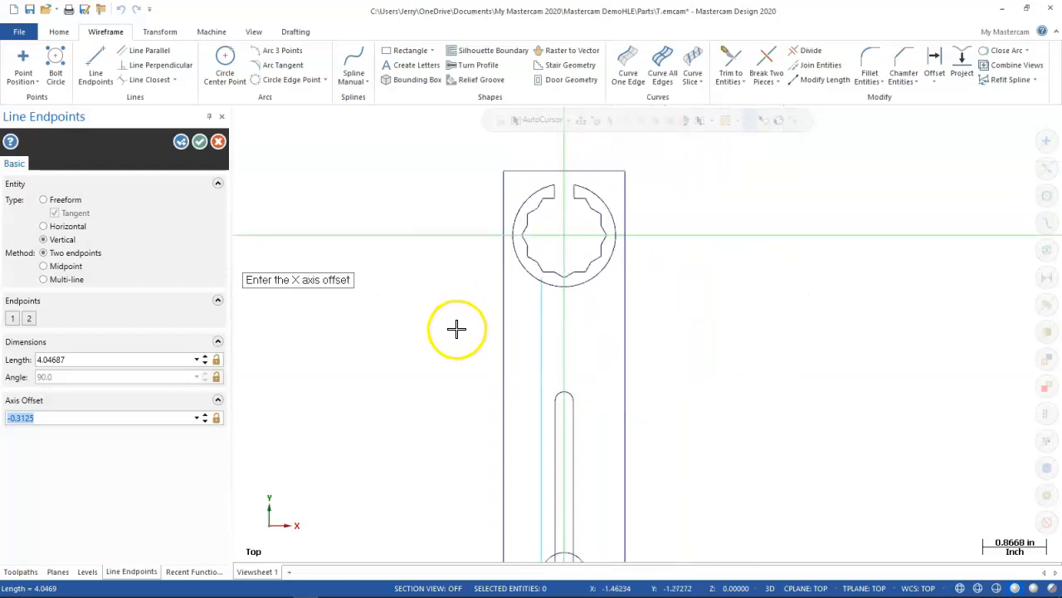
pyautogui.scroll(1, 481, 508)
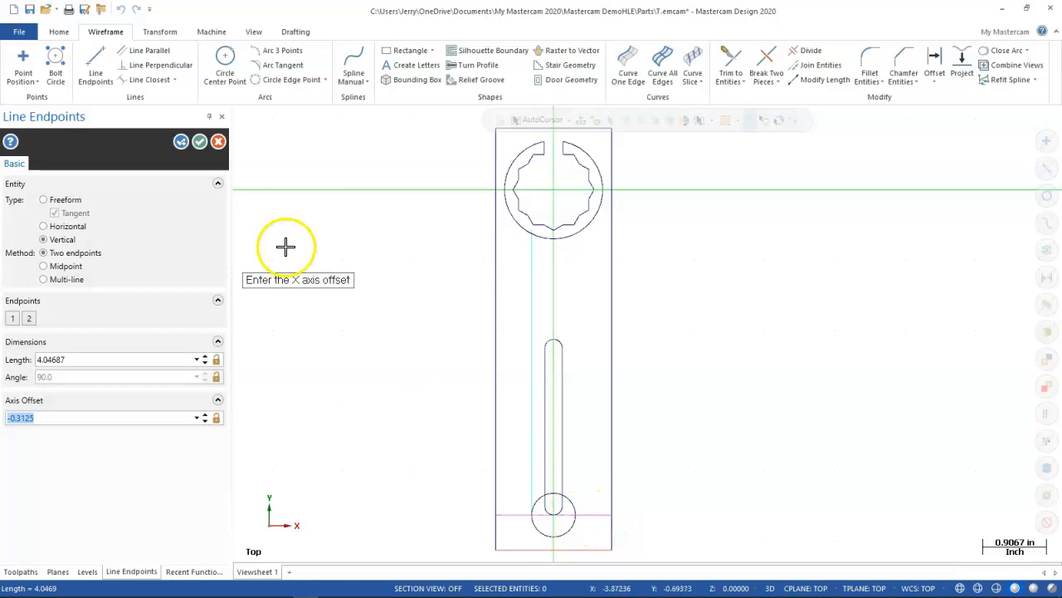
pyautogui.click(183, 145)
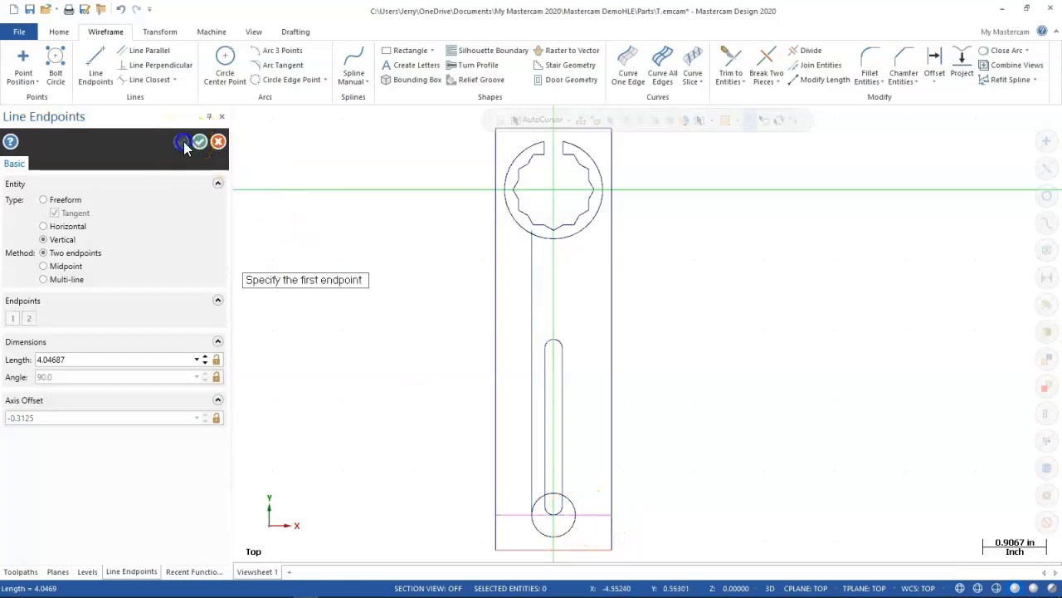
# Draw a vertical line about 3.84 inches long from the lower circle's right quadrant up to just below the wrench head.
pyautogui.click(575, 515)
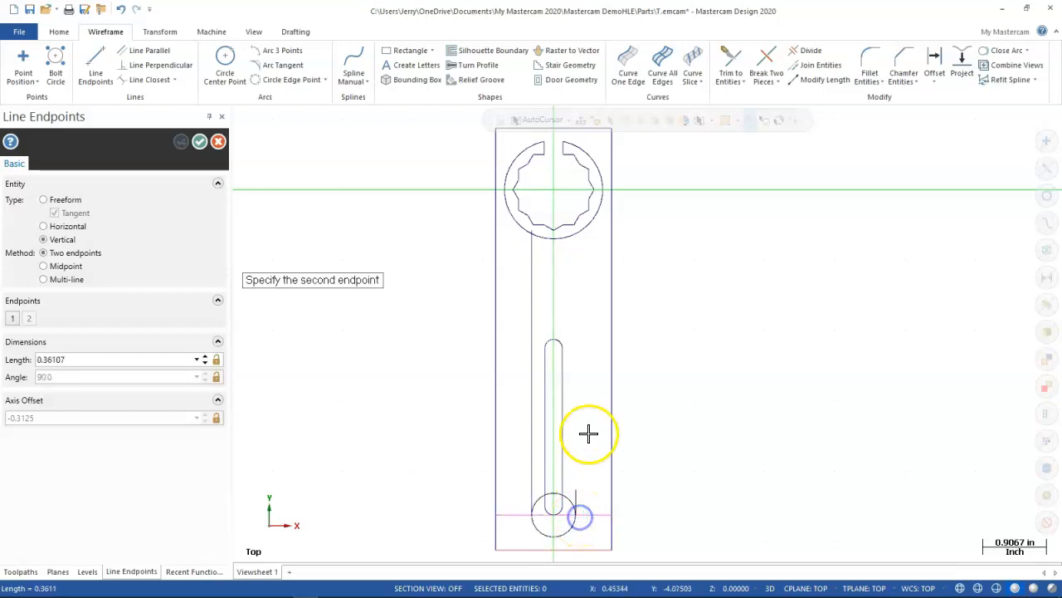
pyautogui.click(577, 246)
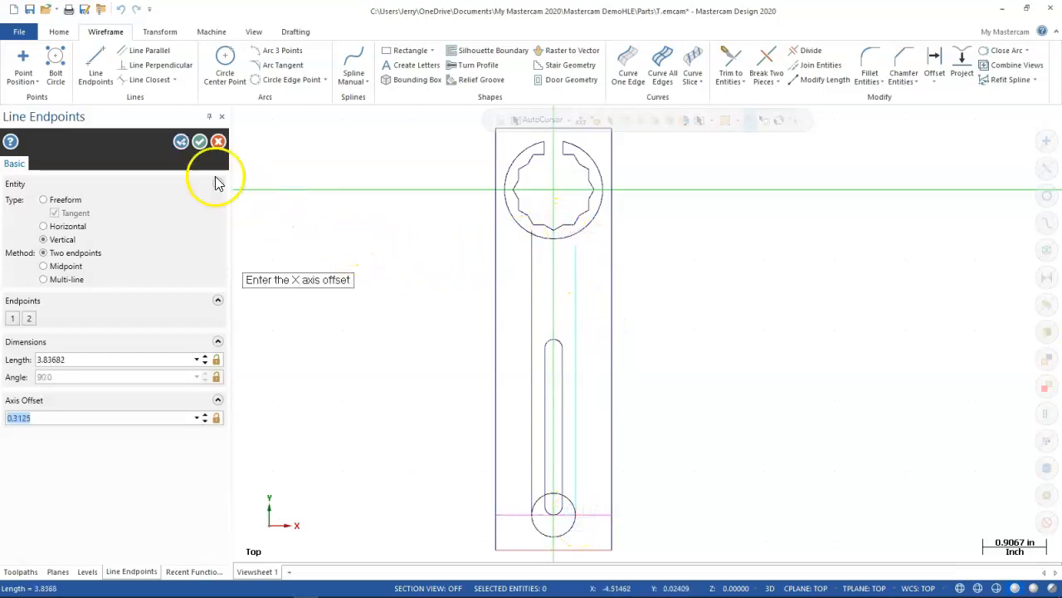
pyautogui.click(199, 141)
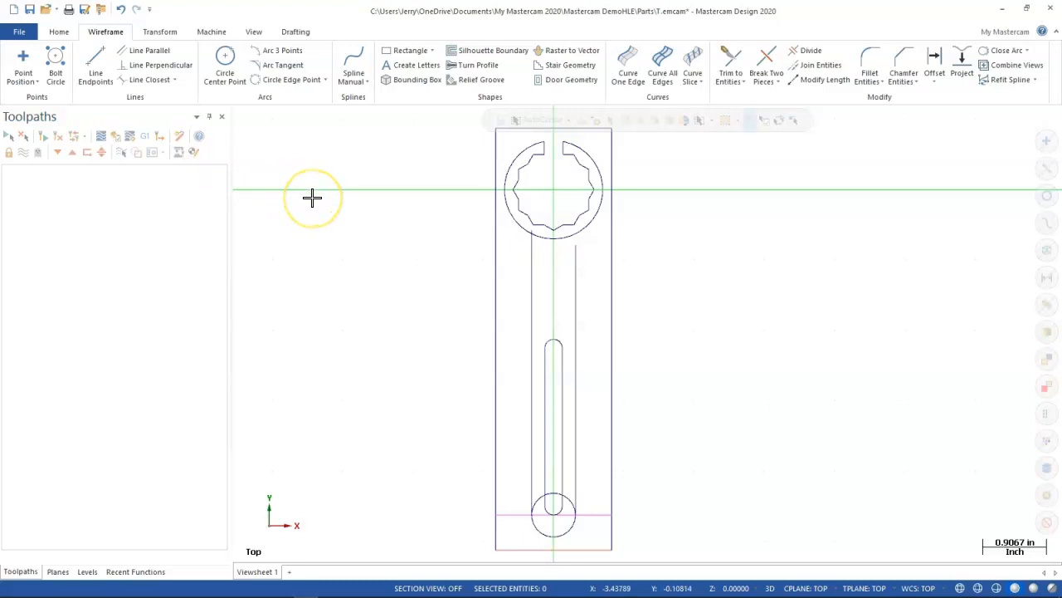
# Trim the left handle line and extend the right handle line to the wrench head's outer circle, using Trim 1 entity.
pyautogui.scroll(3, 555, 199)
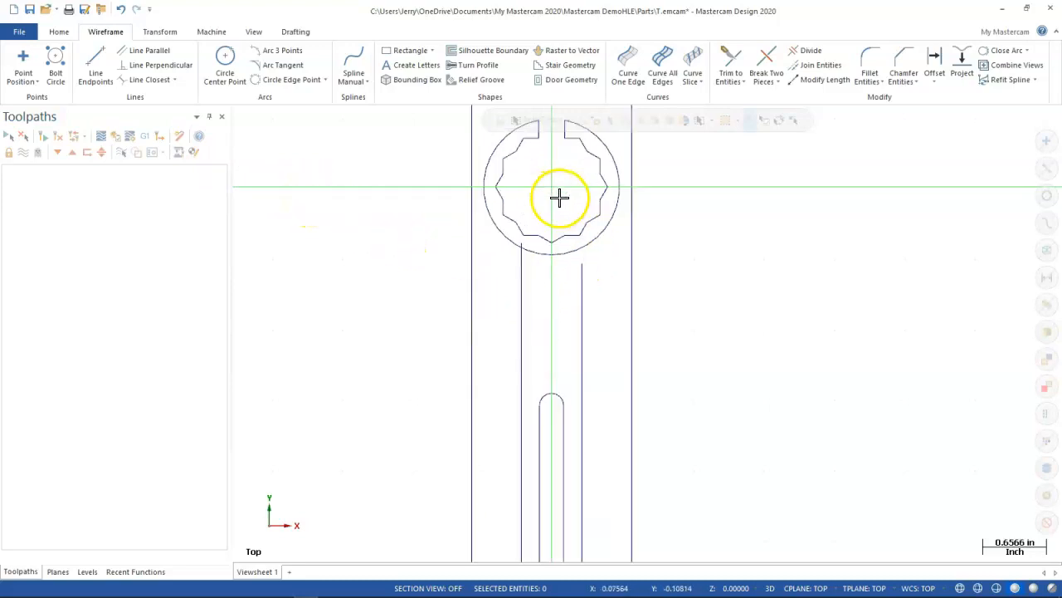
pyautogui.scroll(2, 556, 199)
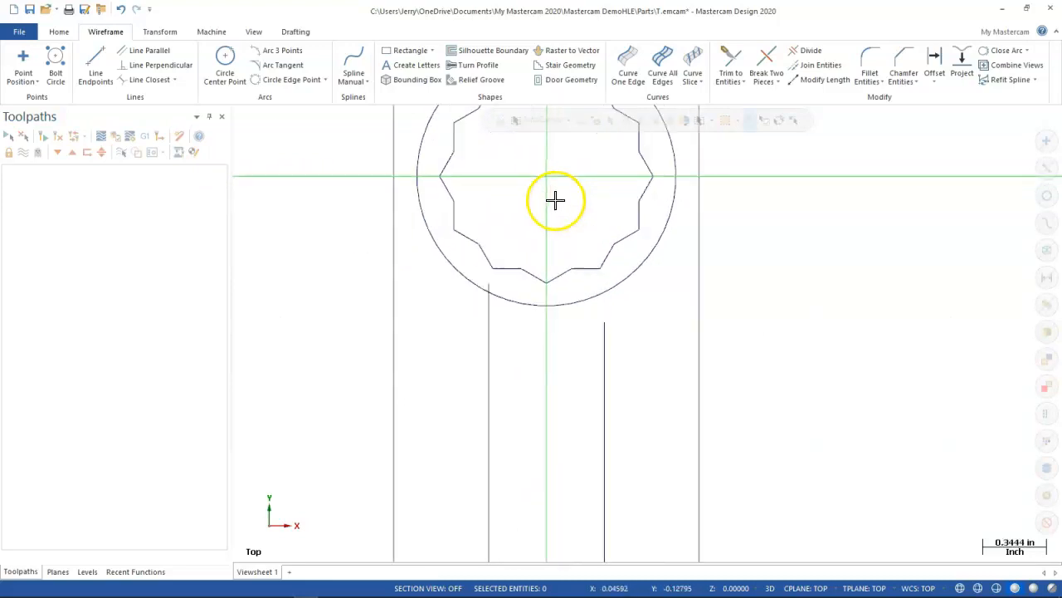
pyautogui.click(732, 65)
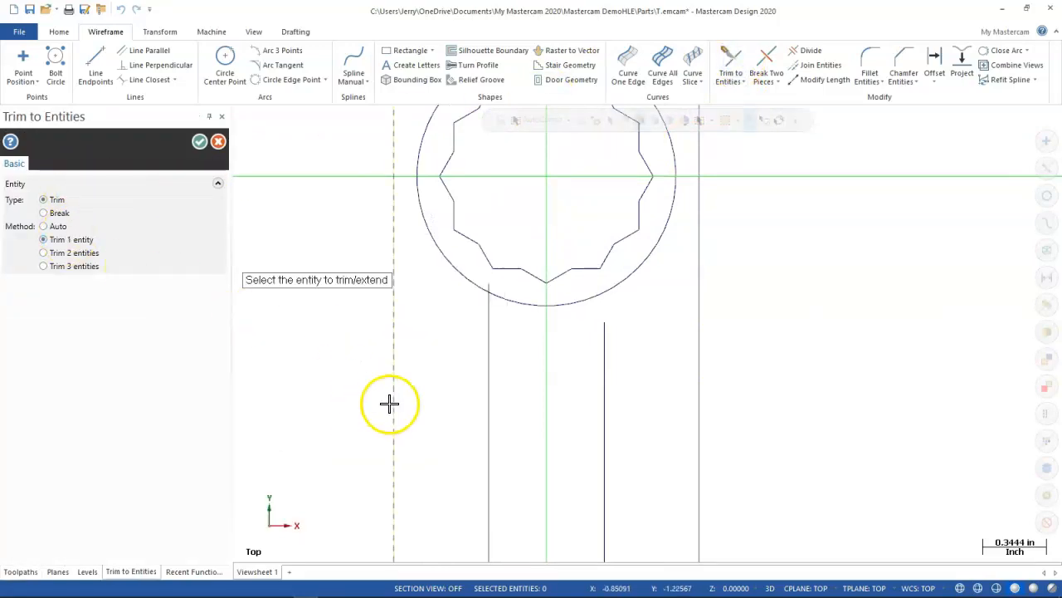
pyautogui.moveTo(91, 259)
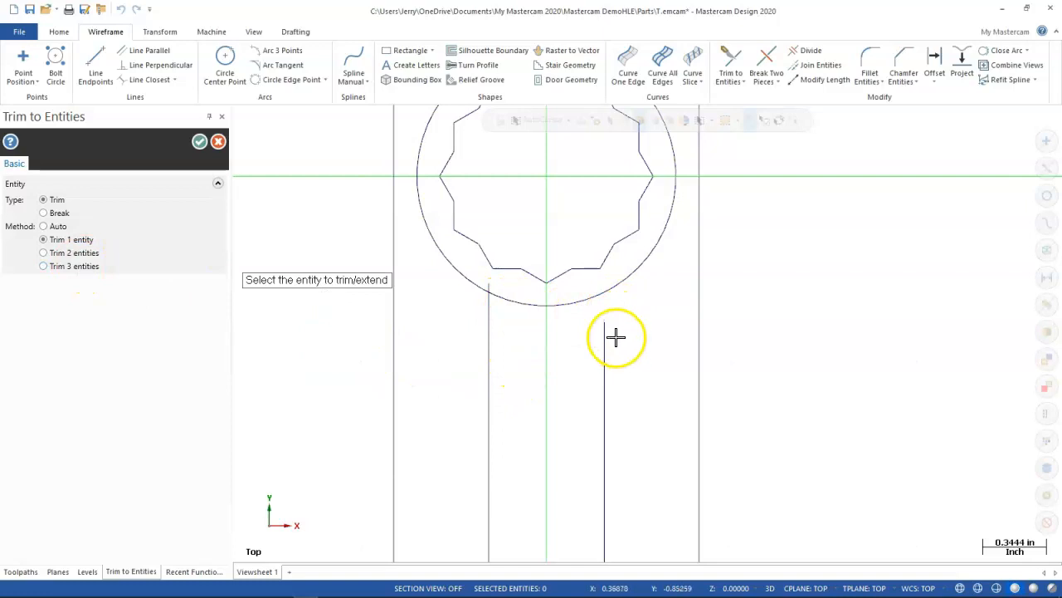
pyautogui.click(487, 336)
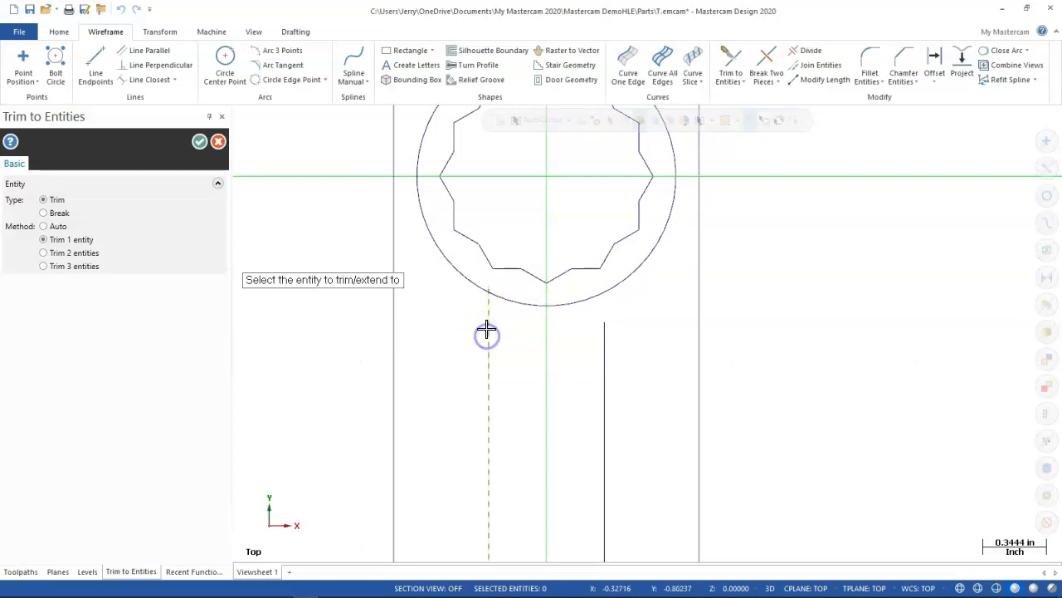
pyautogui.click(461, 275)
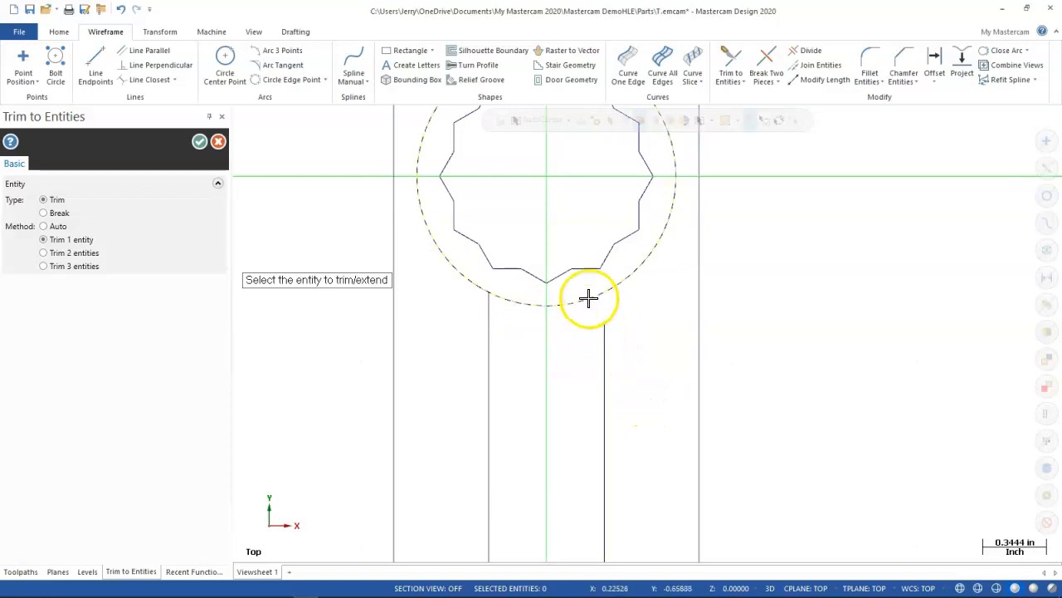
pyautogui.click(606, 343)
pyautogui.click(612, 289)
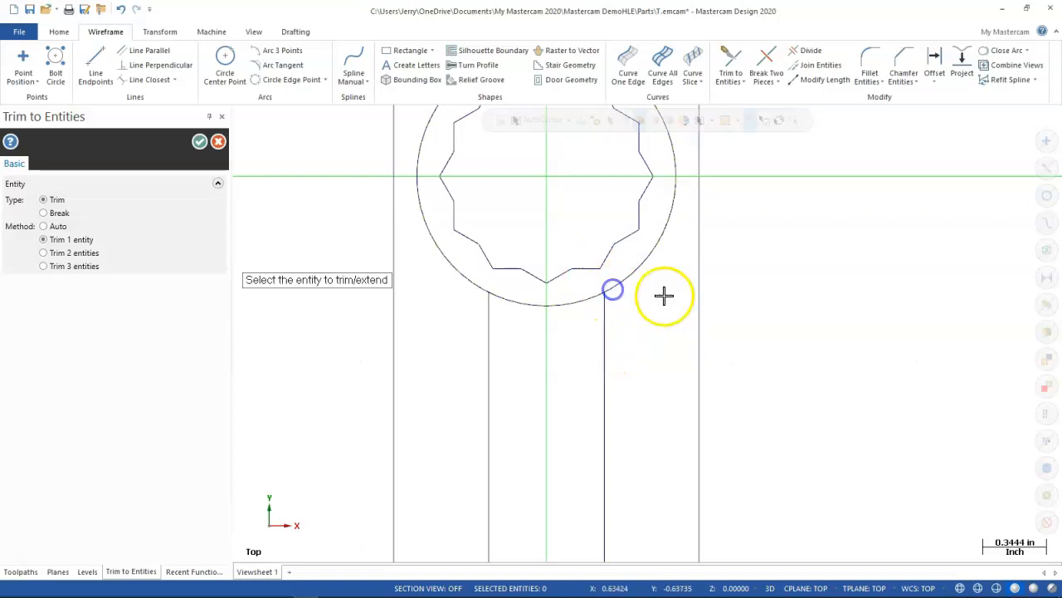
# Try to trim the wrench head's outer circle to the right handle line, undo that trim, and leave the trim command.
pyautogui.click(578, 301)
pyautogui.click(607, 332)
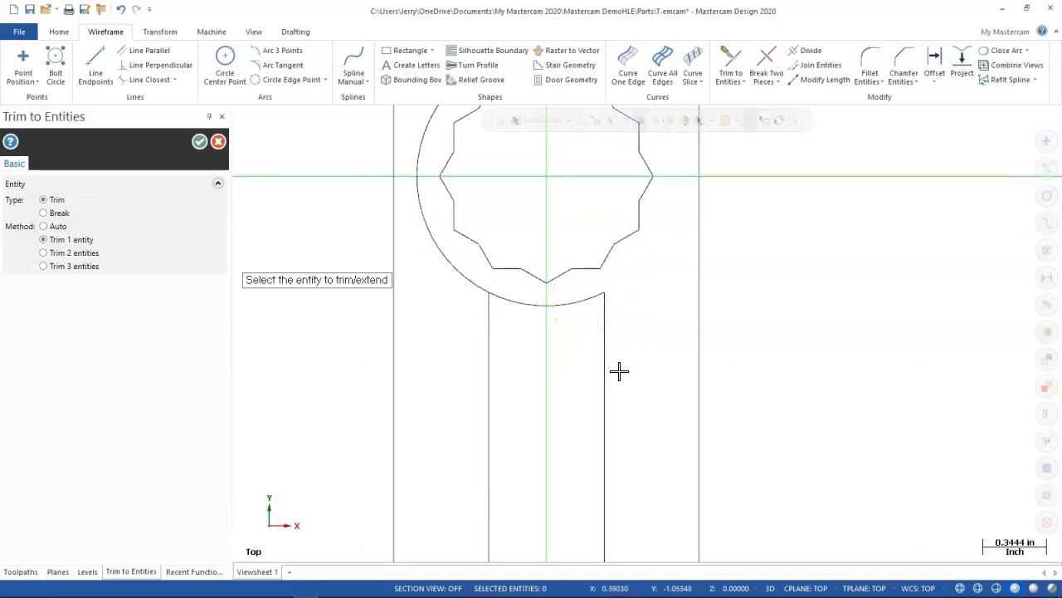
pyautogui.click(620, 357)
pyautogui.hotkey('ctrl', 'z')
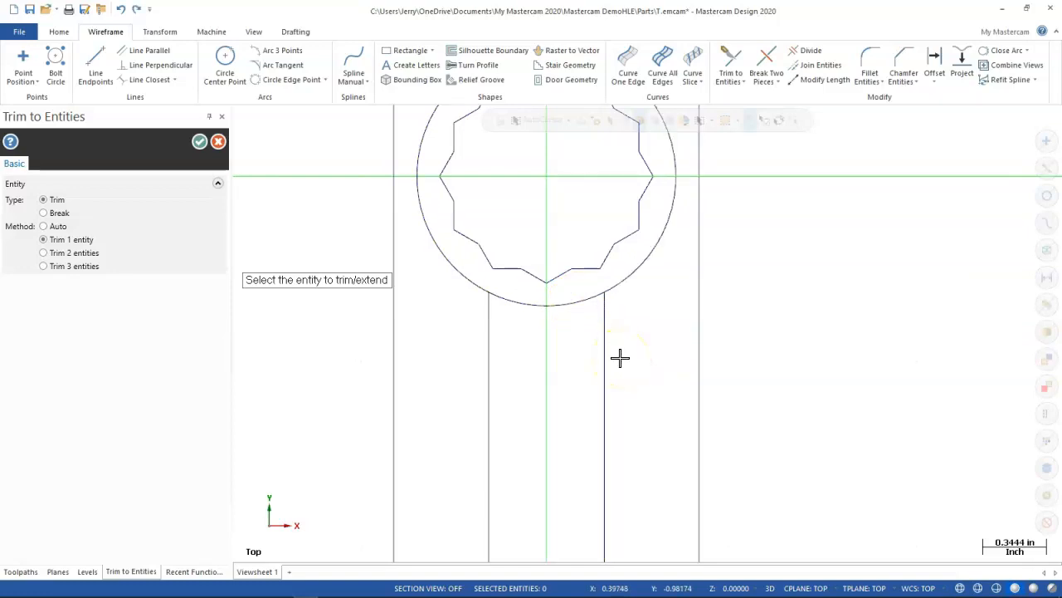
pyautogui.click(199, 141)
# Remove the arc of the wrench head's outer circle between the two handle lines, using Divide with the Trim type.
pyautogui.click(756, 98)
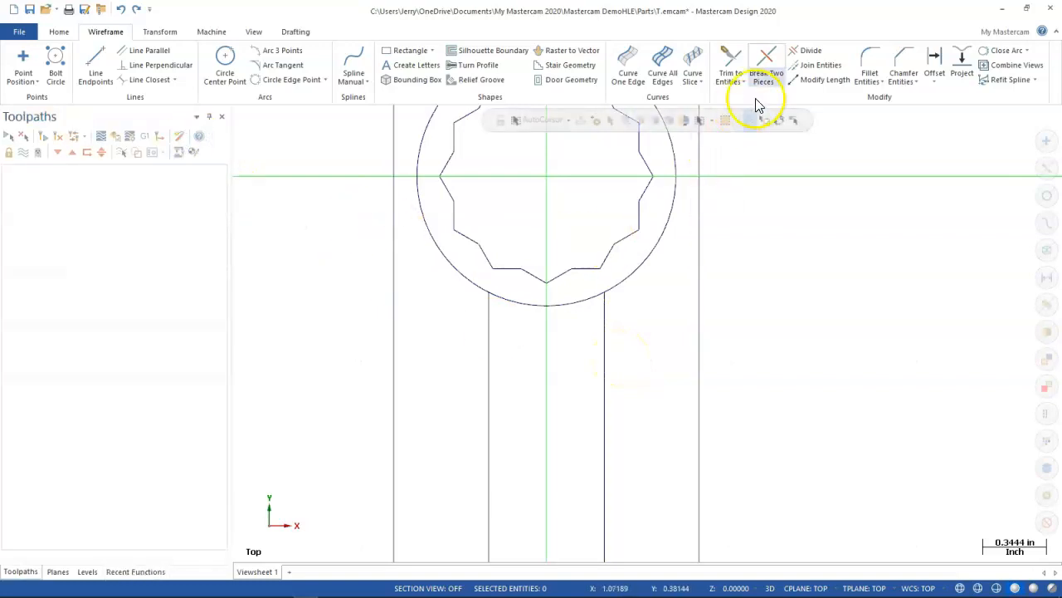
pyautogui.click(526, 306)
pyautogui.scroll(-2, 604, 363)
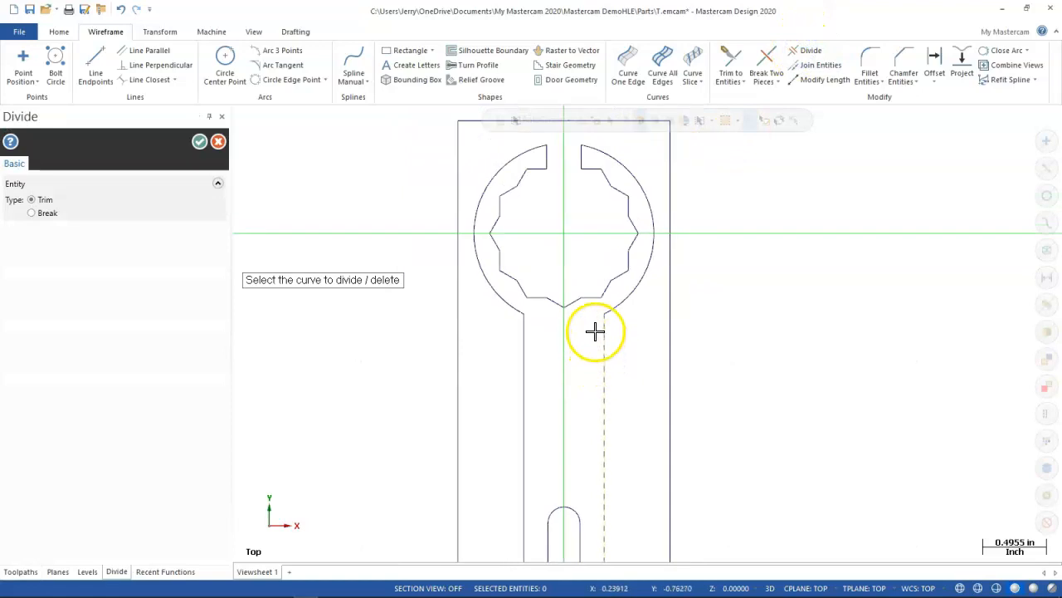
pyautogui.scroll(1, 566, 263)
pyautogui.scroll(-7, 581, 346)
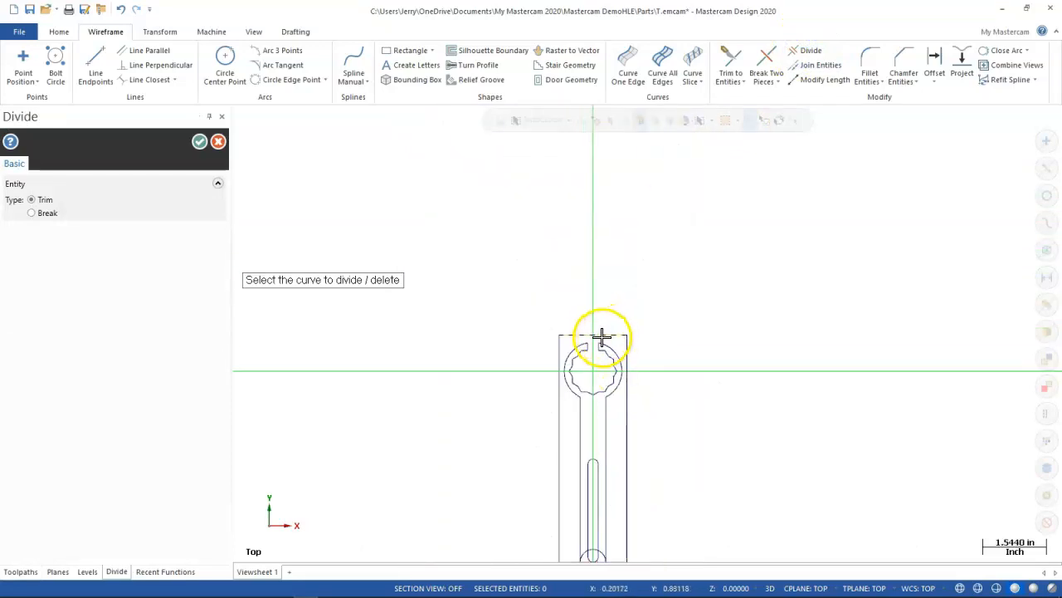
pyautogui.rightClick(565, 273)
pyautogui.click(612, 333)
pyautogui.scroll(9, 612, 333)
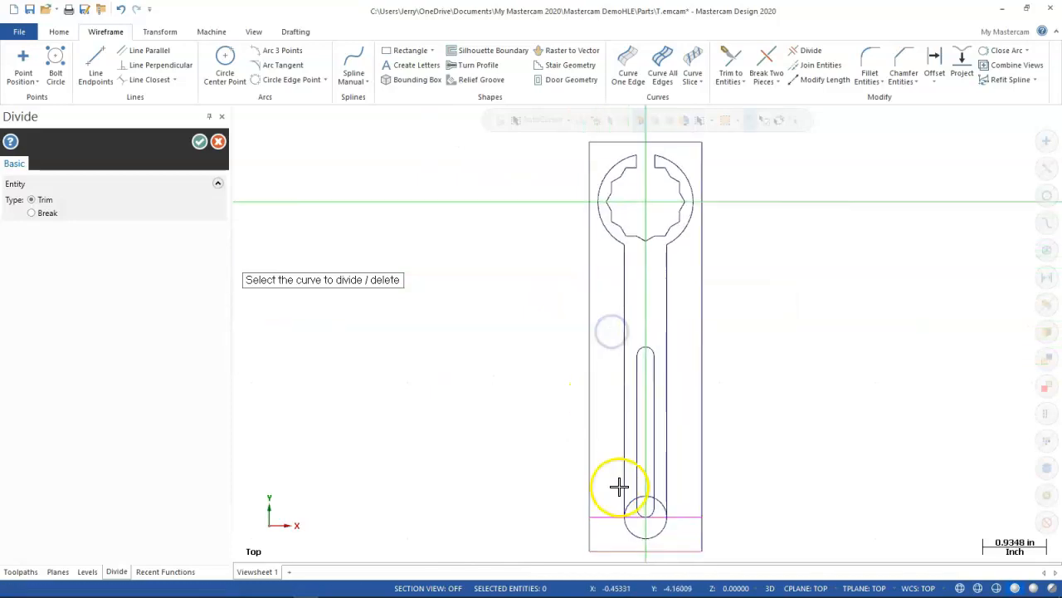
pyautogui.scroll(4, 612, 517)
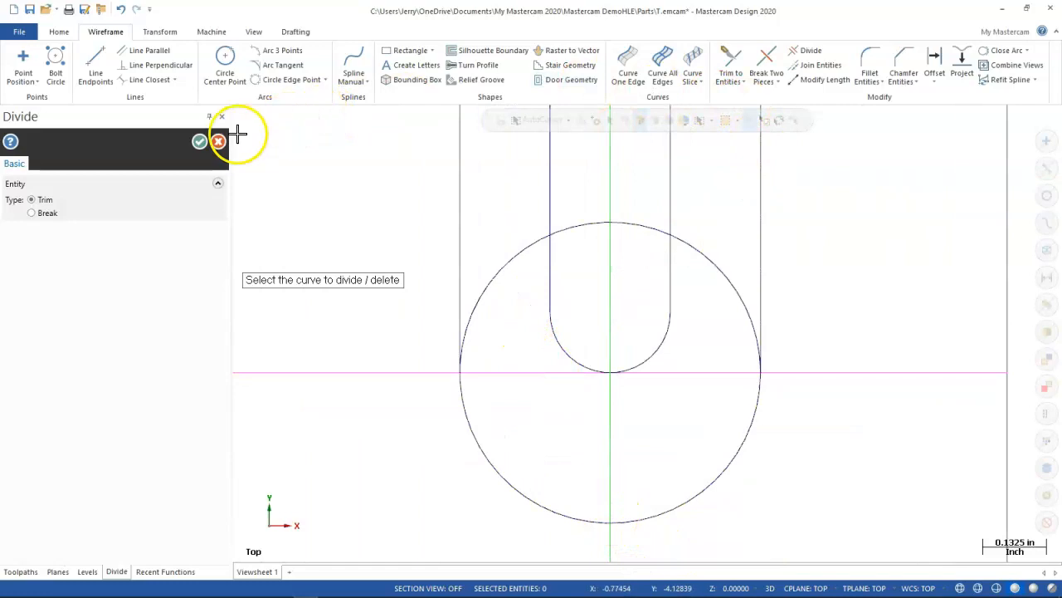
# Trim away the upper part of the circle at the handle's lower end with Divide, leaving a rounded end.
pyautogui.click(495, 283)
pyautogui.click(583, 221)
pyautogui.click(705, 250)
pyautogui.scroll(-8, 670, 347)
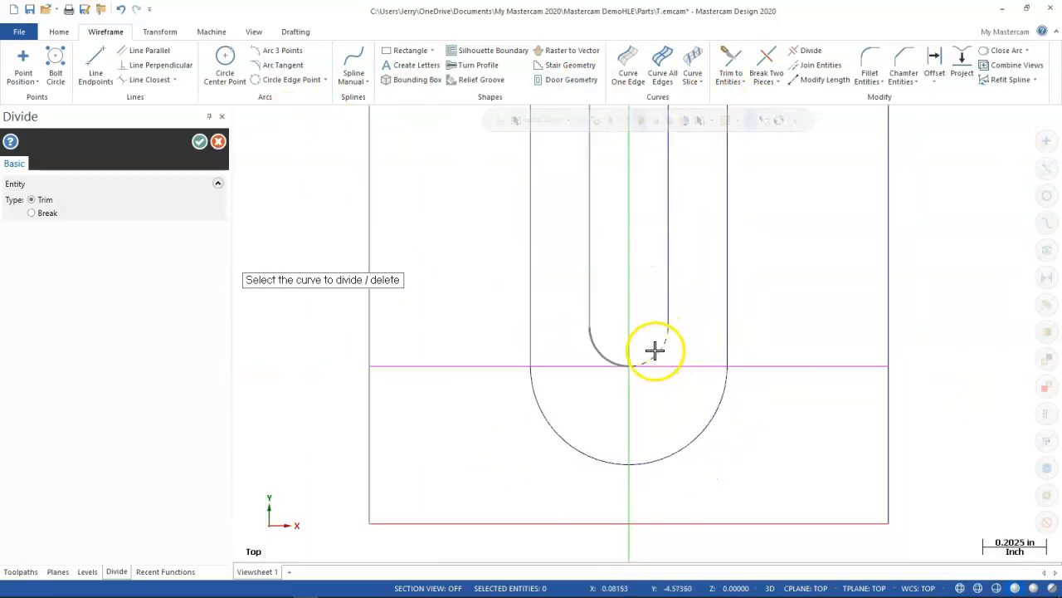
pyautogui.scroll(2, 678, 329)
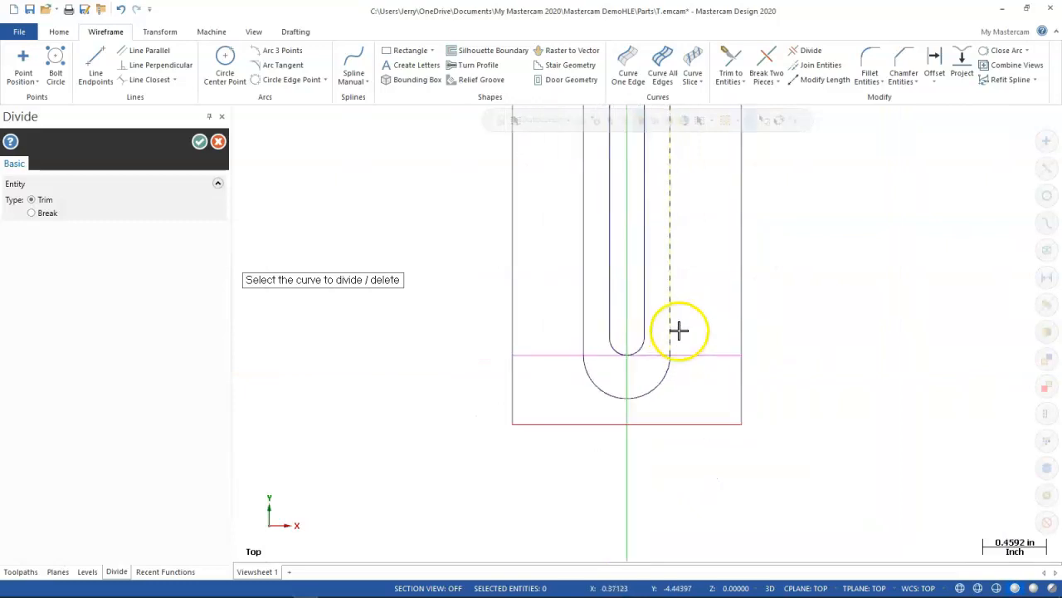
pyautogui.click(199, 141)
# Delete the horizontal construction line crossing the lower end of the handle.
pyautogui.click(558, 356)
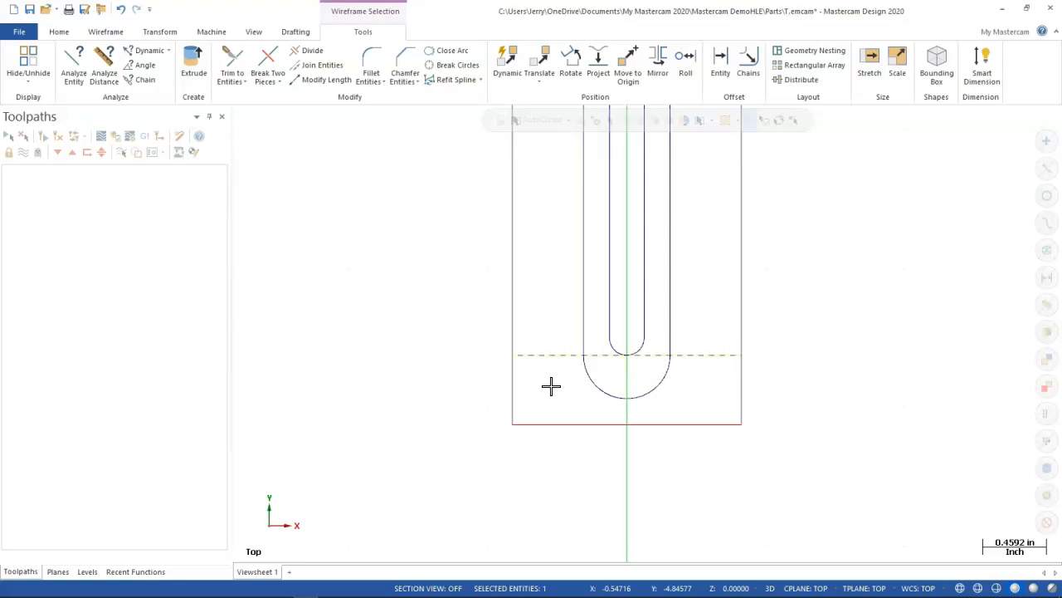
pyautogui.press('Delete')
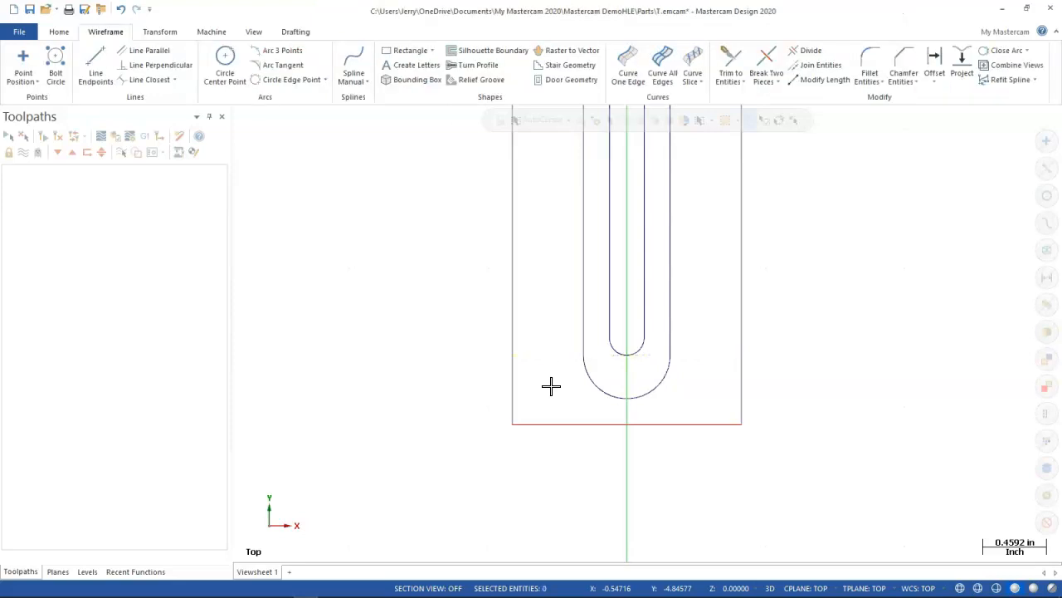
pyautogui.click(551, 382)
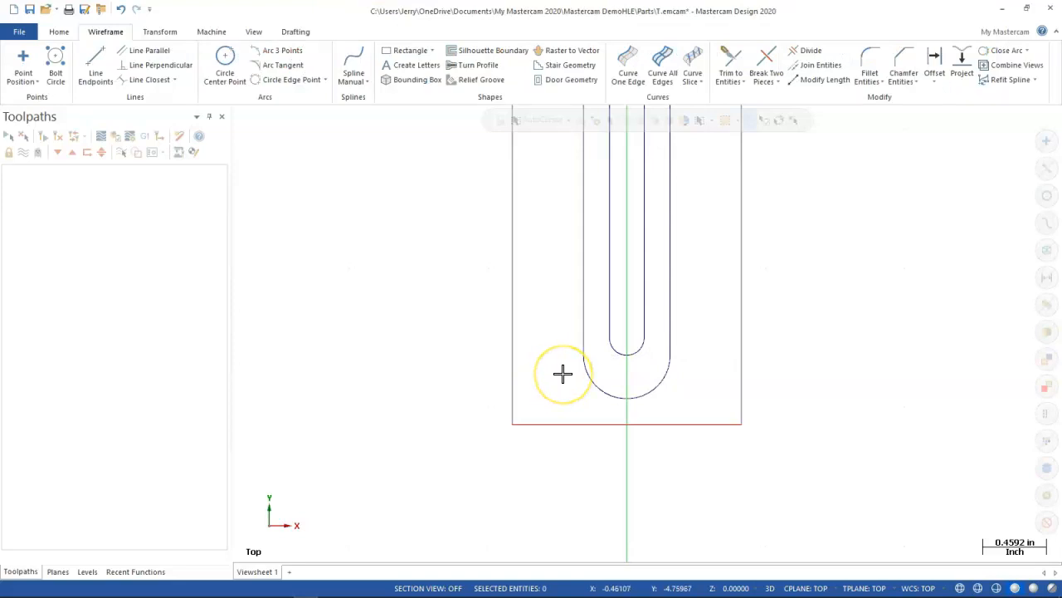
# Fillet both junctions between the wrench head's outer arc and the handle's side lines with a 0.25 radius.
pyautogui.scroll(-6, 563, 374)
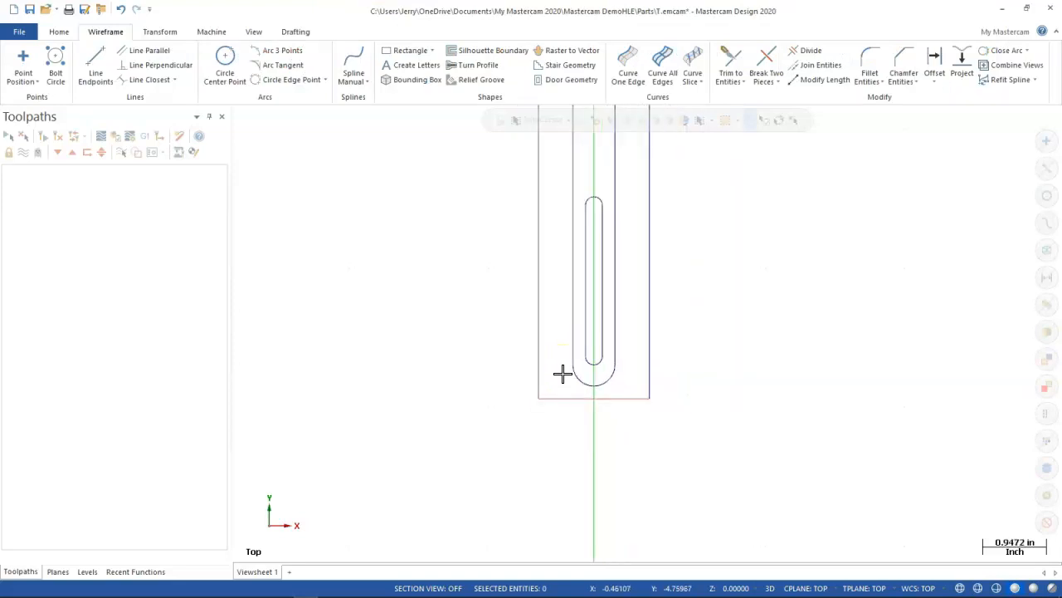
pyautogui.scroll(-2, 591, 161)
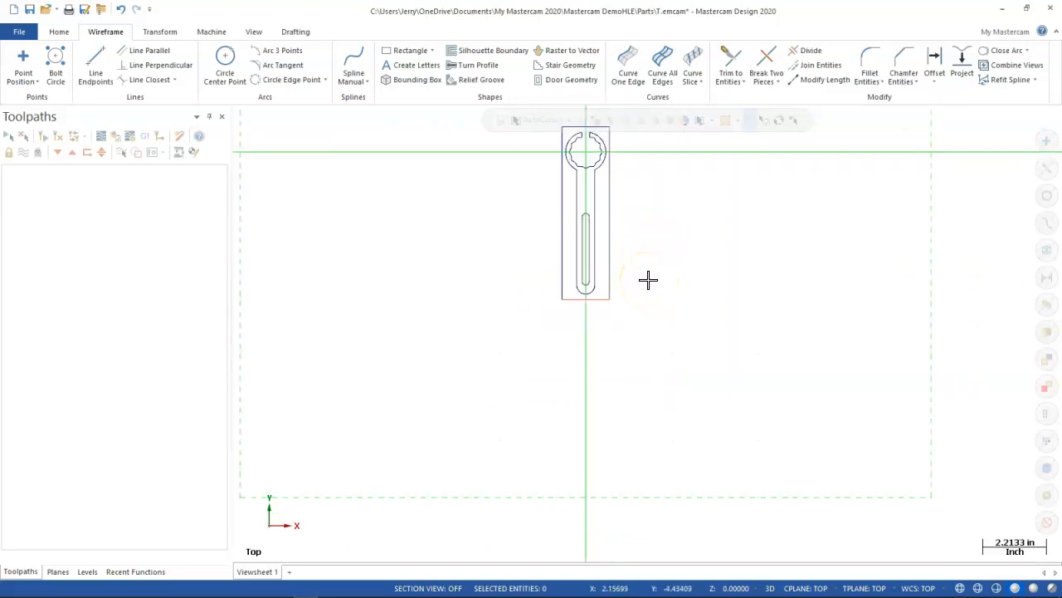
pyautogui.rightClick(607, 284)
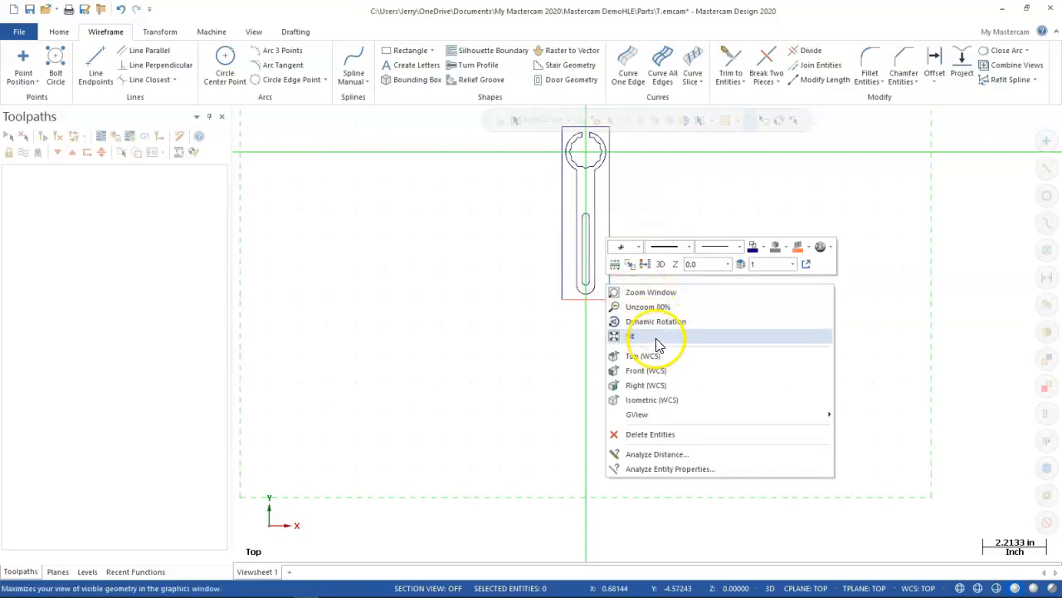
pyautogui.click(656, 342)
pyautogui.scroll(1, 656, 342)
pyautogui.scroll(1, 697, 208)
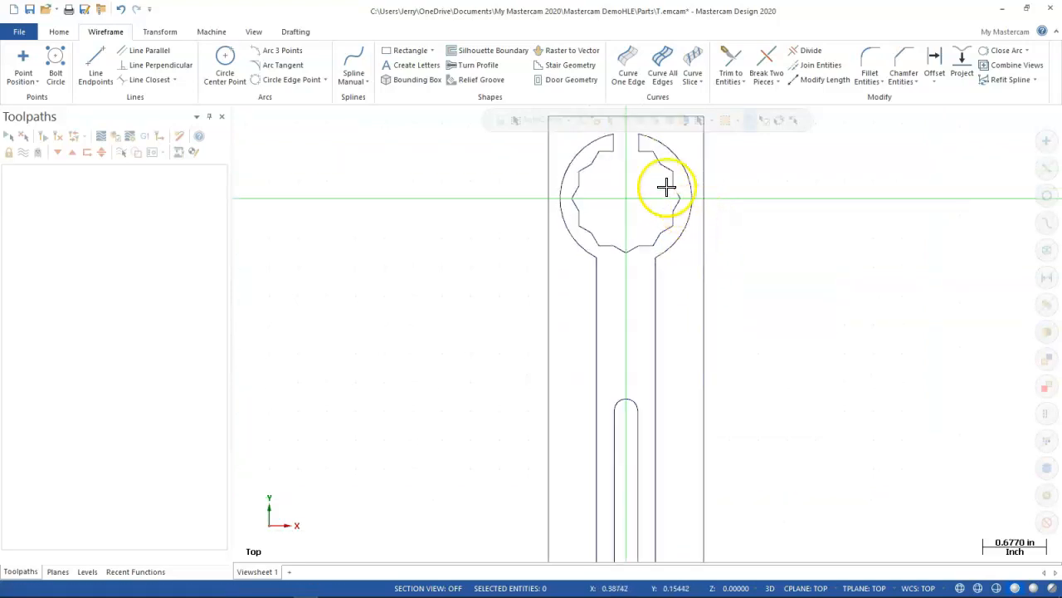
pyautogui.scroll(4, 737, 151)
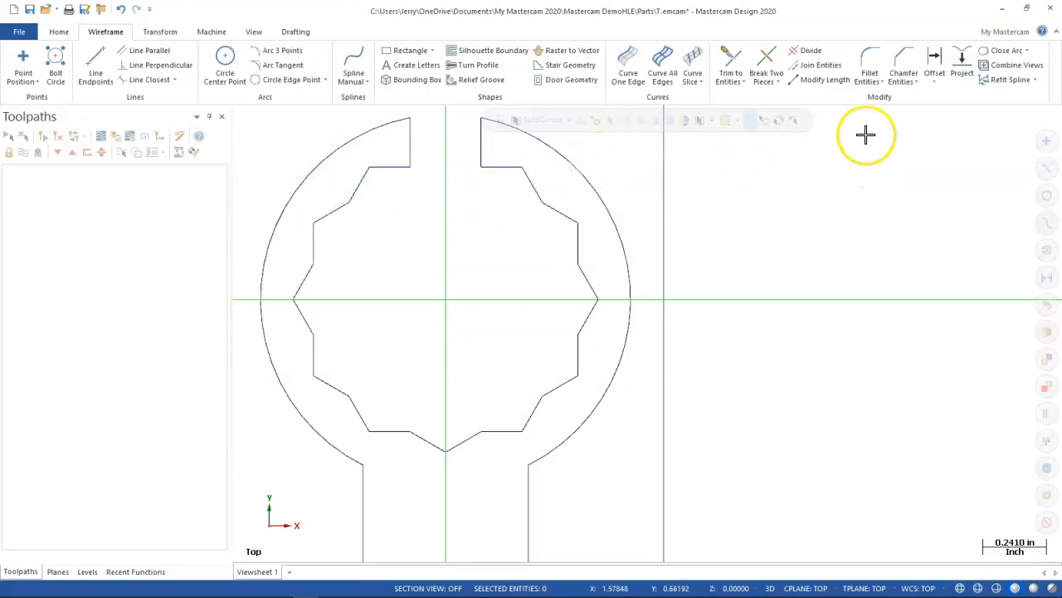
pyautogui.click(869, 60)
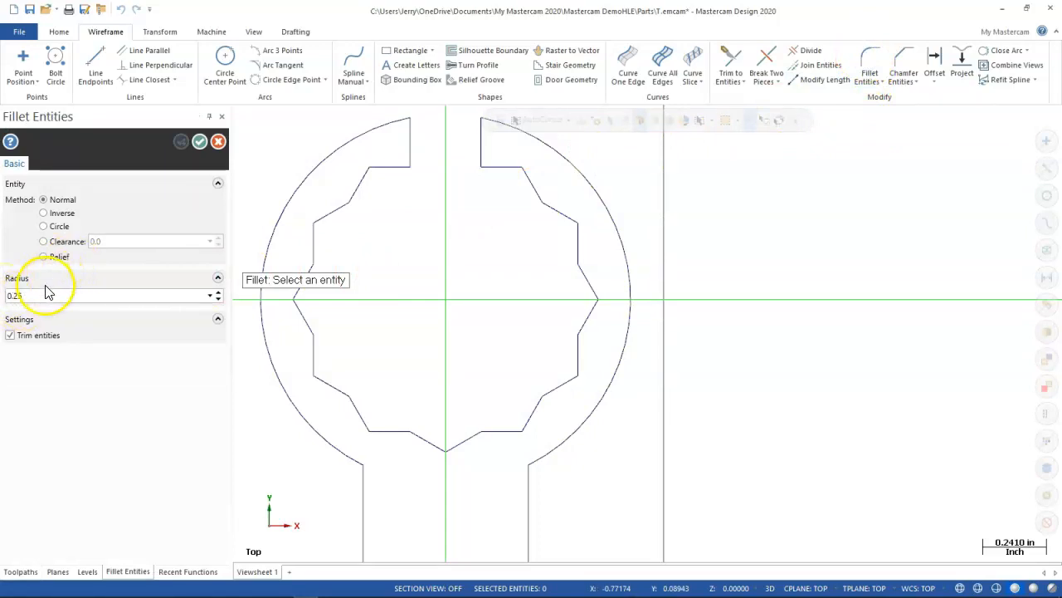
pyautogui.click(362, 485)
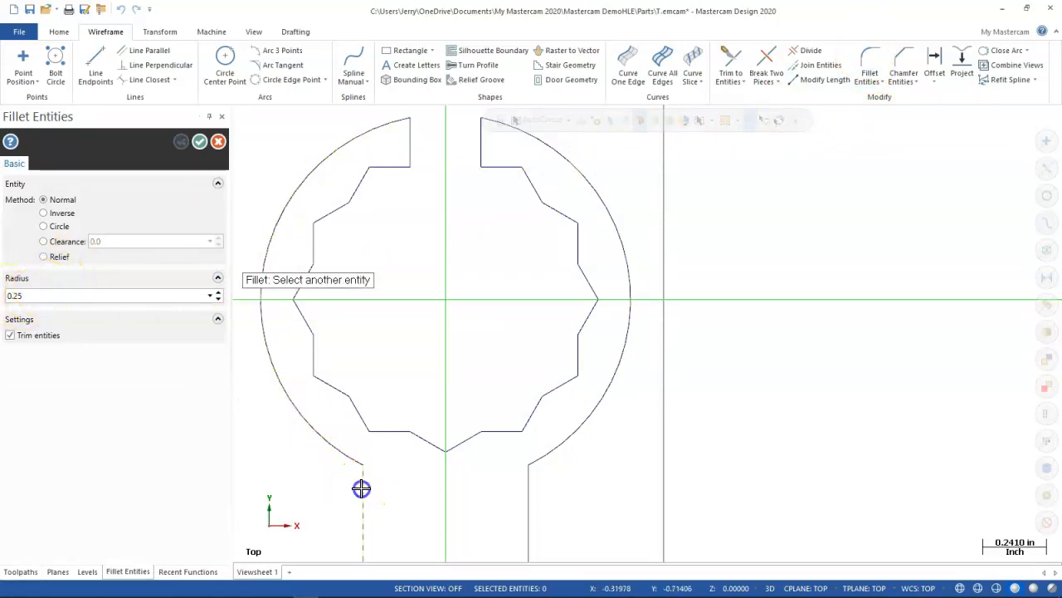
pyautogui.click(338, 452)
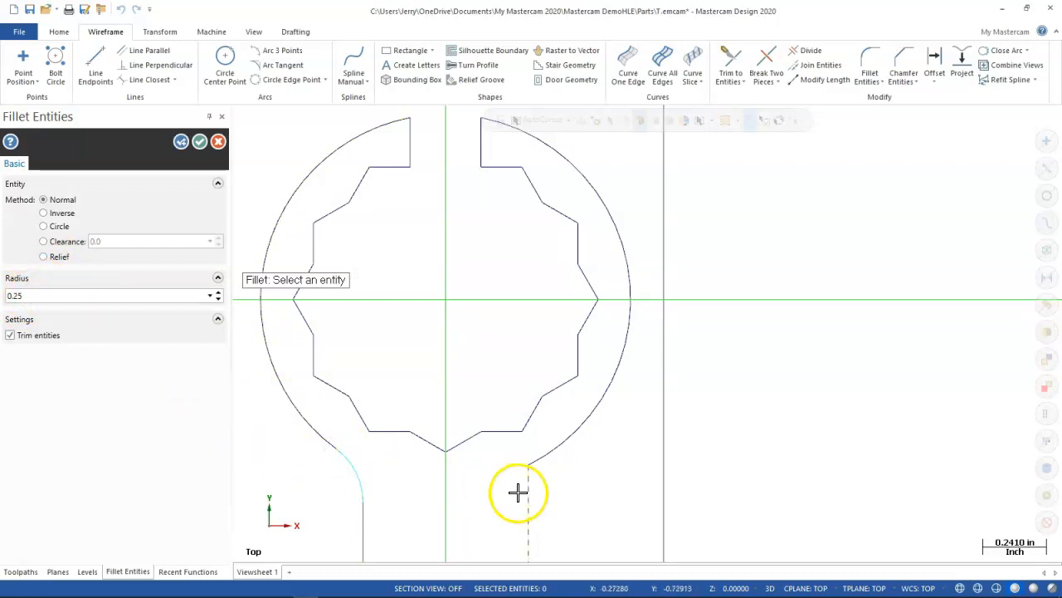
pyautogui.click(182, 142)
pyautogui.click(528, 500)
pyautogui.click(540, 456)
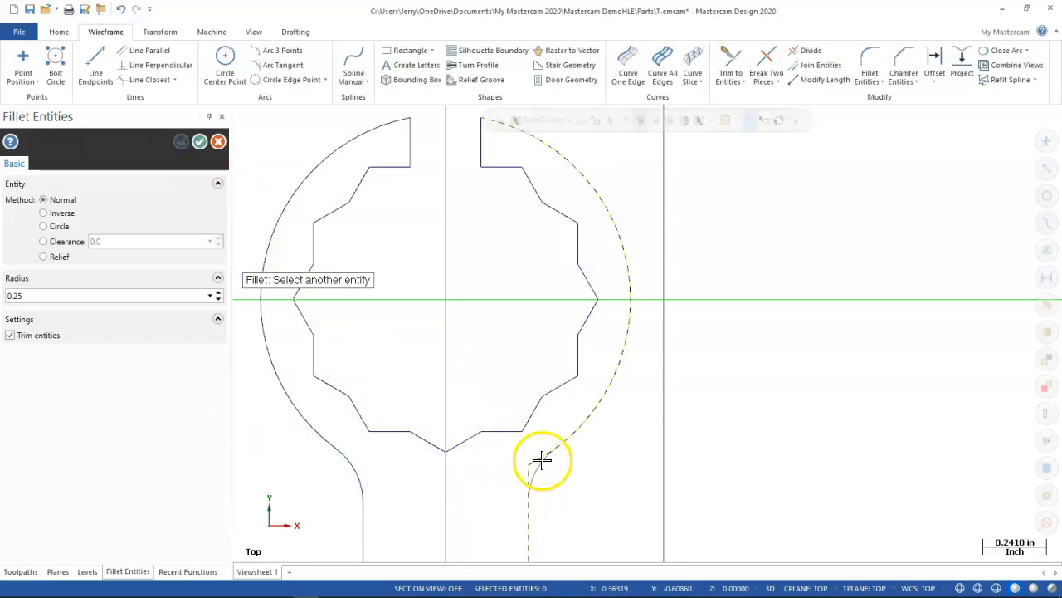
pyautogui.click(181, 142)
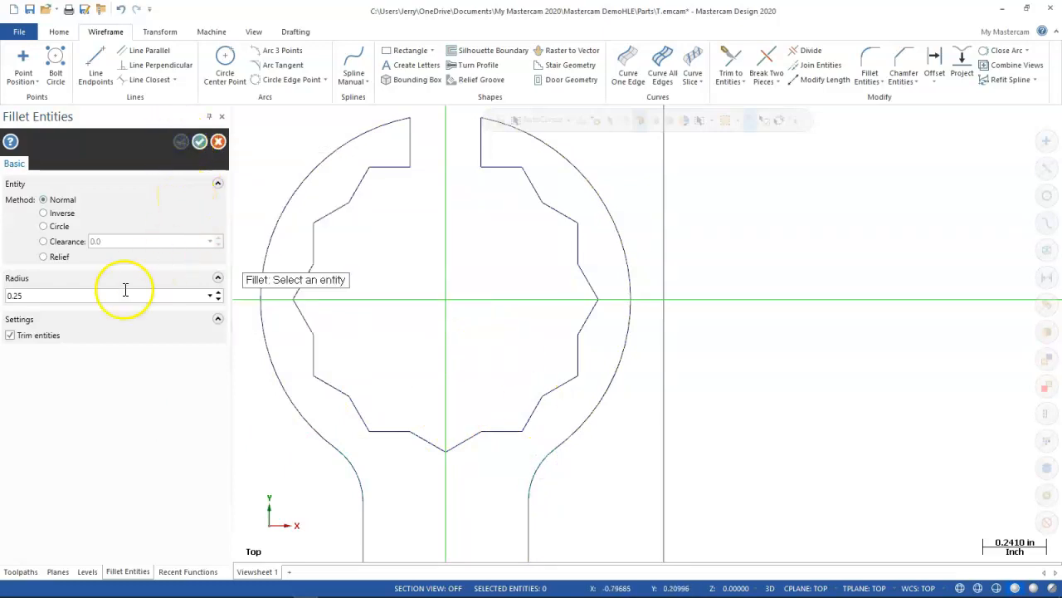
# Set the fillet method to Relief and the radius to 0.035.
pyautogui.click(46, 259)
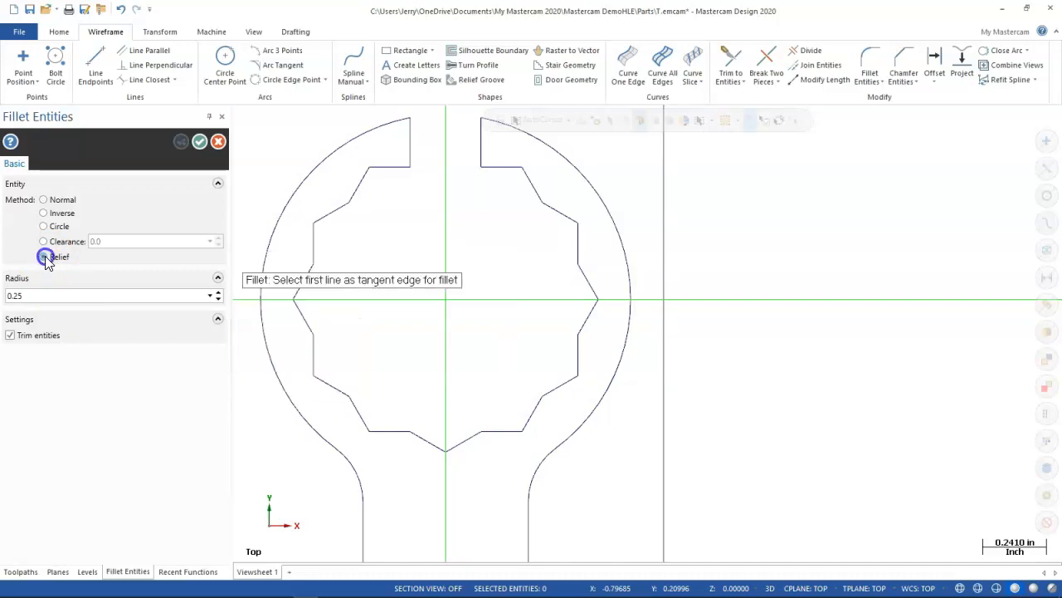
pyautogui.click(37, 295)
pyautogui.click(37, 295)
pyautogui.press('BackSpace')
pyautogui.press('BackSpace')
pyautogui.press('BackSpace')
pyautogui.press('BackSpace')
pyautogui.press('BackSpace')
pyautogui.press('Return')
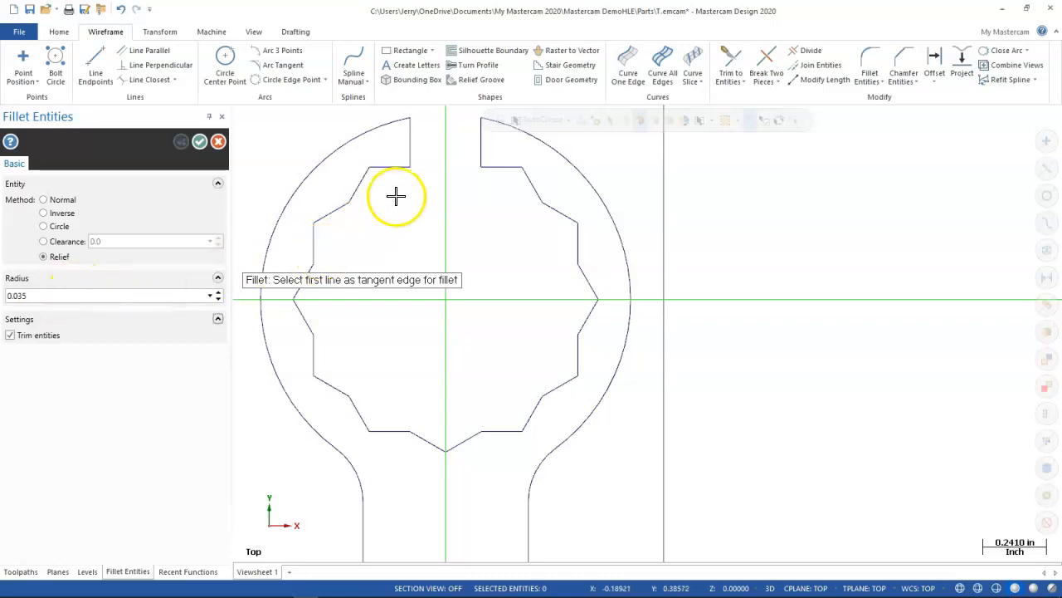
# Change the fillet method to Clearance with a clearance distance of 0.01.
pyautogui.scroll(3, 388, 178)
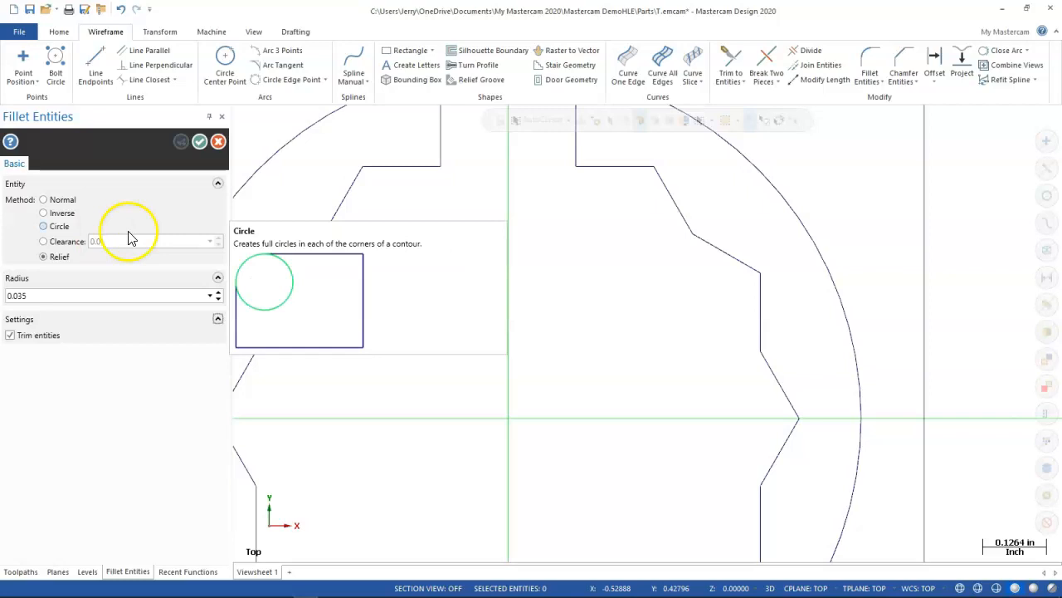
pyautogui.click(65, 243)
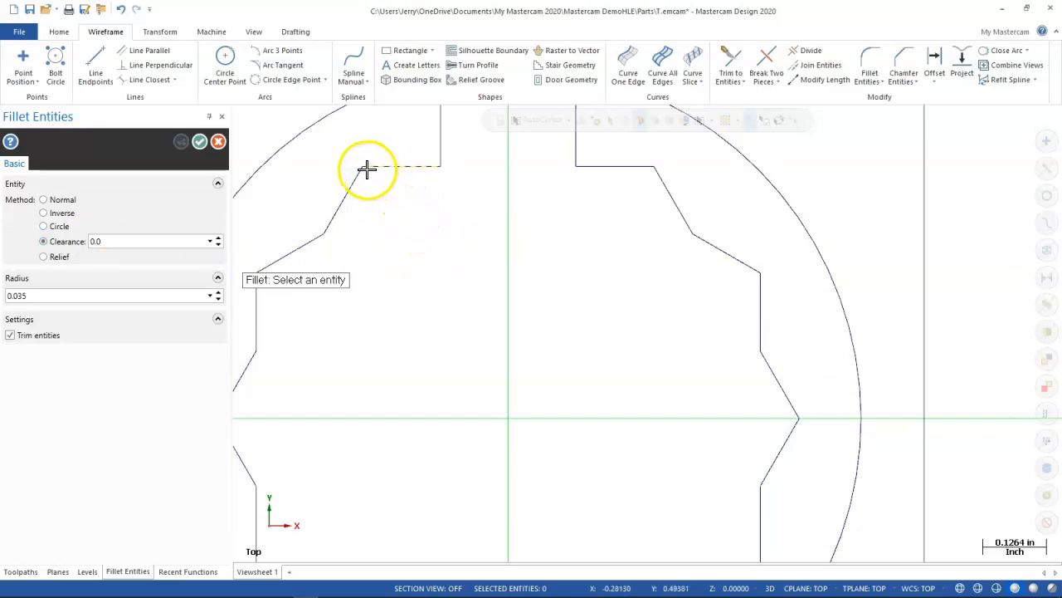
pyautogui.scroll(2, 364, 161)
pyautogui.scroll(2, 365, 161)
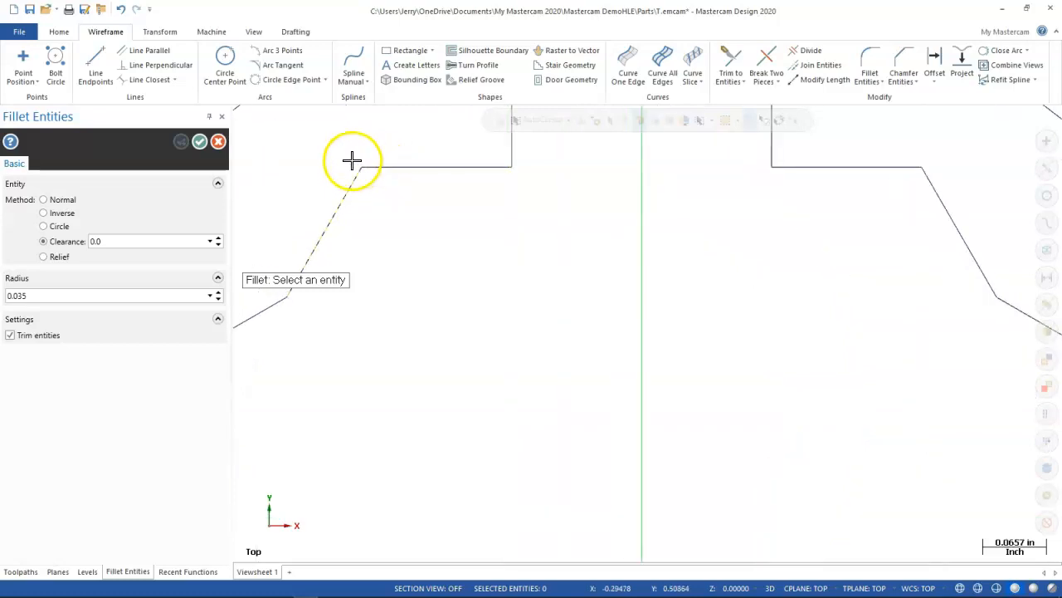
pyautogui.click(143, 242)
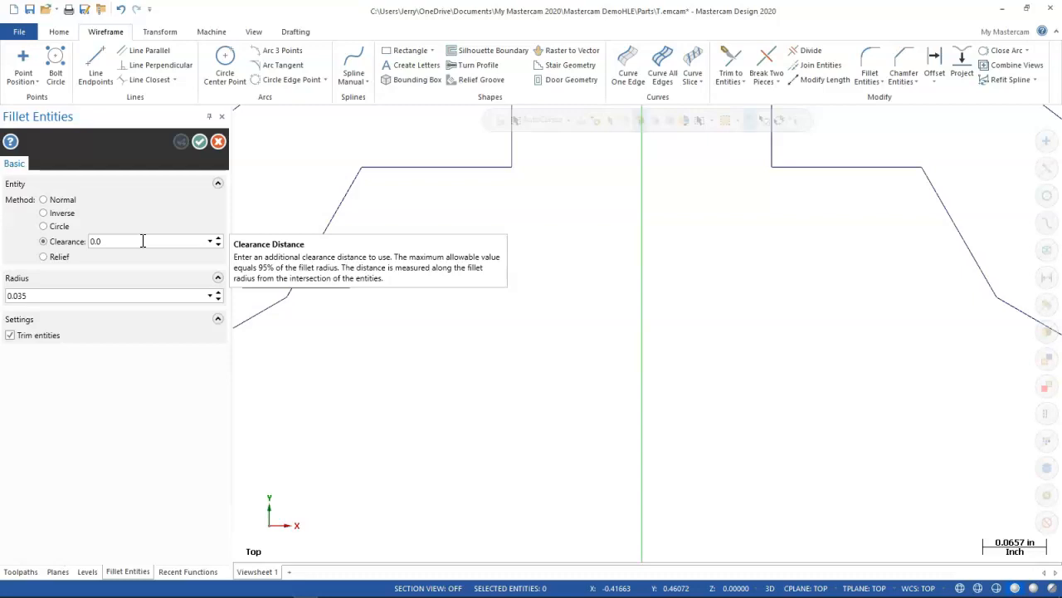
pyautogui.click(143, 241)
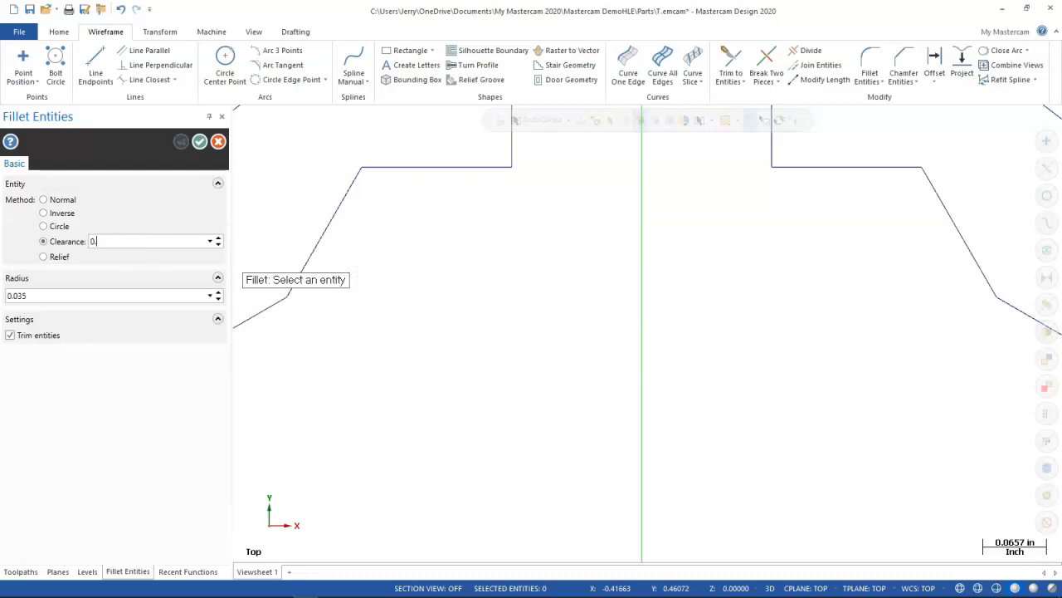
pyautogui.press('Tab')
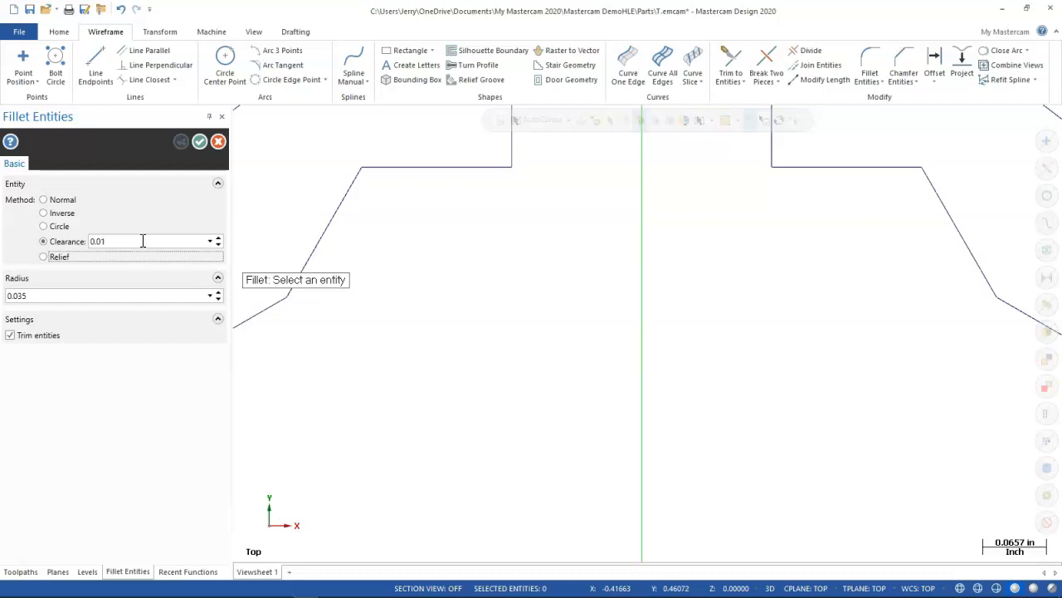
# Add a clearance fillet to the outward corner left of the gap in the wrench head's zigzag opening.
pyautogui.click(377, 168)
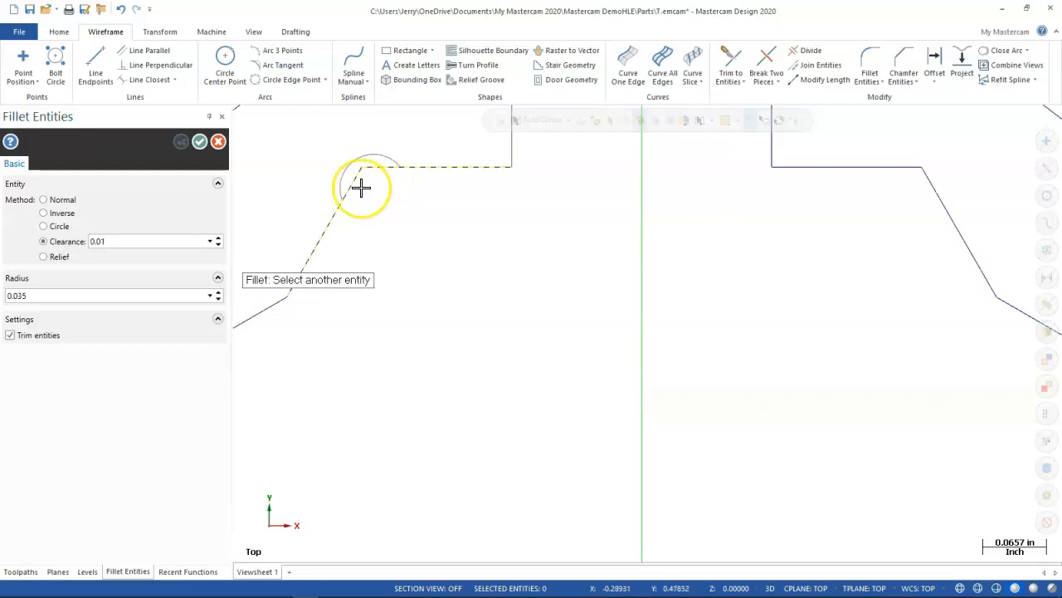
pyautogui.click(361, 188)
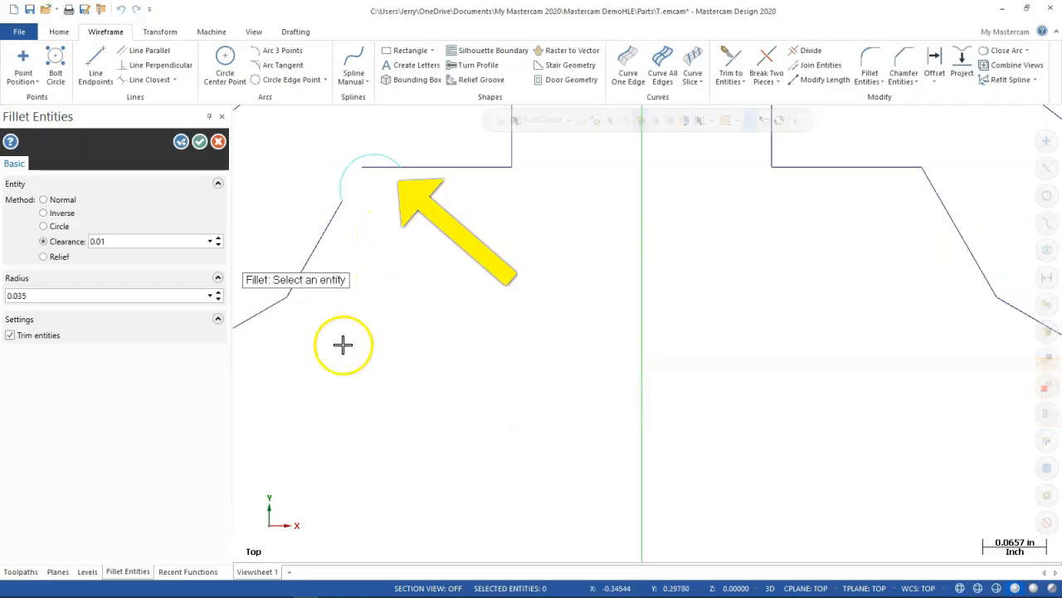
pyautogui.click(181, 141)
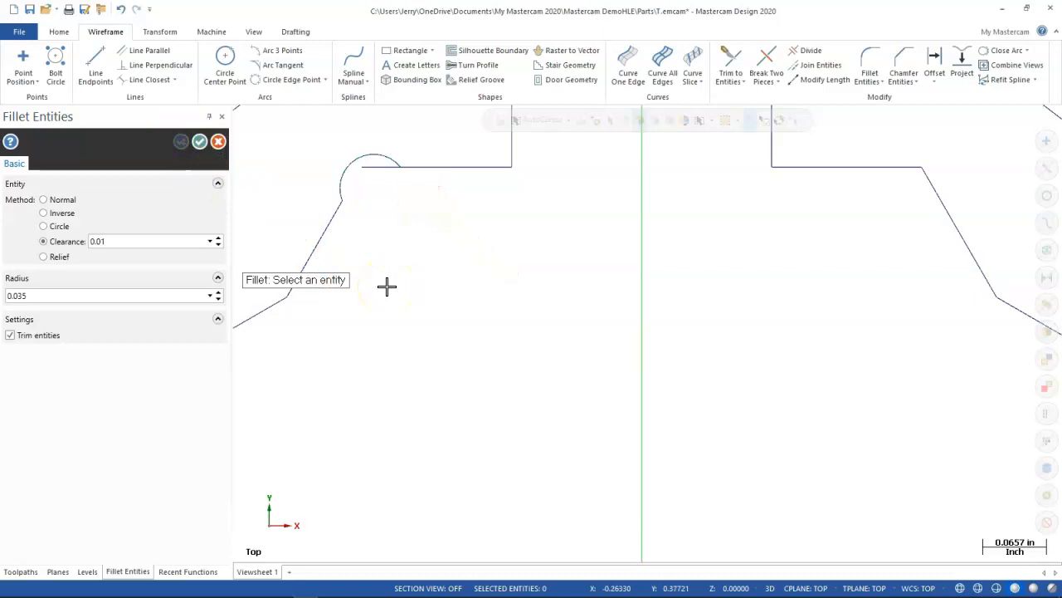
pyautogui.click(363, 167)
pyautogui.click(359, 168)
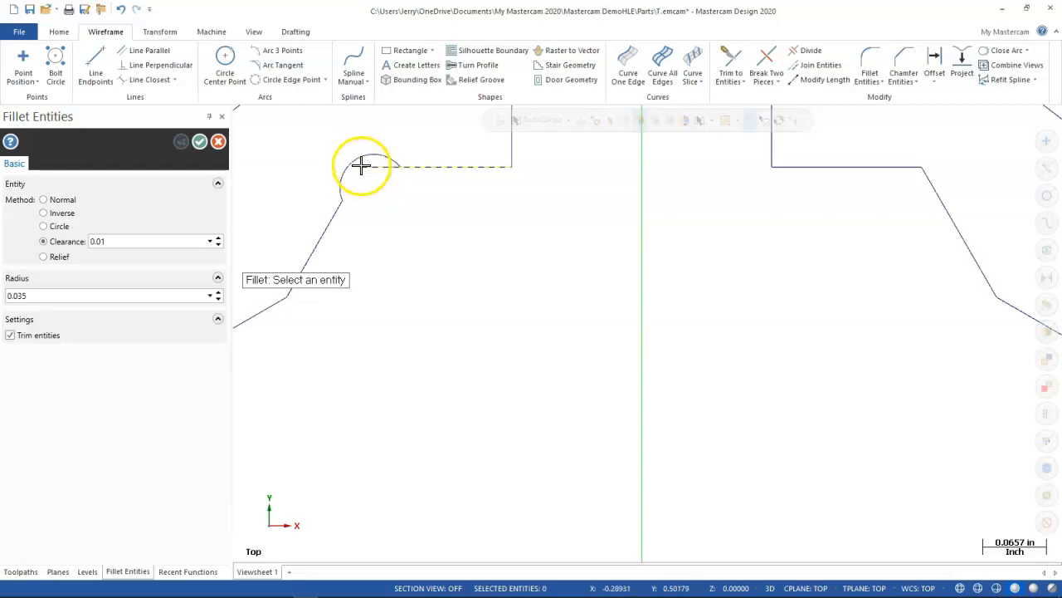
pyautogui.click(363, 164)
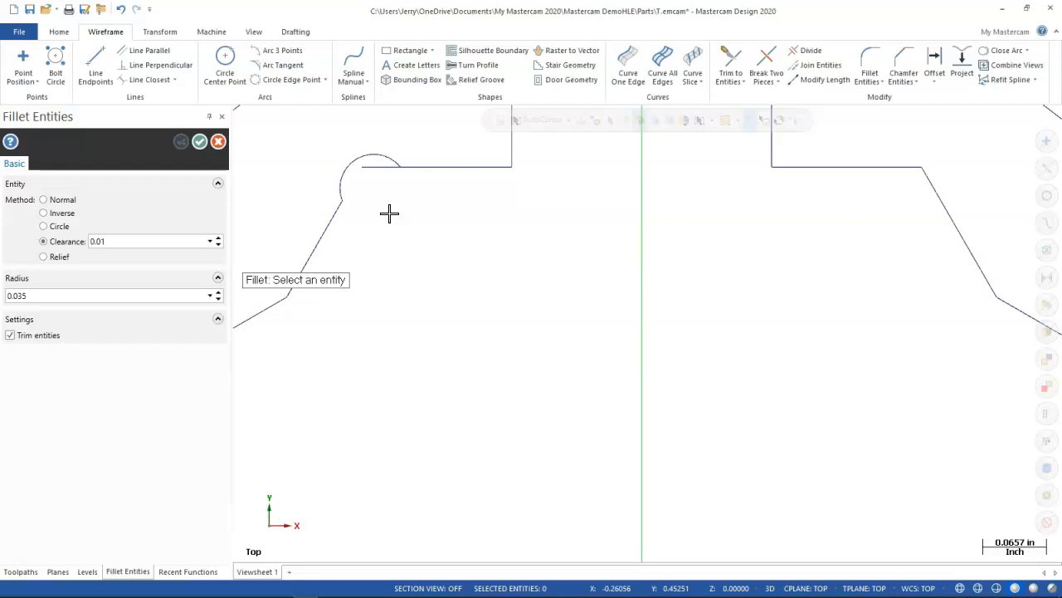
pyautogui.click(368, 171)
pyautogui.click(394, 183)
pyautogui.click(387, 180)
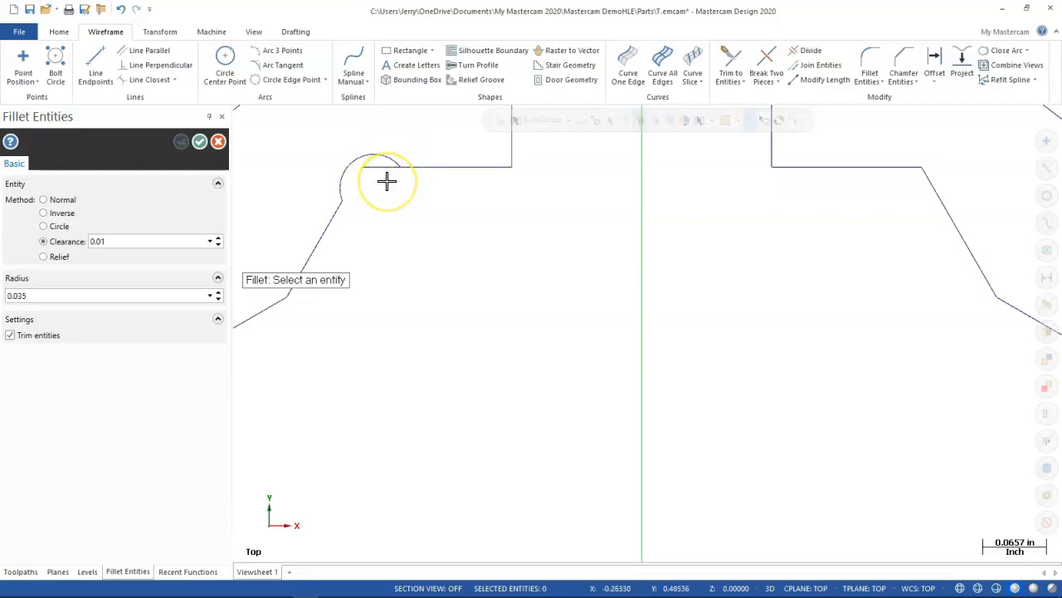
pyautogui.click(364, 165)
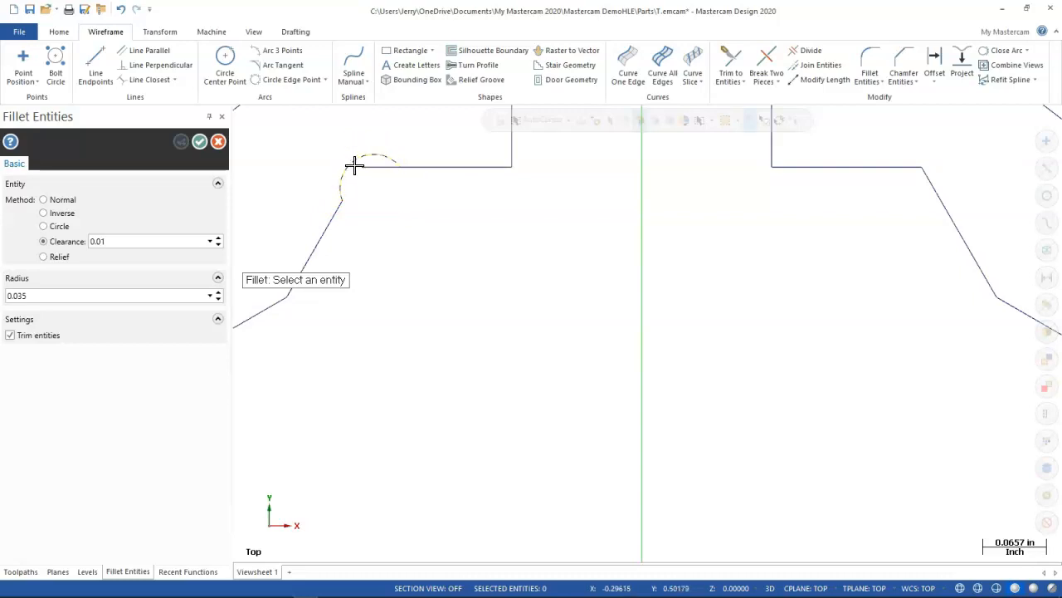
pyautogui.click(374, 336)
pyautogui.click(308, 313)
# Add clearance fillets to the outward corner right of the gap and the upper-right corner of the wrench opening.
pyautogui.scroll(-2, 351, 294)
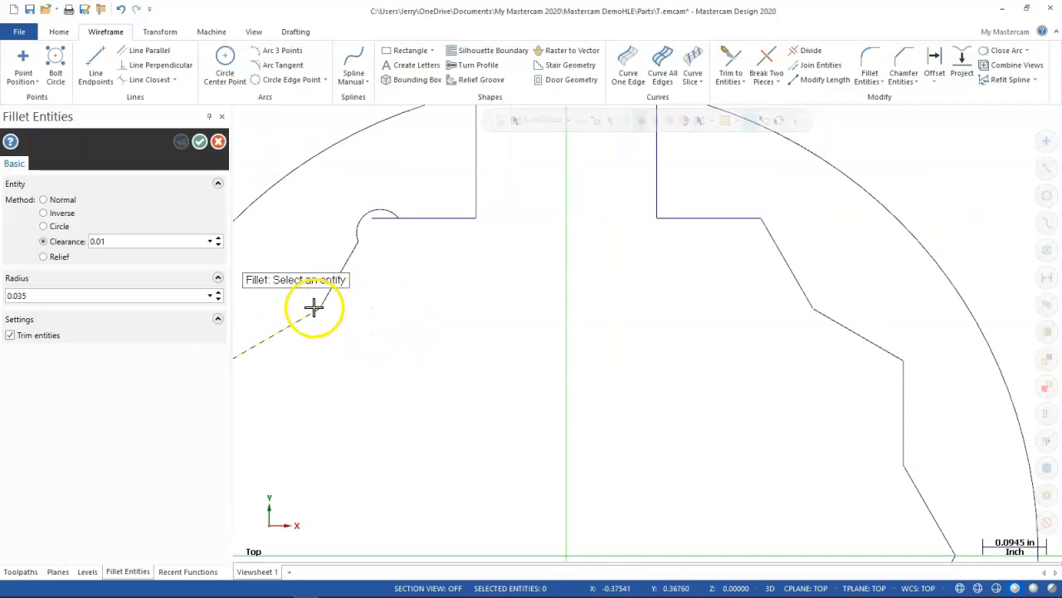
pyautogui.click(730, 220)
pyautogui.click(776, 245)
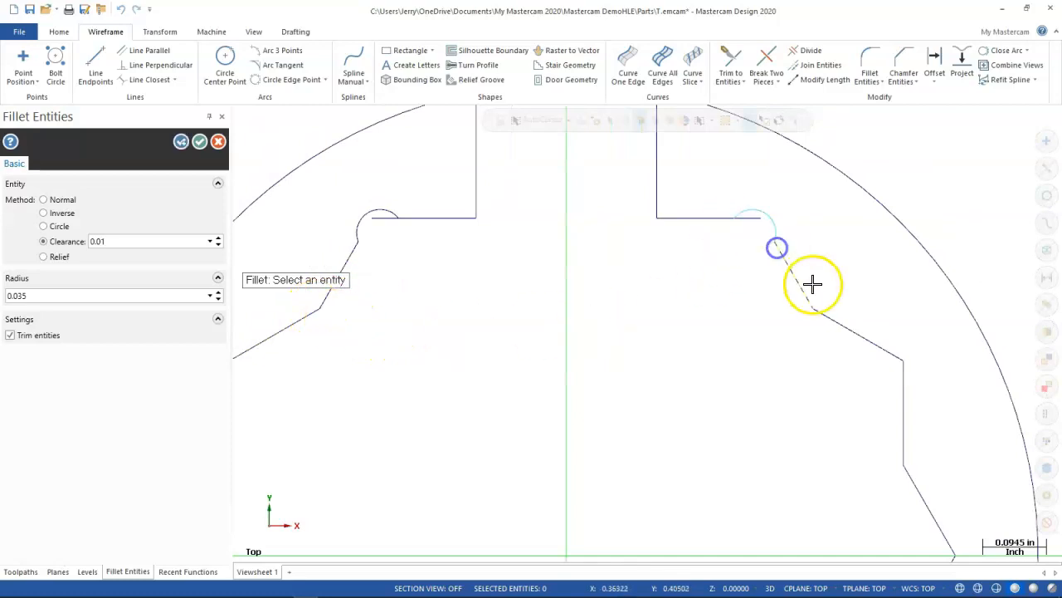
pyautogui.click(904, 405)
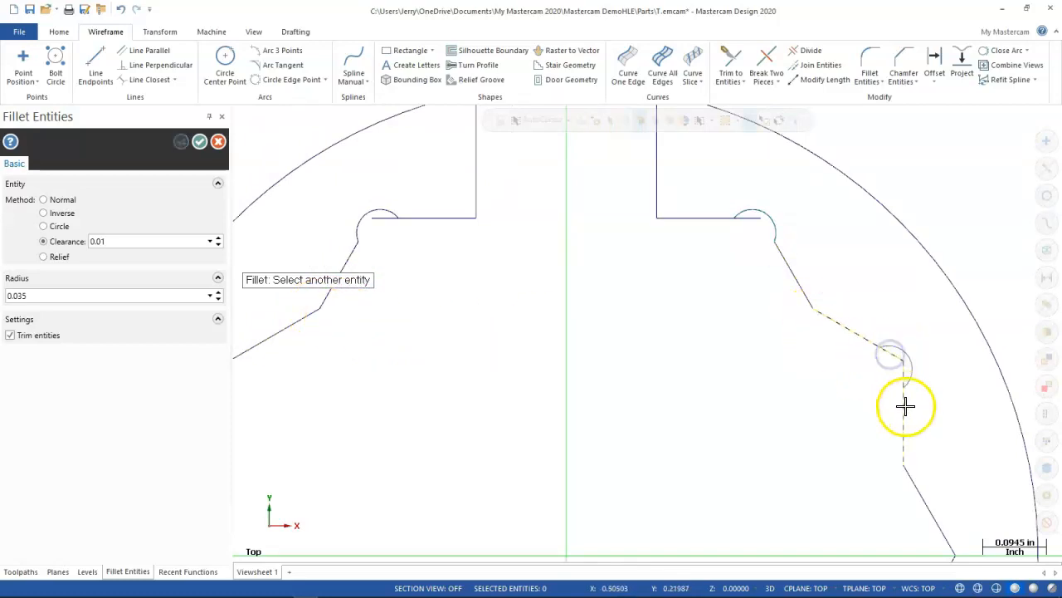
# Add clearance fillets to the rightmost corner and the lower-right outward corner with the vertical side of the opening.
pyautogui.scroll(-2, 821, 431)
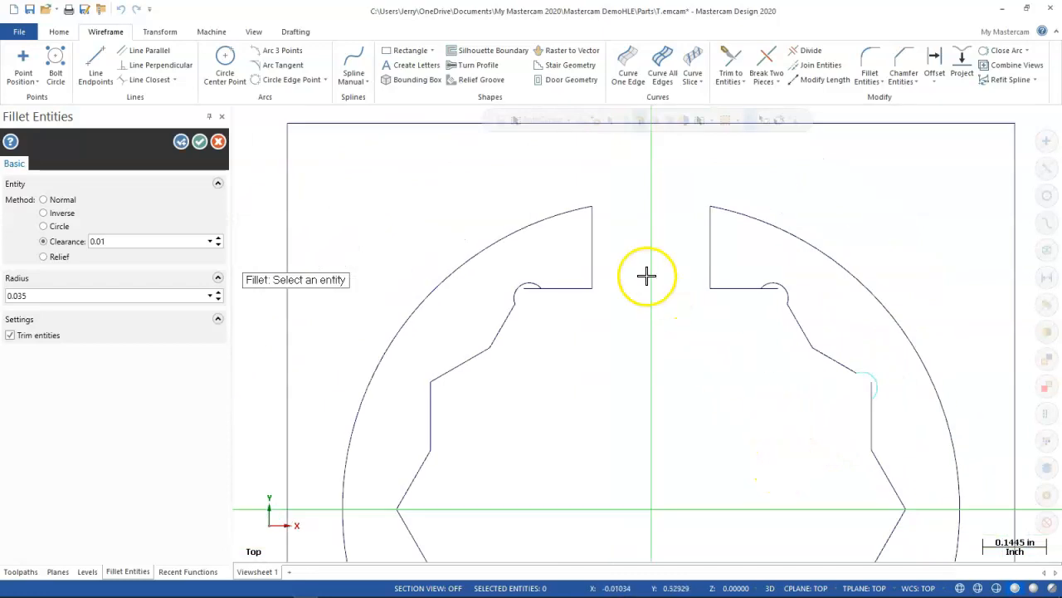
pyautogui.scroll(-2, 673, 457)
pyautogui.scroll(4, 754, 512)
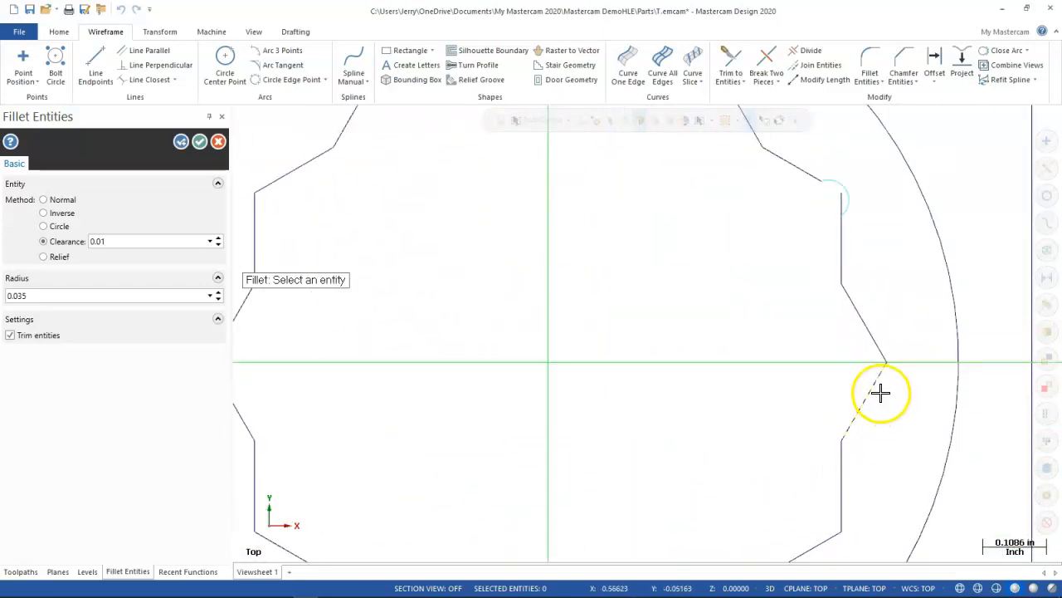
pyautogui.click(878, 388)
pyautogui.click(865, 332)
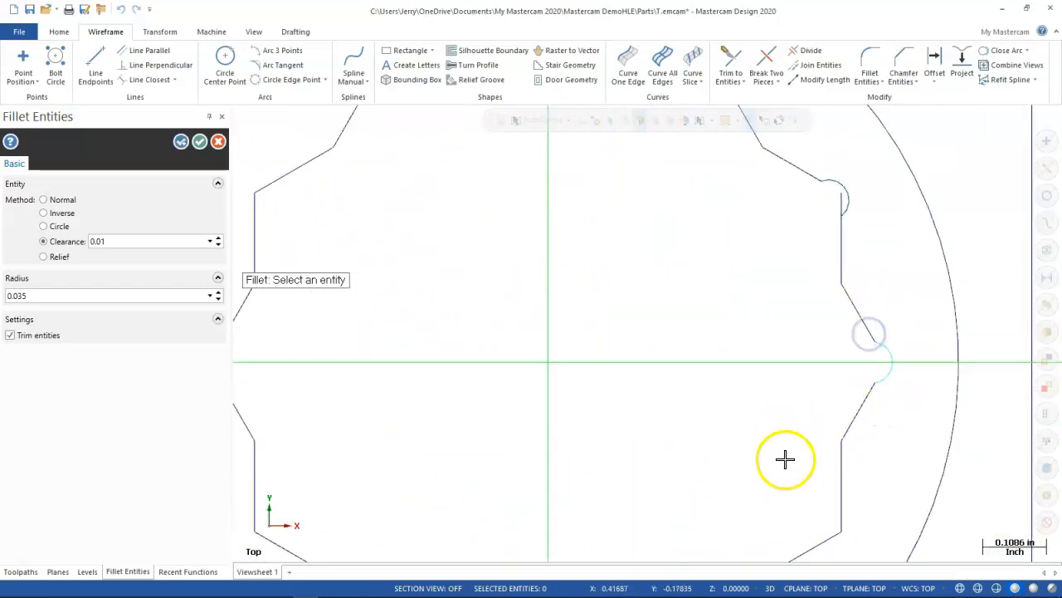
pyautogui.click(842, 502)
pyautogui.click(829, 535)
pyautogui.scroll(-4, 739, 474)
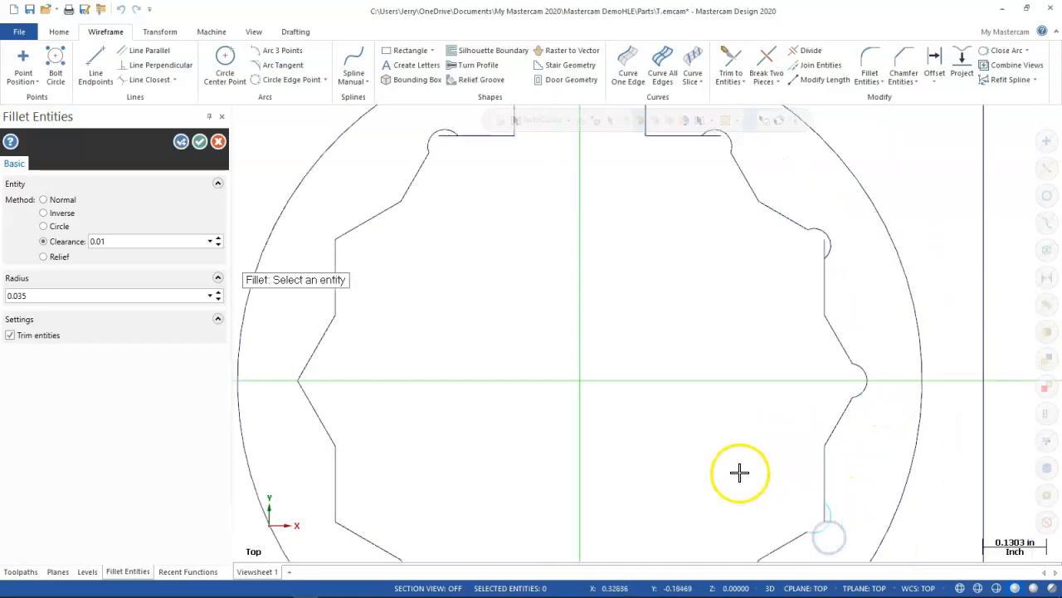
# Add clearance fillets to the outward corner just right of the opening's bottom and to the bottommost corner on the centerline.
pyautogui.scroll(2, 696, 558)
pyautogui.scroll(3, 702, 554)
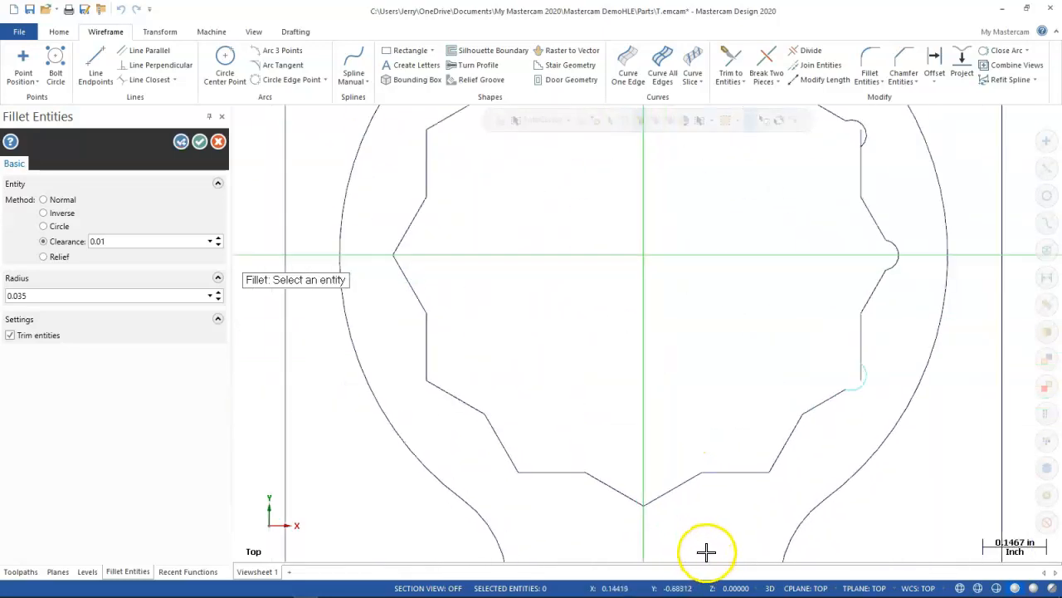
pyautogui.click(765, 438)
pyautogui.click(765, 440)
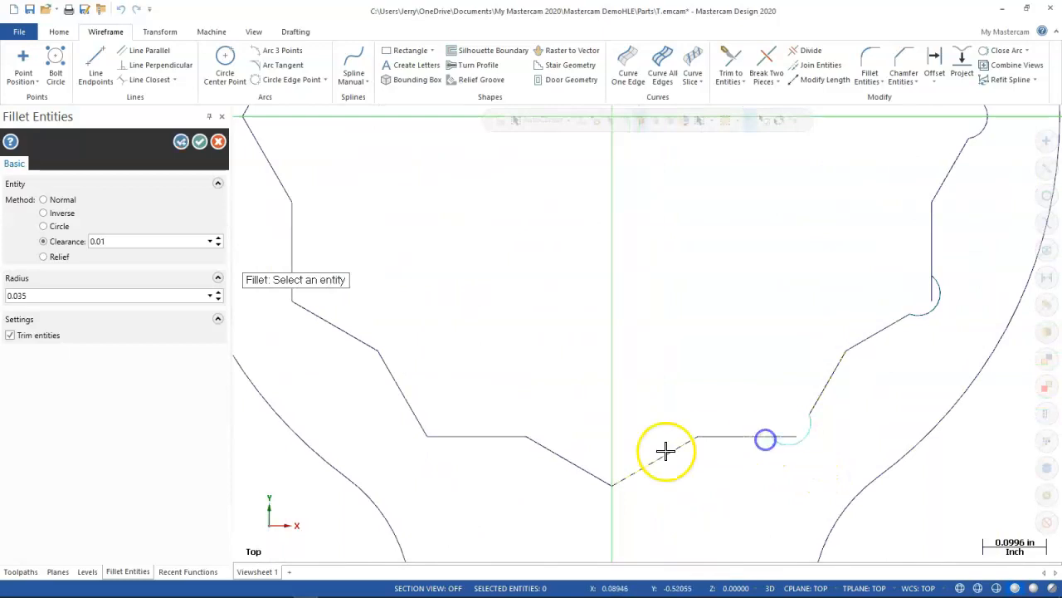
pyautogui.click(630, 474)
pyautogui.click(568, 459)
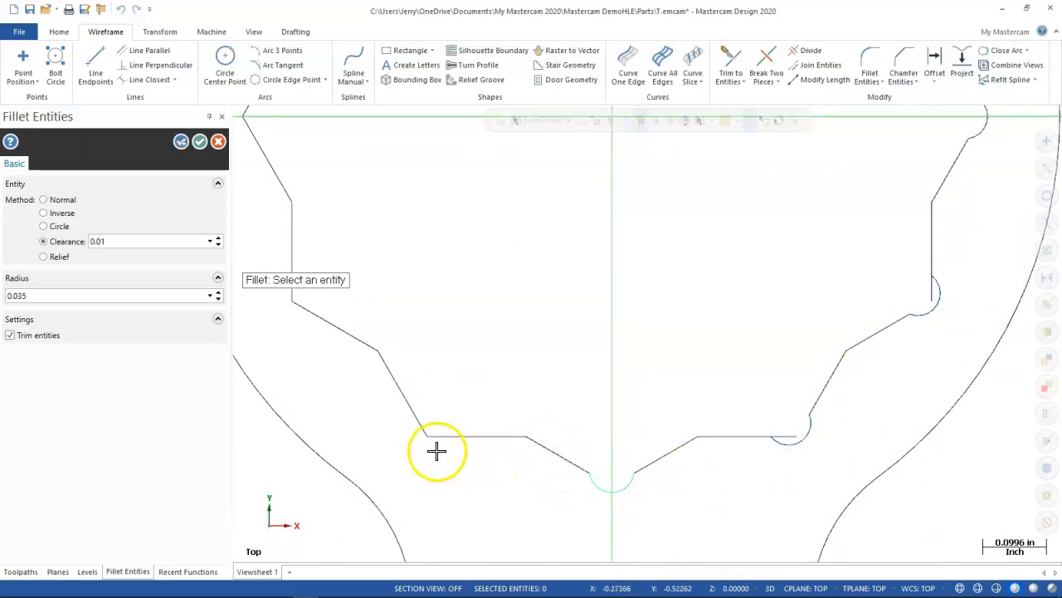
# Add clearance fillets to the two lower-left outward corners of the wrench opening.
pyautogui.click(463, 434)
pyautogui.click(394, 402)
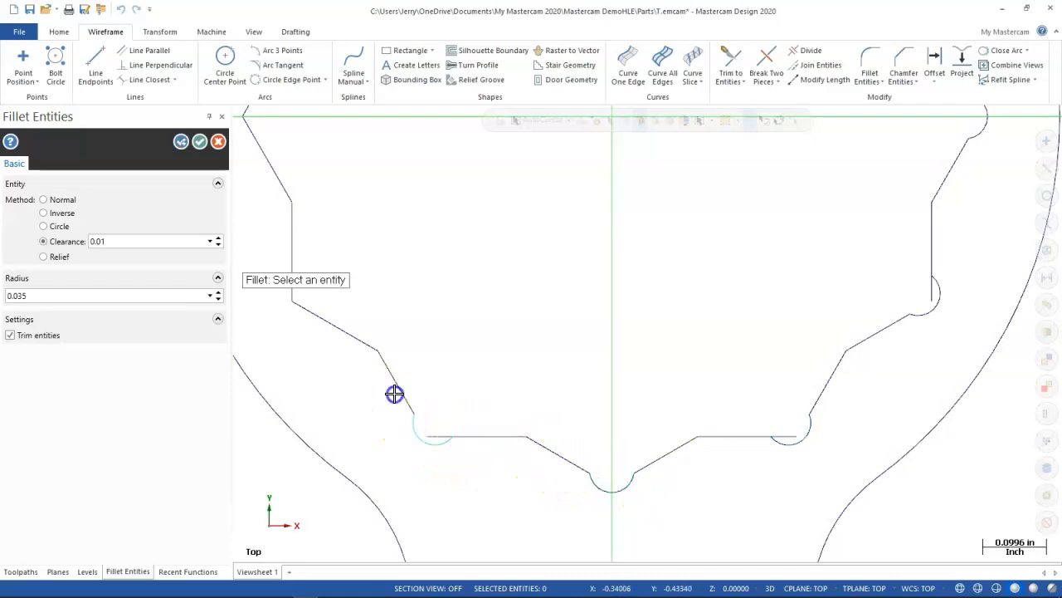
pyautogui.click(311, 310)
pyautogui.click(290, 252)
pyautogui.scroll(-3, 429, 276)
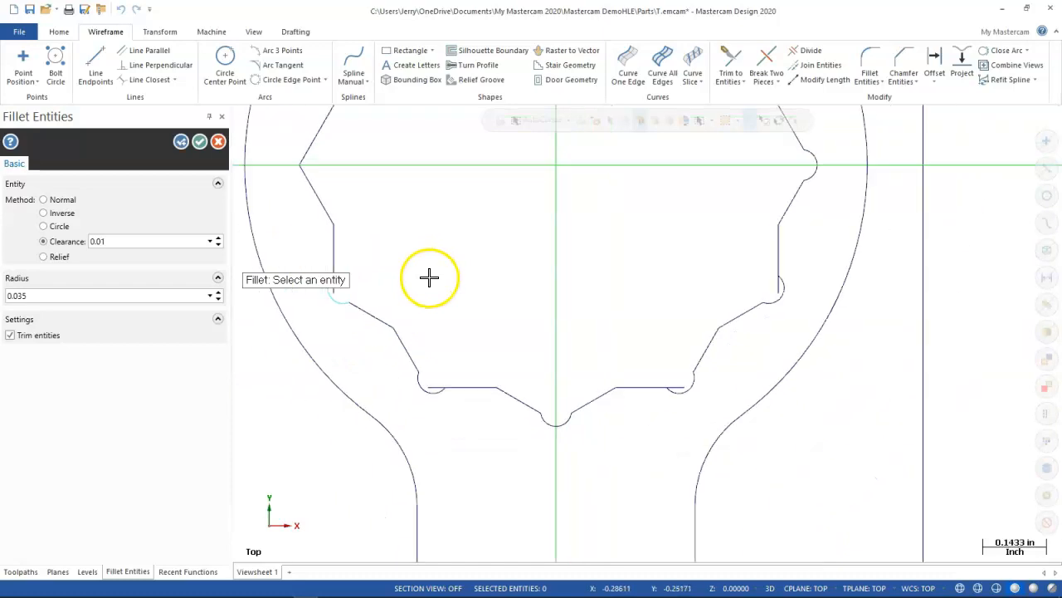
pyautogui.scroll(3, 367, 202)
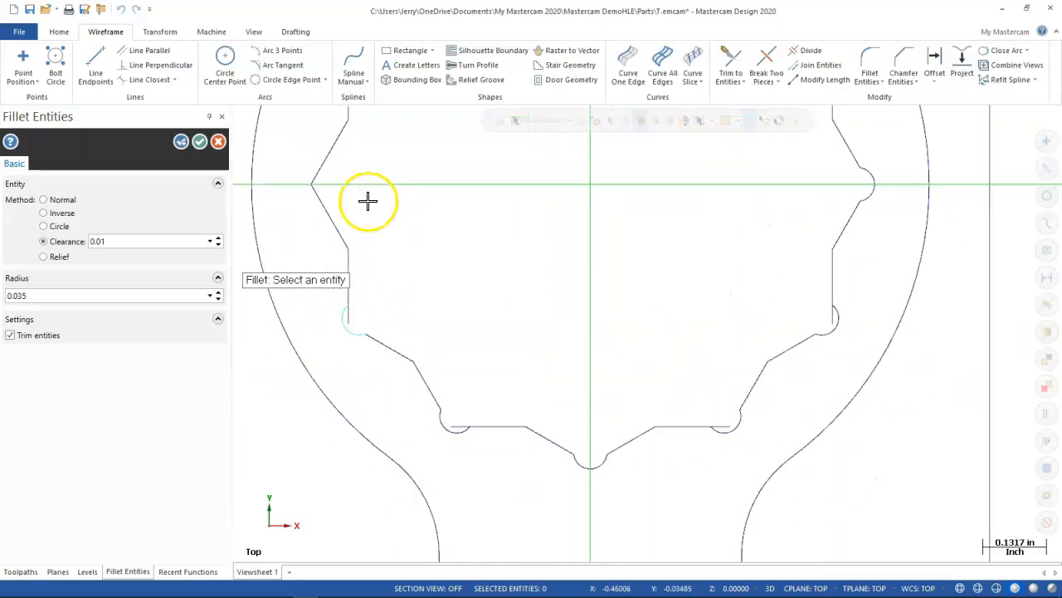
# Add clearance fillets to the leftmost and upper-left outward corners of the opening and finish the Fillet Entities command.
pyautogui.click(321, 213)
pyautogui.click(323, 151)
pyautogui.scroll(-4, 408, 249)
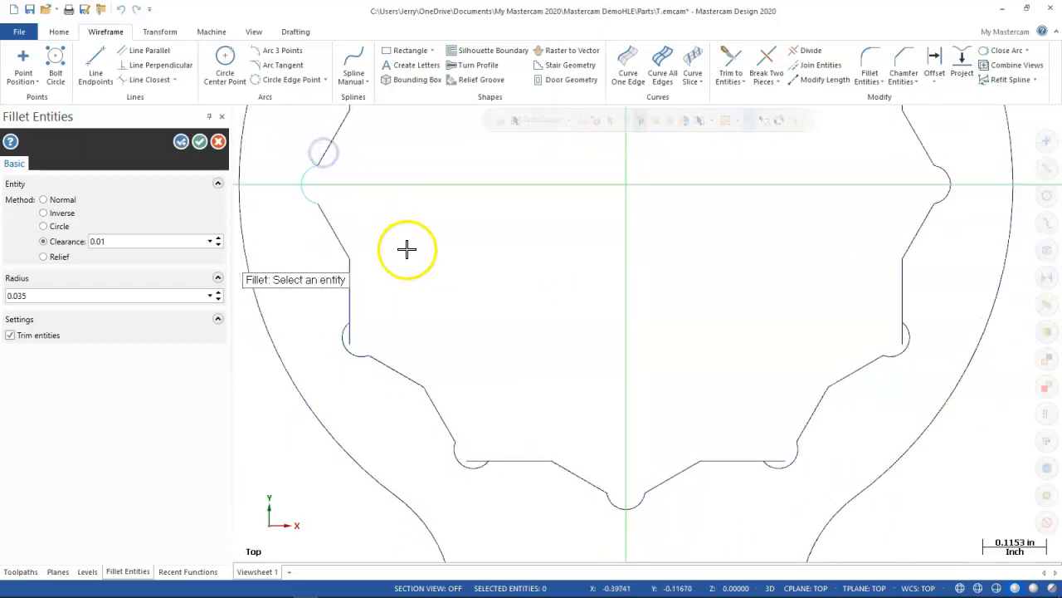
pyautogui.scroll(4, 396, 127)
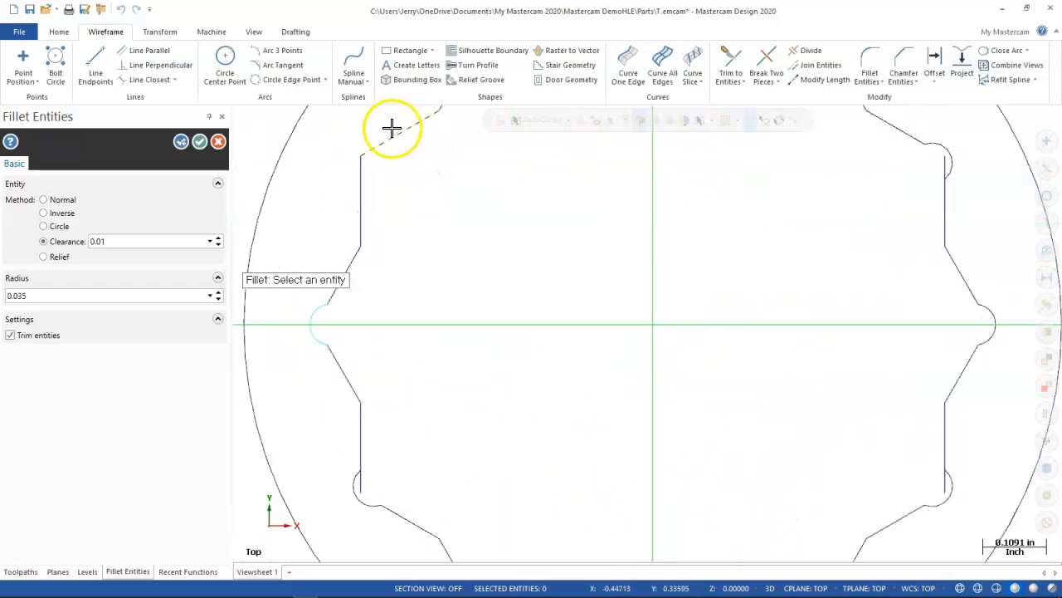
pyautogui.click(363, 199)
pyautogui.click(377, 151)
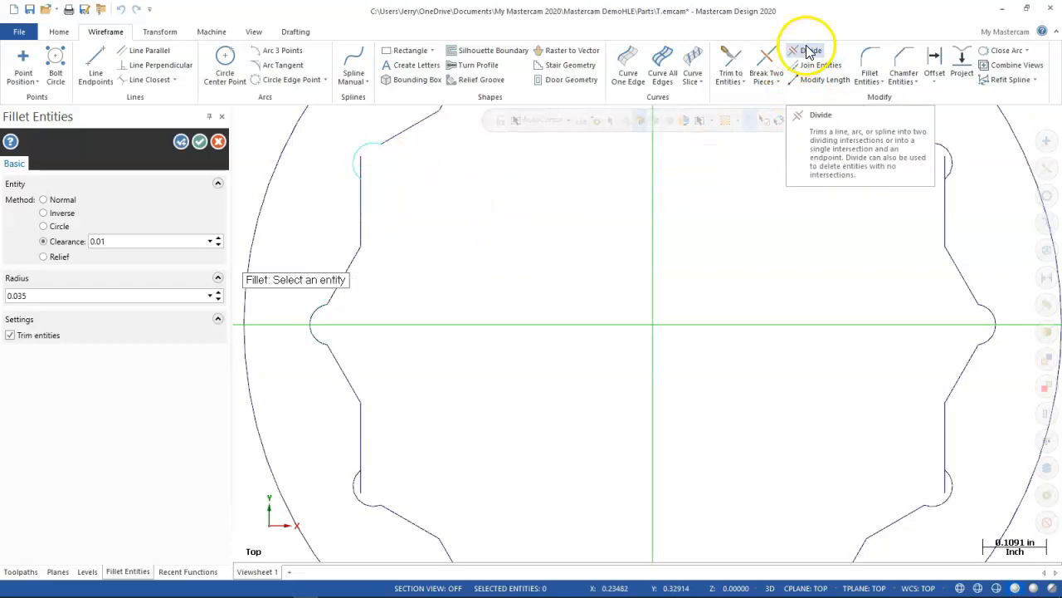
pyautogui.scroll(-3, 555, 220)
pyautogui.scroll(-2, 556, 220)
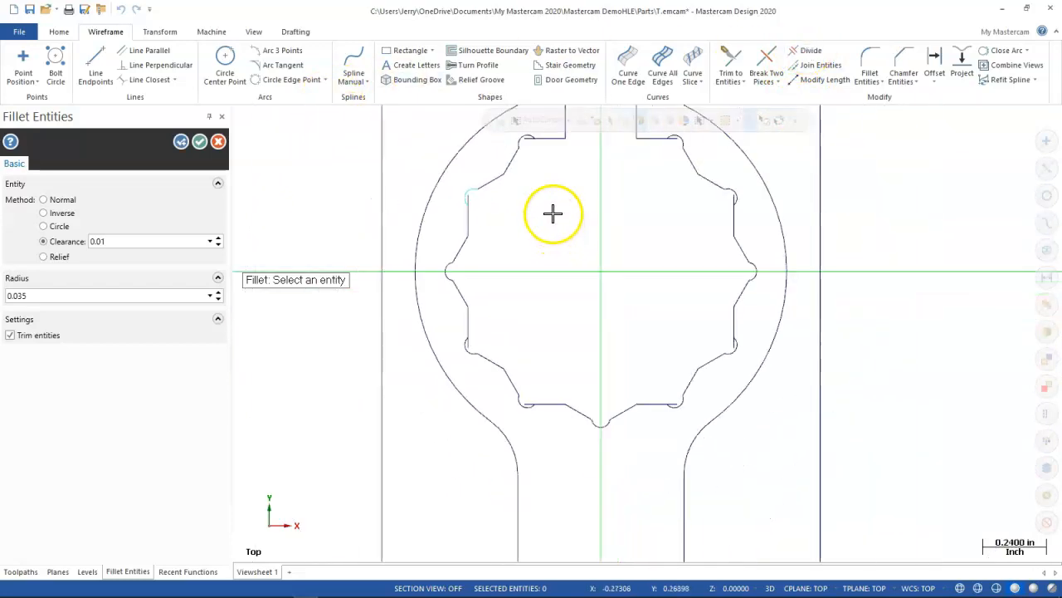
pyautogui.click(200, 142)
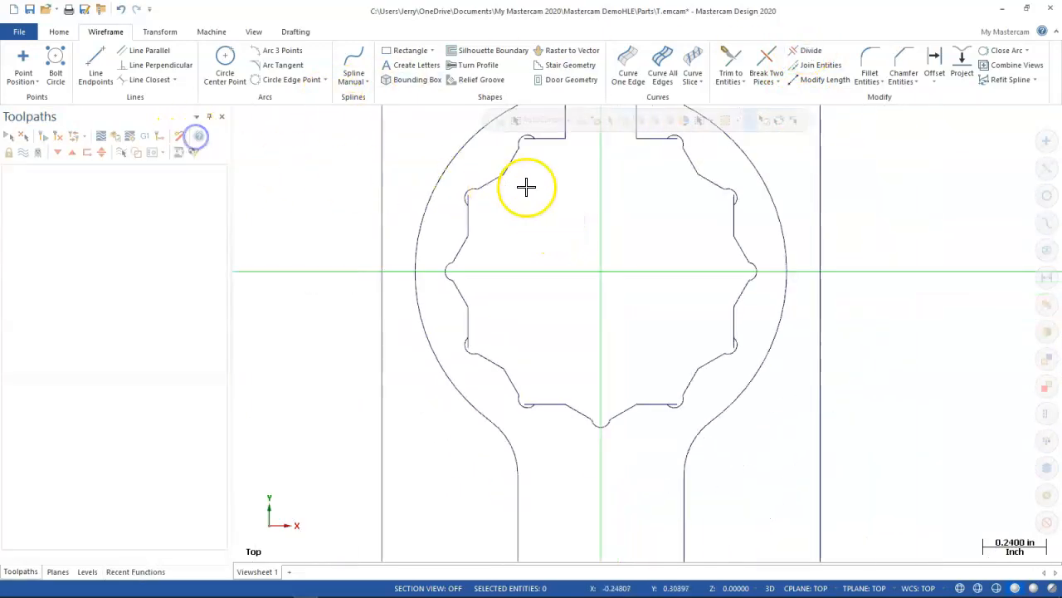
# Use Divide with the Trim type to remove leftover line ends inside the lower and right-side clearance fillets.
pyautogui.click(805, 54)
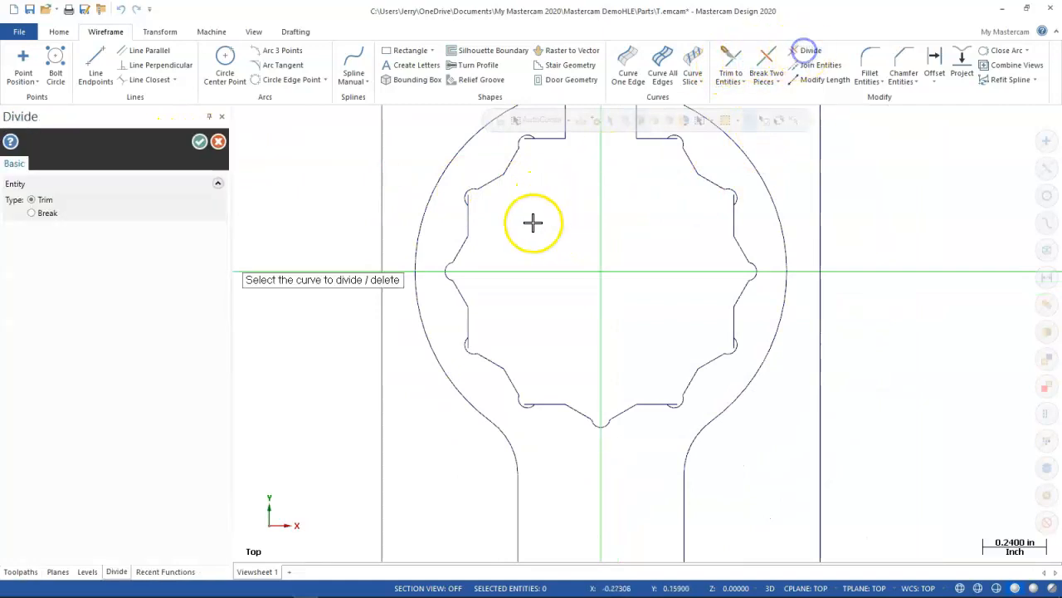
pyautogui.scroll(-2, 474, 344)
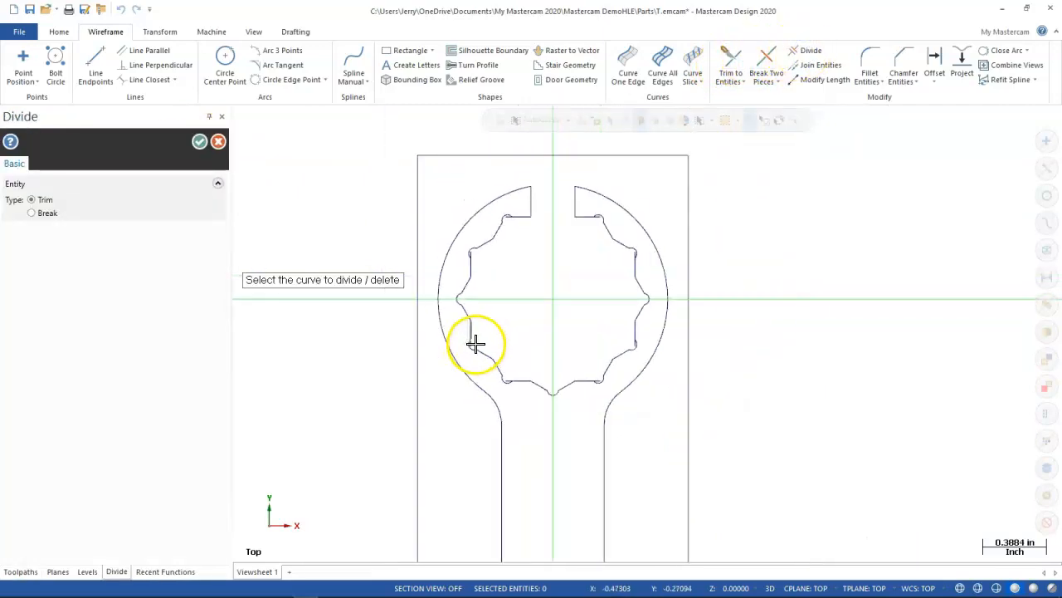
pyautogui.scroll(4, 475, 344)
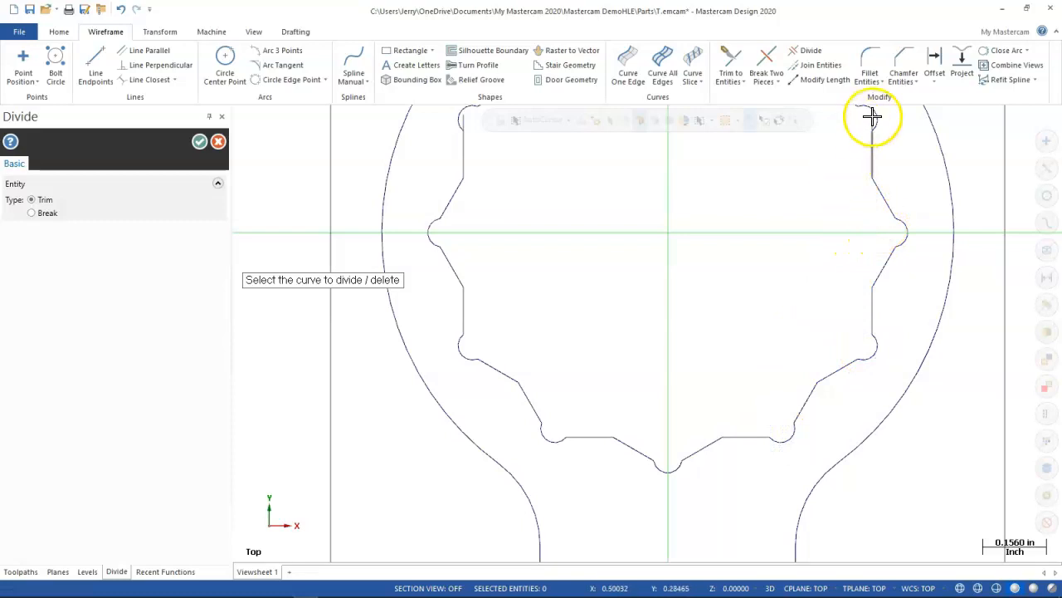
pyautogui.scroll(-3, 755, 184)
pyautogui.scroll(-1, 701, 270)
pyautogui.scroll(4, 729, 139)
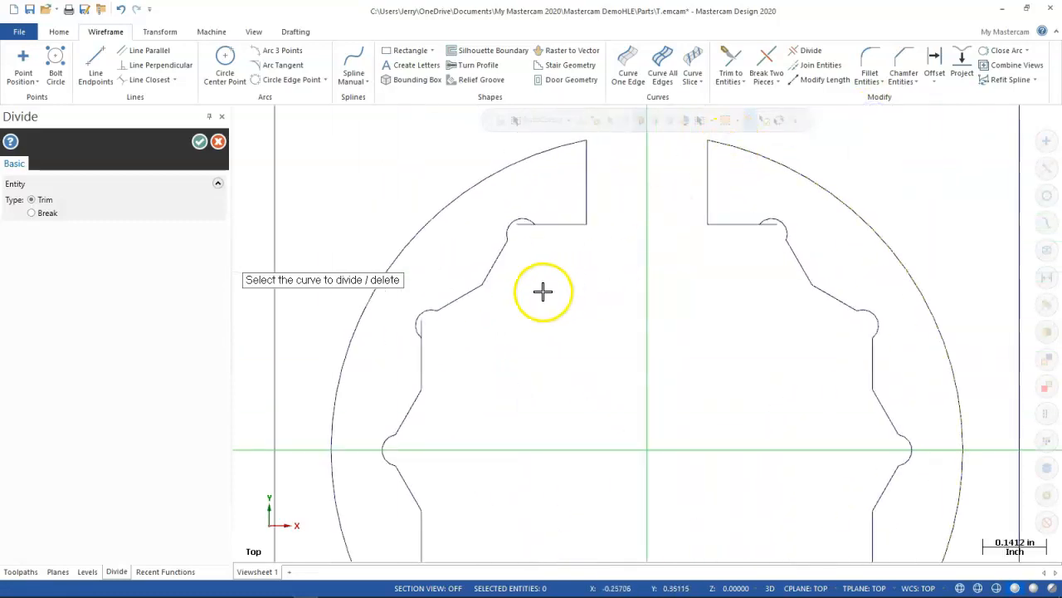
# Trim the leftover line ends inside the upper-left fillet and both fillets beside the gap, and fit the whole wrench in view.
pyautogui.click(426, 326)
pyautogui.click(523, 231)
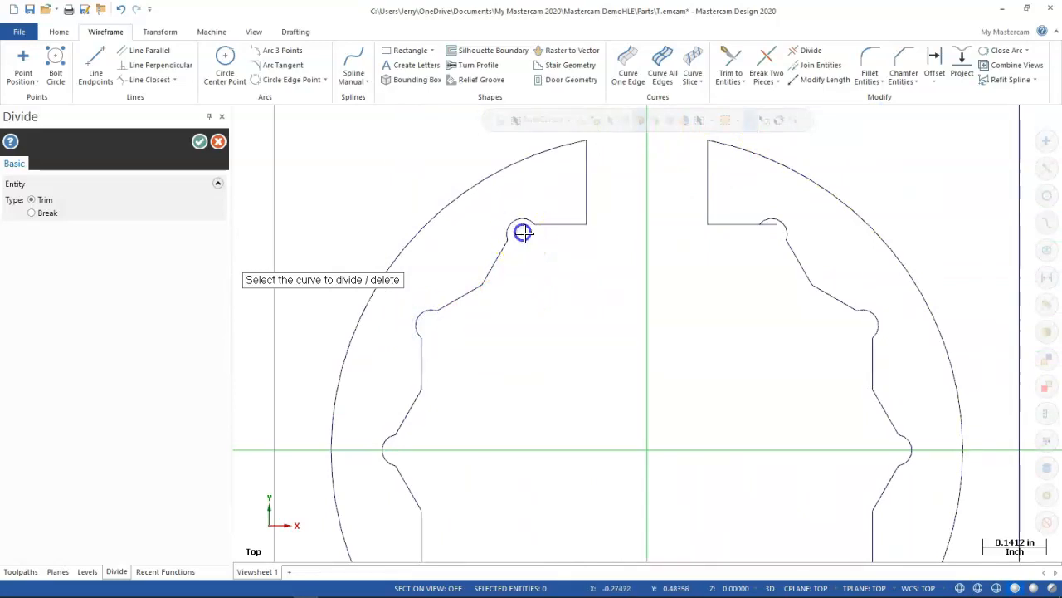
pyautogui.click(771, 231)
pyautogui.scroll(-6, 821, 360)
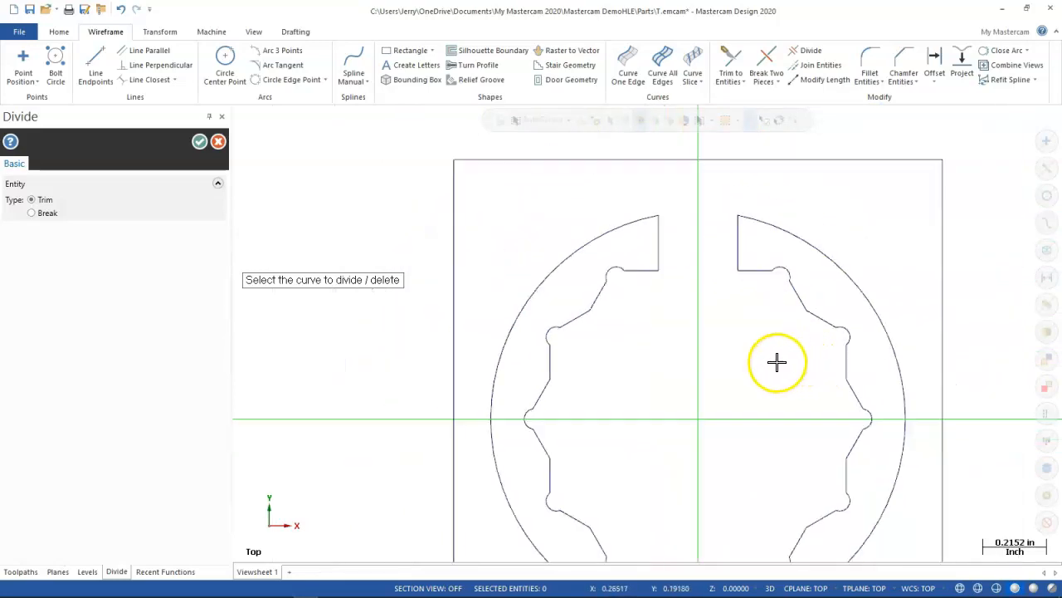
pyautogui.scroll(-3, 503, 417)
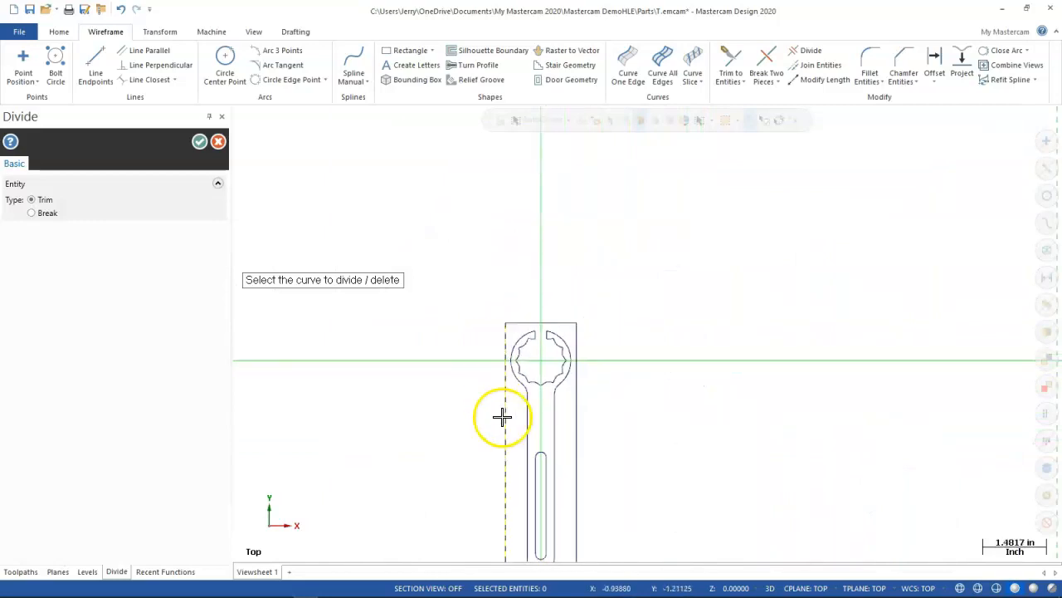
pyautogui.rightClick(616, 256)
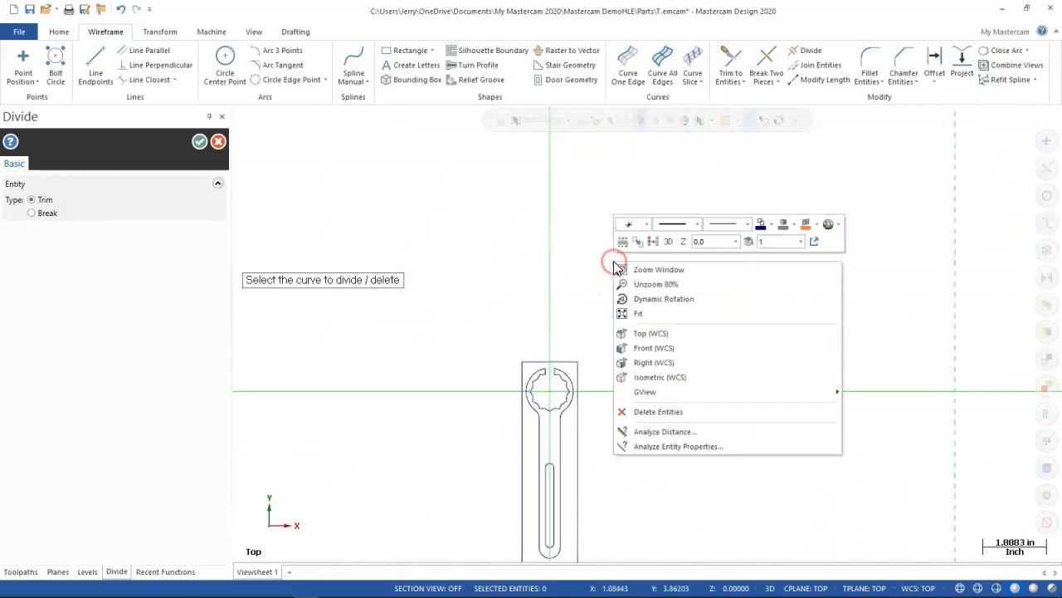
pyautogui.click(636, 313)
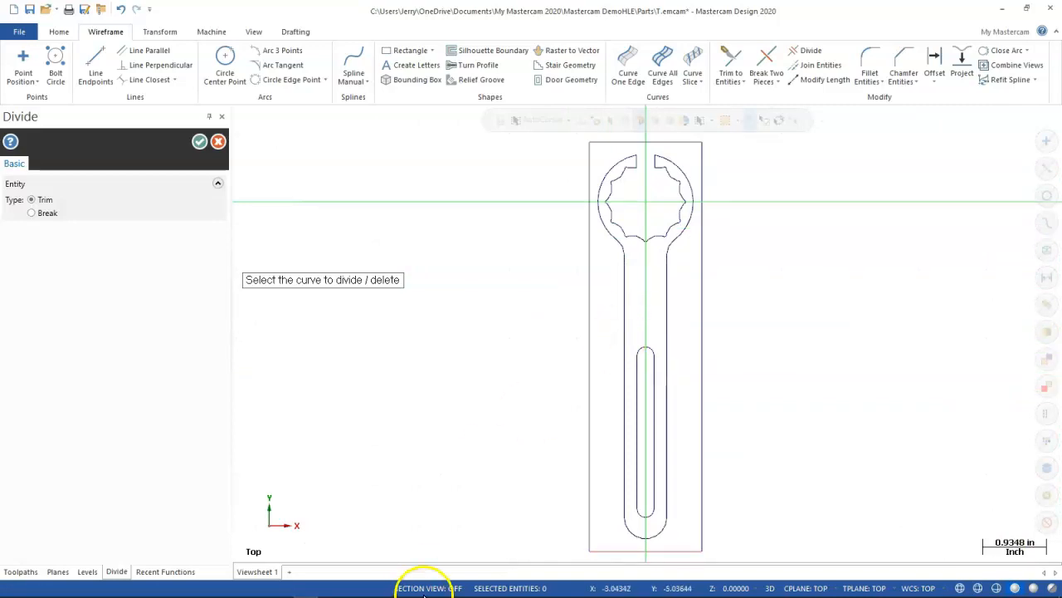
# Switch to Chrome to compare the wrench with the assignment's dimensioned drawing, and return to Mastercam.
pyautogui.moveTo(343, 585)
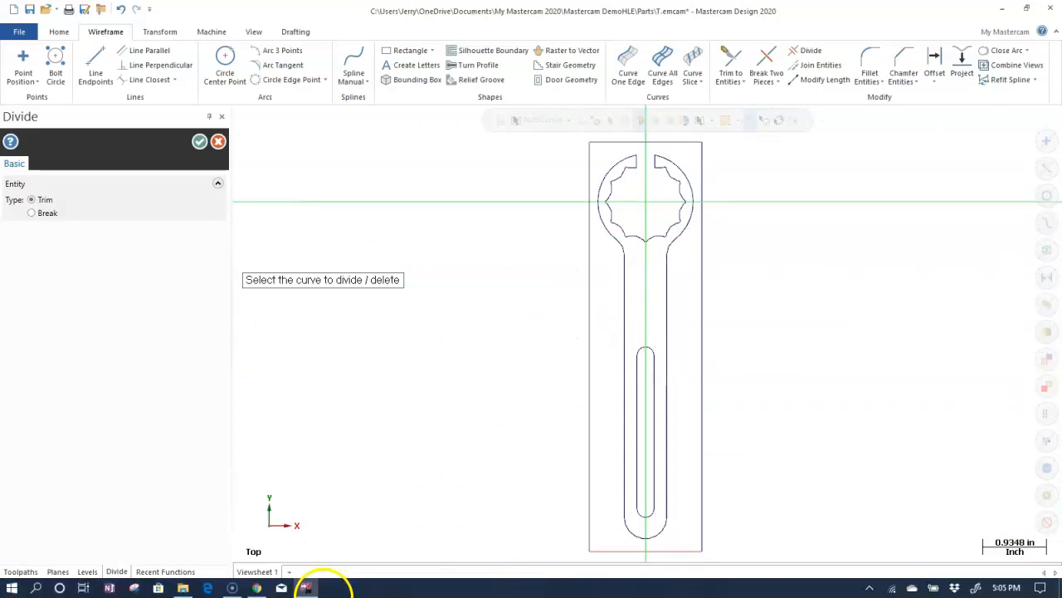
pyautogui.click(257, 588)
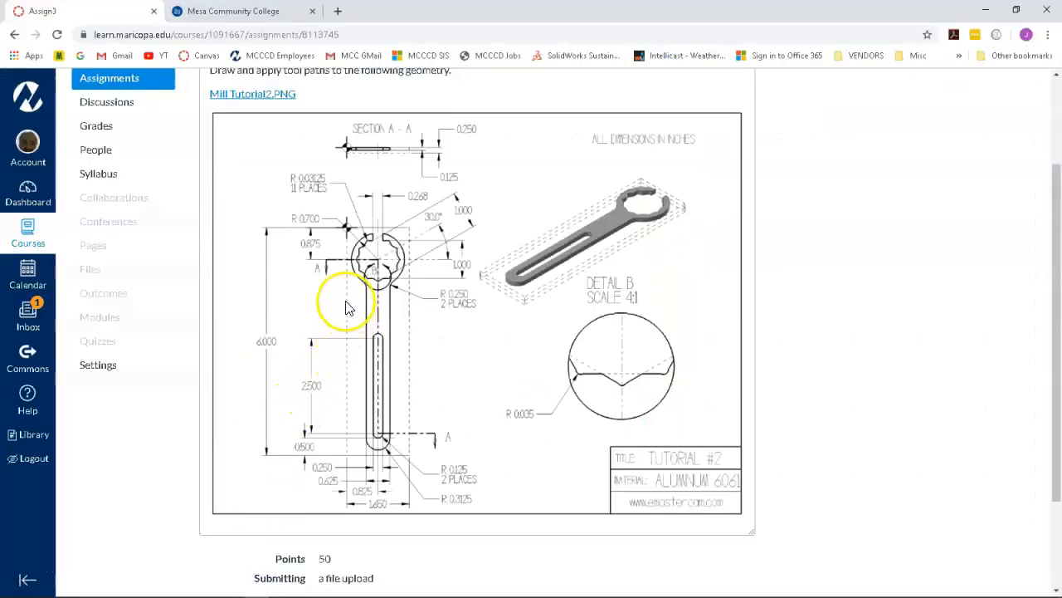
pyautogui.click(385, 393)
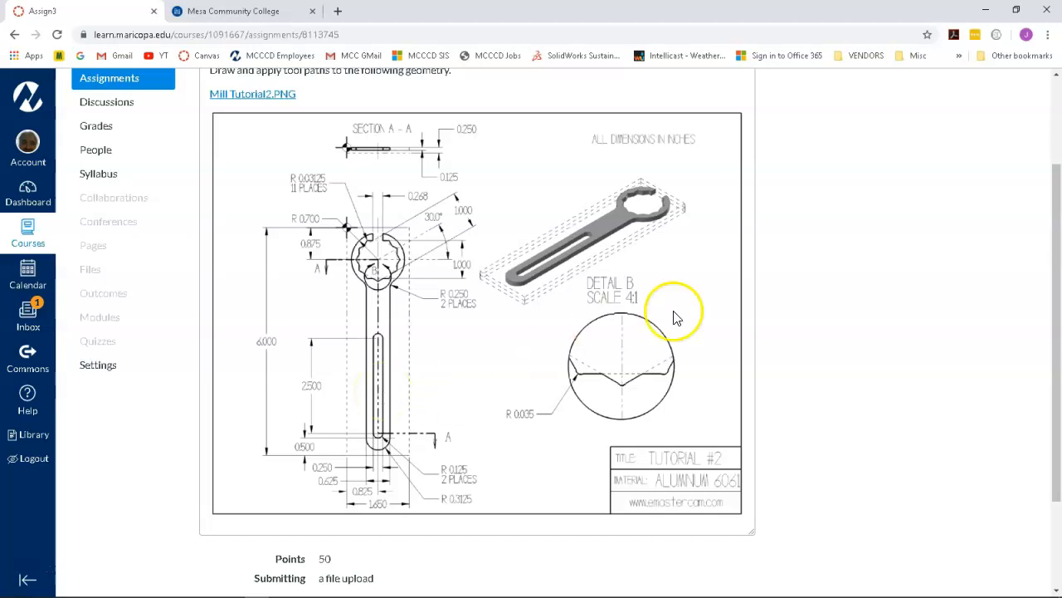
pyautogui.click(986, 12)
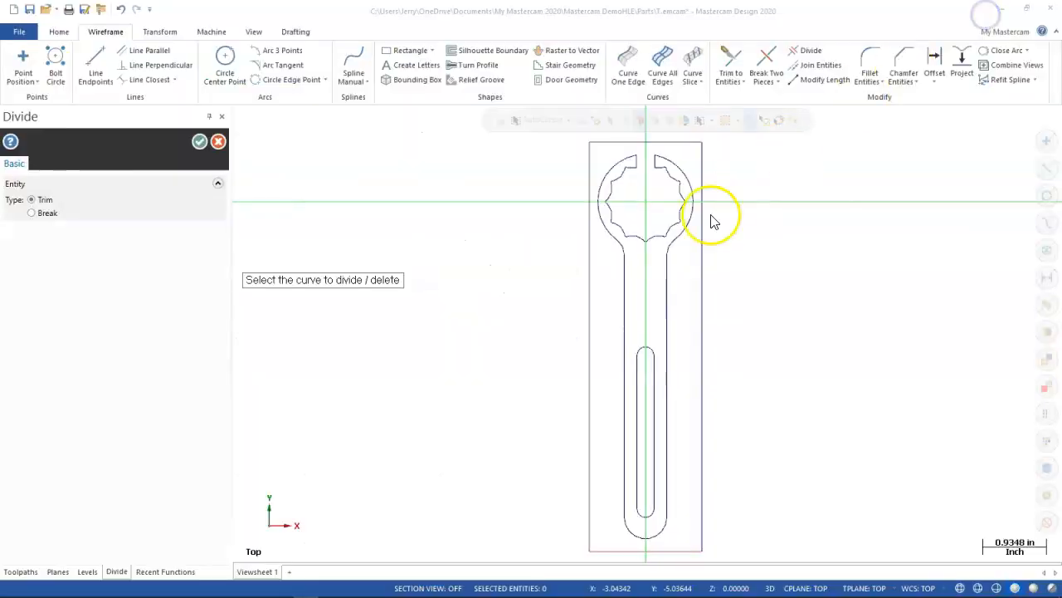
# Select the entire wrench and its stock rectangle and rotate them 90 degrees about the origin with the Move method.
pyautogui.scroll(-1, 553, 320)
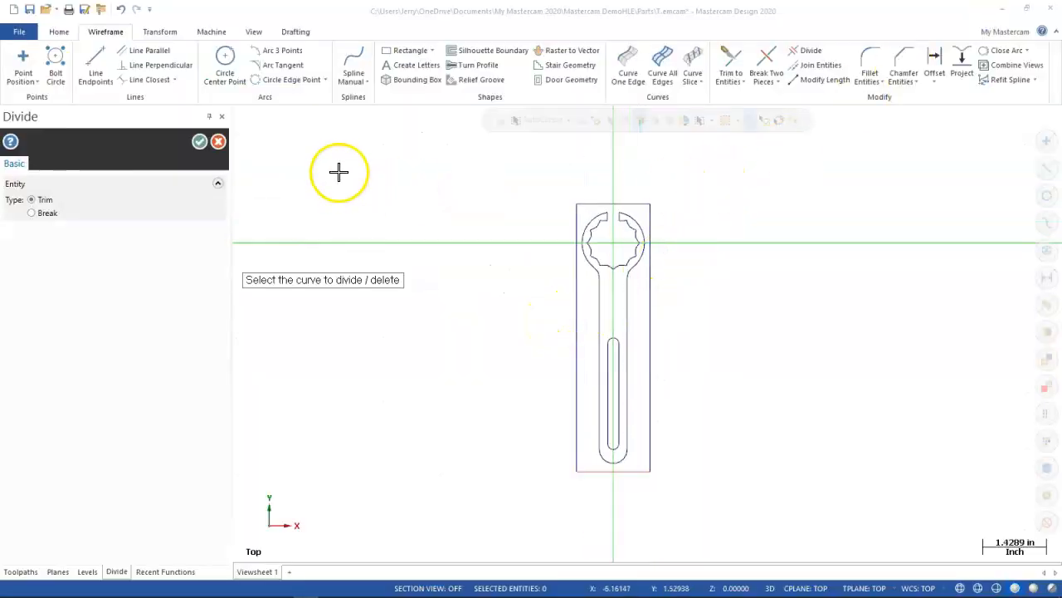
pyautogui.click(200, 141)
pyautogui.moveTo(708, 179); pyautogui.dragTo(504, 501)
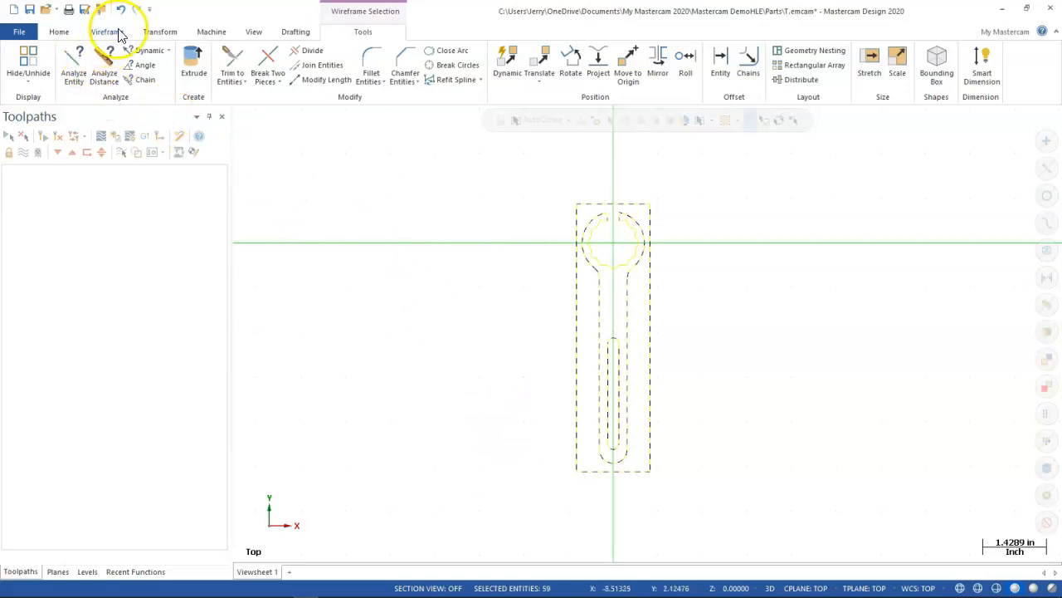
pyautogui.click(159, 31)
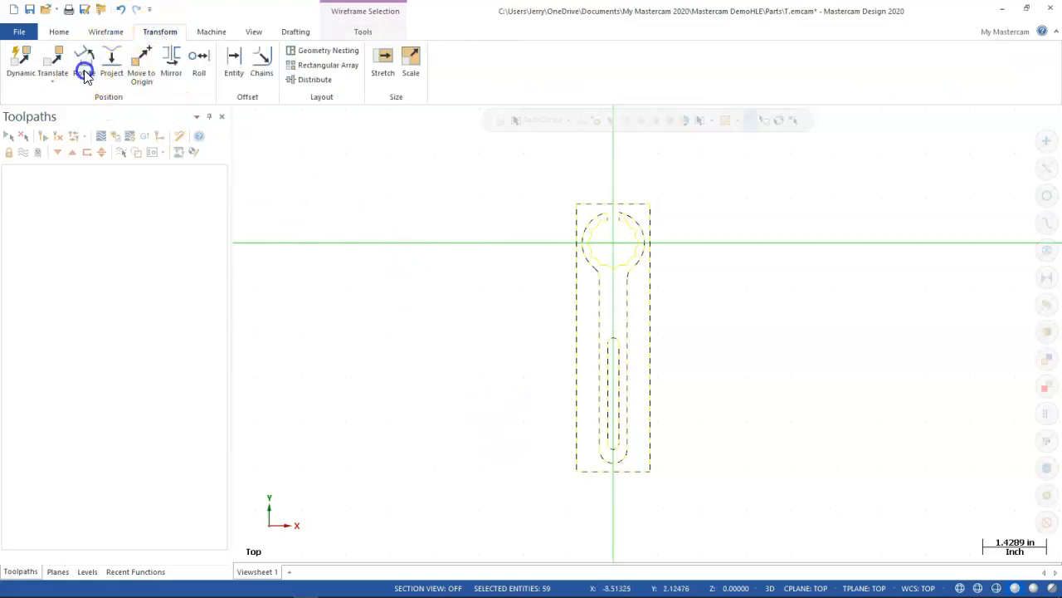
pyautogui.click(84, 73)
pyautogui.click(59, 213)
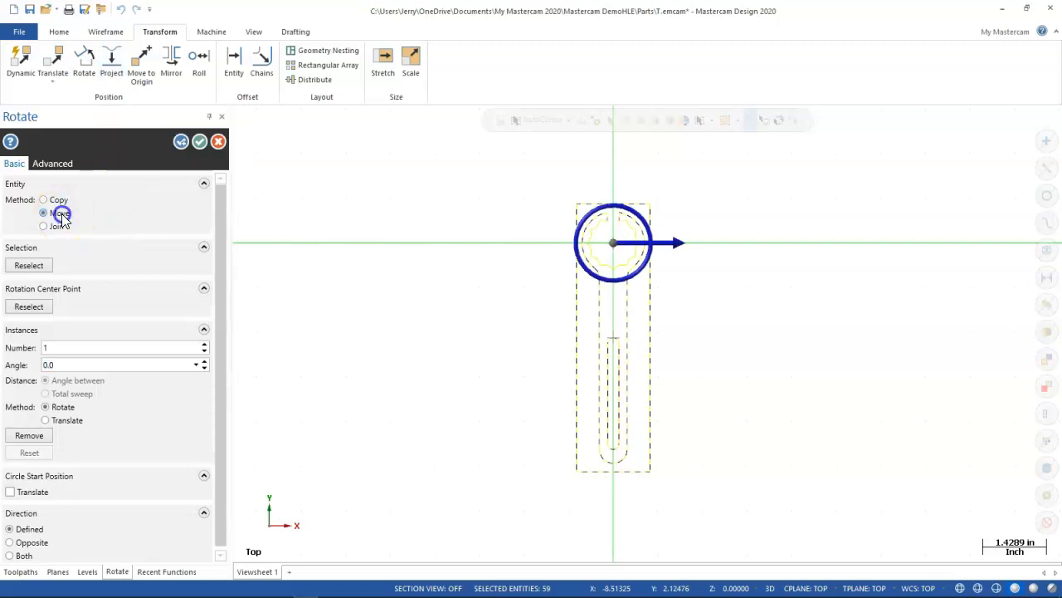
pyautogui.click(76, 366)
pyautogui.write('90')
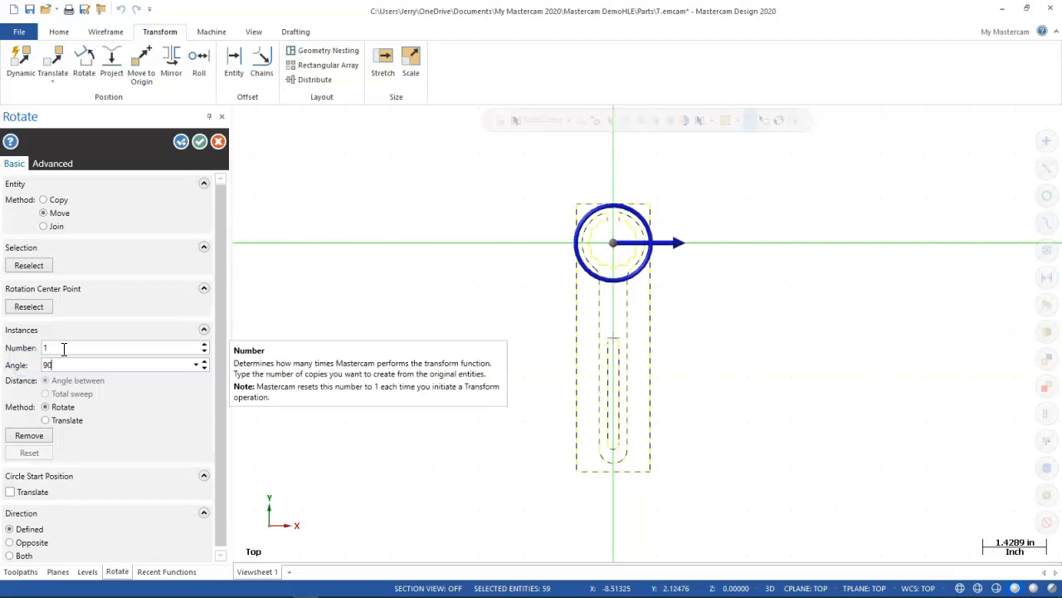
pyautogui.press('Tab')
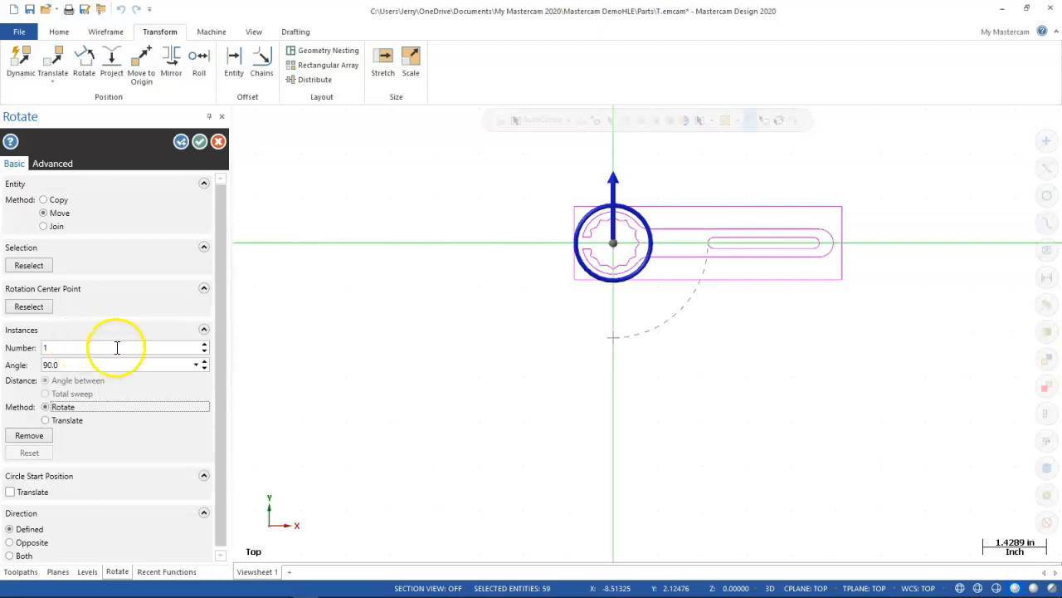
pyautogui.click(202, 144)
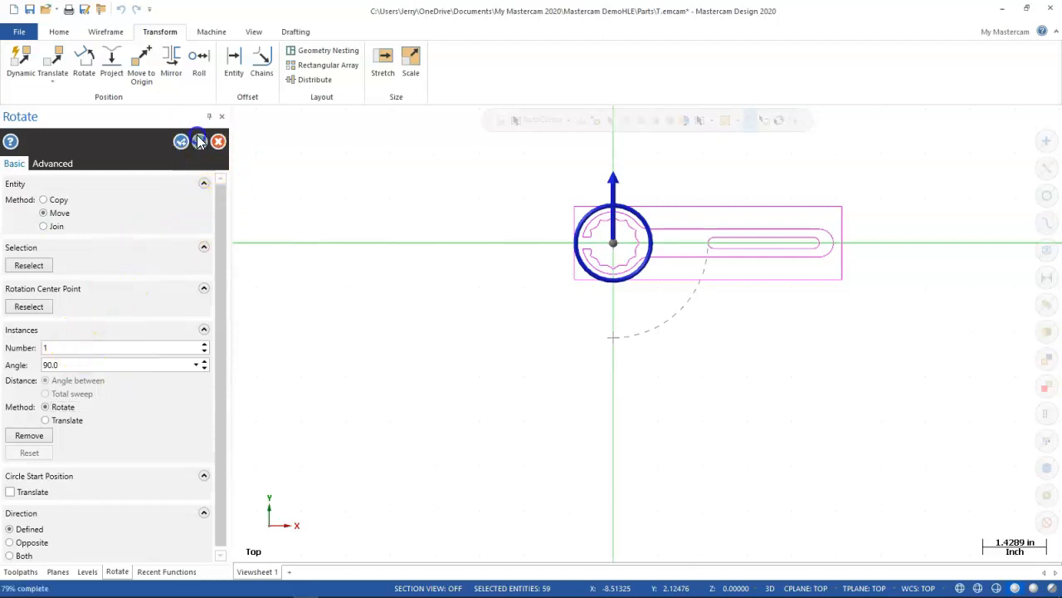
# Move all geometry to the origin using the stock rectangle's upper-left corner as the point to translate from.
pyautogui.click(141, 58)
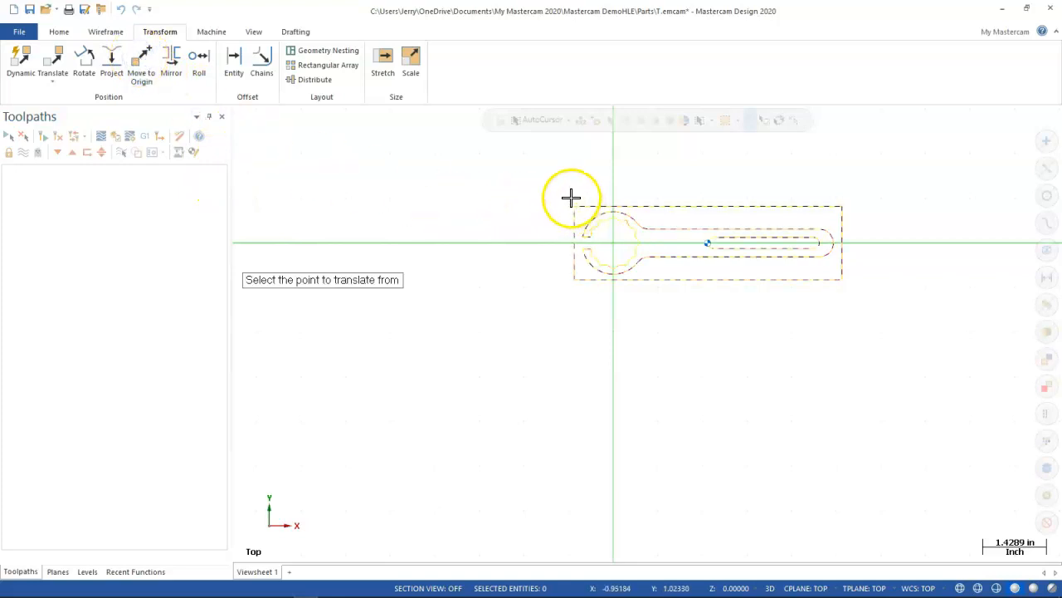
pyautogui.scroll(3, 581, 214)
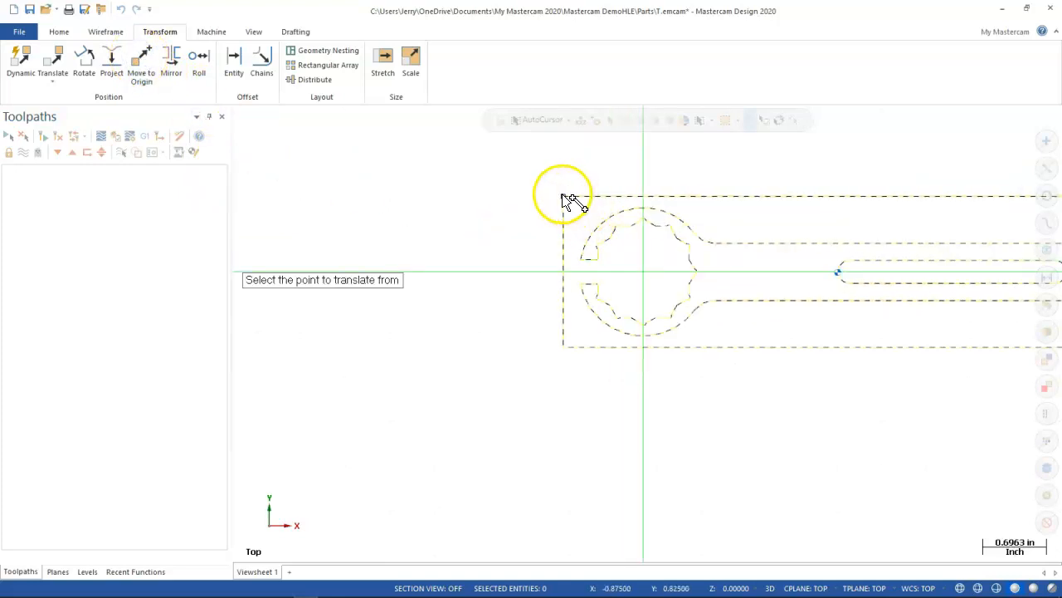
pyautogui.scroll(2, 594, 216)
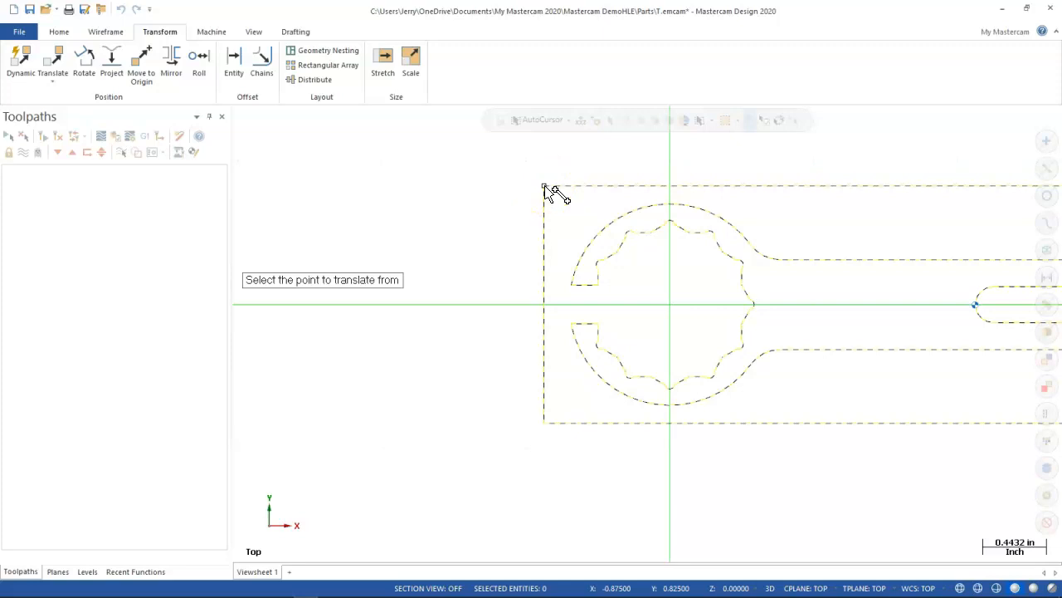
pyautogui.click(545, 187)
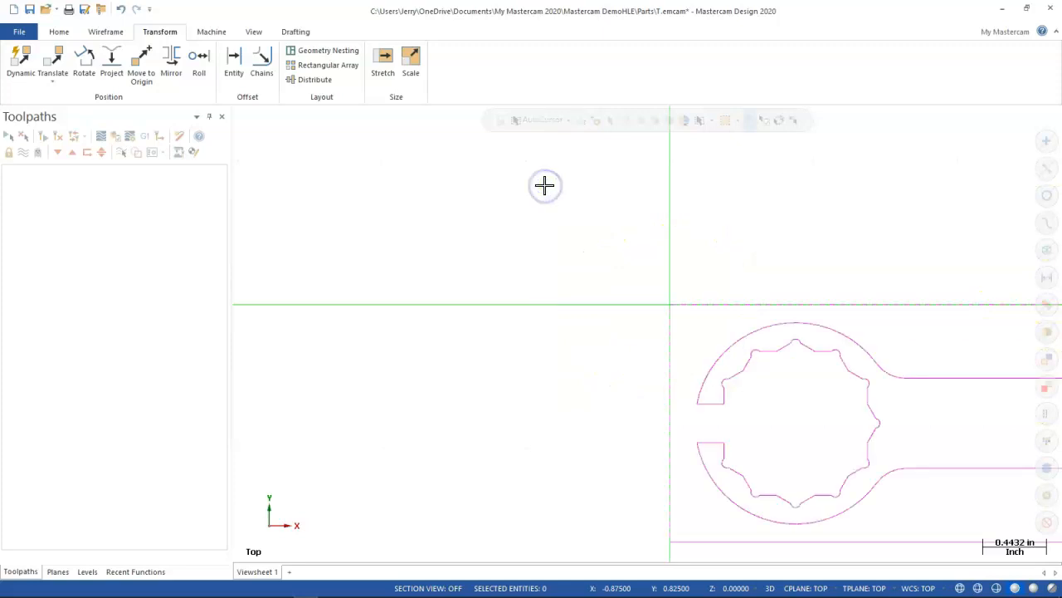
pyautogui.scroll(-5, 522, 197)
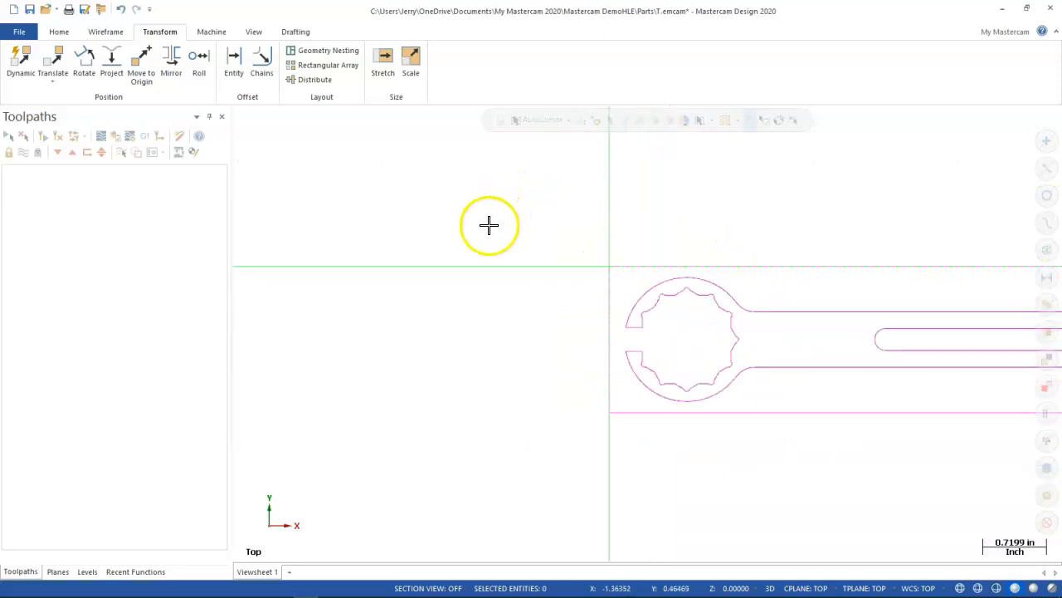
pyautogui.scroll(2, 875, 215)
pyautogui.scroll(1, 584, 400)
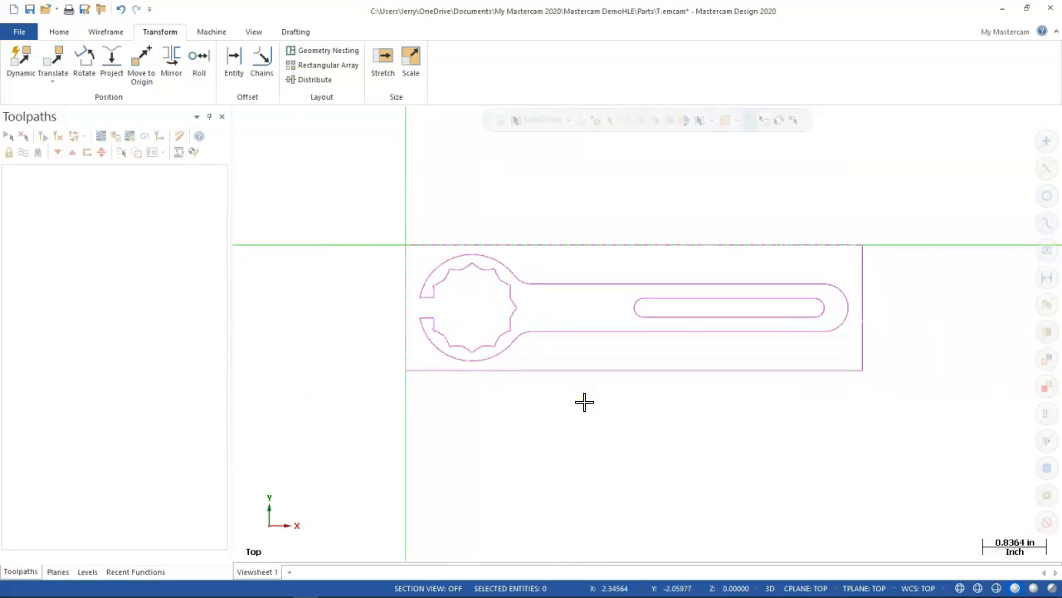
pyautogui.click(534, 369)
pyautogui.click(521, 405)
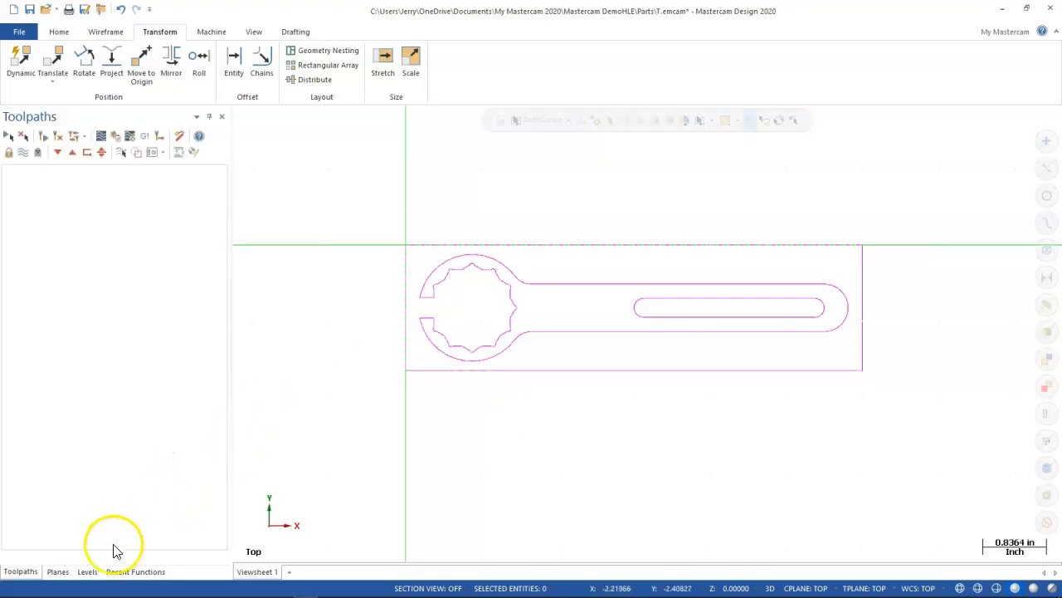
# Create level 10 as the active level and name it JAWS.
pyautogui.click(89, 571)
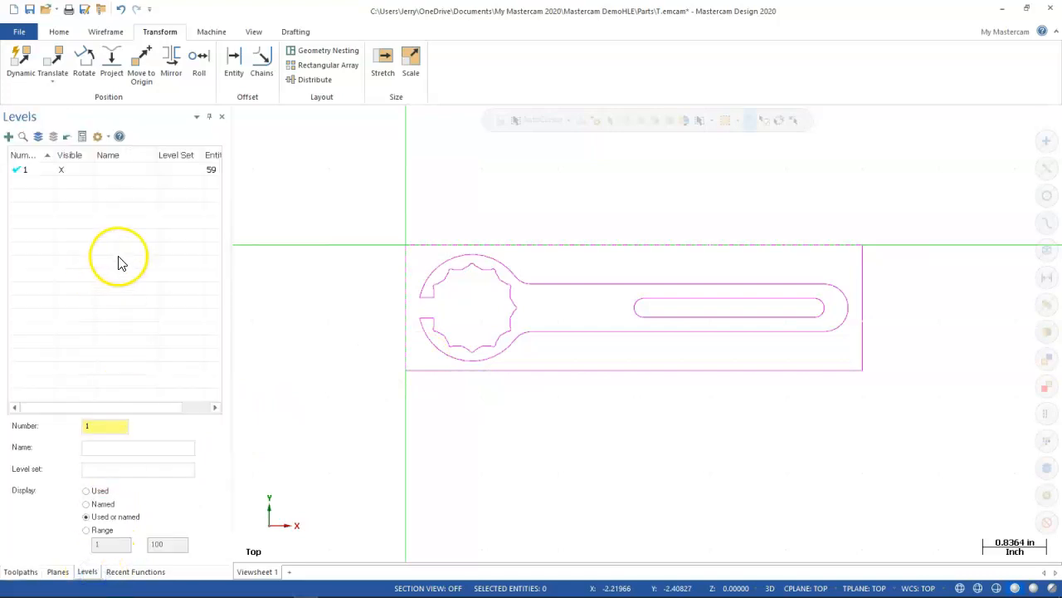
pyautogui.write('10')
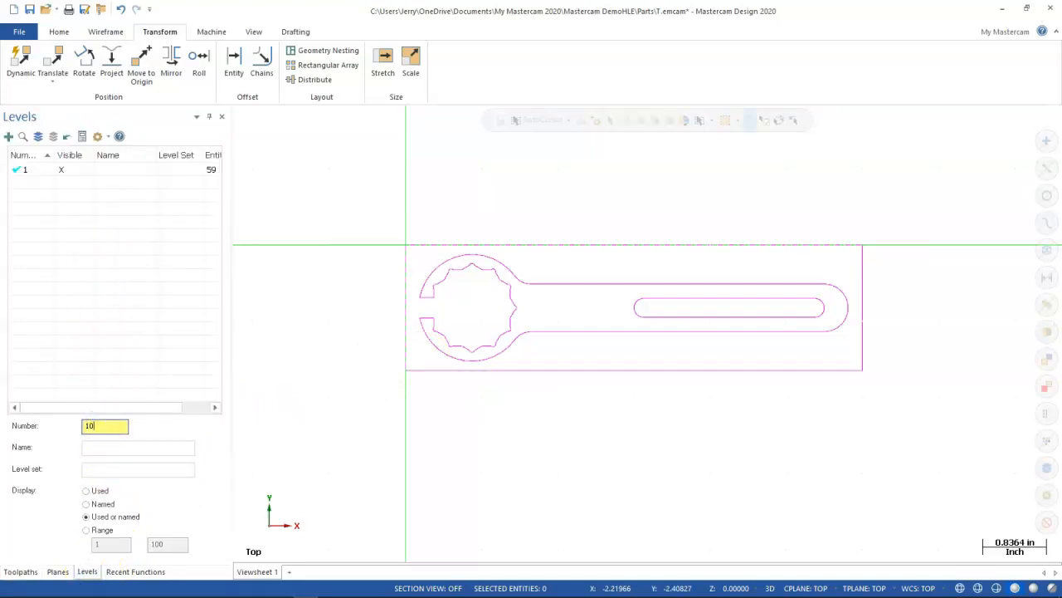
pyautogui.press('Return')
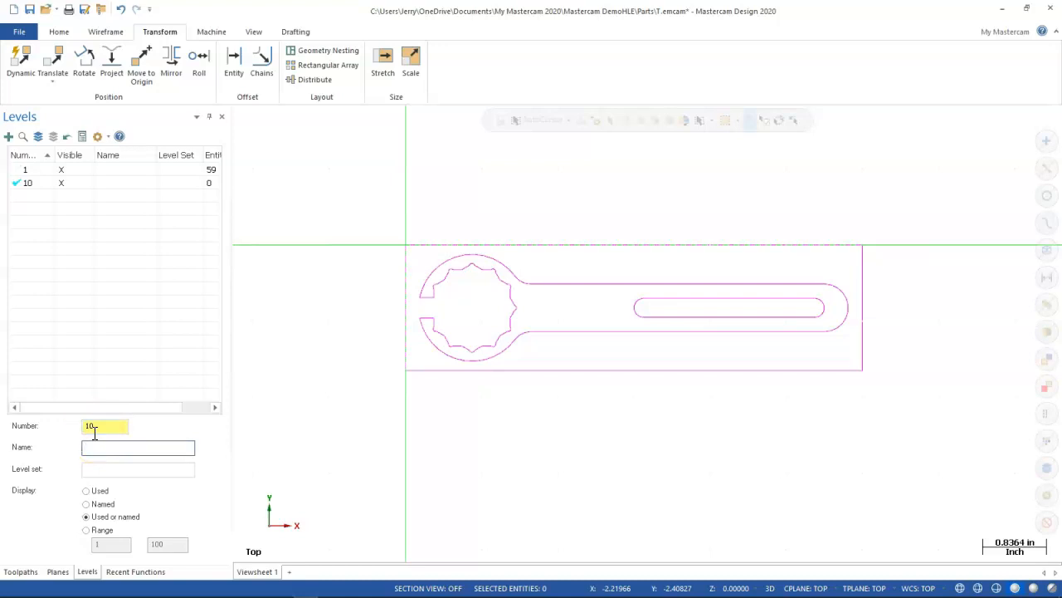
pyautogui.click(123, 449)
pyautogui.click(130, 428)
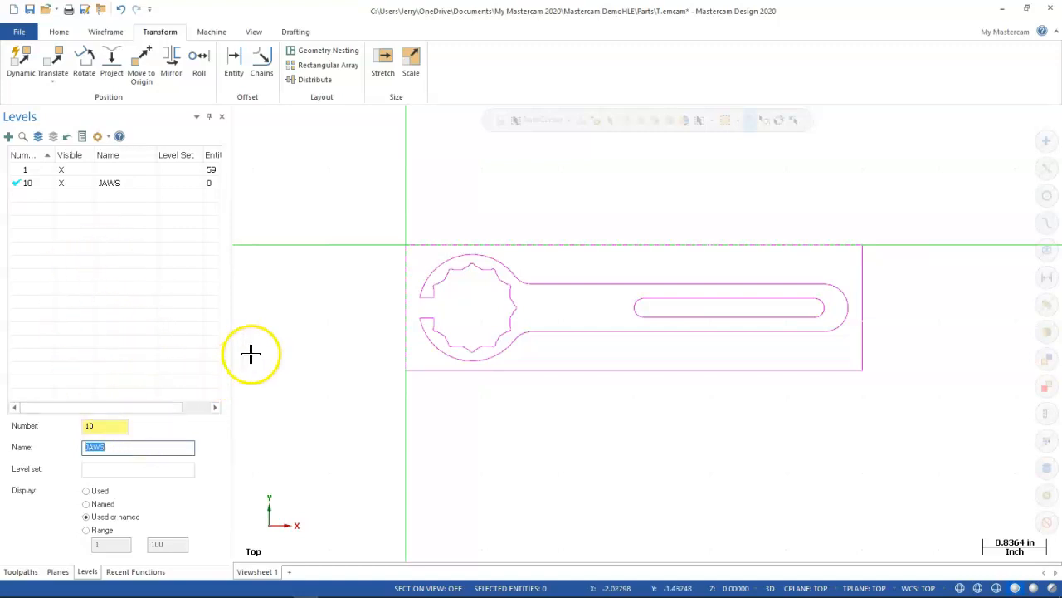
# Draw a freeform two-endpoint line from the midpoint of the stock rectangle's left edge to the midpoint of its right edge.
pyautogui.click(68, 39)
pyautogui.click(98, 33)
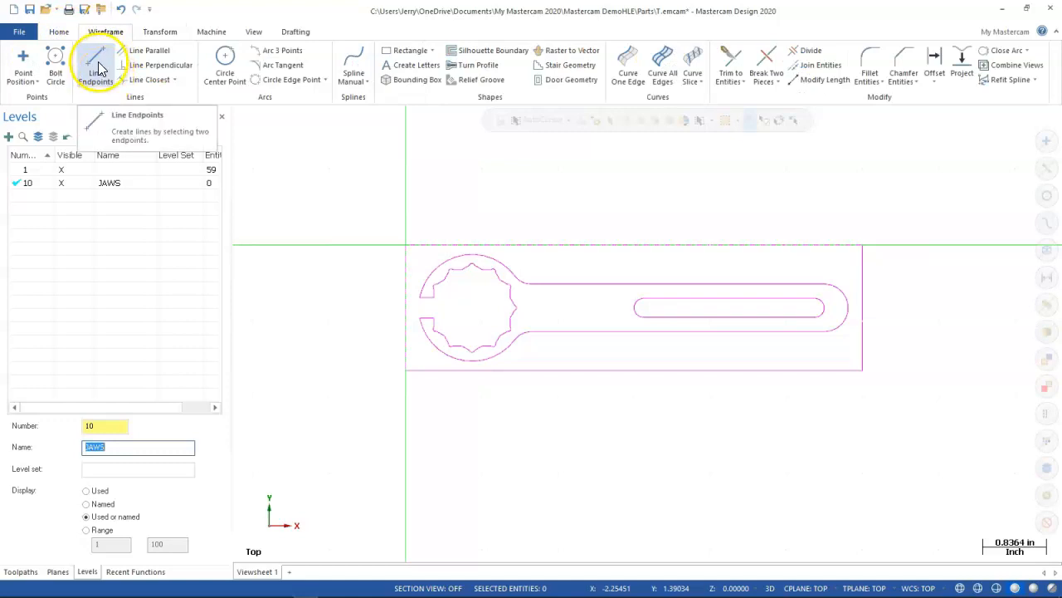
pyautogui.click(97, 69)
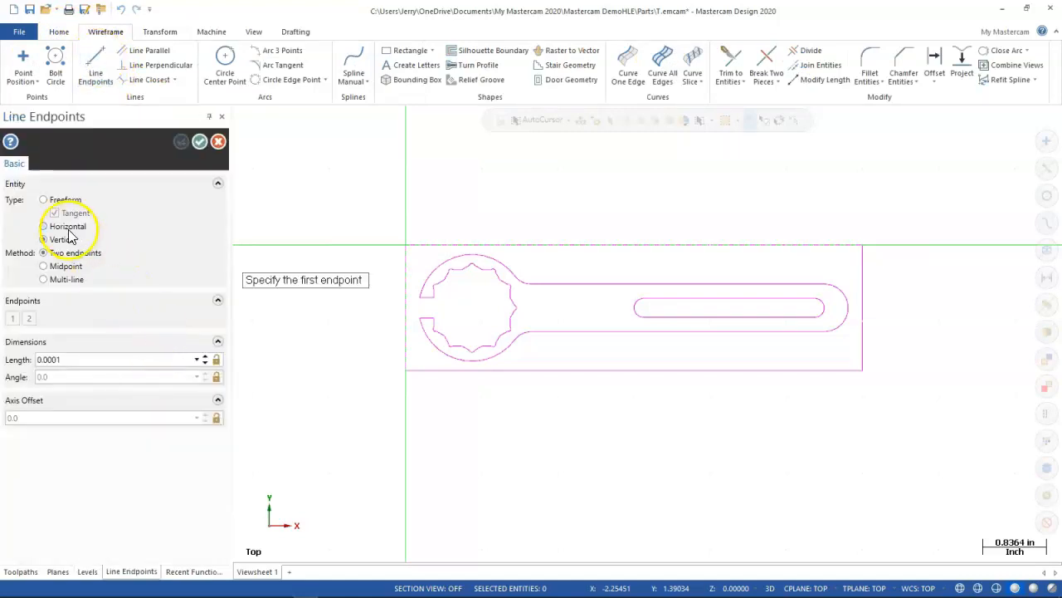
pyautogui.click(47, 202)
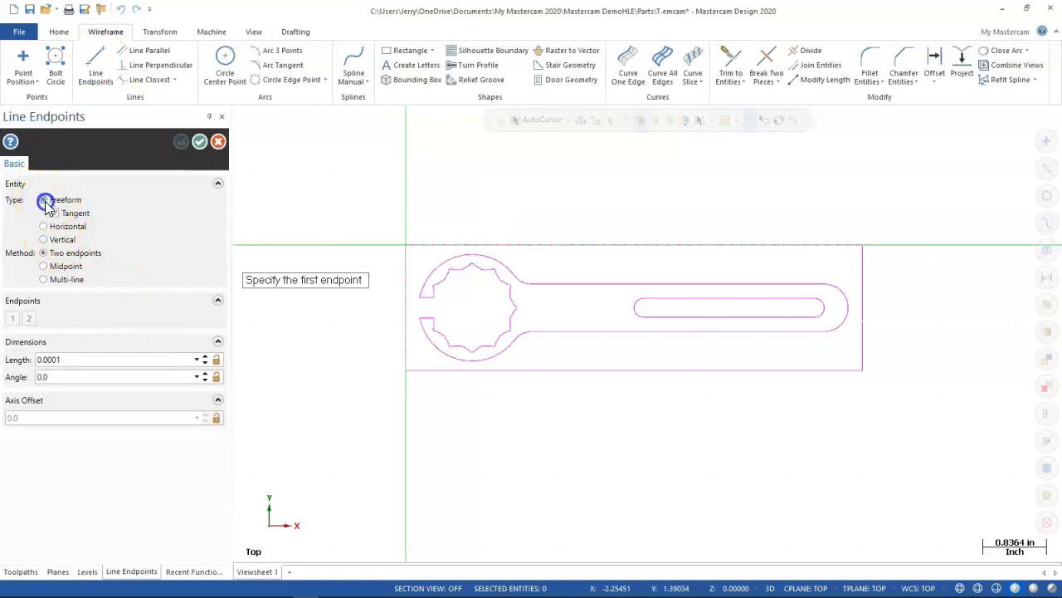
pyautogui.click(407, 312)
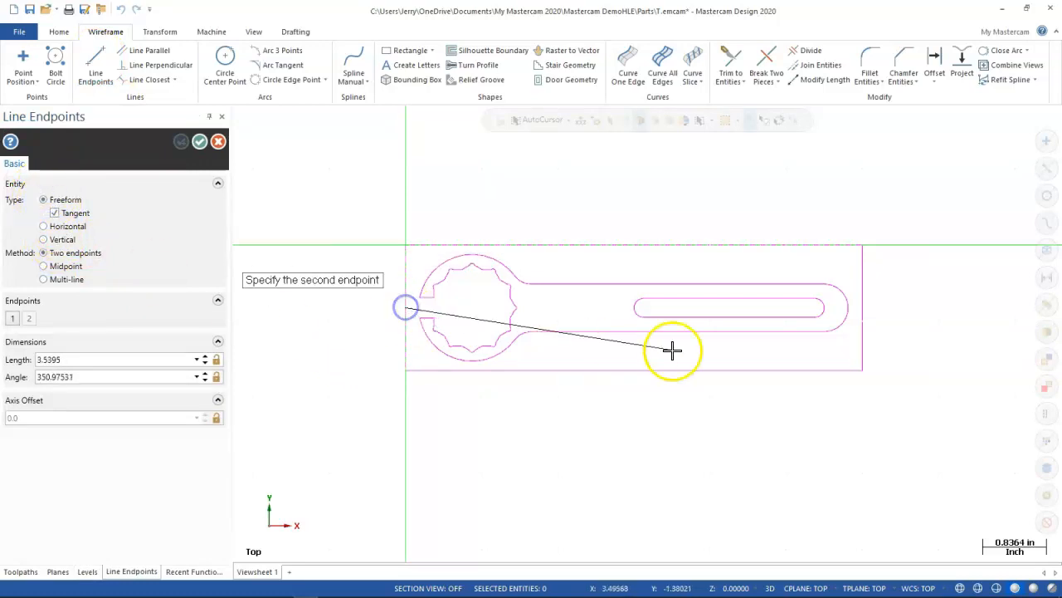
pyautogui.click(873, 320)
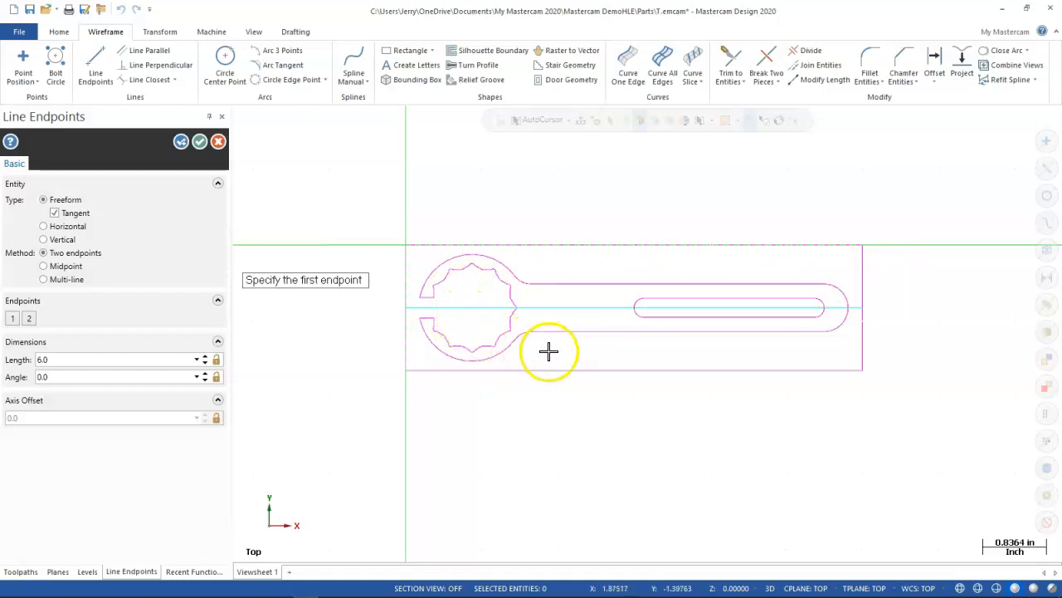
pyautogui.scroll(1, 548, 351)
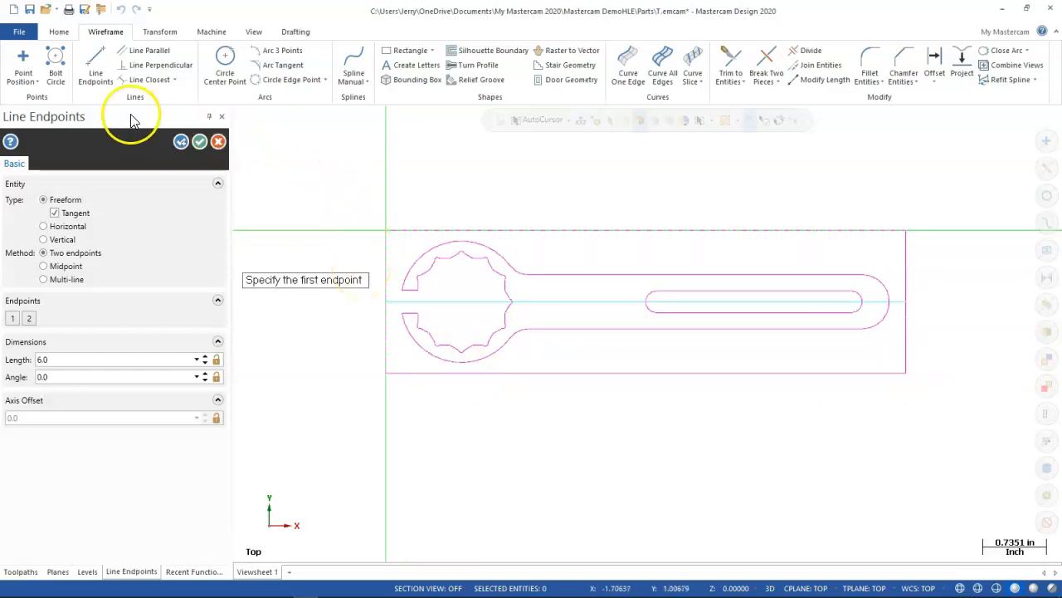
pyautogui.click(98, 62)
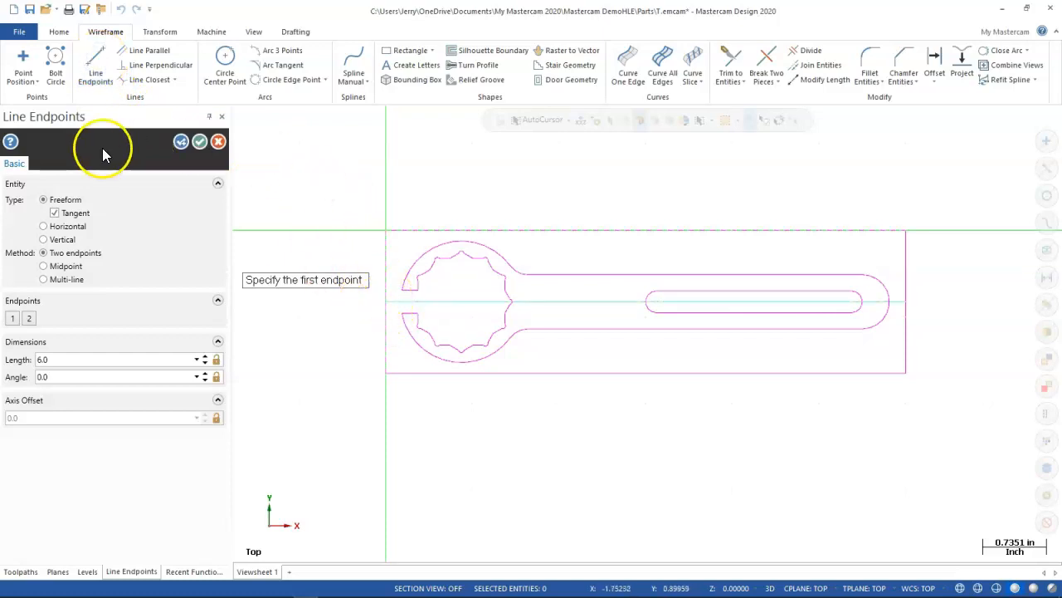
pyautogui.click(199, 141)
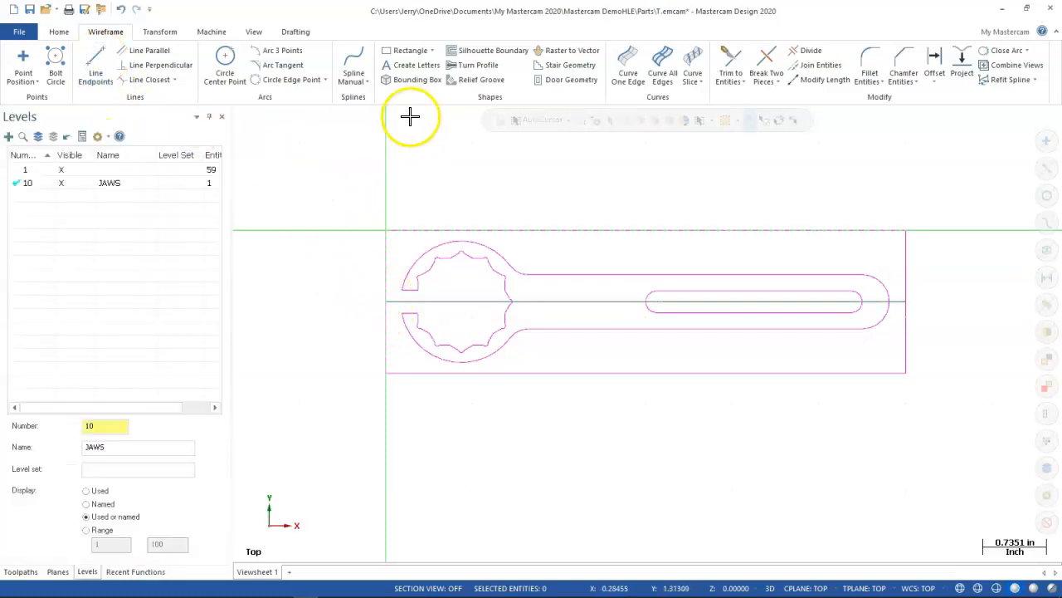
# Offset a copy of the wrench's horizontal centerline upward by 0.125 in.
pyautogui.click(158, 32)
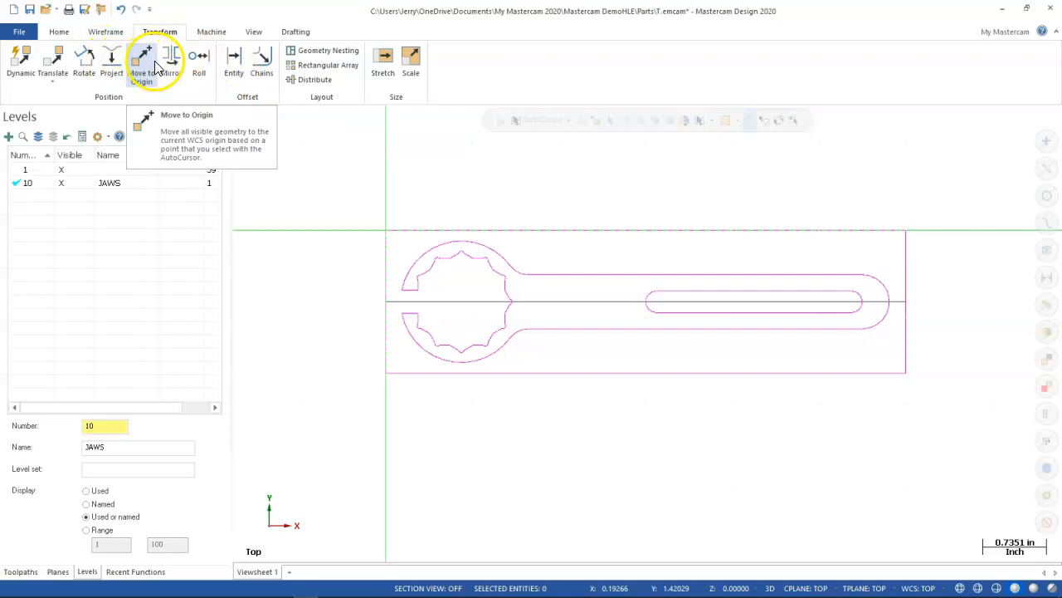
pyautogui.click(235, 67)
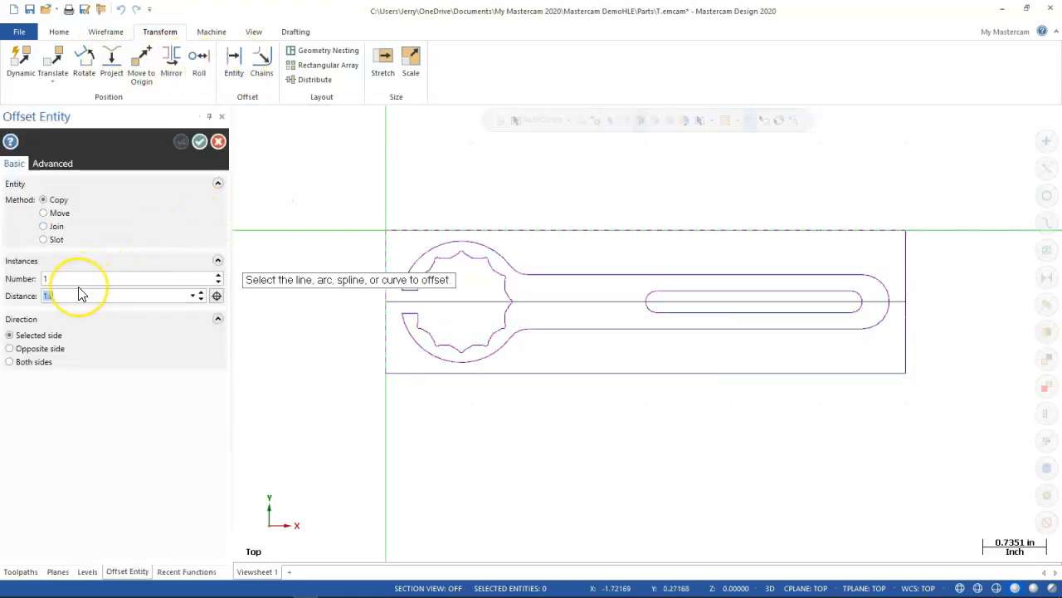
pyautogui.write('.126')
pyautogui.click(479, 301)
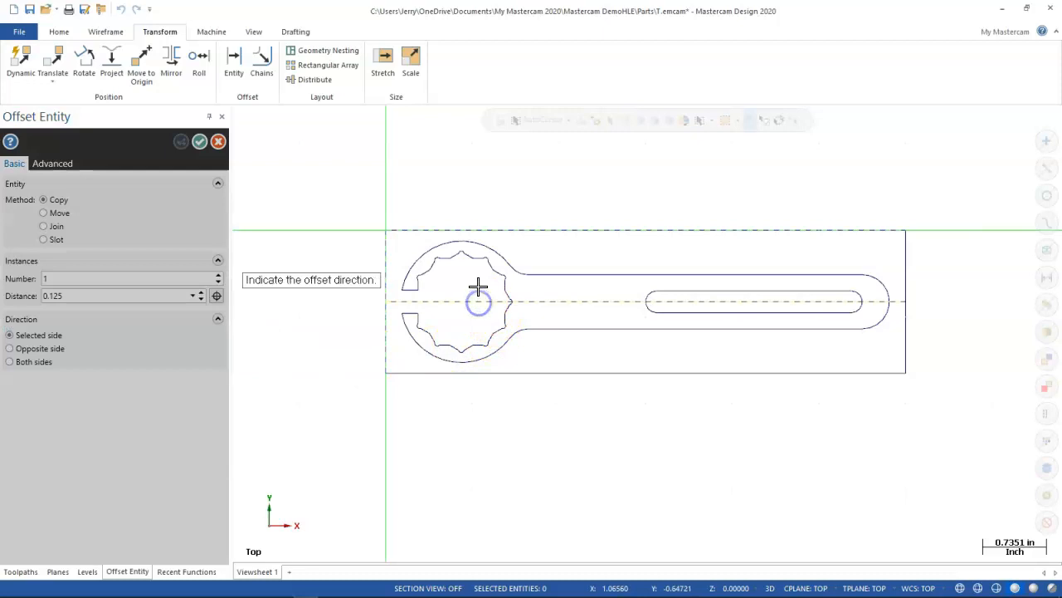
pyautogui.click(477, 286)
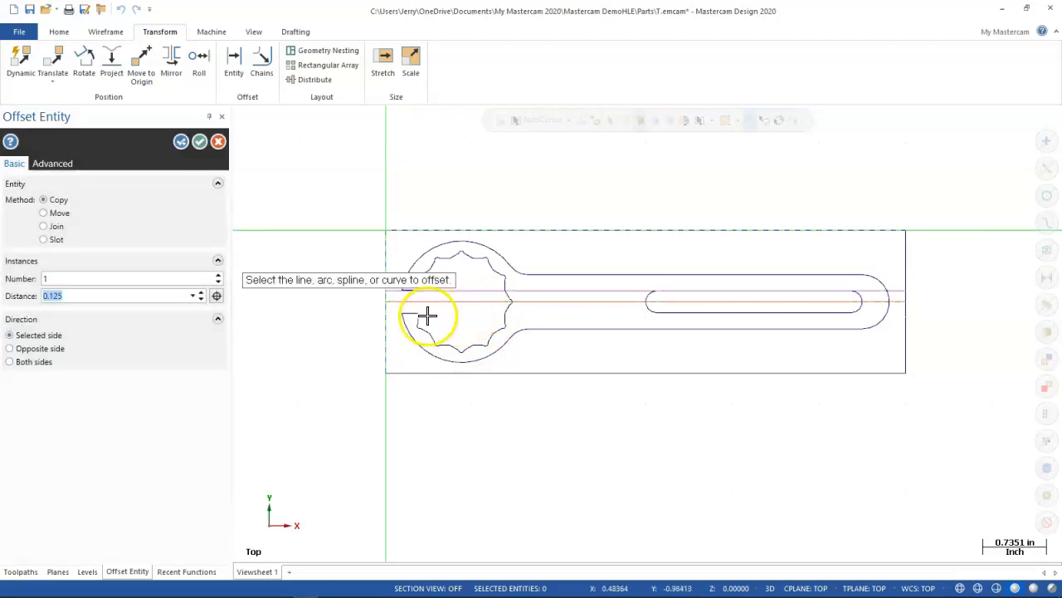
pyautogui.click(181, 141)
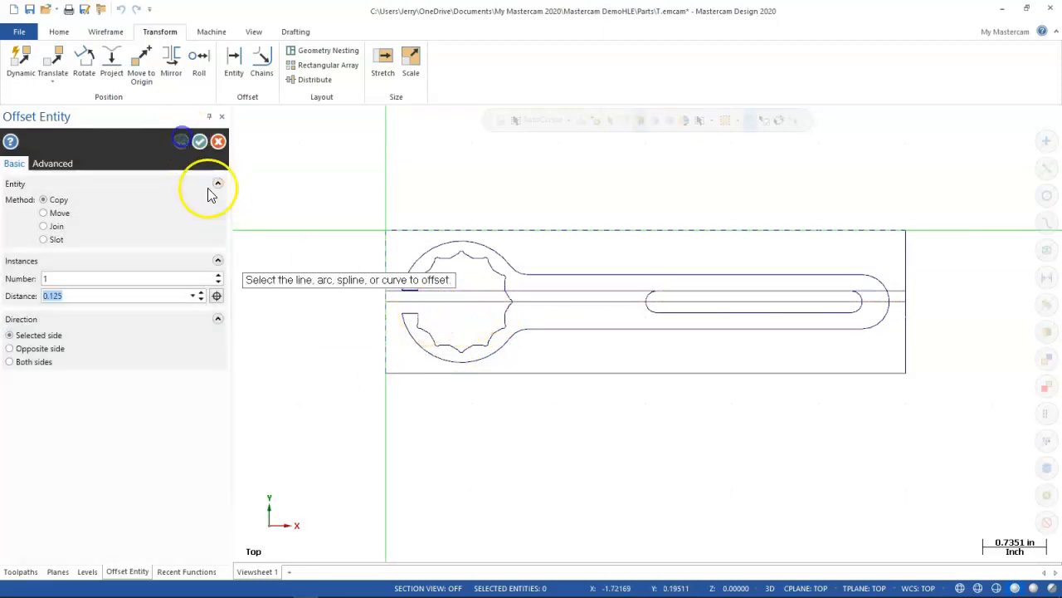
# Offset another copy of the centerline downward by 0.125 in and finish the Offset Entity command.
pyautogui.click(463, 301)
pyautogui.click(467, 331)
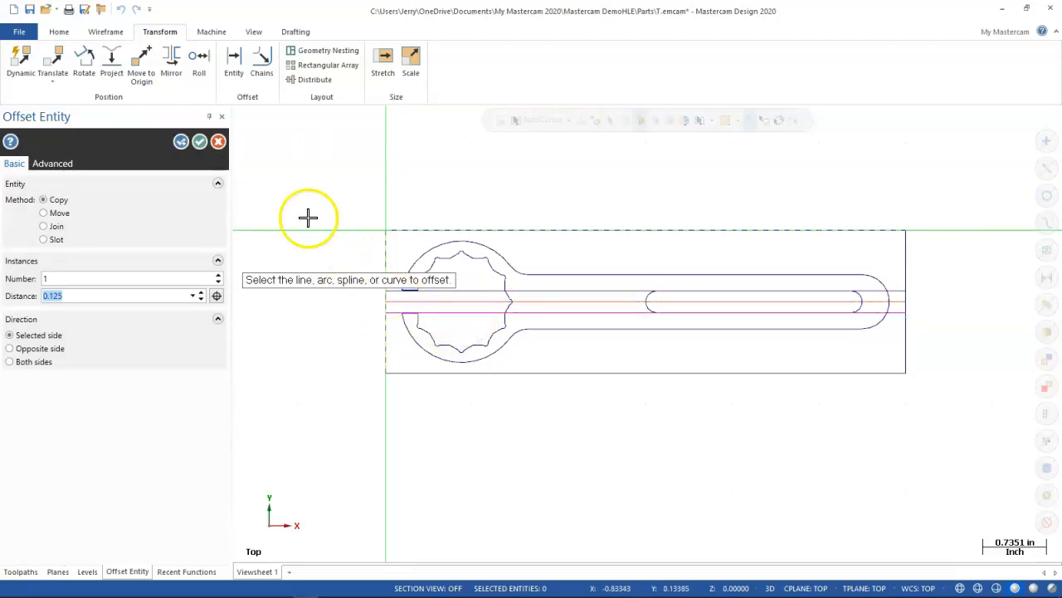
pyautogui.click(181, 141)
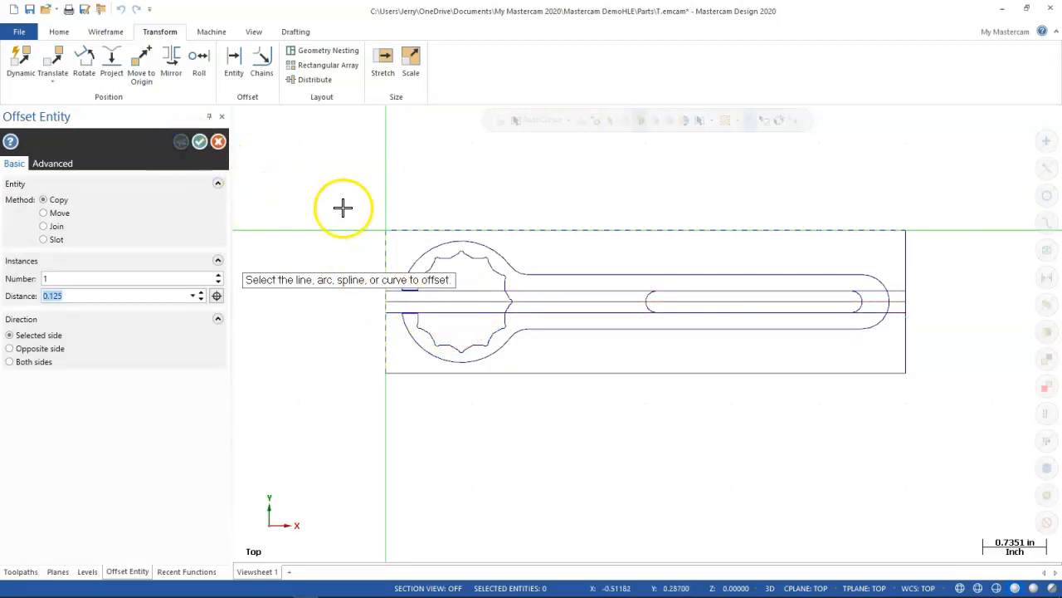
pyautogui.click(199, 142)
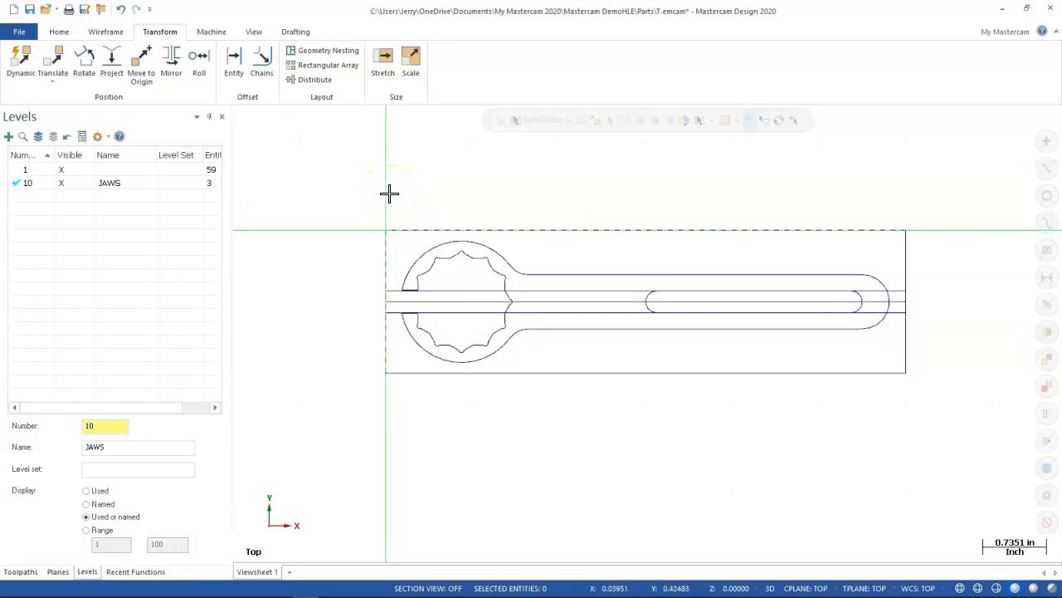
pyautogui.click(396, 218)
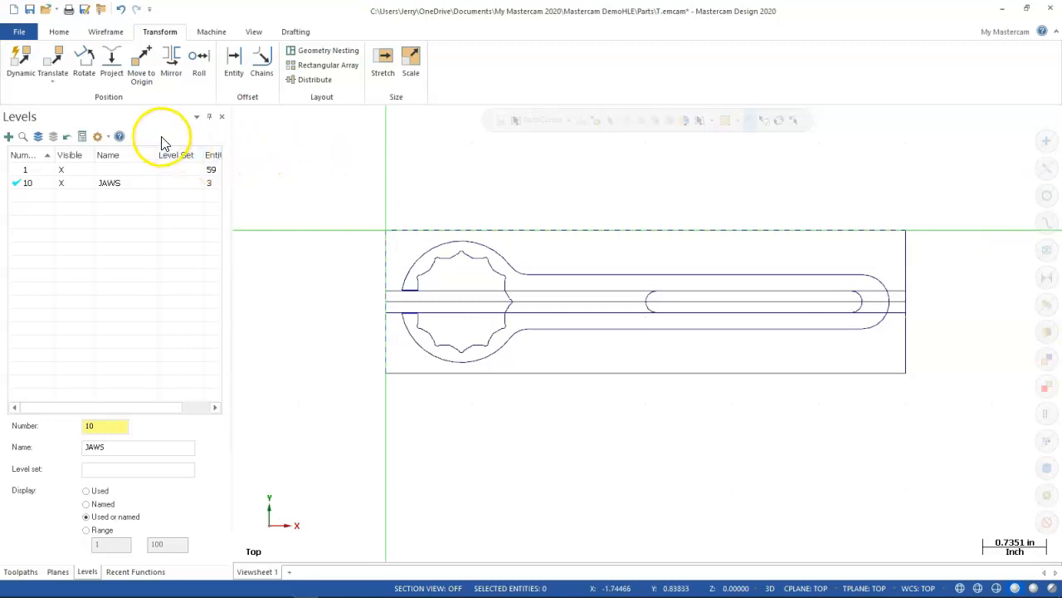
# Draw a vertical 1.0 in line upward from the left end of the upper offset line, with the length locked.
pyautogui.click(99, 31)
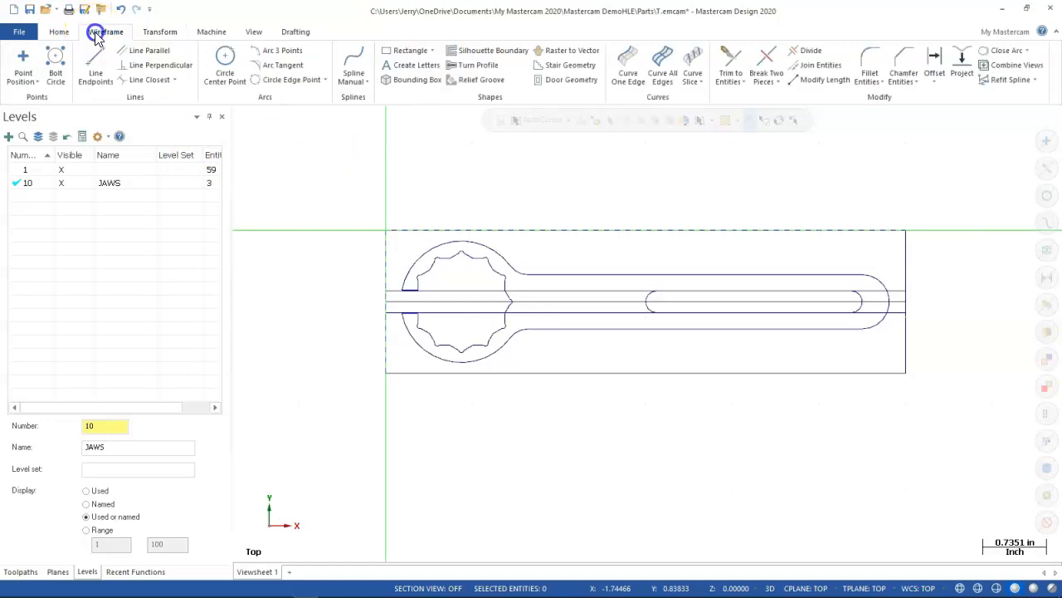
pyautogui.click(96, 60)
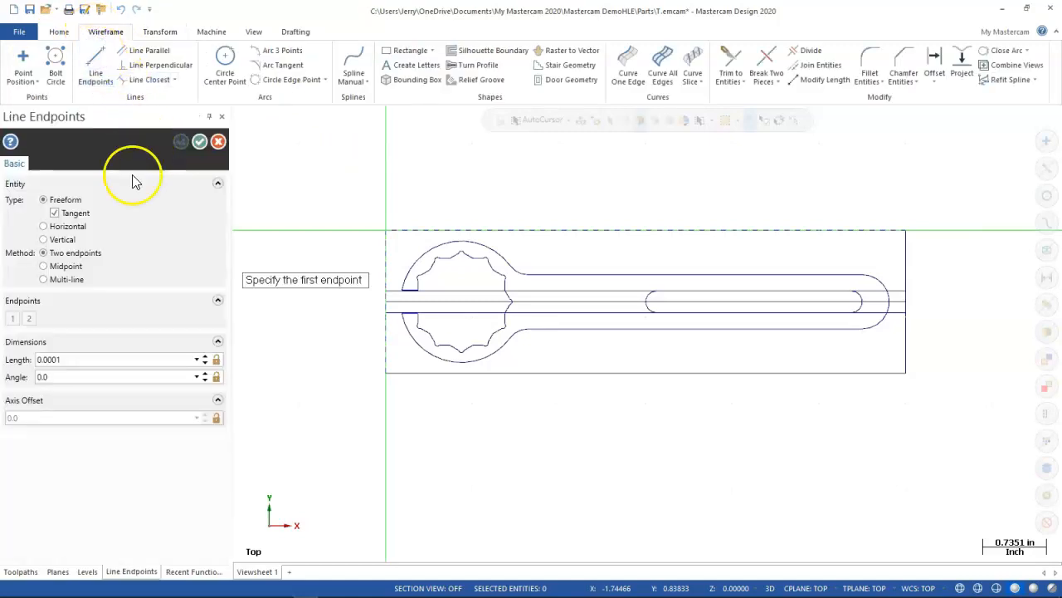
pyautogui.moveTo(66, 355); pyautogui.dragTo(28, 363)
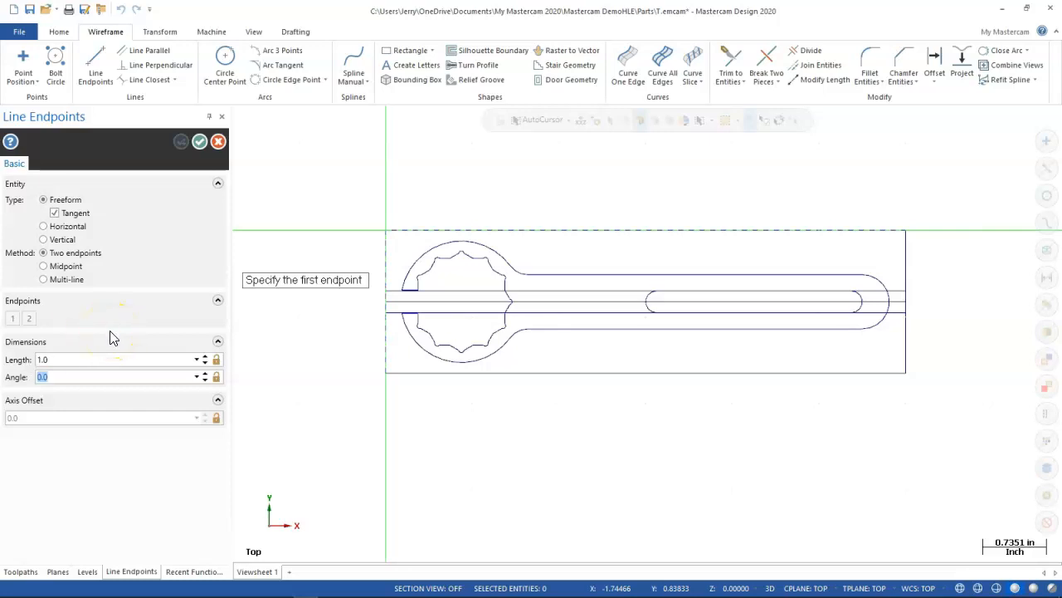
pyautogui.click(44, 239)
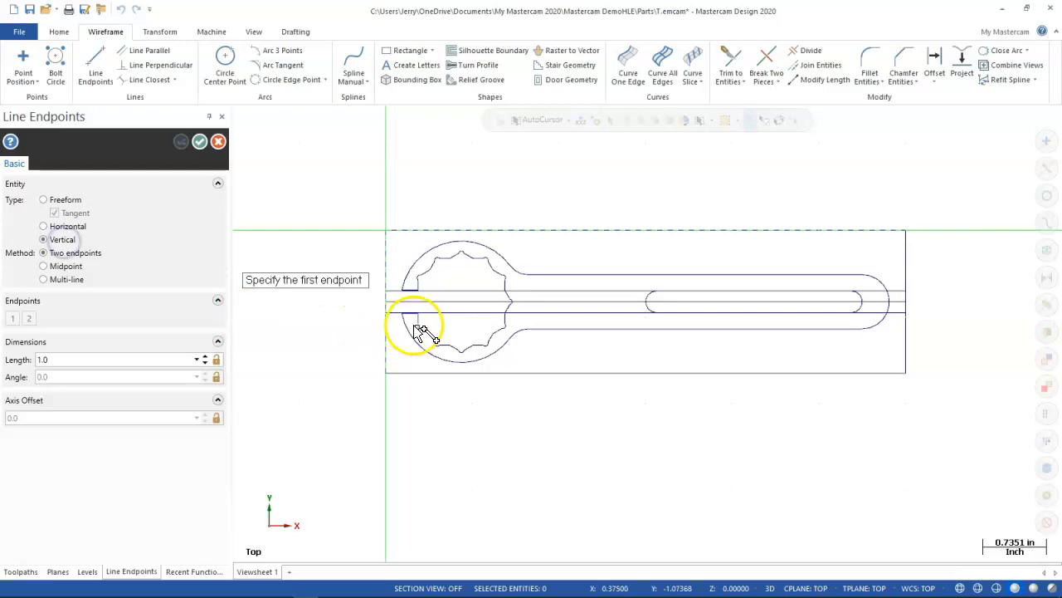
pyautogui.click(388, 293)
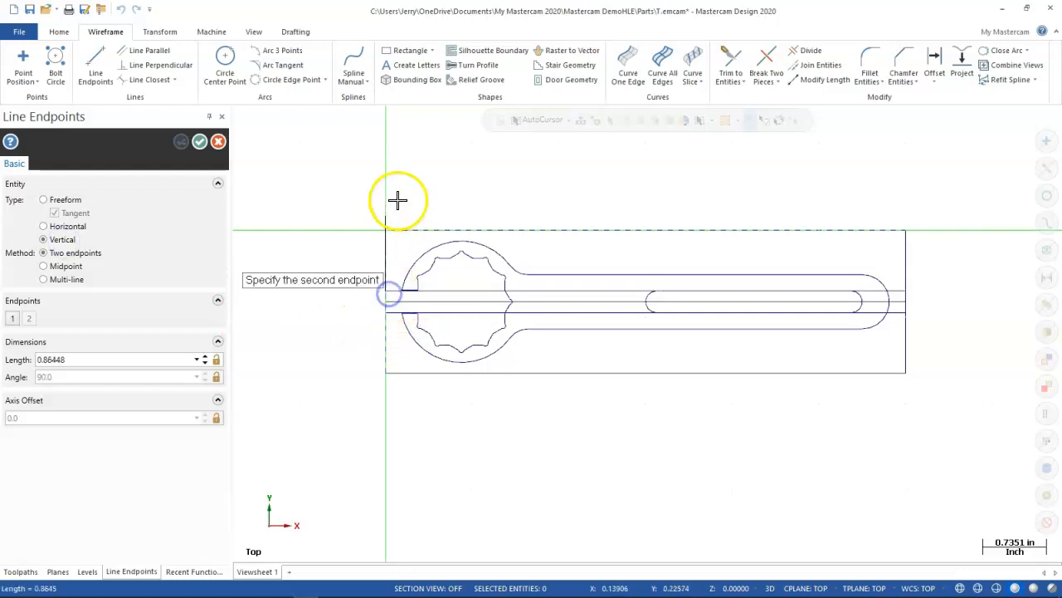
pyautogui.click(75, 358)
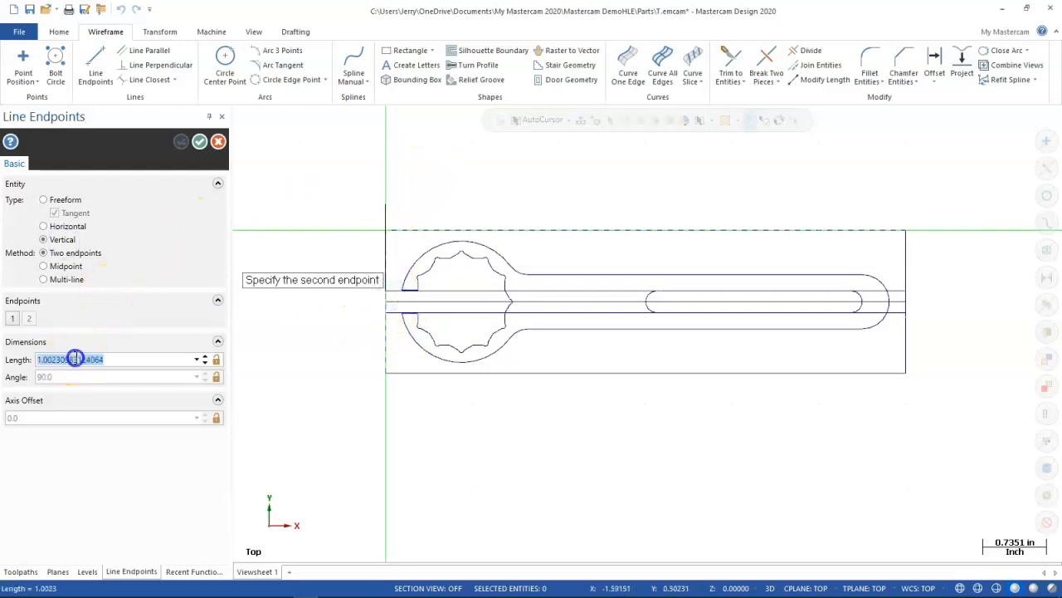
pyautogui.write('1')
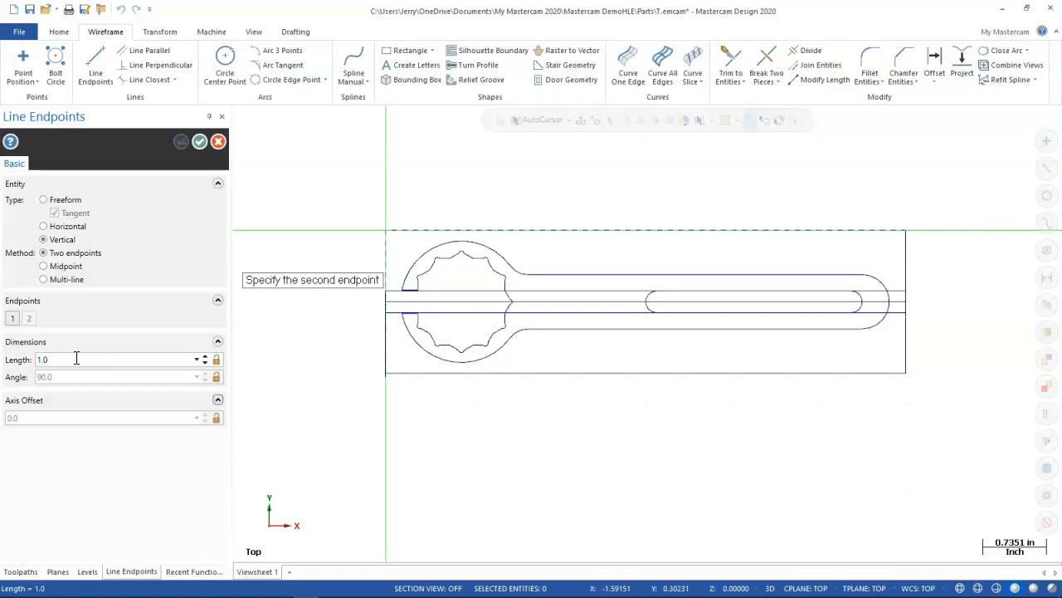
pyautogui.click(214, 360)
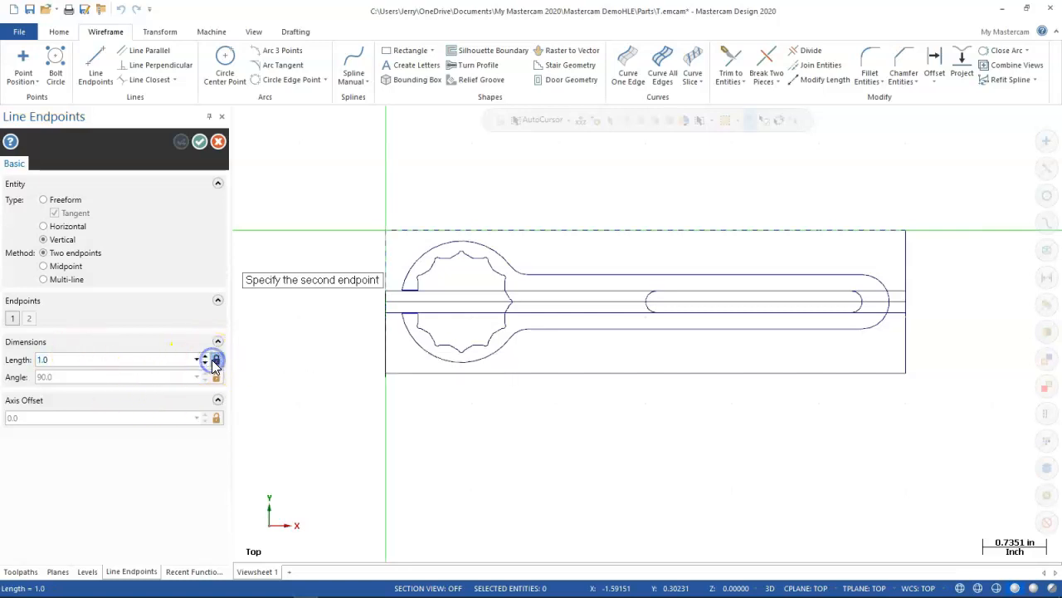
pyautogui.click(430, 189)
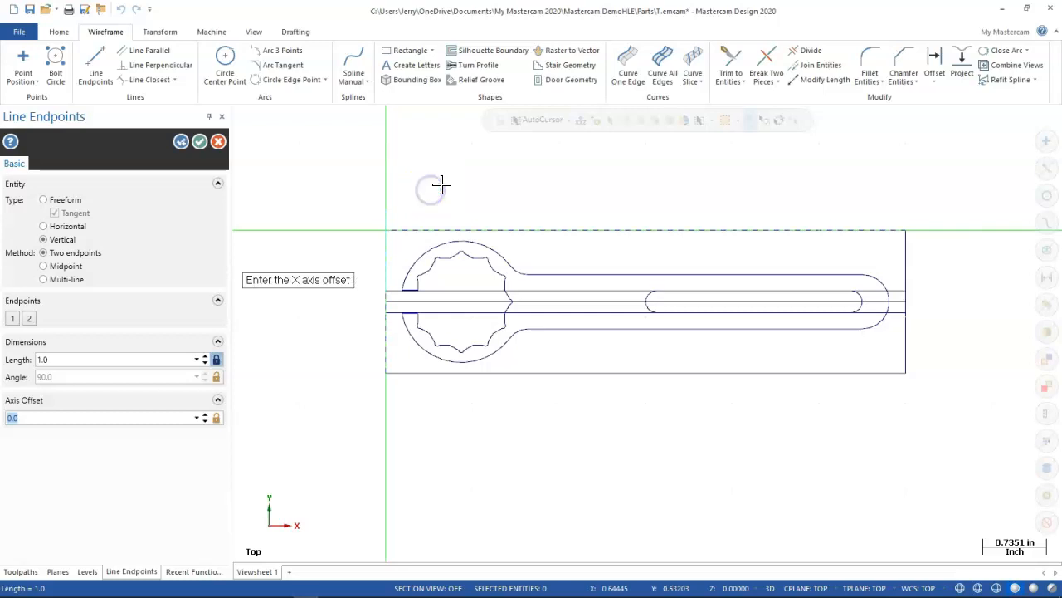
pyautogui.click(183, 142)
# Draw another vertical 1.0 in line upward from the right end of the upper offset line.
pyautogui.click(904, 289)
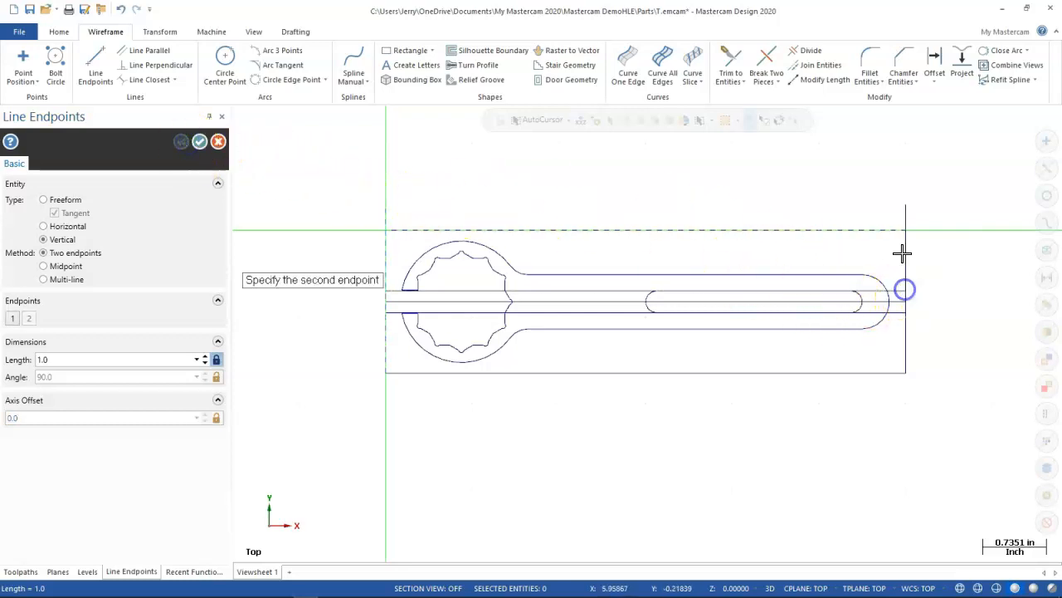
pyautogui.click(898, 188)
pyautogui.click(181, 140)
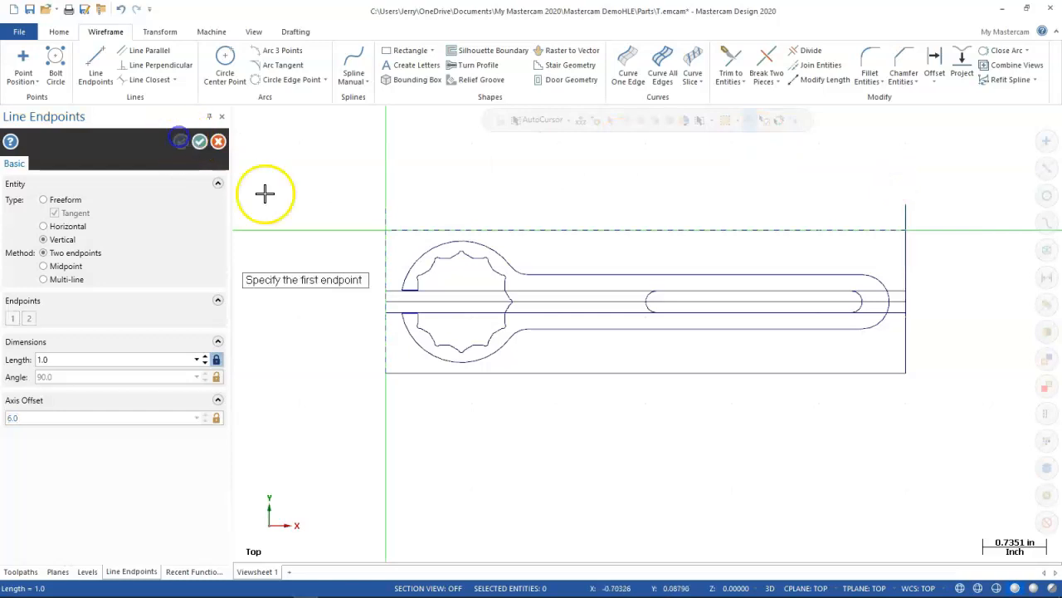
# Draw vertical 1.0 in lines downward from the left and right ends of the lower offset line.
pyautogui.click(388, 315)
pyautogui.click(365, 401)
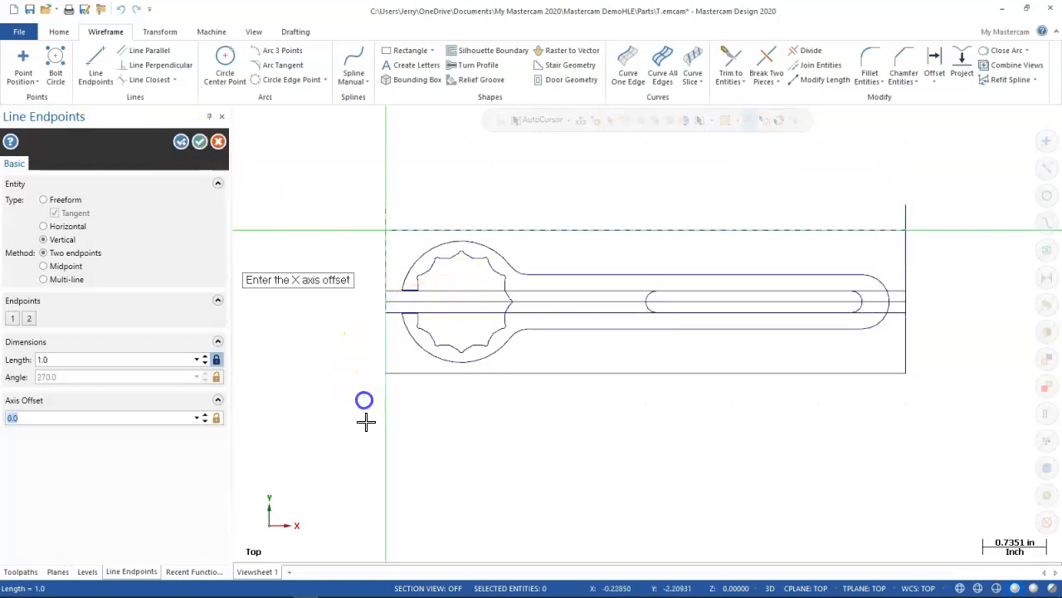
pyautogui.click(182, 141)
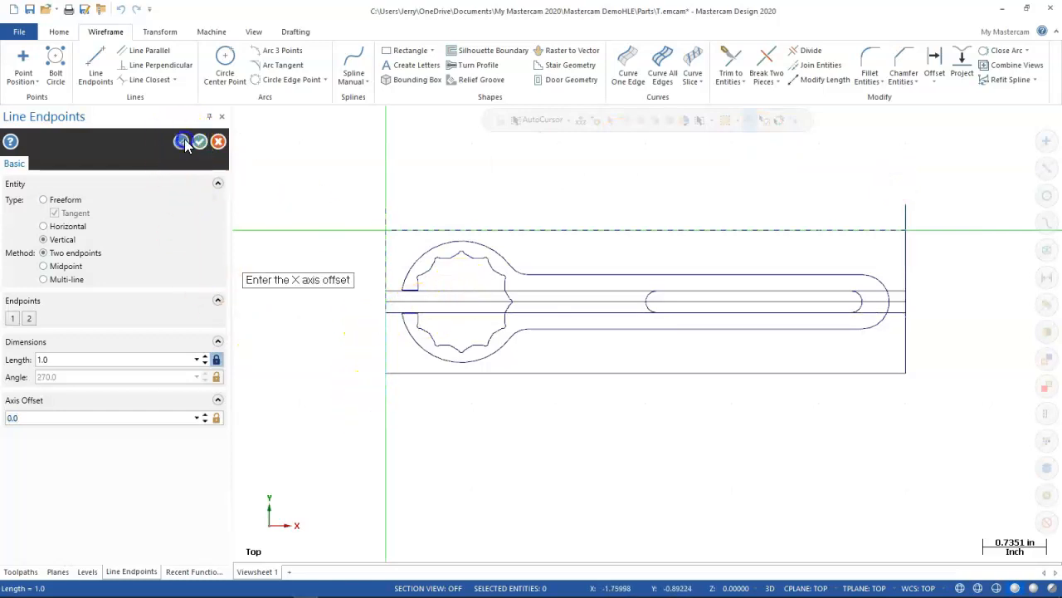
pyautogui.click(904, 315)
pyautogui.click(921, 424)
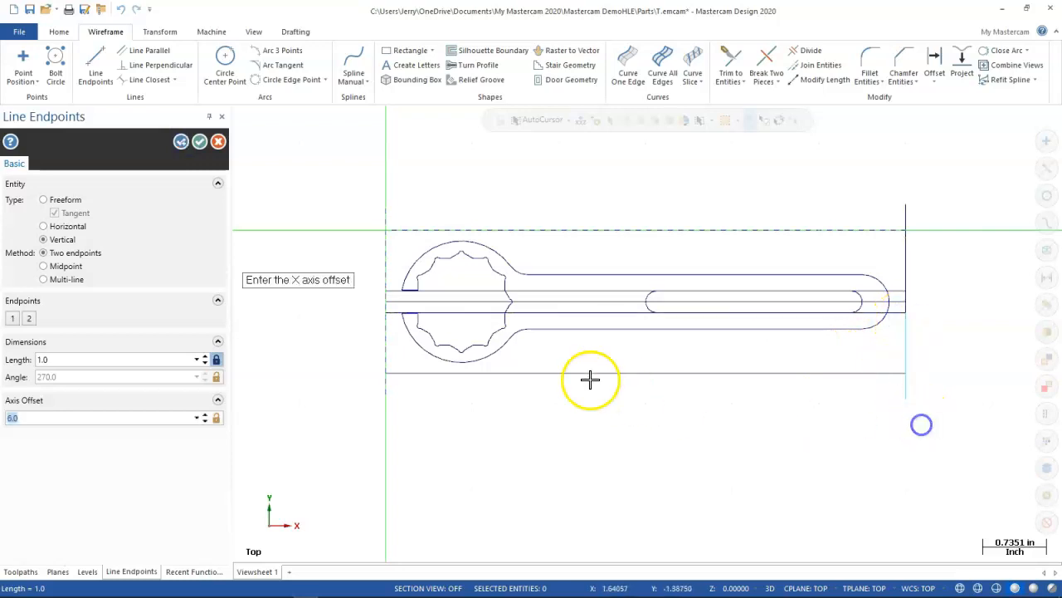
pyautogui.click(182, 141)
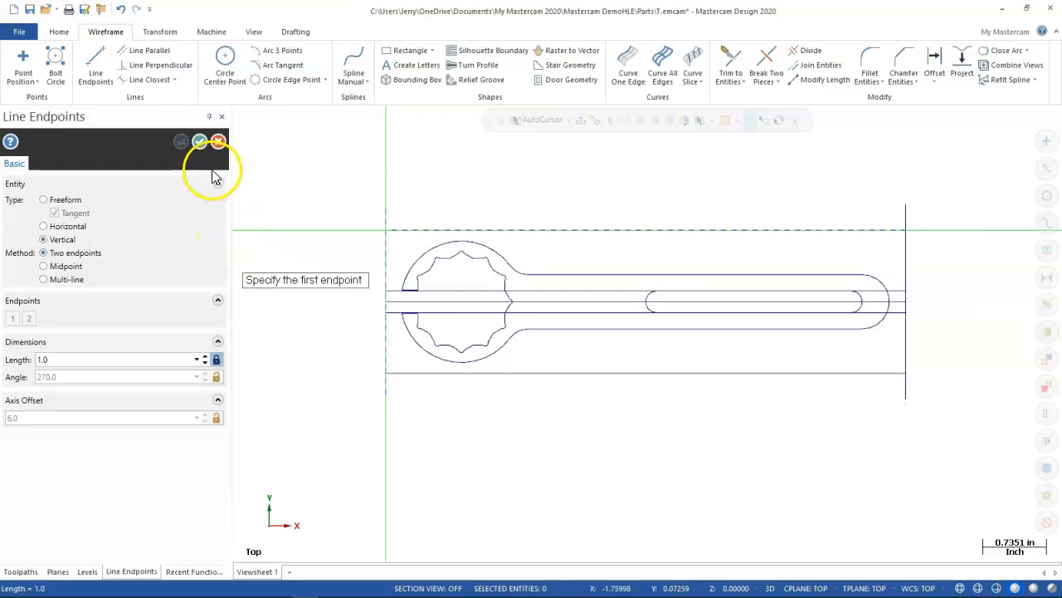
# Draw a freeform 1.0 in line from the upper end of the left vertical line toward the upper end of the right one.
pyautogui.click(44, 199)
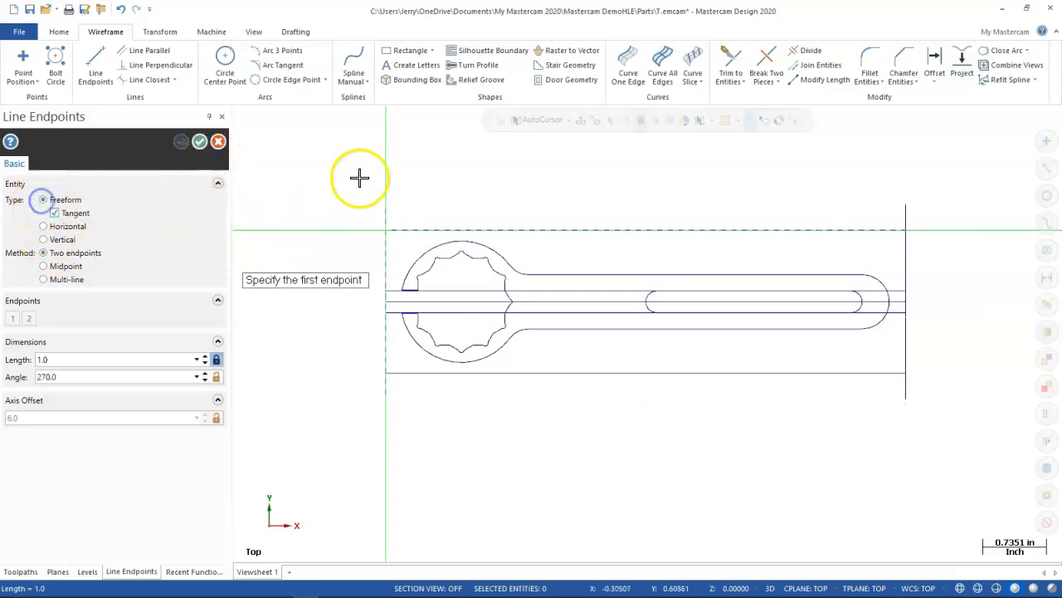
pyautogui.click(386, 204)
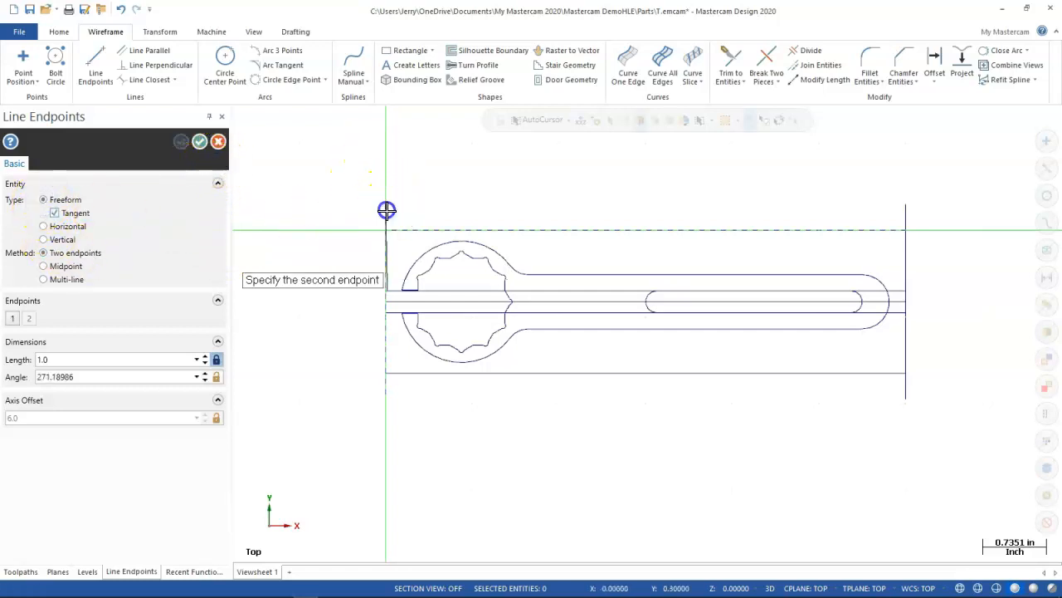
pyautogui.click(905, 203)
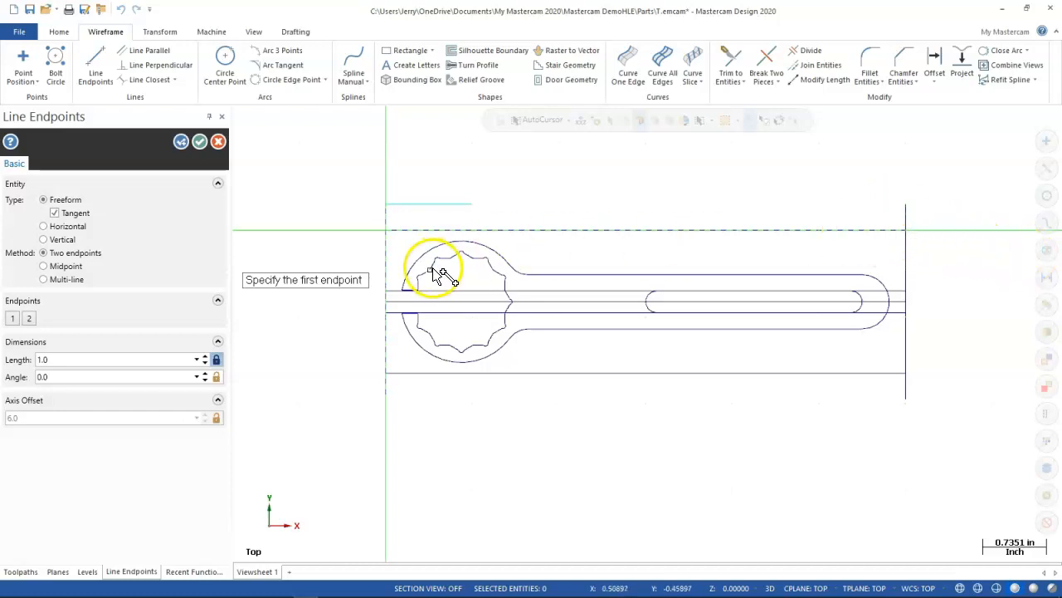
# Unlock the length, join the lower ends of the left and right vertical lines with a freeform line, and finish the line command.
pyautogui.click(387, 400)
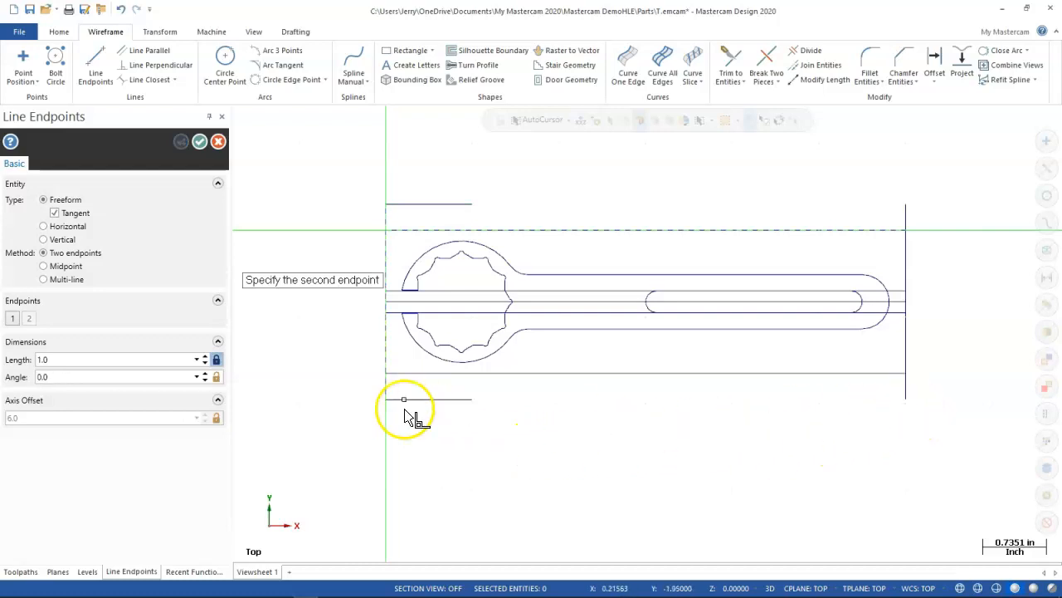
pyautogui.click(216, 359)
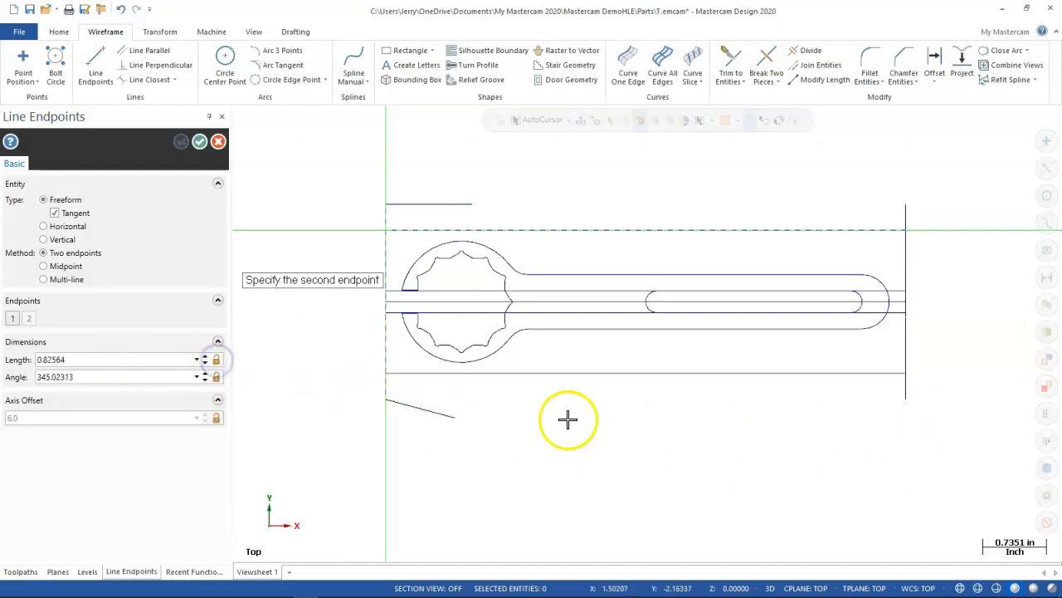
pyautogui.click(907, 401)
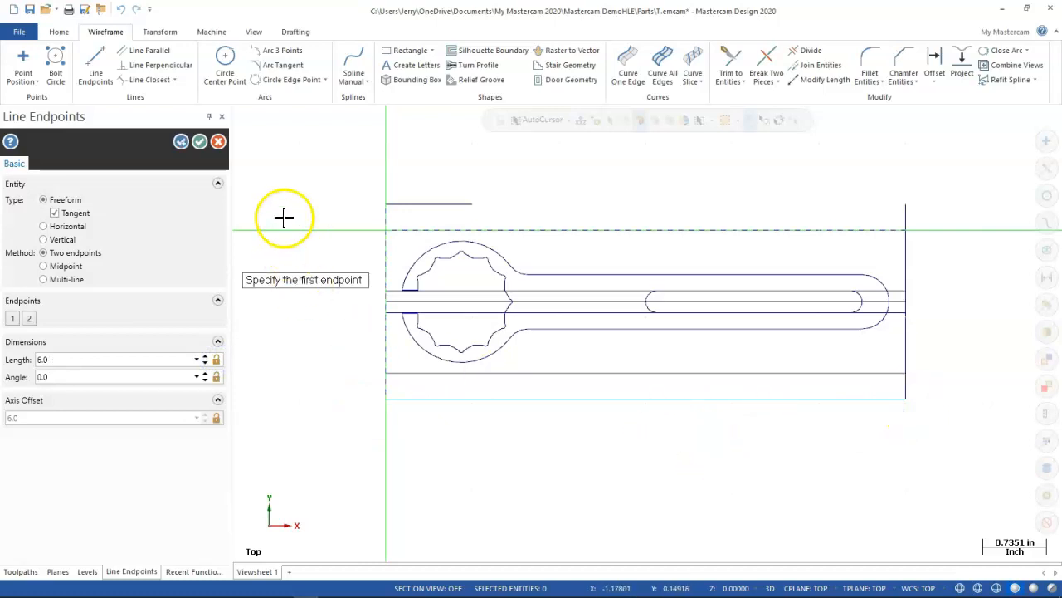
pyautogui.click(200, 142)
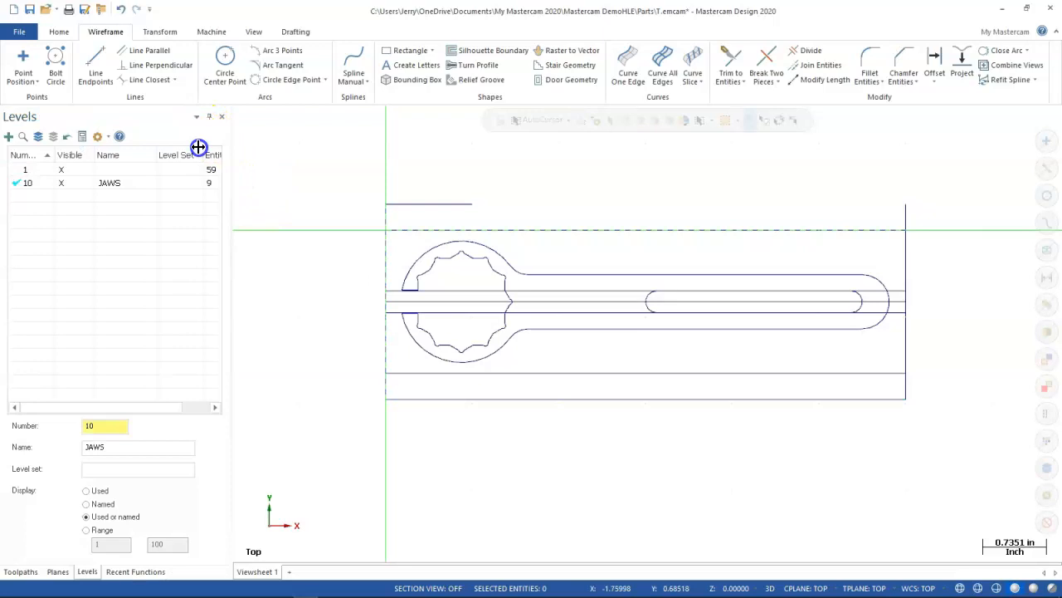
# Set the 3D length of the short line along the upper jaw's top edge to 6 in its line properties.
pyautogui.click(431, 201)
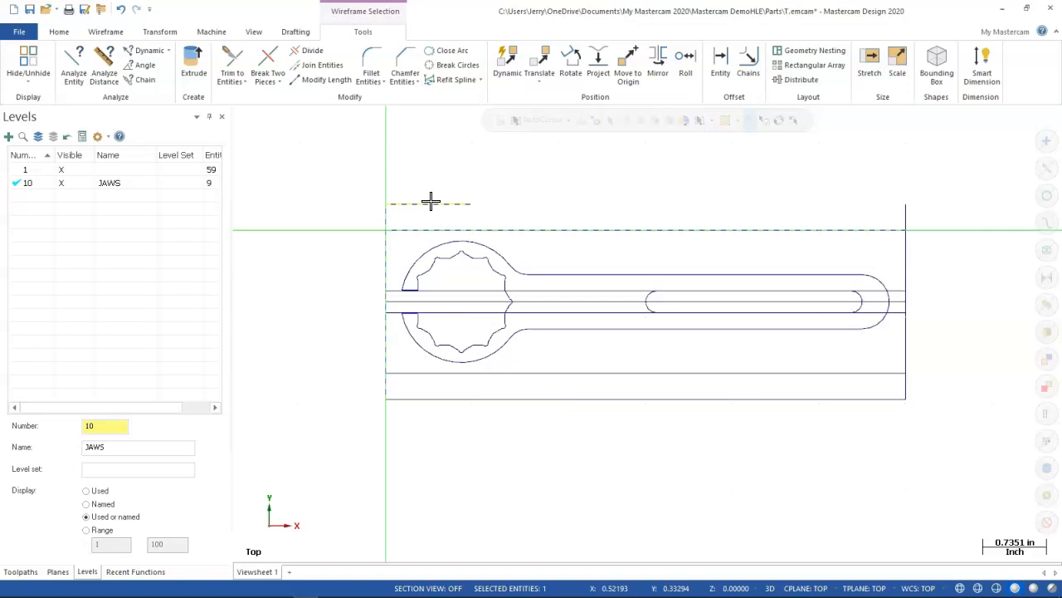
pyautogui.doubleClick(431, 201)
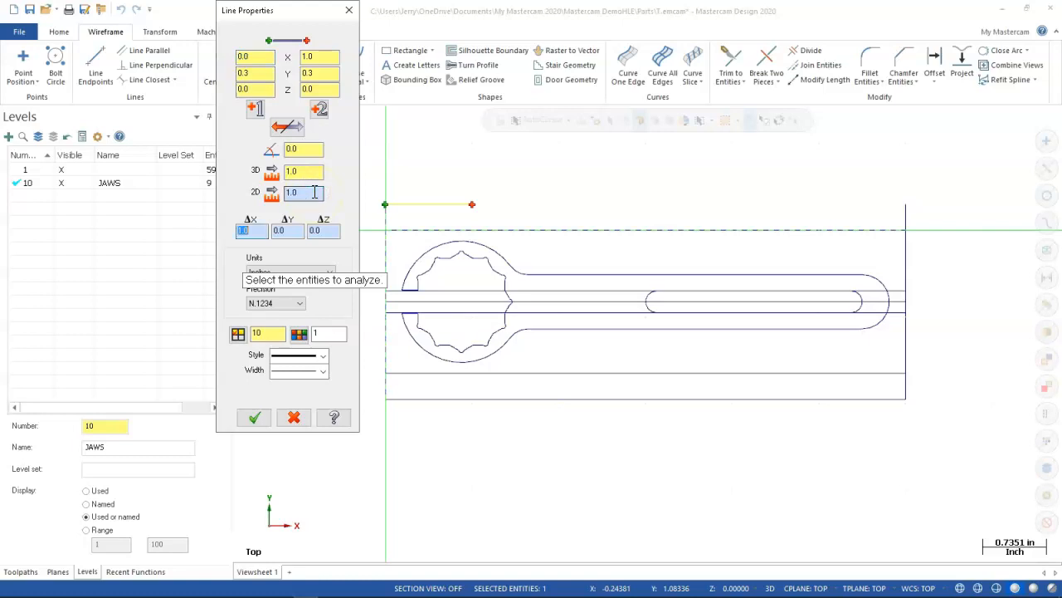
pyautogui.click(313, 171)
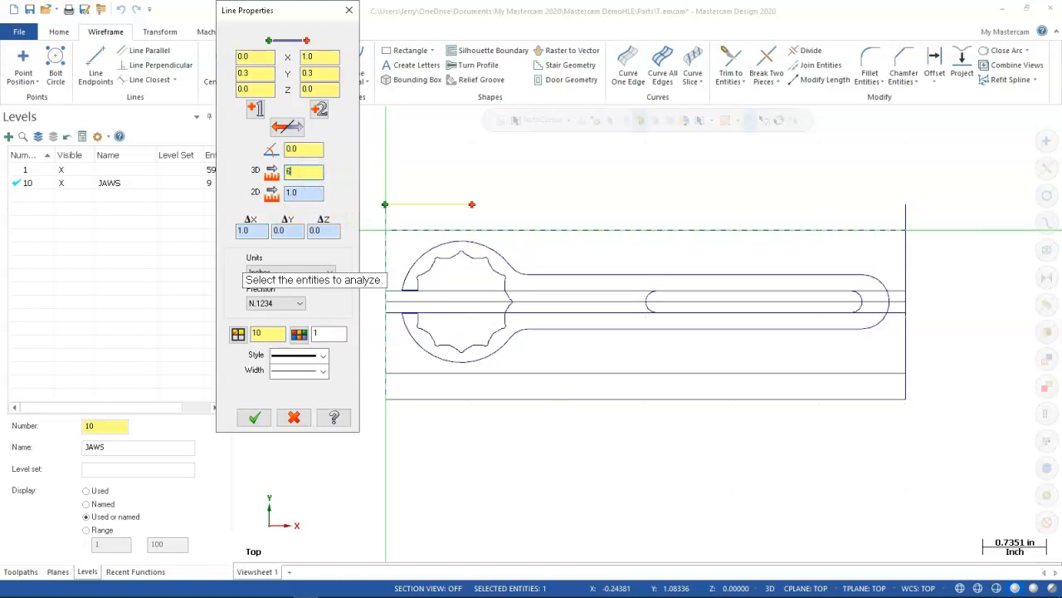
pyautogui.write('6')
pyautogui.press('Tab')
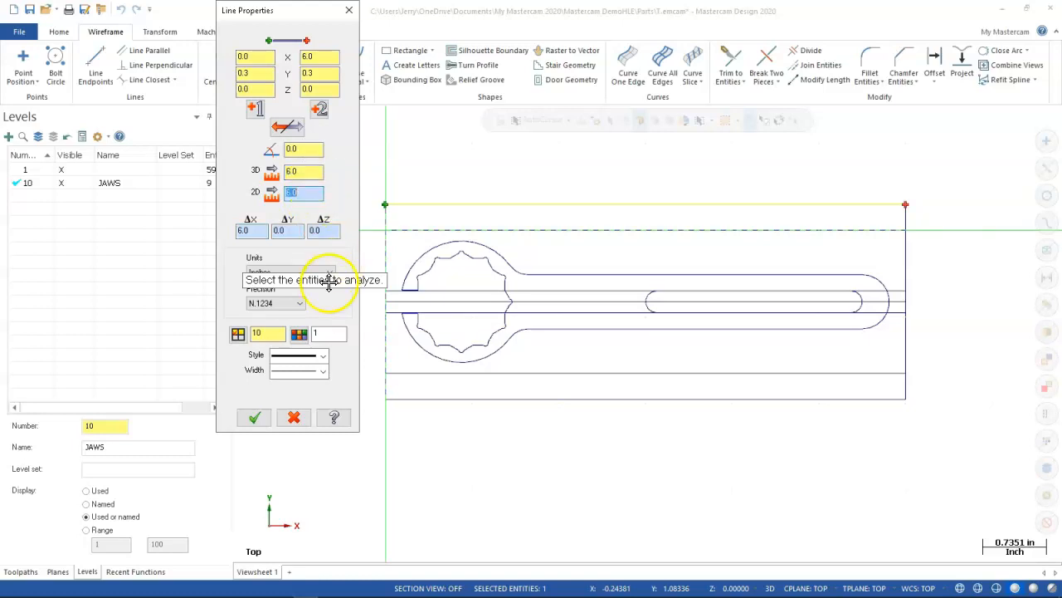
pyautogui.click(254, 417)
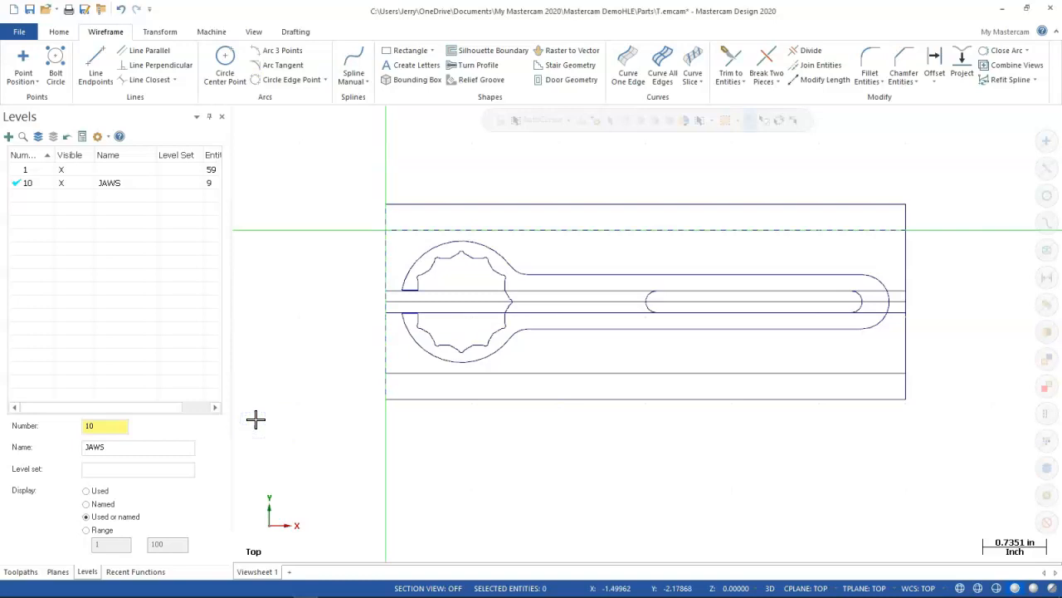
# Hide level 1 to check the jaw outlines on their own, and show it again.
pyautogui.click(68, 171)
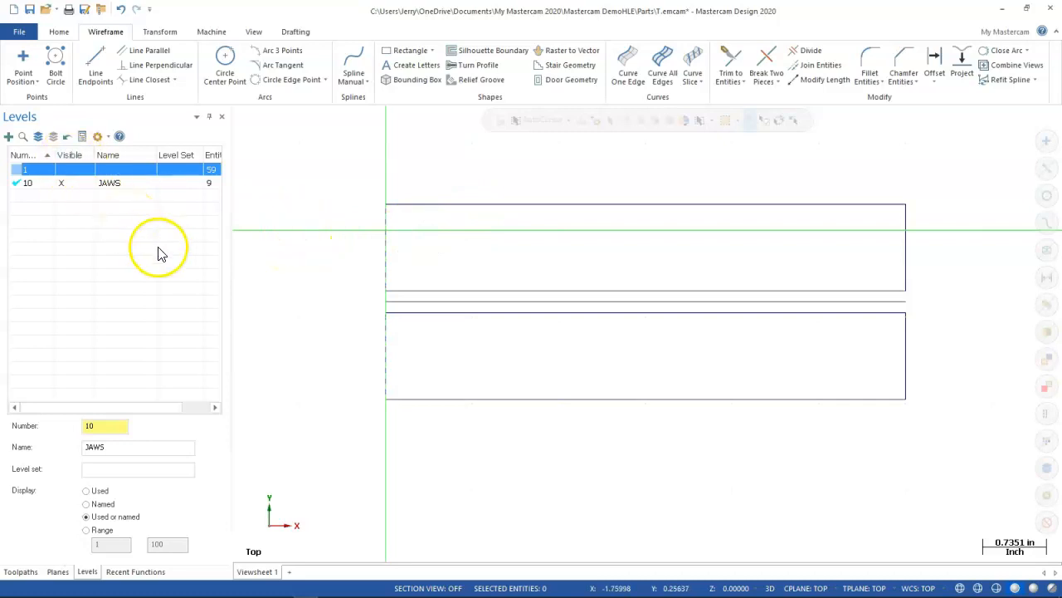
pyautogui.click(70, 170)
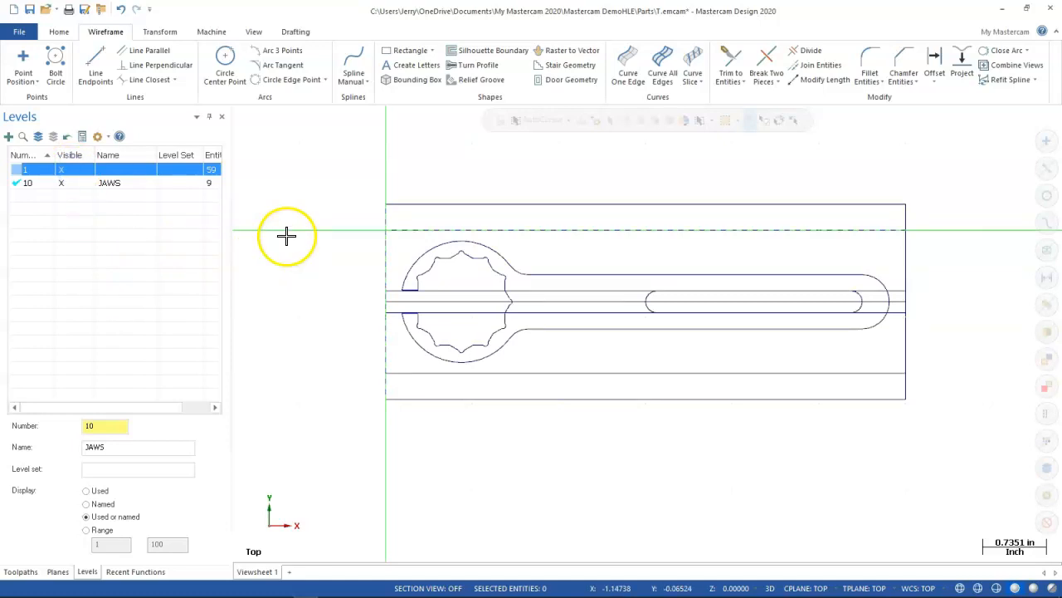
# Start a Translate copy and select the wrench's complete outer profile as the geometry to copy.
pyautogui.click(158, 32)
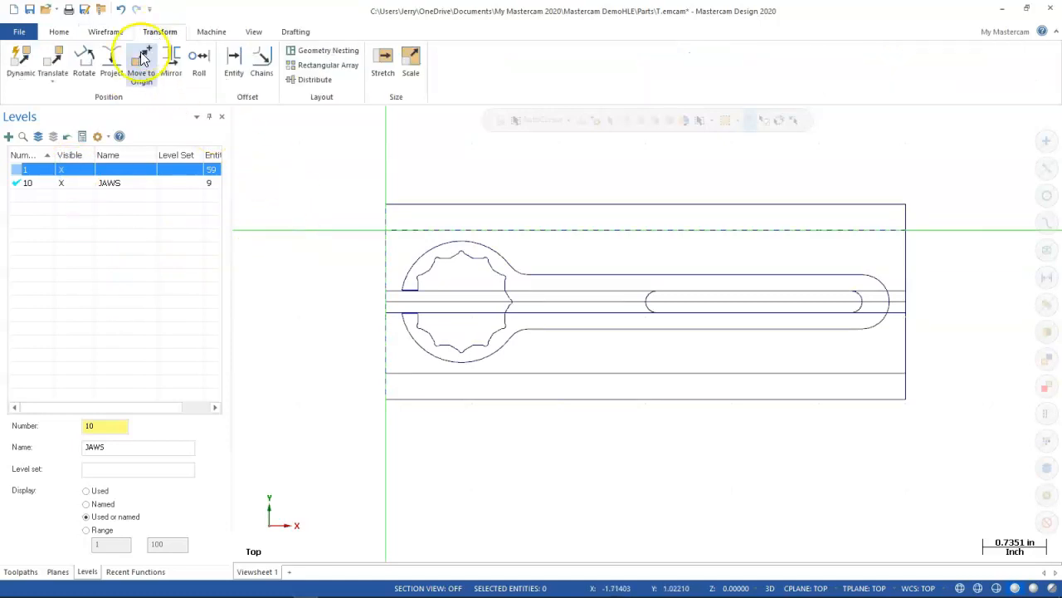
pyautogui.click(54, 79)
pyautogui.click(61, 59)
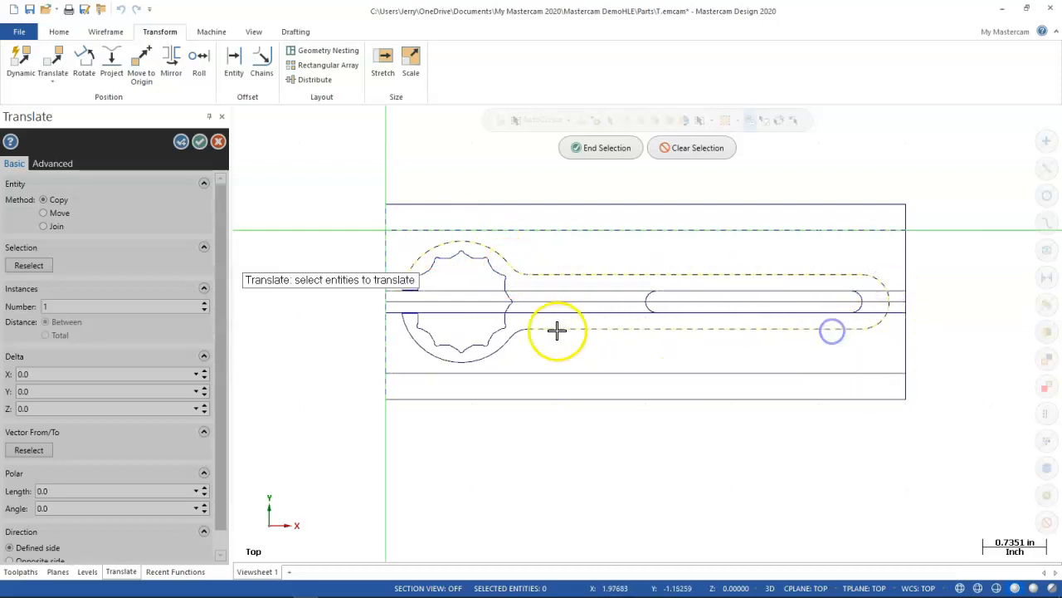
pyautogui.click(479, 357)
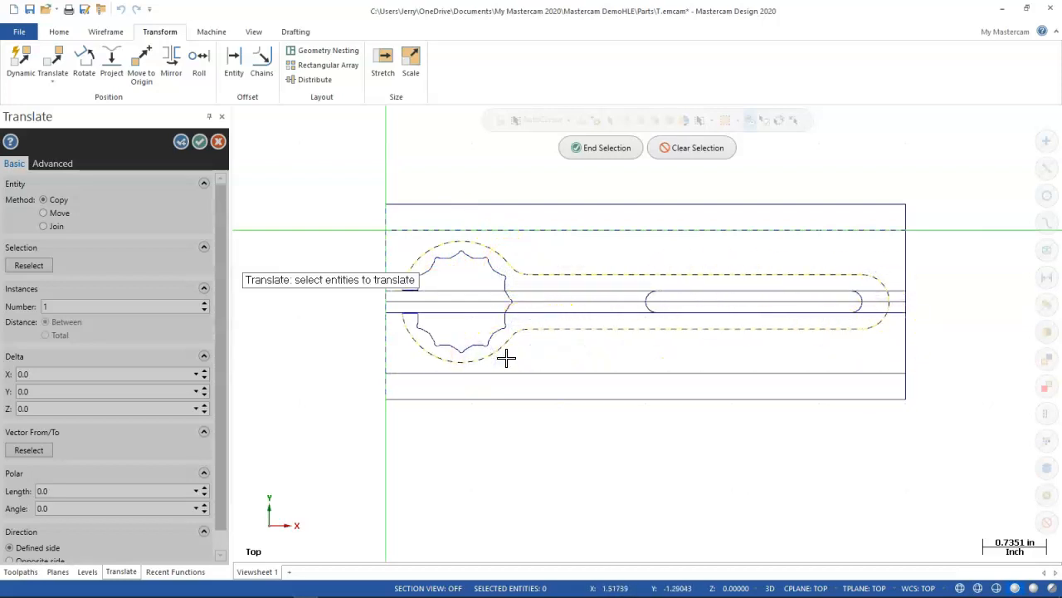
pyautogui.click(619, 149)
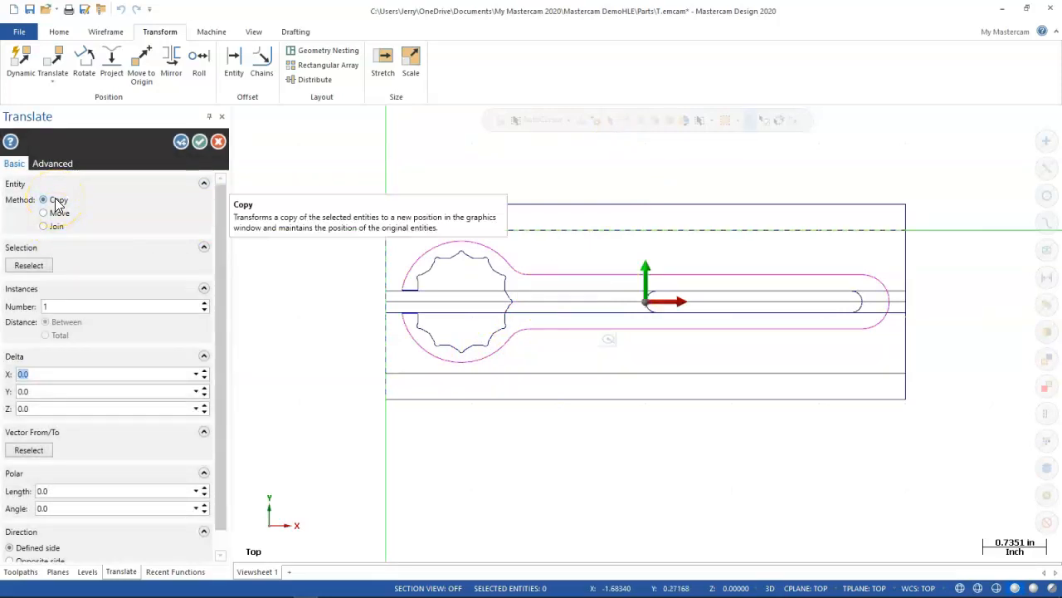
# Try an X offset of -0.1 for the copied profile, and reset it to 0.
pyautogui.moveTo(221, 322); pyautogui.dragTo(241, 422)
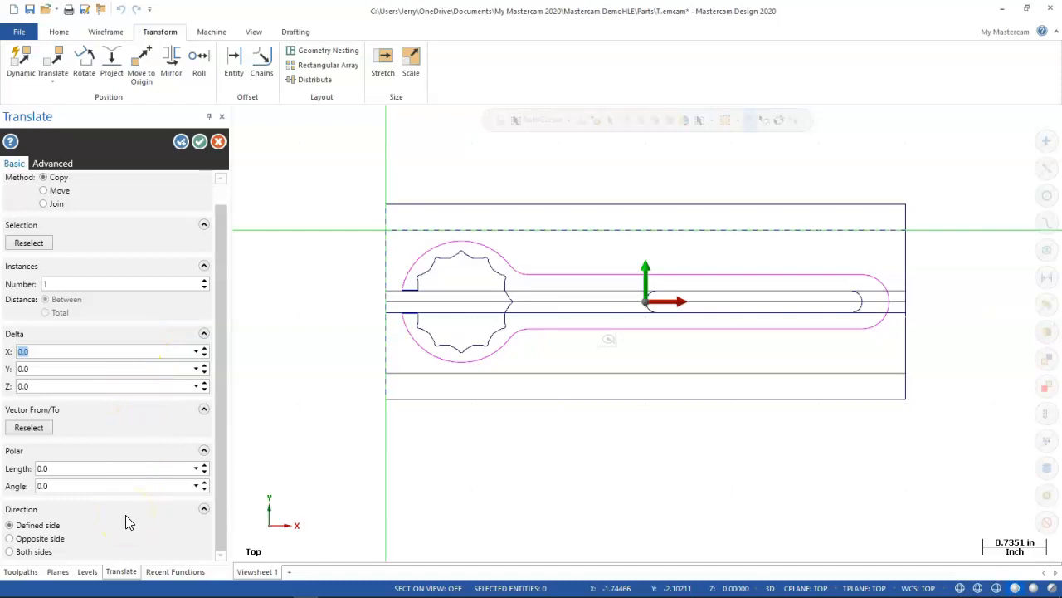
pyautogui.write('-0.1')
pyautogui.press('Return')
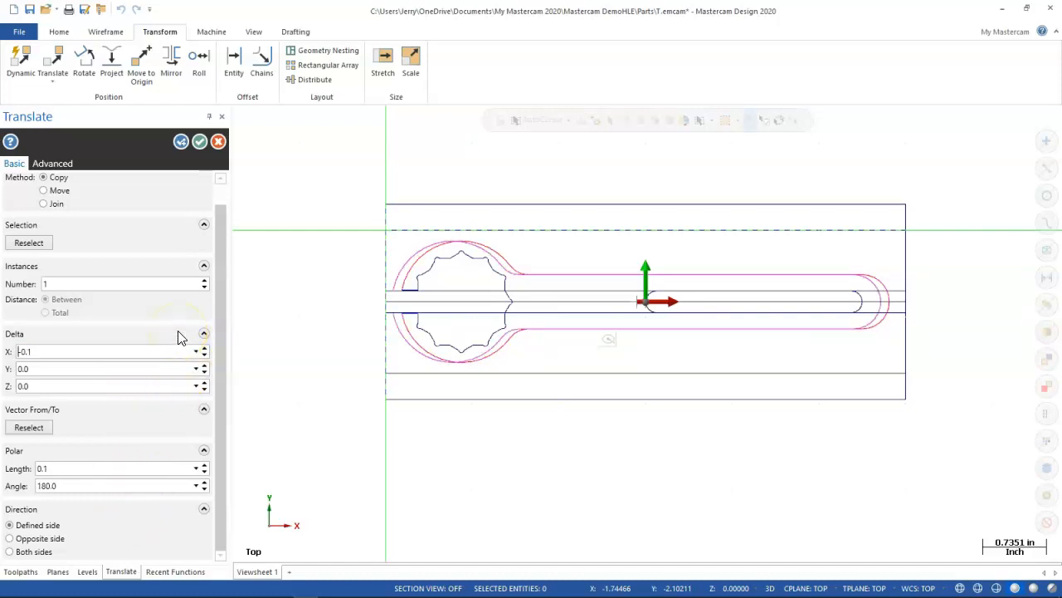
pyautogui.press('Up')
pyautogui.press('Down')
pyautogui.press('Up')
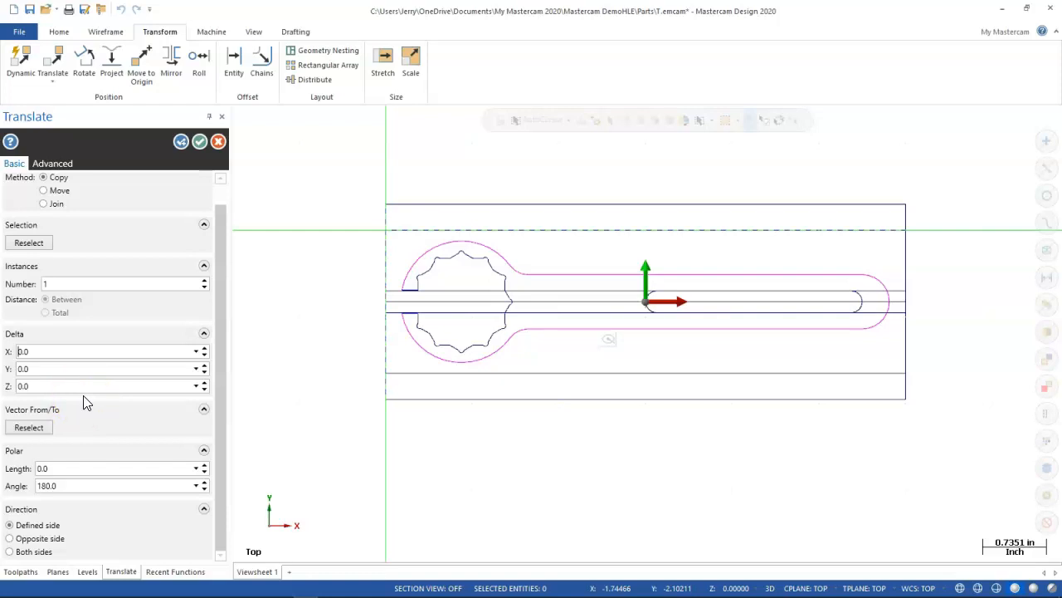
# Offset the copied profile by Y -3.0 with X and Z at 0.0, and accept the translation.
pyautogui.click(49, 371)
pyautogui.press('Tab')
pyautogui.write('-0.4')
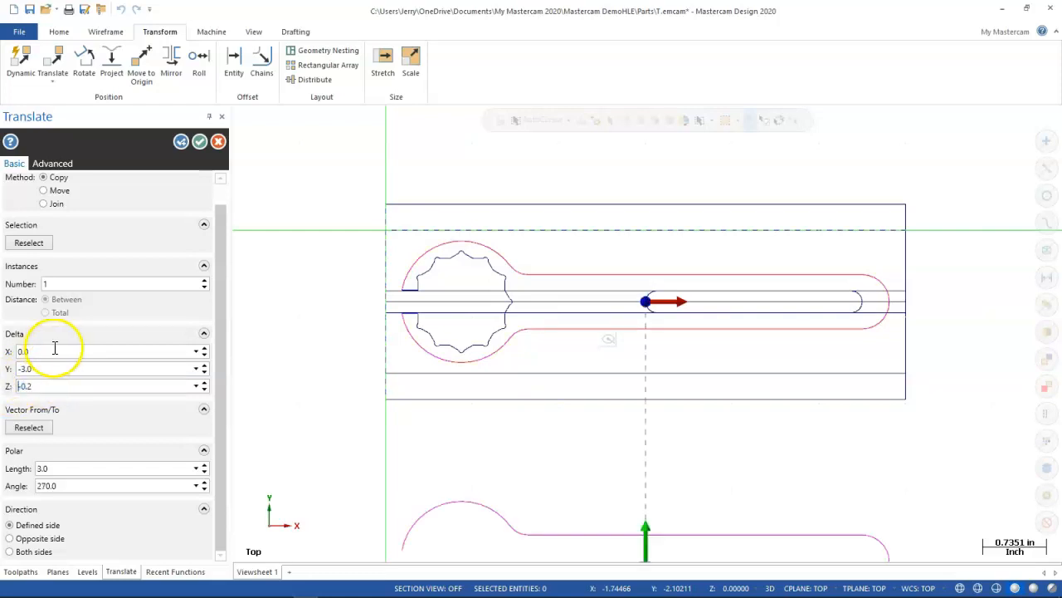
pyautogui.scroll(4, 91, 370)
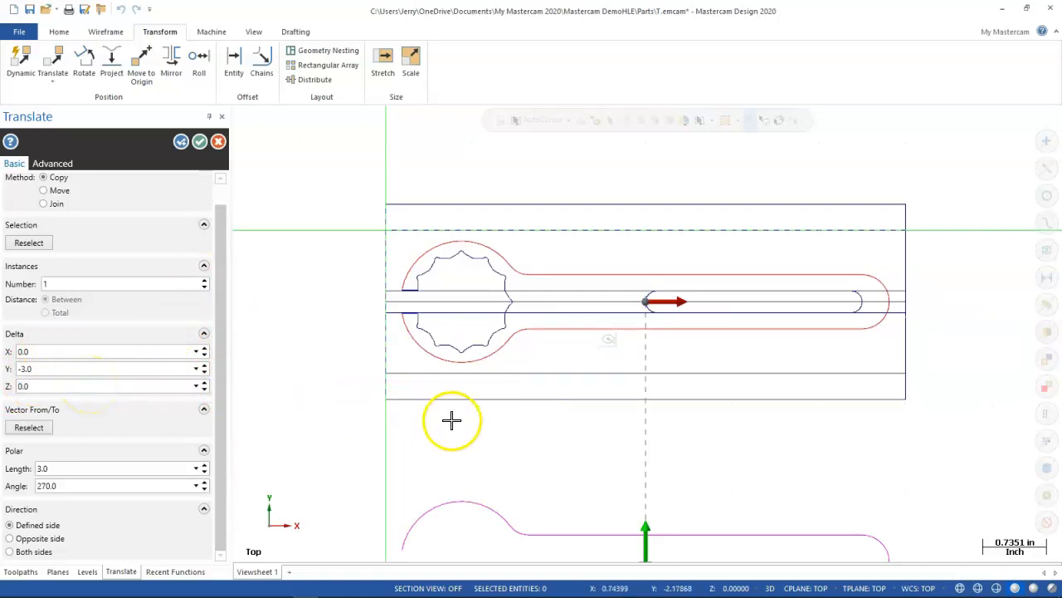
pyautogui.scroll(-2, 274, 394)
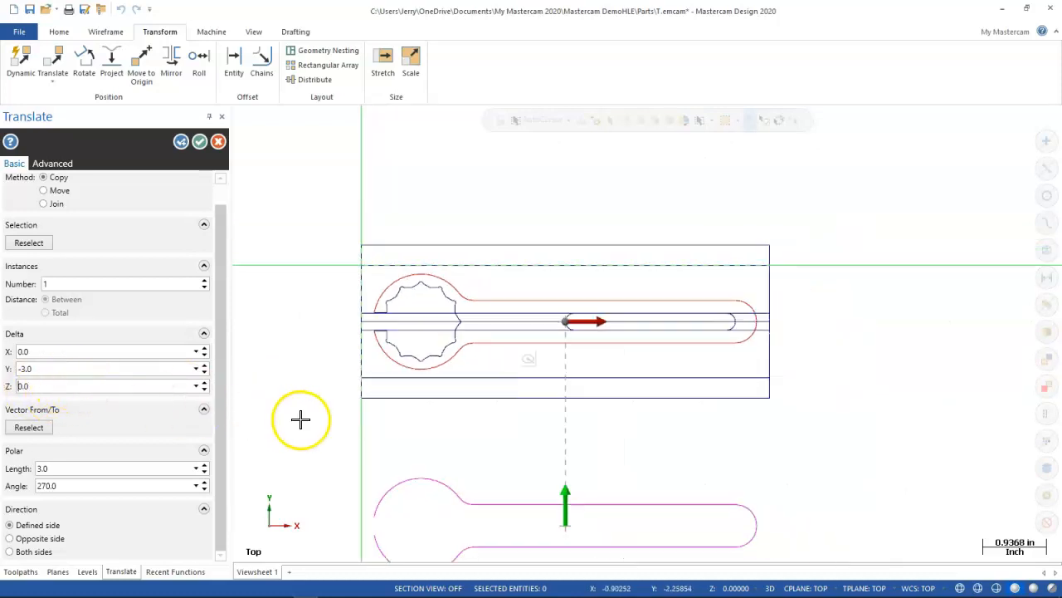
pyautogui.scroll(-2, 301, 420)
pyautogui.scroll(2, 286, 498)
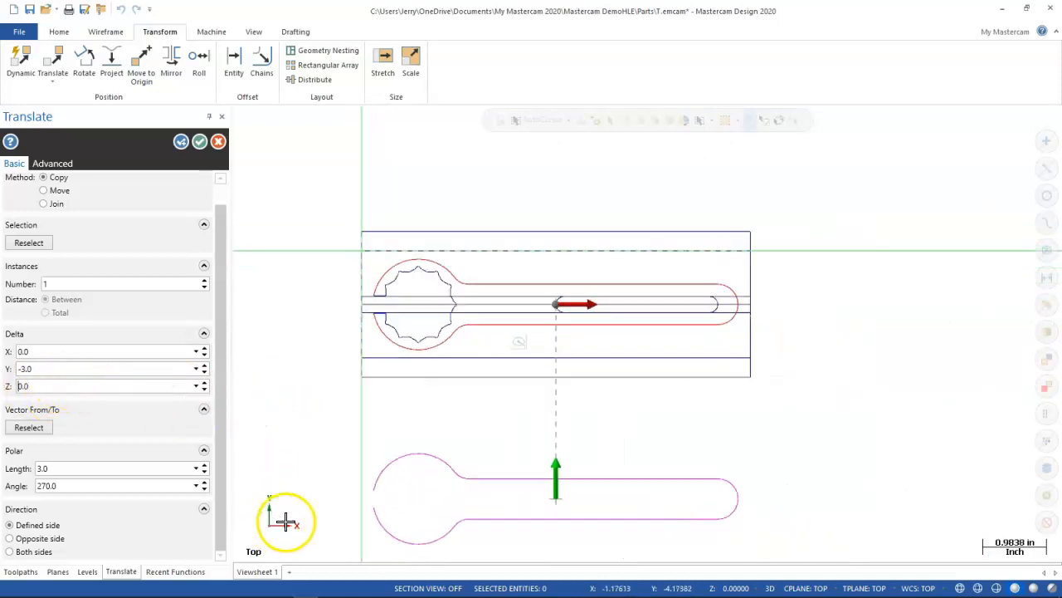
pyautogui.click(199, 141)
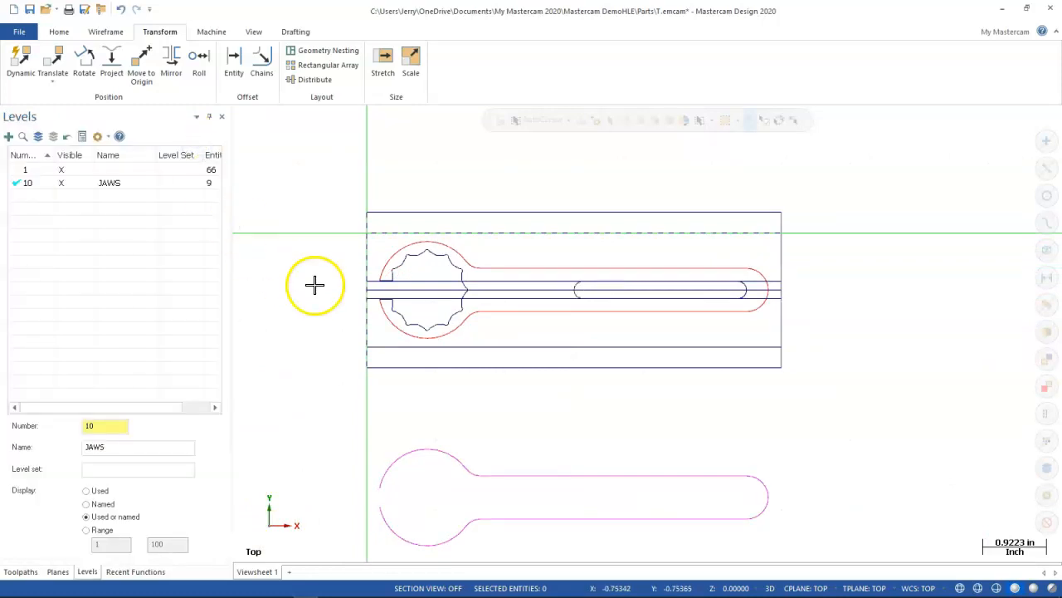
# Select the copied profile, set the level to 10 in Arc Properties, and toggle level 1 off and on to check.
pyautogui.moveTo(805, 429); pyautogui.dragTo(369, 556)
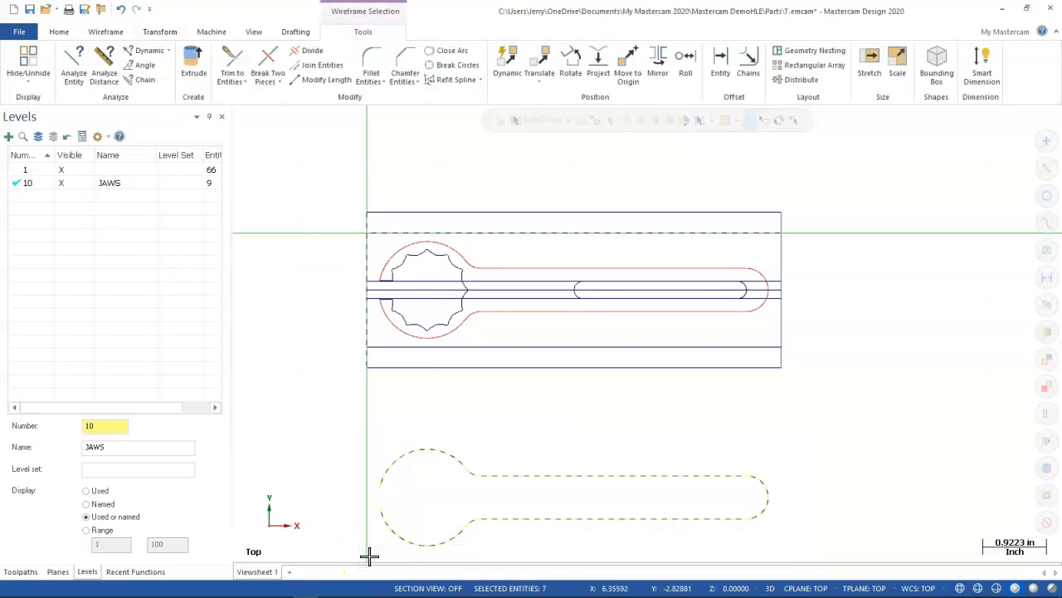
pyautogui.press('F4')
pyautogui.click(256, 372)
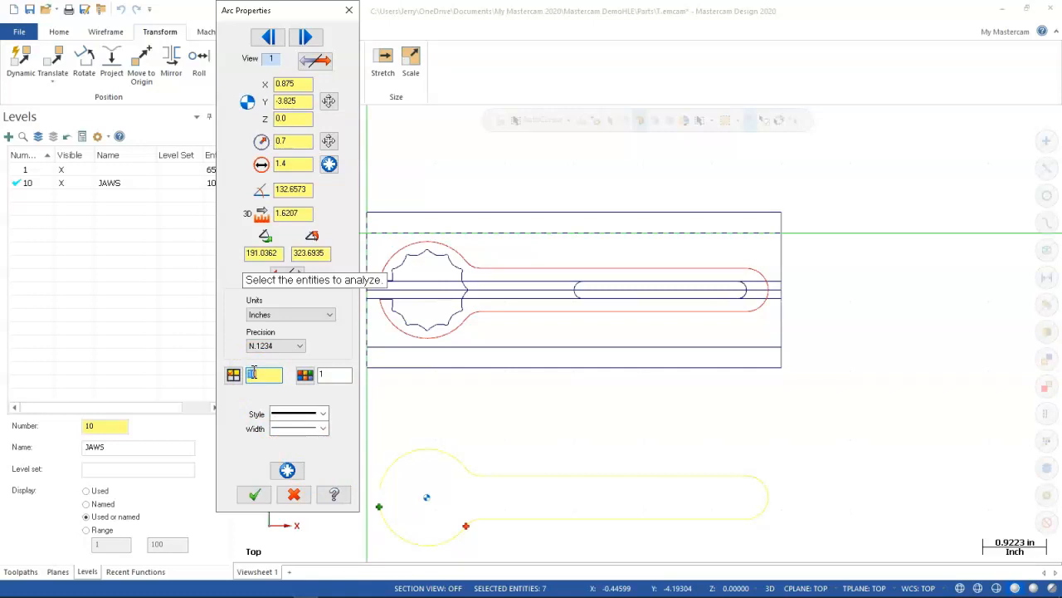
pyautogui.click(252, 493)
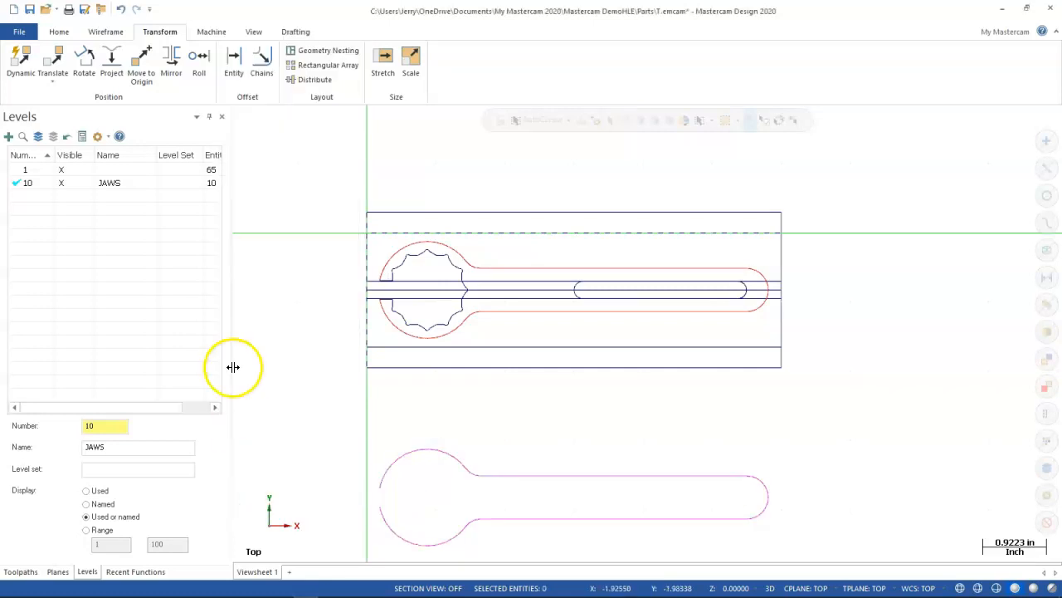
pyautogui.click(63, 171)
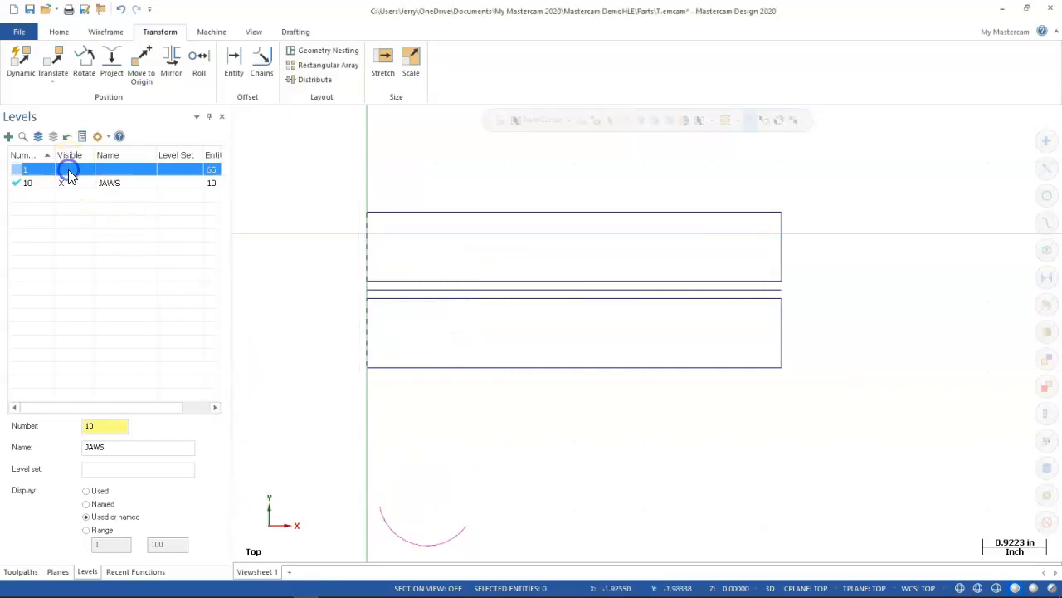
pyautogui.click(66, 170)
# Try to assign the whole copied profile to level 10 JAWS through Arc Properties, checking by toggling level 1's visibility.
pyautogui.click(800, 423)
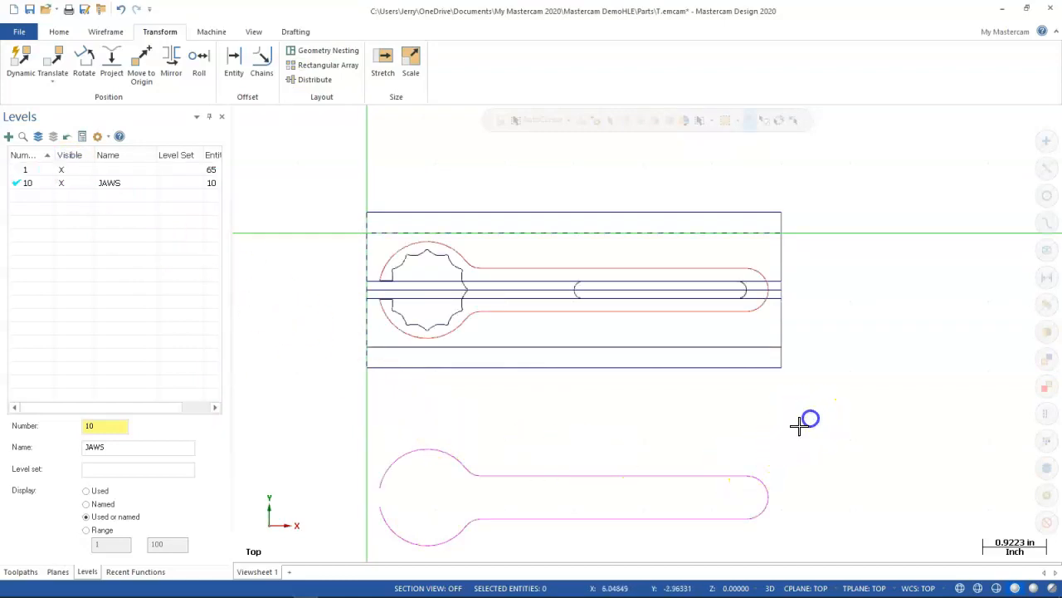
pyautogui.moveTo(800, 412); pyautogui.dragTo(346, 554)
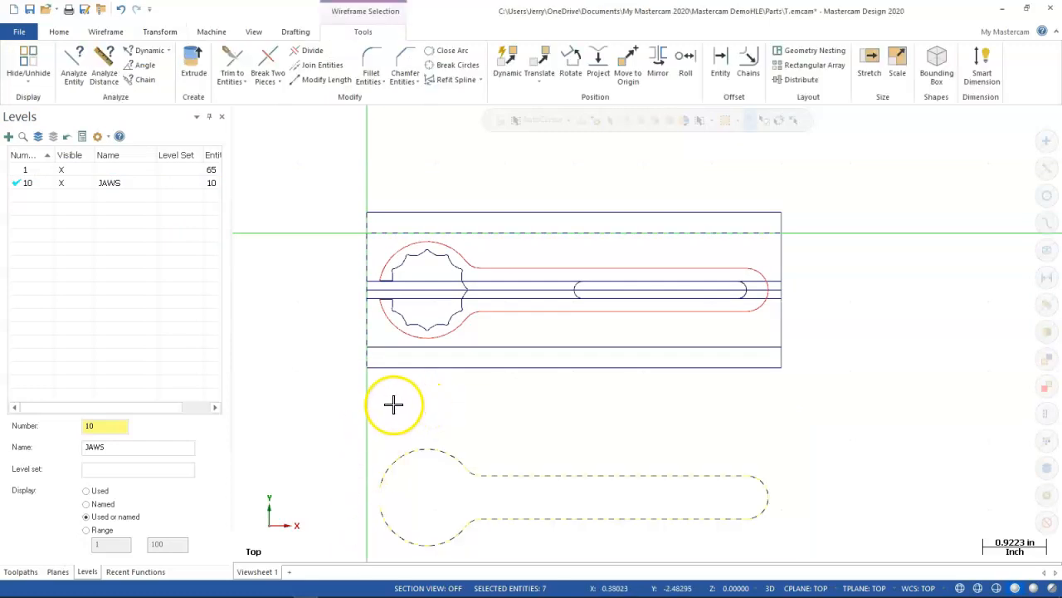
pyautogui.press('F4')
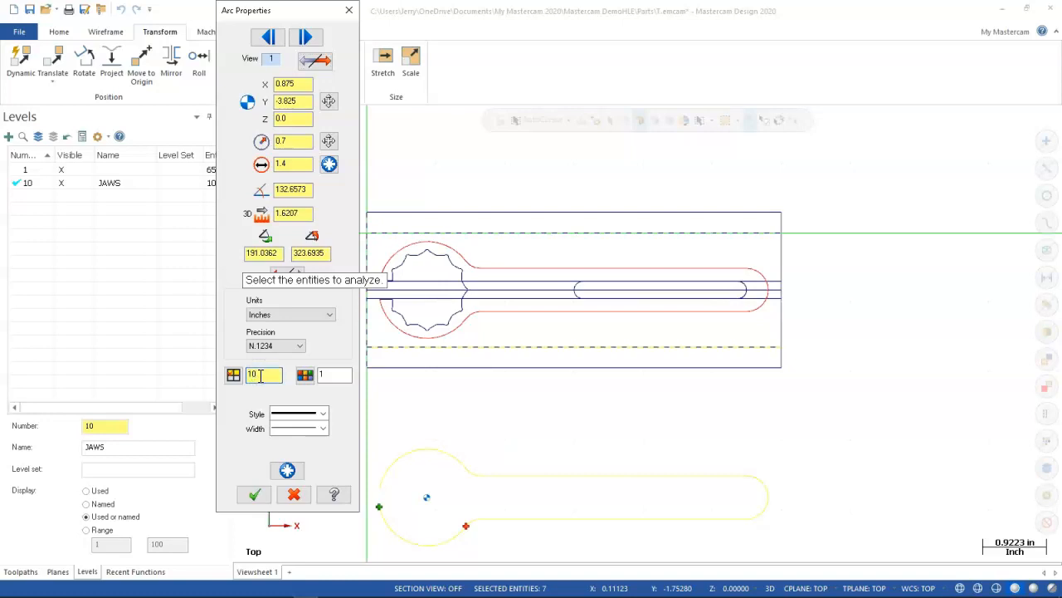
pyautogui.click(234, 375)
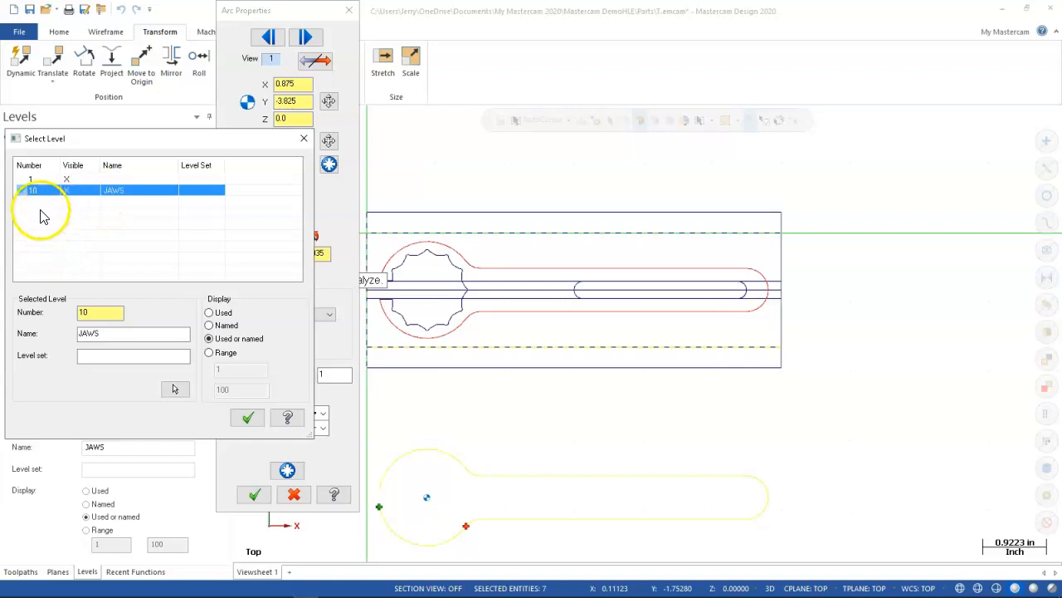
pyautogui.click(247, 417)
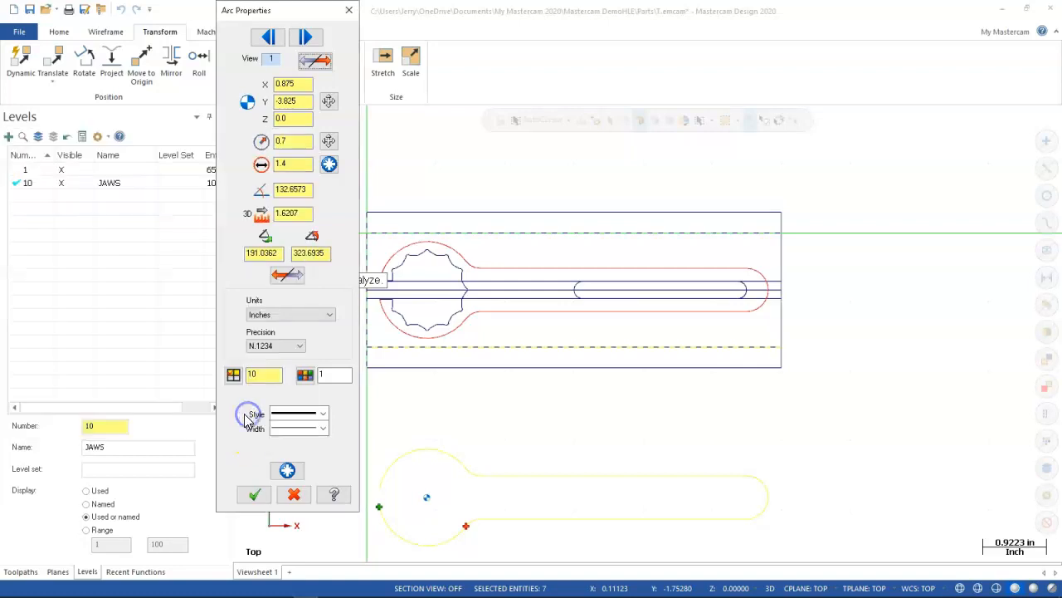
pyautogui.click(255, 493)
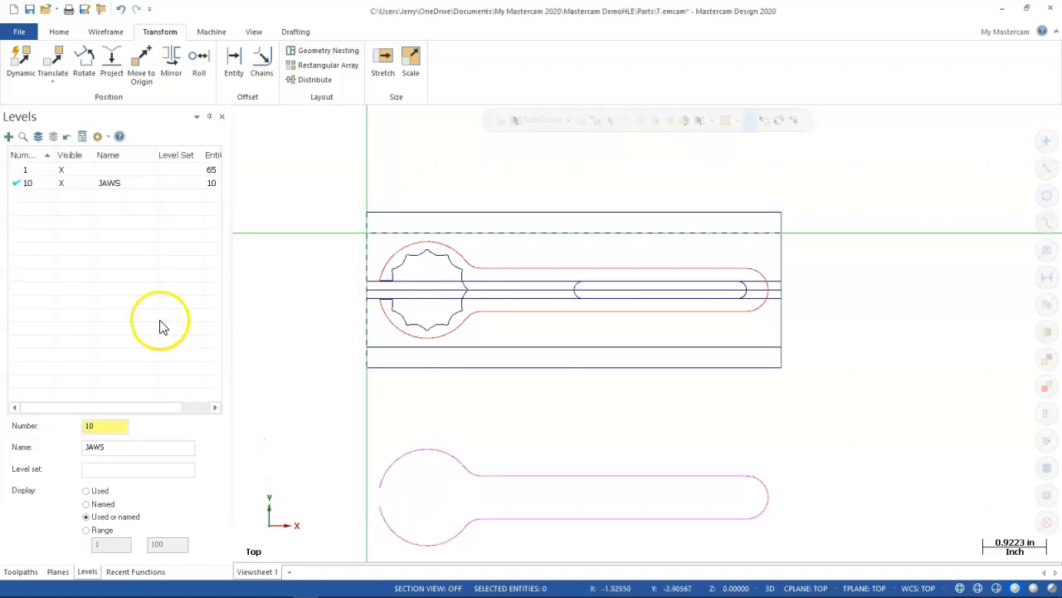
pyautogui.click(61, 169)
pyautogui.click(61, 169)
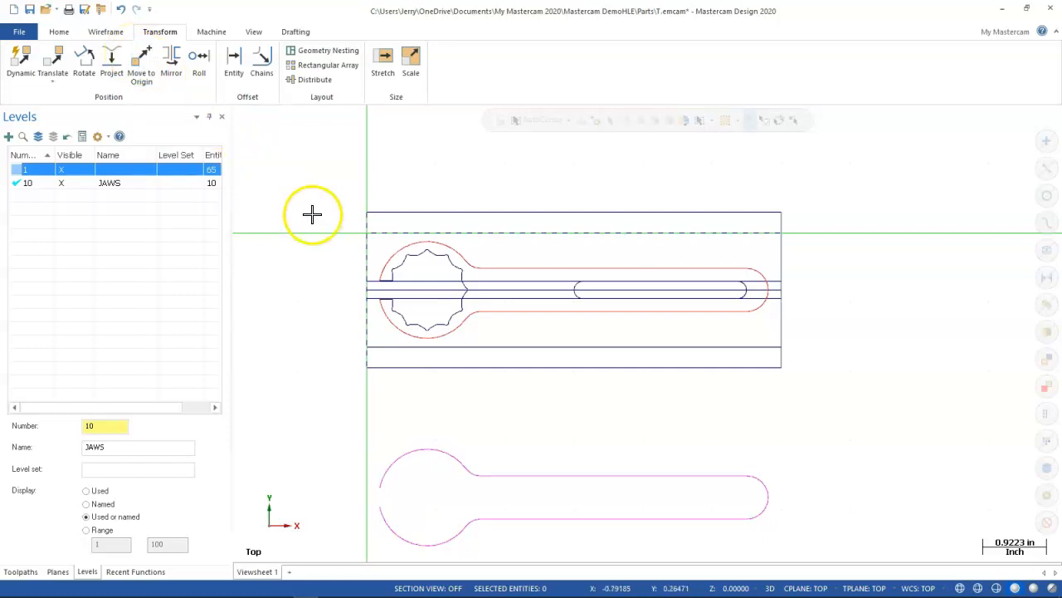
# Select every entity of the copied profile except the lower head arc and try to assign them to level 10 JAWS.
pyautogui.rightClick(531, 422)
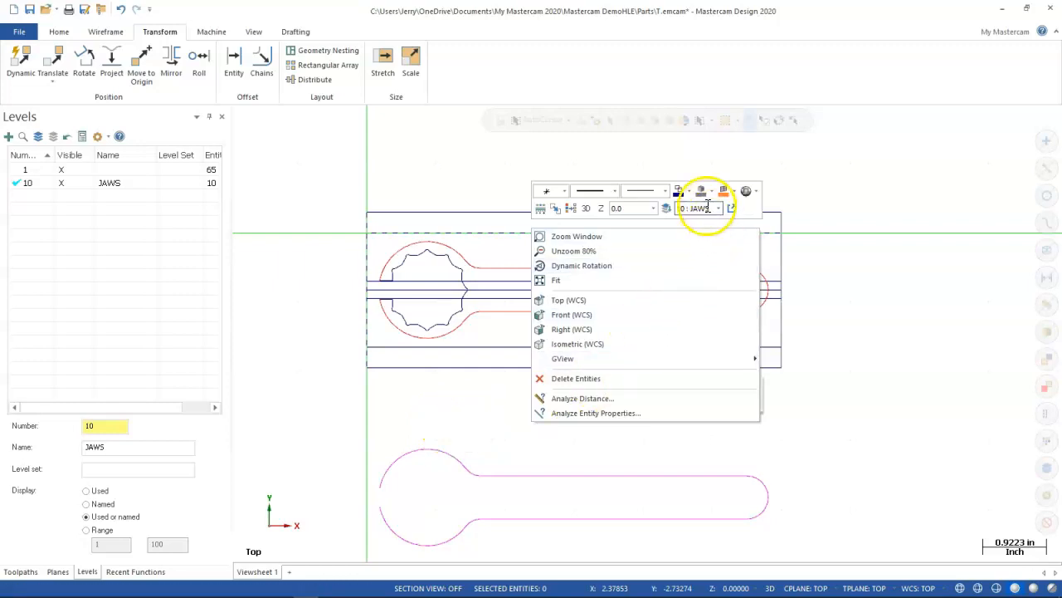
pyautogui.click(427, 448)
pyautogui.click(475, 475)
pyautogui.click(507, 477)
pyautogui.click(765, 487)
pyautogui.click(734, 520)
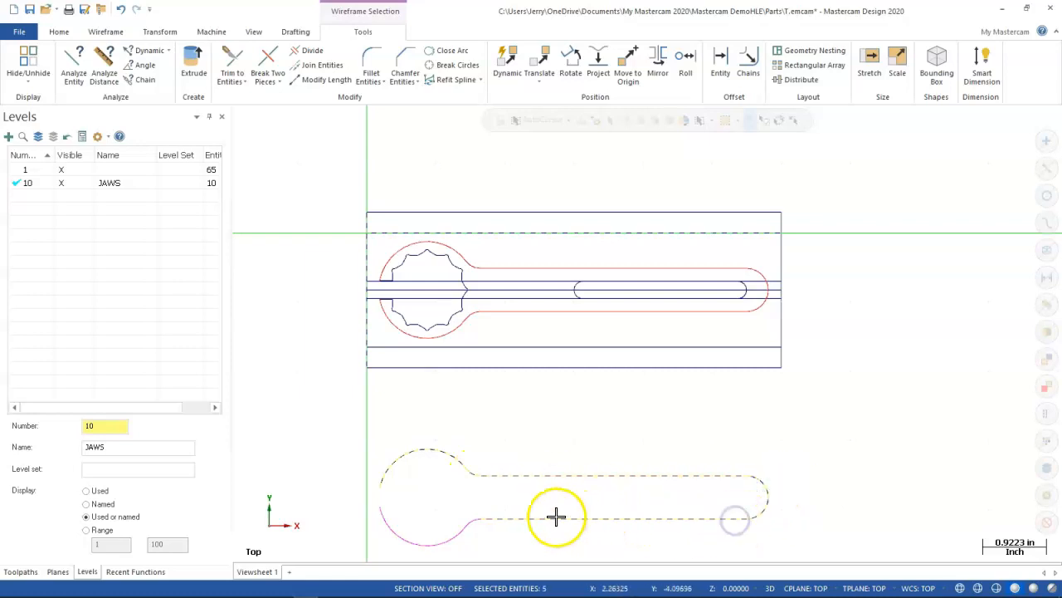
pyautogui.click(472, 518)
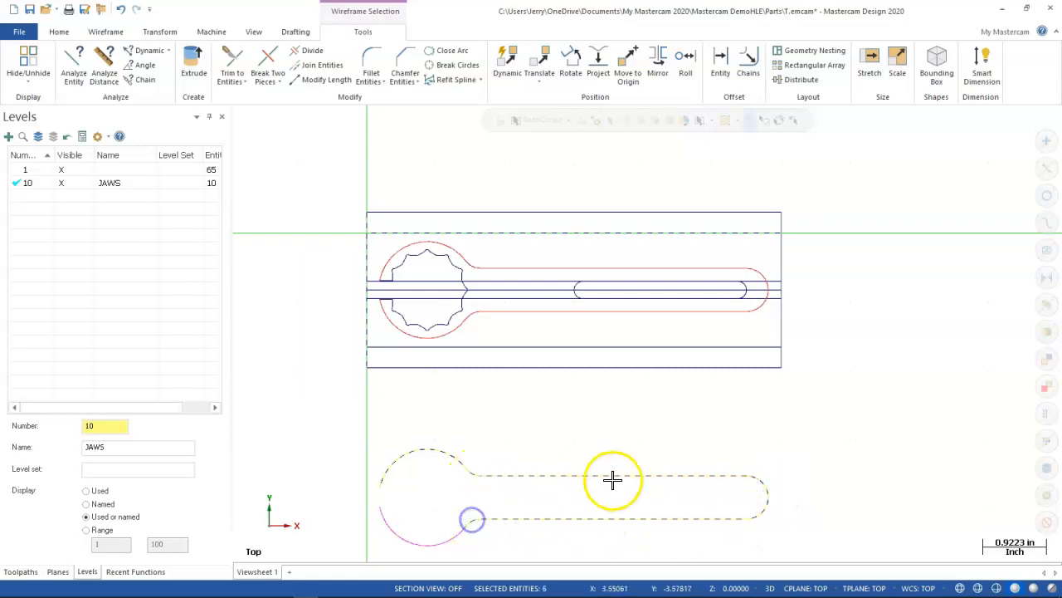
pyautogui.rightClick(550, 433)
pyautogui.click(737, 221)
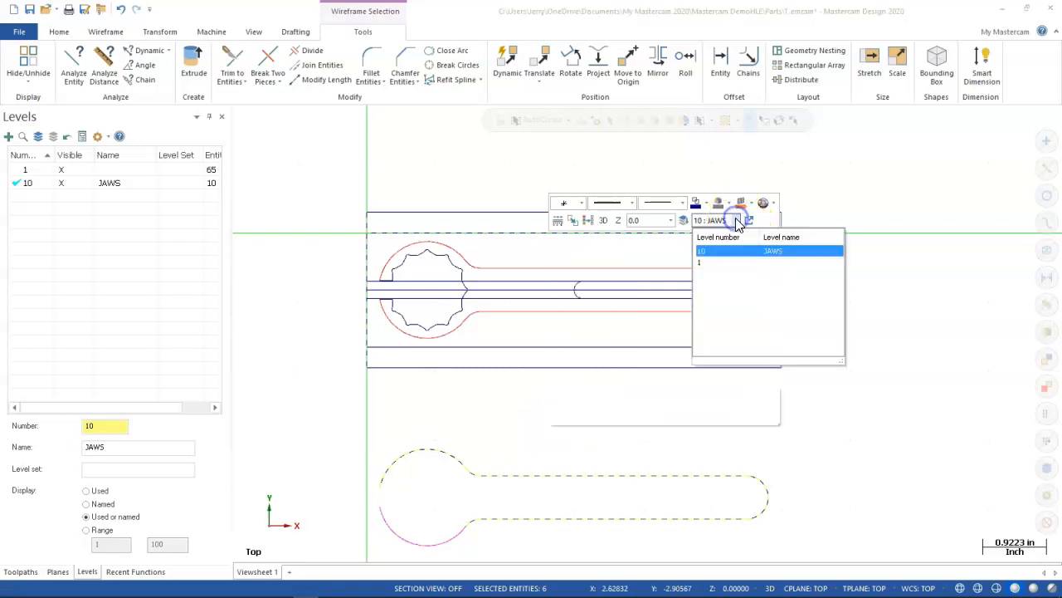
pyautogui.click(723, 250)
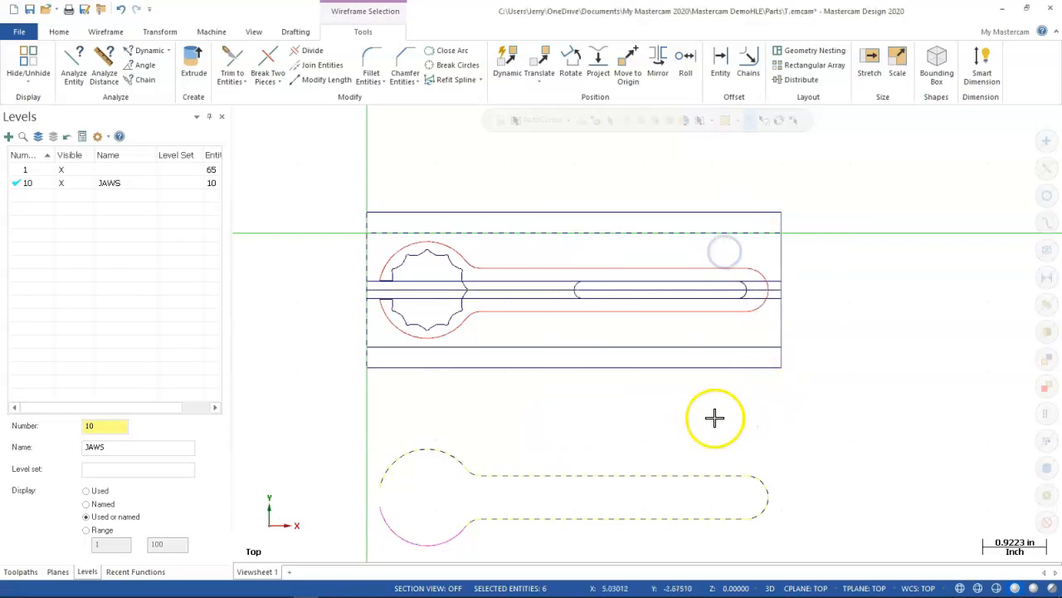
# Toggle level 1's visibility off and on to check which level the copied profile is on.
pyautogui.rightClick(336, 292)
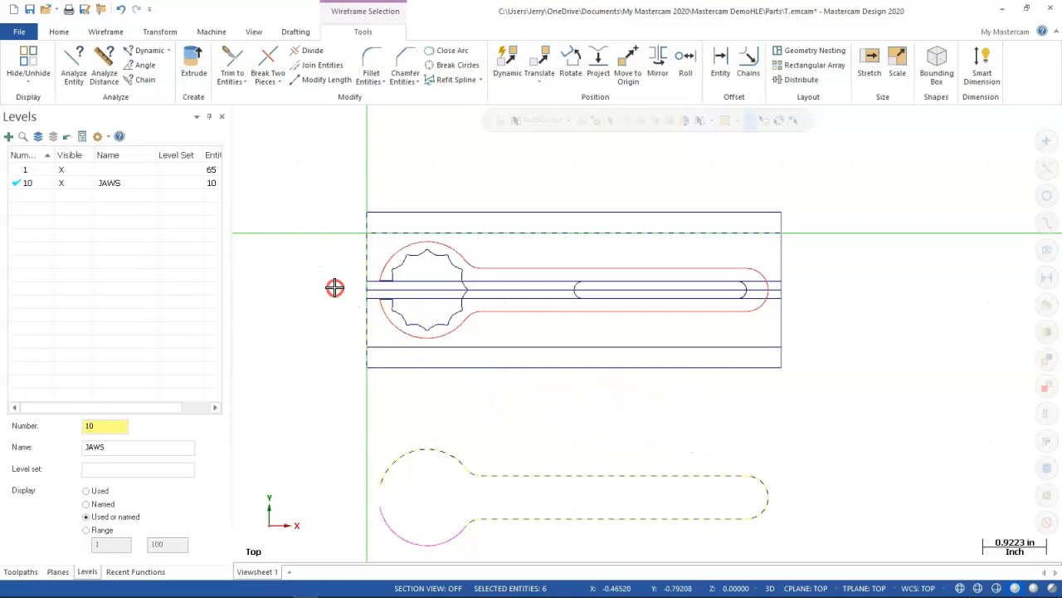
pyautogui.click(285, 320)
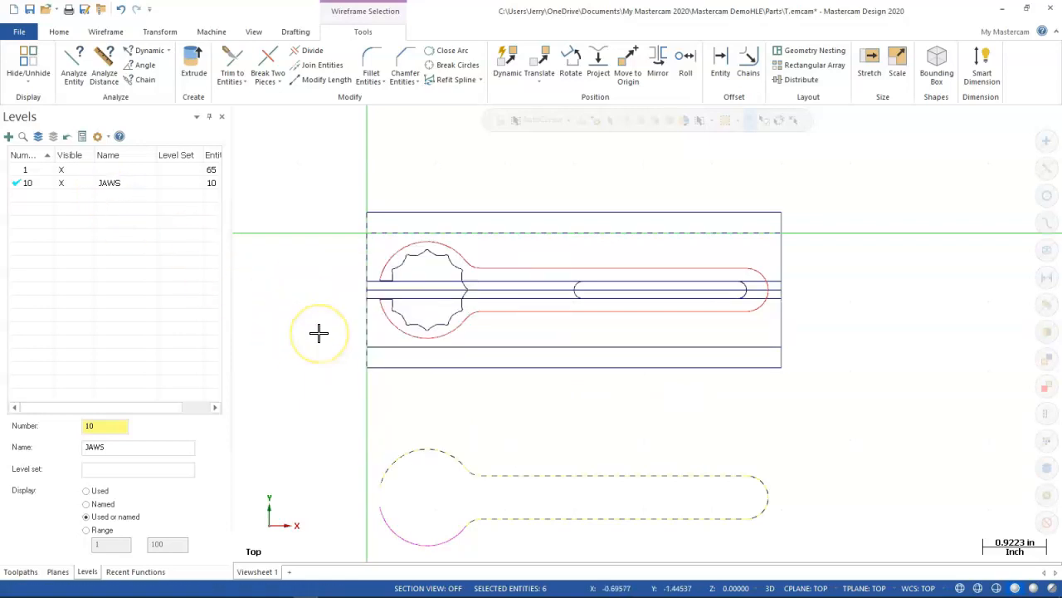
pyautogui.click(72, 172)
pyautogui.click(71, 172)
# Assign only the upper head arc of the copied wrench profile to level 10 through Arc Properties.
pyautogui.click(426, 428)
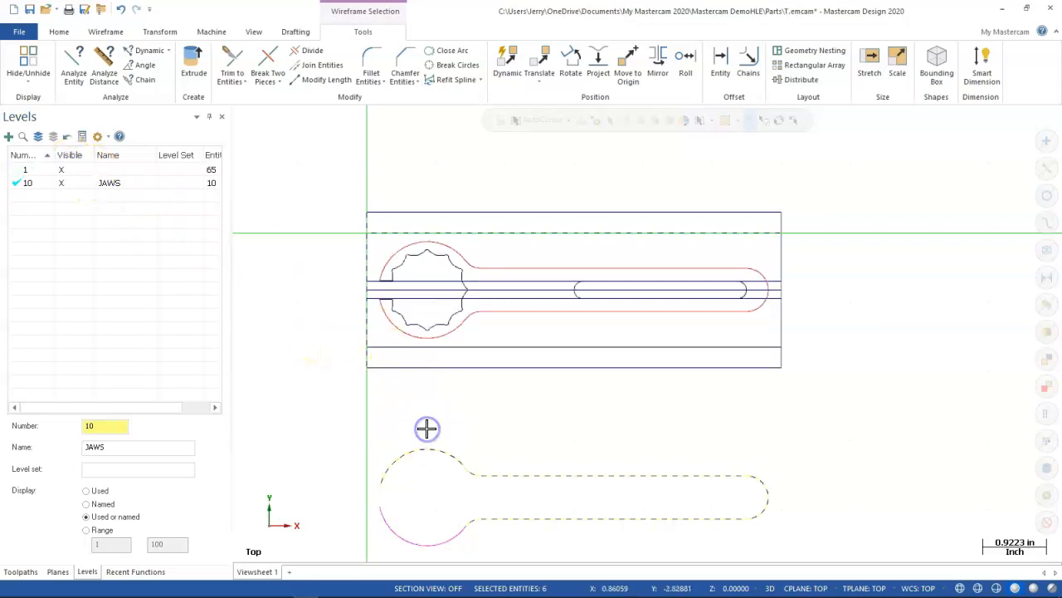
pyautogui.click(423, 453)
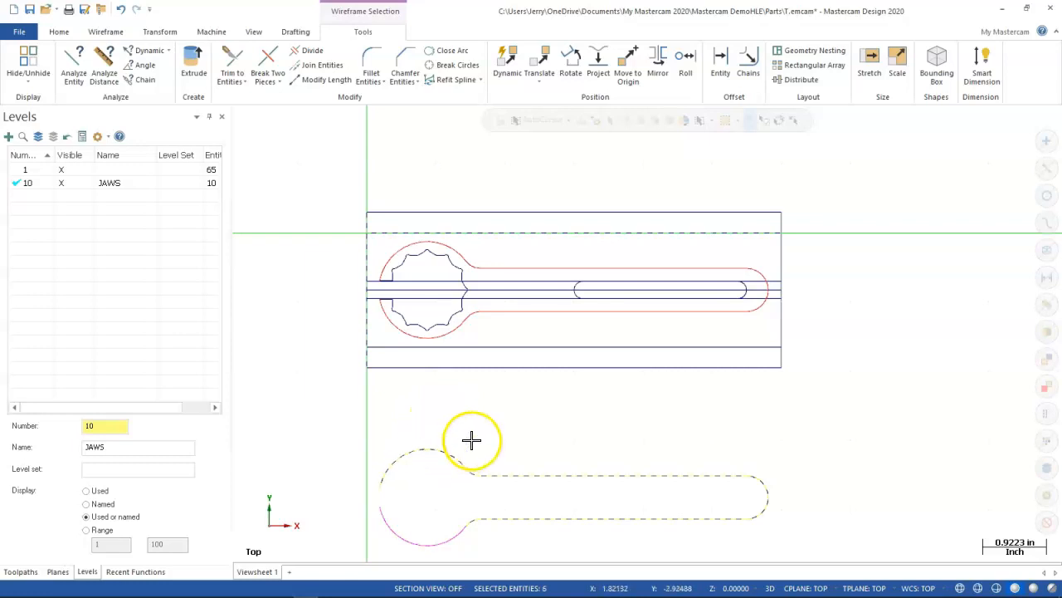
pyautogui.press('Escape')
pyautogui.click(424, 450)
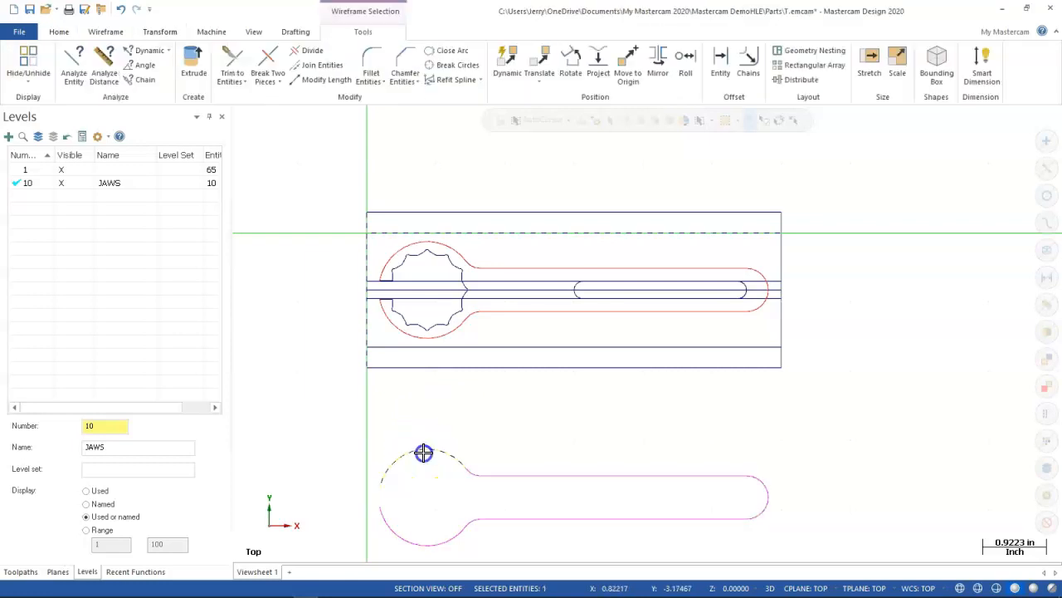
pyautogui.doubleClick(421, 440)
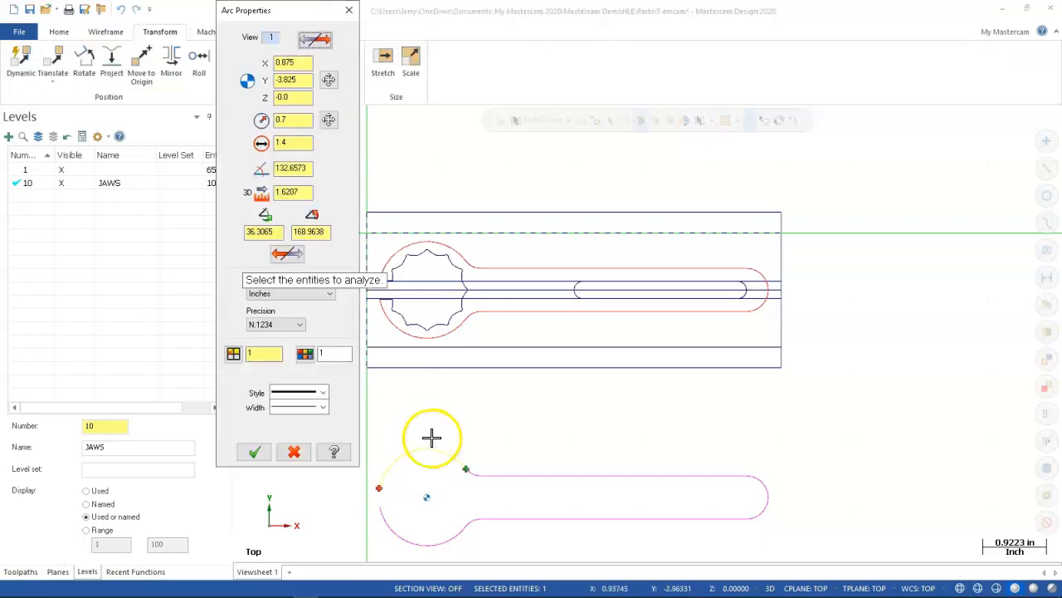
pyautogui.click(259, 355)
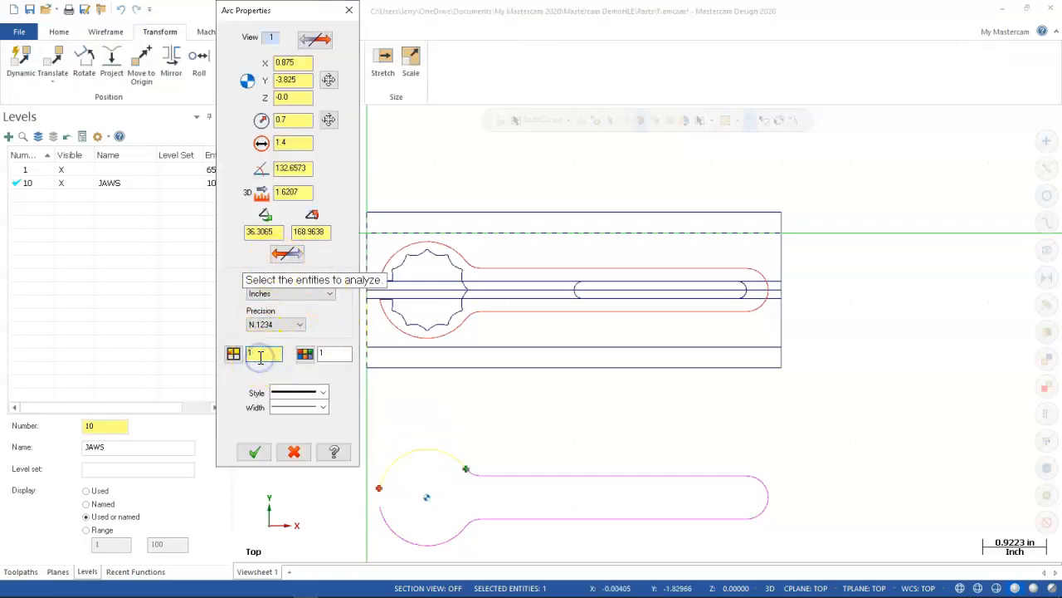
pyautogui.click(254, 451)
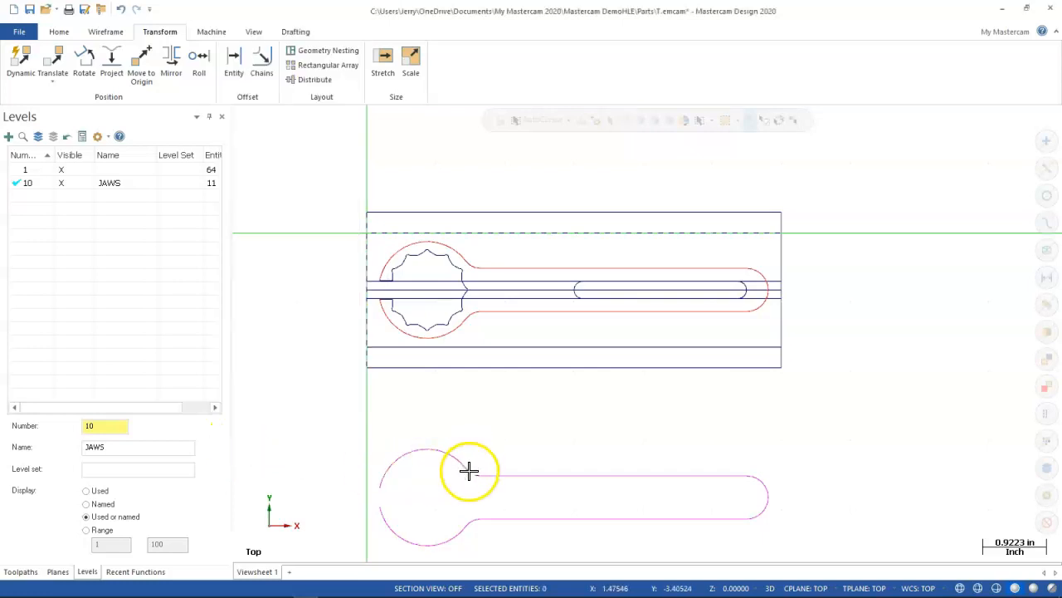
# Assign the upper neck fillet arc of the copied profile to level 10.
pyautogui.click(470, 473)
pyautogui.press('F4')
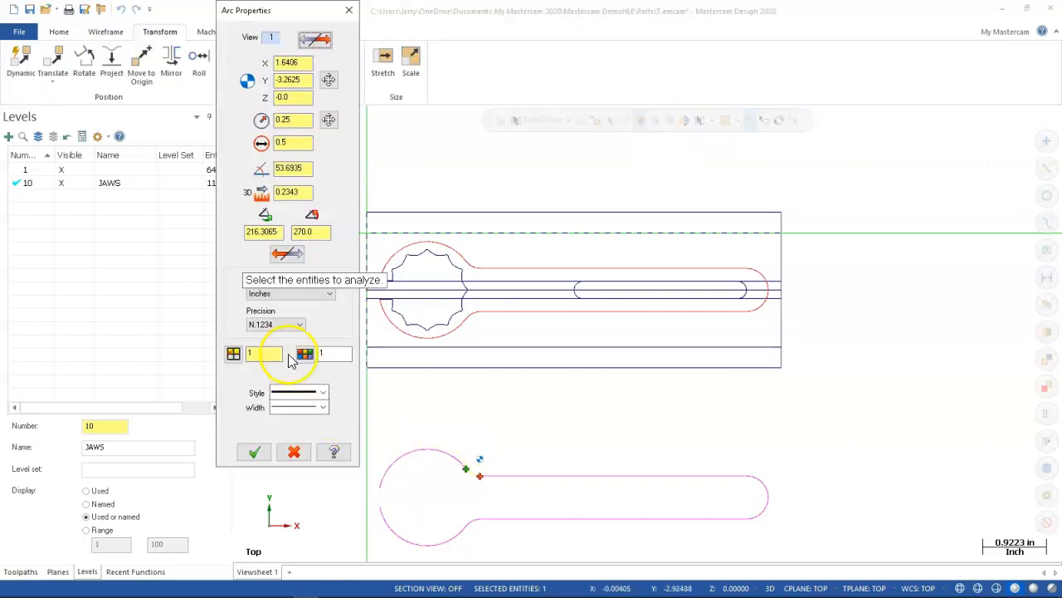
pyautogui.click(259, 353)
pyautogui.write('0')
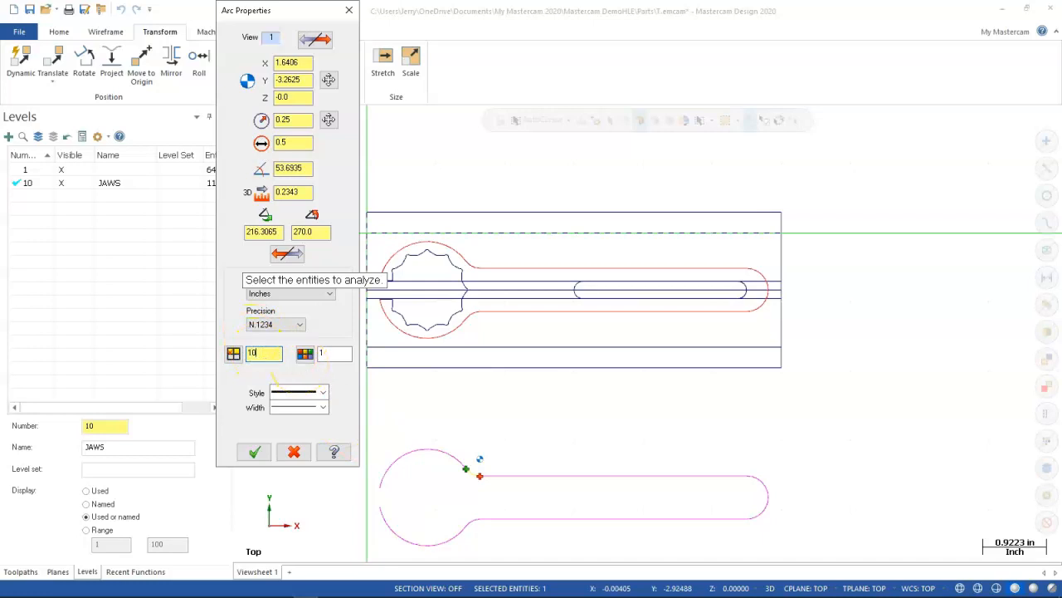
pyautogui.click(292, 452)
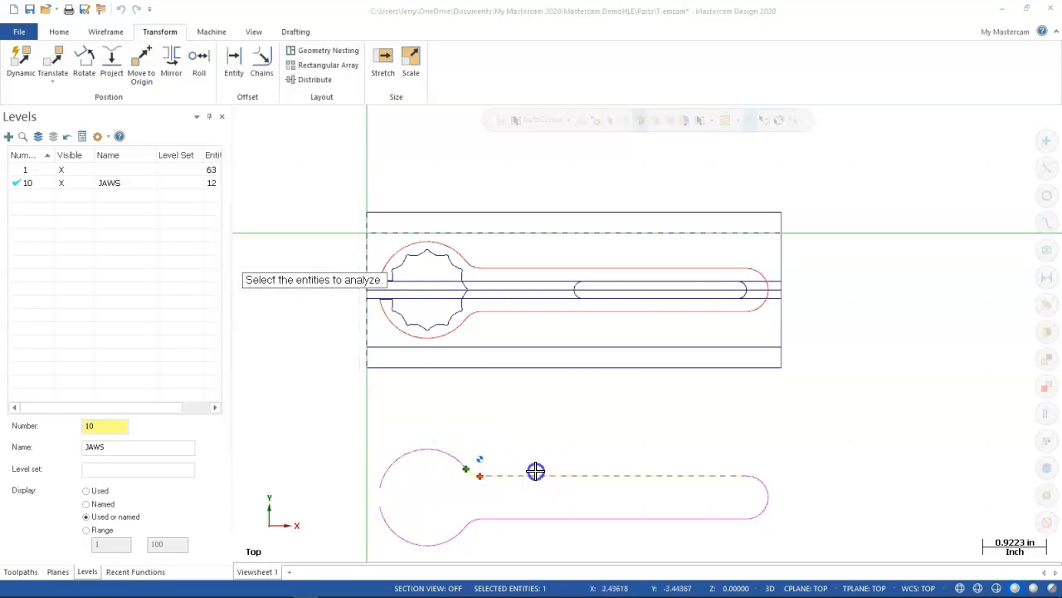
# Set the level of the copied profile's upper handle line to 10 and apply it.
pyautogui.click(536, 474)
pyautogui.click(253, 357)
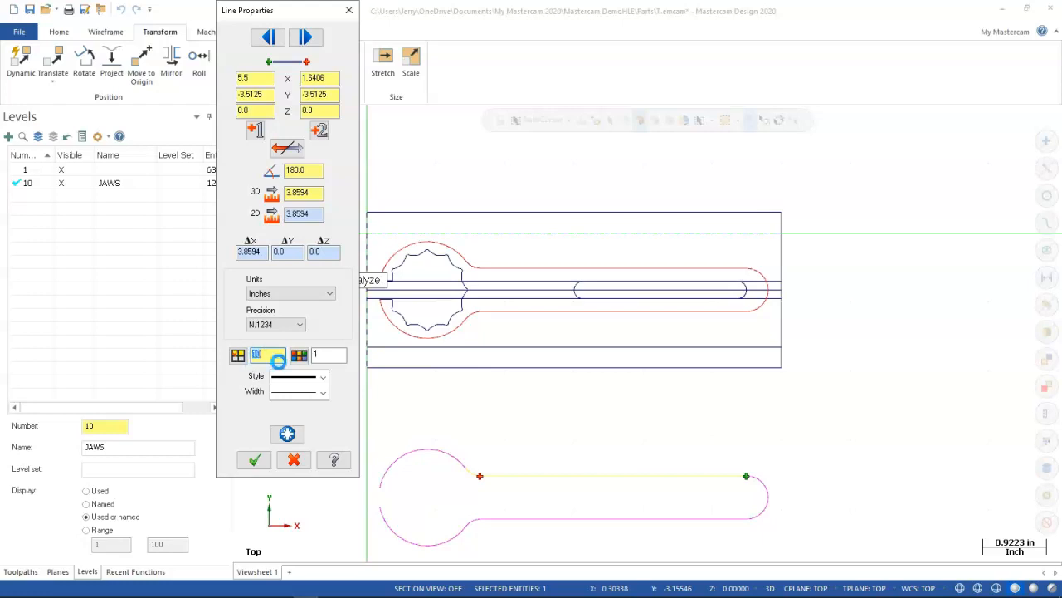
pyautogui.click(288, 436)
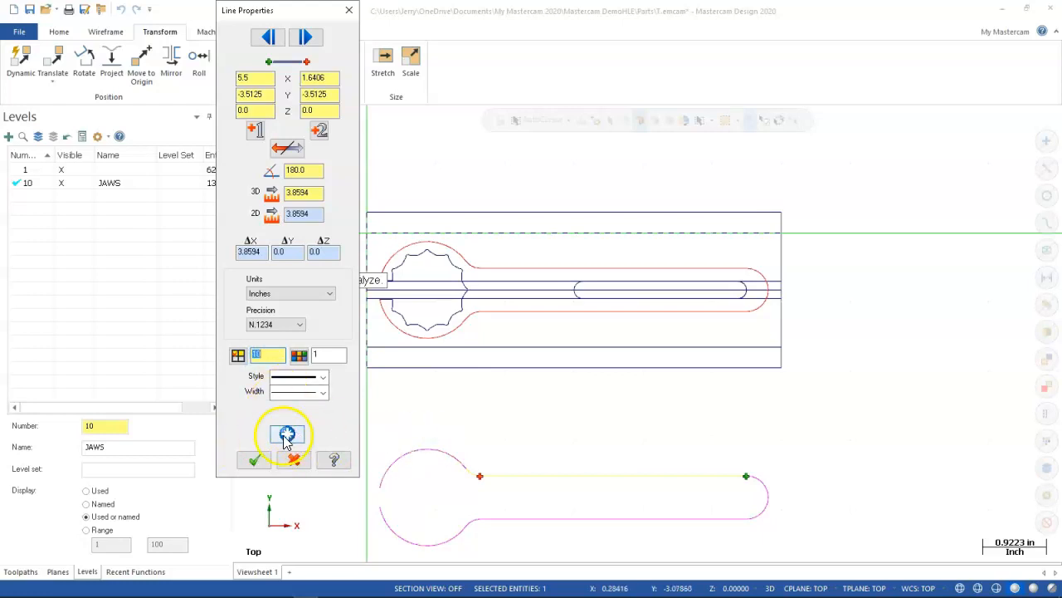
pyautogui.click(288, 438)
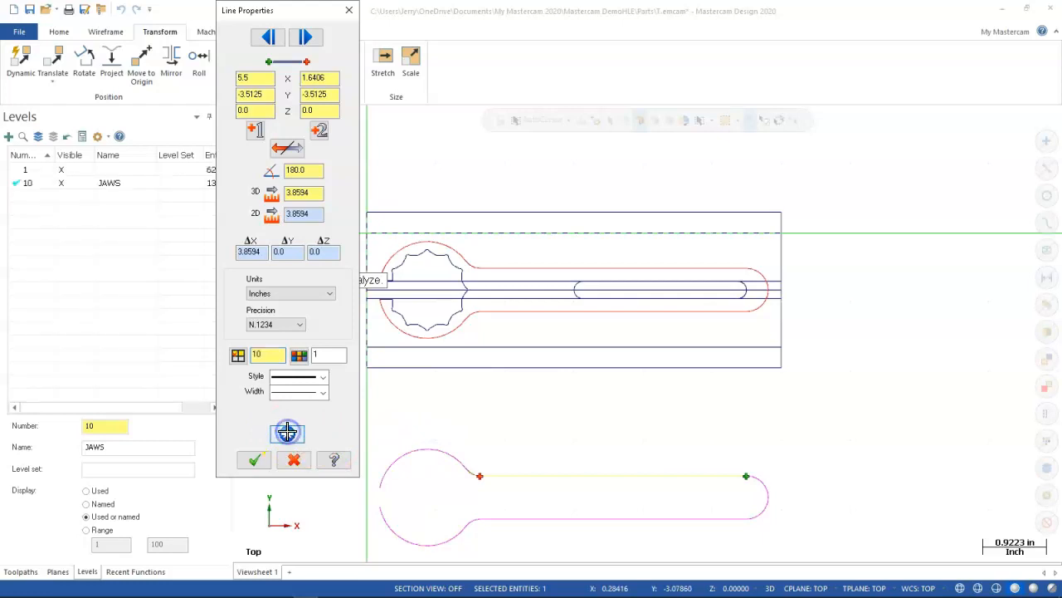
# Assign the rounded handle-end arc and the lower handle line of the copied profile to level 10.
pyautogui.click(766, 493)
pyautogui.click(256, 376)
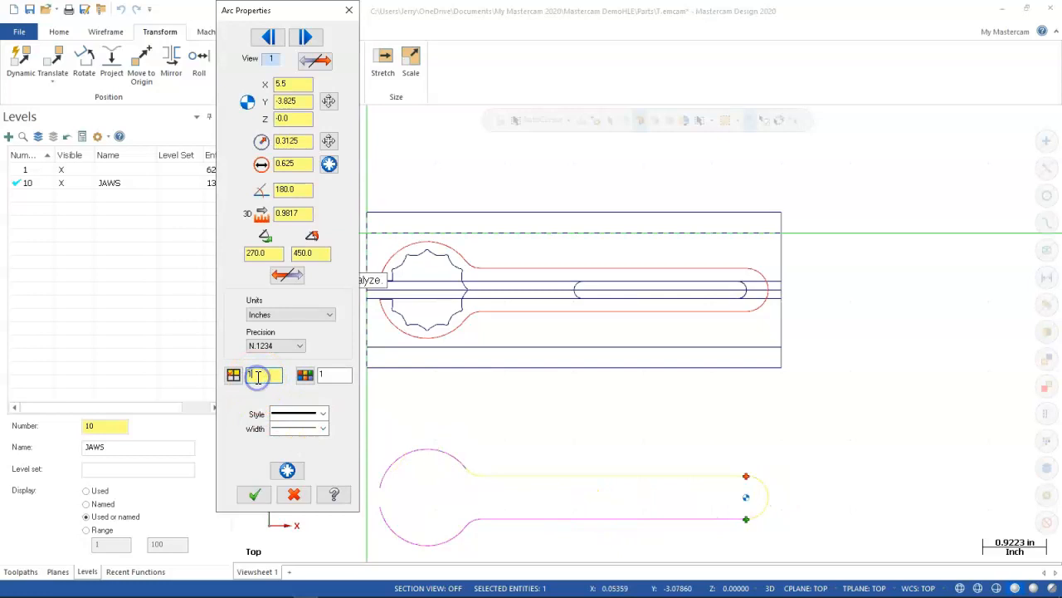
pyautogui.click(586, 520)
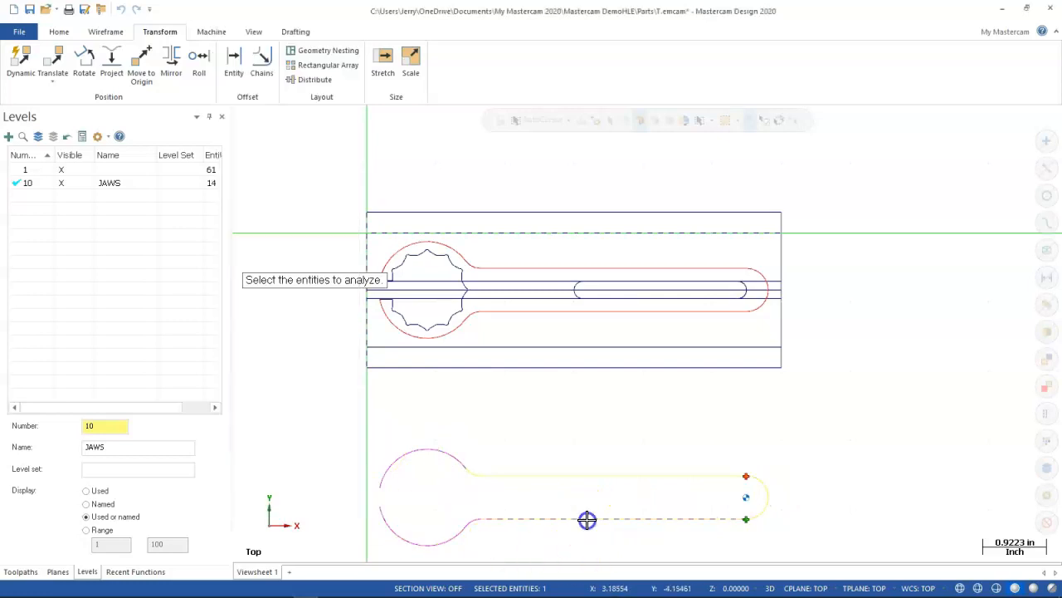
pyautogui.click(276, 354)
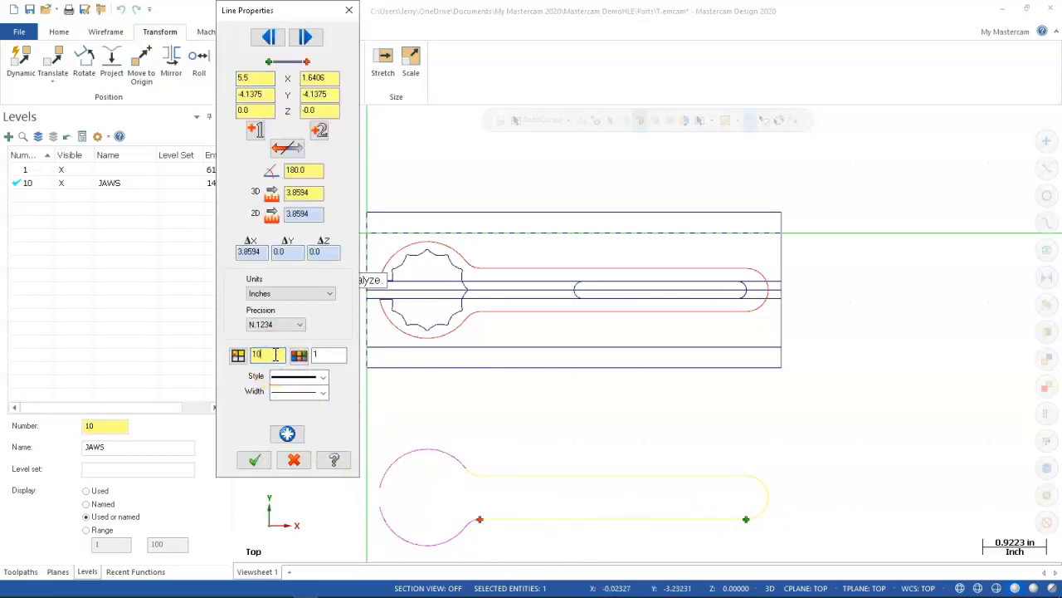
pyautogui.click(285, 433)
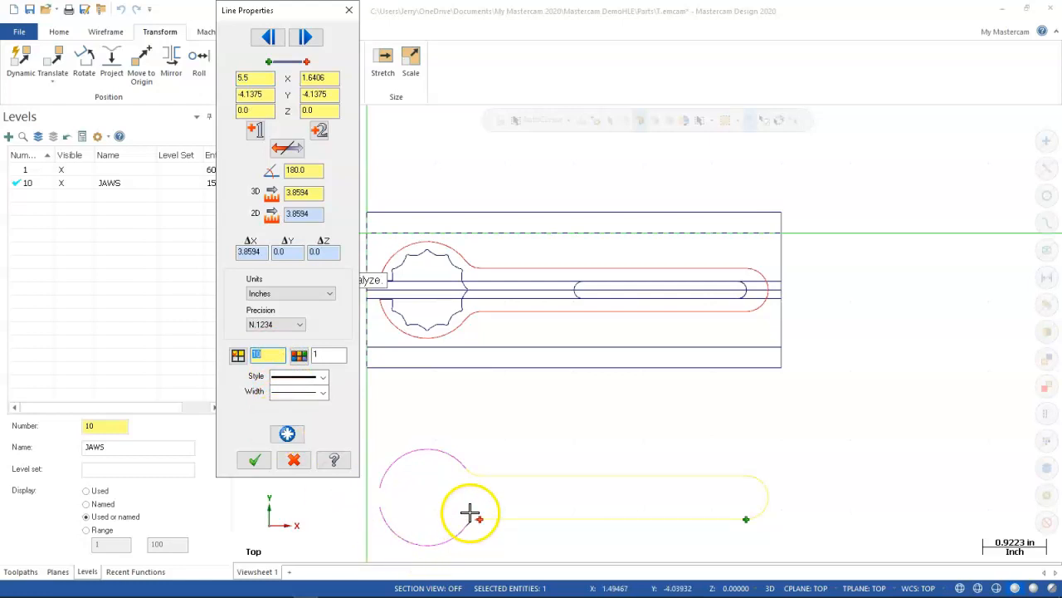
# Assign the lower neck fillet arc to level 10 and hide level 1.
pyautogui.click(267, 373)
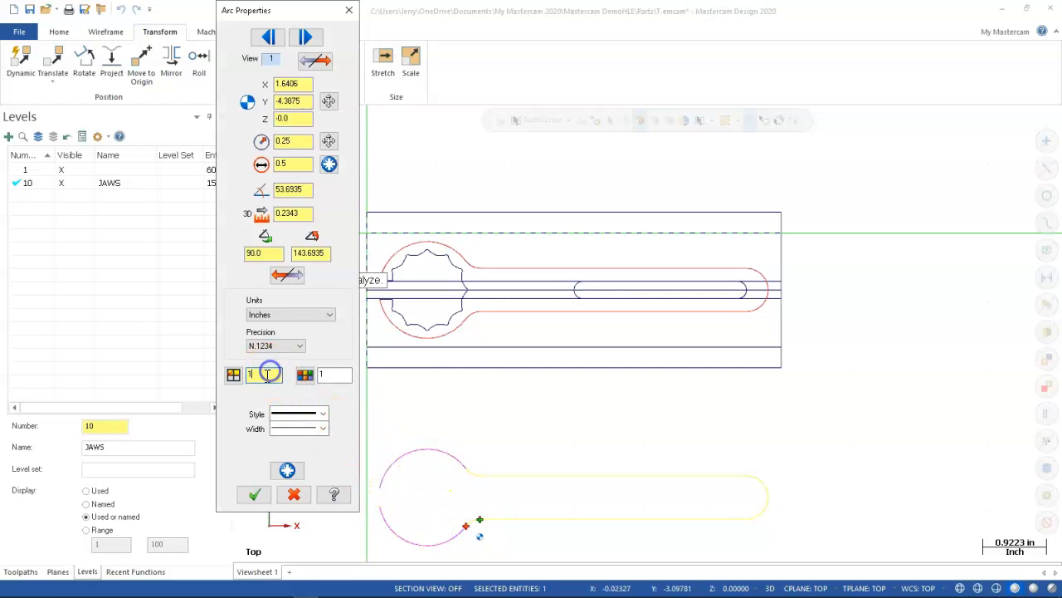
pyautogui.click(254, 494)
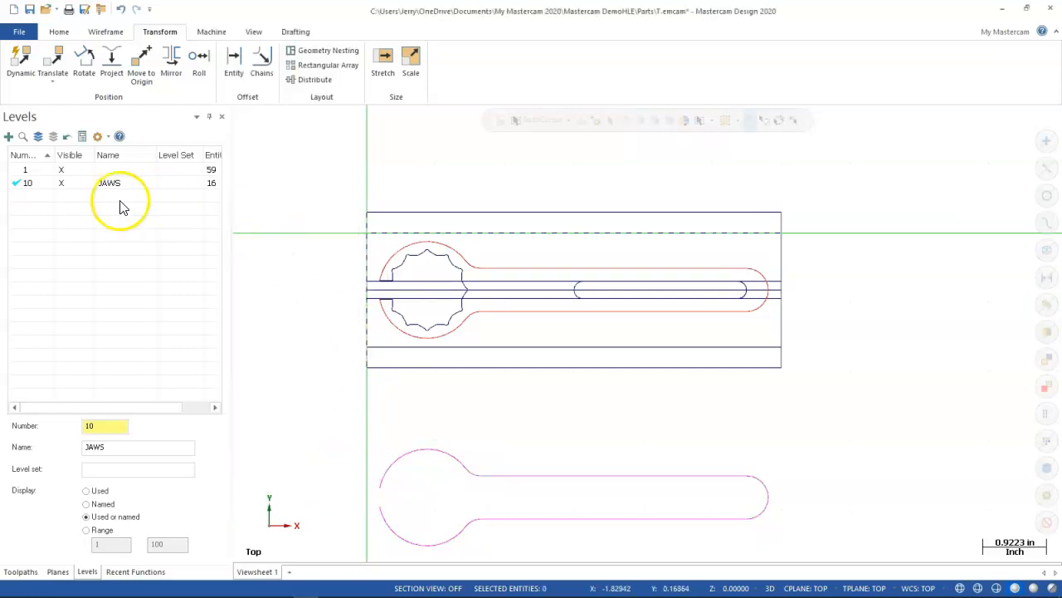
pyautogui.click(77, 170)
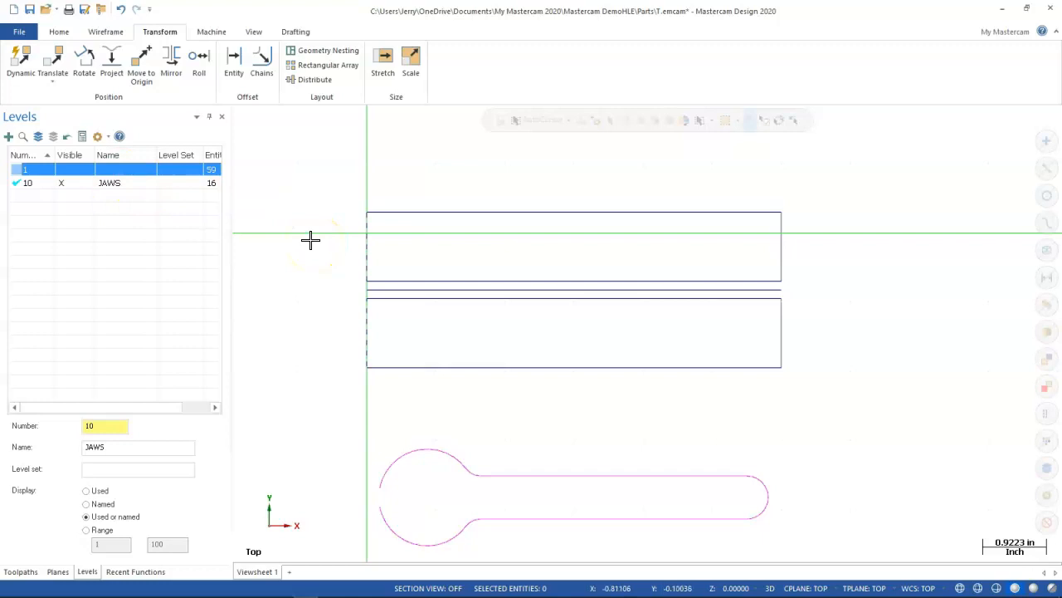
# Move the whole copied profile by 3.0 in Y, with X and Z at 0.0, back onto the soft-jaw outlines using Translate.
pyautogui.moveTo(814, 436); pyautogui.dragTo(354, 548)
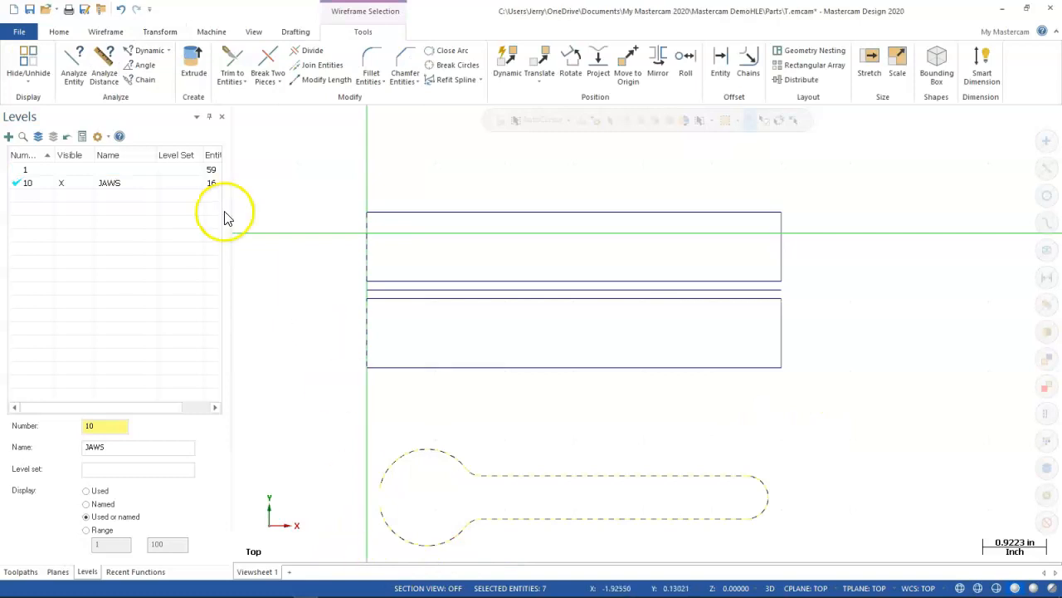
pyautogui.click(157, 33)
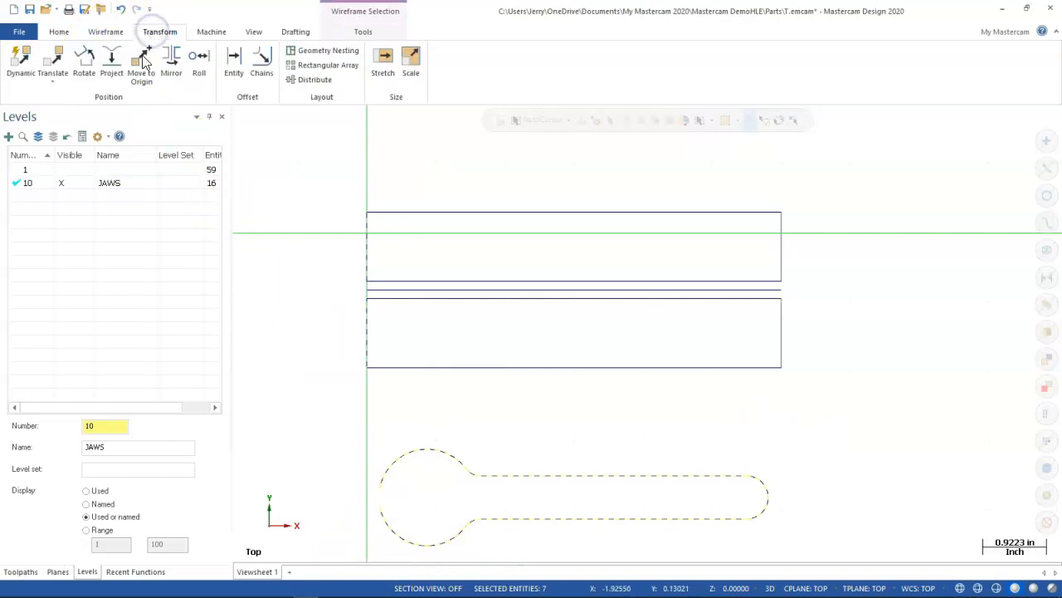
pyautogui.click(51, 60)
pyautogui.click(49, 212)
pyautogui.click(43, 409)
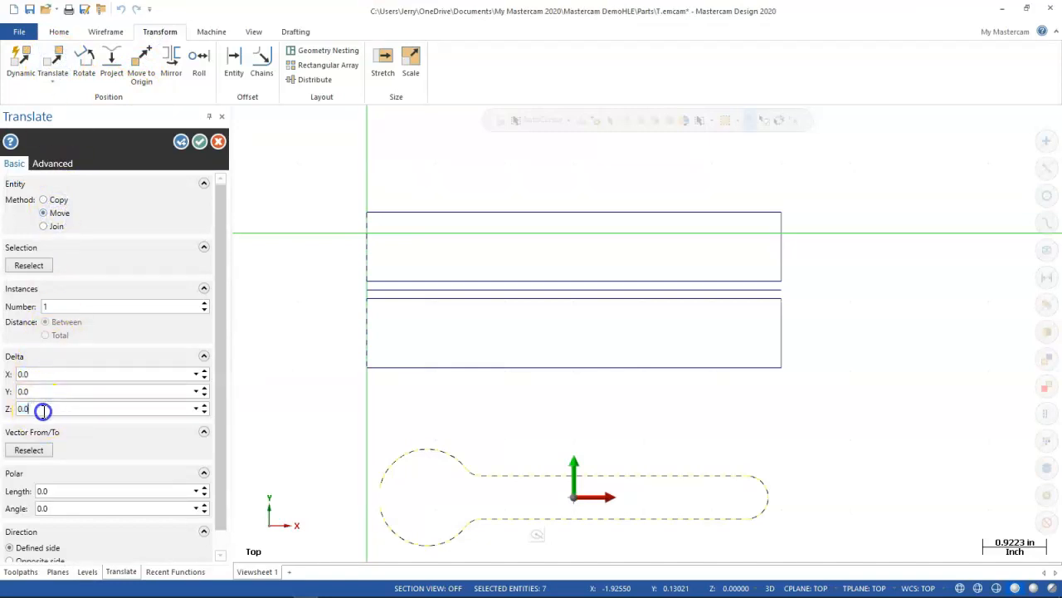
pyautogui.press('Return')
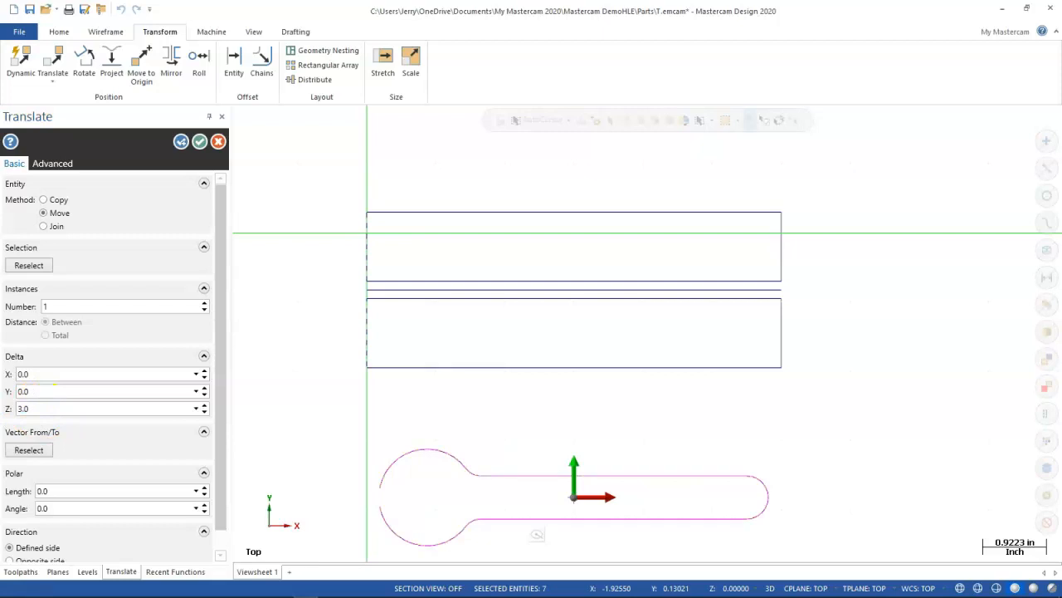
pyautogui.click(24, 409)
pyautogui.click(37, 392)
pyautogui.write('3')
pyautogui.press('Return')
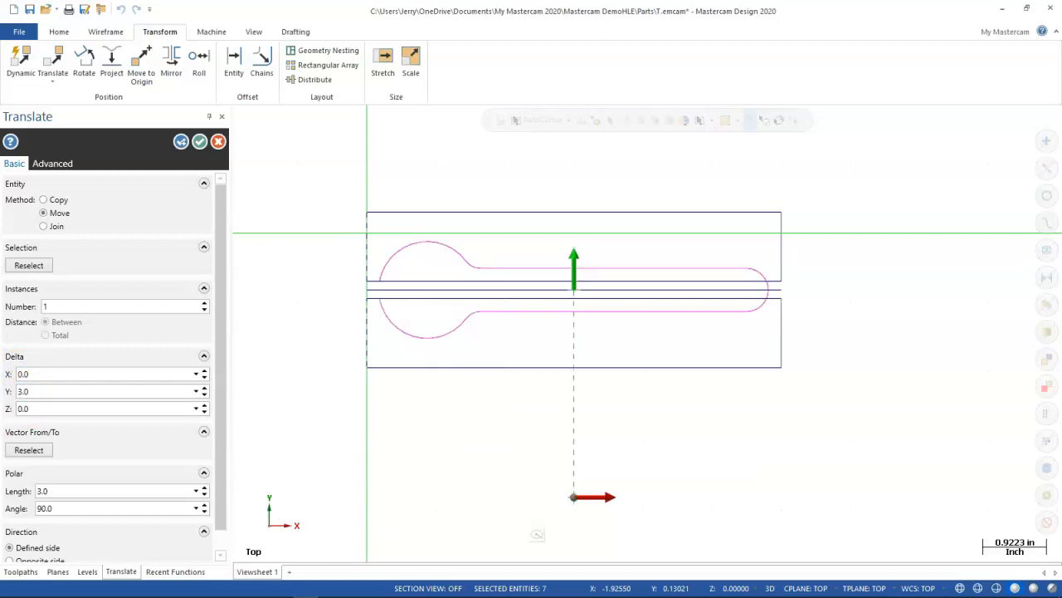
pyautogui.click(199, 142)
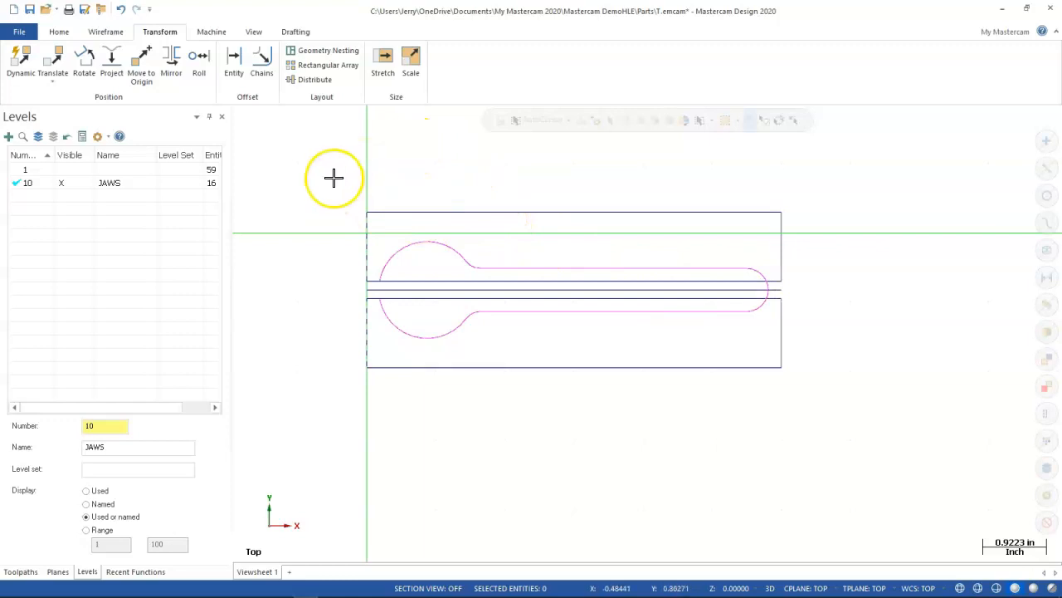
# Select all visible level 10 geometry, the jaw outlines and wrench profile, and change its color to 101 with Set All attributes.
pyautogui.moveTo(333, 176); pyautogui.dragTo(817, 412)
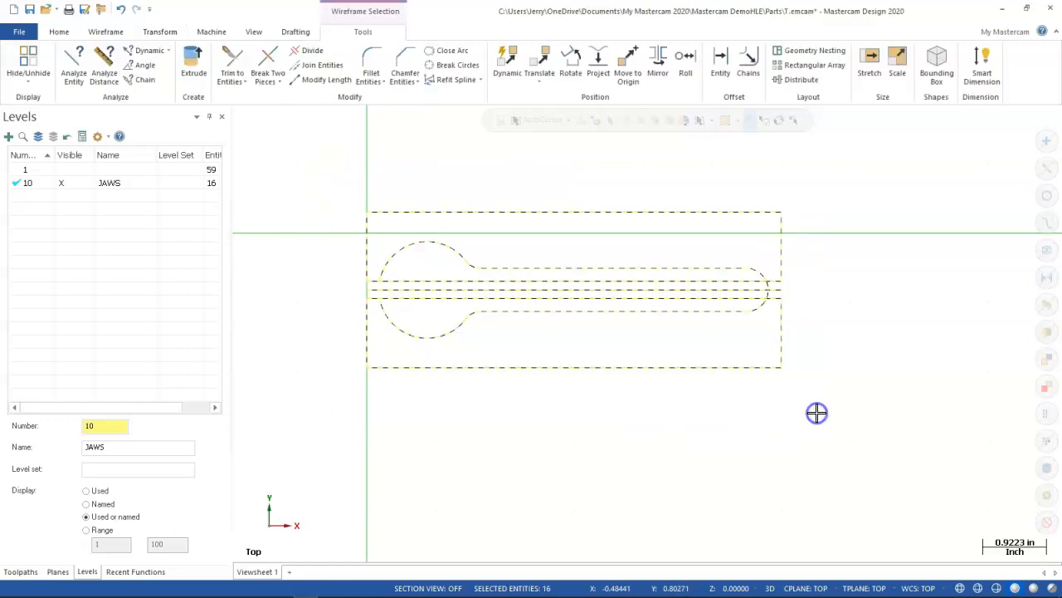
pyautogui.click(98, 33)
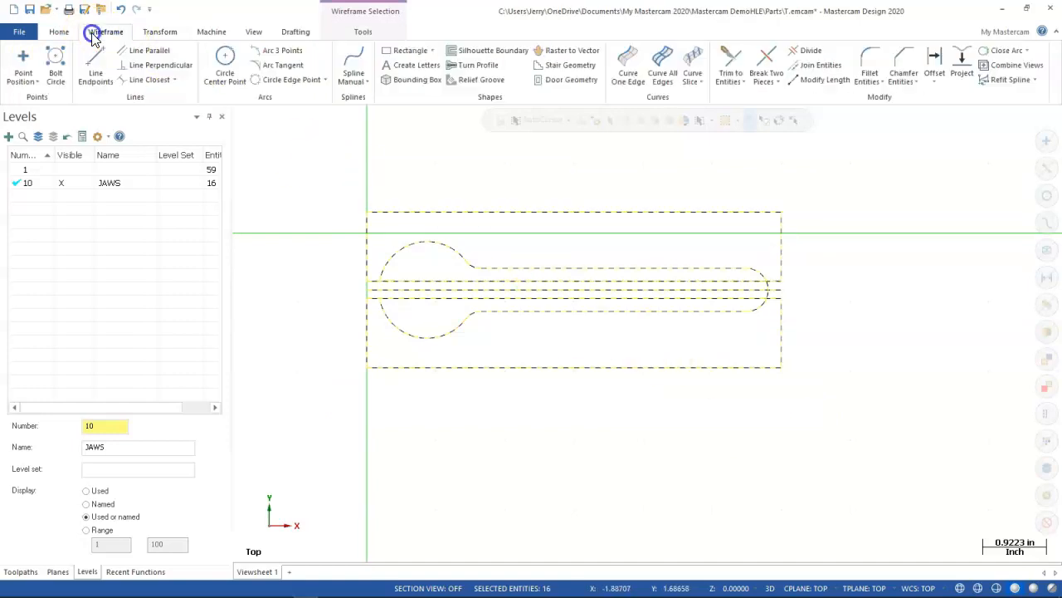
pyautogui.click(58, 32)
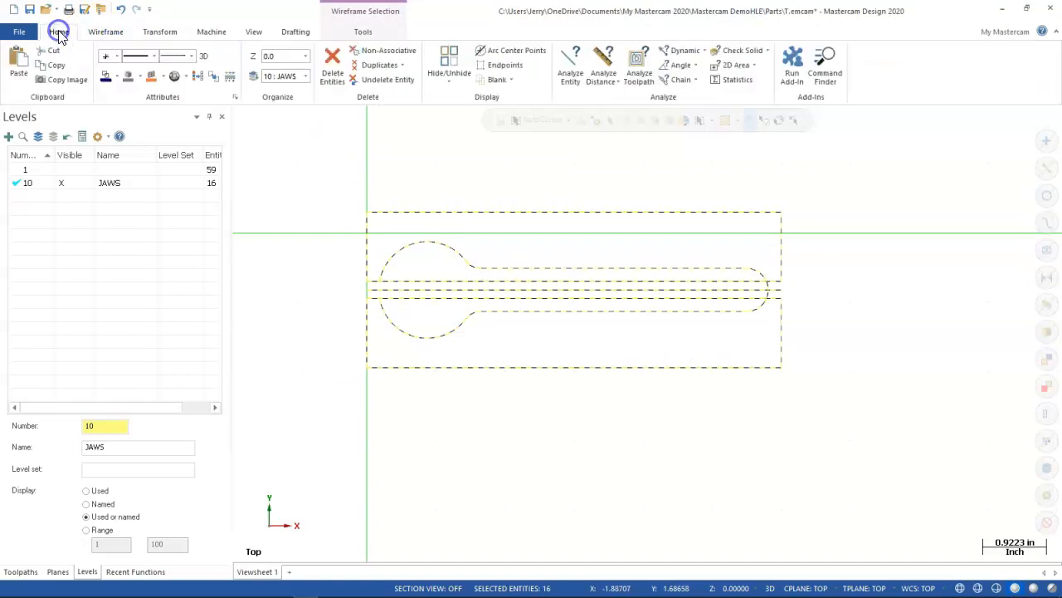
pyautogui.click(230, 76)
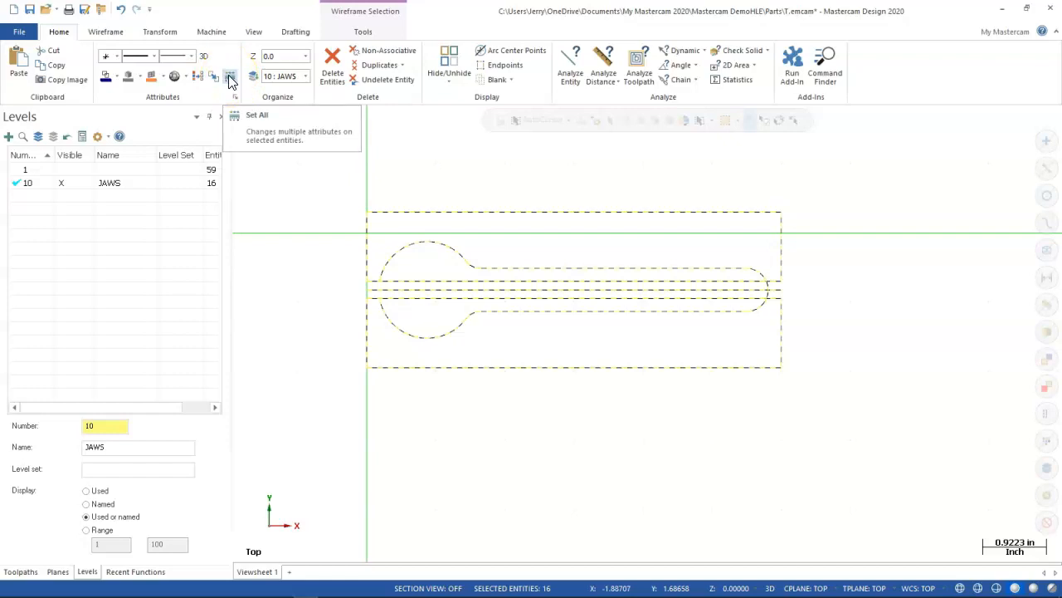
pyautogui.click(231, 77)
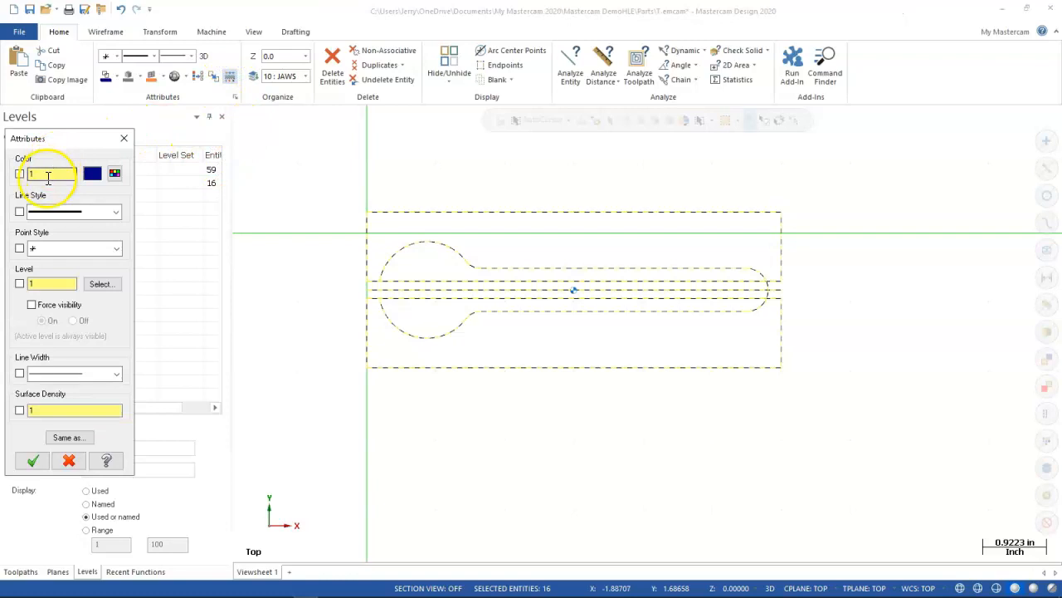
pyautogui.click(36, 282)
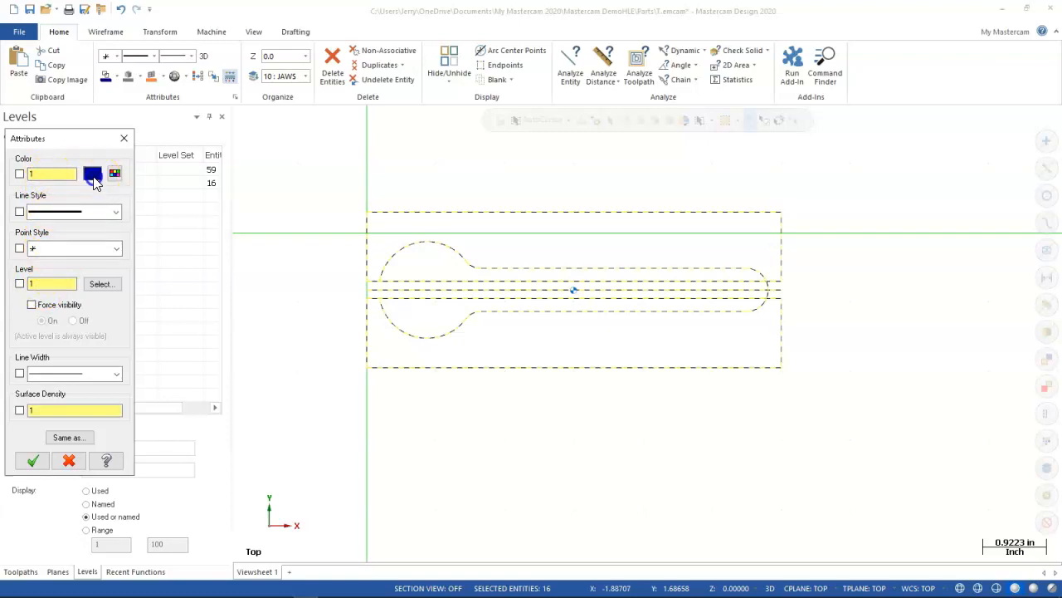
pyautogui.click(115, 178)
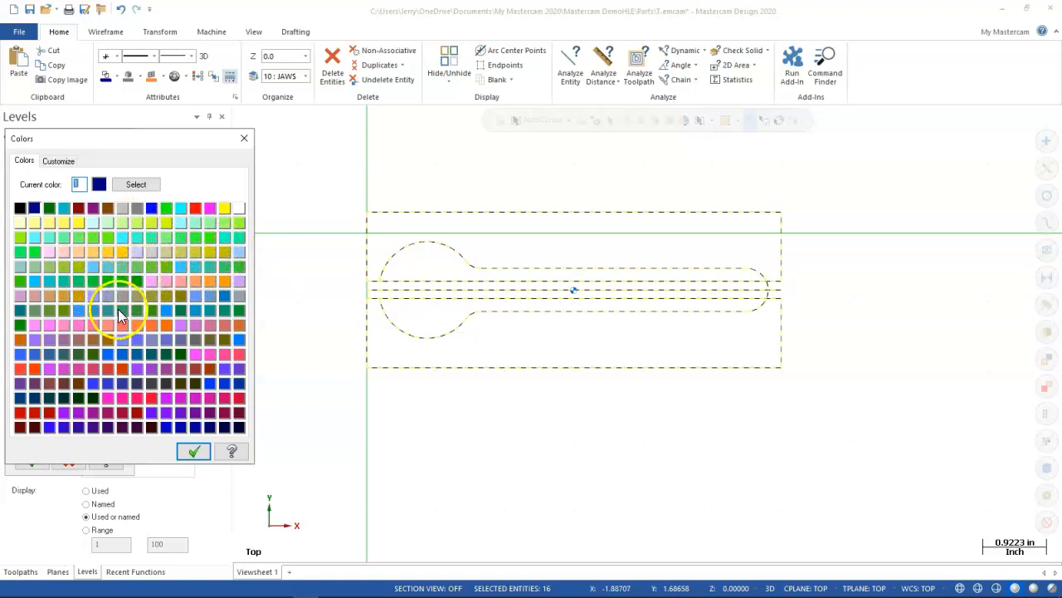
pyautogui.click(95, 295)
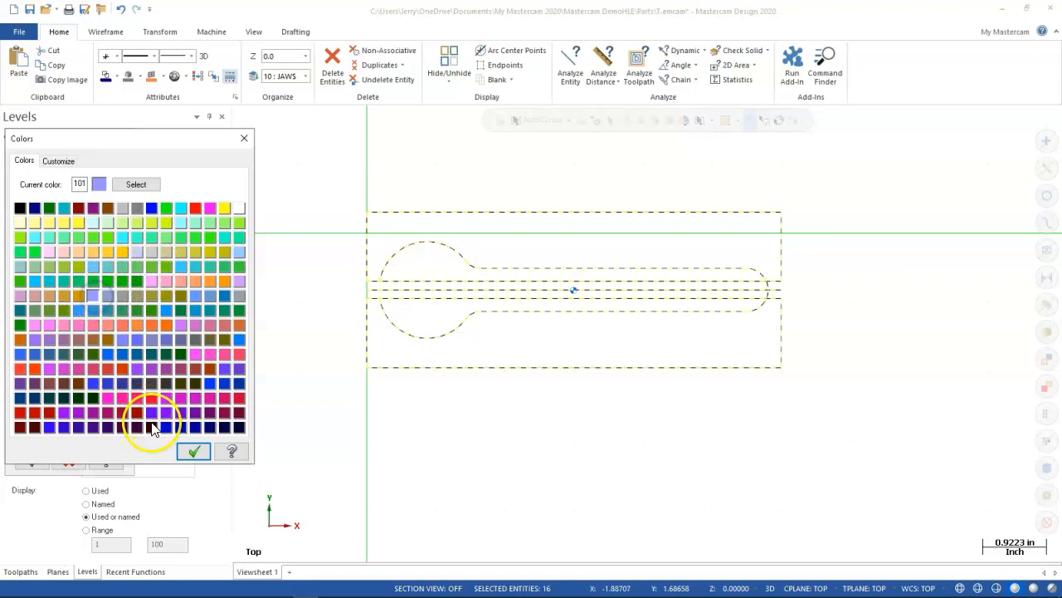
pyautogui.click(195, 449)
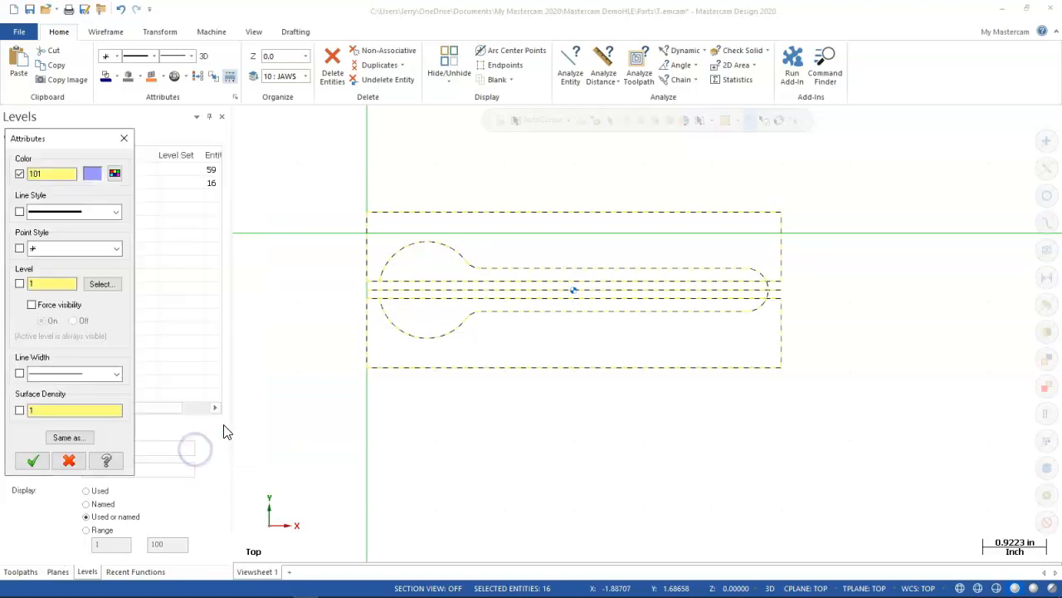
pyautogui.click(32, 460)
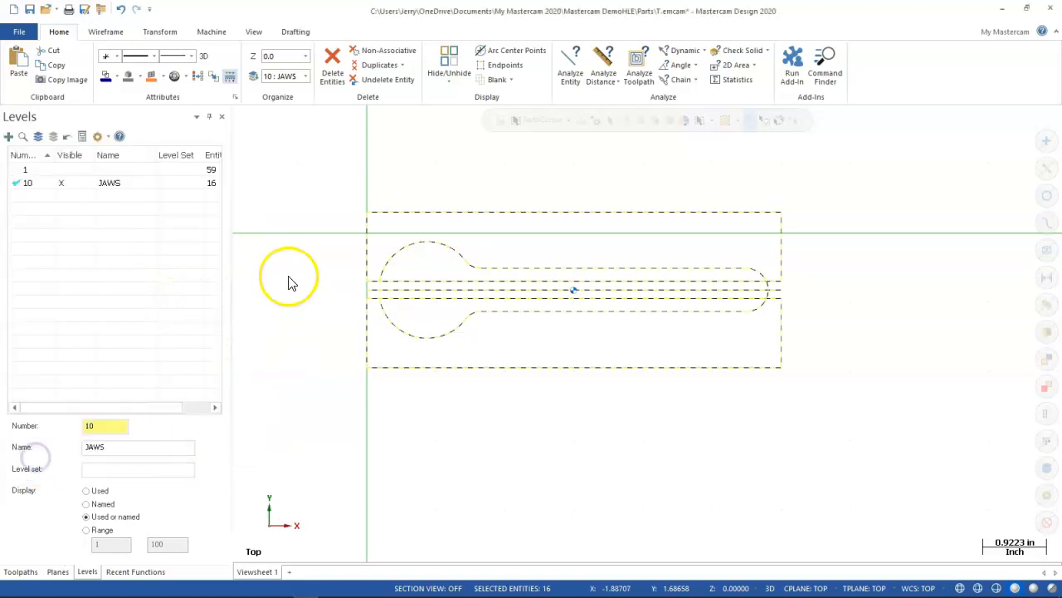
# Clear the colors left by the move and delete the horizontal centerline between the two jaw outlines.
pyautogui.rightClick(285, 254)
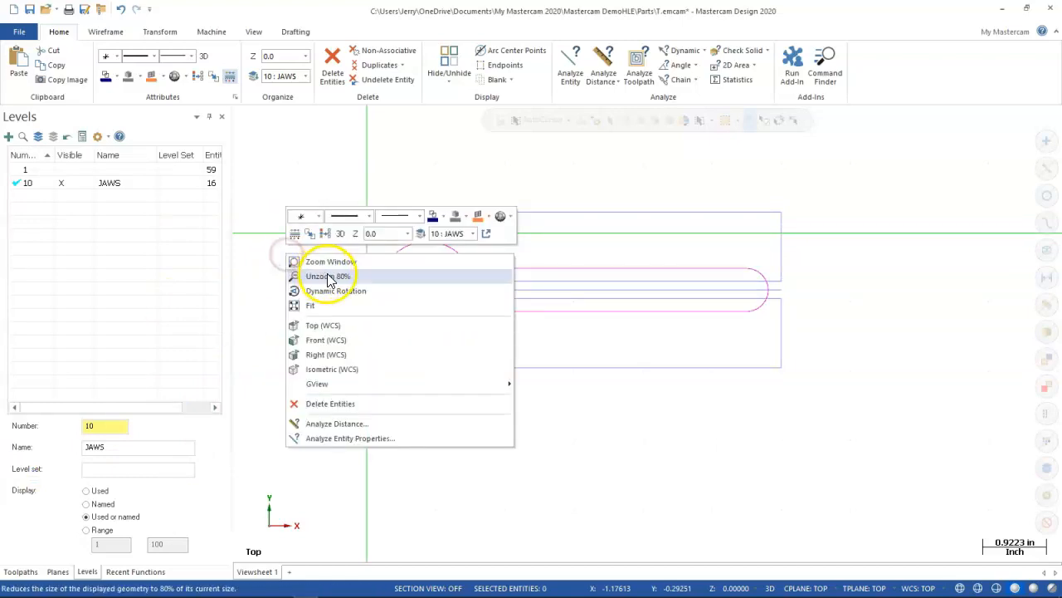
pyautogui.click(326, 236)
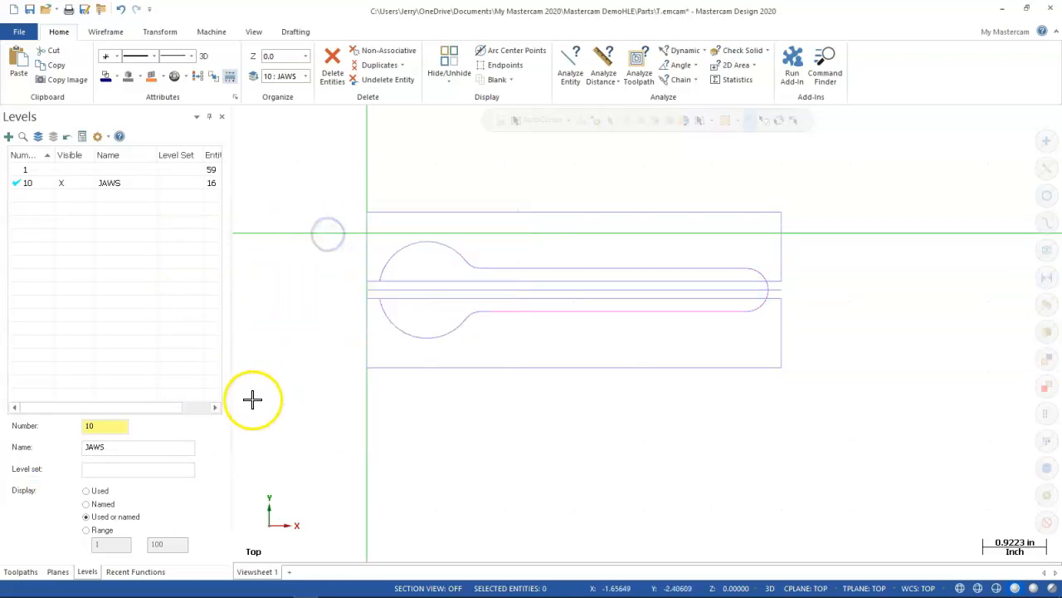
pyautogui.click(470, 290)
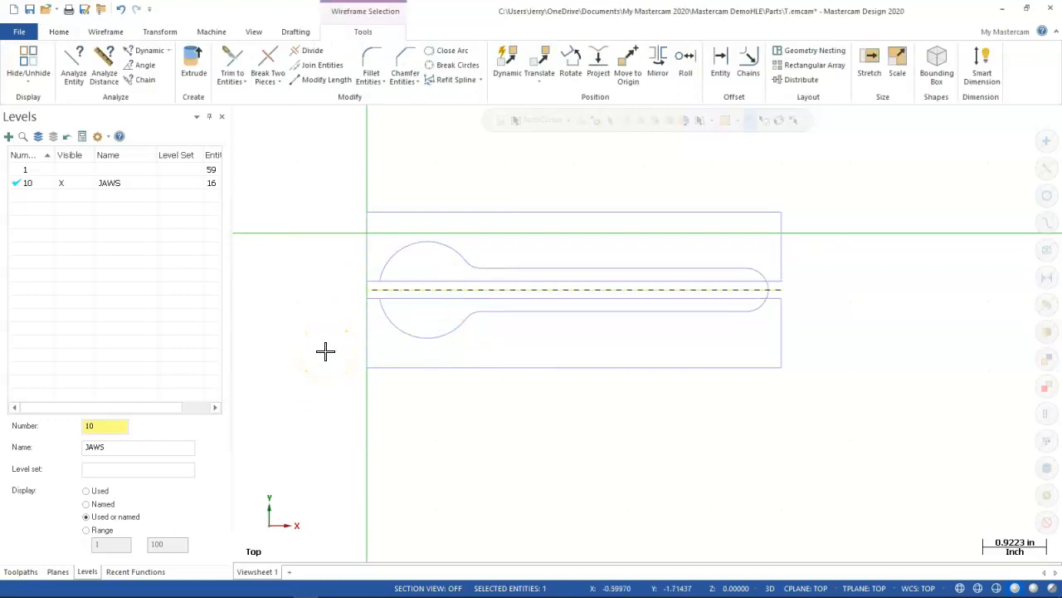
pyautogui.press('Delete')
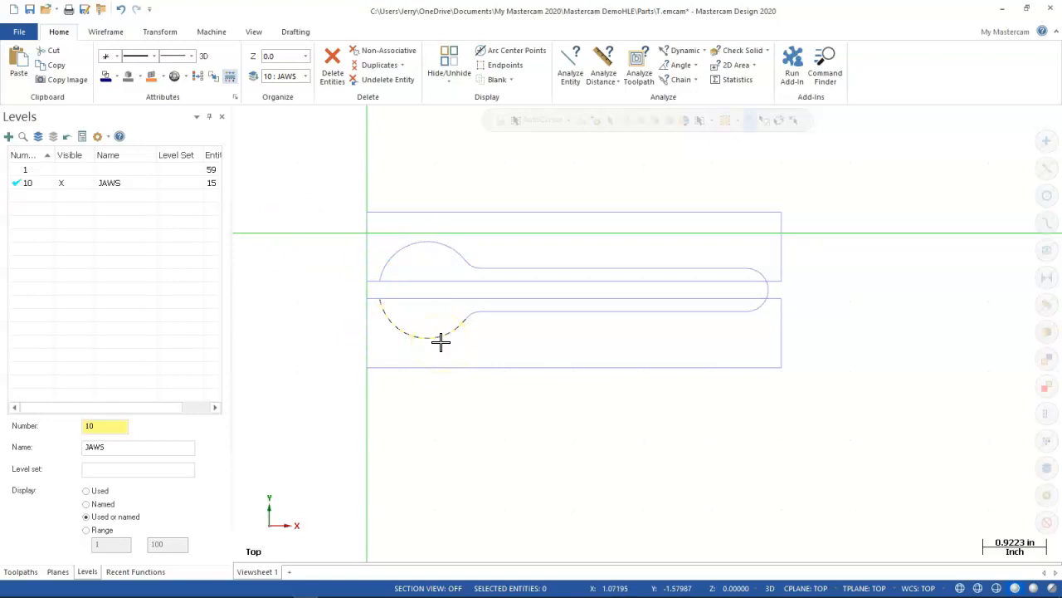
# Extend the lower head arc up to the upper jaw's inner edge with Trim 1 entity, closing the head outline.
pyautogui.click(147, 33)
pyautogui.click(111, 33)
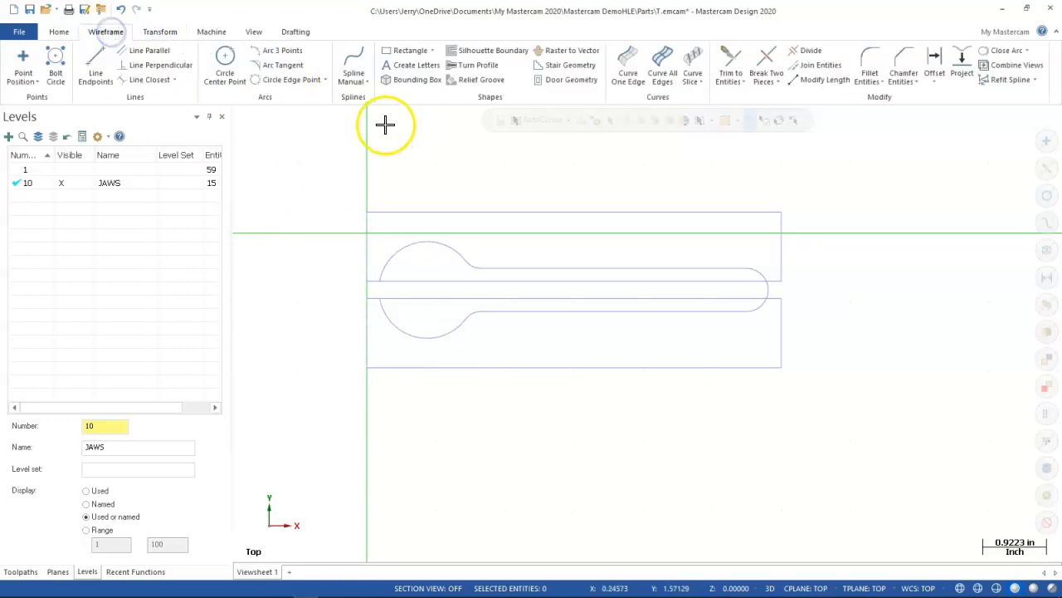
pyautogui.click(730, 56)
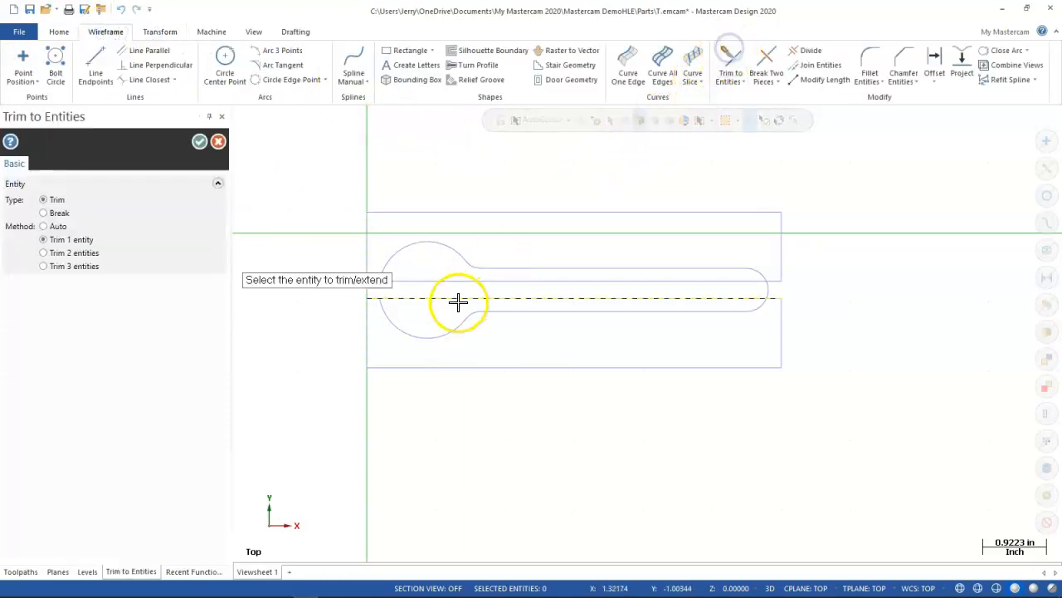
pyautogui.click(392, 324)
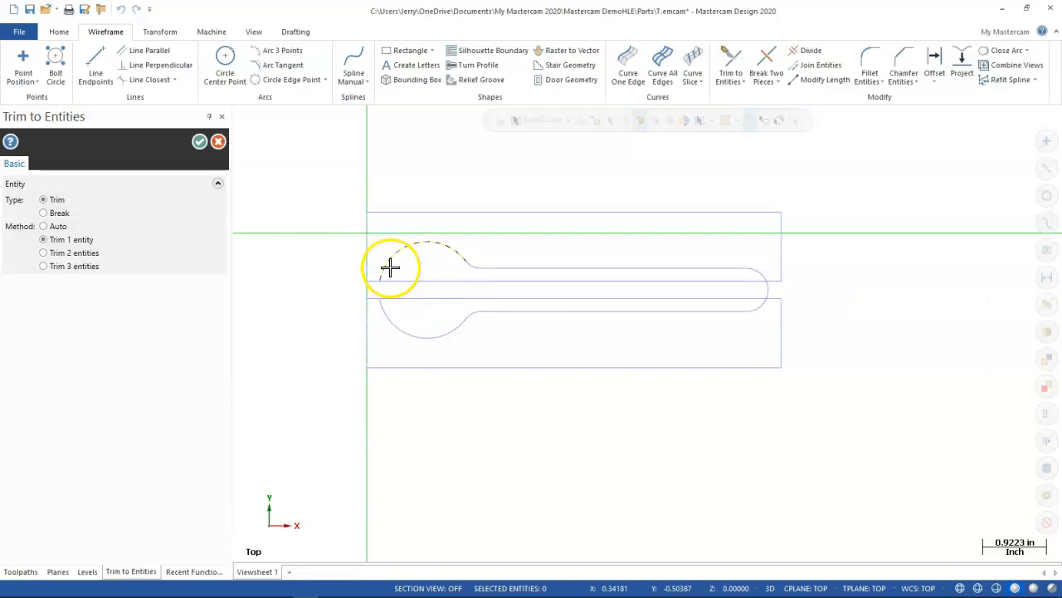
pyautogui.click(394, 282)
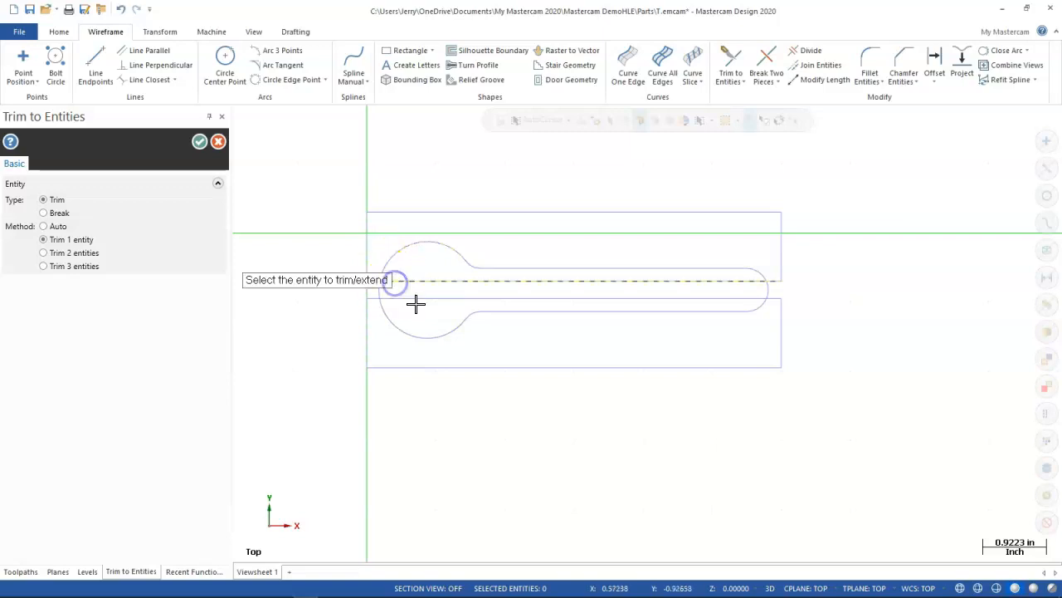
pyautogui.click(200, 142)
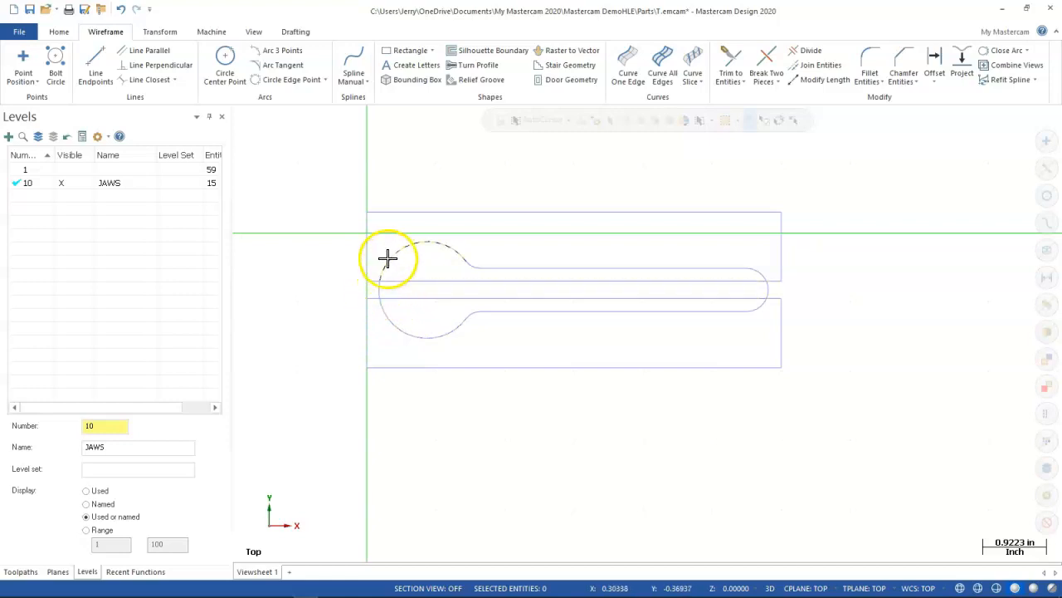
# Join the upper and lower wrench head arcs into one entity with Fill gaps enabled.
pyautogui.click(804, 70)
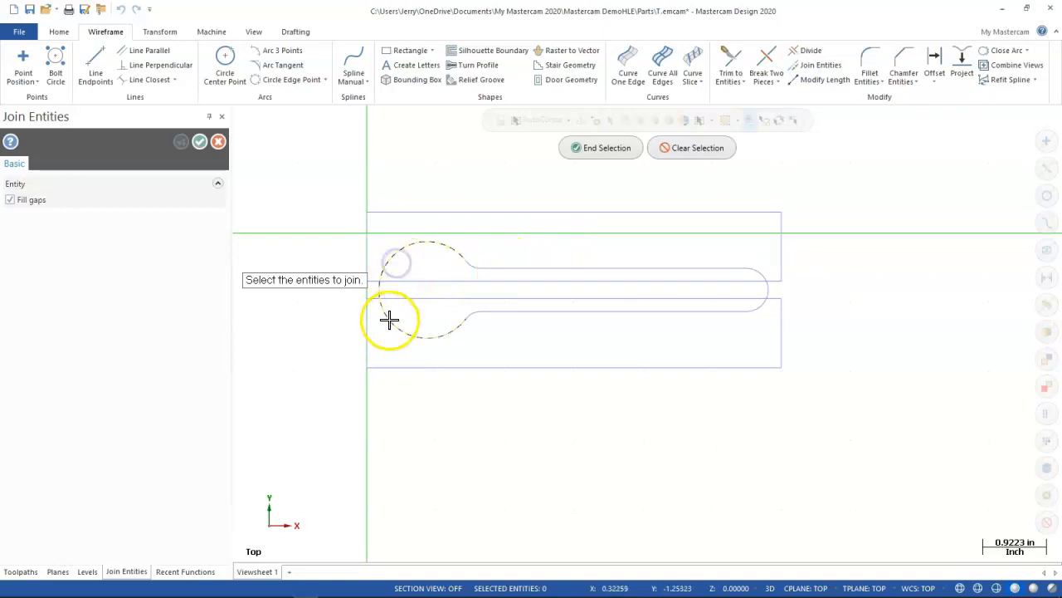
pyautogui.click(589, 149)
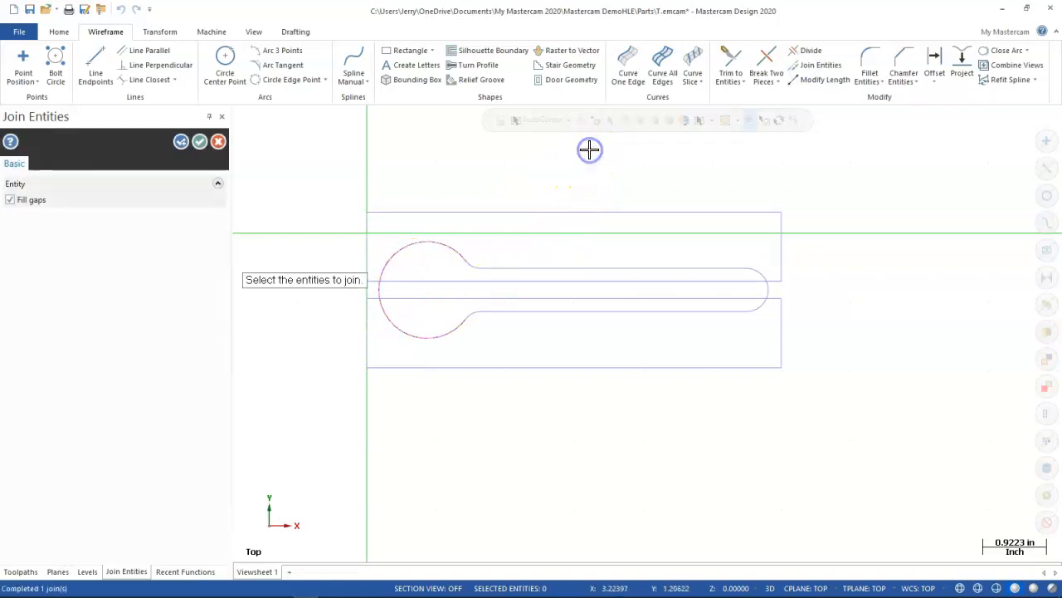
pyautogui.click(199, 142)
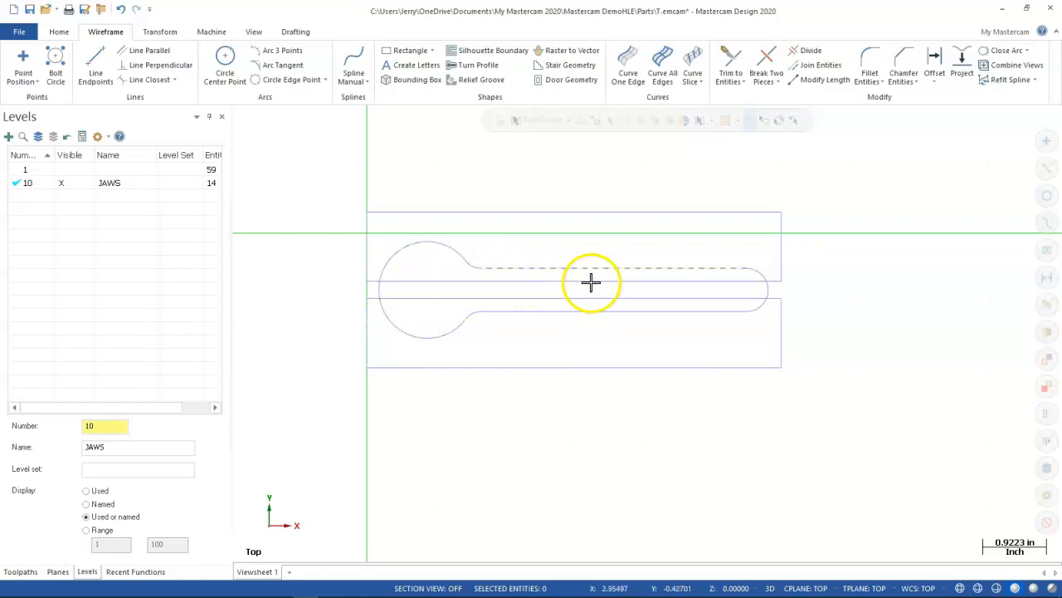
# Select all jaw and wrench profile geometry and move it to the origin from the upper jaw's upper-left corner.
pyautogui.moveTo(305, 172); pyautogui.dragTo(875, 405)
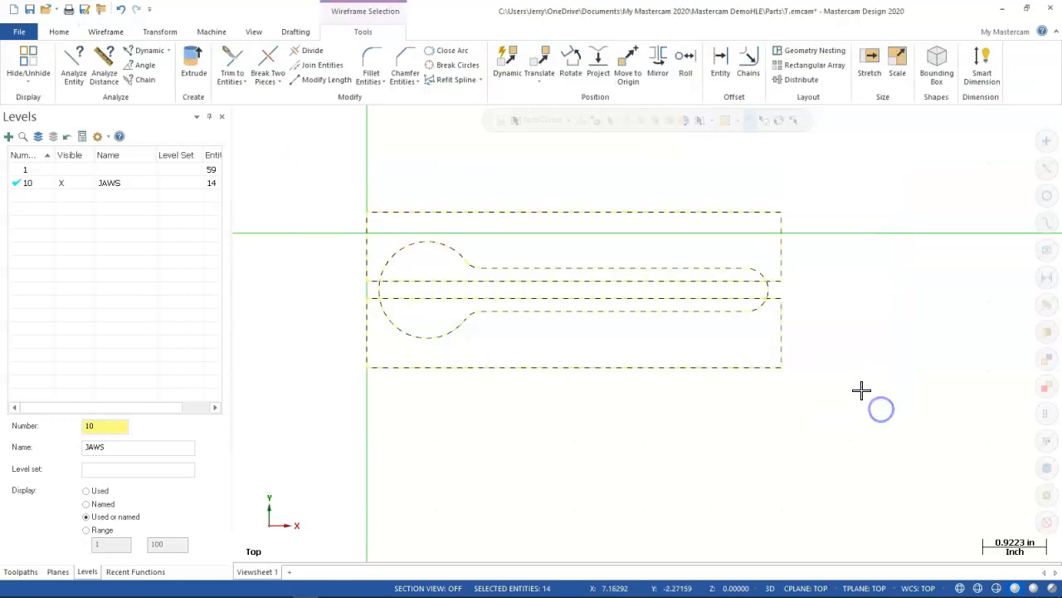
pyautogui.click(160, 33)
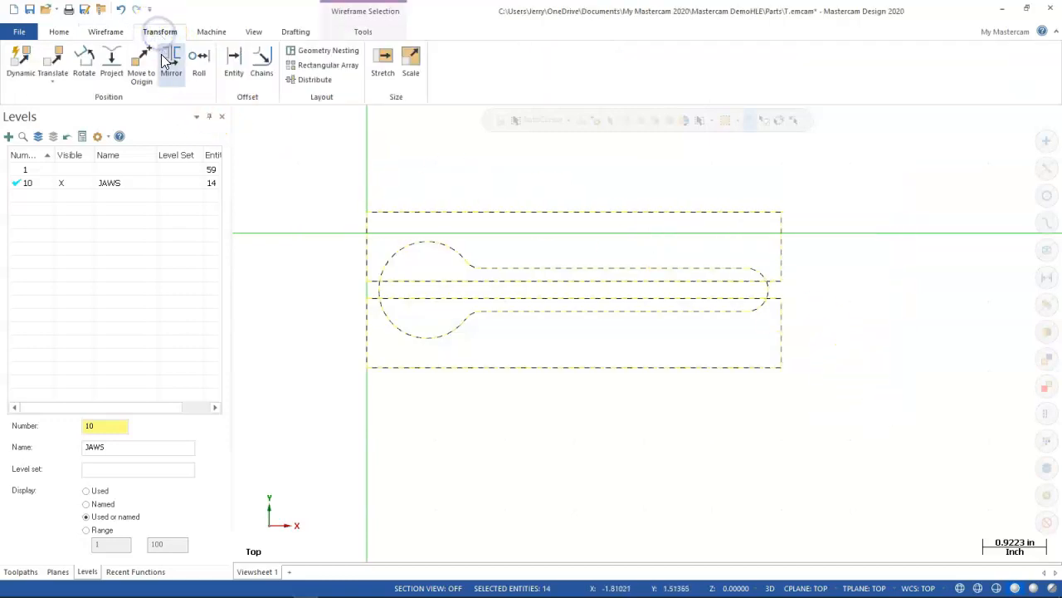
pyautogui.click(148, 66)
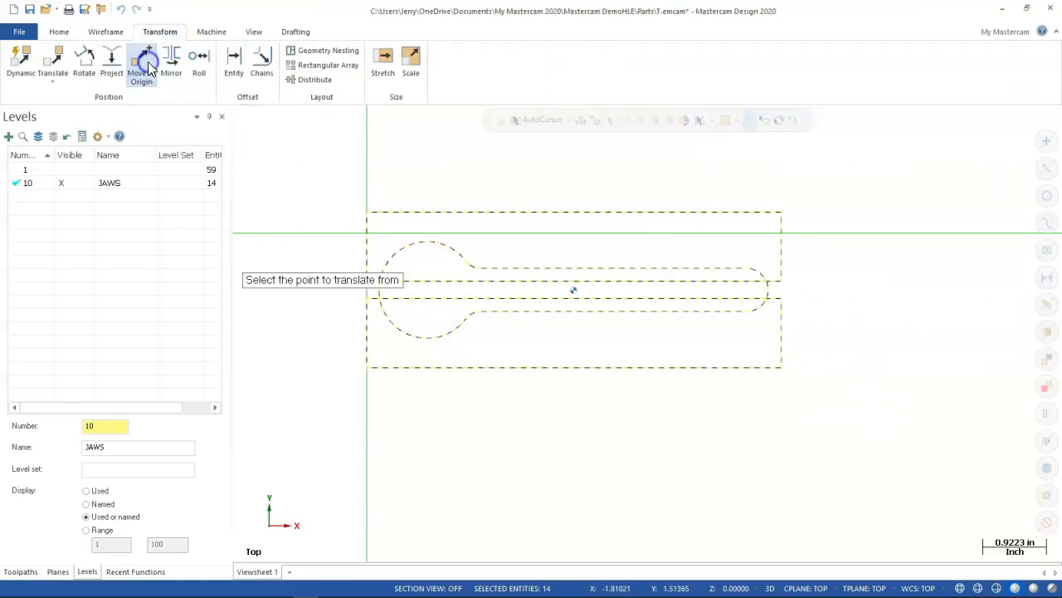
pyautogui.click(367, 212)
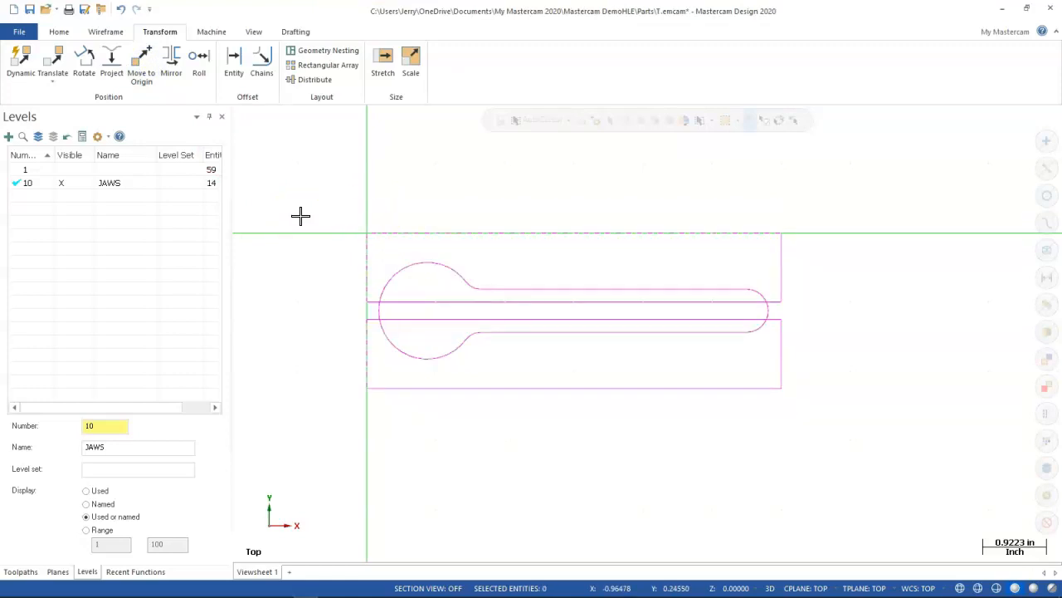
pyautogui.click(361, 234)
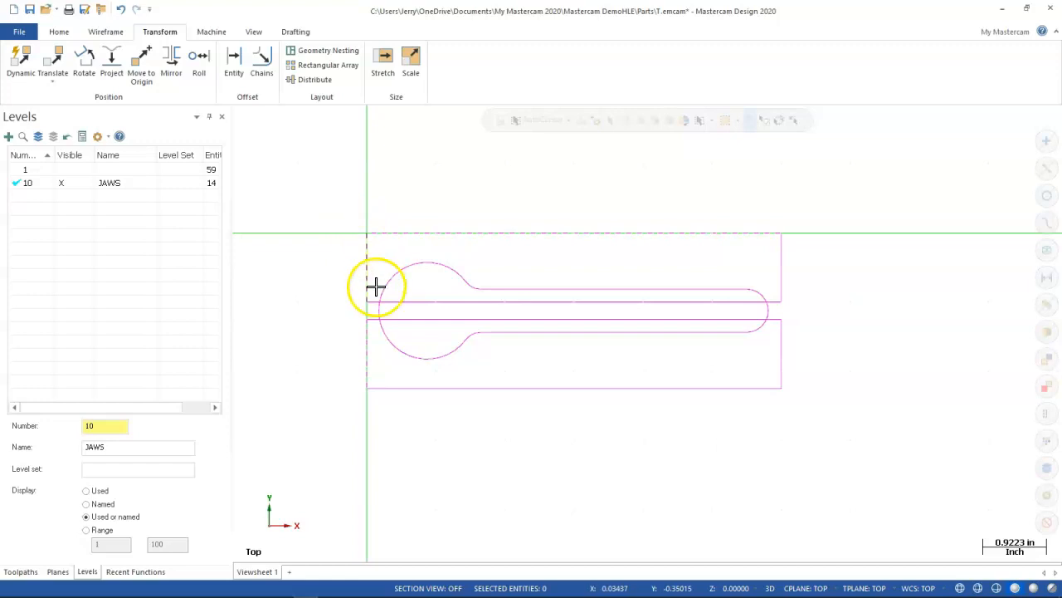
pyautogui.click(460, 323)
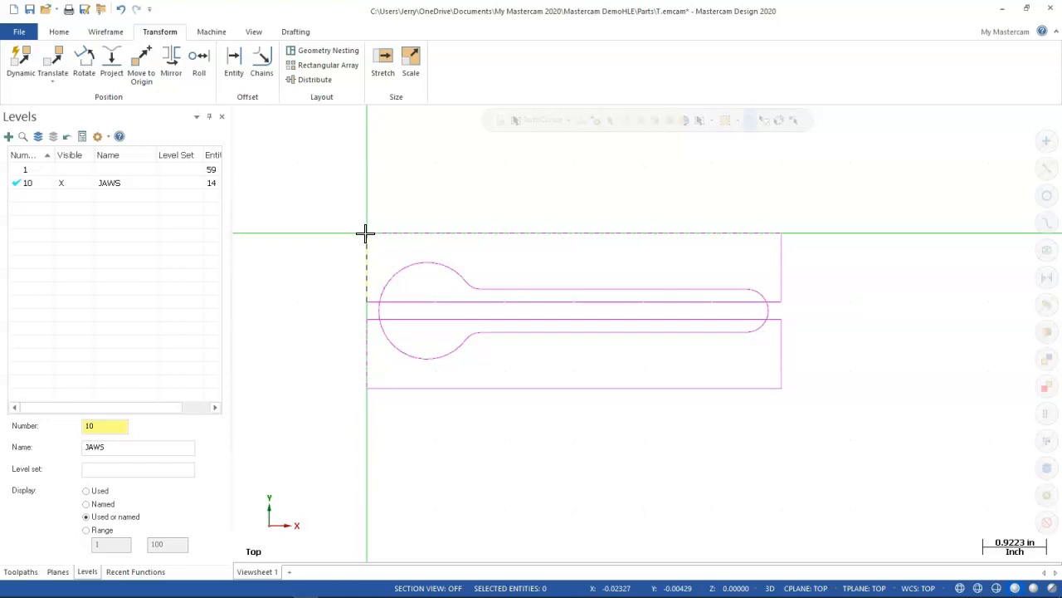
pyautogui.click(355, 233)
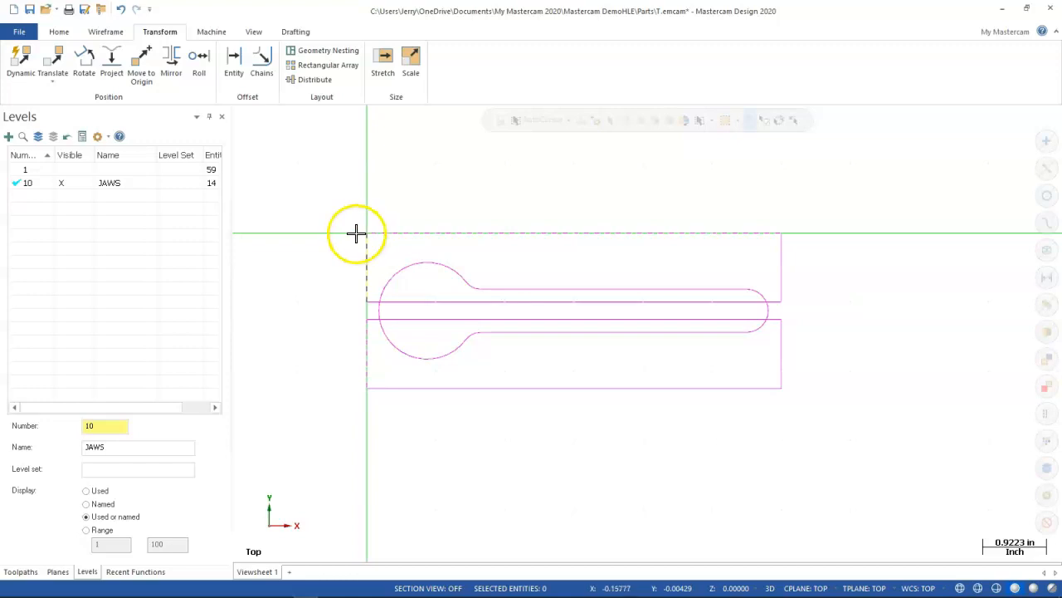
pyautogui.click(344, 234)
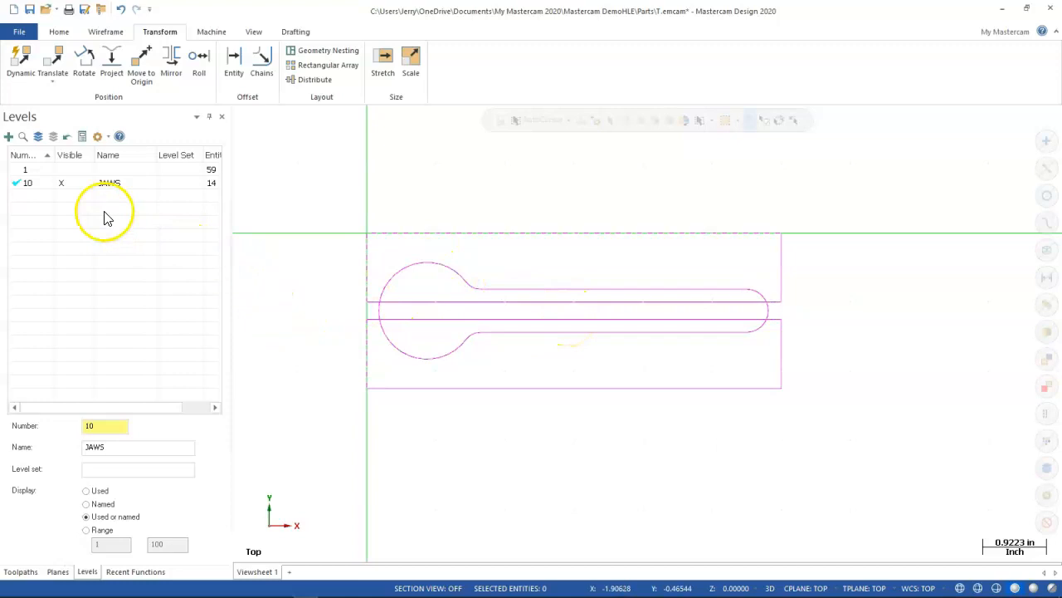
# Make level 1 the visible main level and hide level 10 JAWS.
pyautogui.click(73, 183)
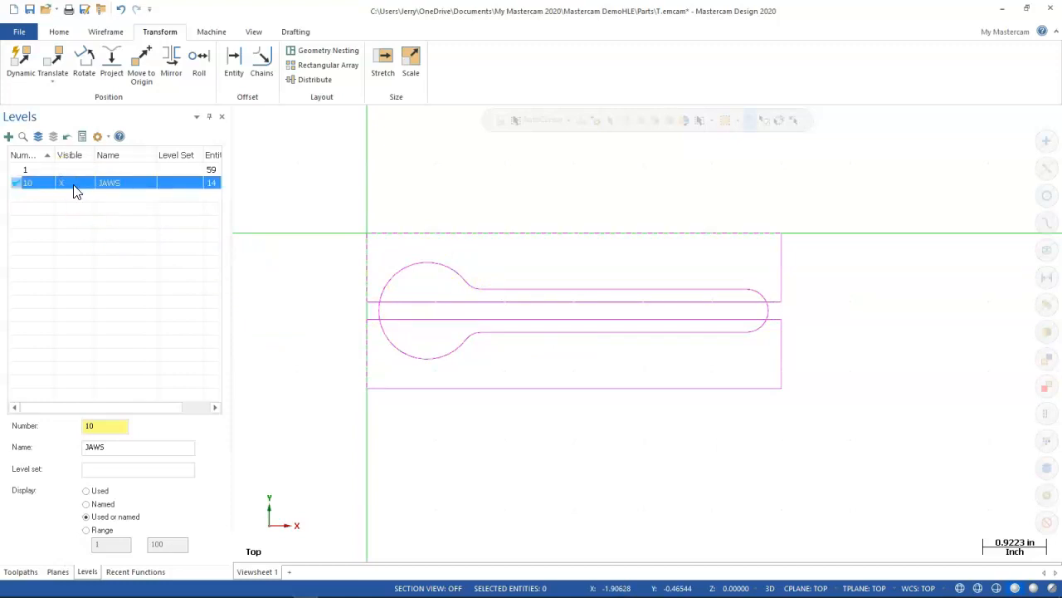
pyautogui.click(69, 170)
pyautogui.click(71, 182)
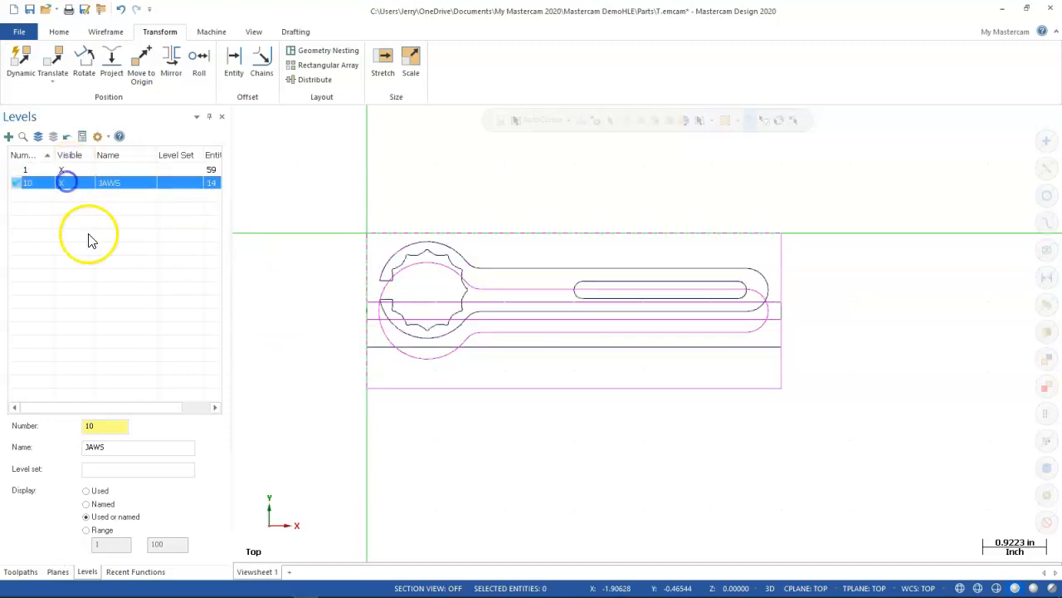
pyautogui.click(72, 171)
pyautogui.click(29, 171)
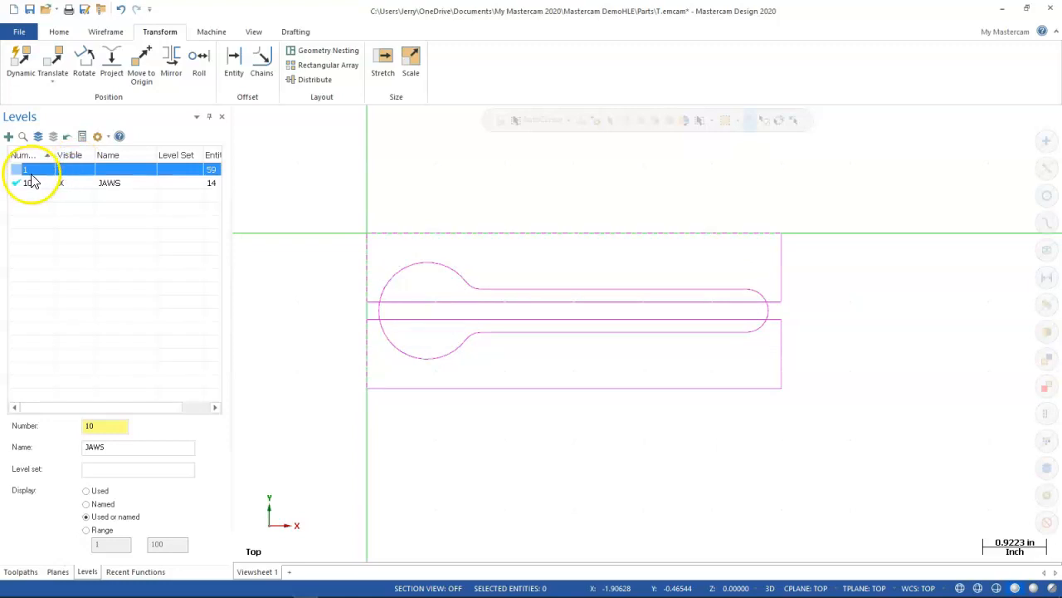
pyautogui.click(66, 182)
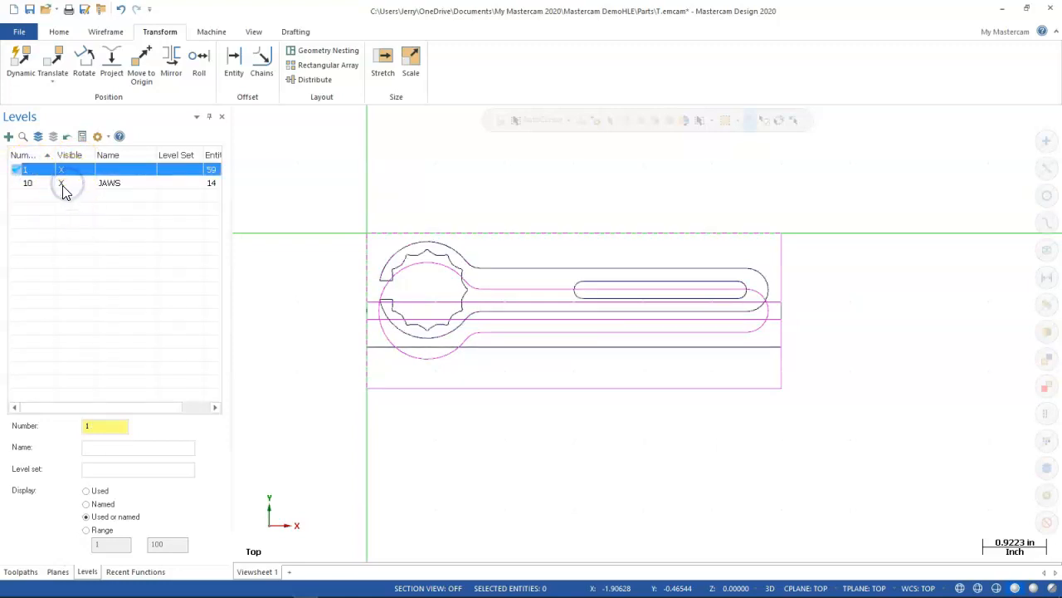
pyautogui.click(62, 182)
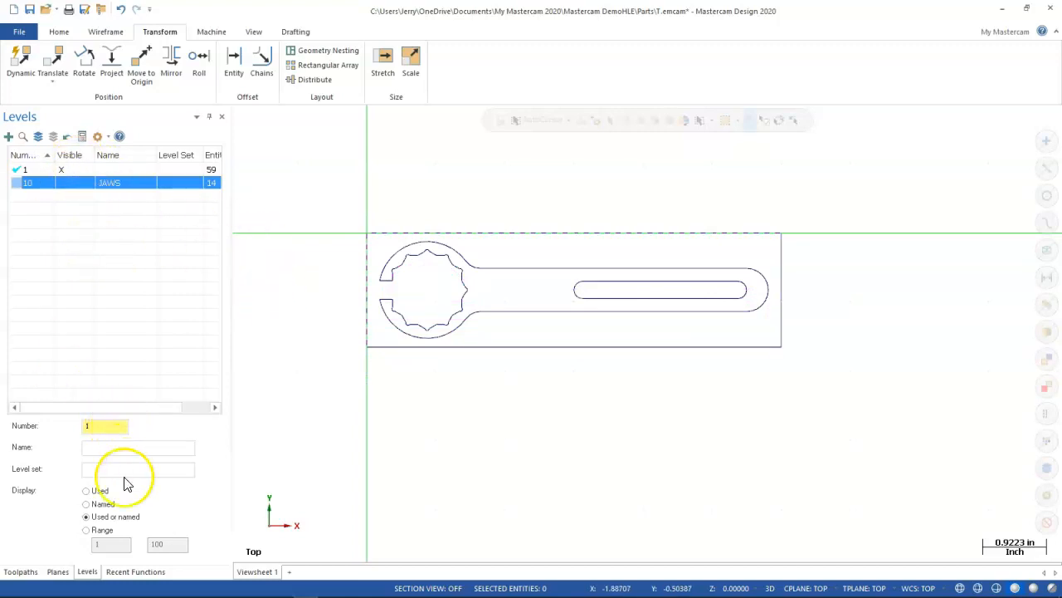
# Add a default mill machine group and open its Files properties.
pyautogui.click(21, 571)
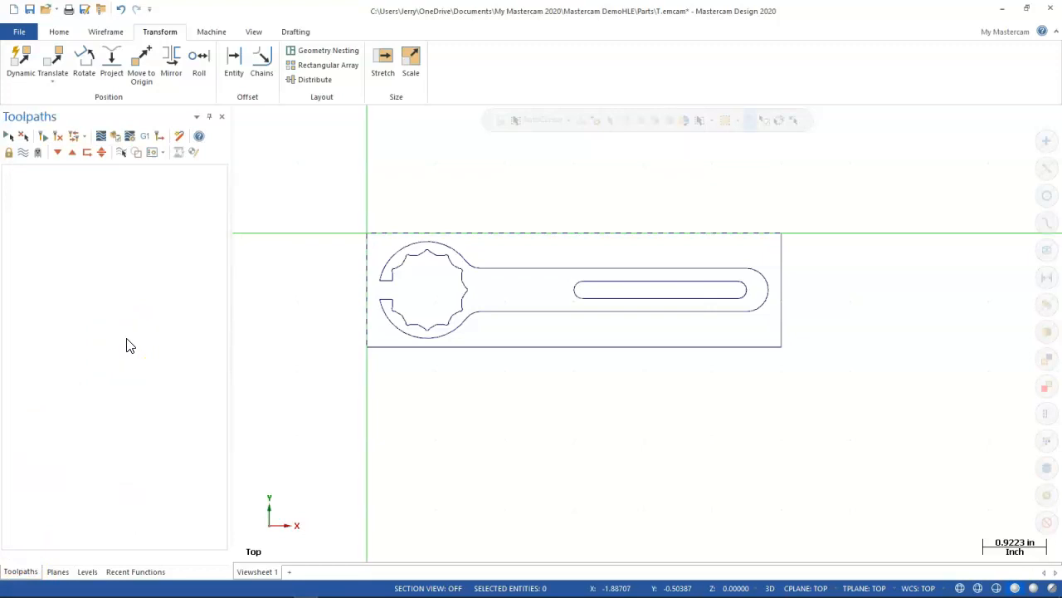
pyautogui.click(209, 35)
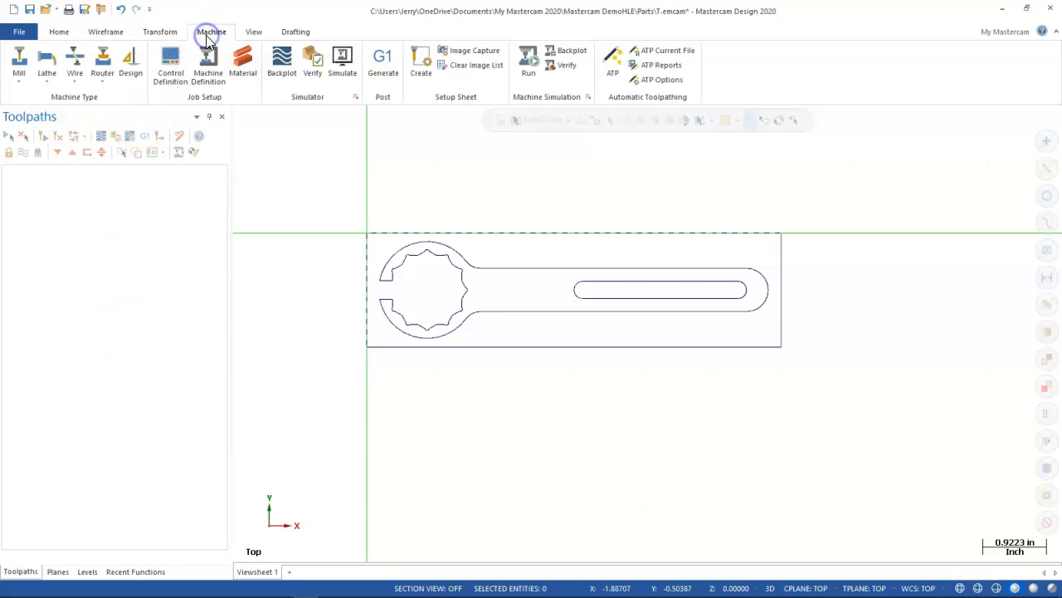
pyautogui.click(18, 79)
pyautogui.click(37, 97)
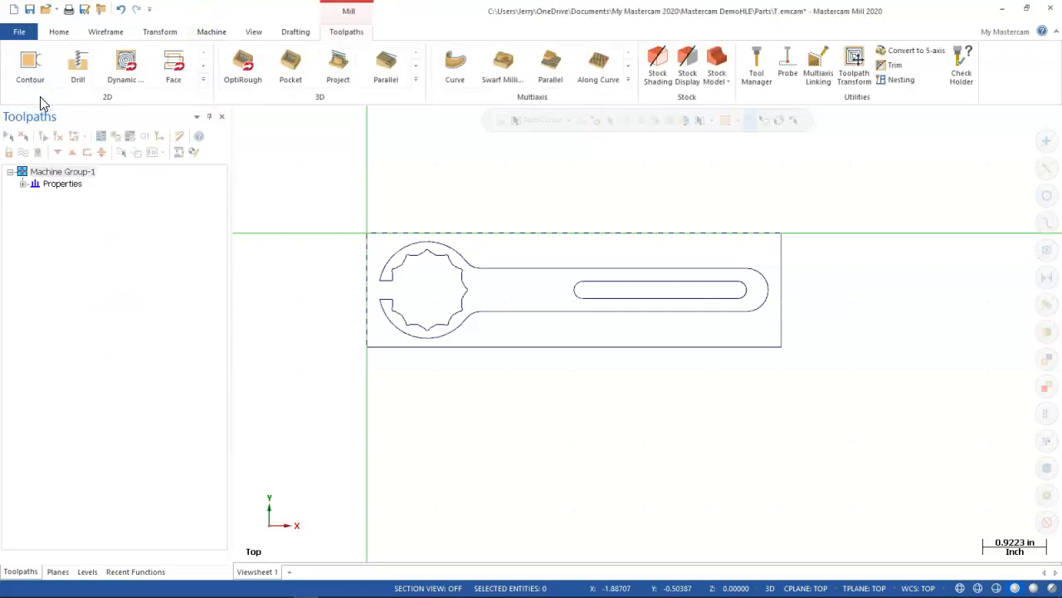
pyautogui.click(22, 183)
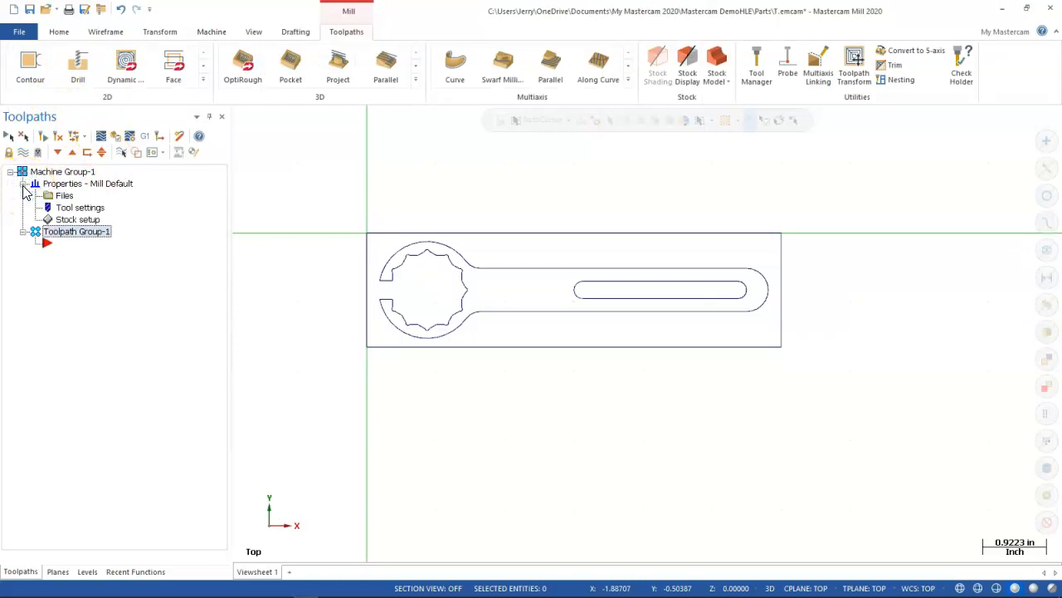
pyautogui.click(65, 196)
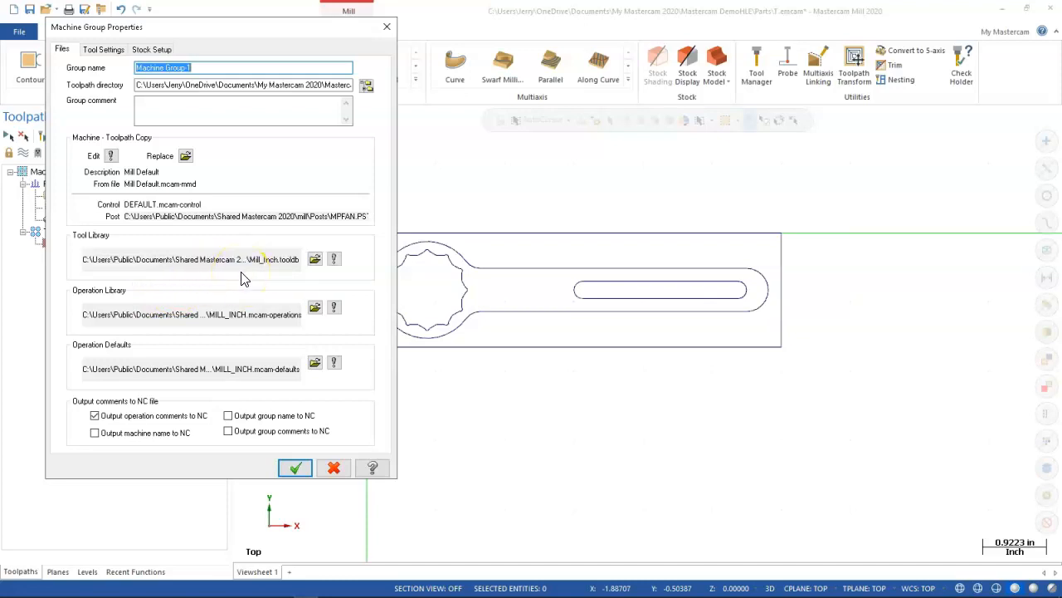
# Switch to File Explorer and open the Shared Mastercam 2020 folder in the C: drive's Public Documents.
pyautogui.moveTo(280, 585)
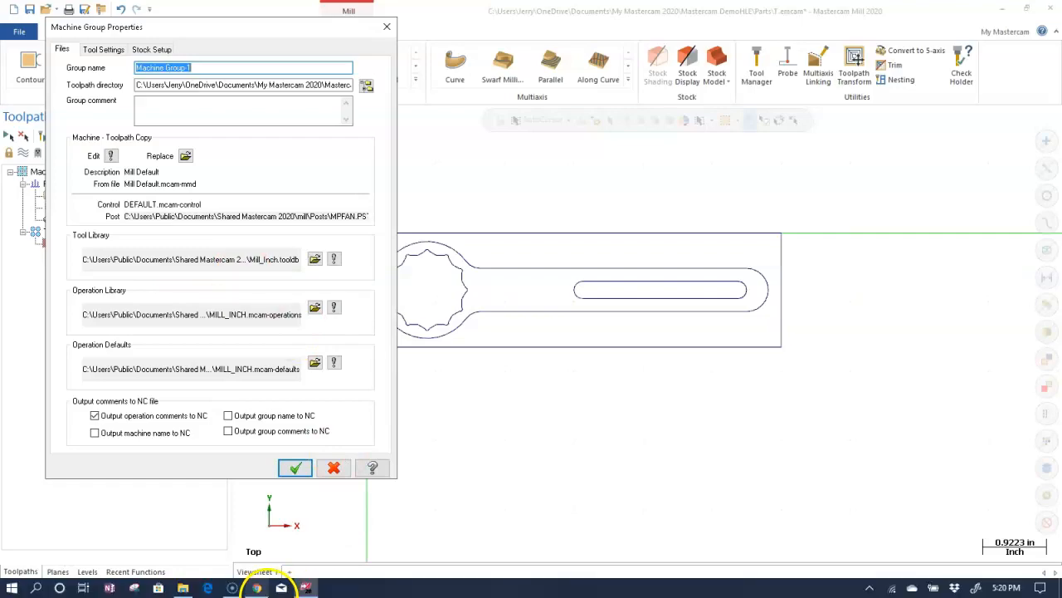
pyautogui.click(184, 587)
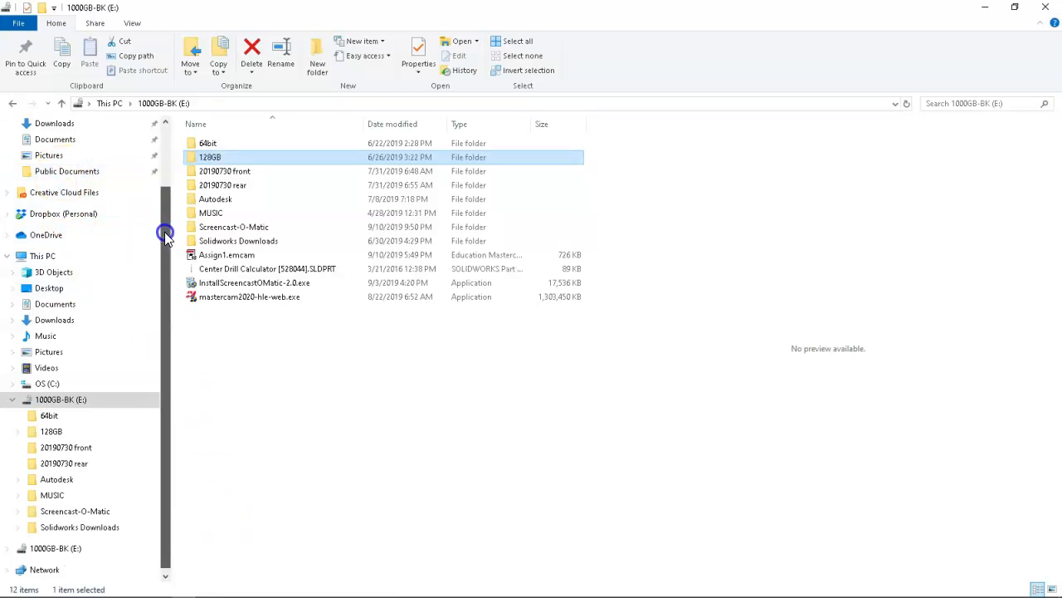
pyautogui.moveTo(166, 230); pyautogui.dragTo(164, 304)
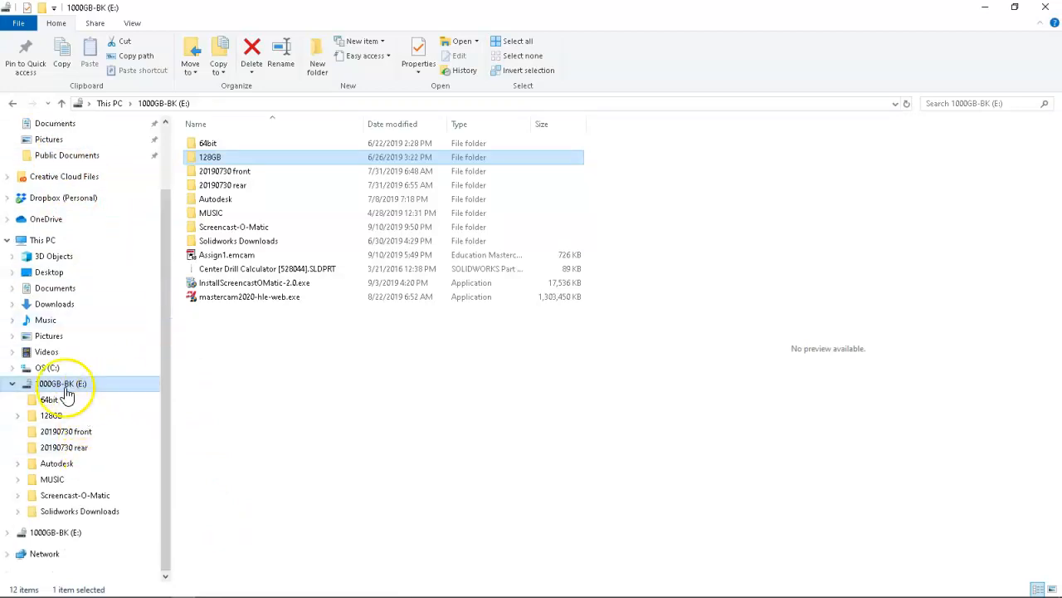
pyautogui.click(11, 369)
pyautogui.scroll(-2, 83, 456)
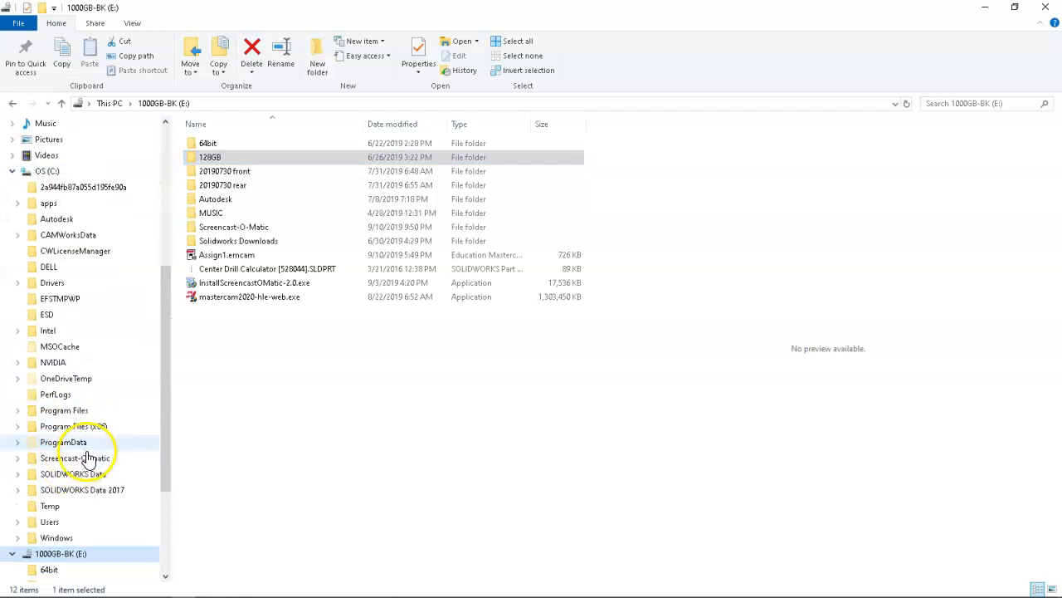
pyautogui.click(68, 444)
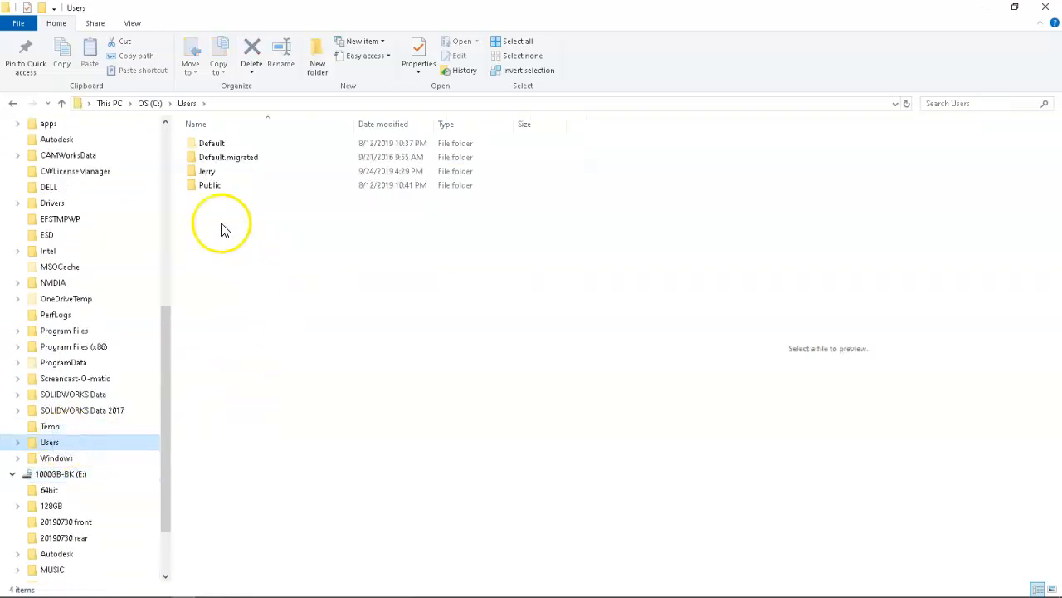
pyautogui.click(208, 186)
pyautogui.doubleClick(208, 186)
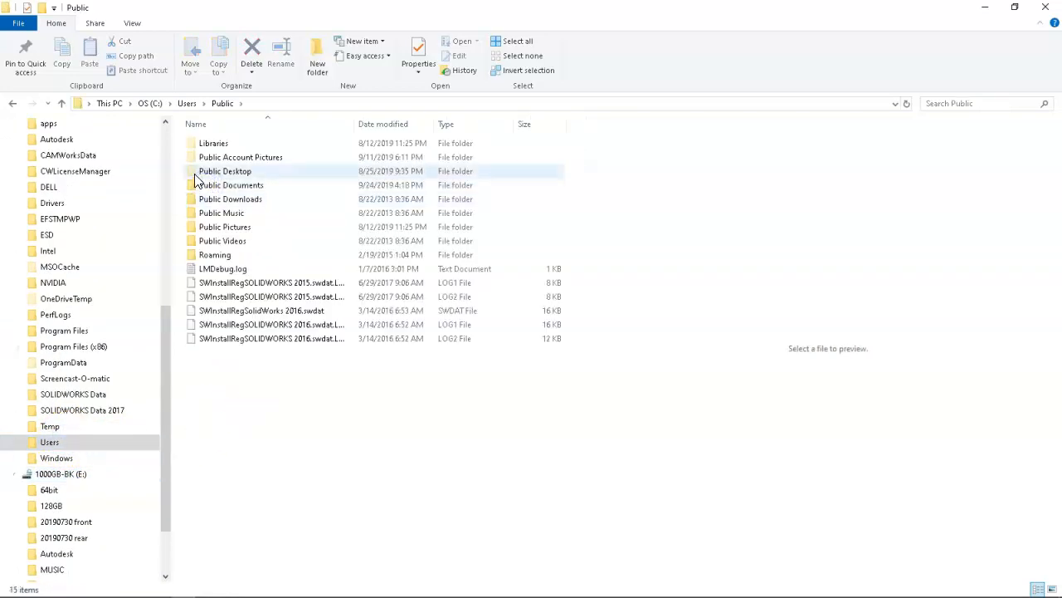
pyautogui.click(206, 184)
pyautogui.doubleClick(206, 184)
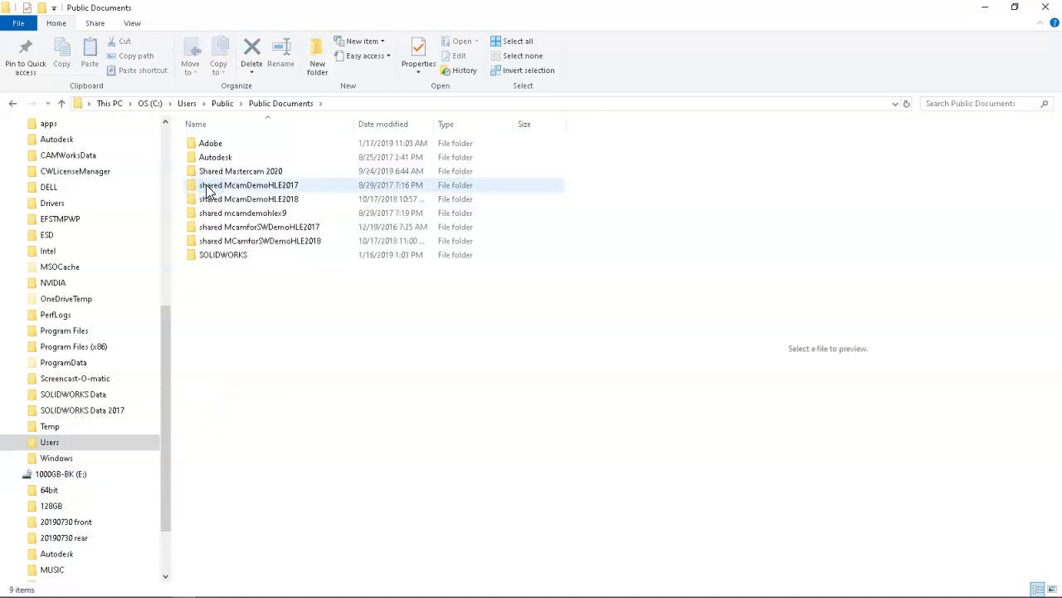
pyautogui.click(238, 174)
pyautogui.doubleClick(238, 175)
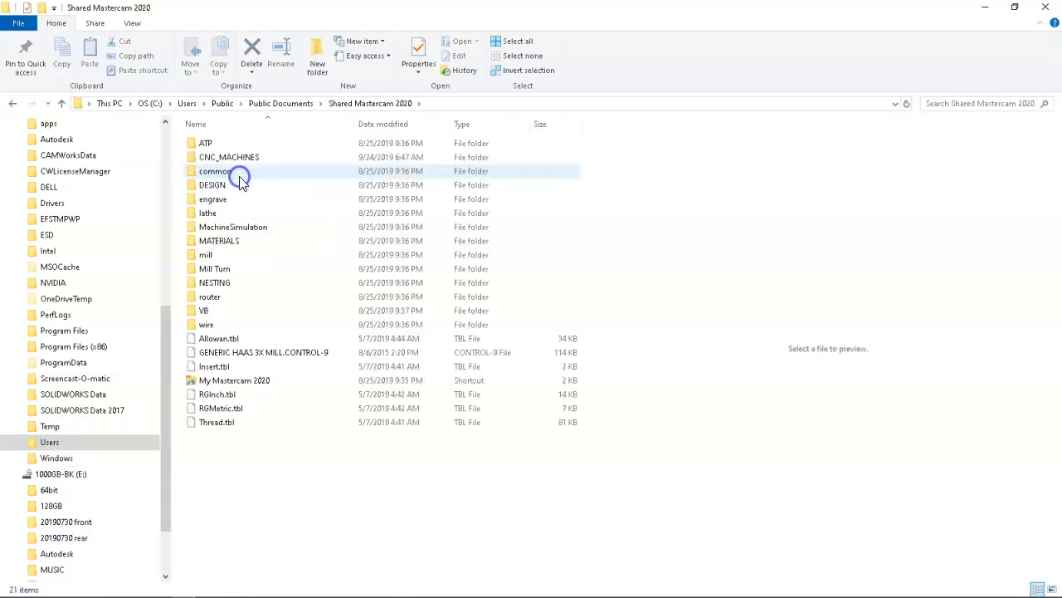
# Copy the tool library files mill_inch.tooldb and mill_mm.tooldb from the mill\Tools folder.
pyautogui.doubleClick(233, 258)
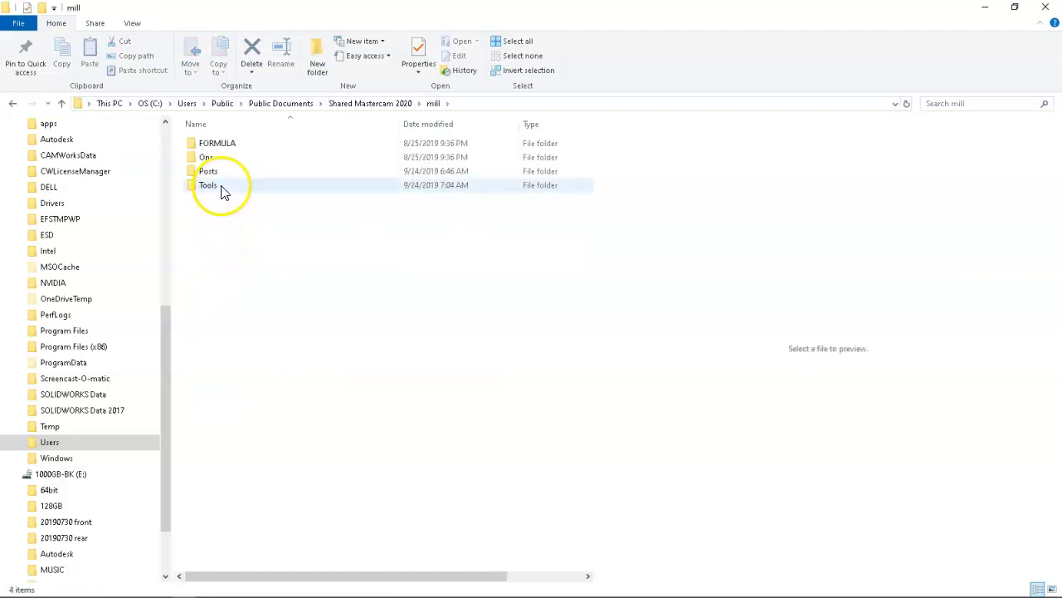
pyautogui.doubleClick(209, 185)
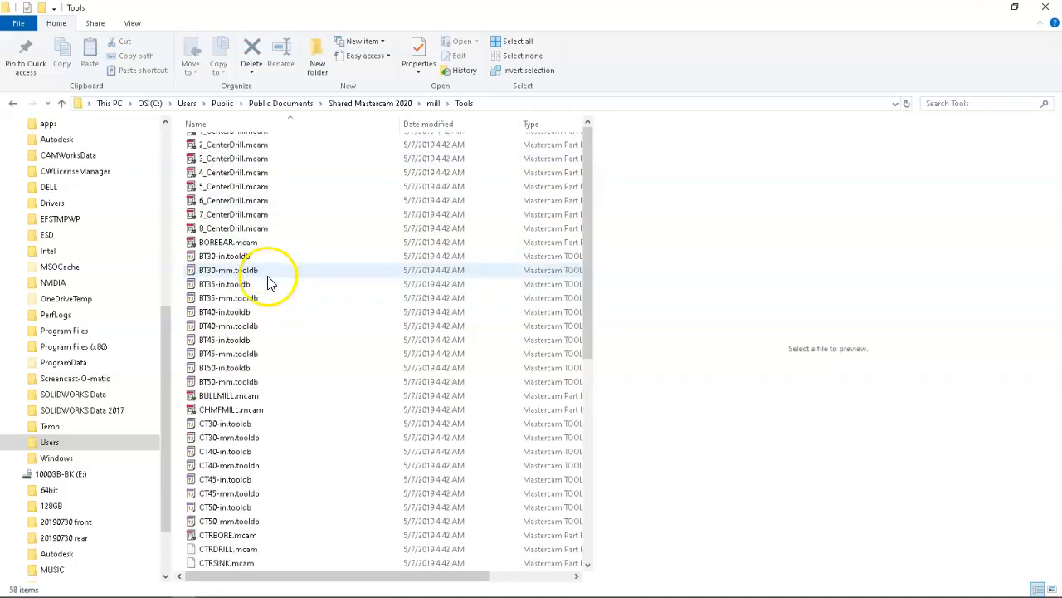
pyautogui.scroll(-5, 266, 277)
pyautogui.scroll(-2, 254, 272)
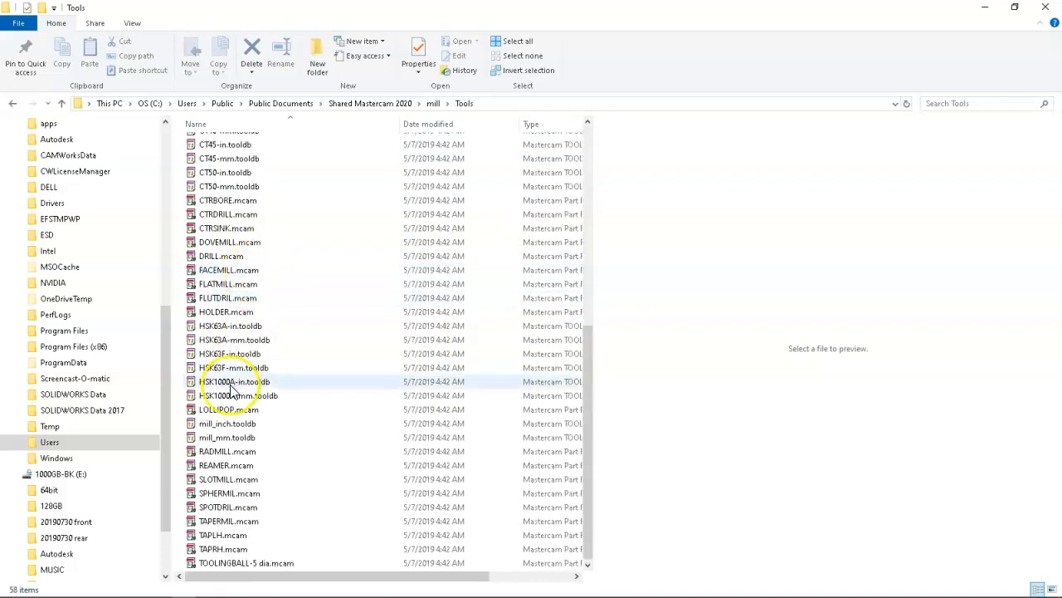
pyautogui.click(230, 425)
pyautogui.keyDown('ctrl'); pyautogui.click(230, 438); pyautogui.keyUp('ctrl')
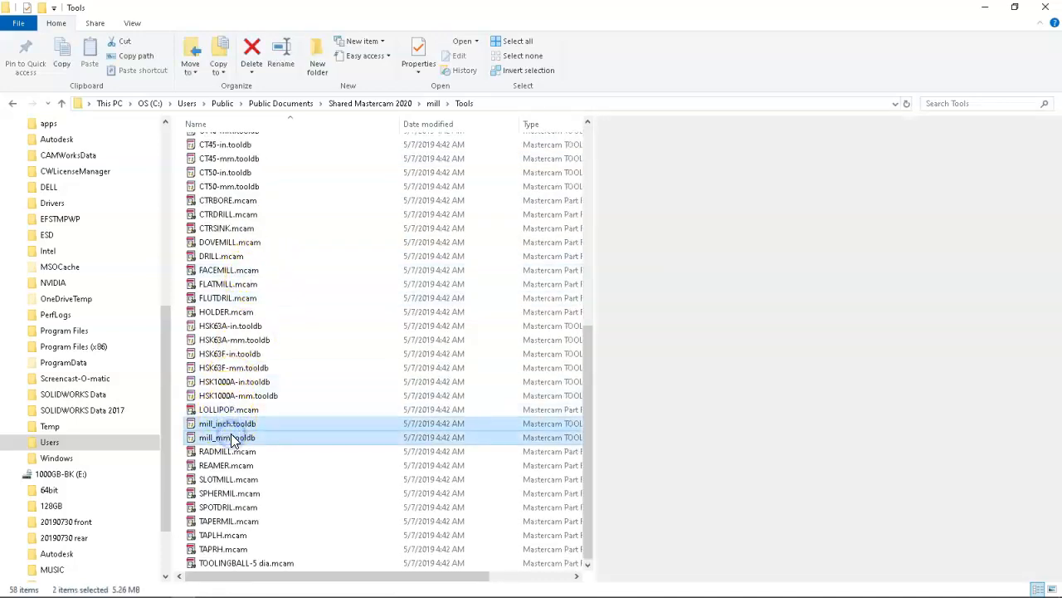
pyautogui.rightClick(233, 440)
pyautogui.click(136, 357)
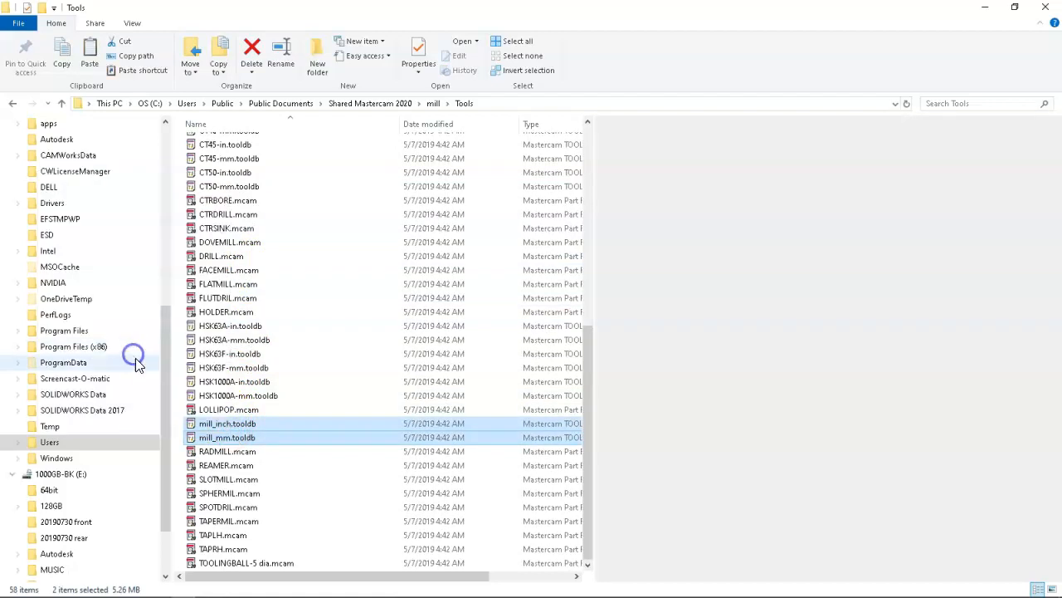
# Paste the copied tool libraries into the My Mastercam 2020 folder in Documents.
pyautogui.moveTo(167, 361); pyautogui.dragTo(171, 155)
pyautogui.click(79, 214)
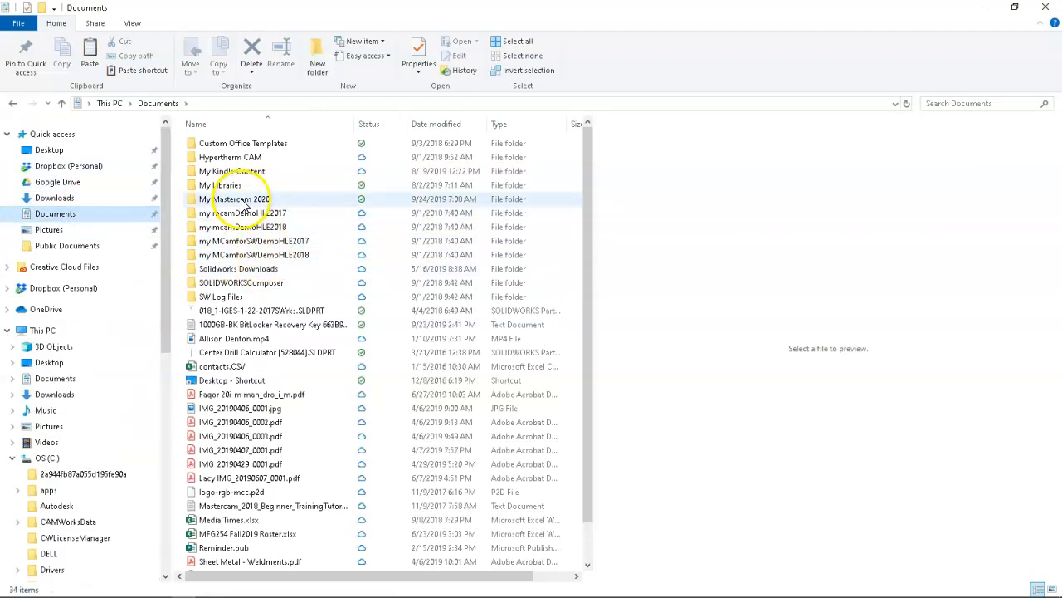
pyautogui.doubleClick(243, 201)
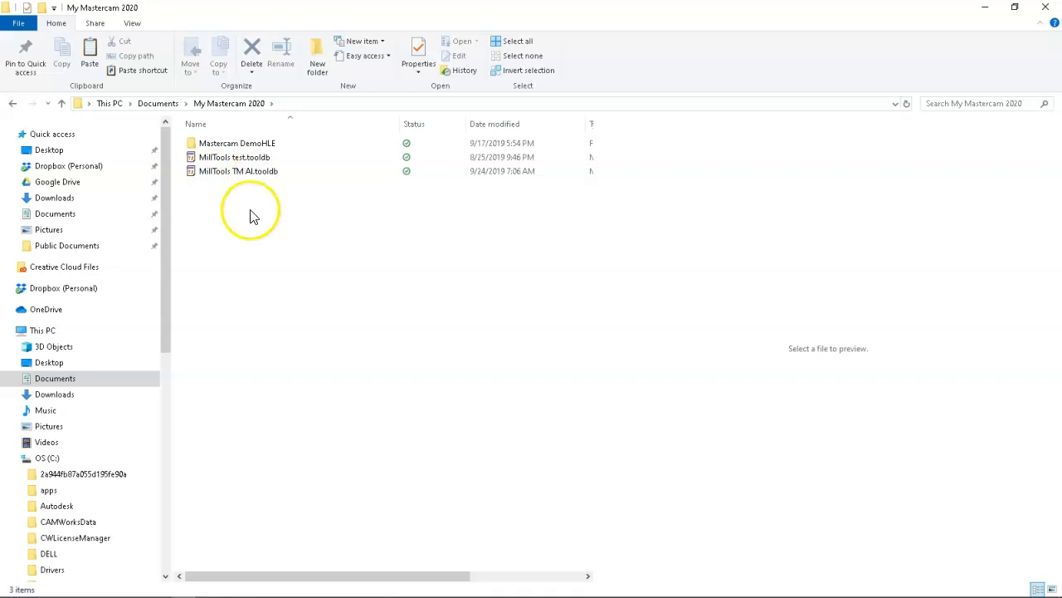
pyautogui.rightClick(249, 215)
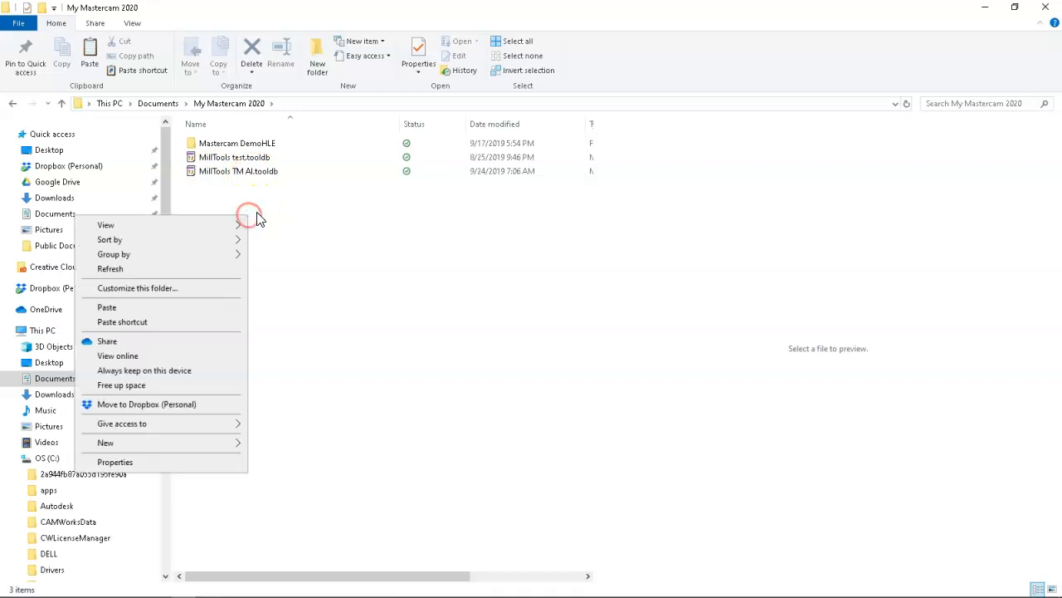
pyautogui.click(146, 306)
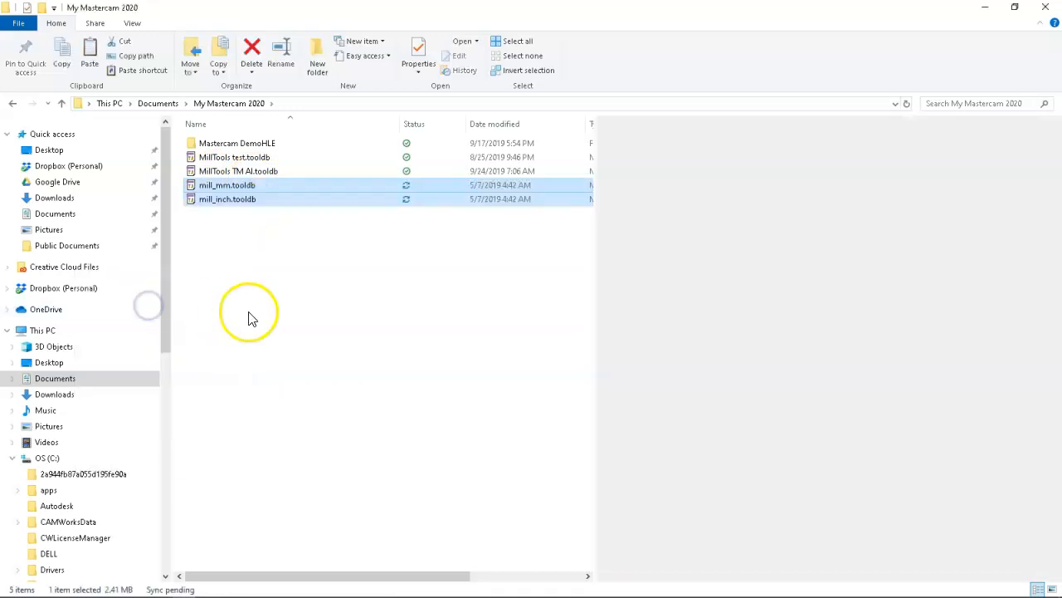
pyautogui.click(261, 257)
# Switch back to Mastercam with the Machine Group Properties dialog open.
pyautogui.moveTo(280, 588)
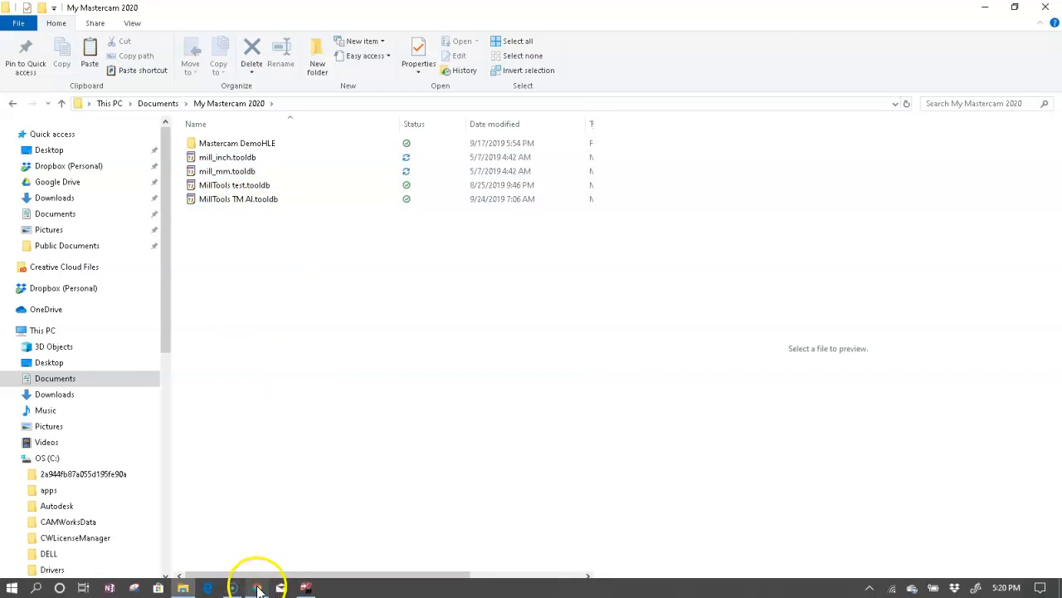
pyautogui.click(259, 591)
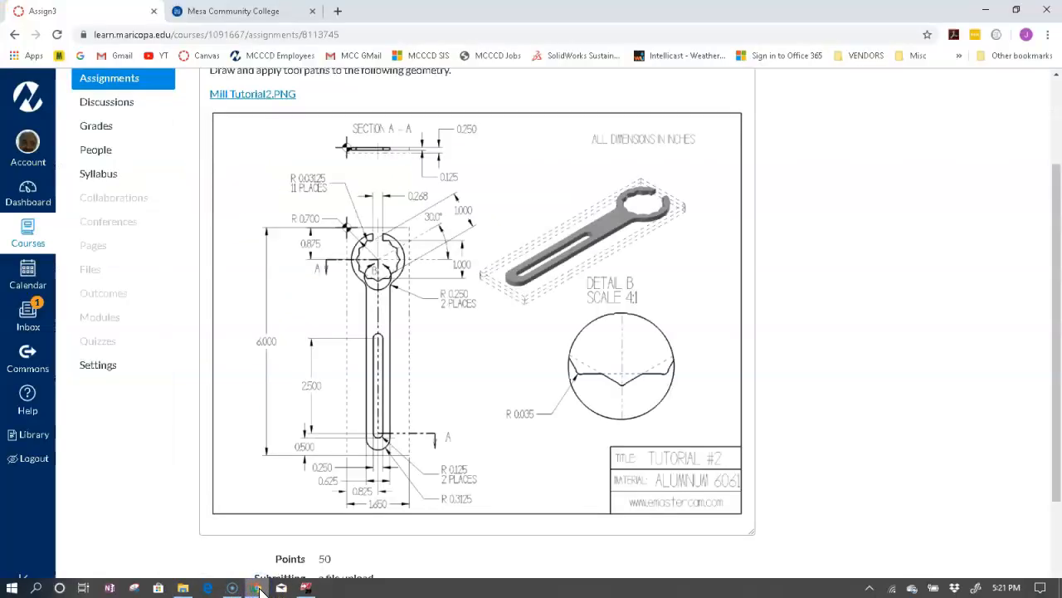
pyautogui.click(259, 591)
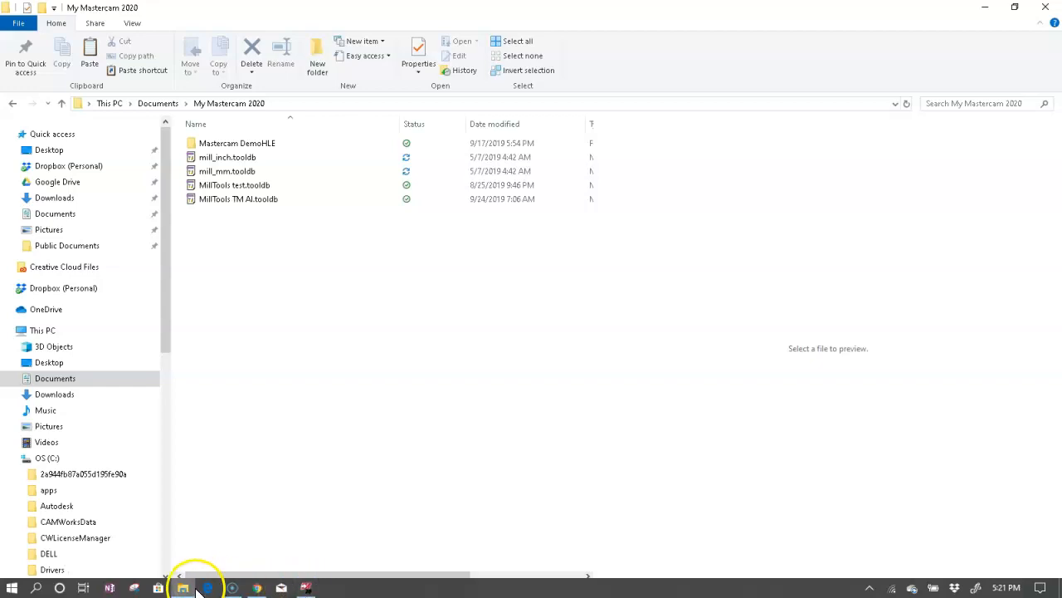
pyautogui.click(307, 588)
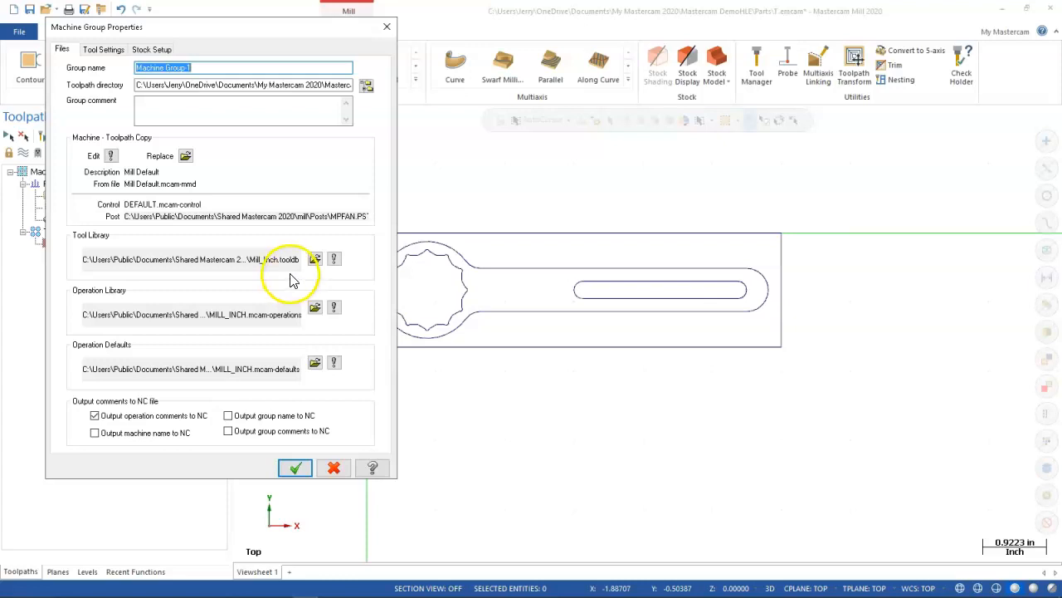
# In the tool settings, set the default program number to 1 and enable sequential tool numbering and duplicate tool number warnings.
pyautogui.click(108, 52)
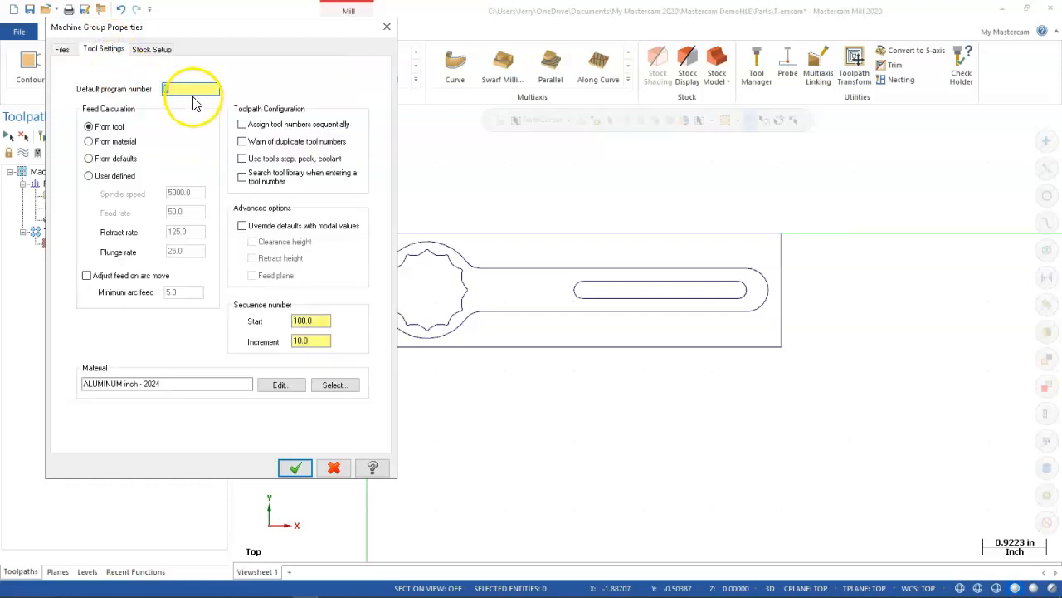
pyautogui.write('1')
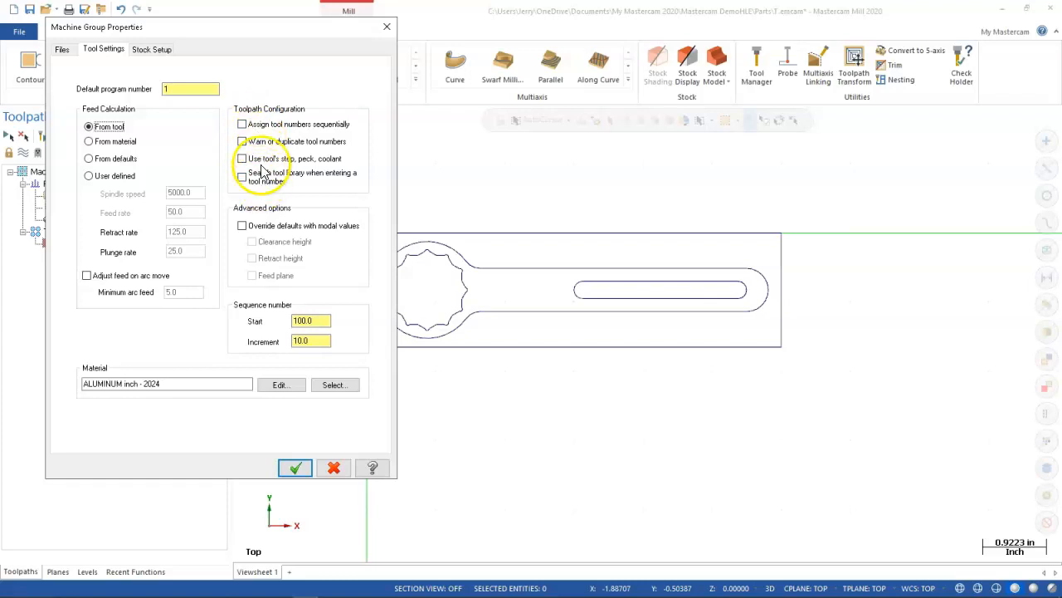
pyautogui.click(242, 124)
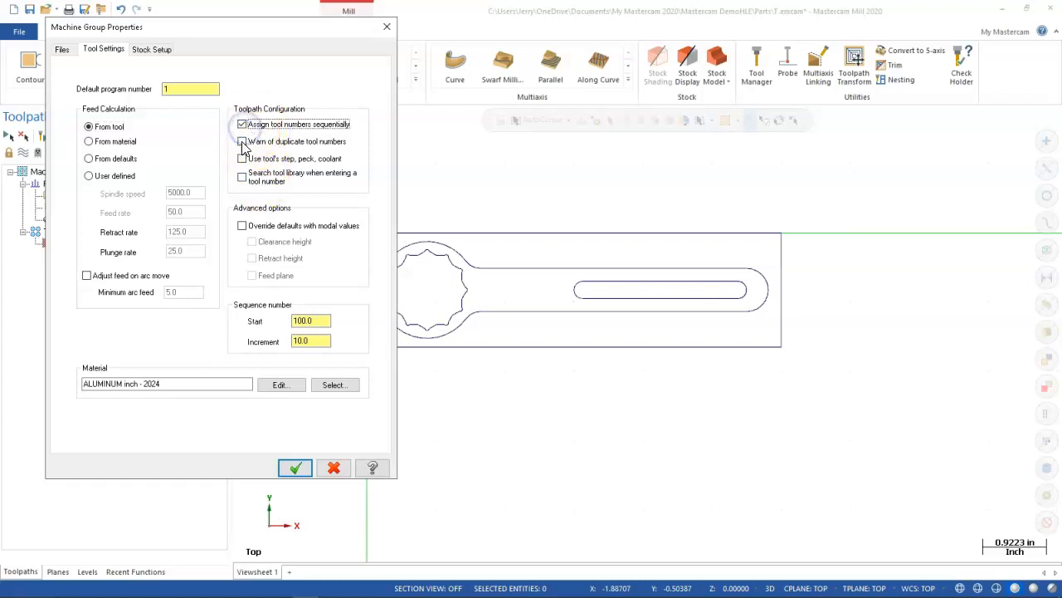
pyautogui.click(241, 141)
pyautogui.click(247, 157)
pyautogui.click(241, 157)
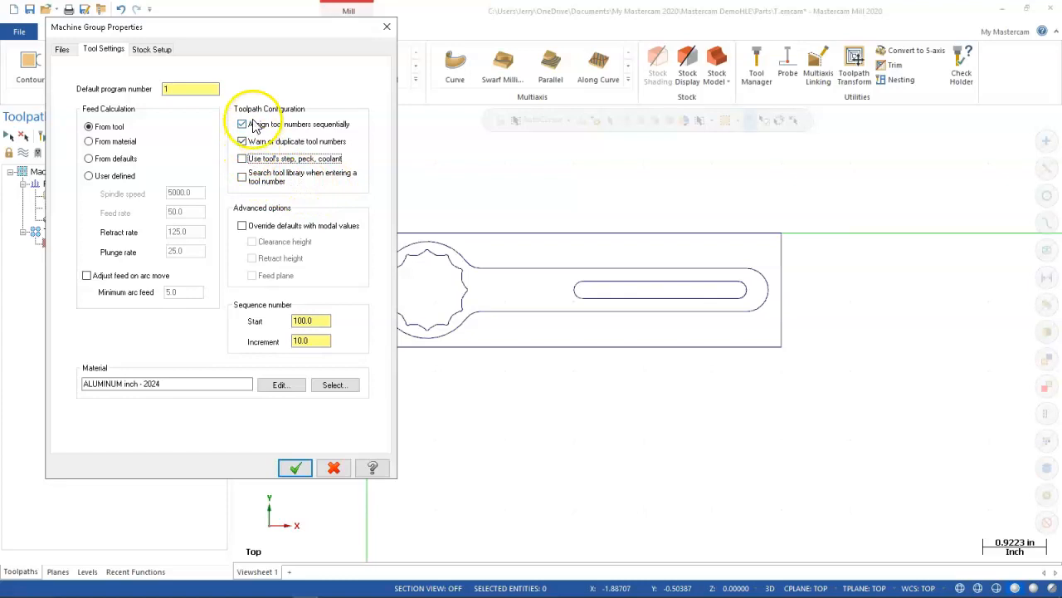
# Set the sequence number start to 1.0 and the increment to 1.0.
pyautogui.doubleClick(308, 320)
pyautogui.write('1.0')
pyautogui.doubleClick(306, 340)
pyautogui.write('1.0')
pyautogui.press('Tab')
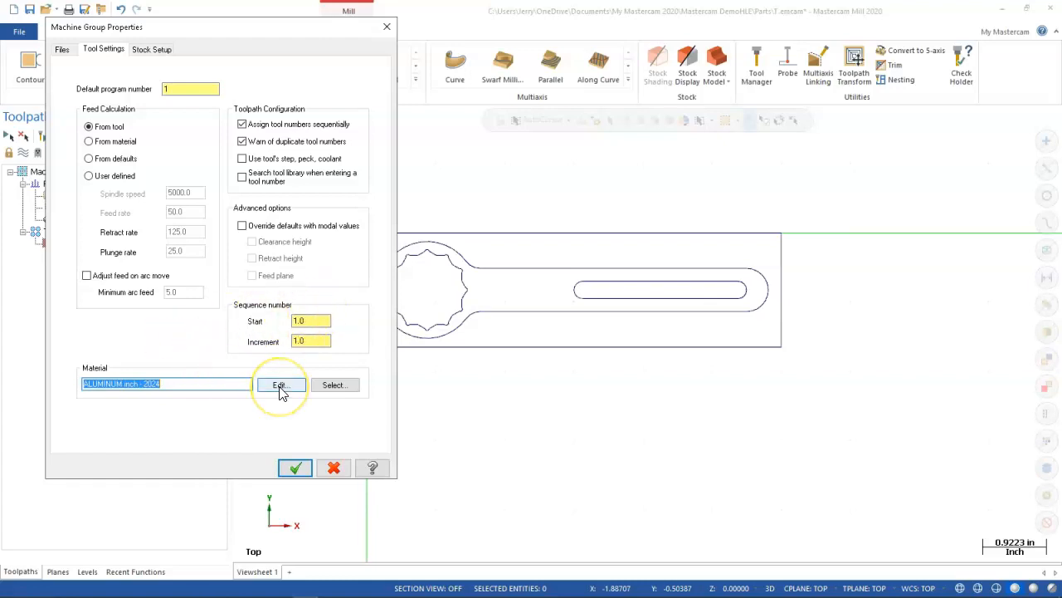
# Set the stock material to STEEL inch - 1030 - 200 BHN from the Mill library in inch units.
pyautogui.click(334, 386)
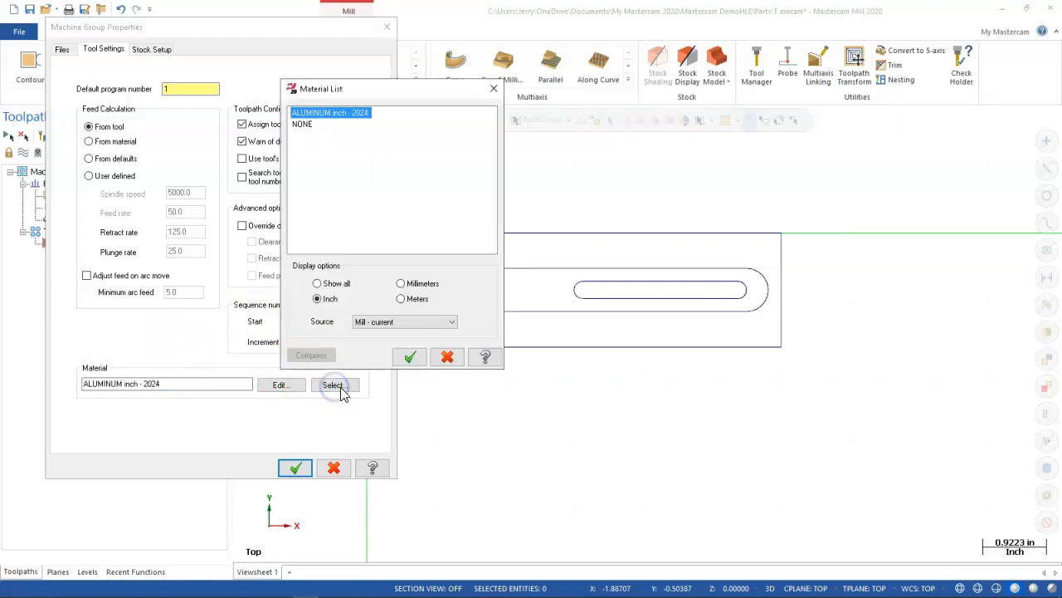
pyautogui.click(385, 322)
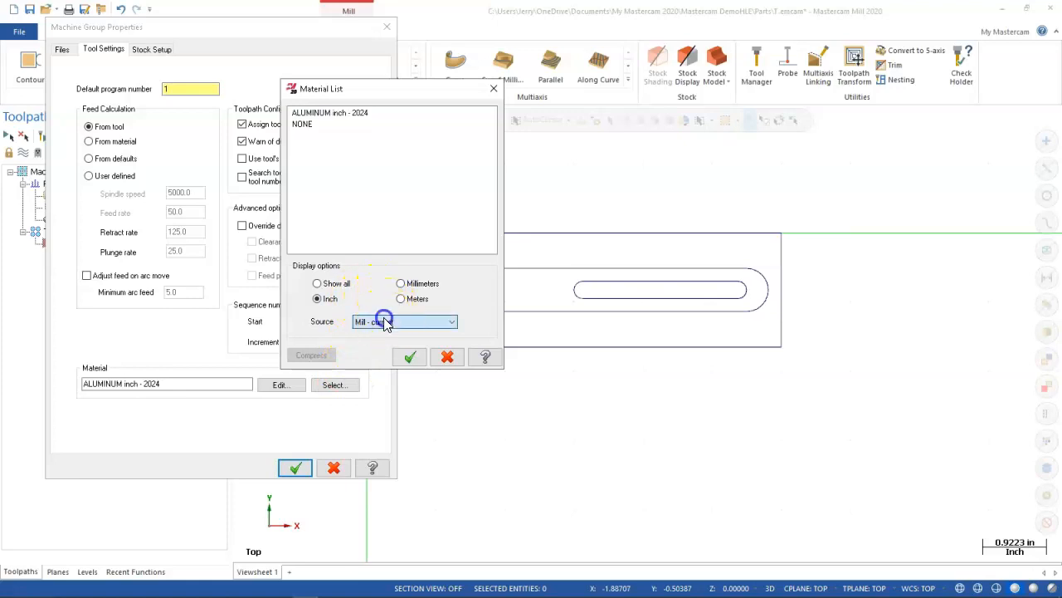
pyautogui.click(376, 341)
pyautogui.scroll(-4, 345, 224)
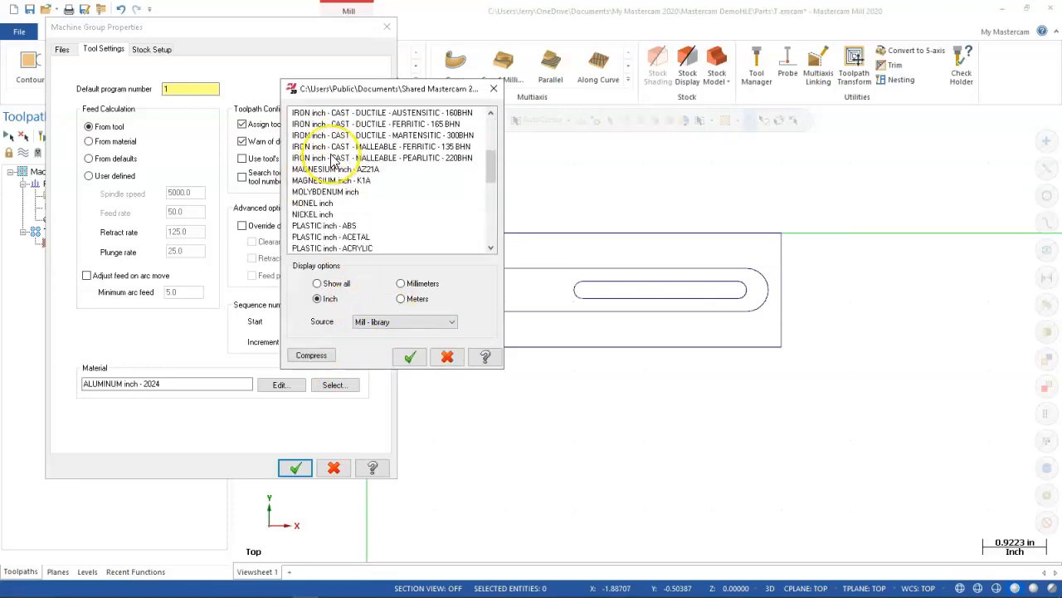
pyautogui.scroll(-1, 332, 161)
pyautogui.scroll(-1, 332, 160)
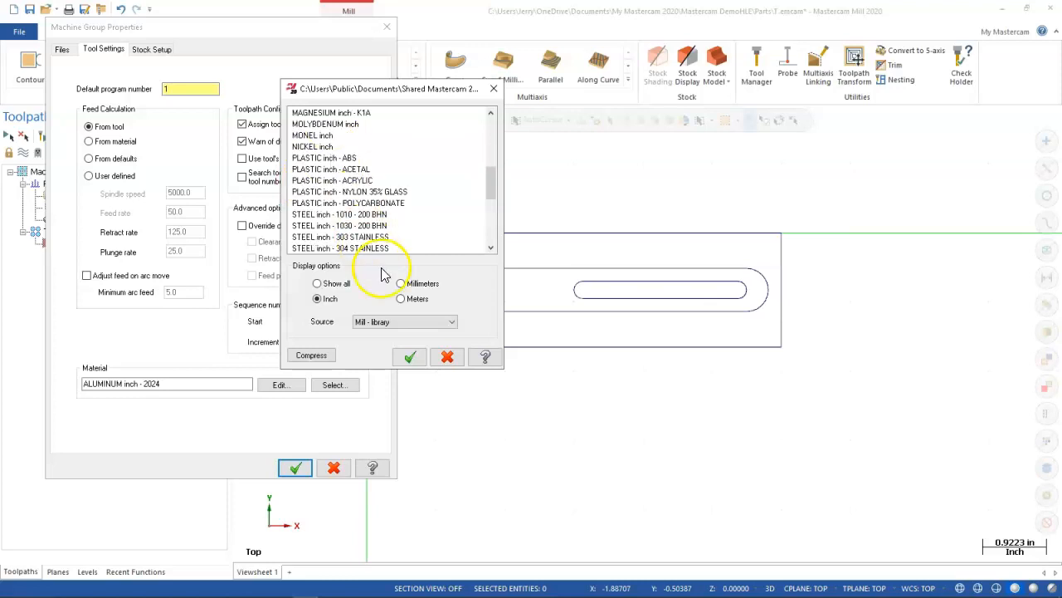
pyautogui.scroll(-1, 378, 220)
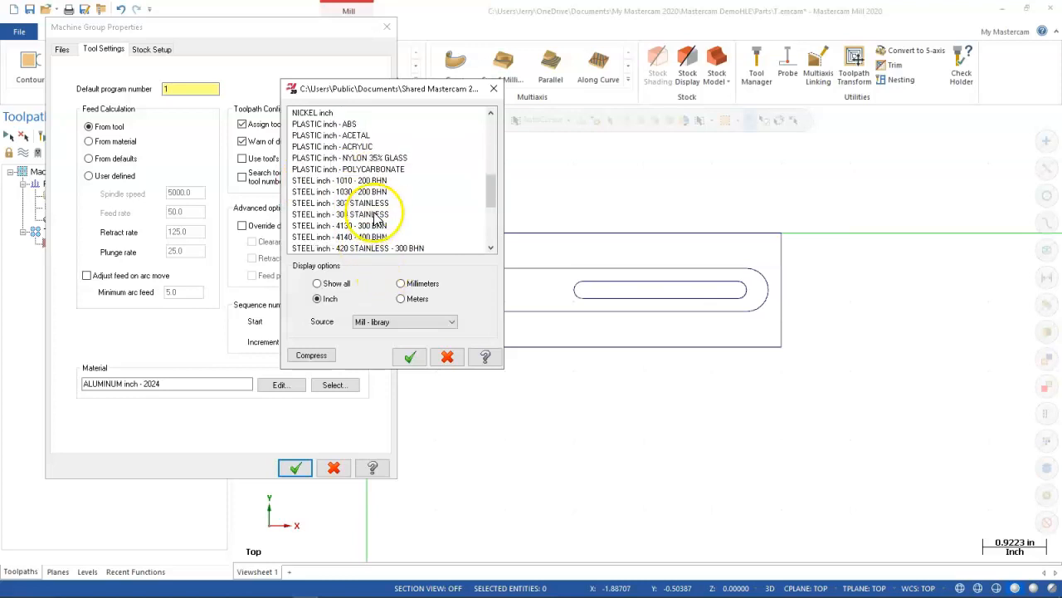
pyautogui.click(337, 191)
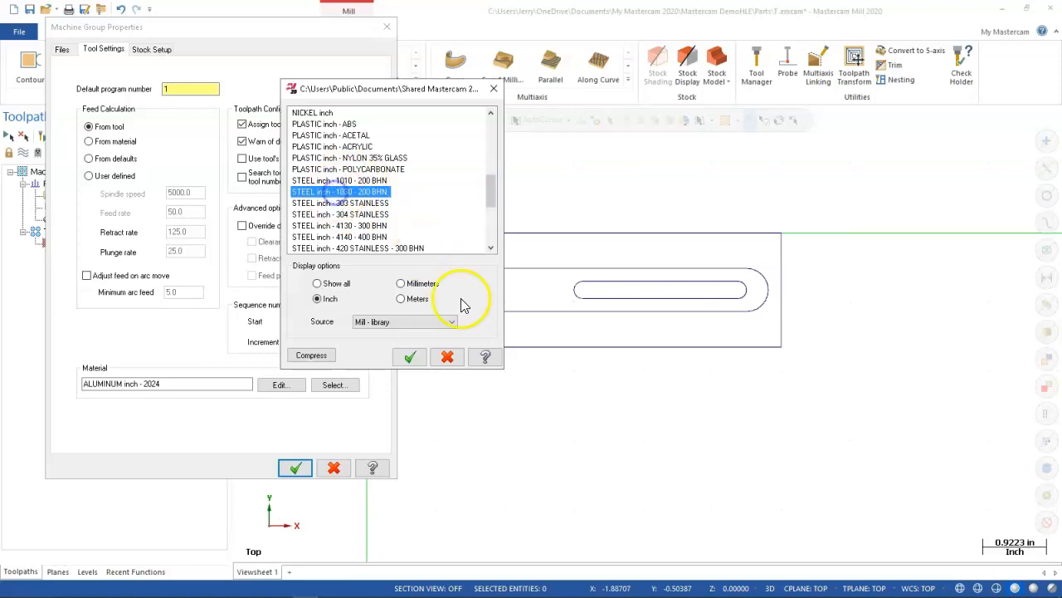
pyautogui.click(409, 355)
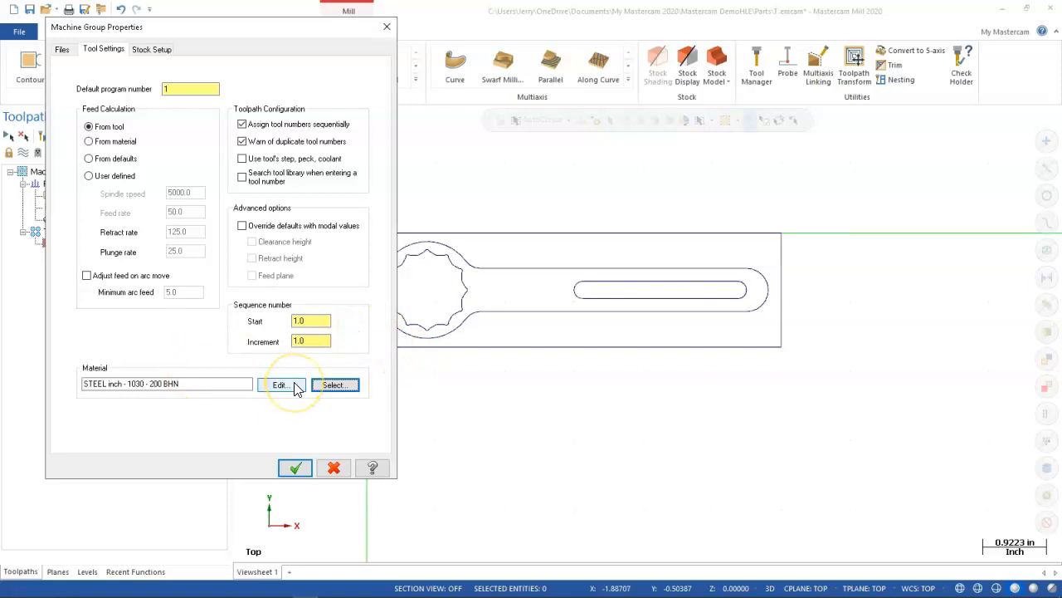
# In the stock setup, define 6.0 by 1.65 inch rectangular stock from opposite corners of the outer rectangle around the wrench.
pyautogui.click(156, 53)
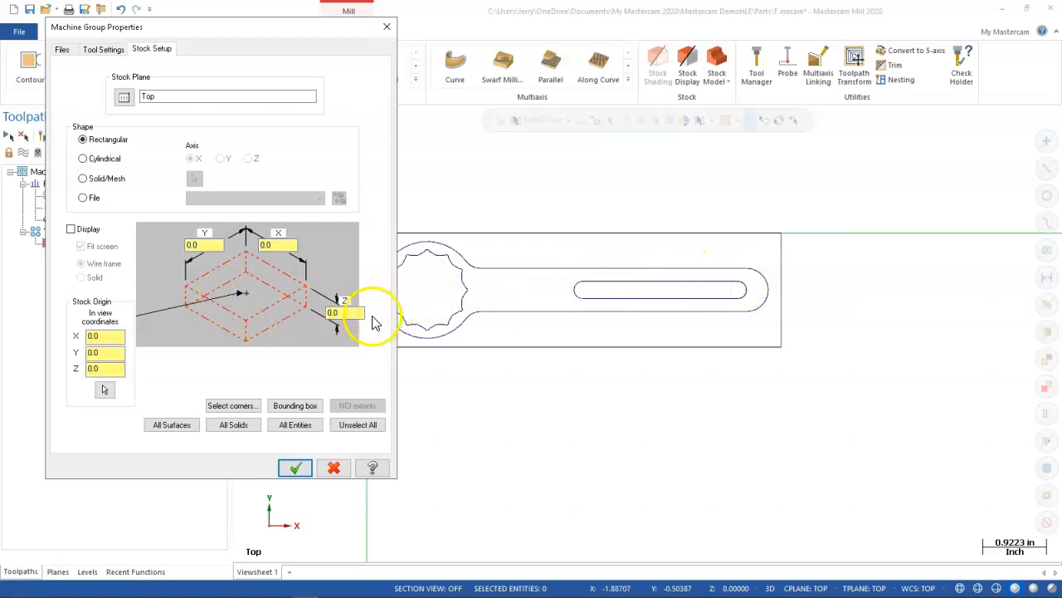
pyautogui.click(231, 406)
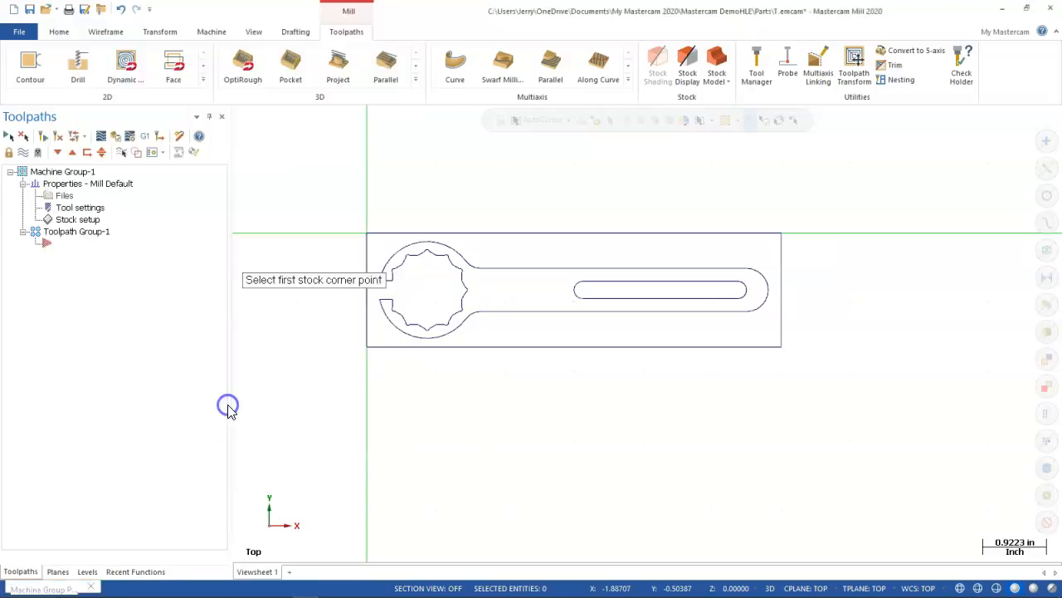
pyautogui.click(367, 233)
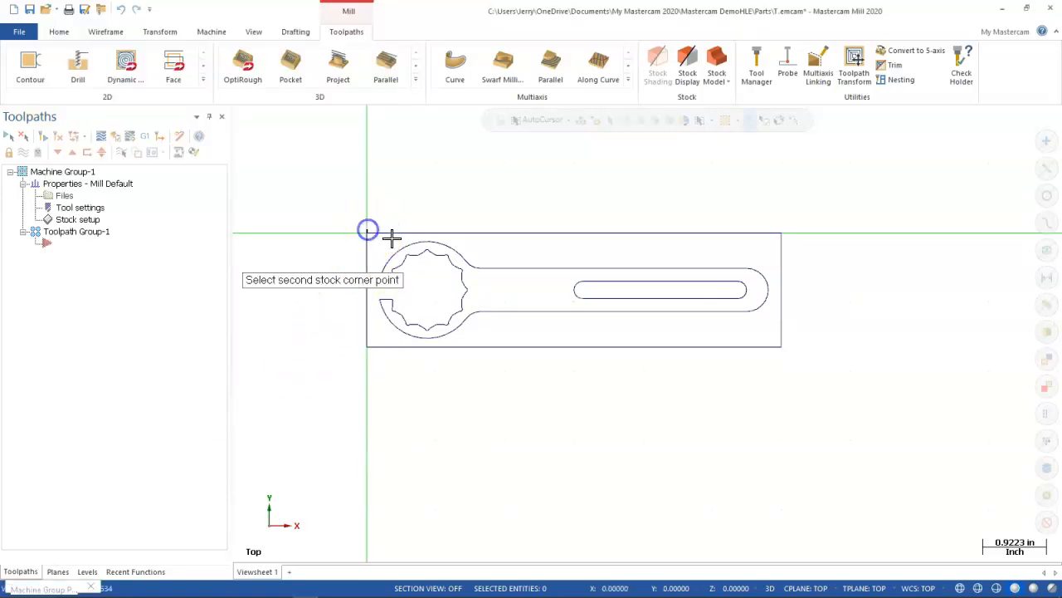
pyautogui.click(780, 346)
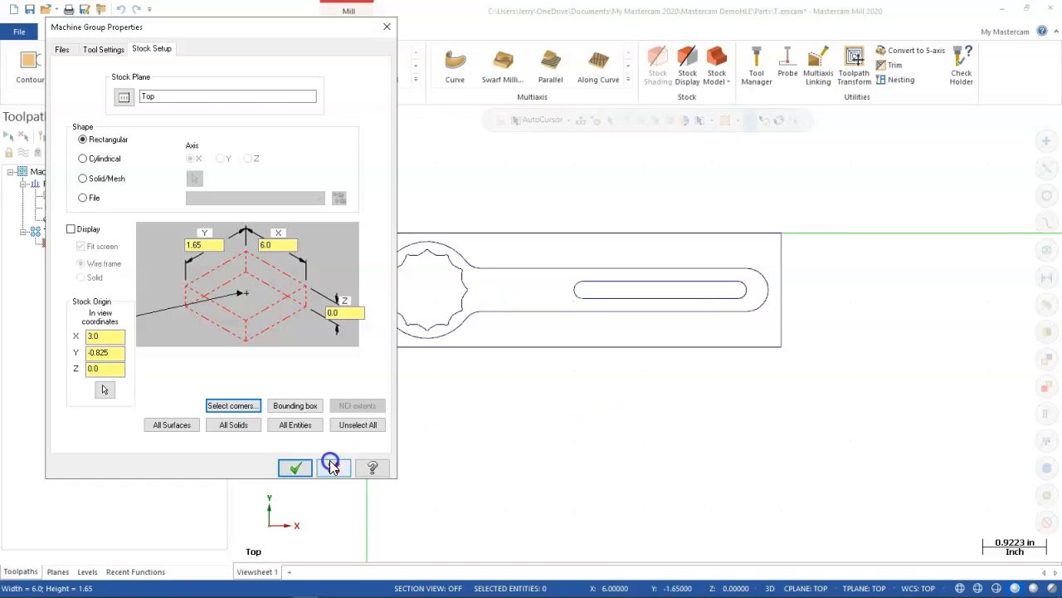
pyautogui.click(294, 471)
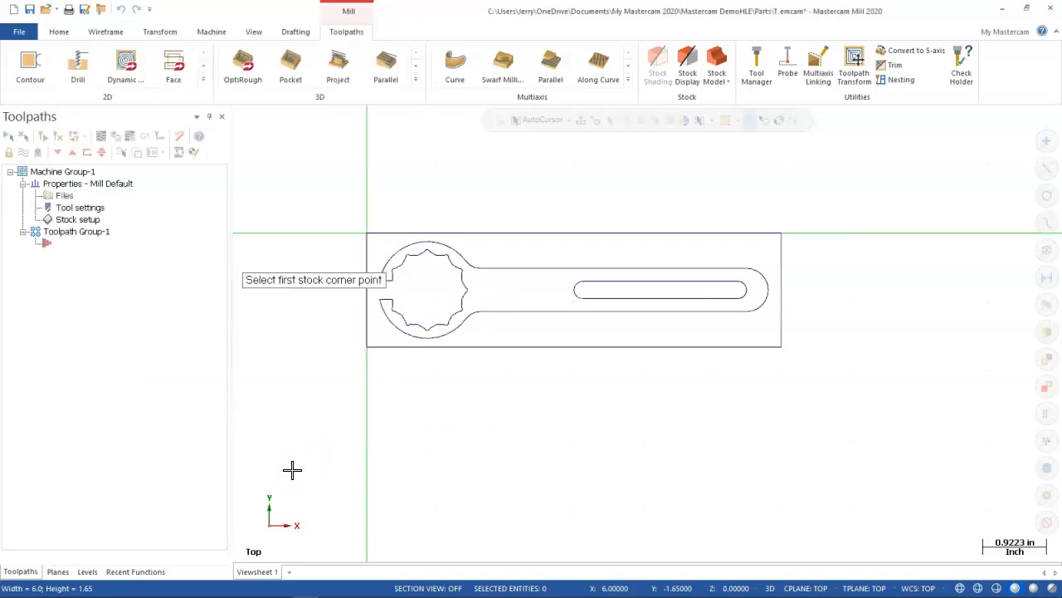
# Turn on the wireframe stock display with fit to screen and set the stock's Z thickness to 0.25.
pyautogui.moveTo(256, 351); pyautogui.dragTo(218, 296, button='middle')
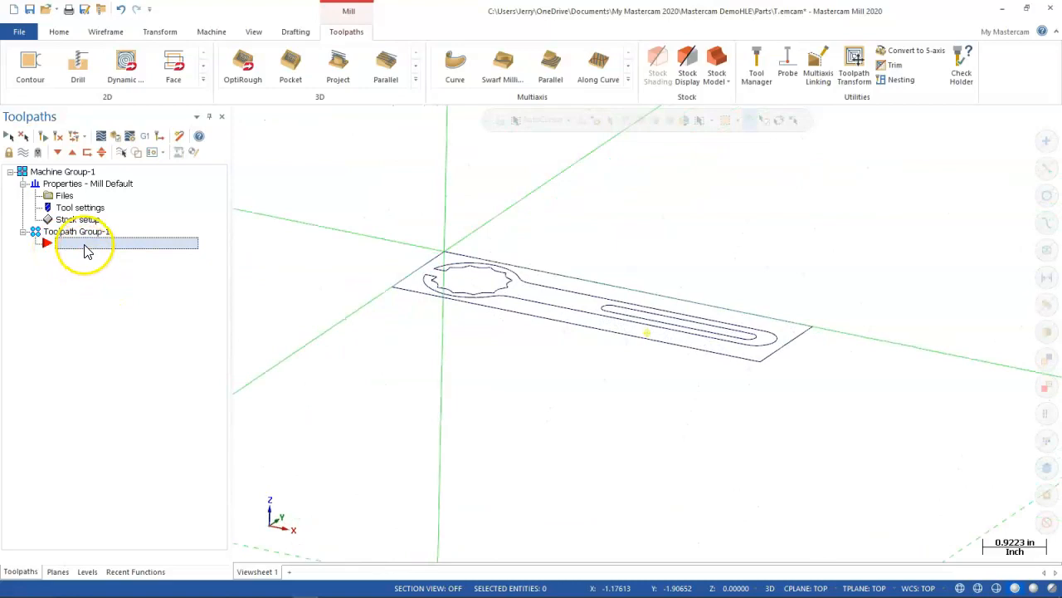
pyautogui.click(68, 221)
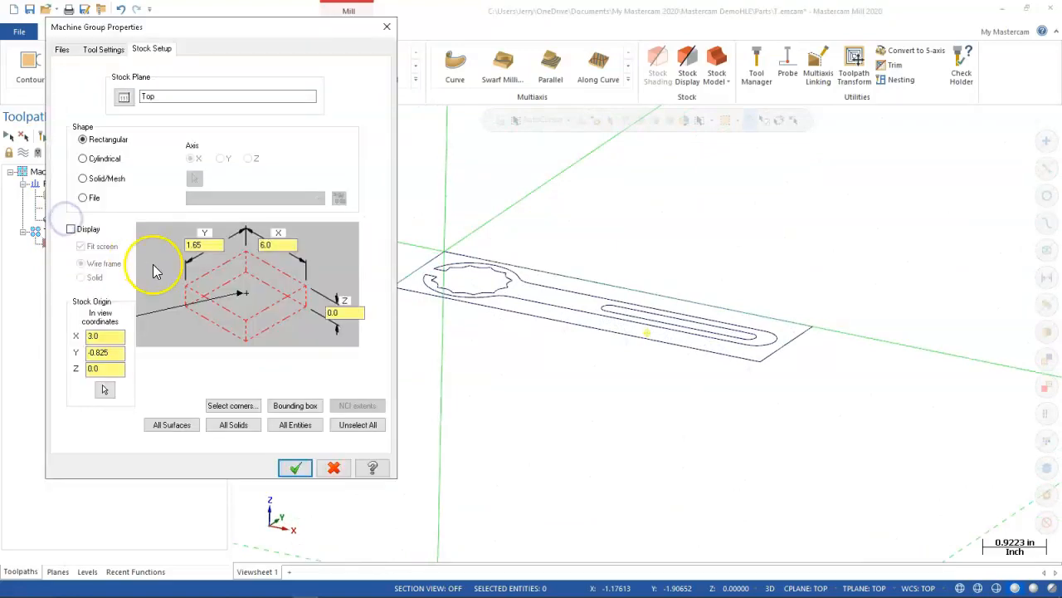
pyautogui.click(73, 231)
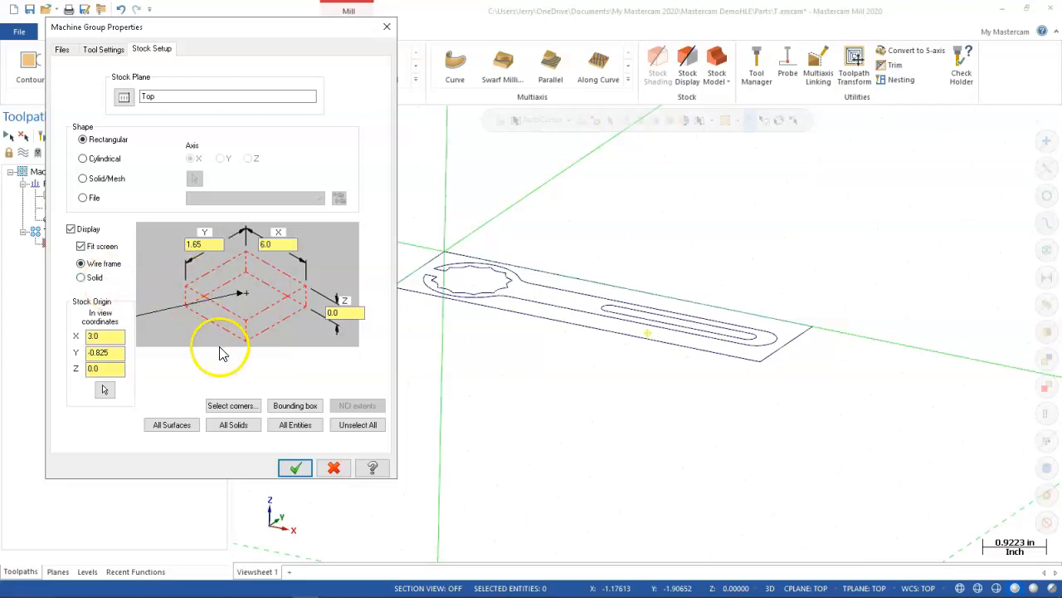
pyautogui.click(351, 313)
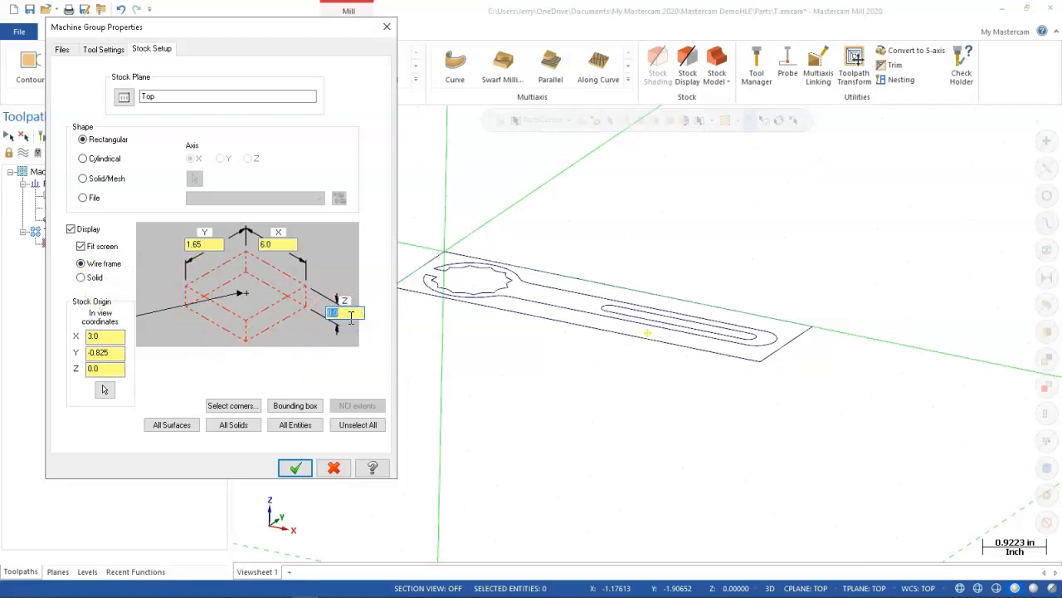
pyautogui.write('1')
pyautogui.write('0.25')
pyautogui.press('Tab')
pyautogui.click(296, 469)
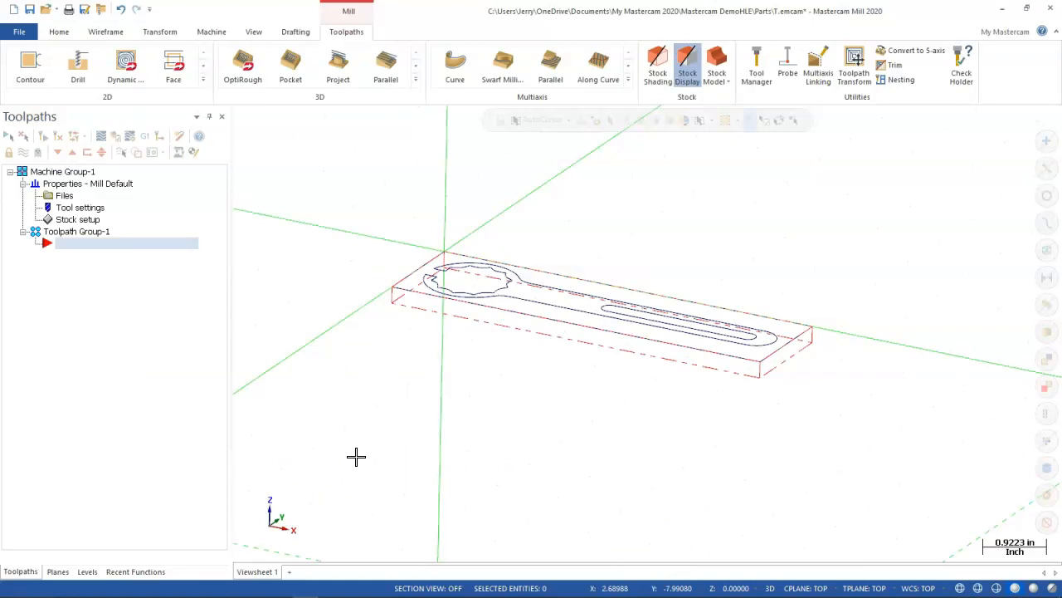
# Create a mill Contour toolpath in Toolpath Group-1 using the closed slot in the wrench handle as its chain.
pyautogui.hotkey('alt', '1')
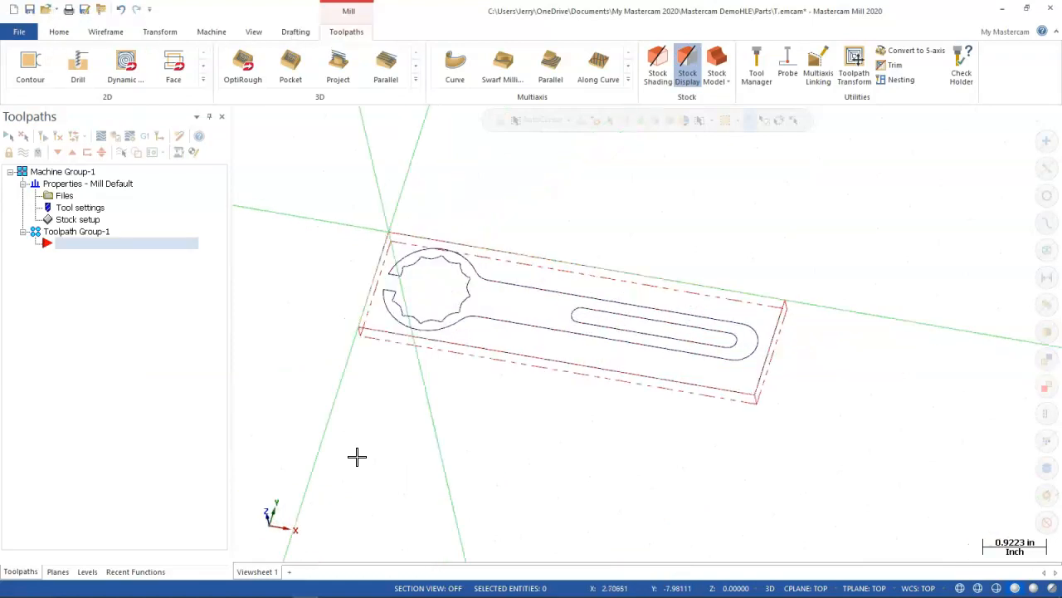
pyautogui.click(374, 449)
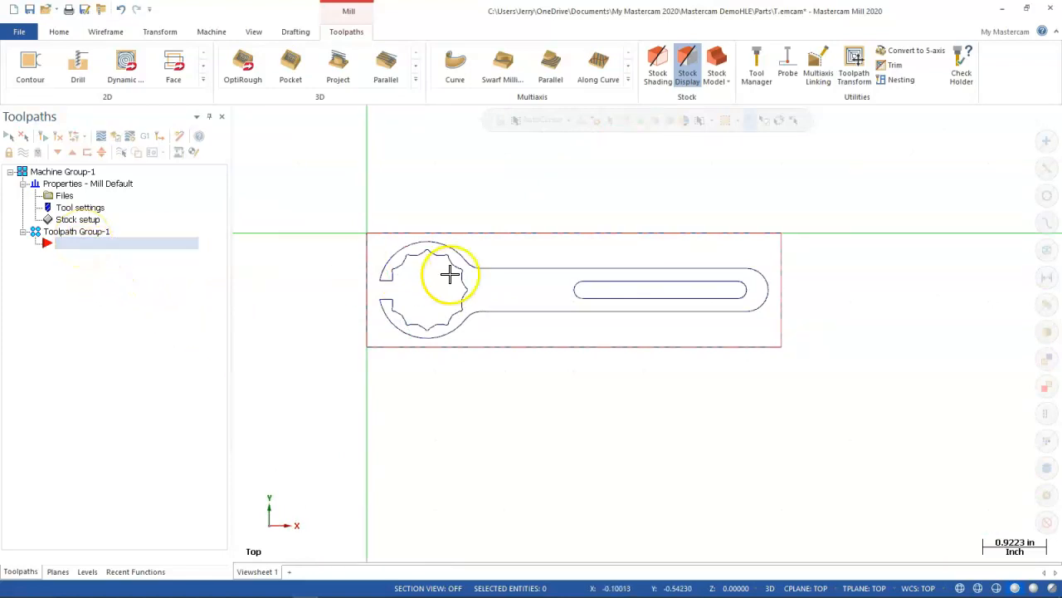
pyautogui.moveTo(392, 388); pyautogui.dragTo(323, 313, button='middle')
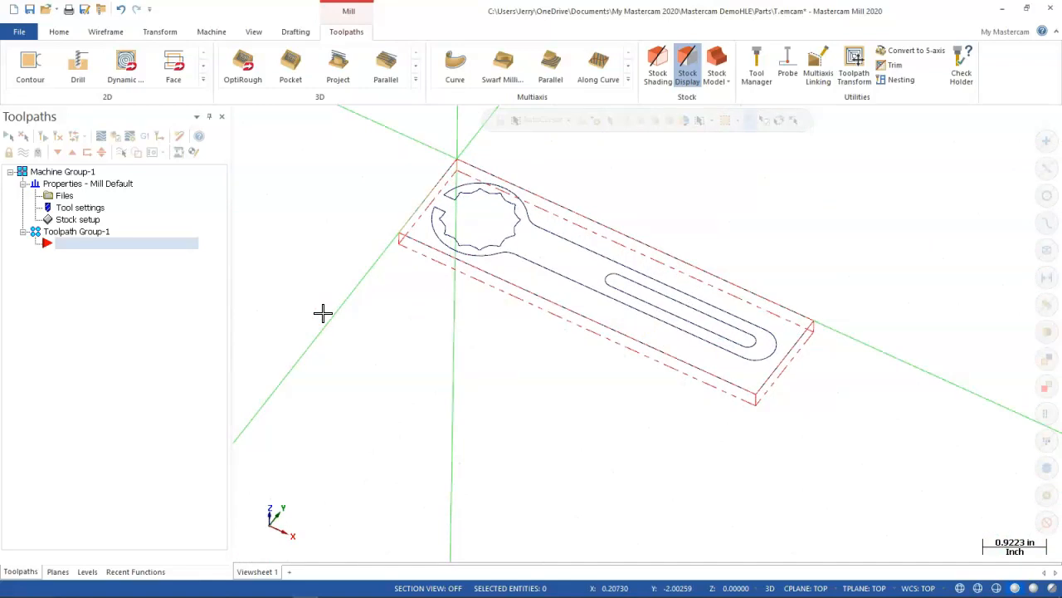
pyautogui.scroll(-1, 694, 284)
pyautogui.scroll(5, 688, 297)
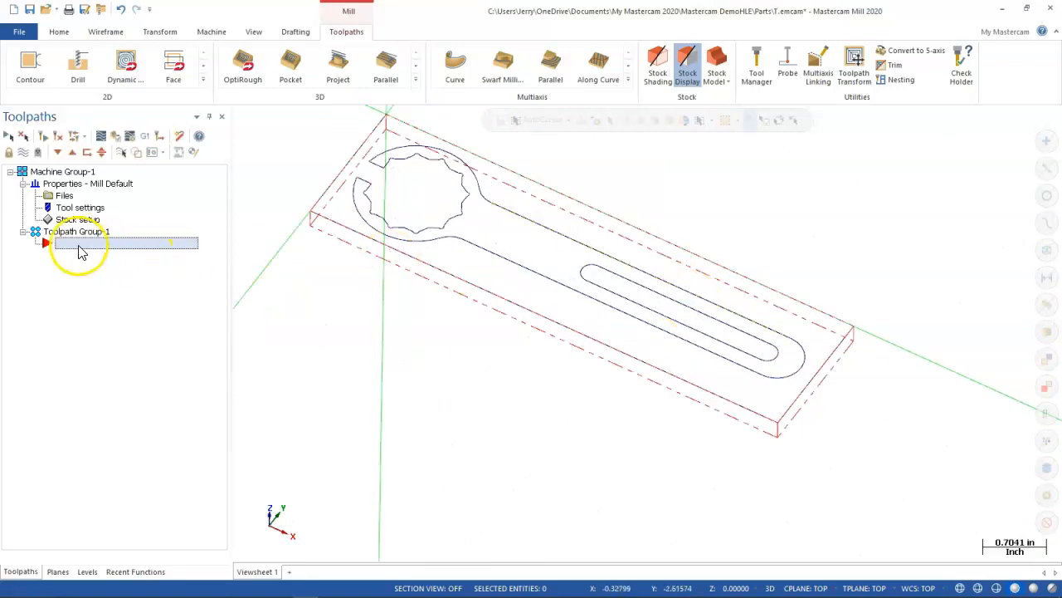
pyautogui.rightClick(79, 242)
pyautogui.moveTo(124, 226)
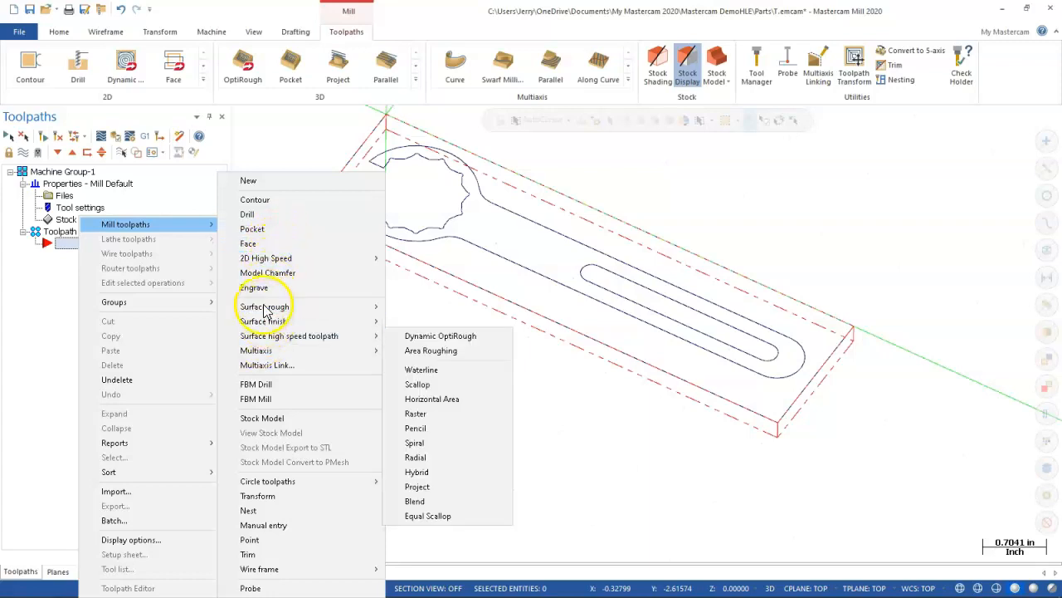
pyautogui.moveTo(258, 262)
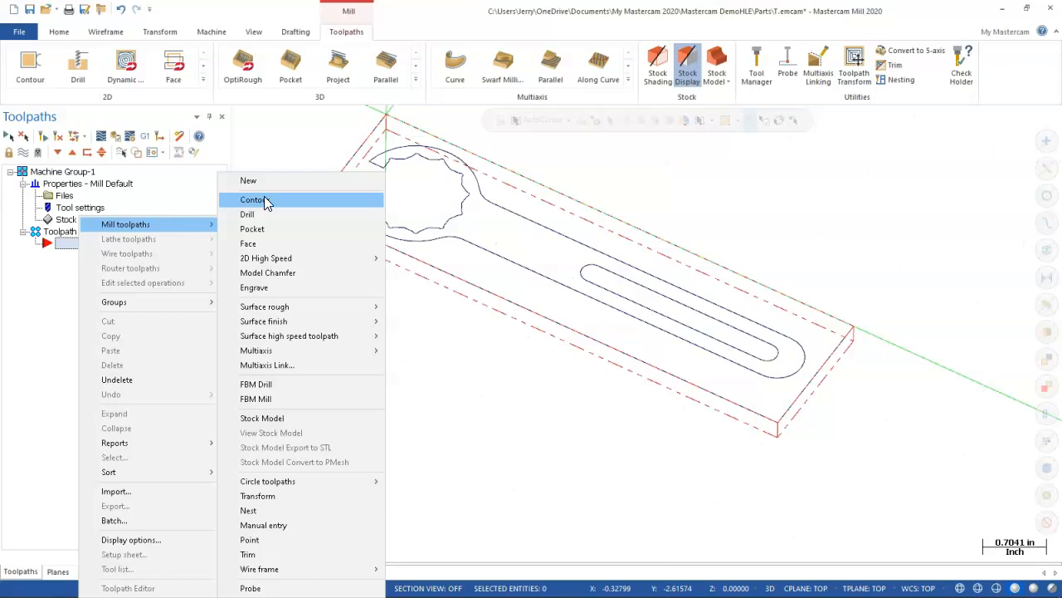
pyautogui.click(264, 200)
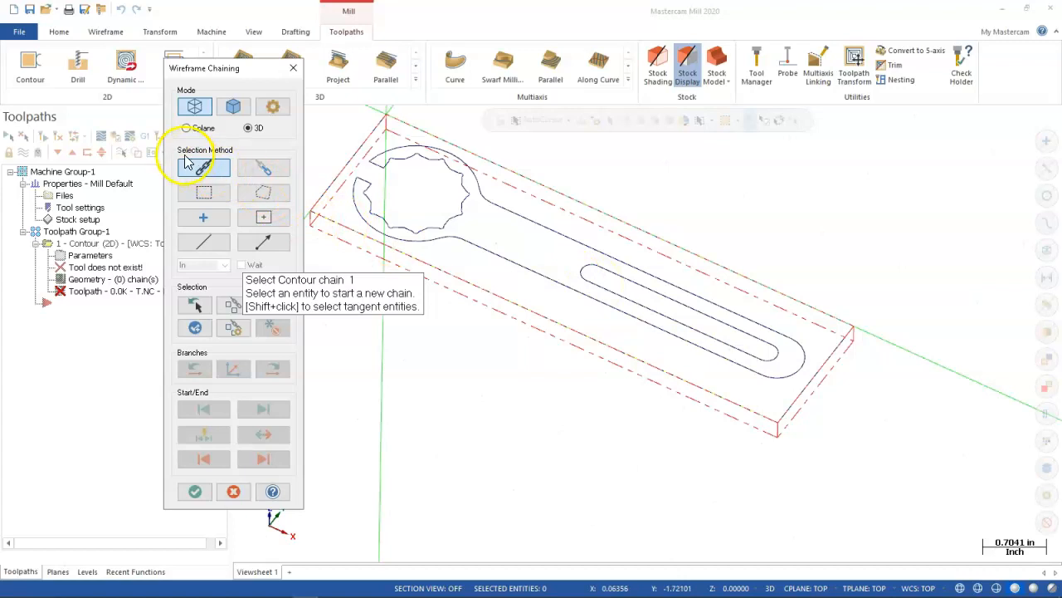
pyautogui.click(595, 286)
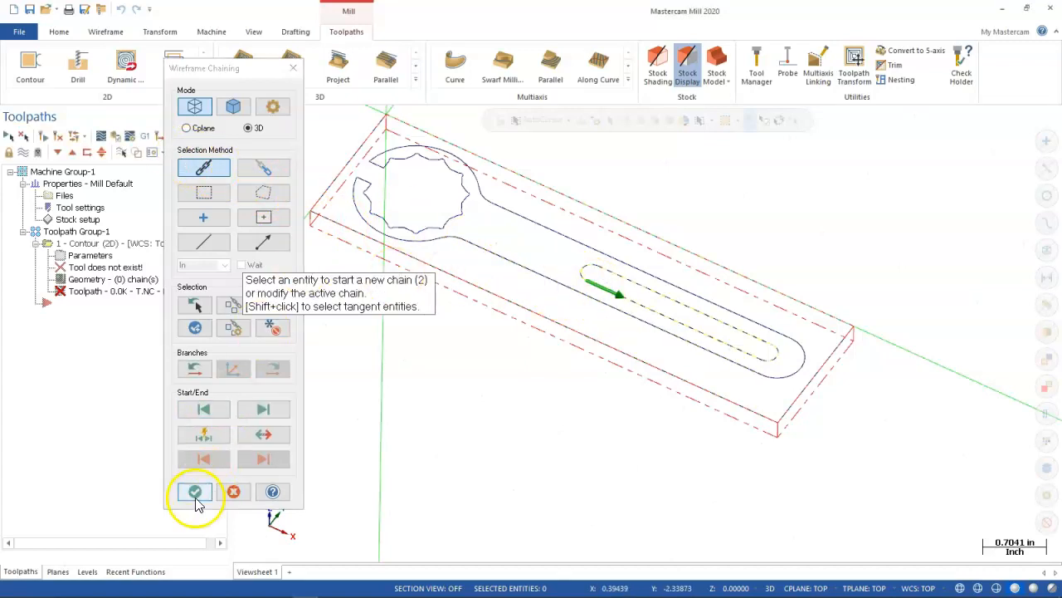
pyautogui.click(195, 492)
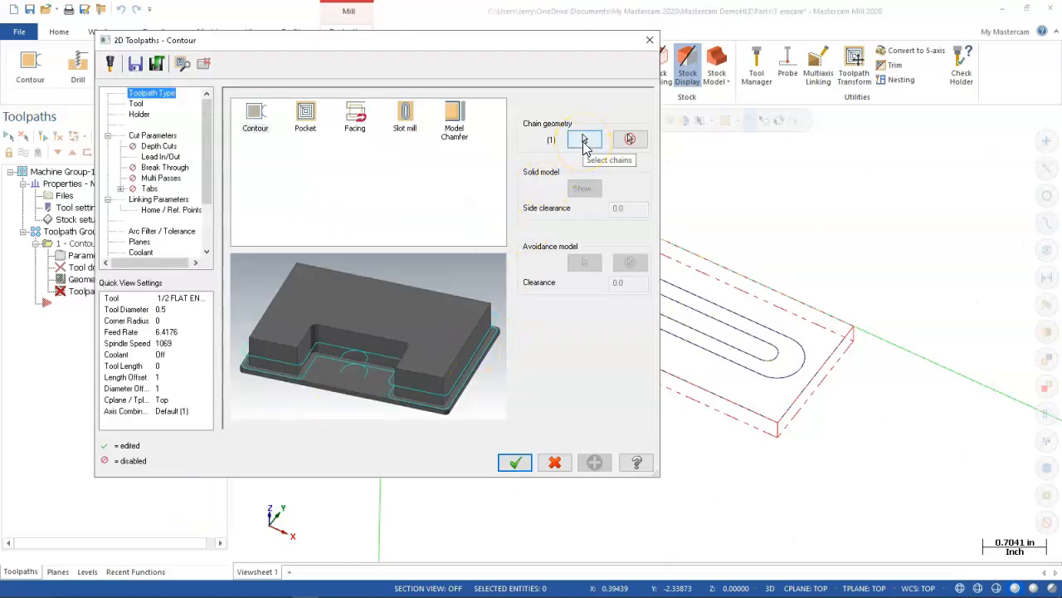
# Check the slot chain and change the toolpath type to Slot mill.
pyautogui.click(584, 140)
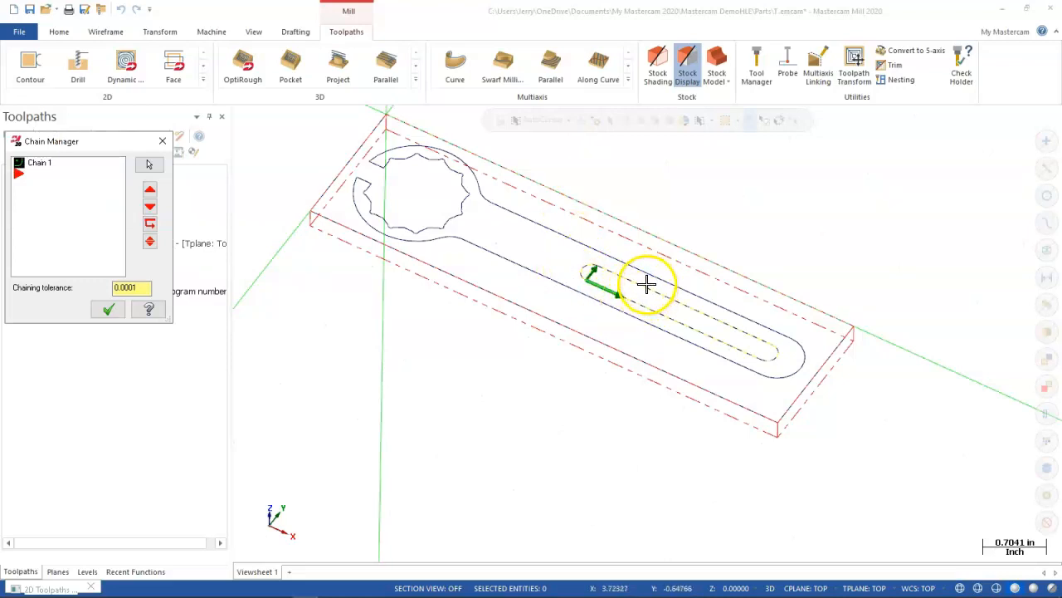
pyautogui.click(101, 313)
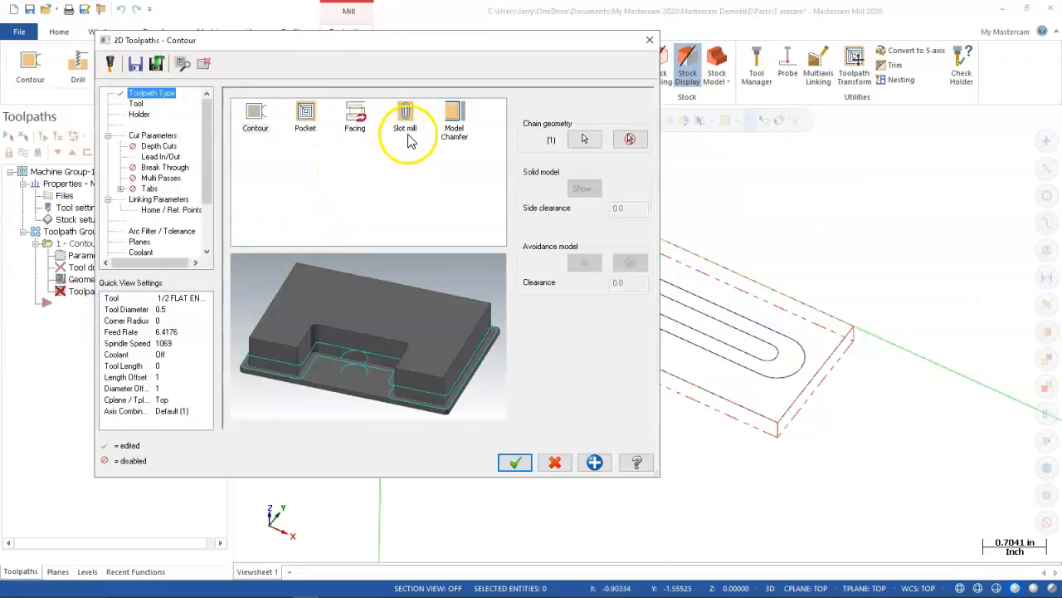
pyautogui.click(405, 118)
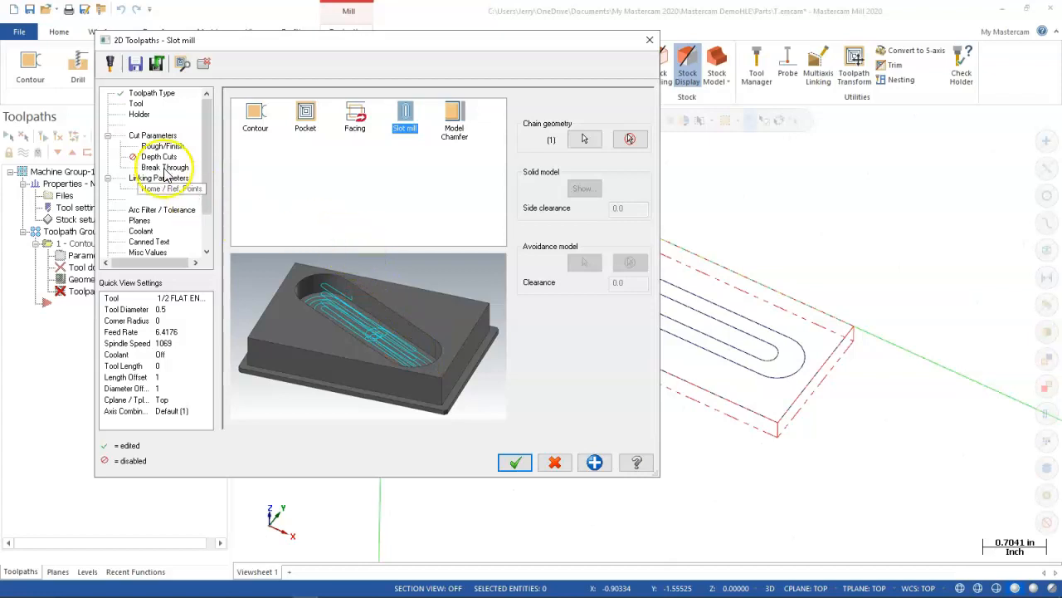
pyautogui.click(137, 103)
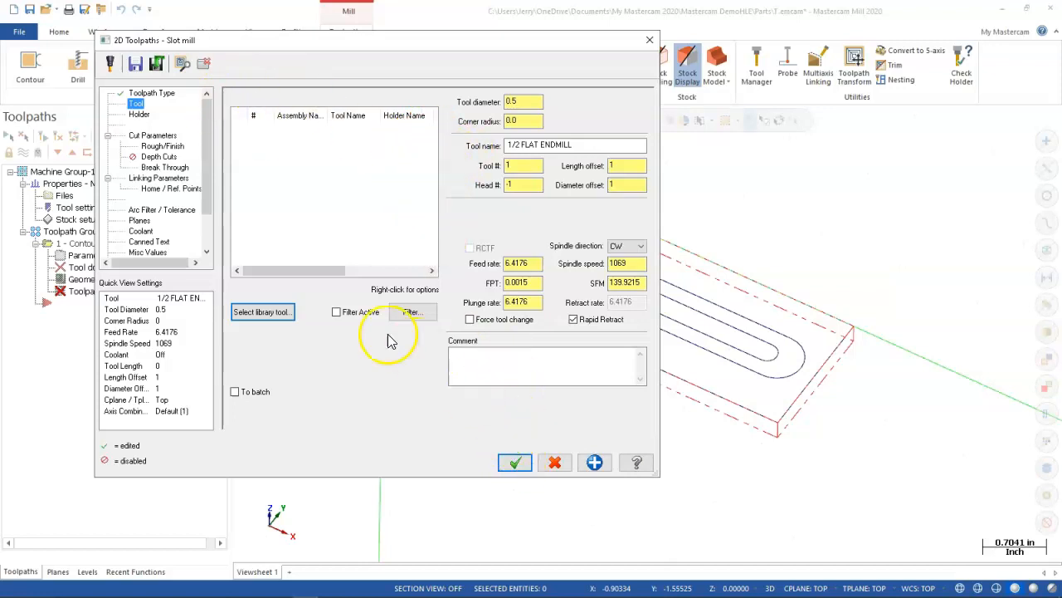
pyautogui.click(252, 313)
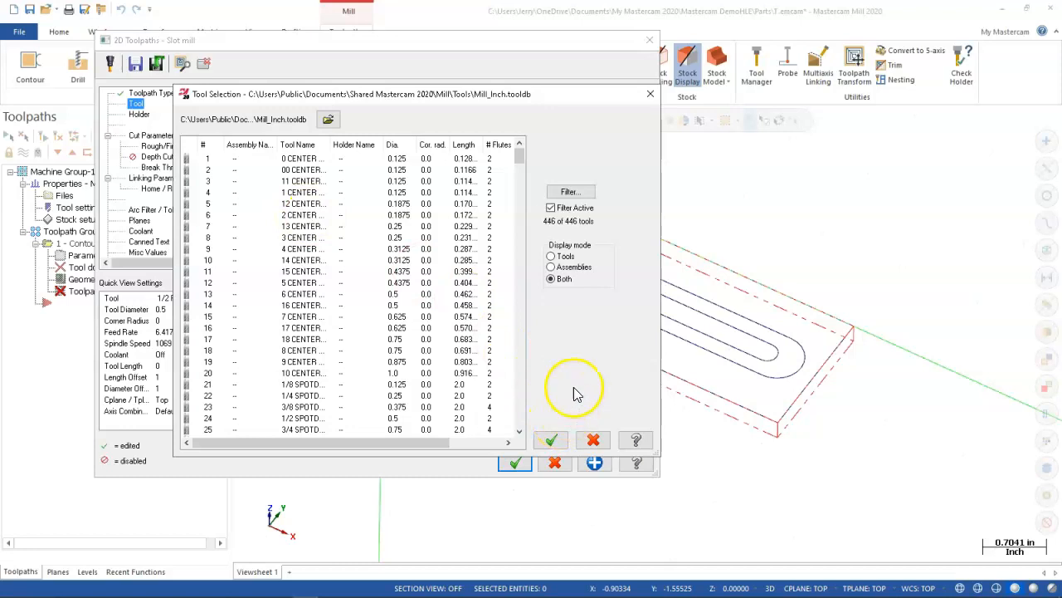
pyautogui.click(594, 441)
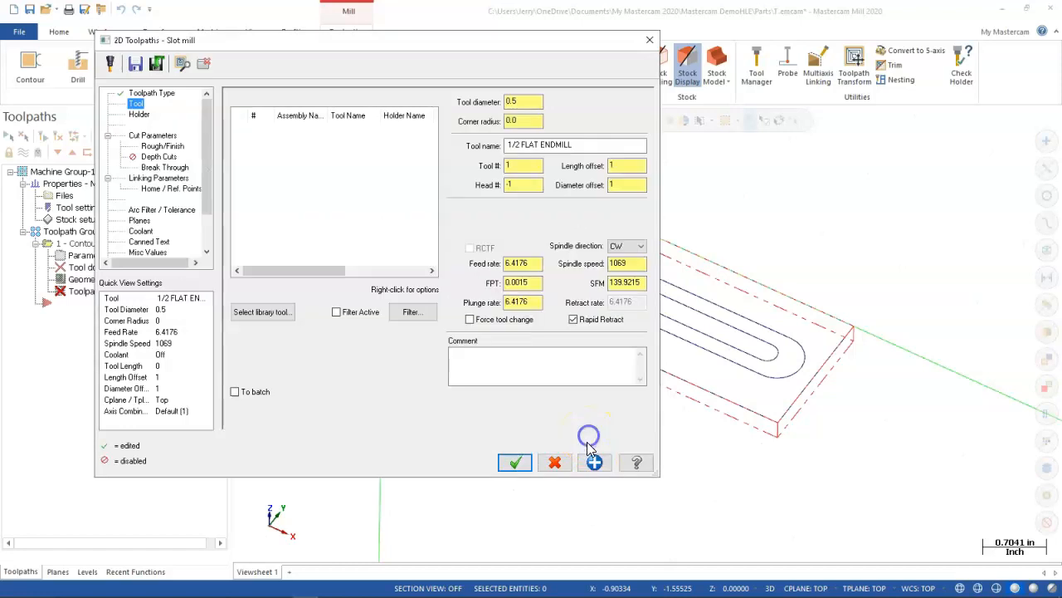
# Accept the slot mill parameters and keep the operation.
pyautogui.click(515, 462)
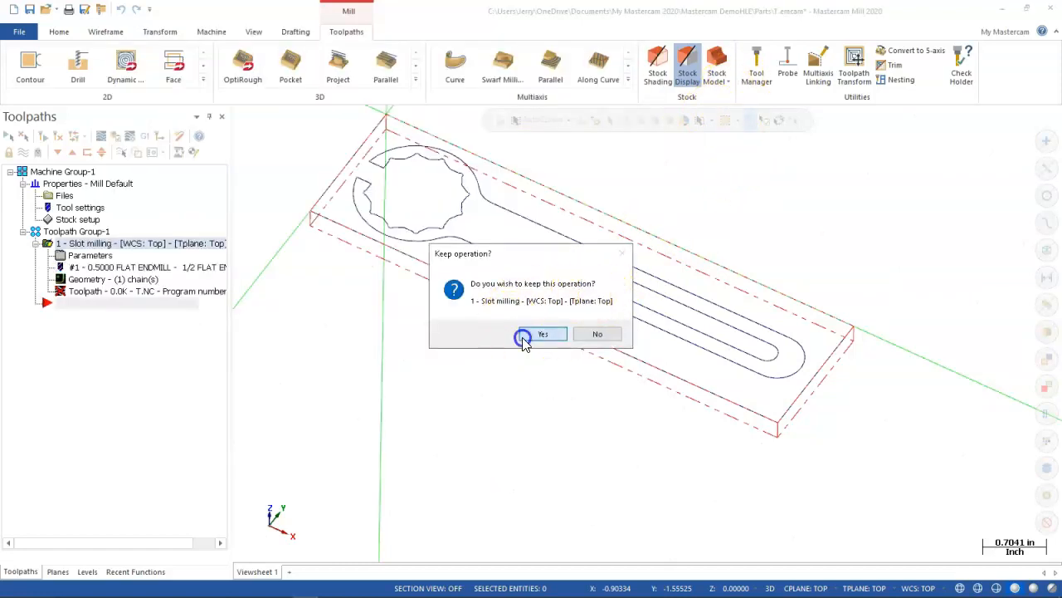
pyautogui.click(528, 333)
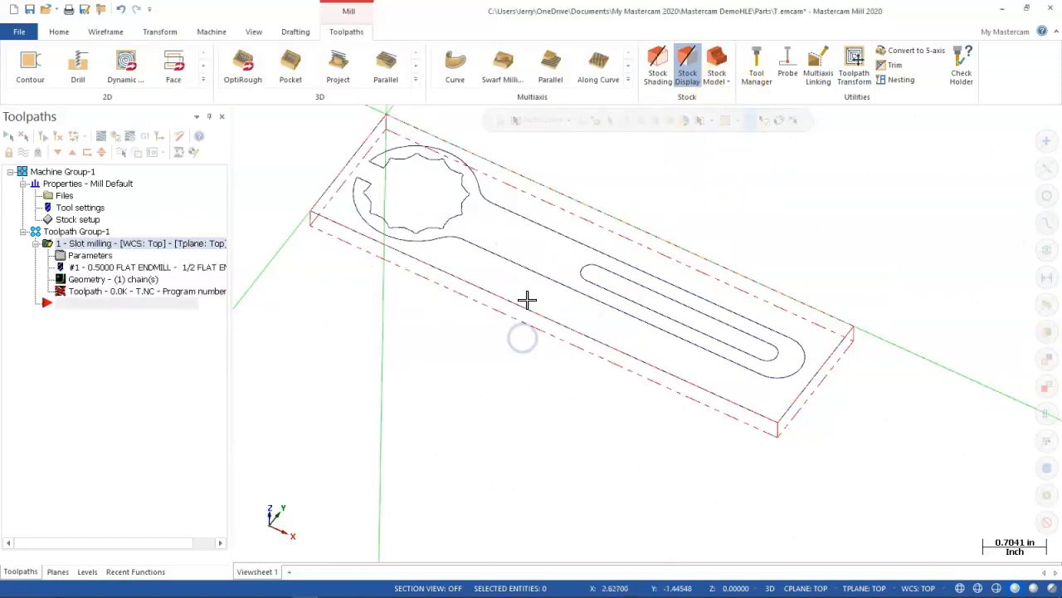
# Delete the 1/2 flat endmill from the part's tool list for Machine Group-1 in the Tool Manager.
pyautogui.click(754, 68)
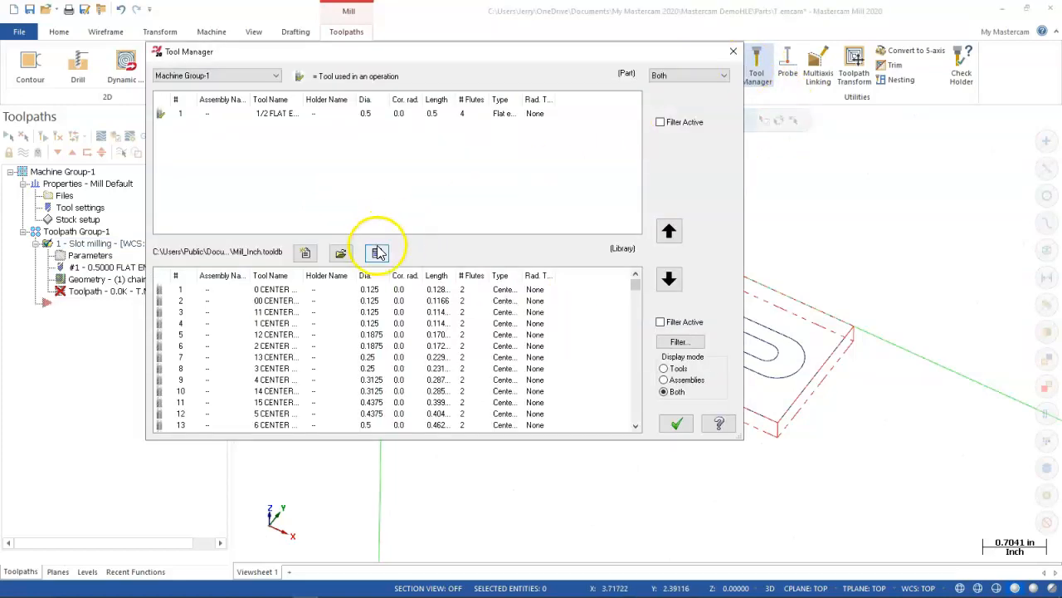
pyautogui.rightClick(276, 118)
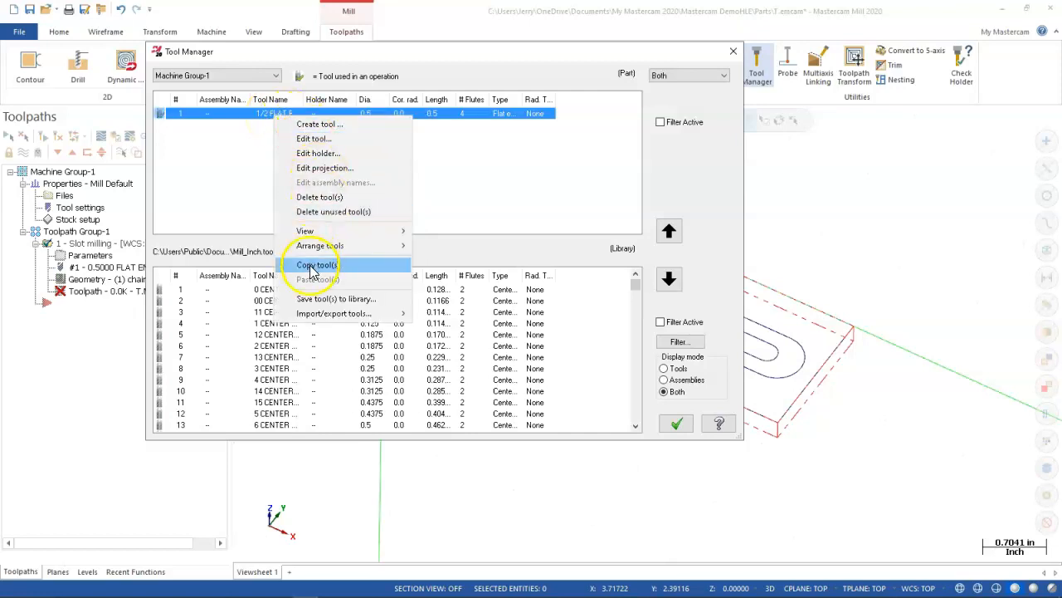
pyautogui.click(321, 199)
pyautogui.click(177, 299)
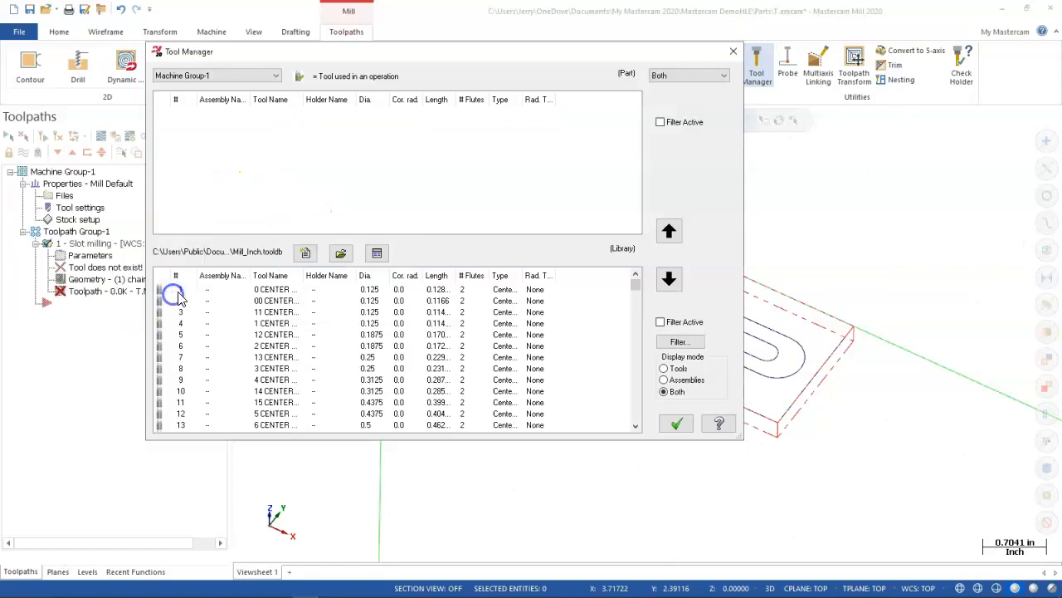
# Load the MillTools TM Al.tooldb library from Documents > My Mastercam 2020 into the Tool Manager.
pyautogui.click(339, 254)
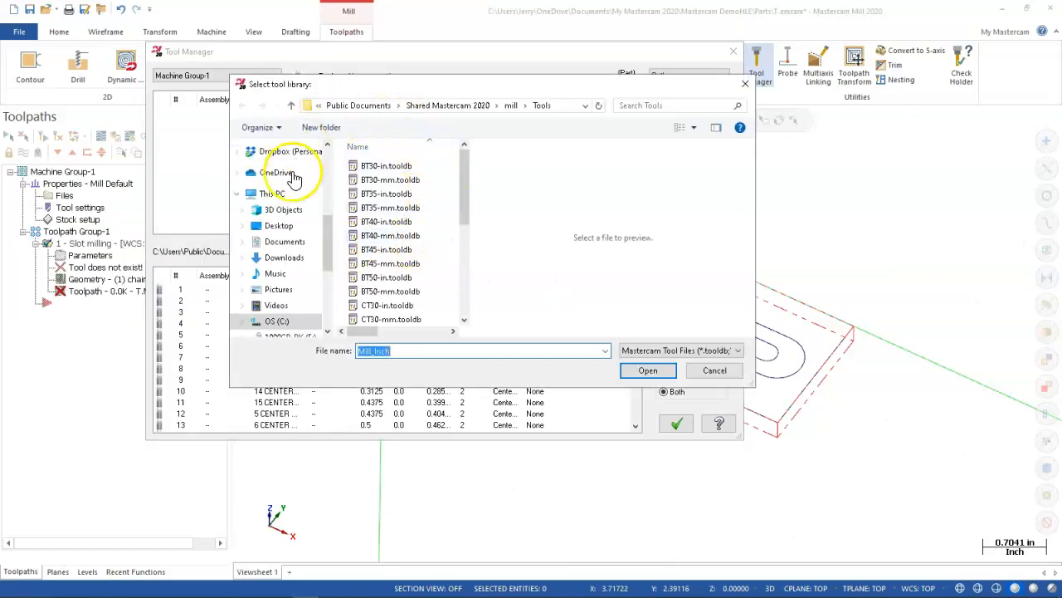
pyautogui.click(282, 242)
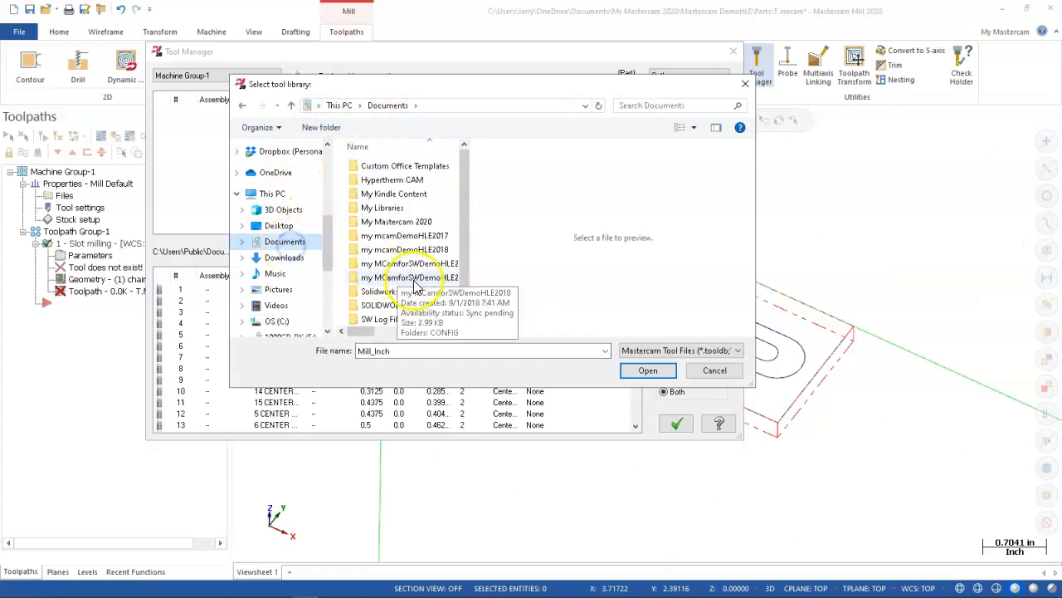
pyautogui.doubleClick(392, 221)
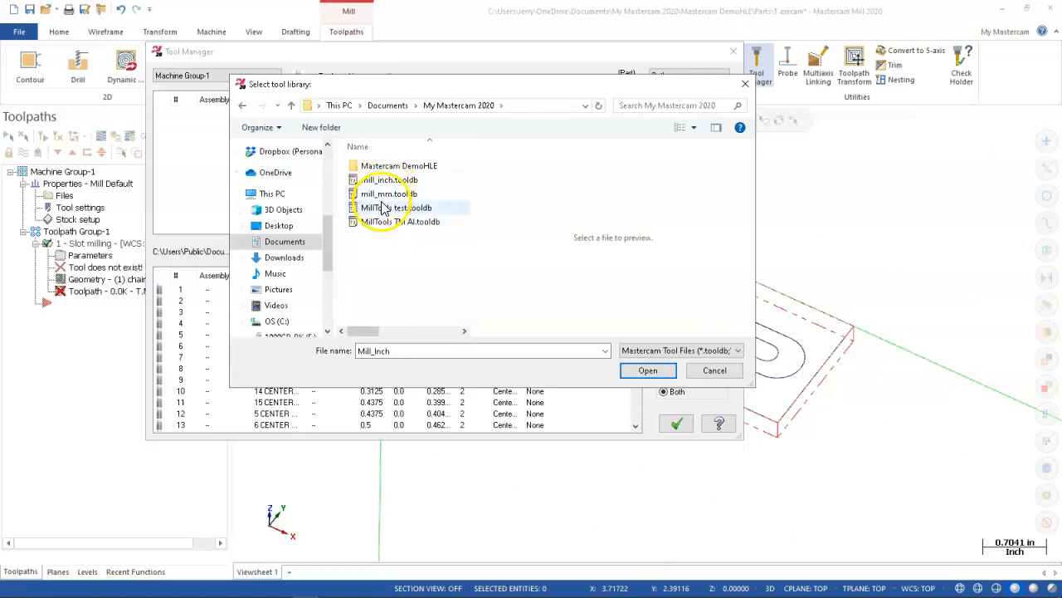
pyautogui.click(382, 222)
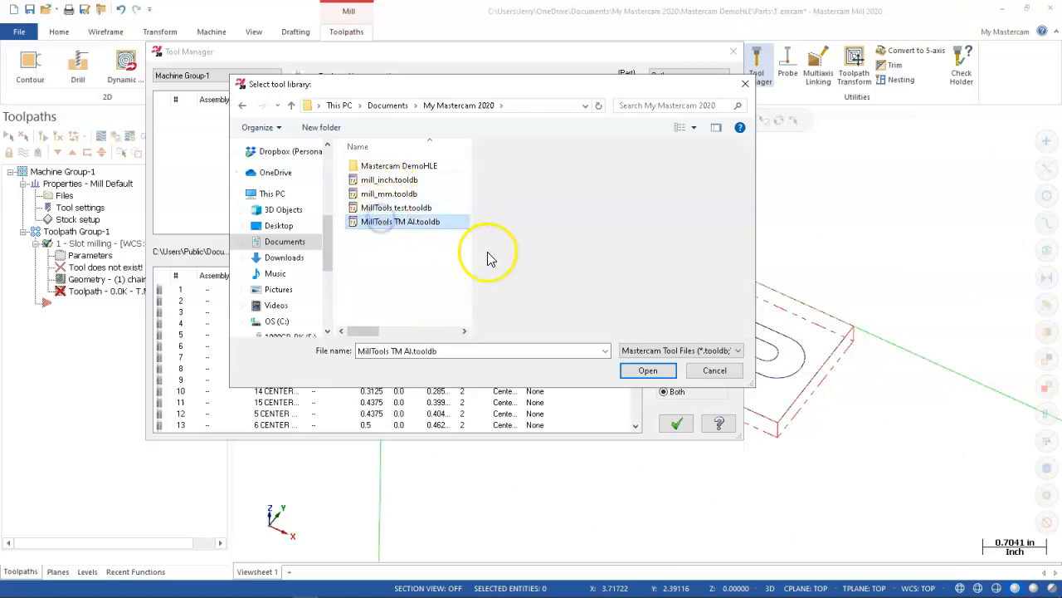
pyautogui.click(646, 370)
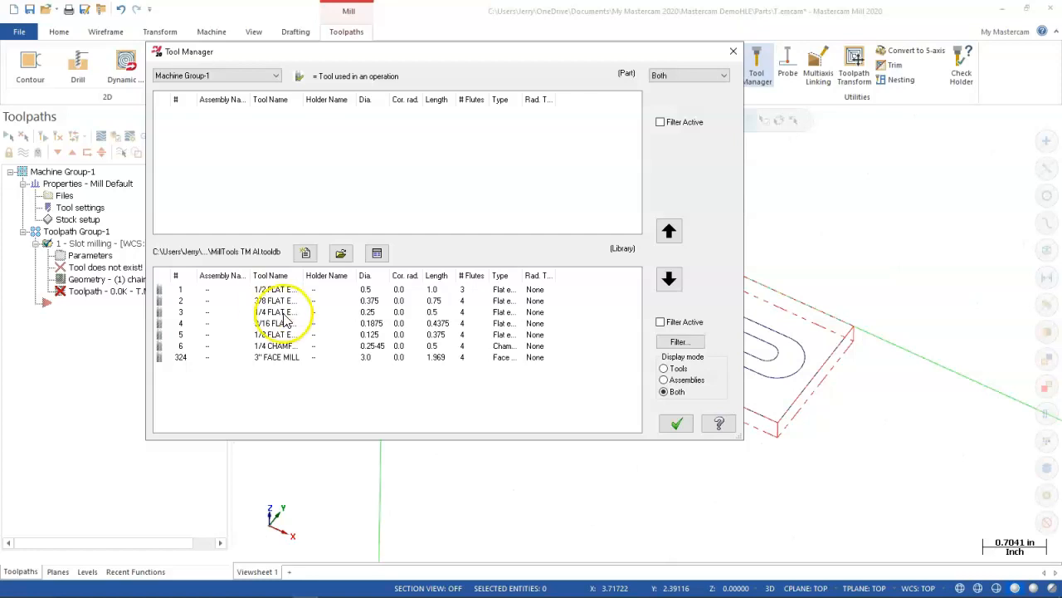
# Change the tool number of the 3" face mill in the MillTools TM Al library to 7.
pyautogui.rightClick(266, 358)
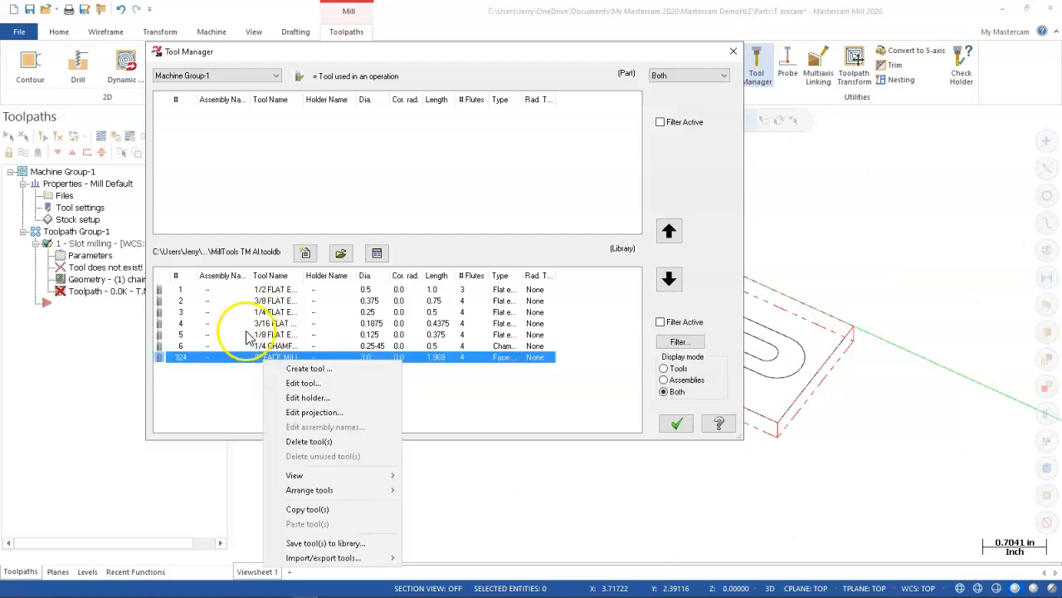
pyautogui.click(313, 384)
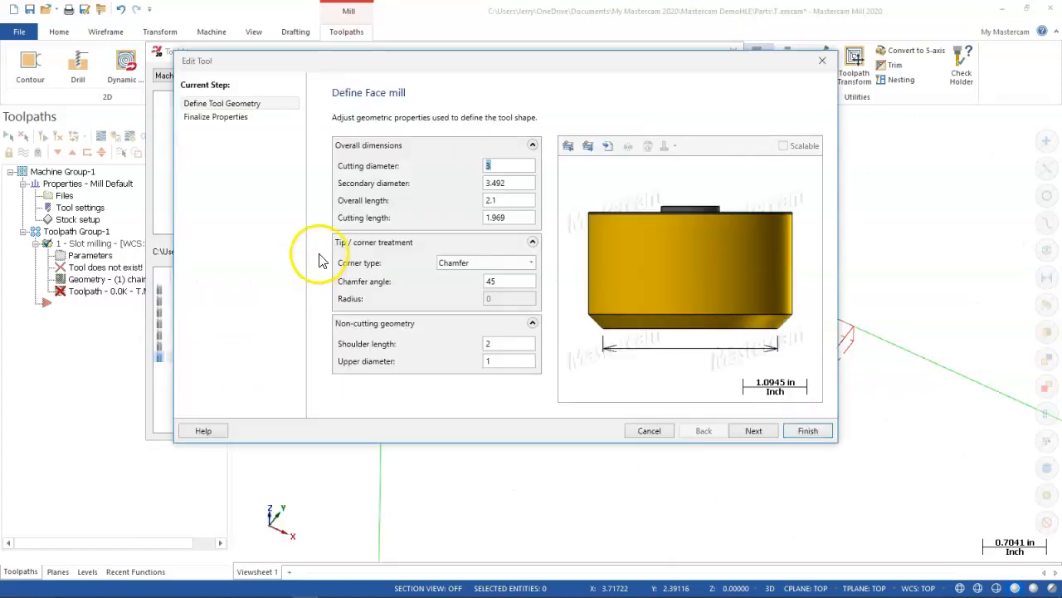
pyautogui.click(231, 117)
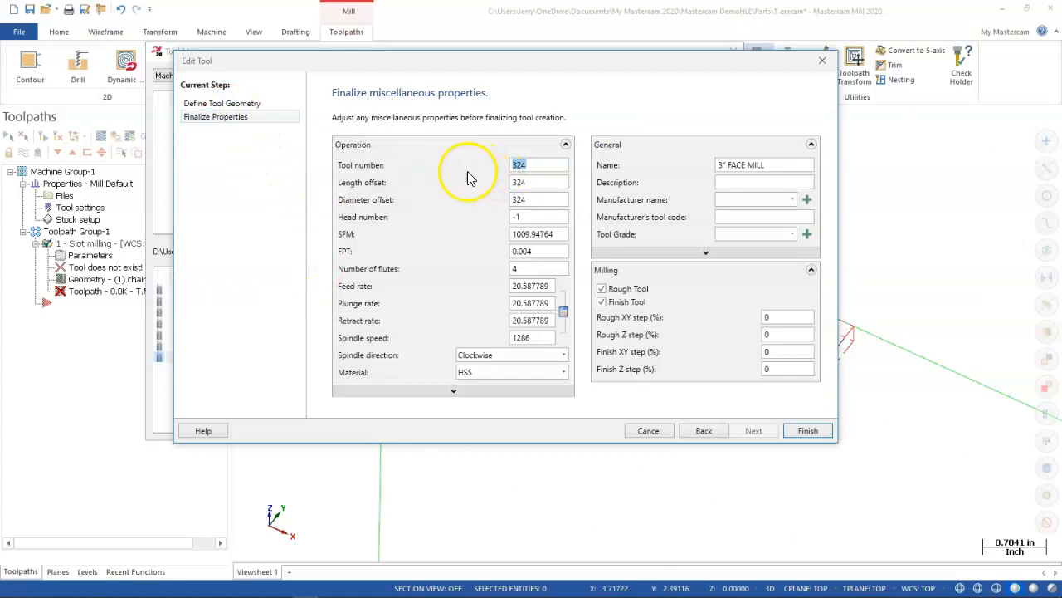
pyautogui.write('7')
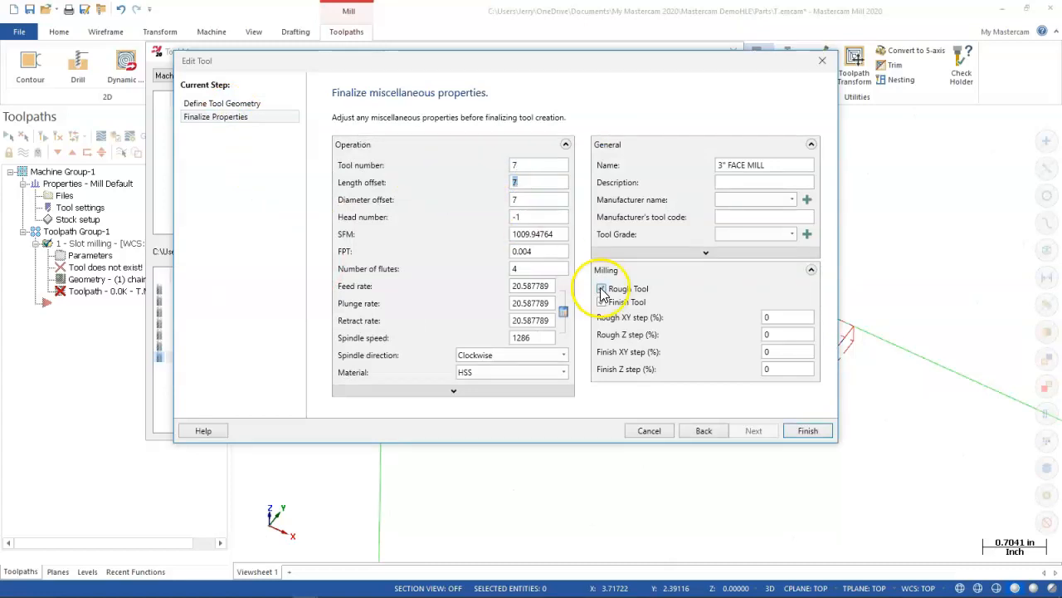
pyautogui.click(806, 429)
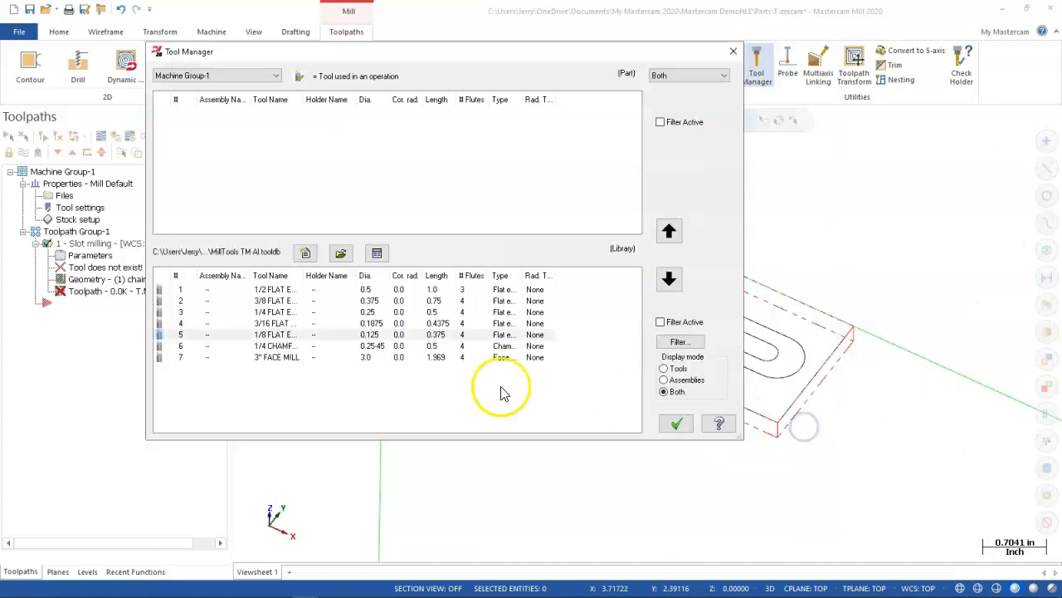
# Copy all the tools of the MillTools TM Al library into the part's tool list for Machine Group-1.
pyautogui.click(339, 358)
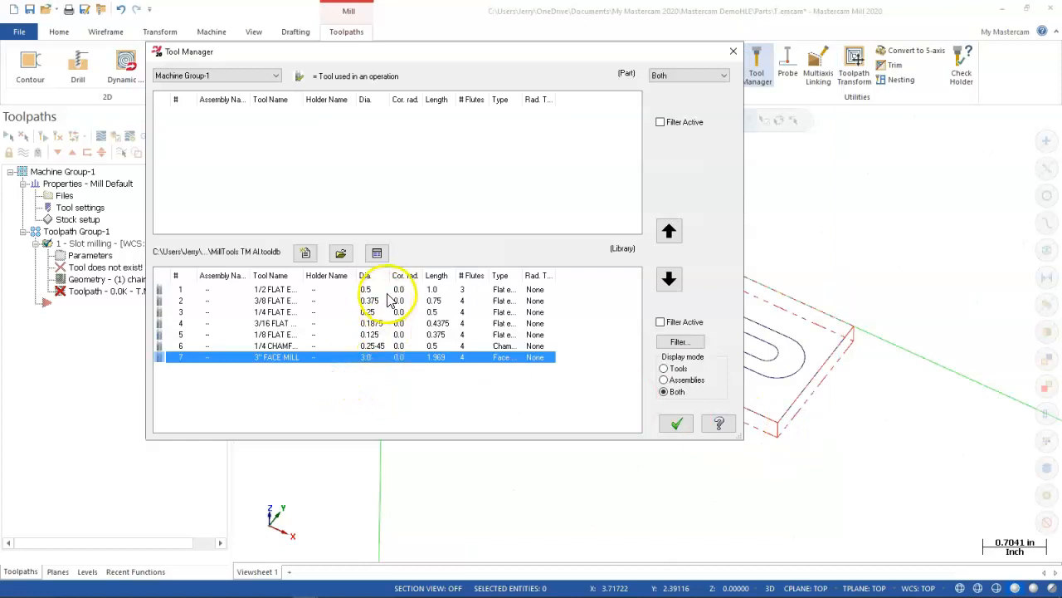
pyautogui.hotkey('ctrl', 'a')
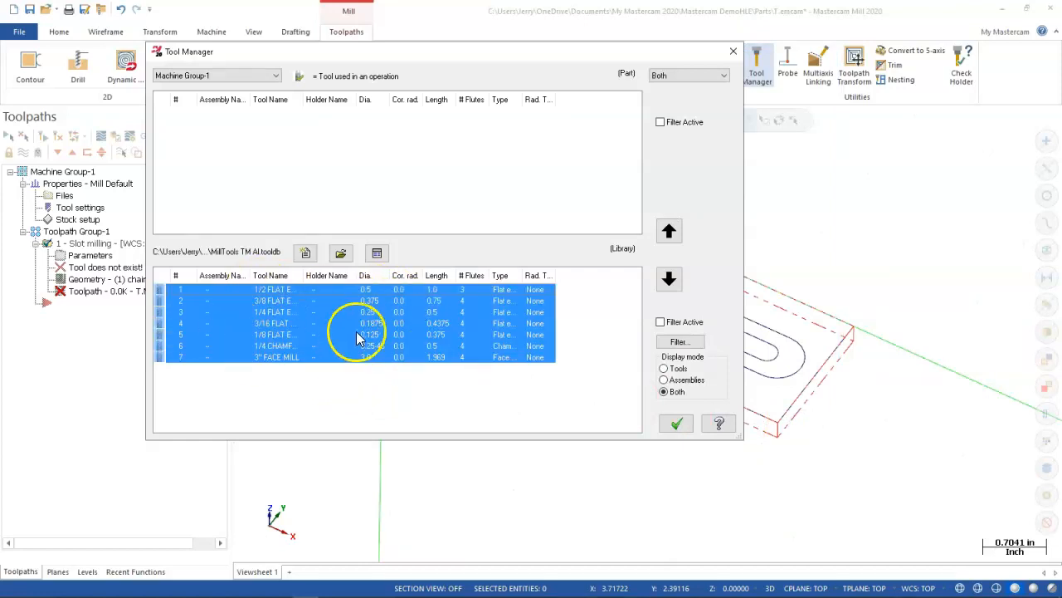
pyautogui.click(669, 230)
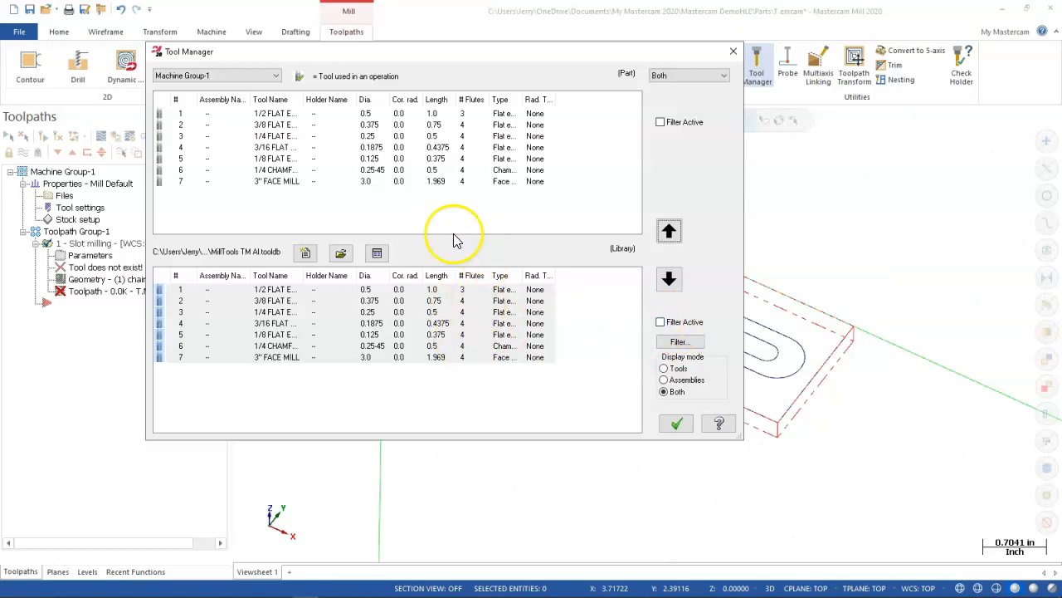
# Load the mill_inch.tooldb library into the Tool Manager, saving the changes to the current library.
pyautogui.click(342, 254)
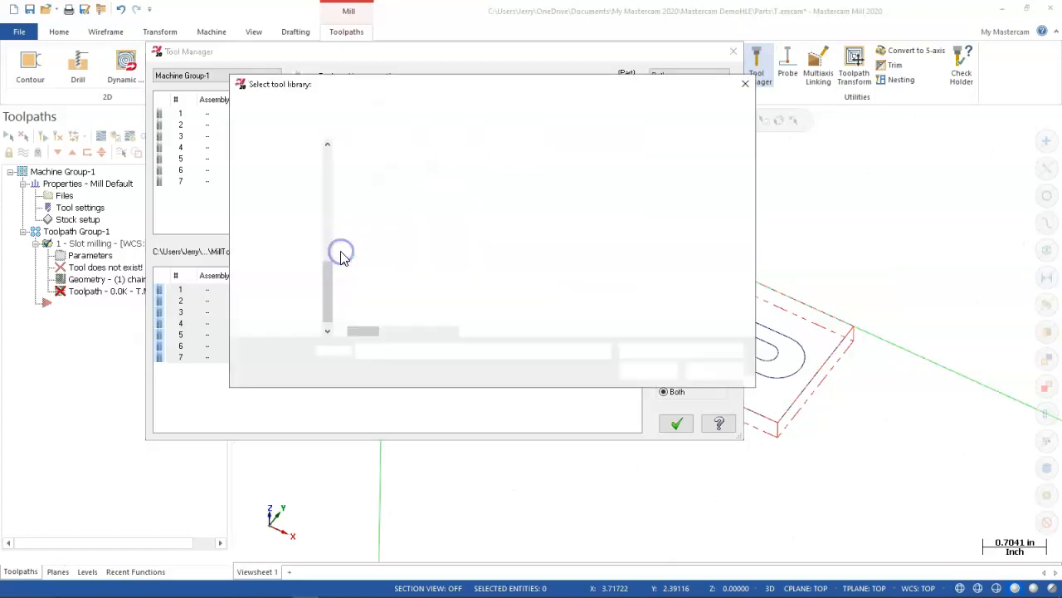
pyautogui.click(403, 180)
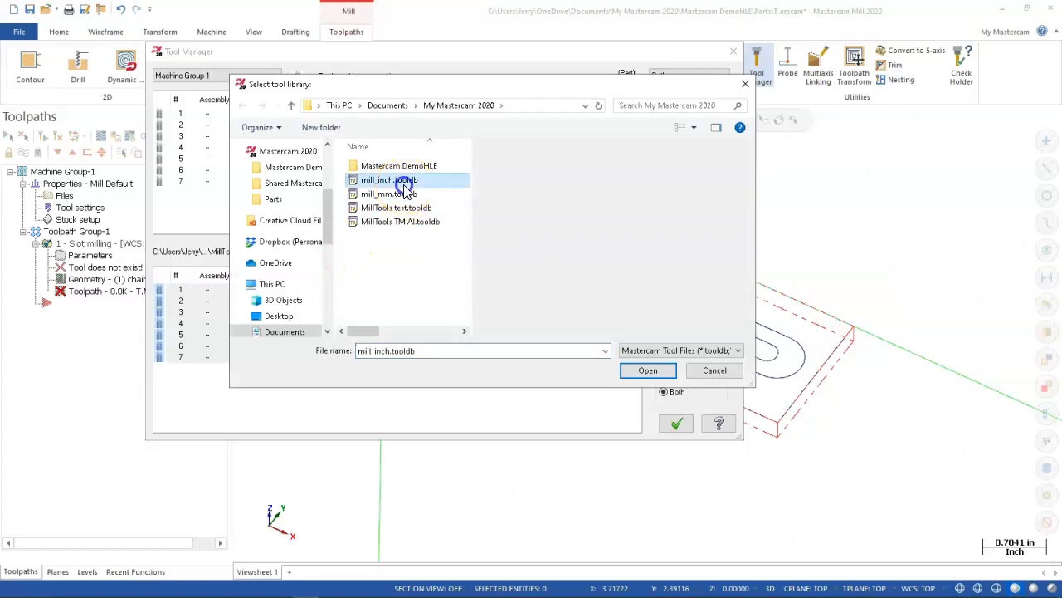
pyautogui.click(647, 370)
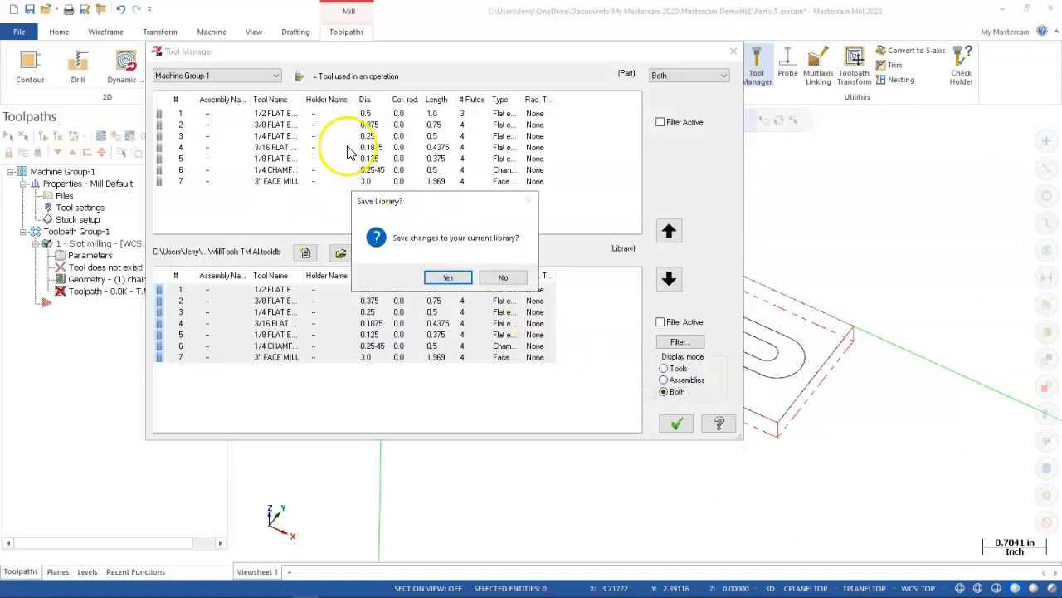
pyautogui.click(442, 279)
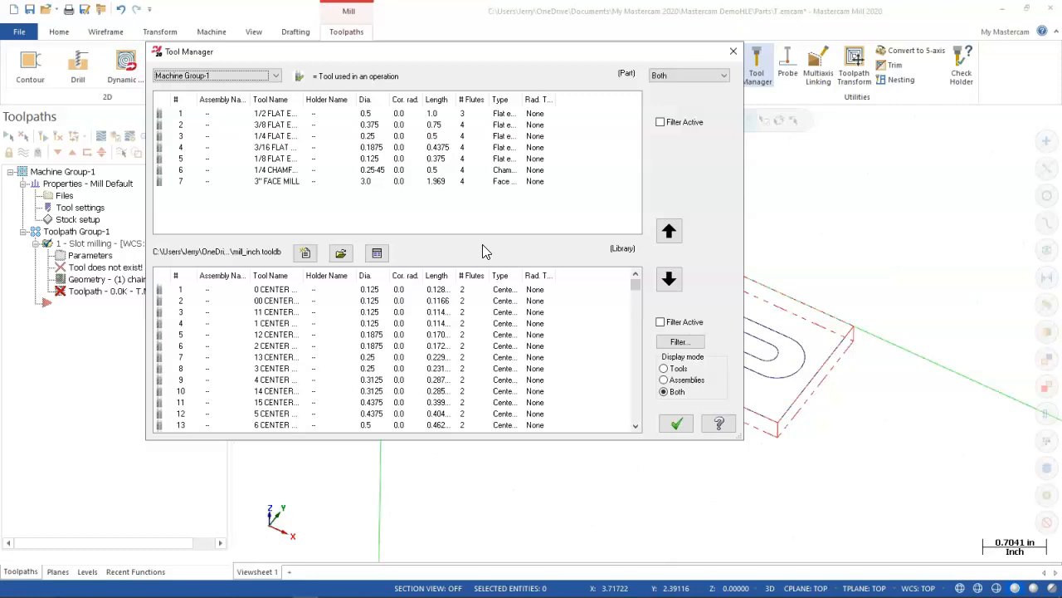
# Filter the mill_inch library to flat endmills only, activate the filter and accept the Tool Manager.
pyautogui.click(665, 341)
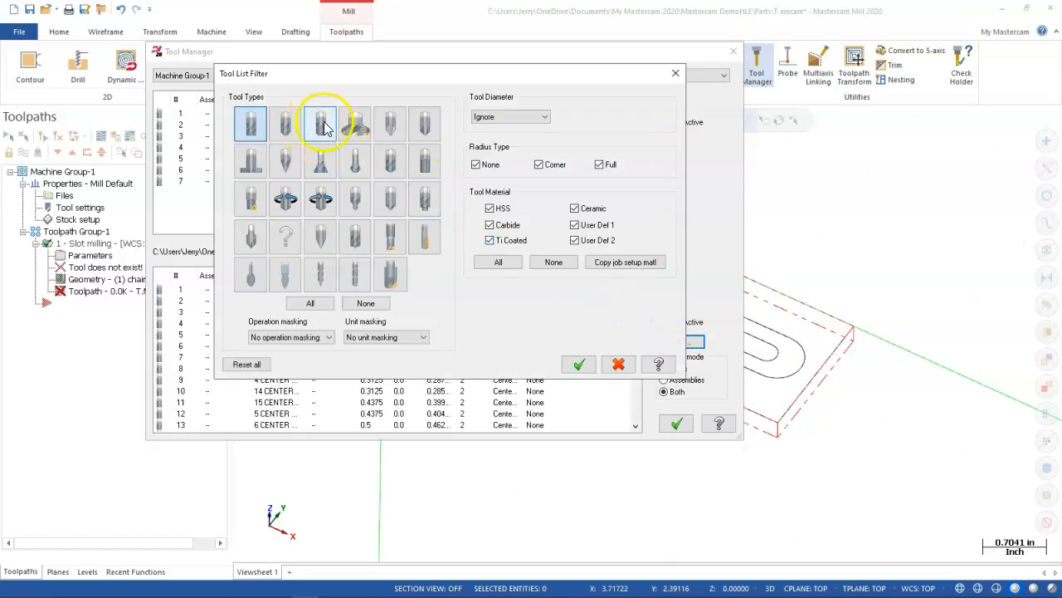
pyautogui.click(376, 309)
pyautogui.click(251, 124)
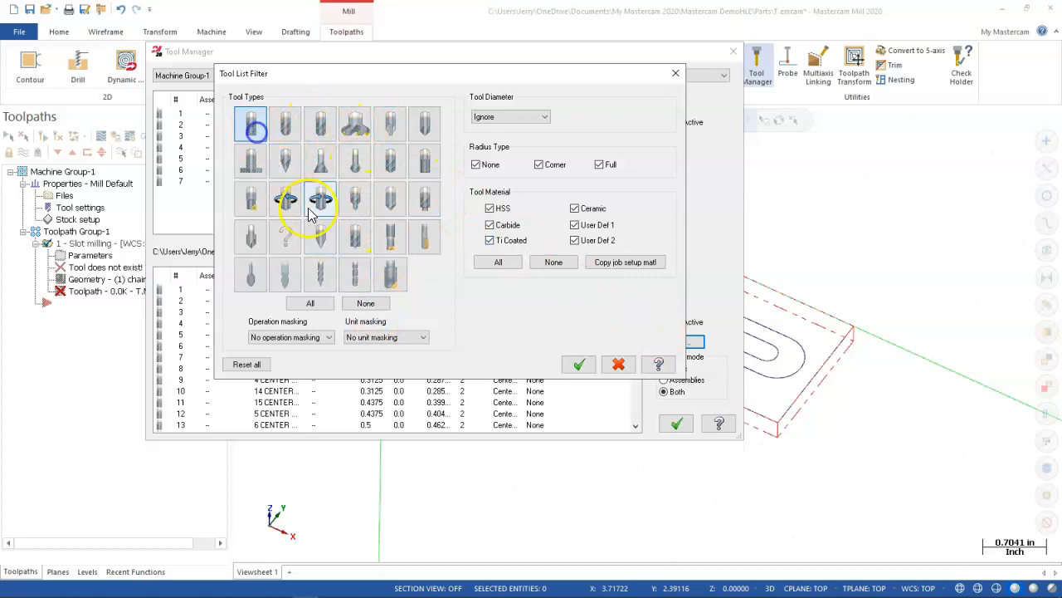
pyautogui.click(578, 363)
pyautogui.click(661, 322)
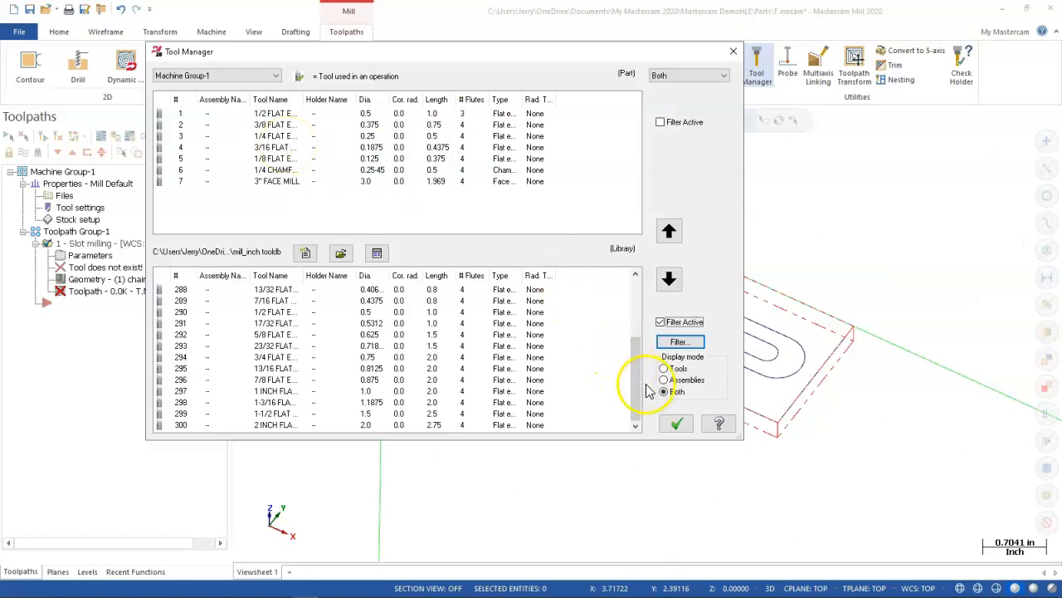
pyautogui.click(677, 423)
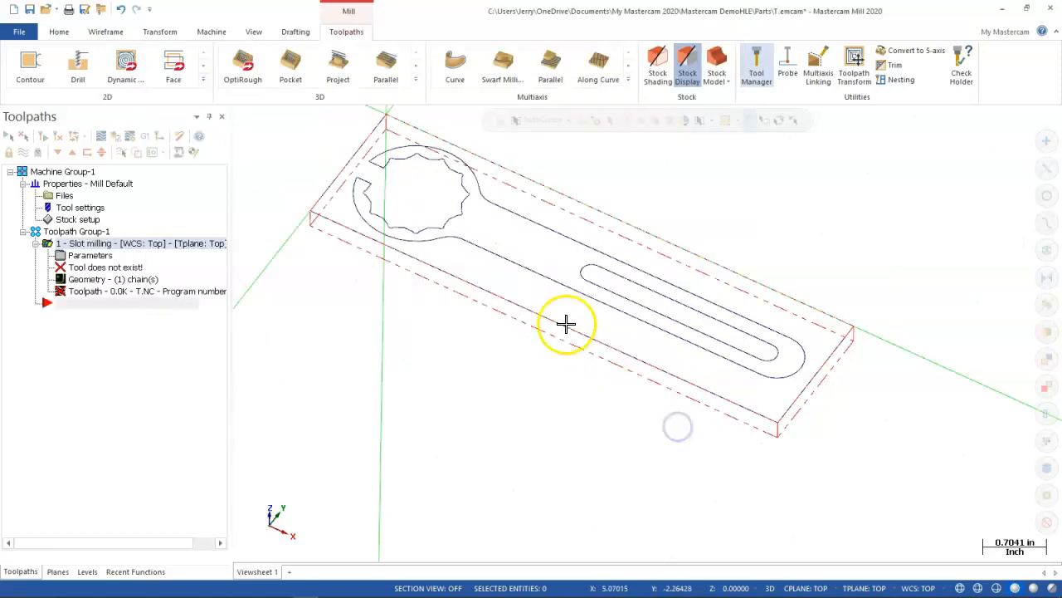
# Assign the 3/16 flat endmill to the slot milling operation and set its SFM to 400.
pyautogui.click(81, 258)
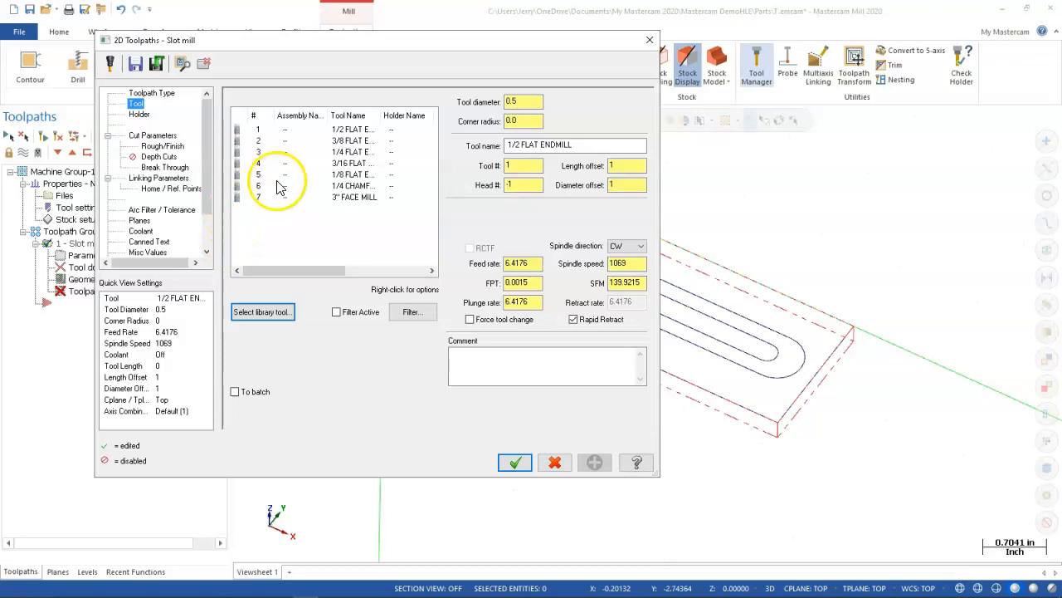
pyautogui.click(338, 163)
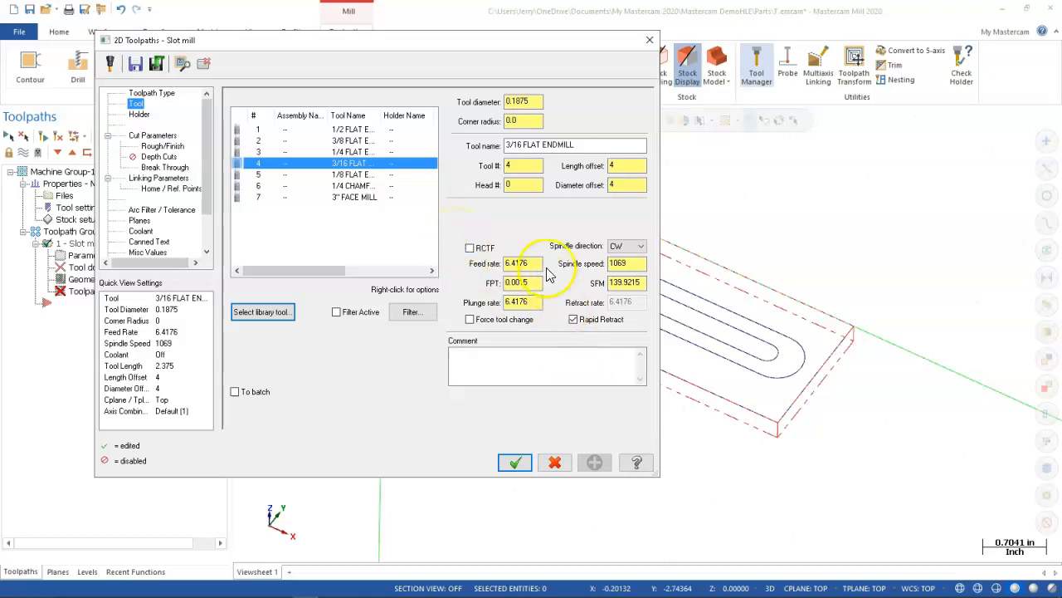
pyautogui.click(639, 282)
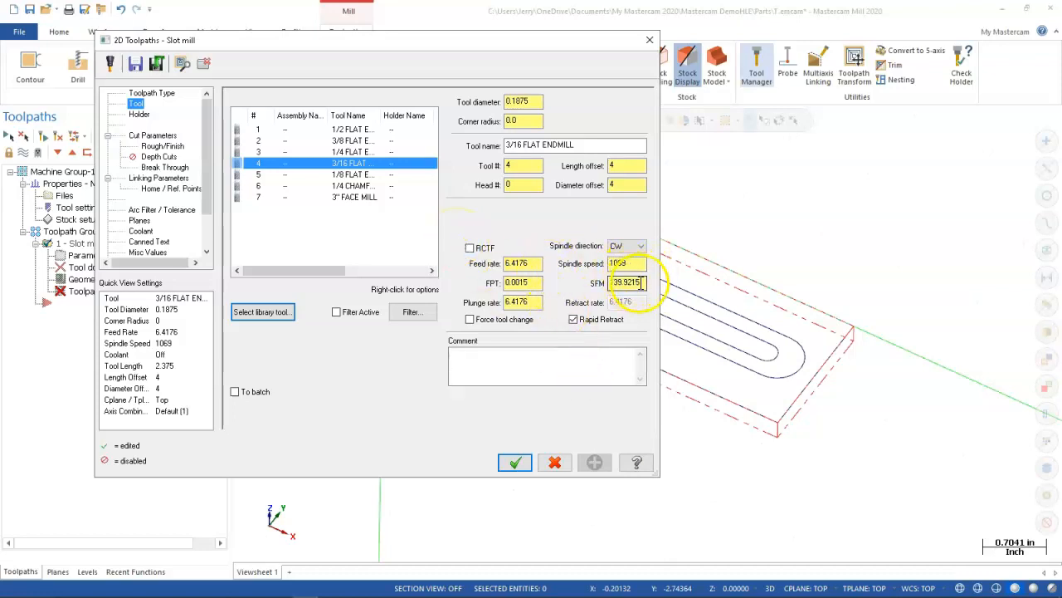
pyautogui.doubleClick(640, 282)
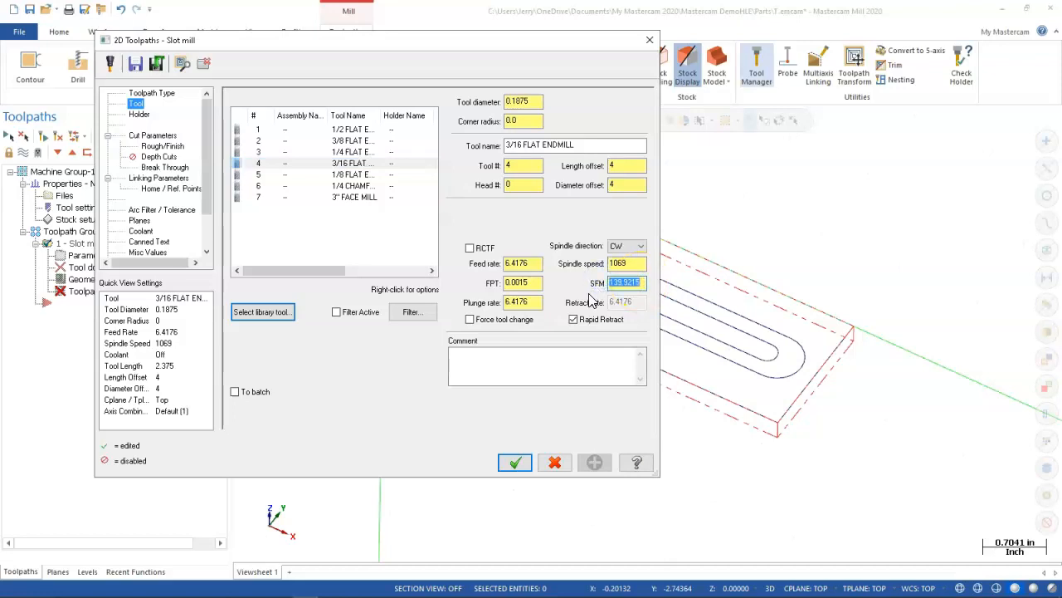
pyautogui.write('400')
pyautogui.press('Tab')
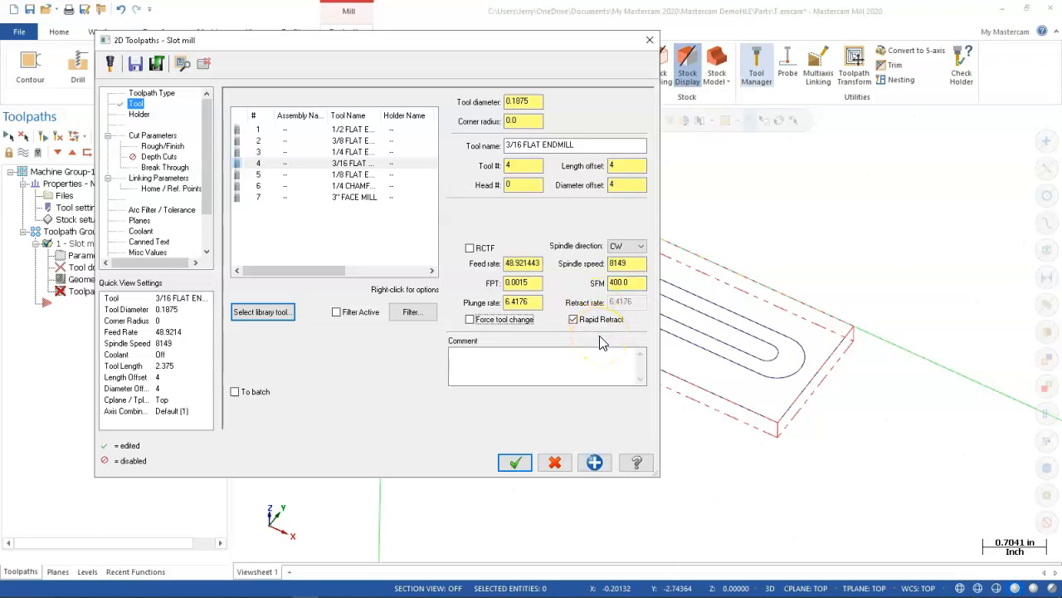
# Set the slot mill tool's SFM to 300.
pyautogui.click(631, 282)
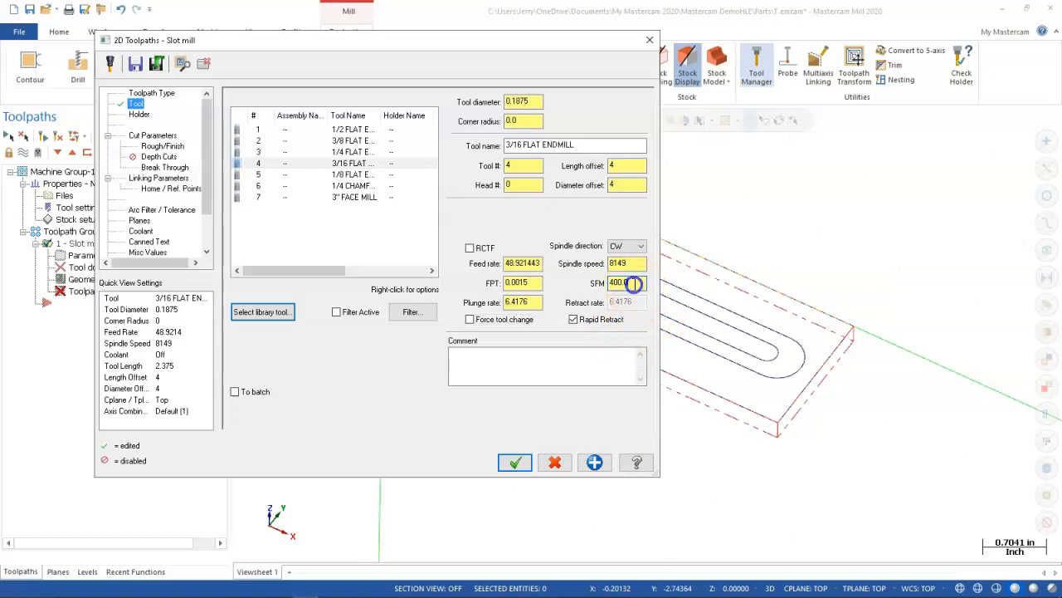
pyautogui.doubleClick(631, 282)
pyautogui.write('300')
pyautogui.press('Tab')
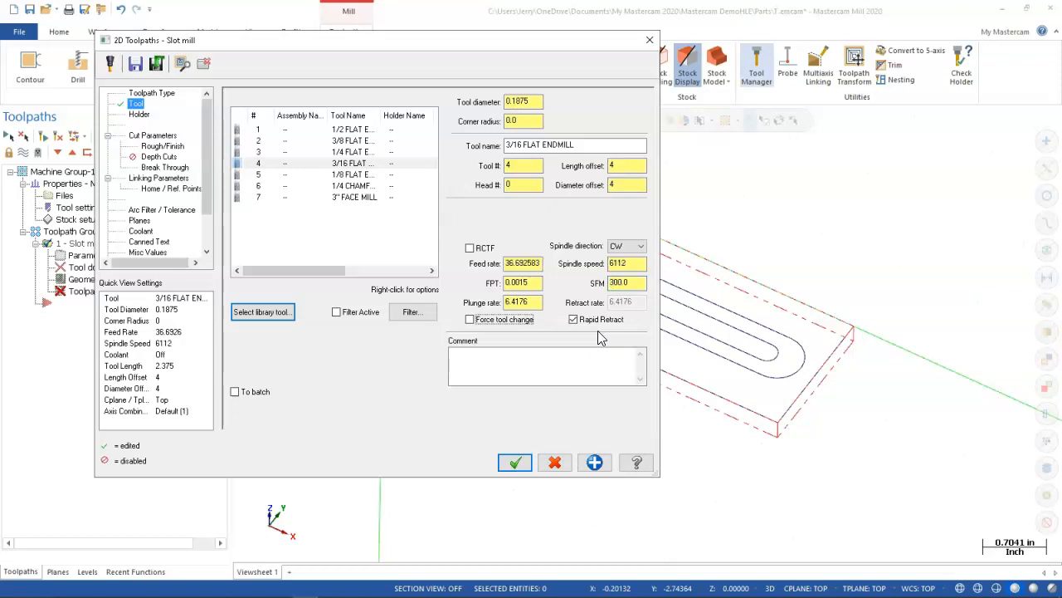
pyautogui.click(631, 284)
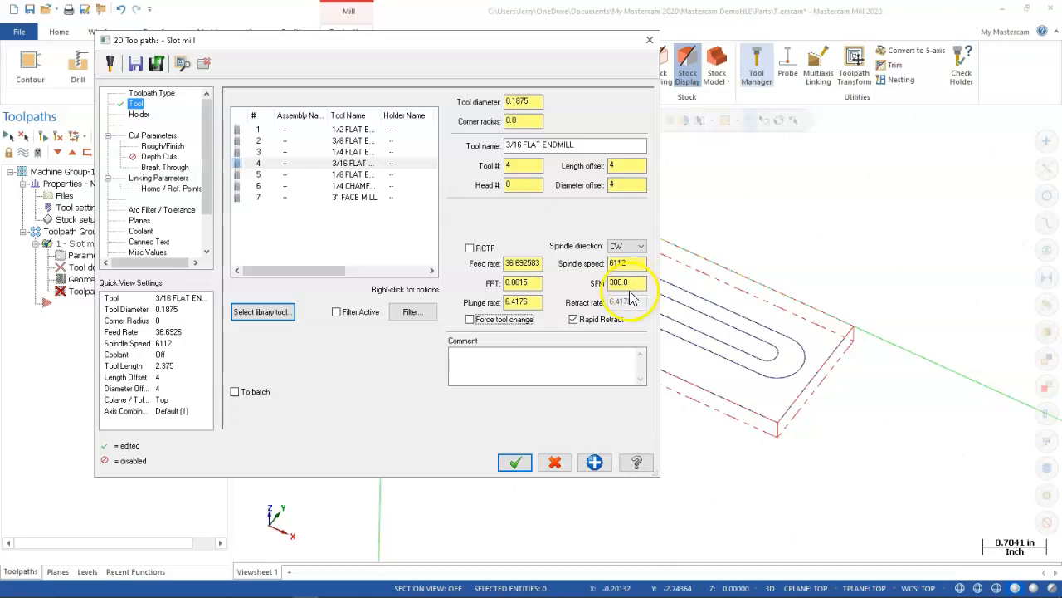
# Set the 3/16 flat endmill's feed per tooth (FPT) to 0.0005.
pyautogui.click(529, 283)
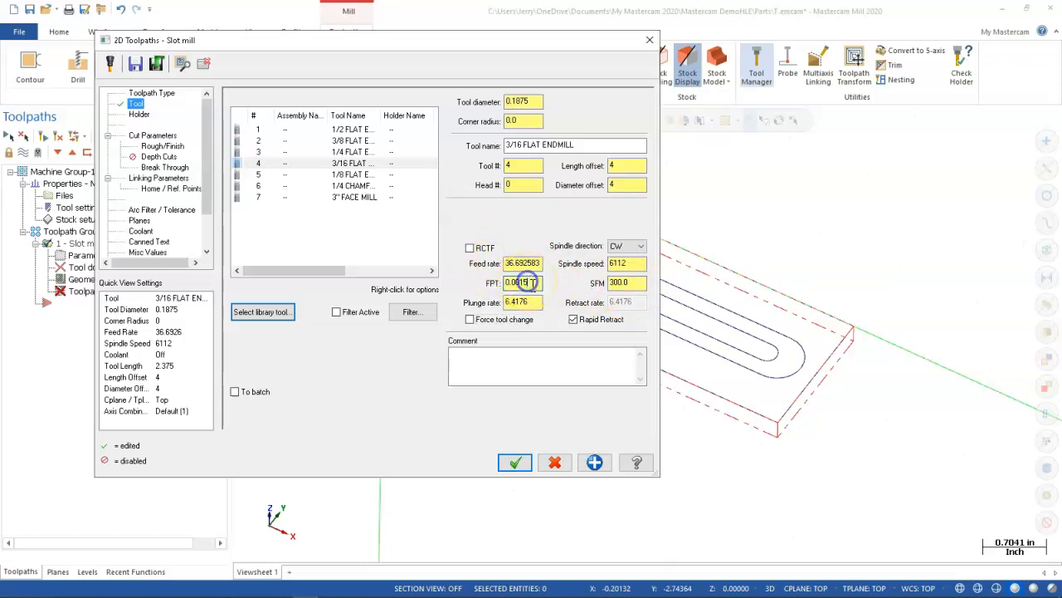
pyautogui.press('BackSpace')
pyautogui.press('BackSpace')
pyautogui.write('05')
pyautogui.press('Tab')
# Round the slot mill's feed rate to 12.
pyautogui.click(530, 264)
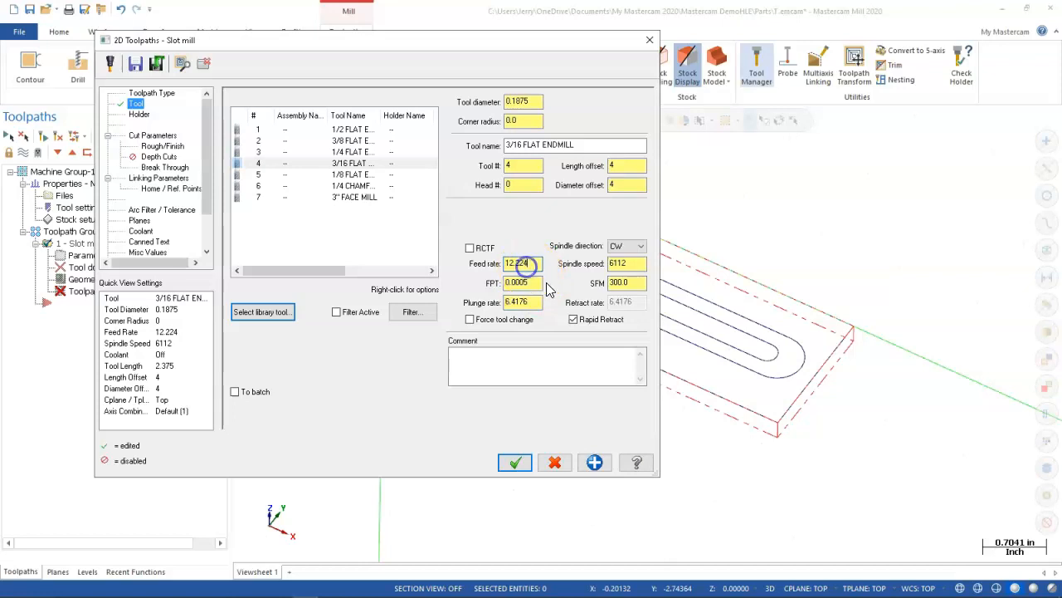
pyautogui.press('BackSpace')
pyautogui.press('BackSpace')
pyautogui.press('BackSpace')
pyautogui.press('BackSpace')
pyautogui.press('Tab')
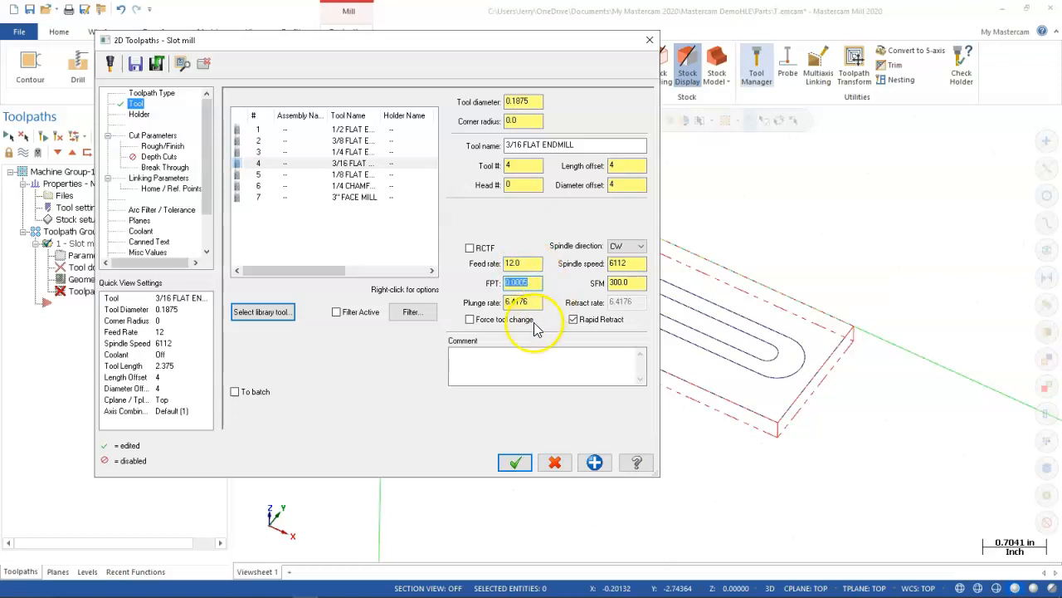
# Set the slot mill's plunge rate to 6.0.
pyautogui.doubleClick(537, 304)
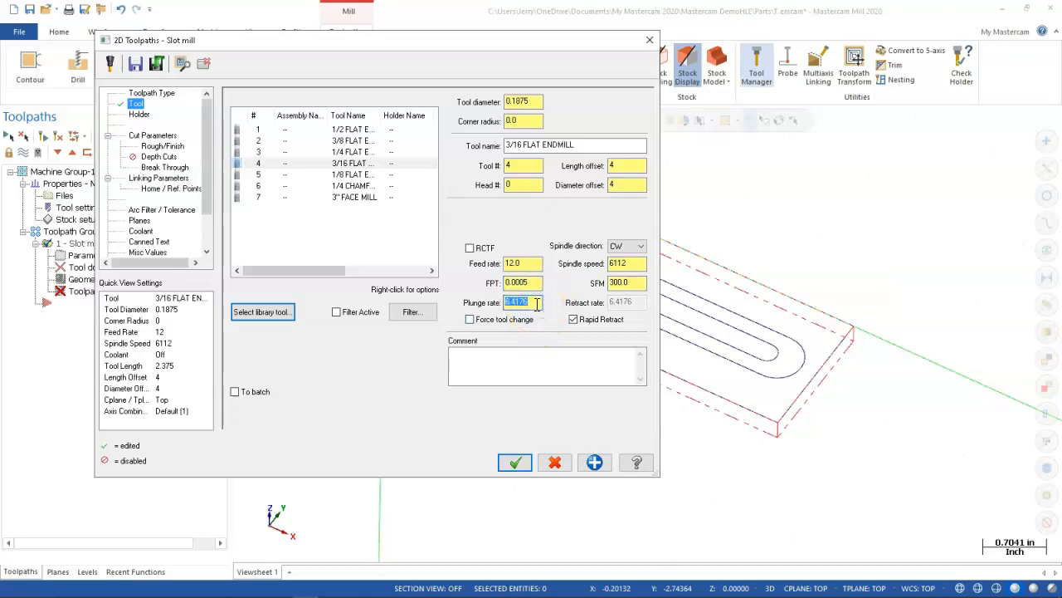
pyautogui.write('6.0')
pyautogui.press('Tab')
pyautogui.click(520, 304)
# Add the comment "Slot" to the operation and accept the slot mill parameters.
pyautogui.click(474, 359)
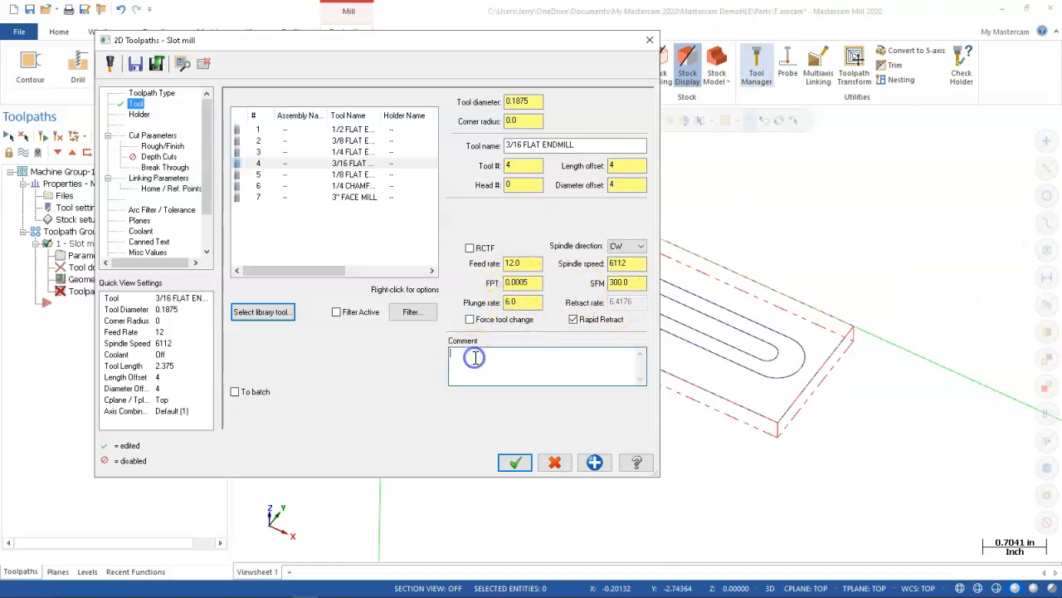
pyautogui.write('Slot')
pyautogui.click(514, 462)
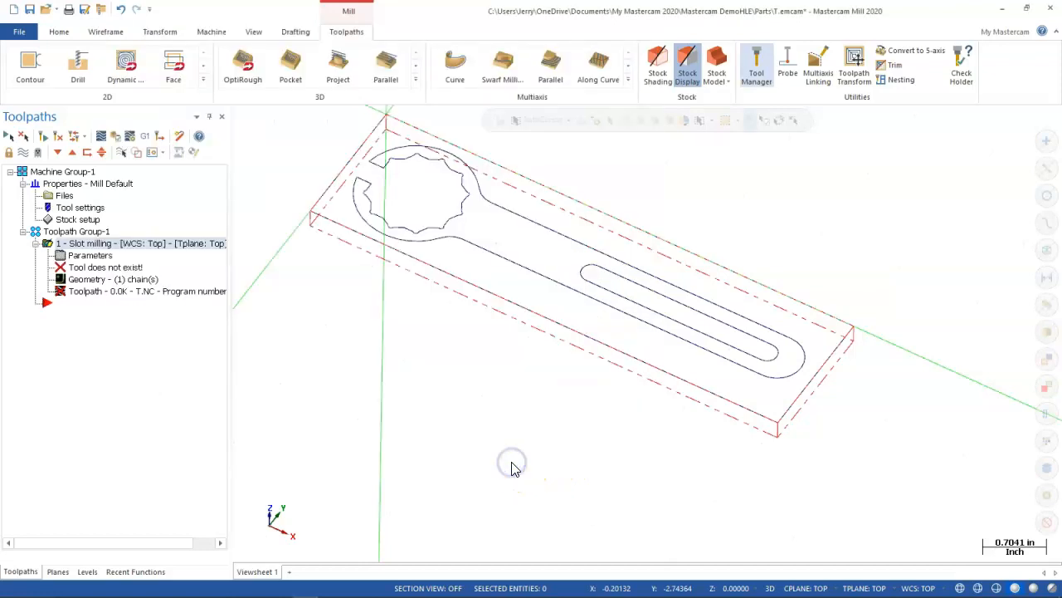
# Reopen the slot milling operation's parameters and set the cut compensation type to Wear.
pyautogui.click(85, 255)
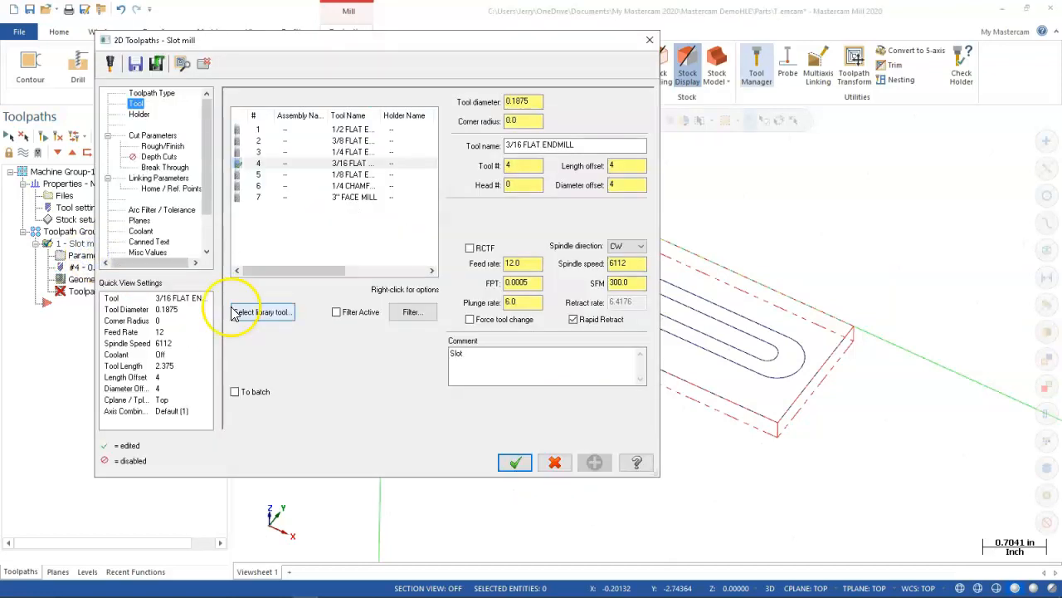
pyautogui.click(153, 136)
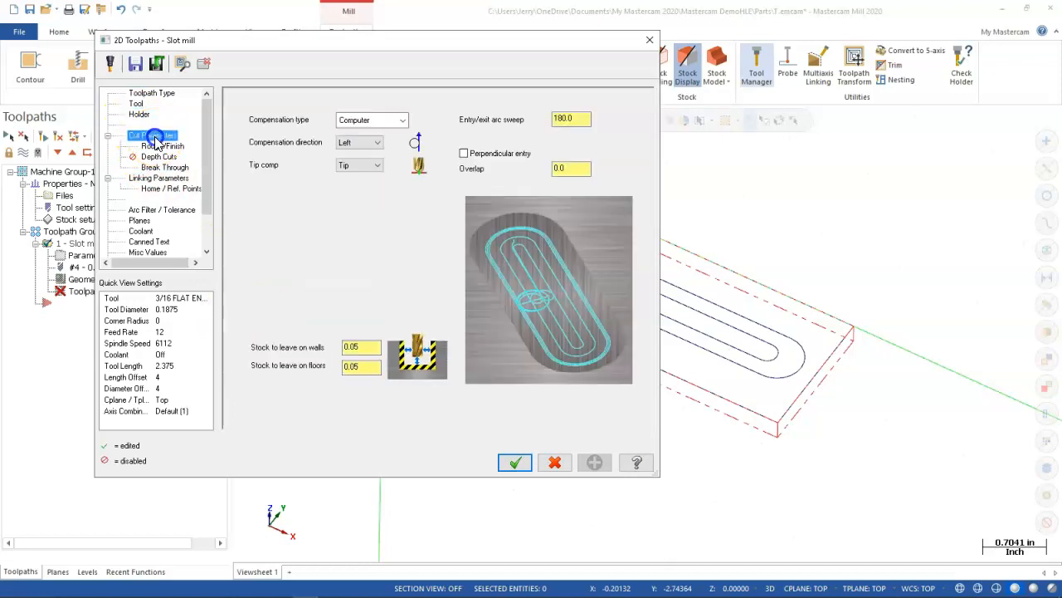
pyautogui.click(356, 124)
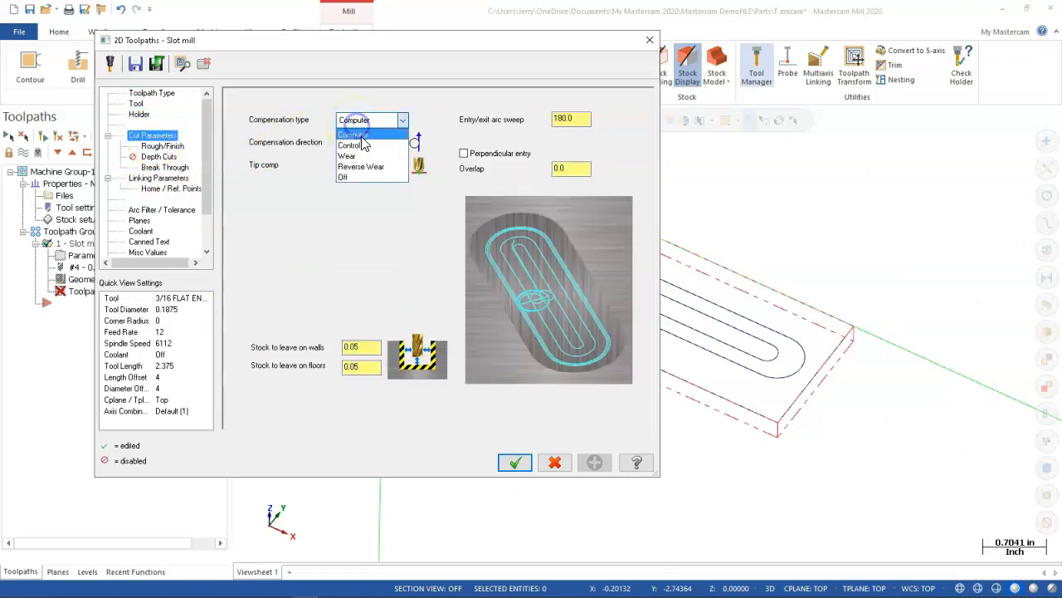
pyautogui.click(361, 152)
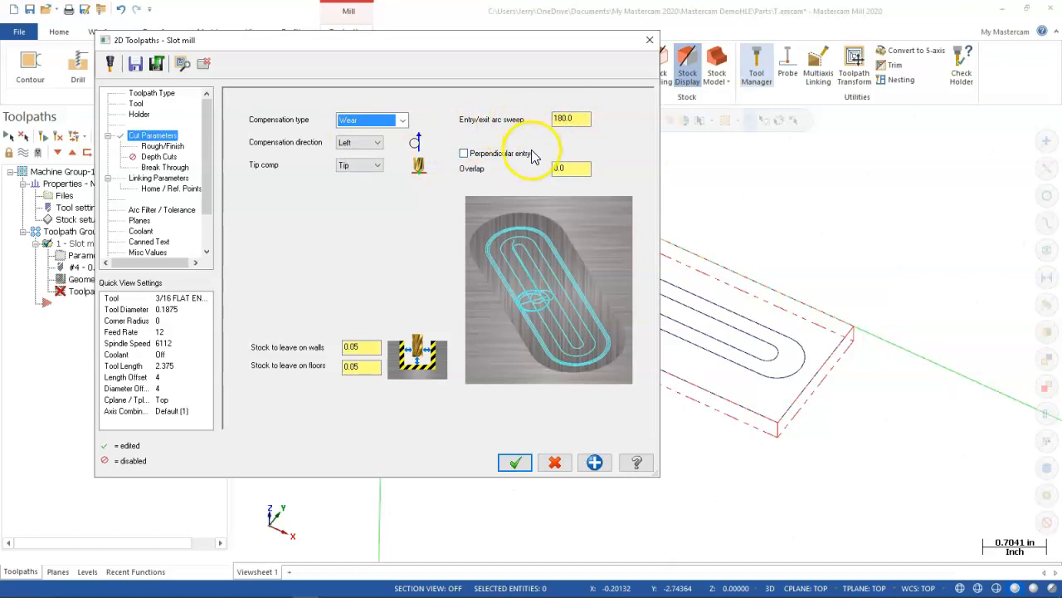
# Set the slot mill's stock to leave to 0.005 on walls and 0 on floors.
pyautogui.doubleClick(361, 346)
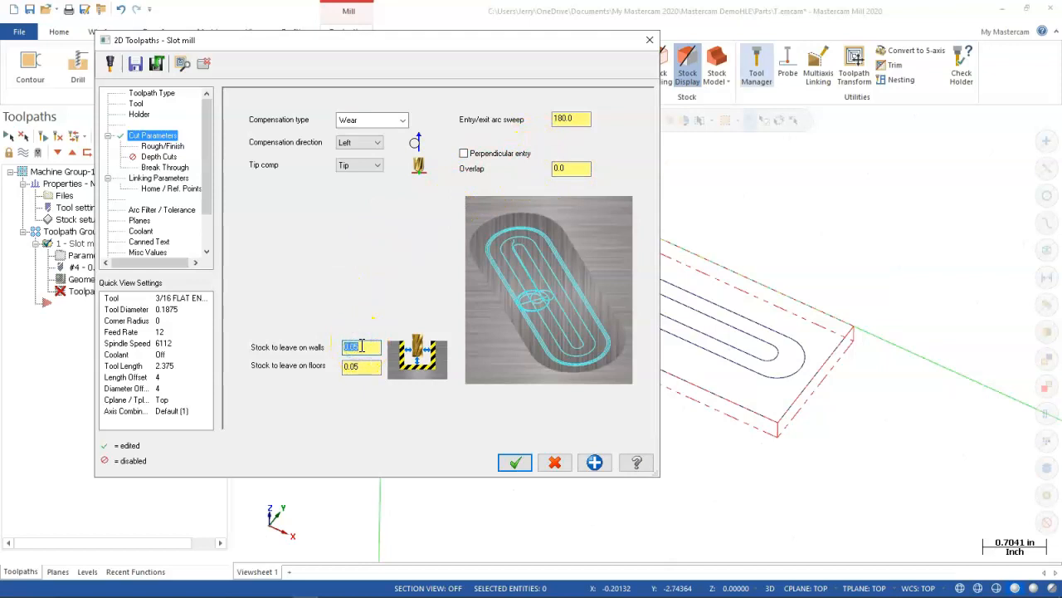
pyautogui.write('.005')
pyautogui.press('Tab')
pyautogui.write('0')
pyautogui.press('Tab')
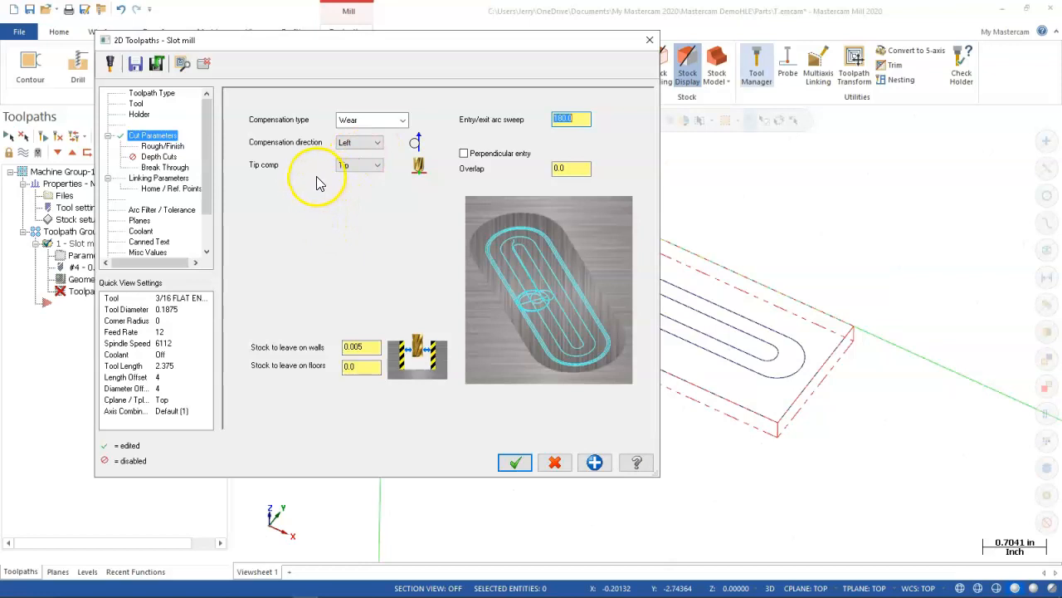
# Set the slot mill's roughing stepover to 30% in the rough/finish parameters.
pyautogui.click(152, 146)
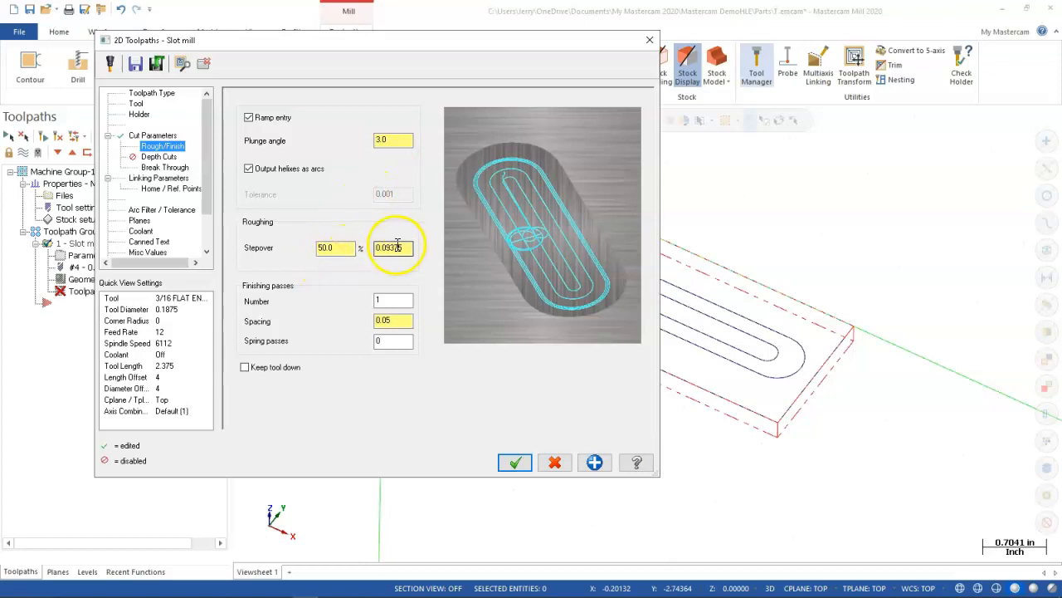
pyautogui.doubleClick(336, 246)
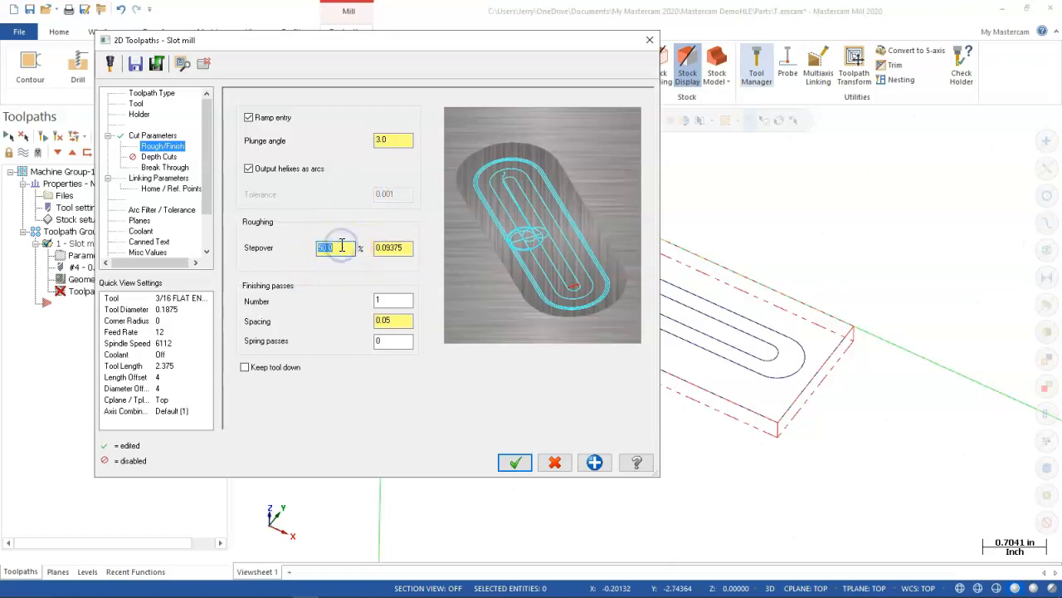
pyautogui.write('30')
pyautogui.press('Tab')
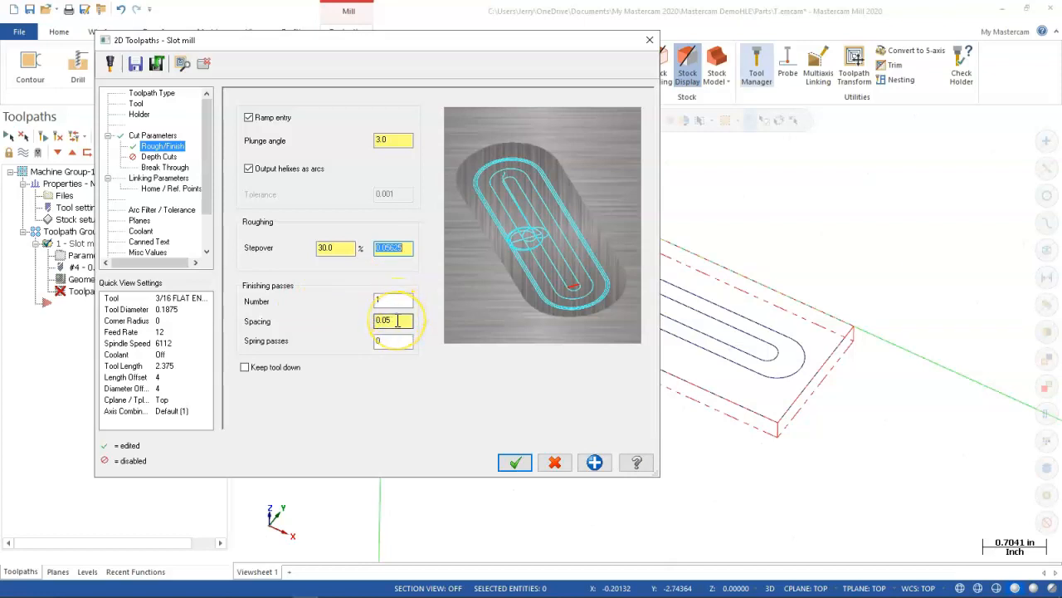
pyautogui.click(378, 339)
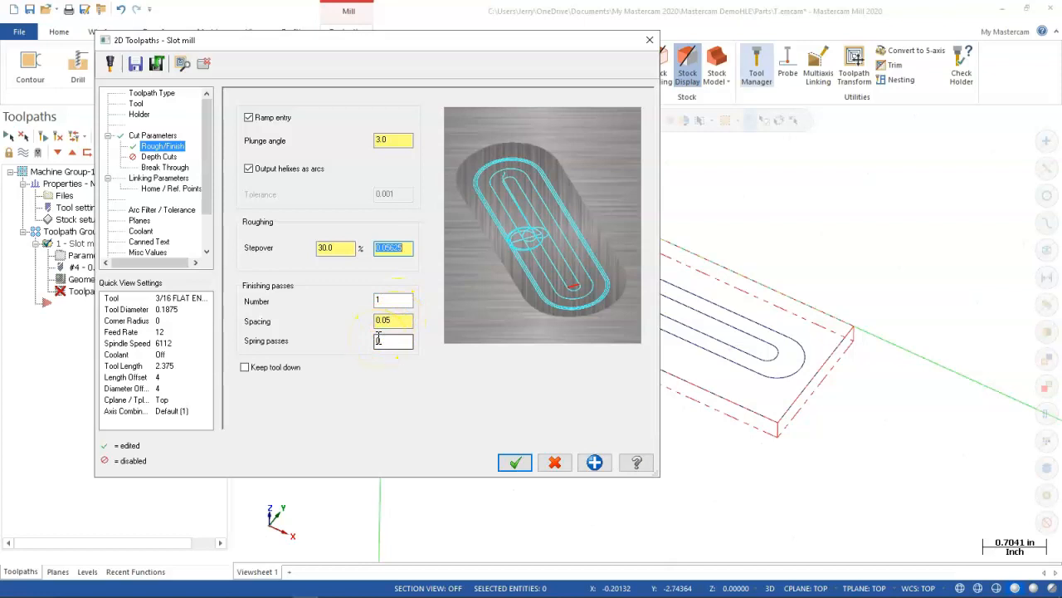
pyautogui.click(390, 319)
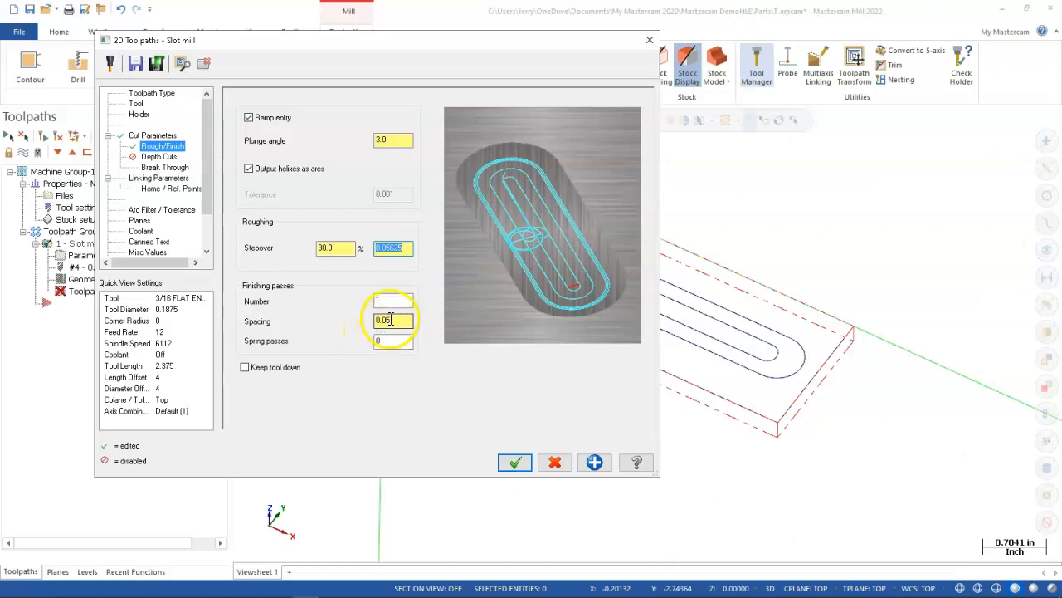
pyautogui.click(386, 318)
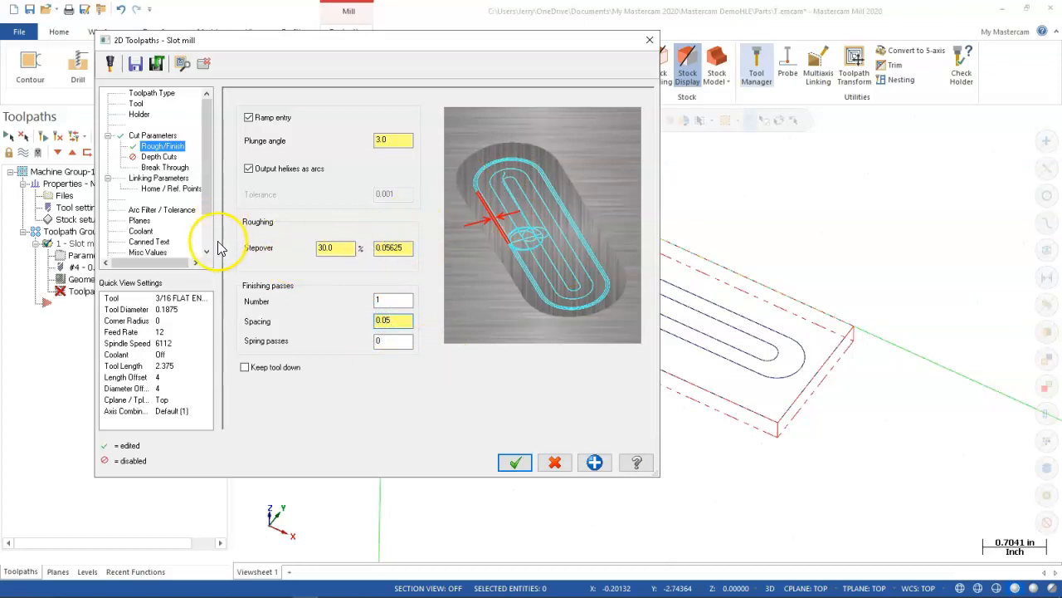
# Enable break through for the slot mill with a break through amount of 0.01, leaving depth cuts off.
pyautogui.click(155, 158)
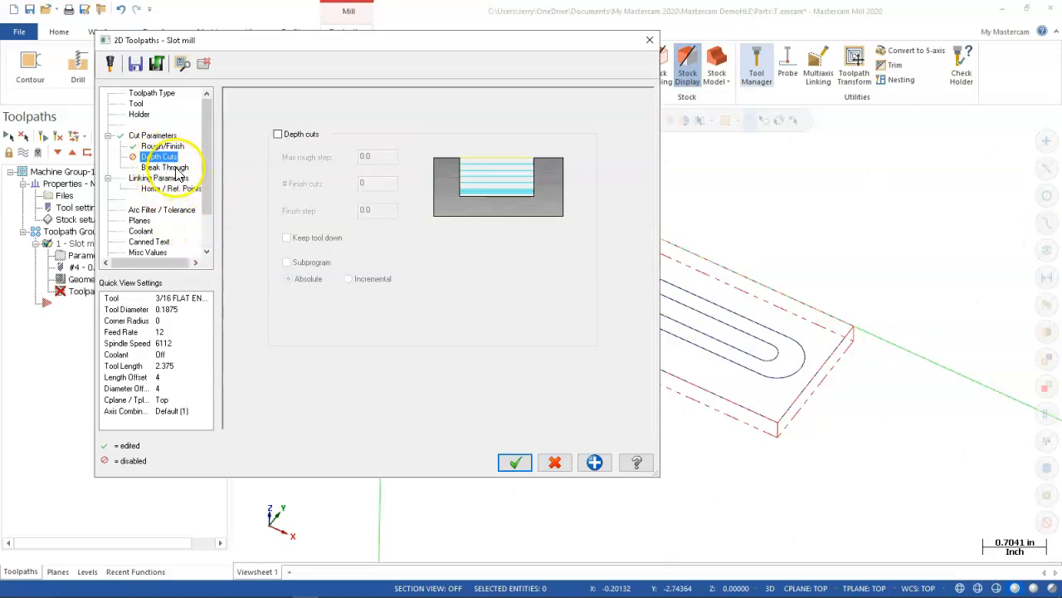
pyautogui.click(171, 168)
pyautogui.click(530, 230)
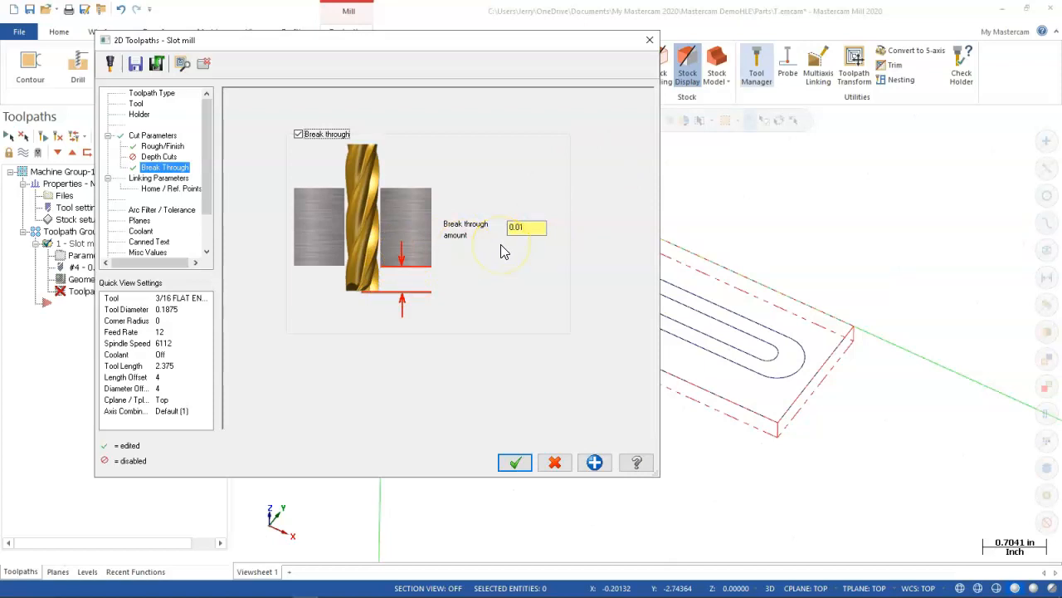
pyautogui.doubleClick(516, 229)
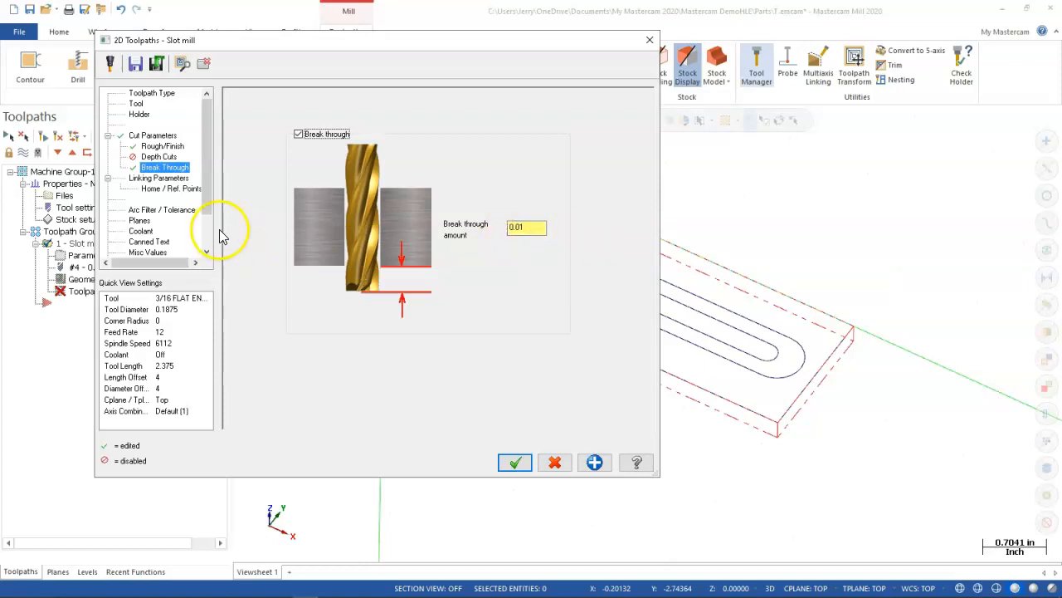
# Set the slot mill's retract, feed plane and depth to absolute, with retract 1.0 and depth -0.125, and accept the linking parameters.
pyautogui.click(157, 179)
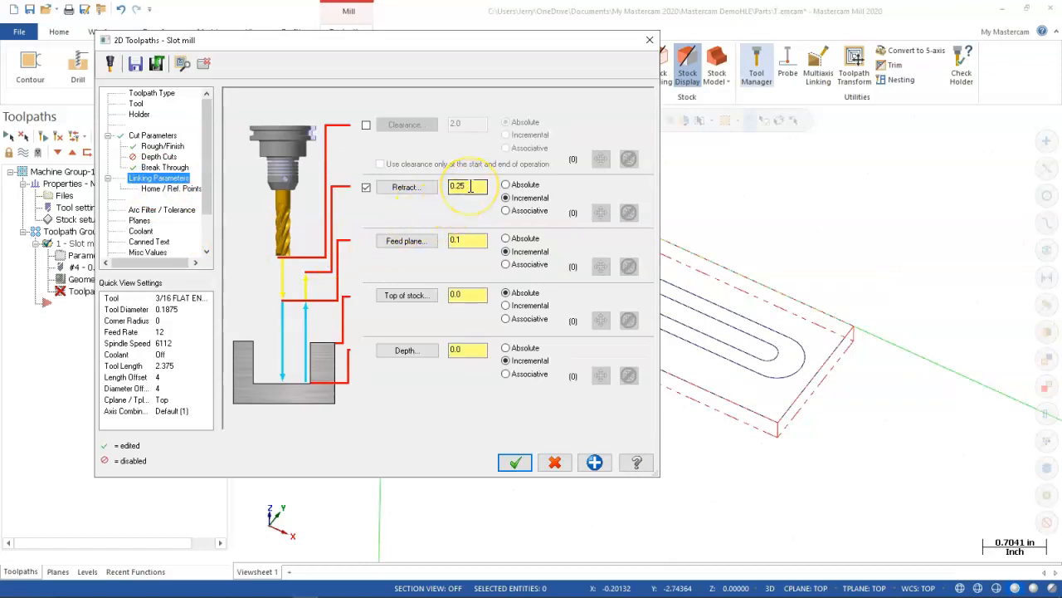
pyautogui.click(506, 238)
pyautogui.click(506, 347)
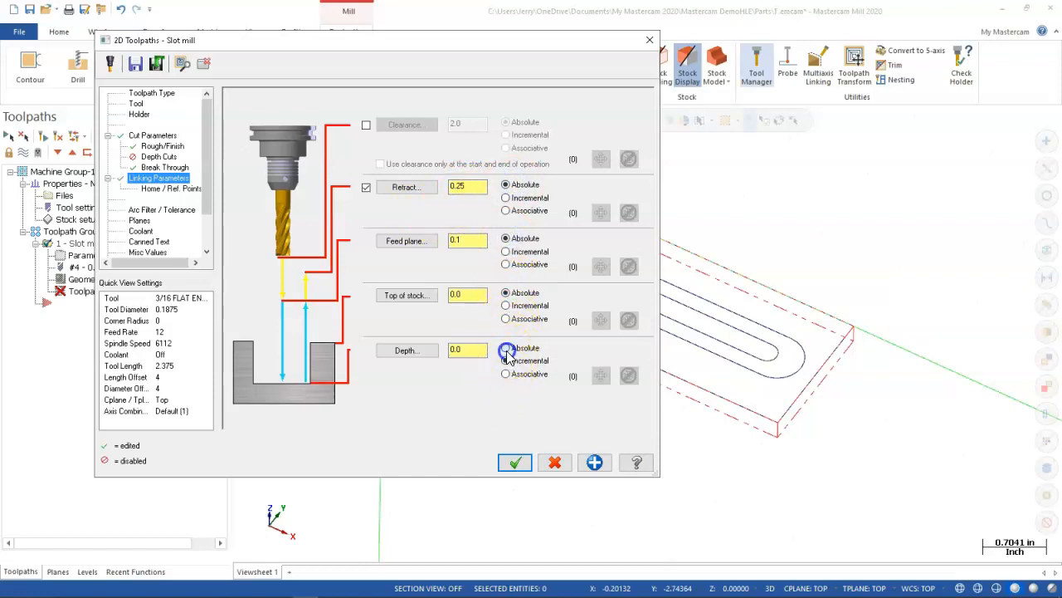
pyautogui.doubleClick(468, 187)
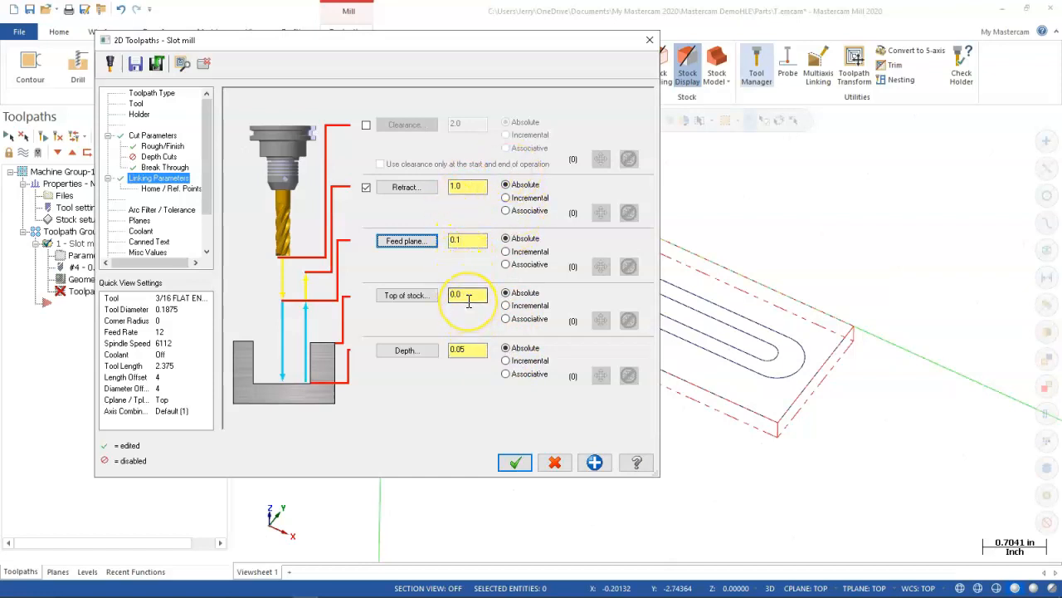
pyautogui.click(467, 354)
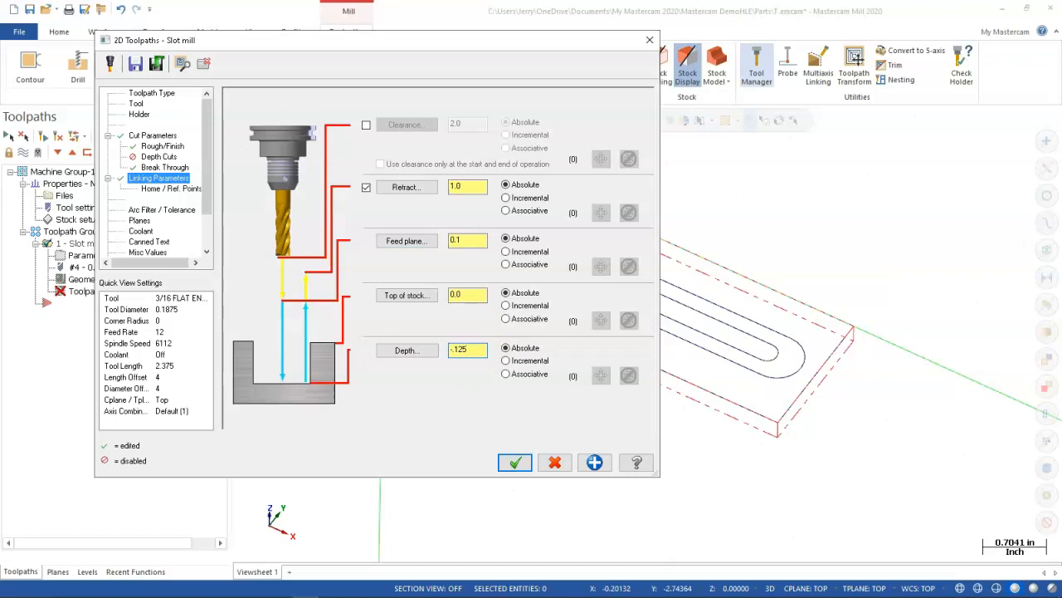
pyautogui.click(595, 465)
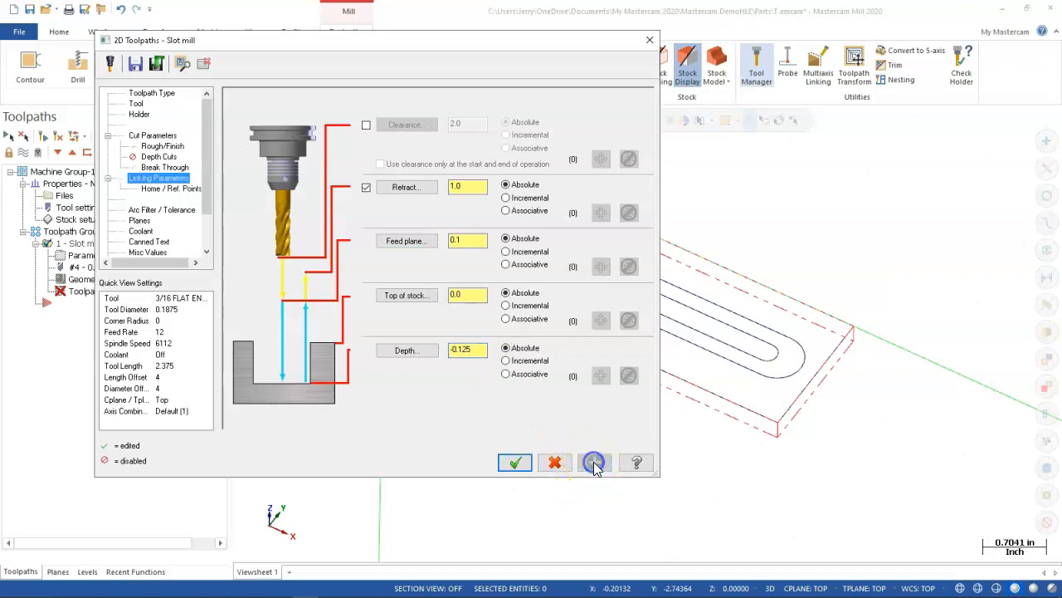
pyautogui.click(513, 462)
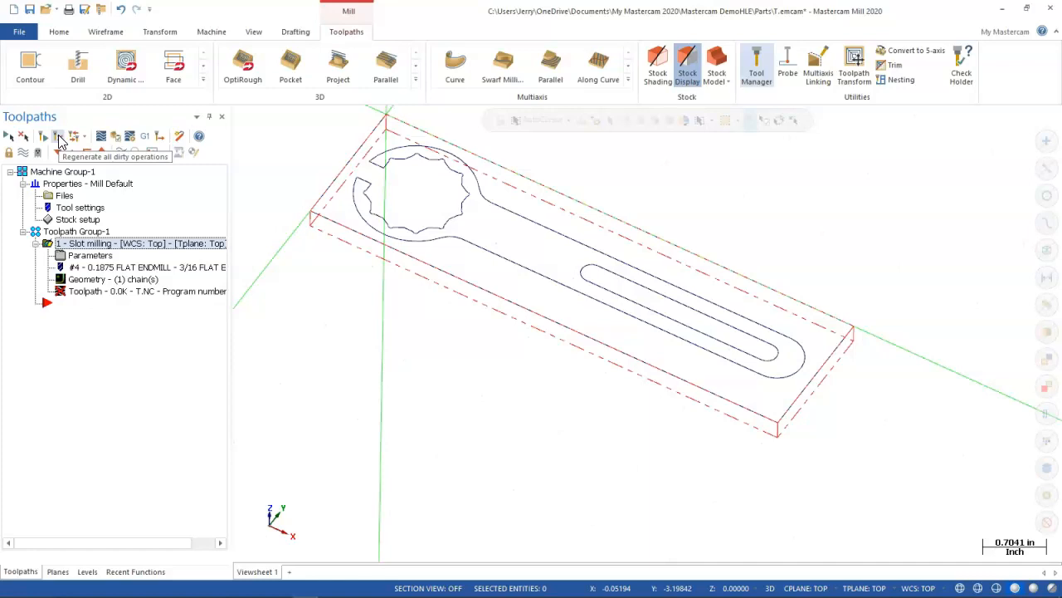
# Try to regenerate the dirty slot milling operation.
pyautogui.click(58, 137)
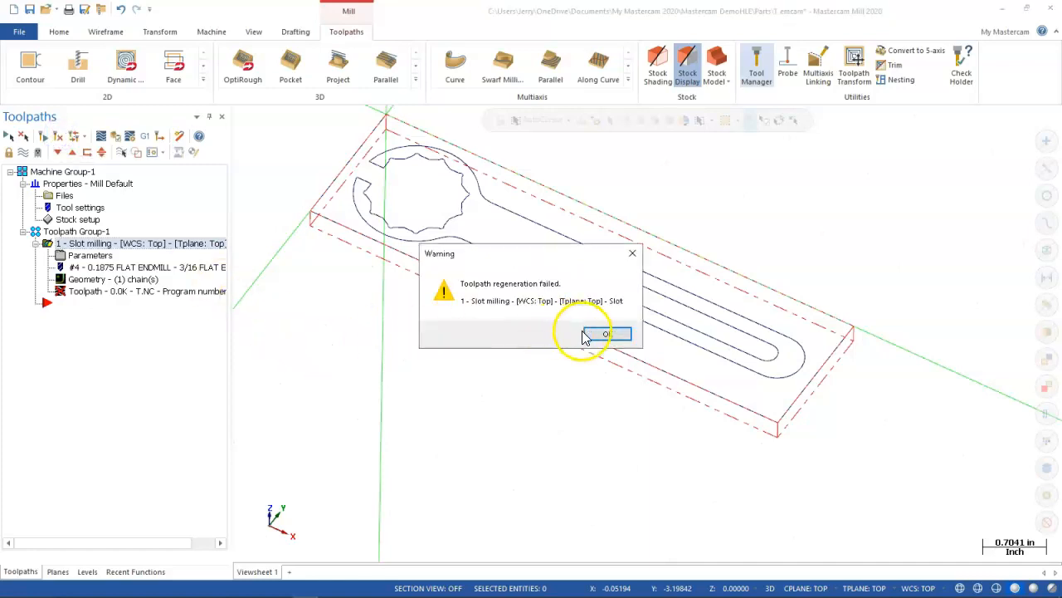
pyautogui.click(606, 335)
pyautogui.moveTo(559, 398); pyautogui.dragTo(524, 387, button='middle')
pyautogui.scroll(2, 588, 287)
pyautogui.scroll(1, 588, 286)
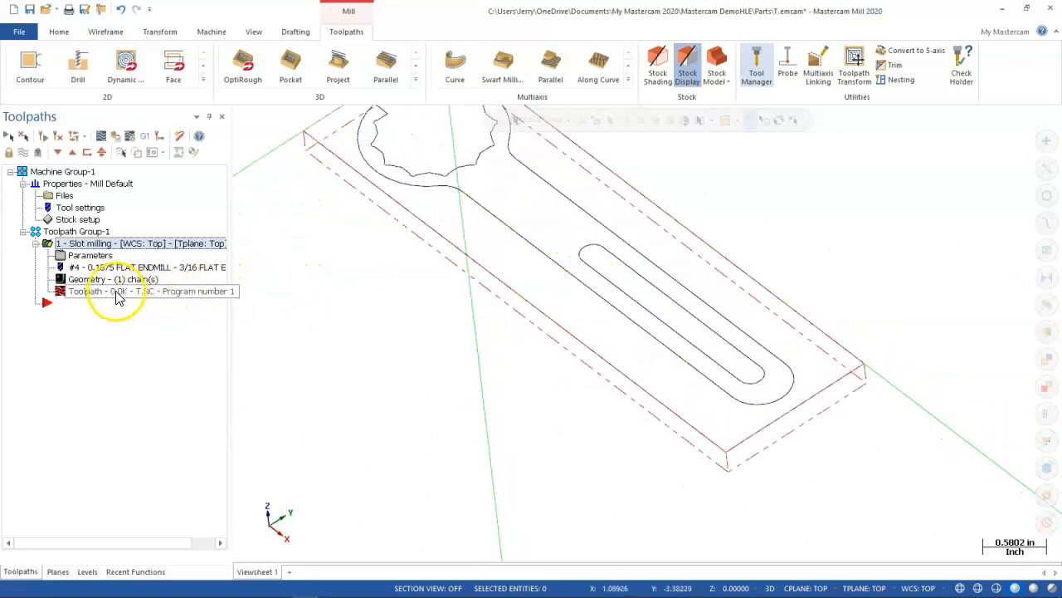
# Set the slot mill's finishing pass spacing to 0.005 and regenerate the toolpath.
pyautogui.click(91, 255)
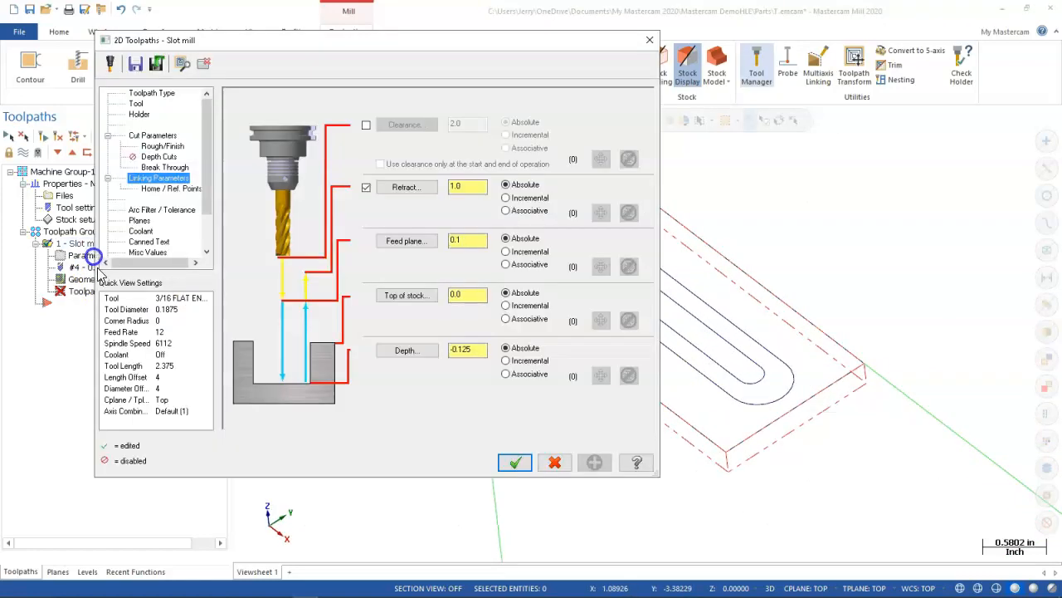
pyautogui.click(163, 168)
pyautogui.click(155, 147)
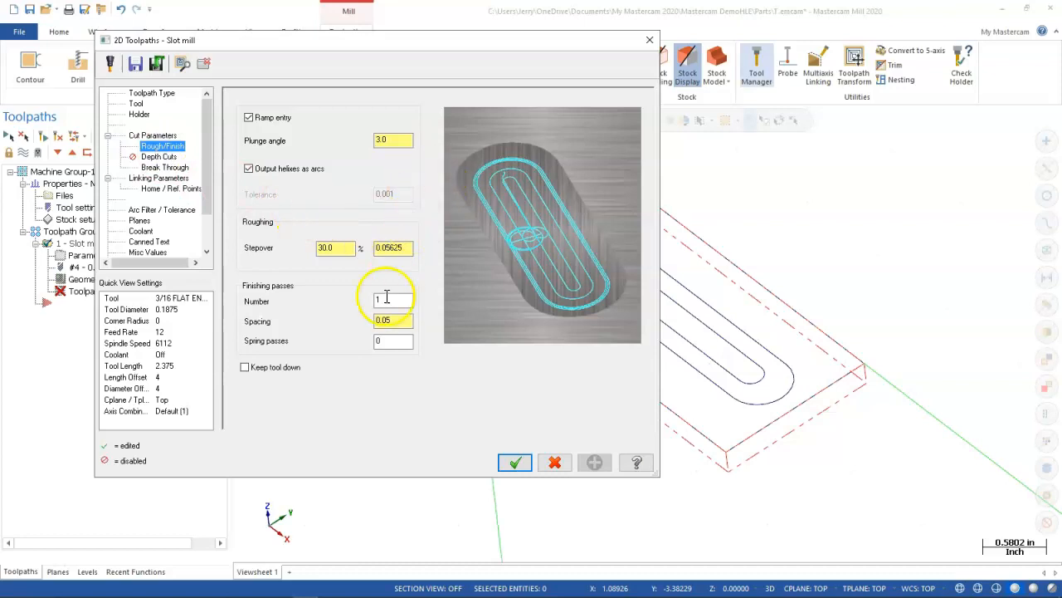
pyautogui.click(384, 320)
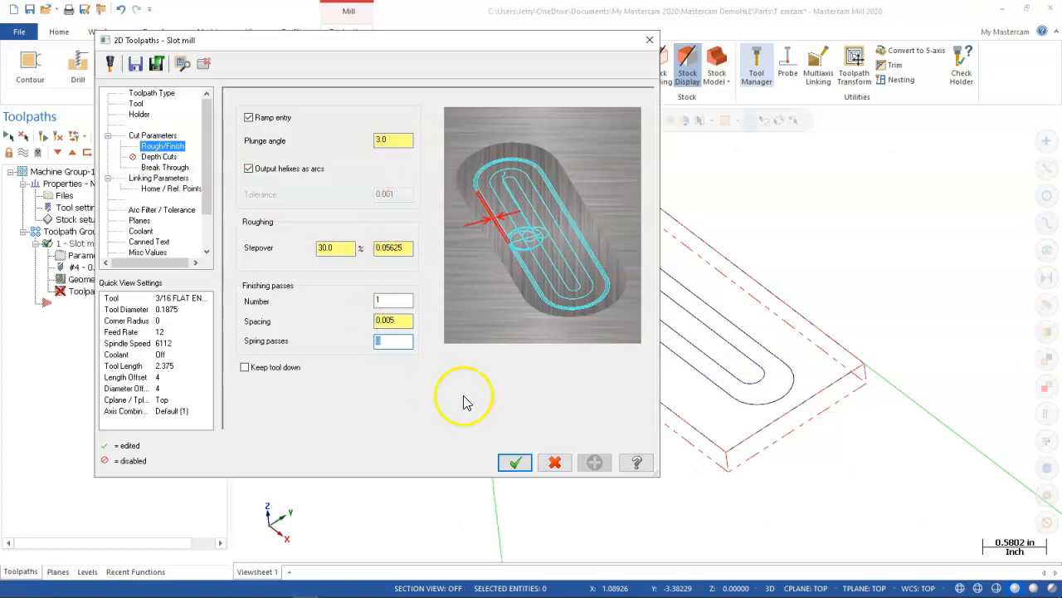
pyautogui.click(514, 465)
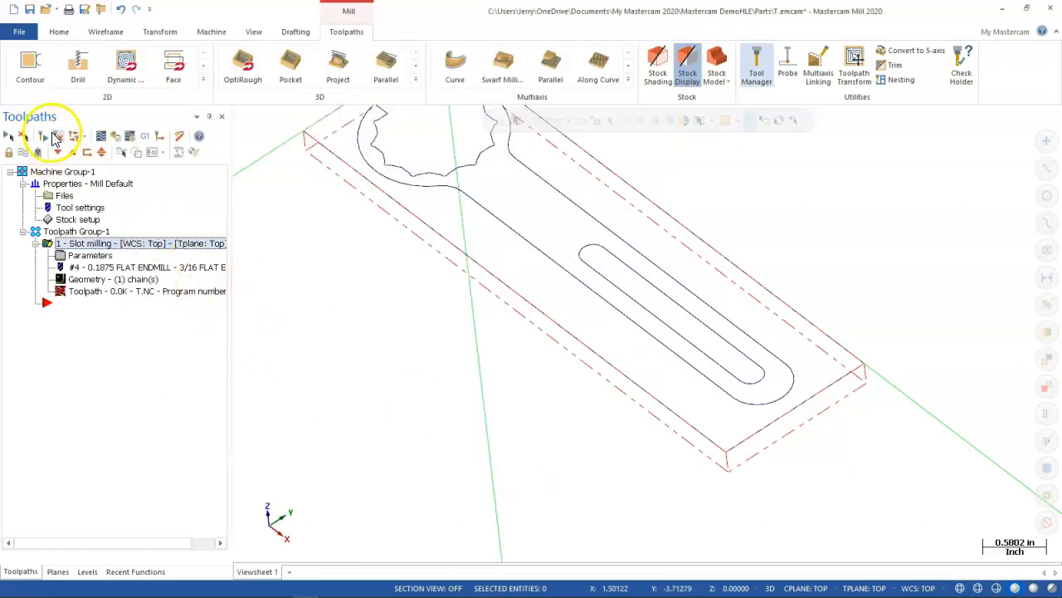
pyautogui.click(55, 136)
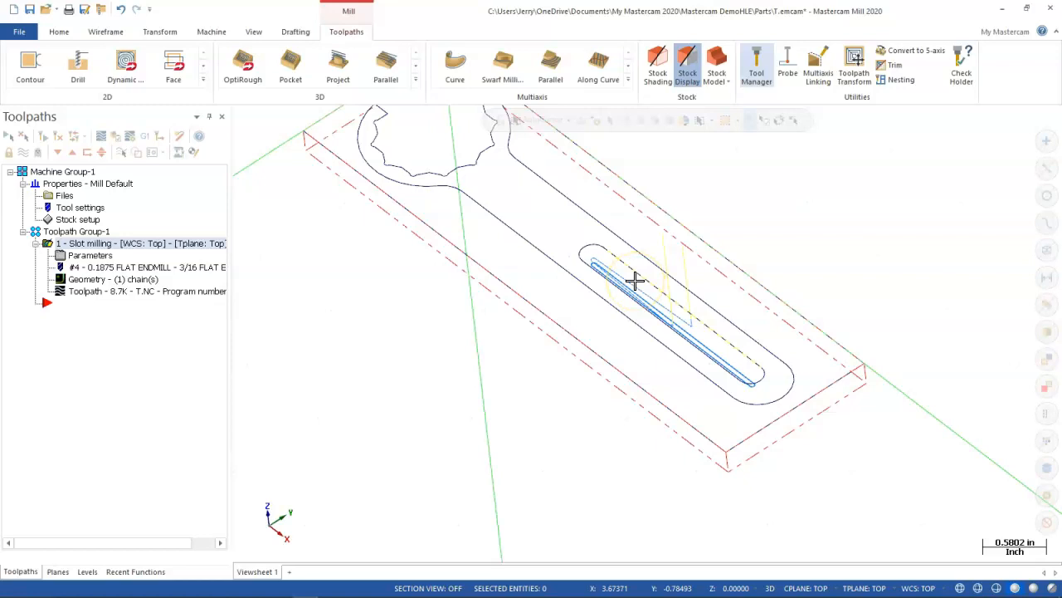
# Set the slot mill's ramp entry plunge angle to 1.5 and regenerate the toolpath.
pyautogui.moveTo(605, 268); pyautogui.dragTo(696, 224, button='middle')
pyautogui.scroll(5, 843, 281)
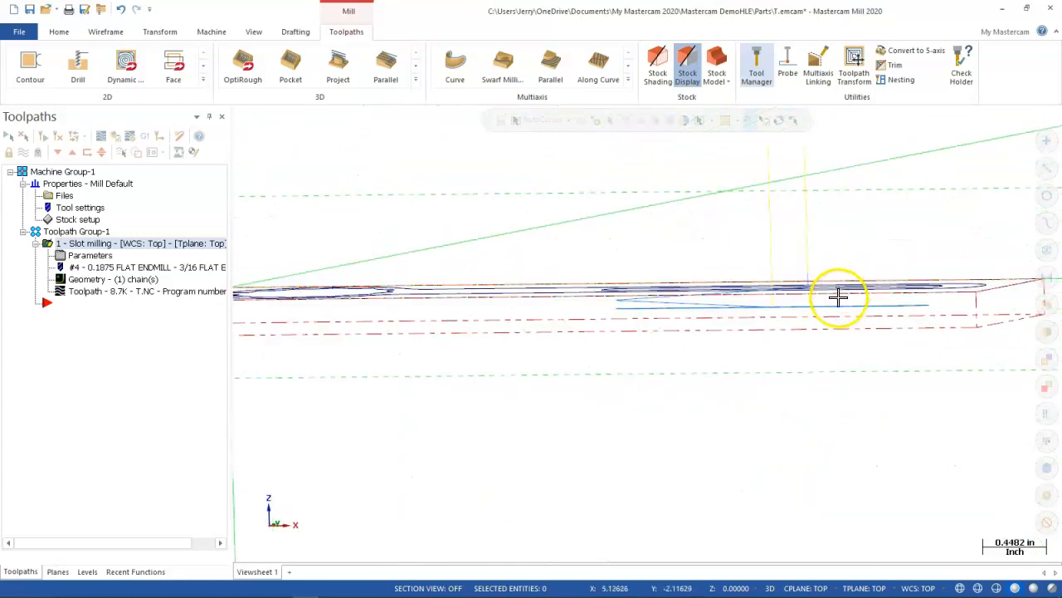
pyautogui.moveTo(737, 251); pyautogui.dragTo(744, 266, button='middle')
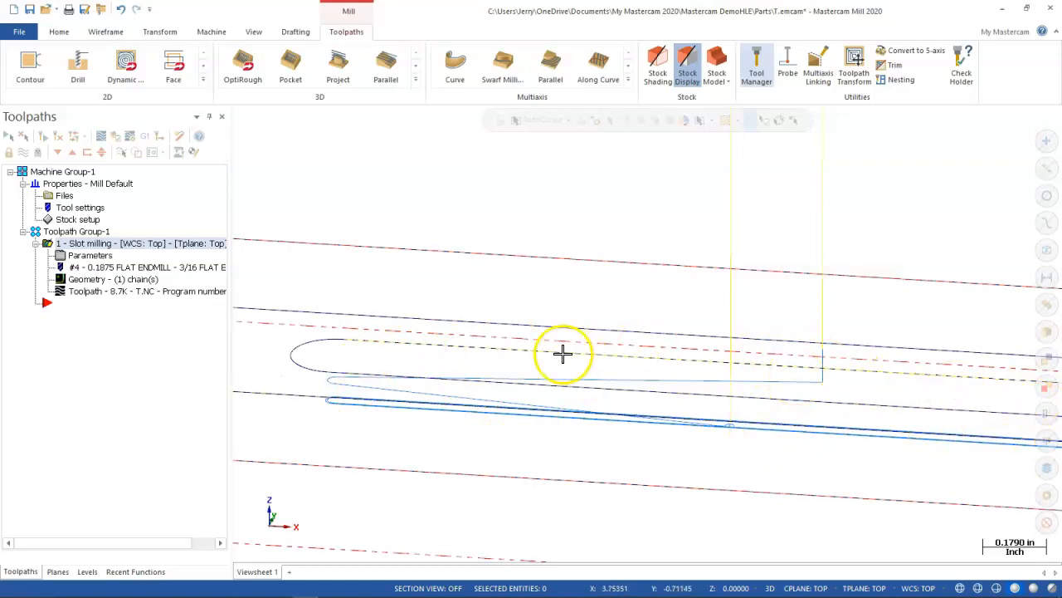
pyautogui.click(91, 255)
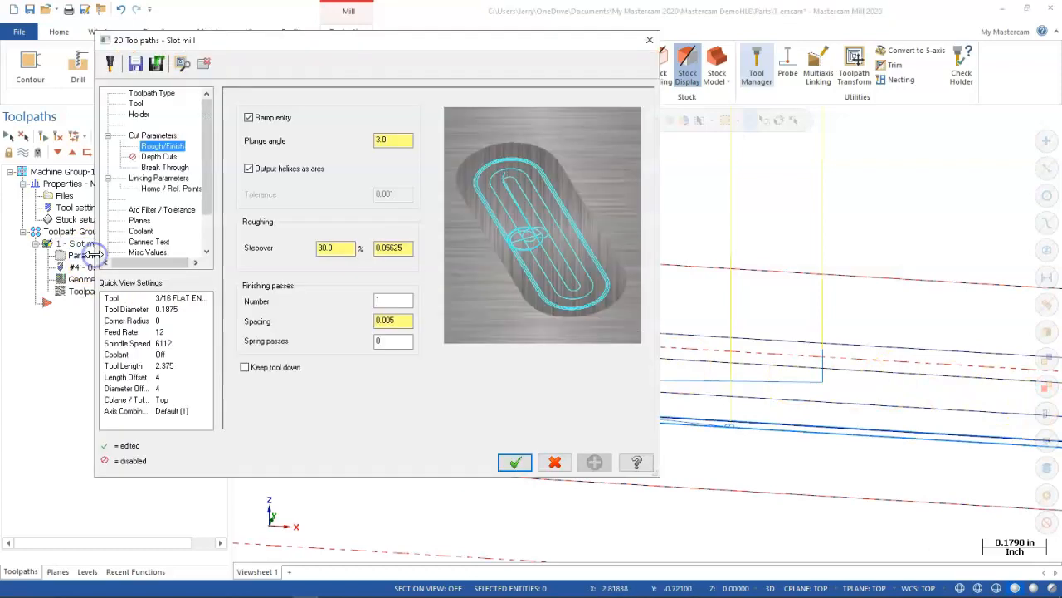
pyautogui.click(154, 136)
pyautogui.click(159, 146)
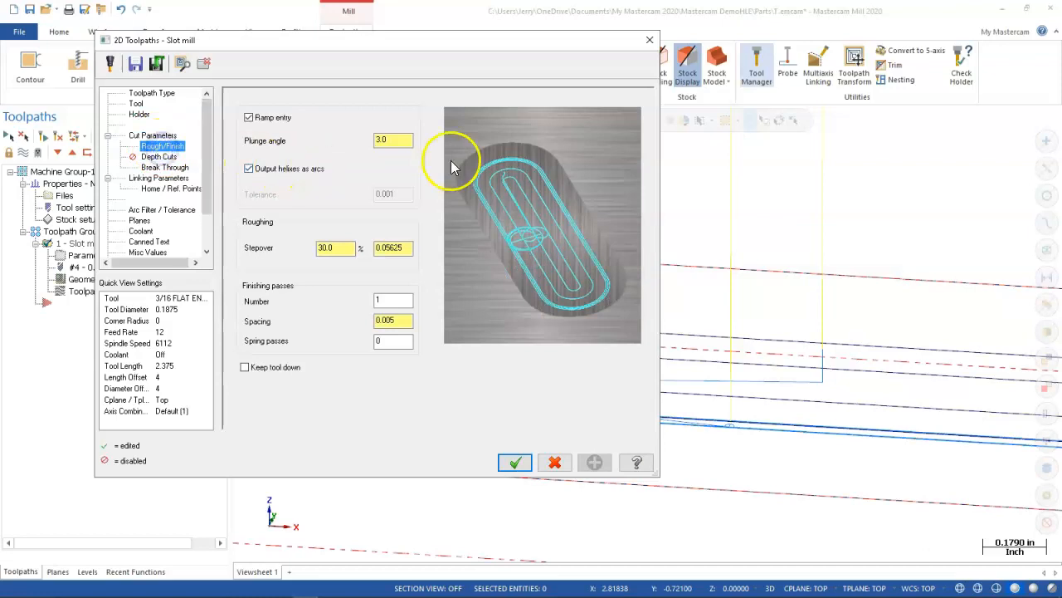
pyautogui.doubleClick(401, 142)
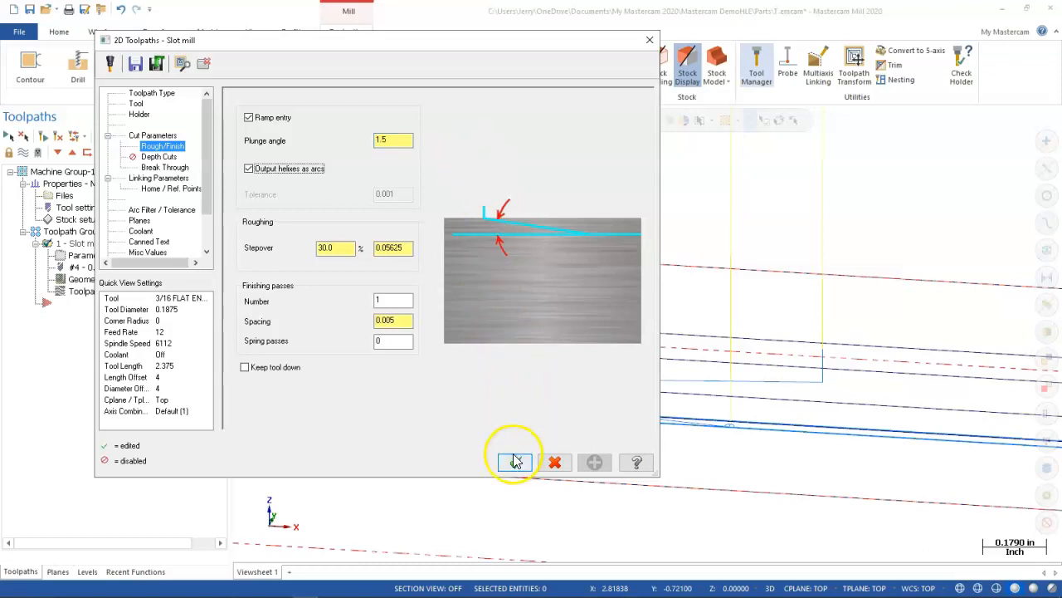
pyautogui.click(514, 461)
pyautogui.click(60, 135)
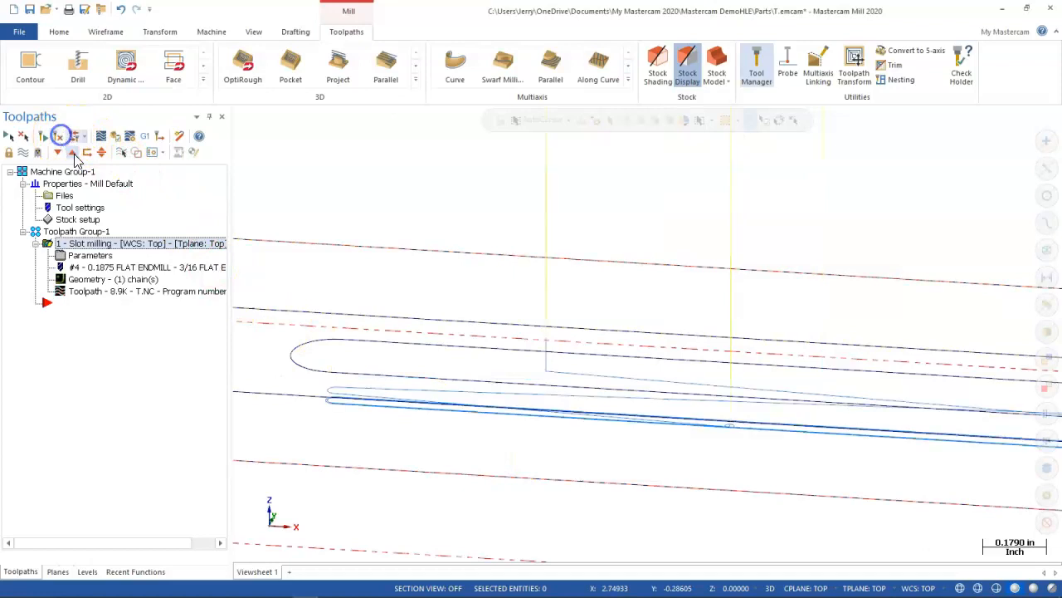
# Examine the ramp entry and passes of the regenerated slot toolpath from the side and in an angled view.
pyautogui.scroll(3, 451, 254)
pyautogui.scroll(-4, 497, 328)
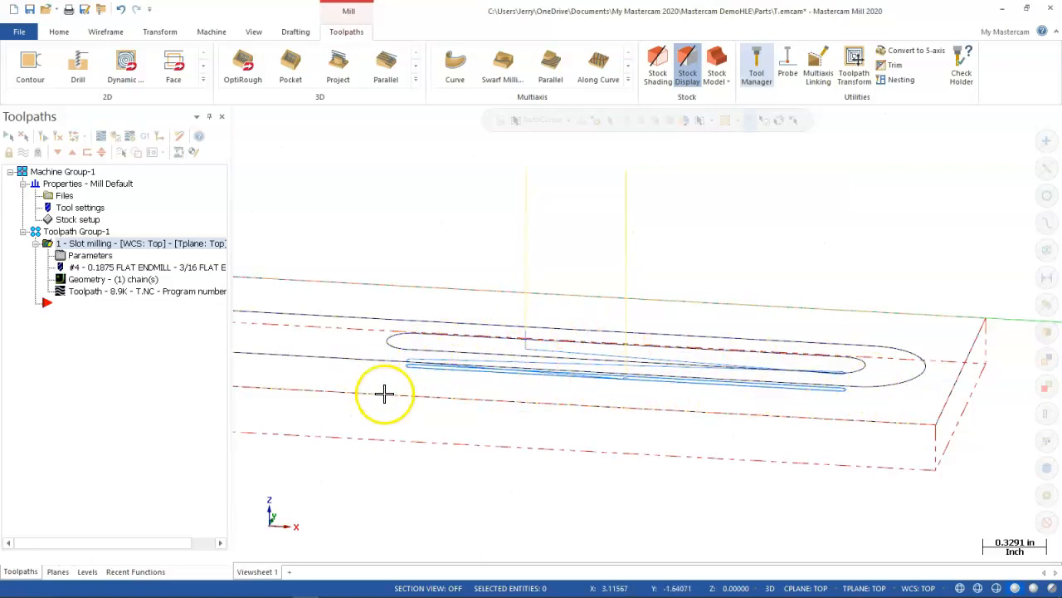
pyautogui.scroll(1, 605, 312)
pyautogui.scroll(-1, 605, 312)
pyautogui.moveTo(606, 312); pyautogui.dragTo(542, 312, button='middle')
pyautogui.scroll(-3, 516, 366)
pyautogui.scroll(1, 543, 312)
pyautogui.scroll(2, 339, 380)
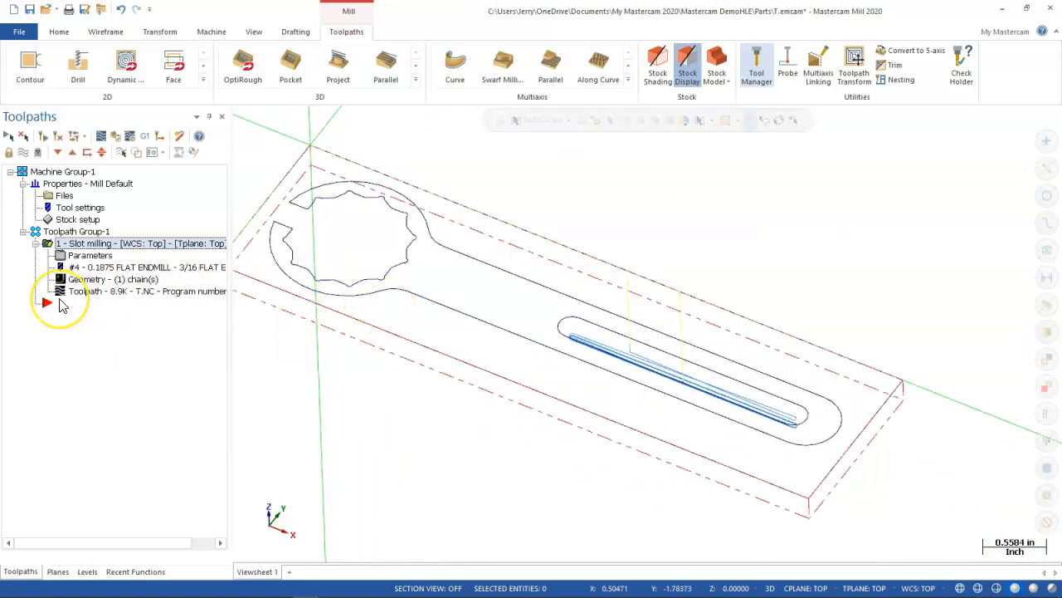
# Add a 2D High Speed Dynamic Contour toolpath after the slot milling operation.
pyautogui.rightClick(60, 305)
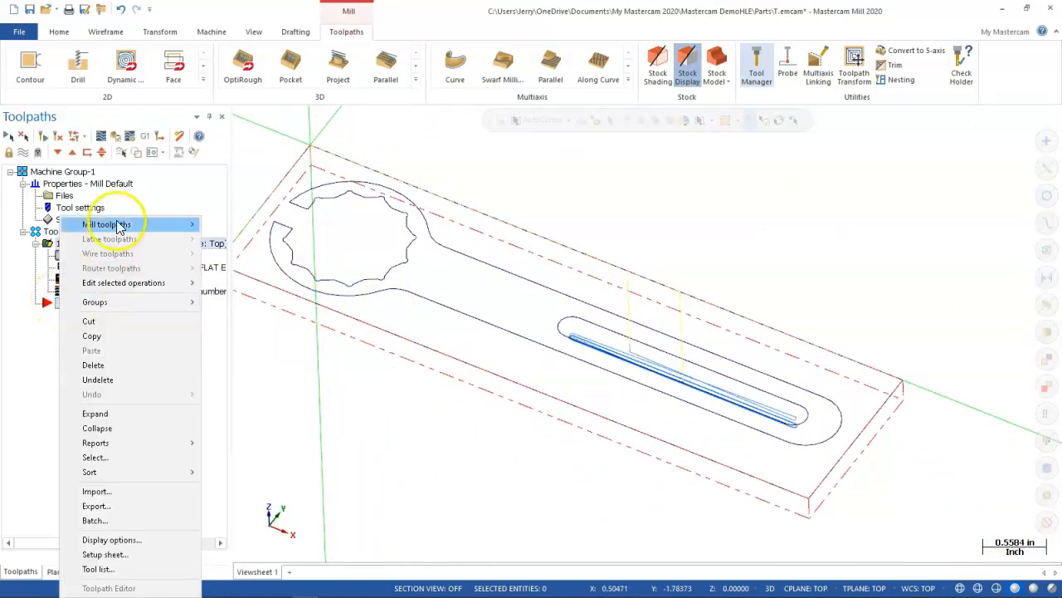
pyautogui.moveTo(156, 226)
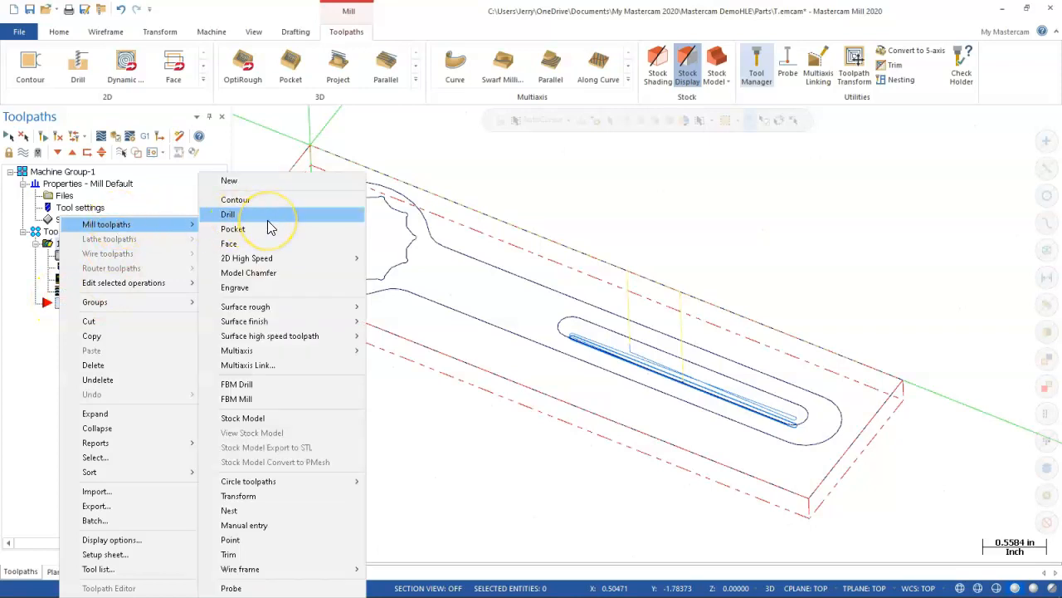
pyautogui.click(257, 263)
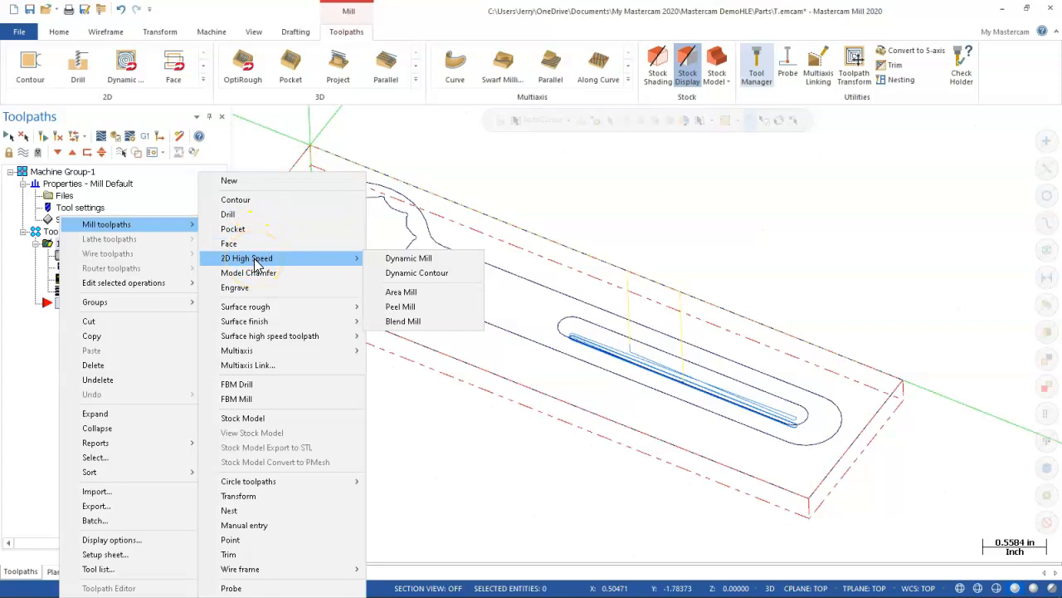
pyautogui.click(418, 274)
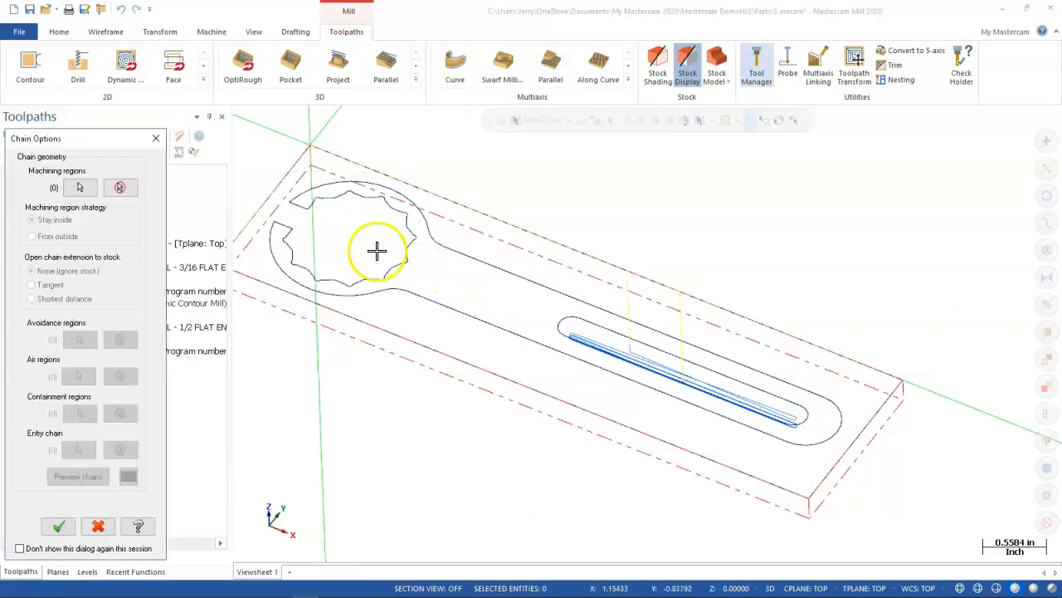
# Chain the stock boundary as the machining region of the Dynamic Contour toolpath.
pyautogui.click(80, 189)
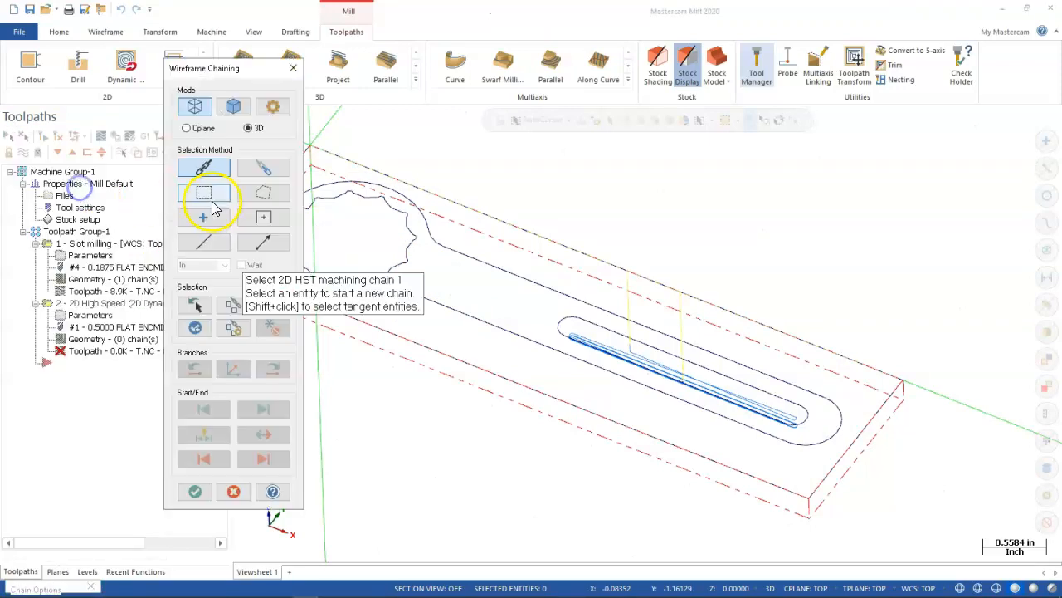
pyautogui.click(333, 153)
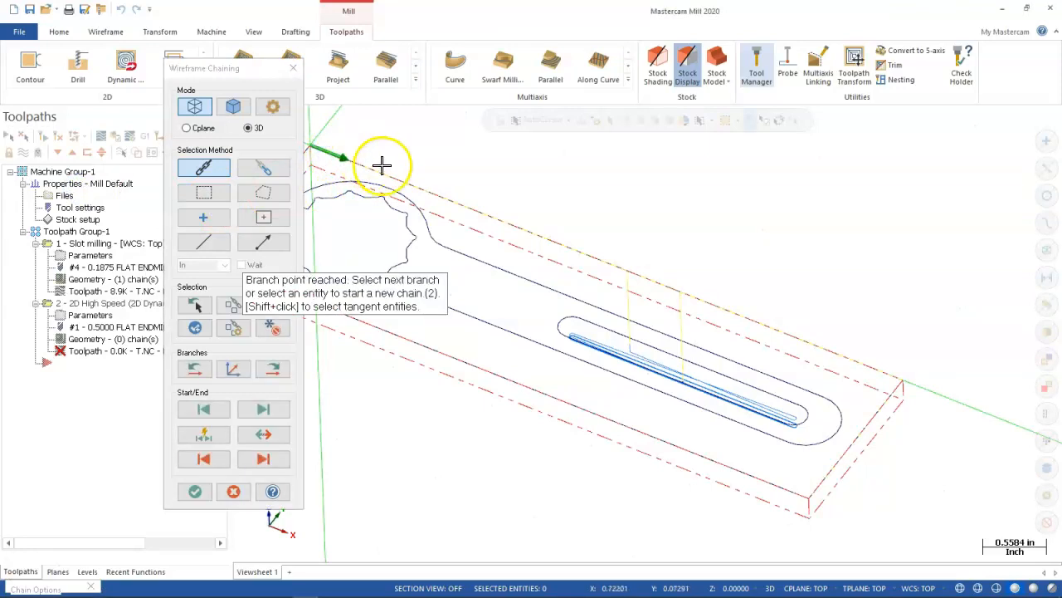
pyautogui.moveTo(212, 68); pyautogui.dragTo(69, 50)
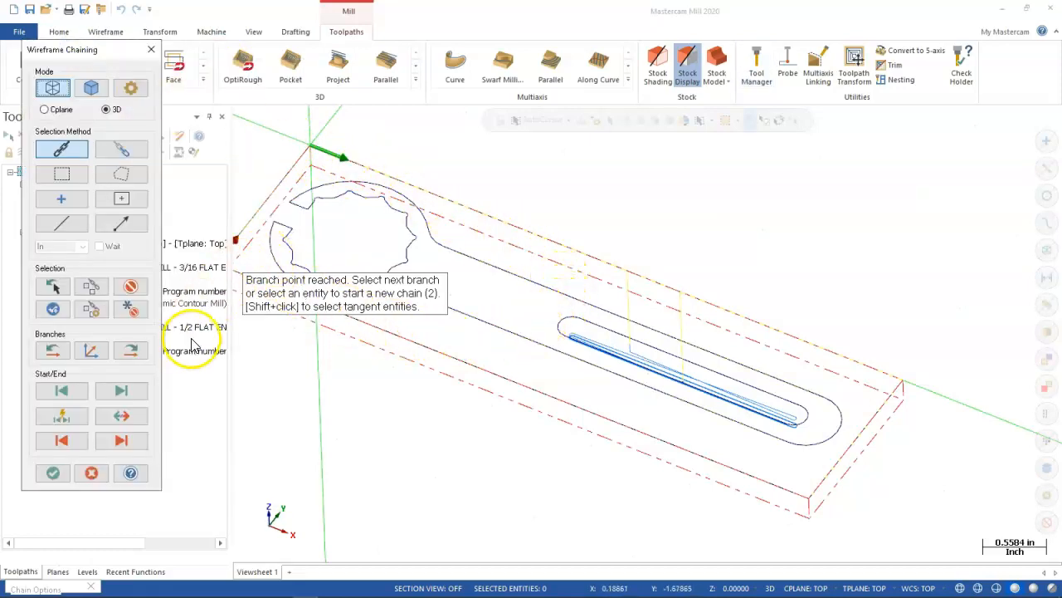
pyautogui.click(53, 472)
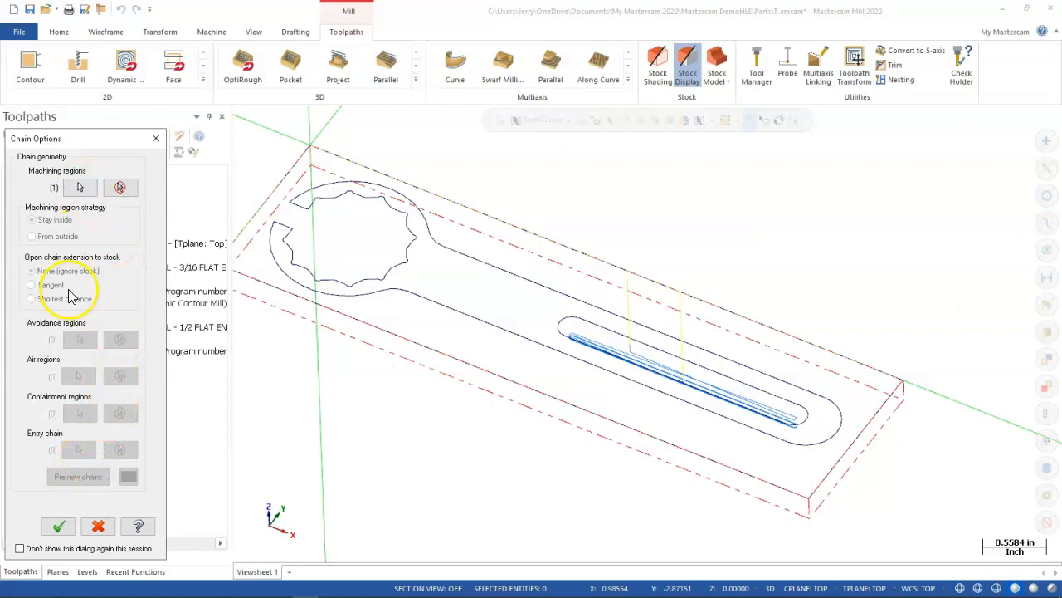
# Delete the stock boundary chain from the Dynamic Contour machining regions.
pyautogui.click(81, 188)
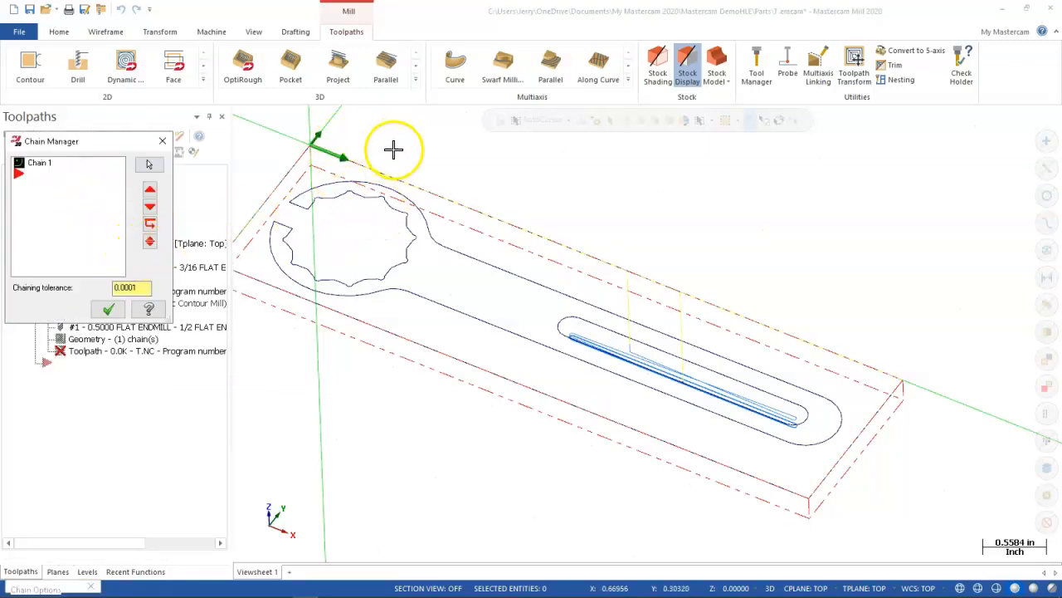
pyautogui.rightClick(40, 169)
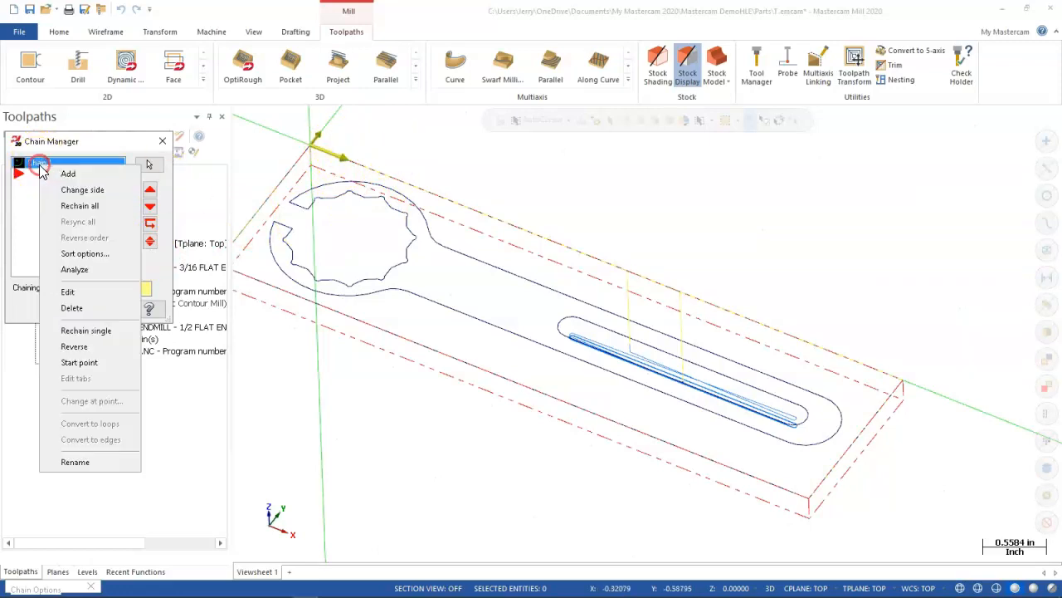
pyautogui.click(71, 193)
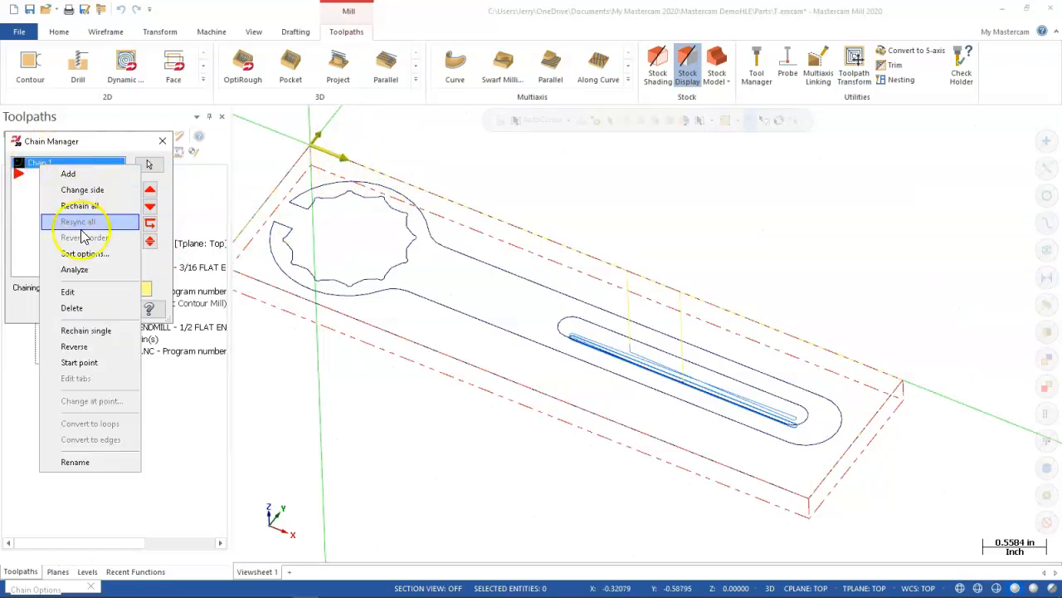
pyautogui.click(71, 307)
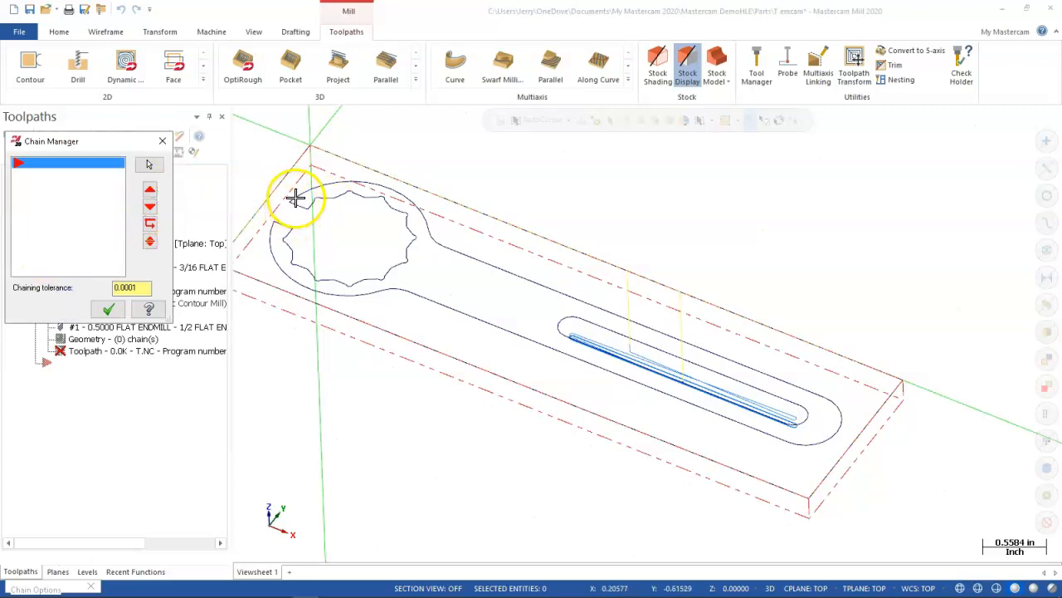
pyautogui.rightClick(95, 190)
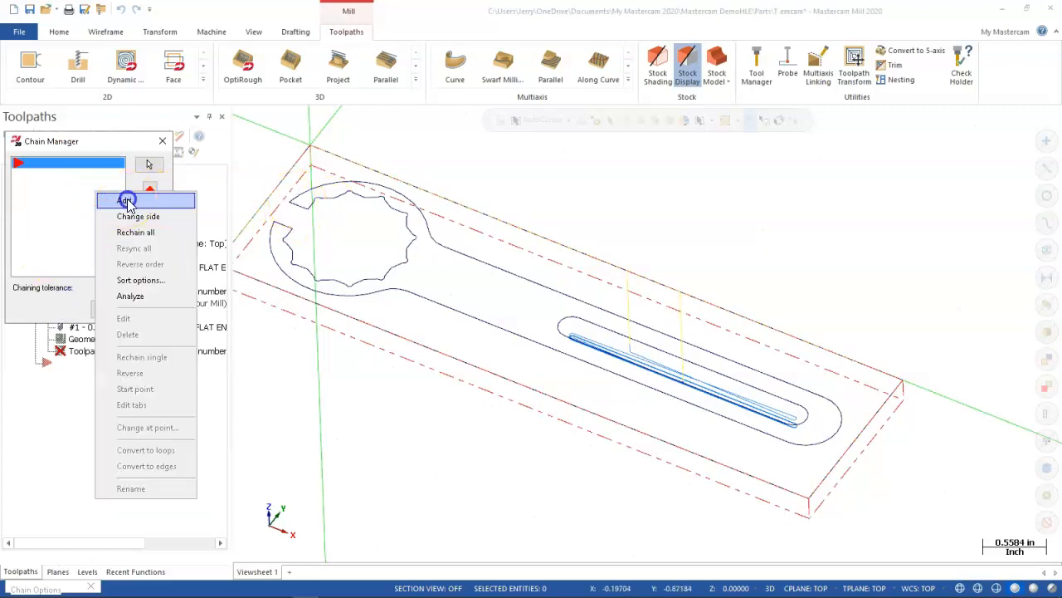
pyautogui.click(97, 200)
pyautogui.click(300, 195)
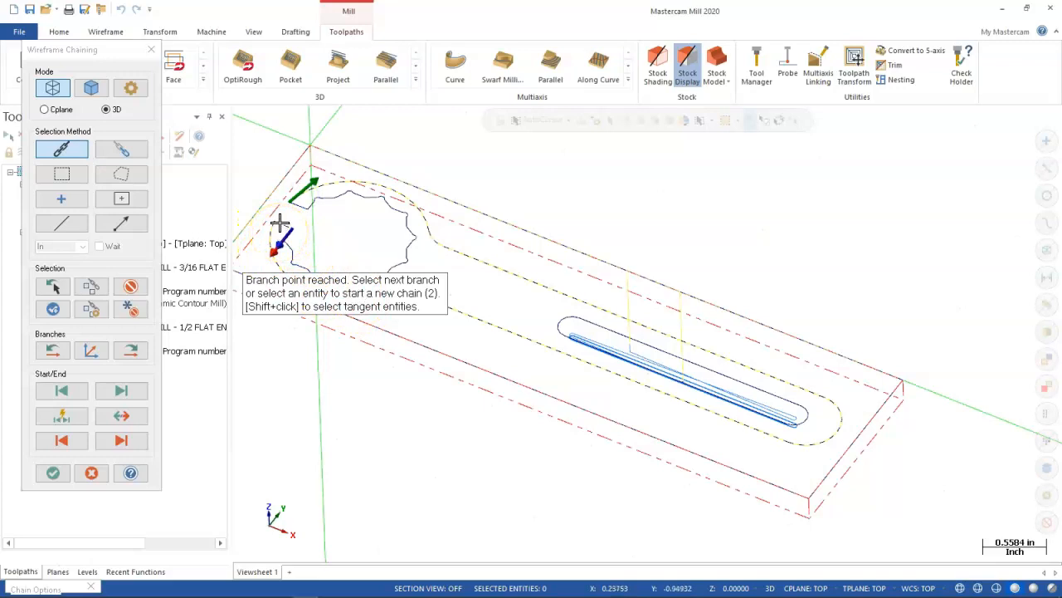
pyautogui.click(89, 469)
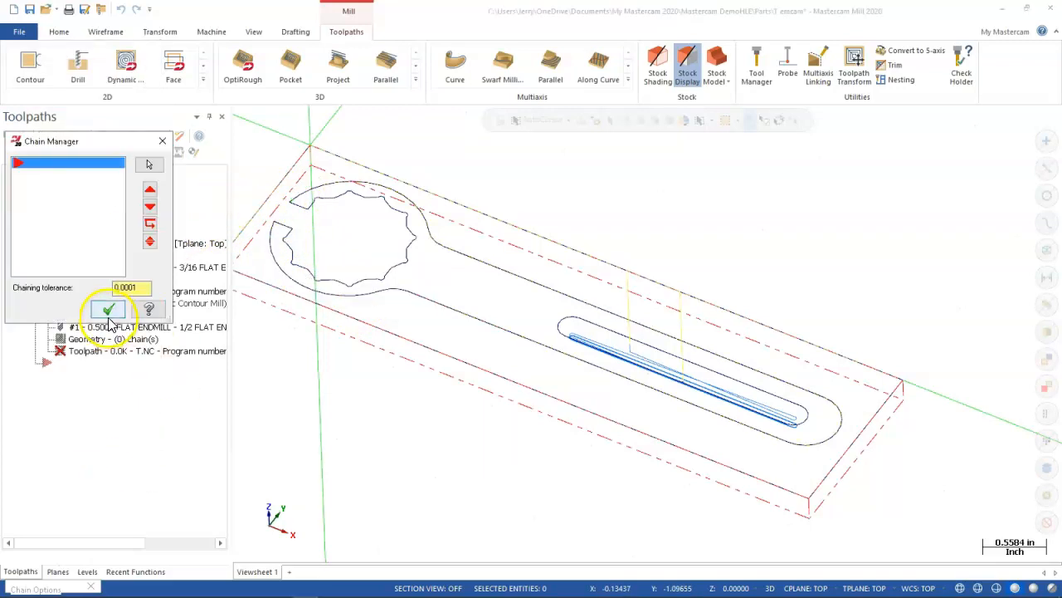
# Leave the chain selection and keep the Dynamic Contour operation without machining geometry.
pyautogui.click(108, 310)
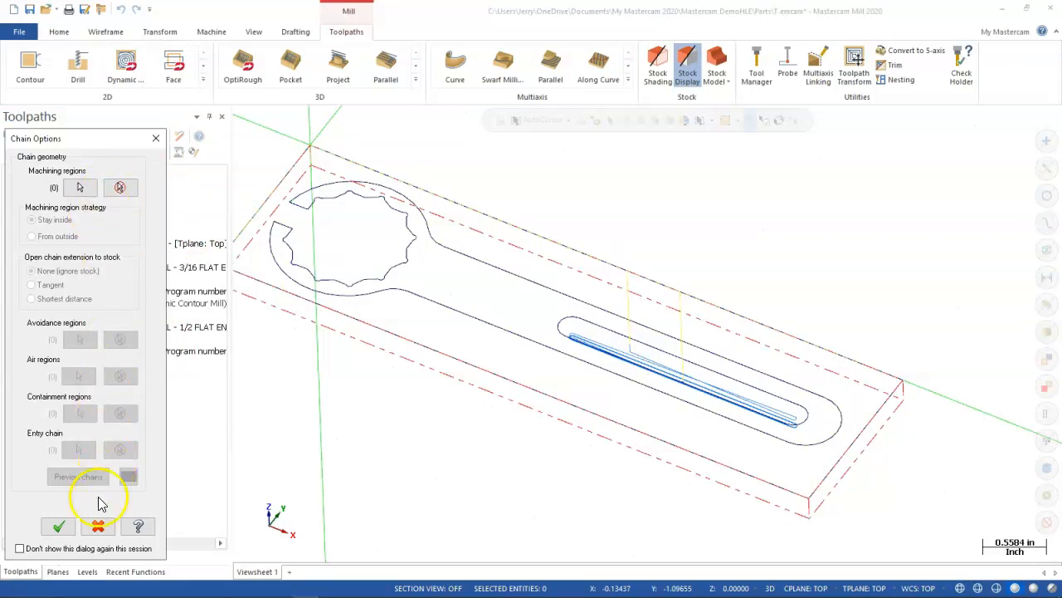
pyautogui.click(98, 525)
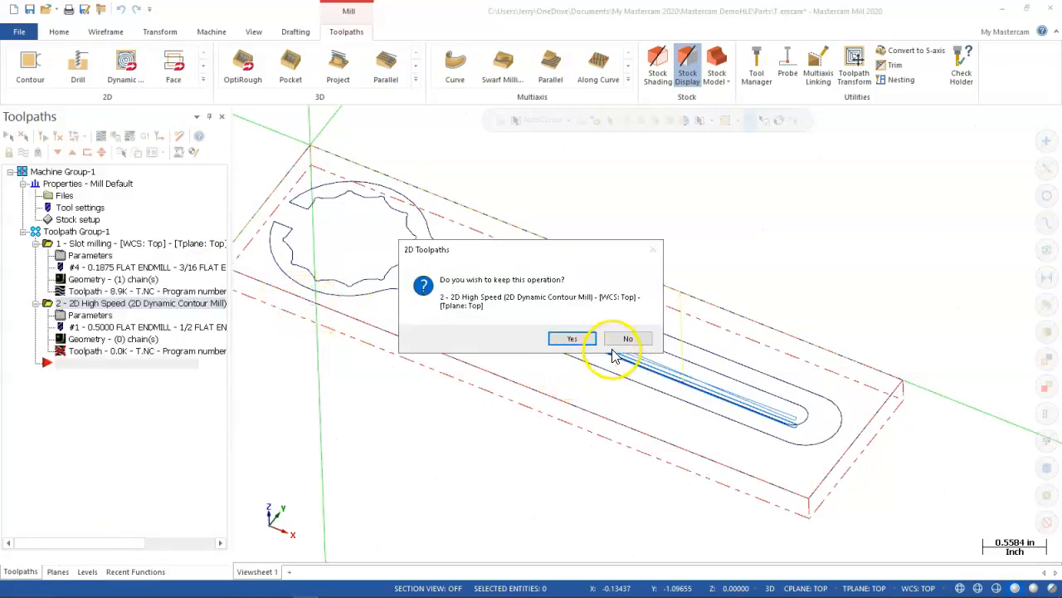
pyautogui.click(578, 341)
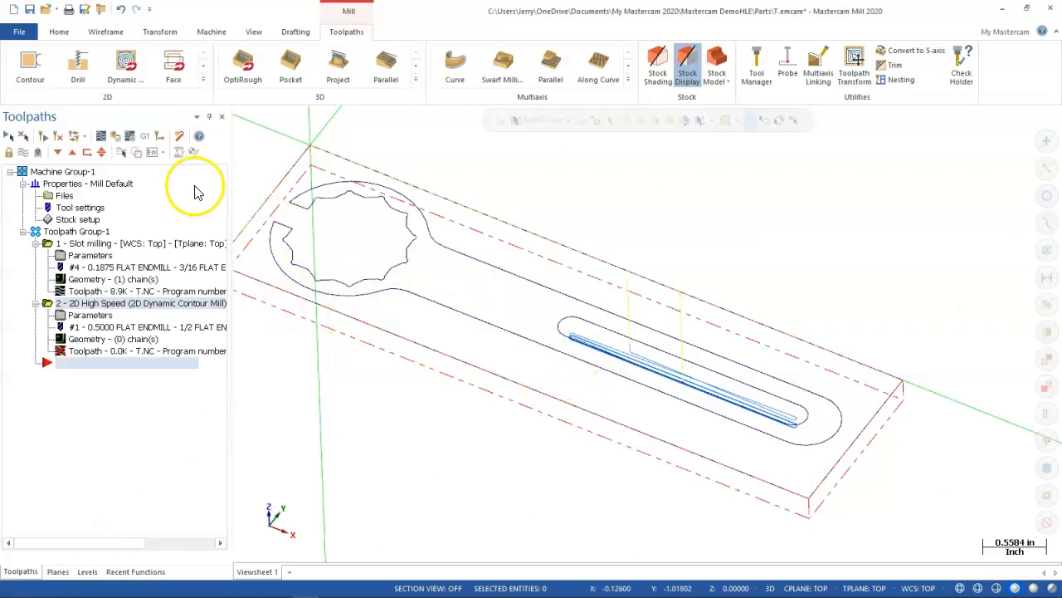
# Draw a line about 0.268 in long across the wrench's open jaw, joining the two outer profile endpoints.
pyautogui.click(104, 32)
pyautogui.click(95, 60)
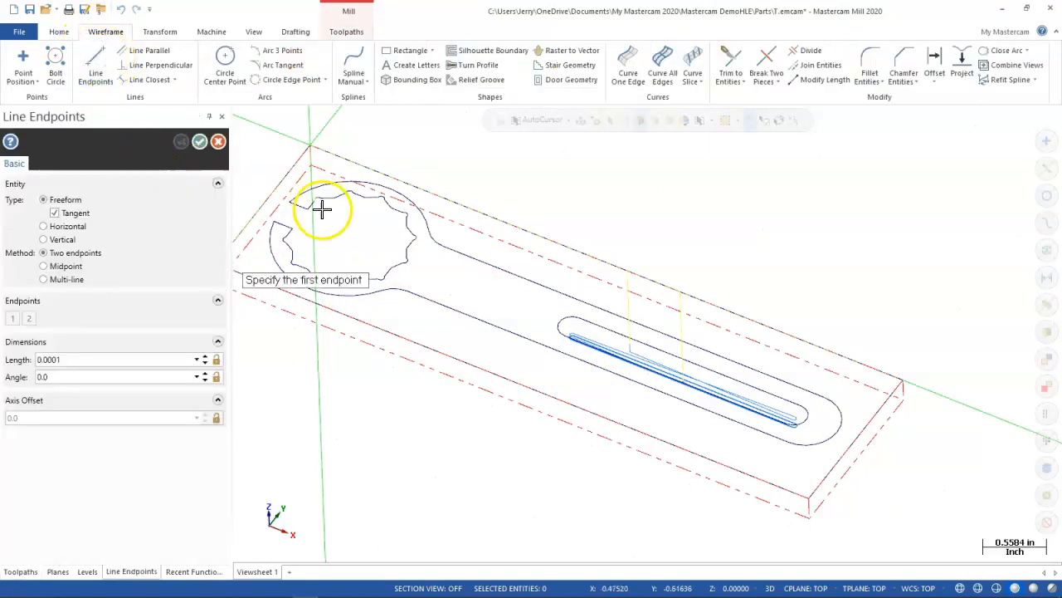
pyautogui.click(274, 222)
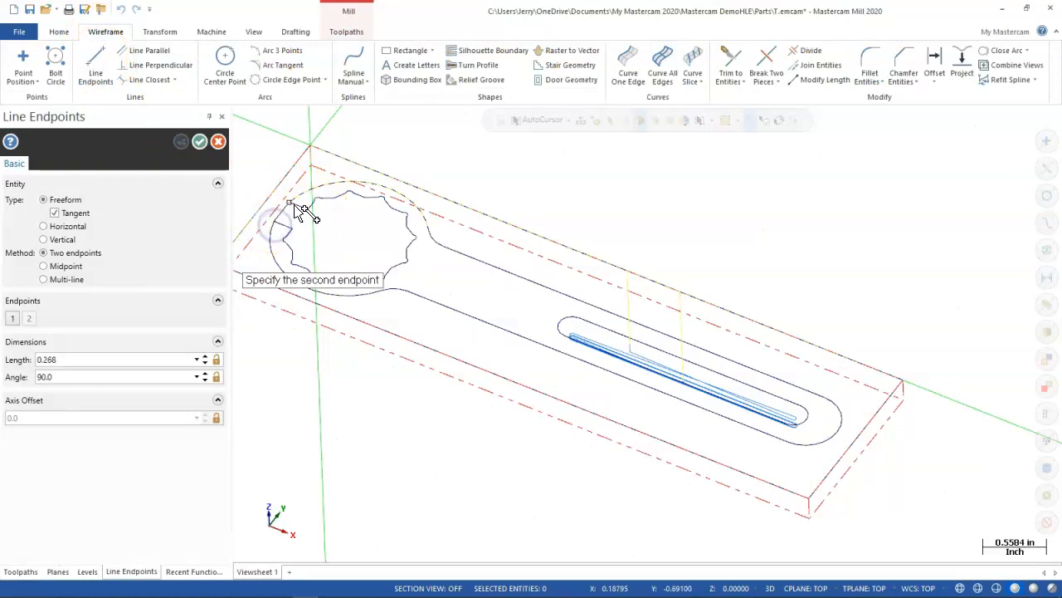
pyautogui.click(304, 208)
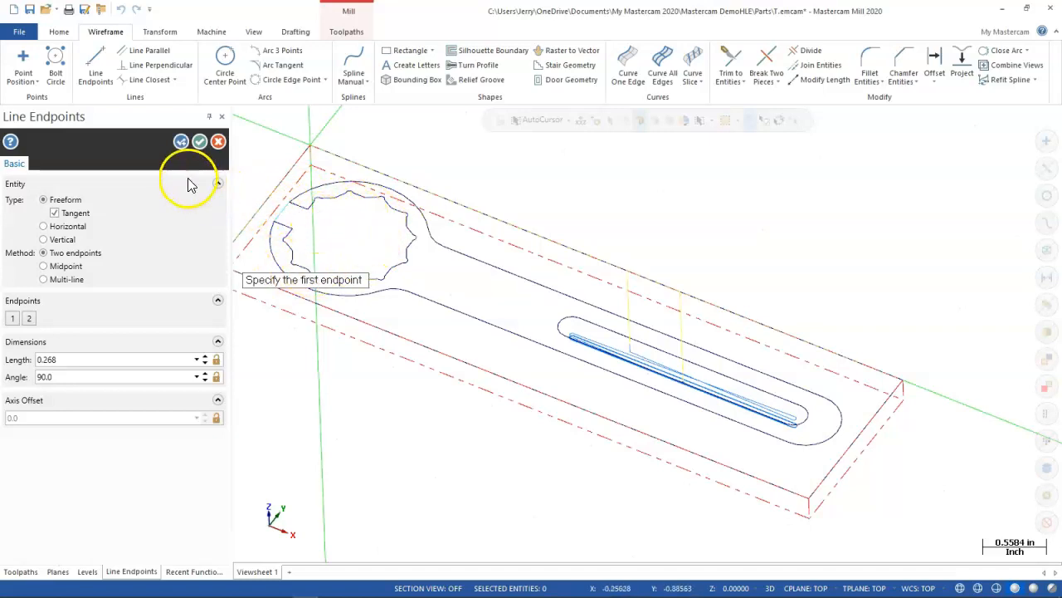
pyautogui.click(199, 141)
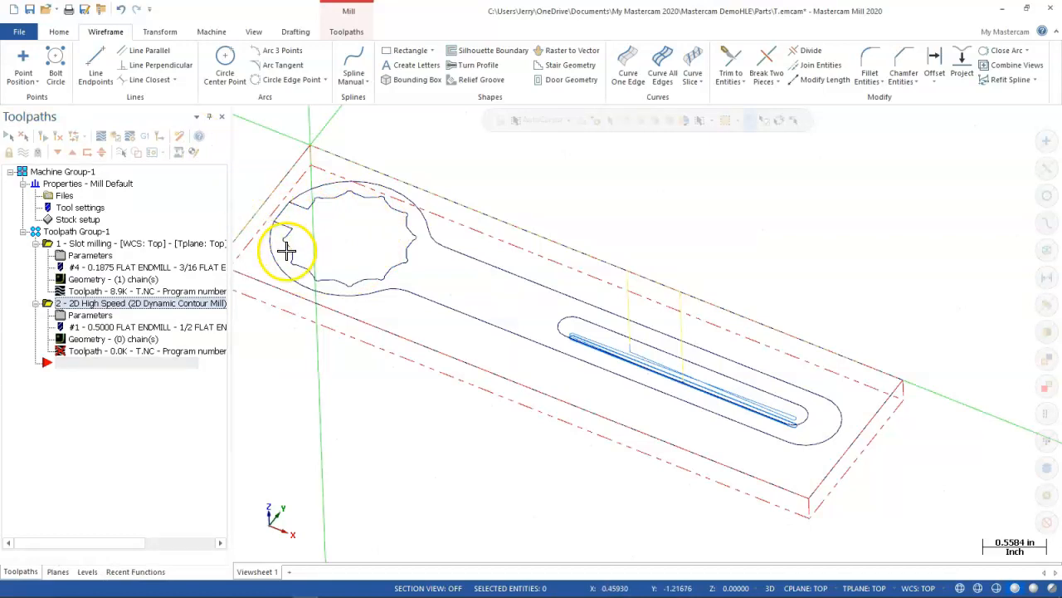
# Chain the wrench's outer profile, including the line across the jaw opening, as the Dynamic Contour machining region.
pyautogui.click(93, 317)
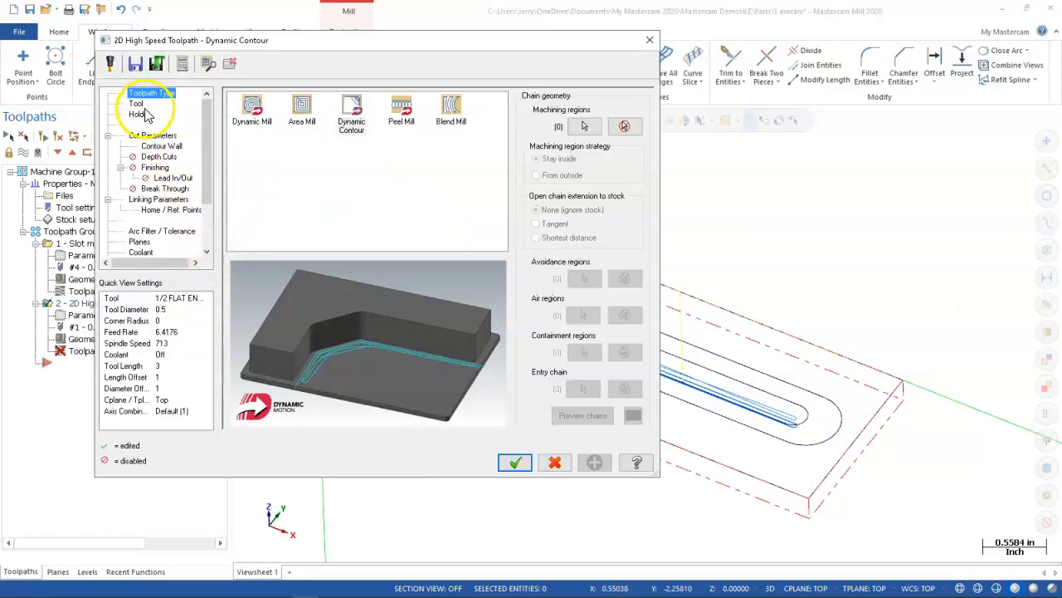
pyautogui.click(585, 125)
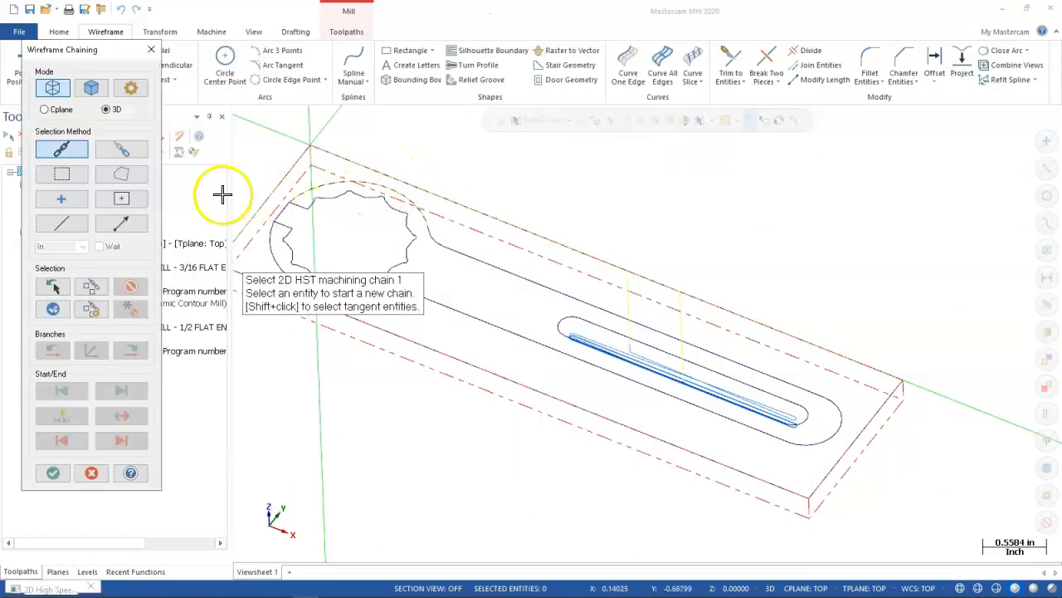
pyautogui.click(296, 197)
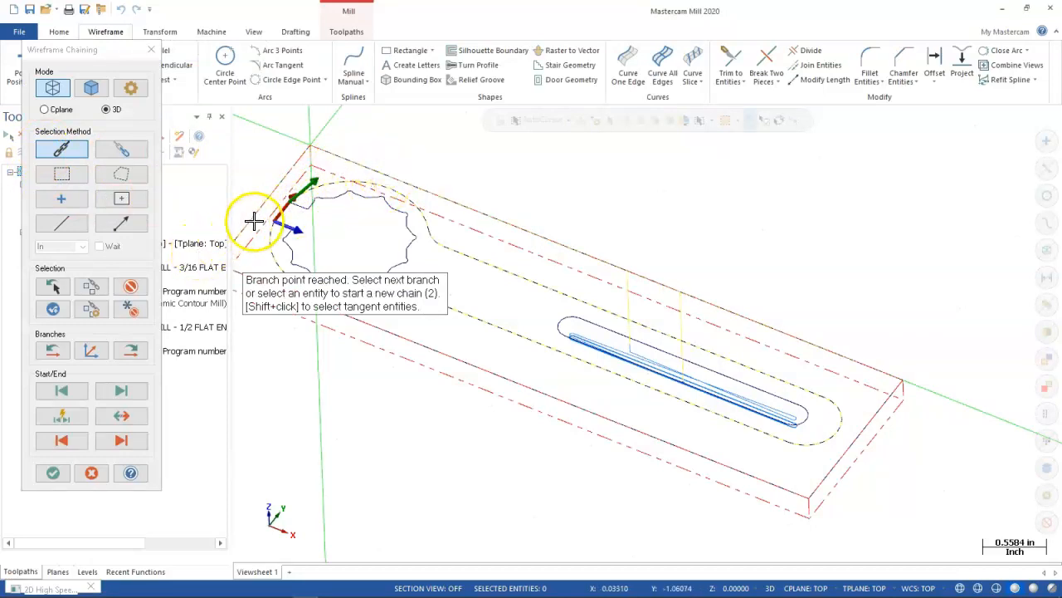
pyautogui.scroll(4, 290, 224)
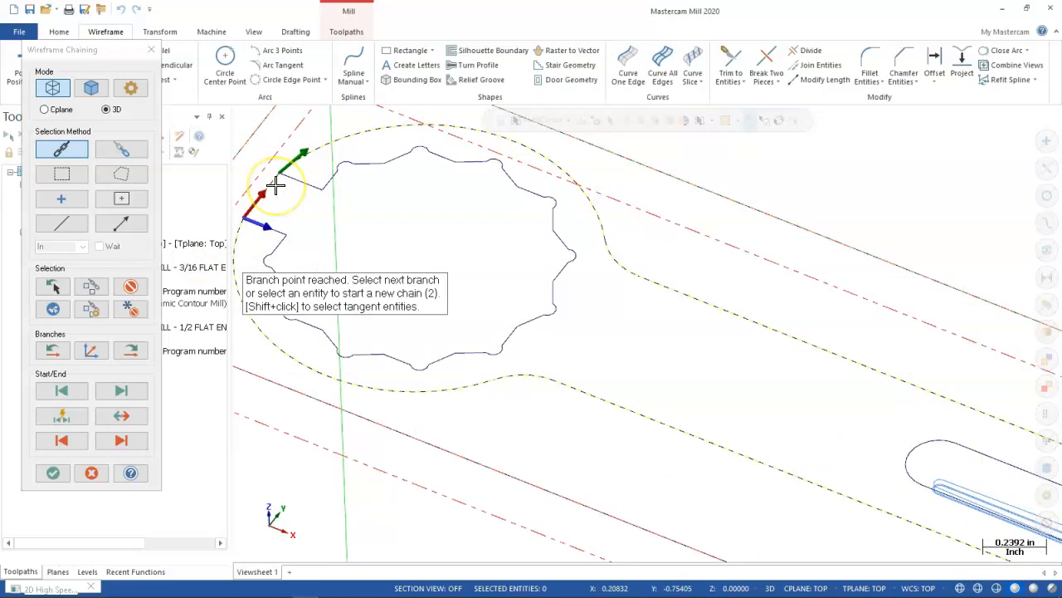
pyautogui.click(276, 184)
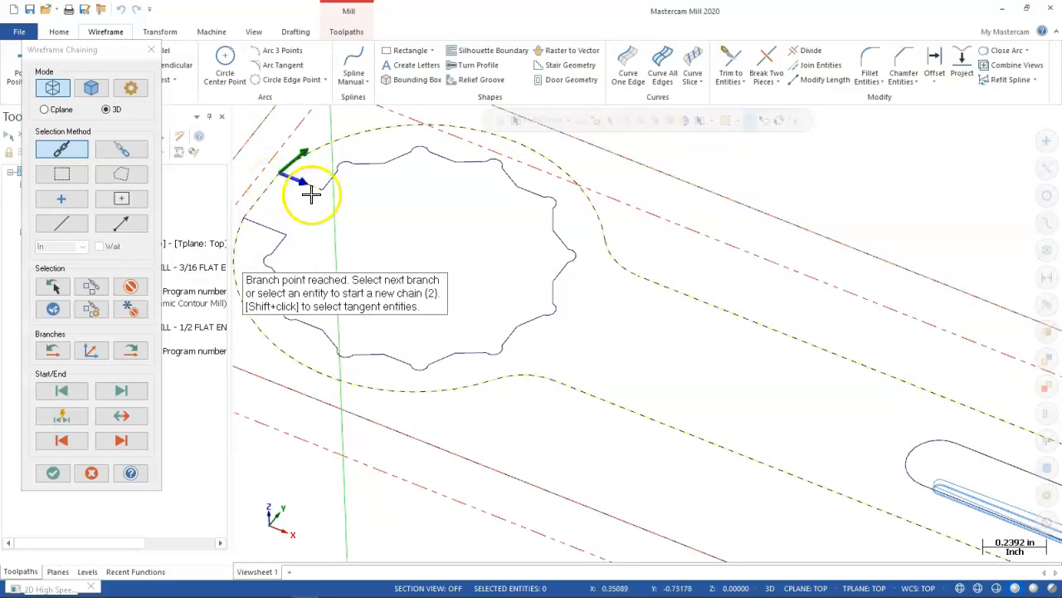
pyautogui.click(53, 472)
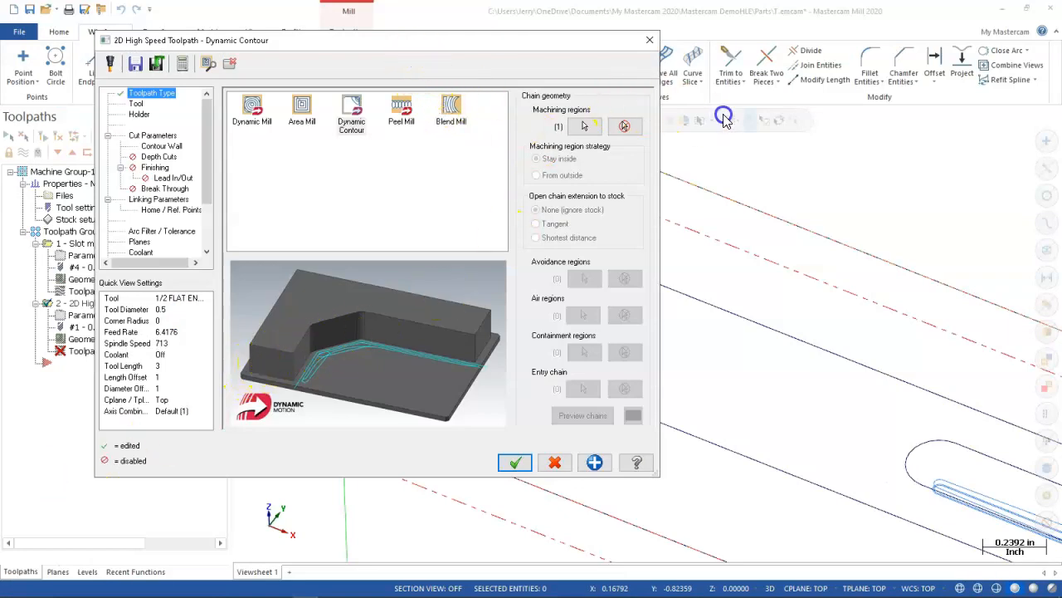
# Check the start point and direction of the outer profile chain in the Chain Manager.
pyautogui.click(584, 126)
pyautogui.scroll(-2, 603, 224)
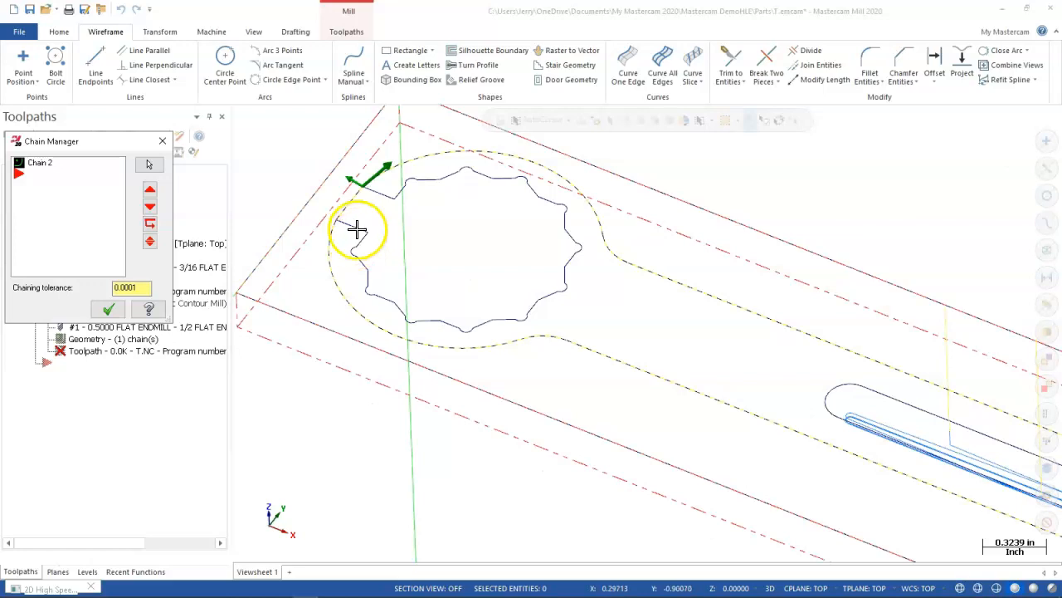
pyautogui.click(365, 174)
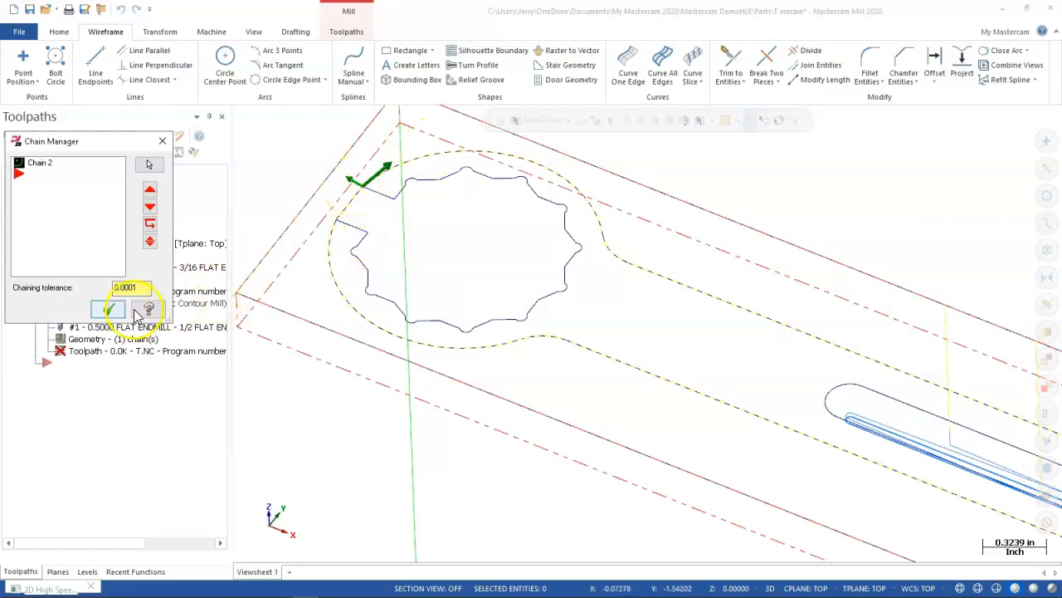
pyautogui.click(105, 311)
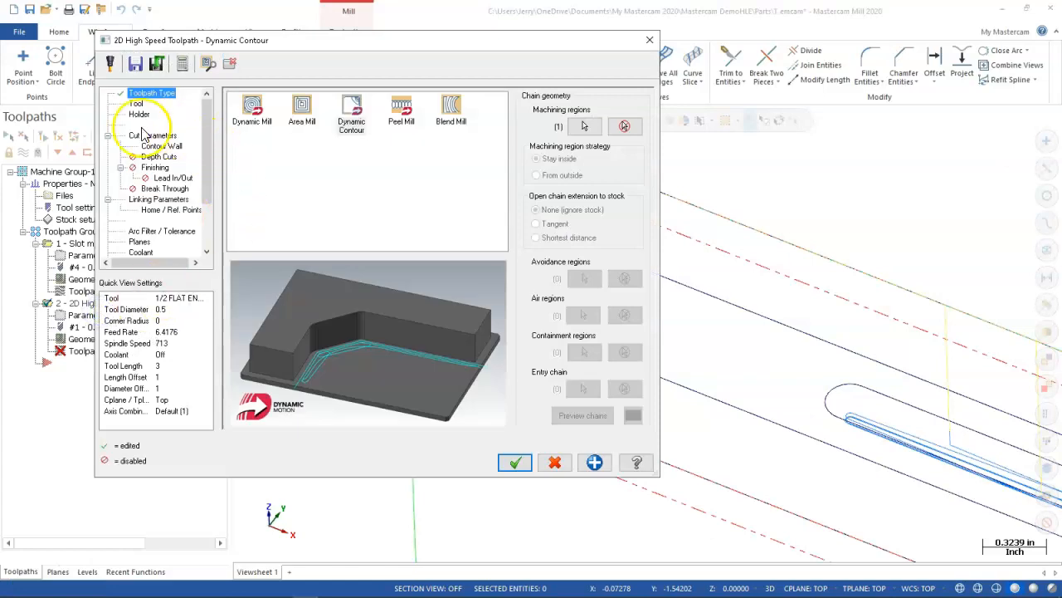
# Set the 1/2 flat endmill's surface speed to 300 SFM and its feed per tooth to 0.001.
pyautogui.click(136, 105)
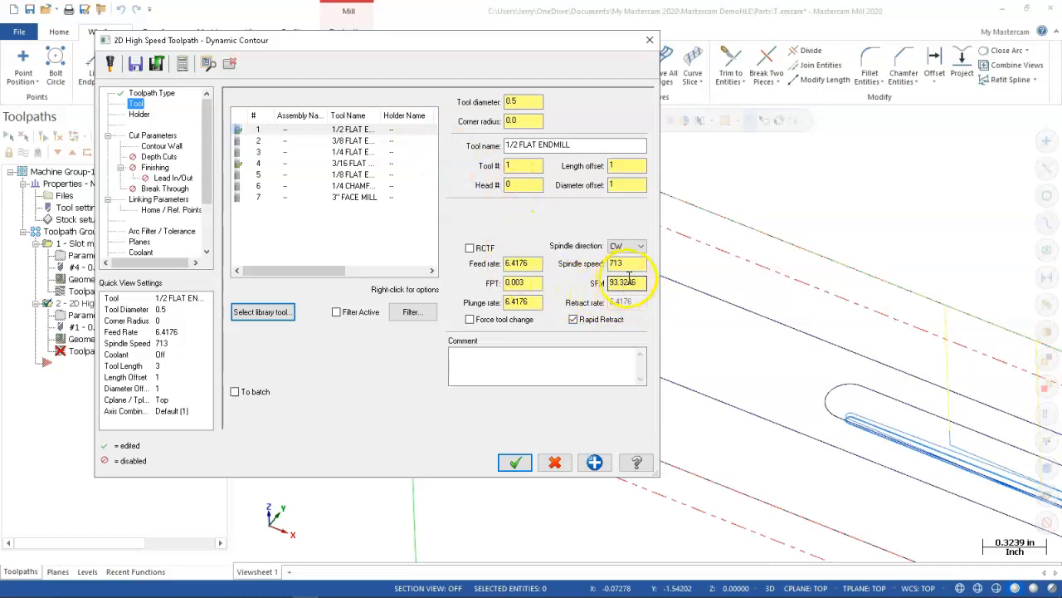
pyautogui.moveTo(633, 282); pyautogui.dragTo(568, 279)
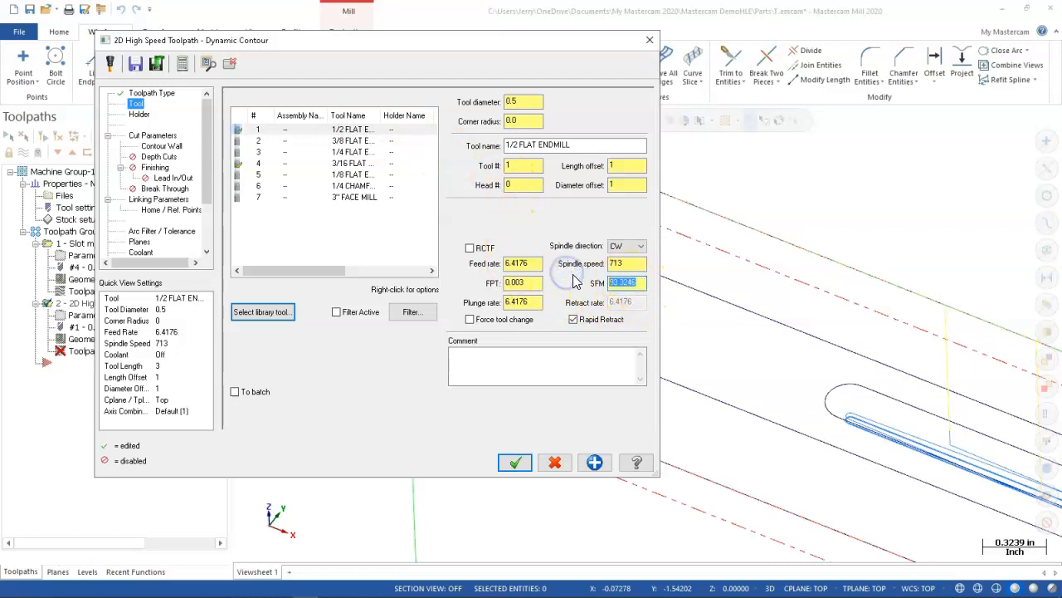
pyautogui.press('Tab')
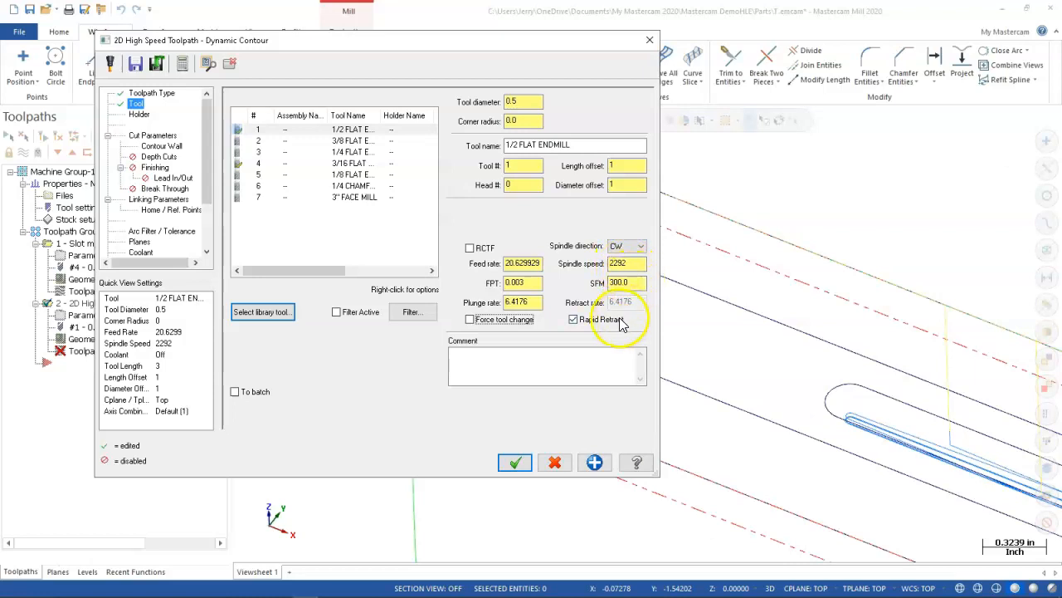
pyautogui.doubleClick(529, 283)
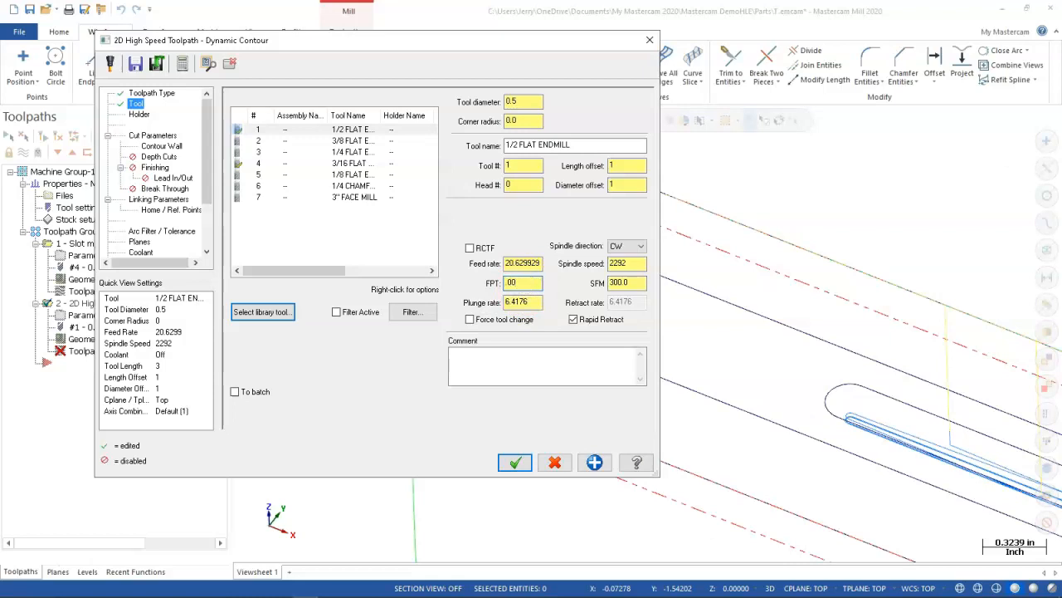
pyautogui.press('Tab')
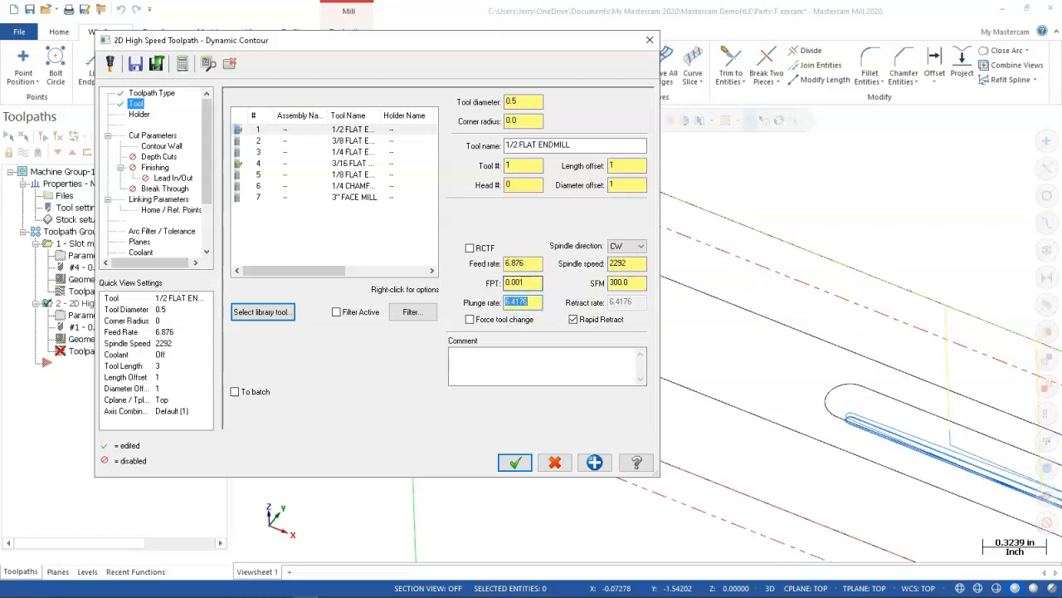
# Set both the feed rate and the plunge rate of the 1/2 flat endmill to 8.
pyautogui.doubleClick(524, 264)
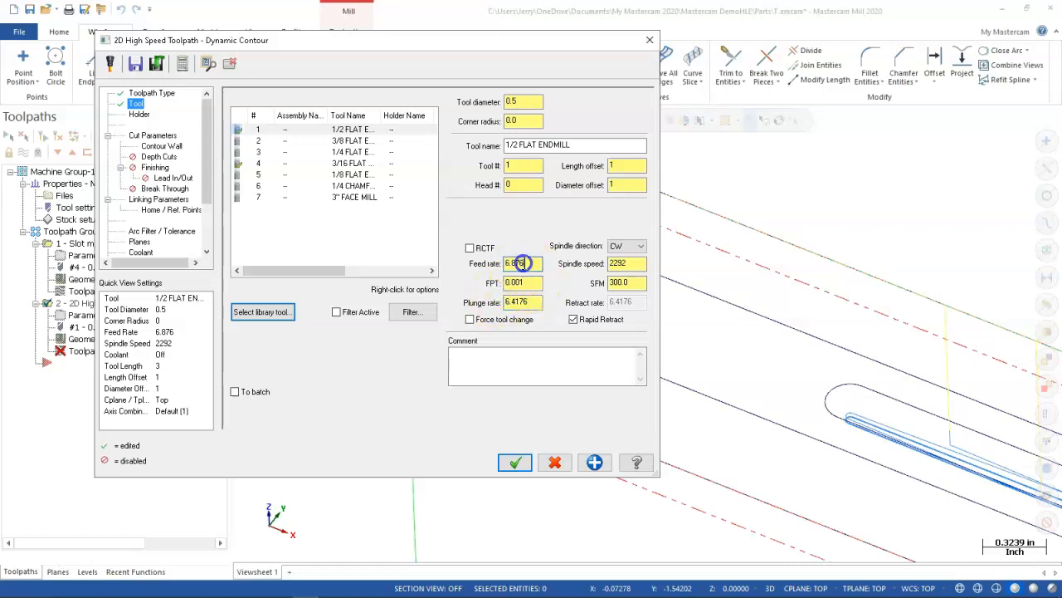
pyautogui.write('8')
pyautogui.press('Tab')
pyautogui.doubleClick(537, 305)
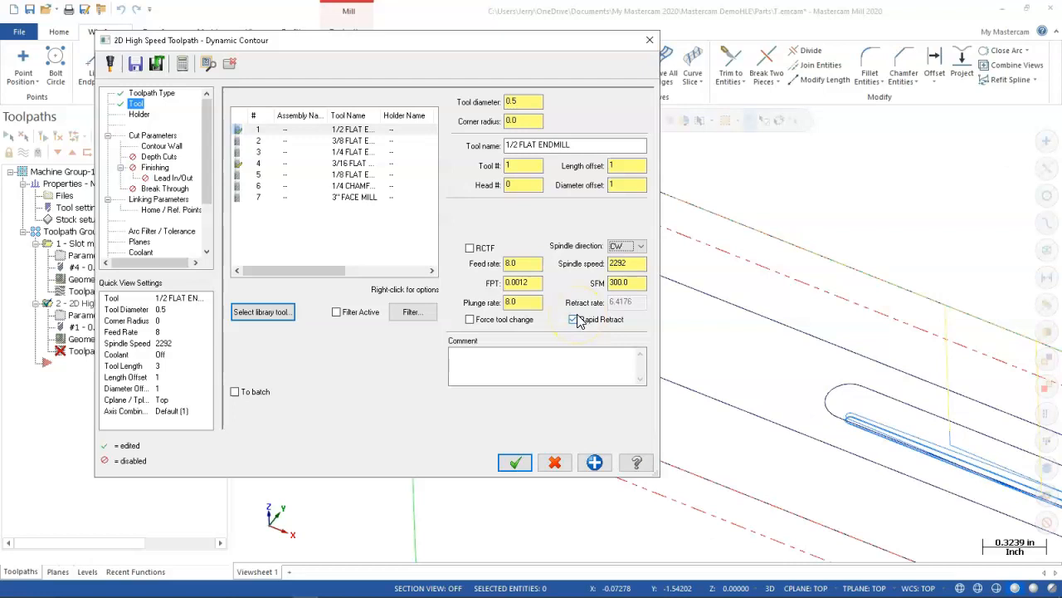
pyautogui.click(573, 320)
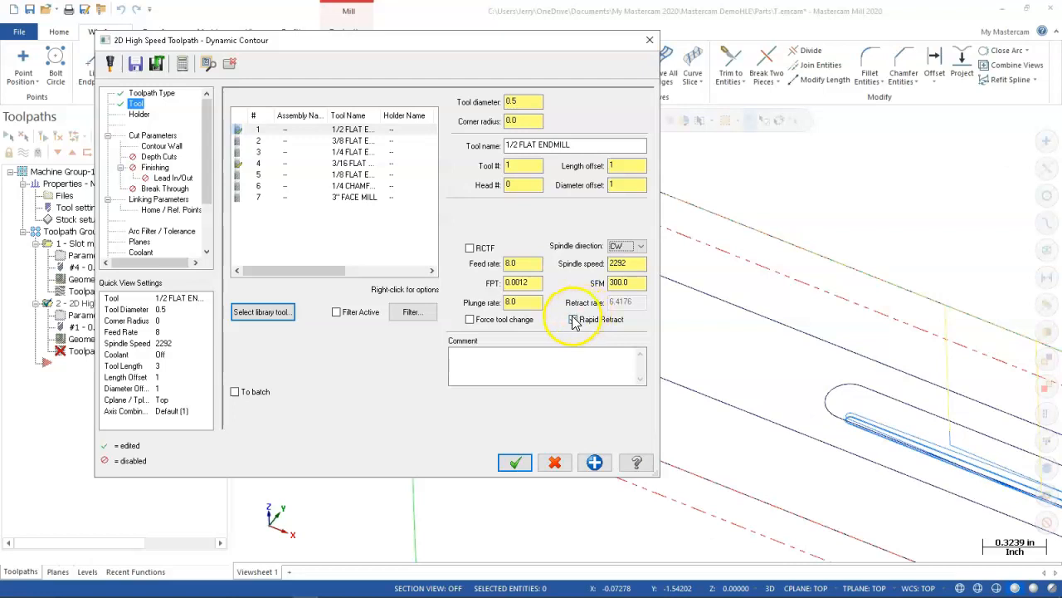
# In the cut parameters, set the approach distance to 0.5 and the first pass feed reduction to 25%.
pyautogui.click(153, 135)
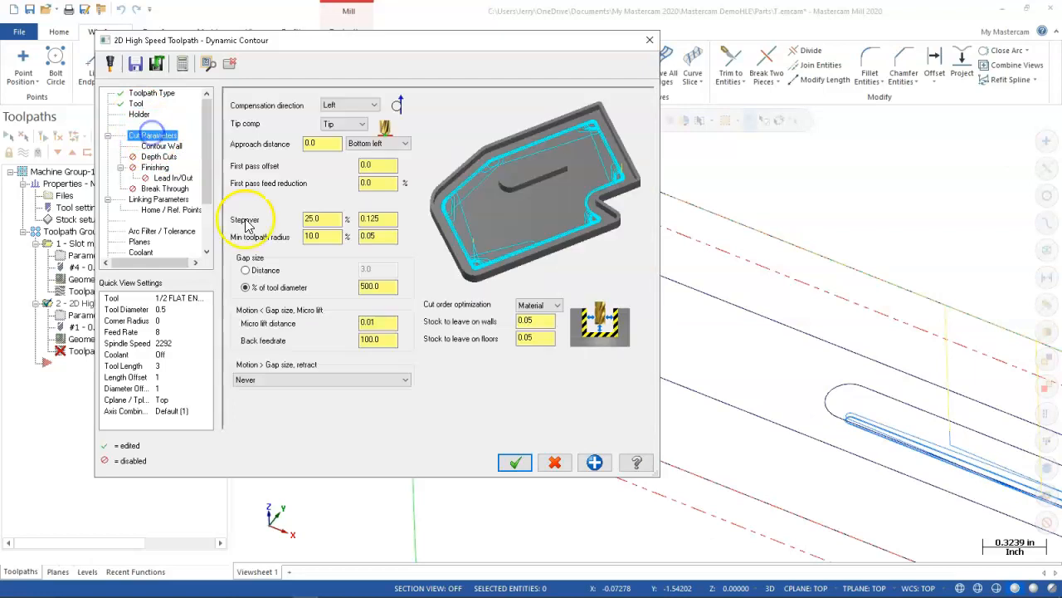
pyautogui.doubleClick(310, 145)
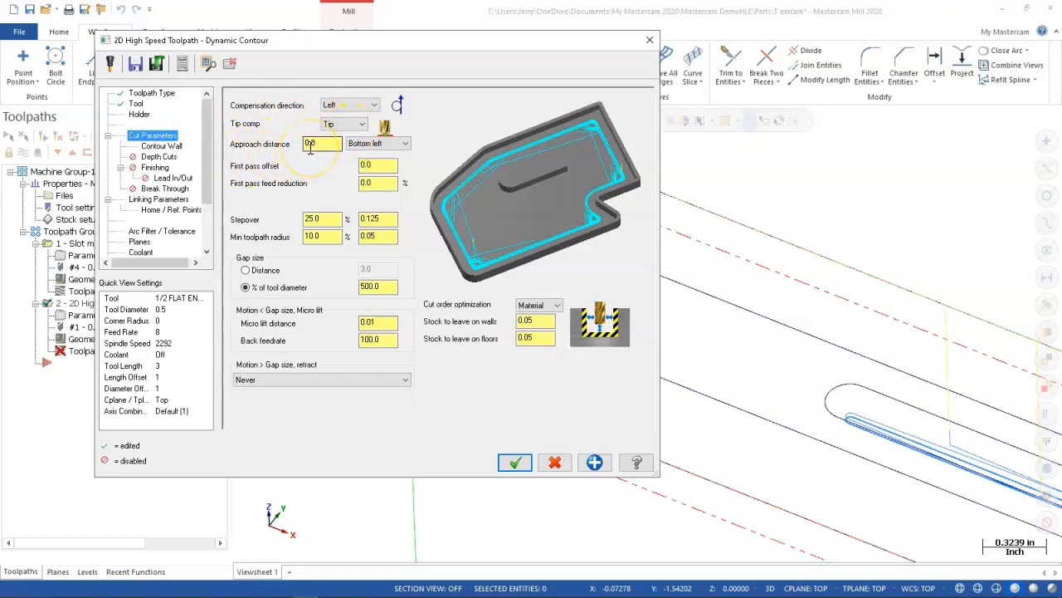
pyautogui.doubleClick(318, 143)
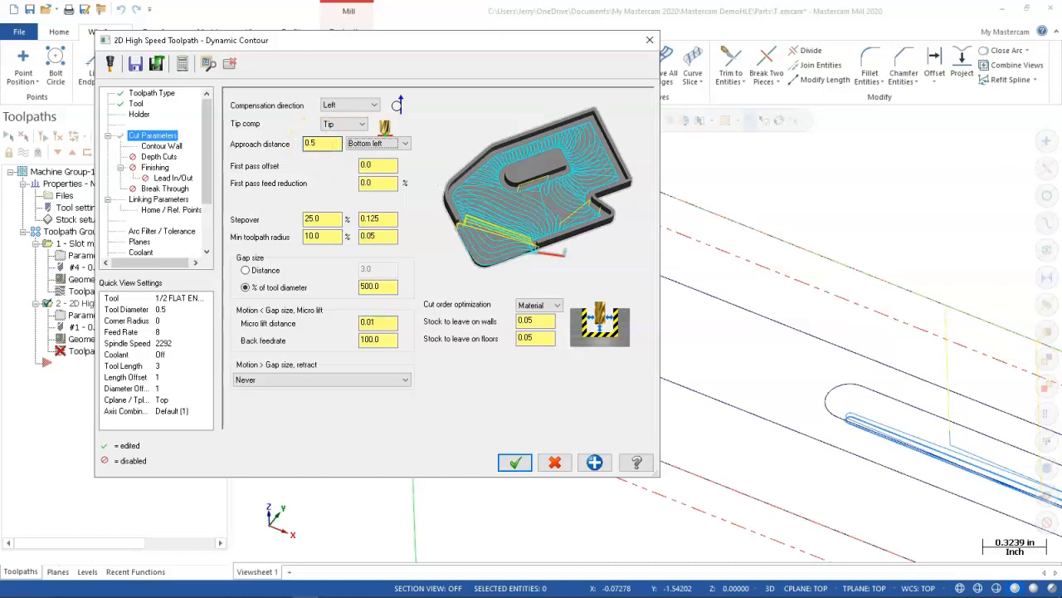
pyautogui.click(377, 165)
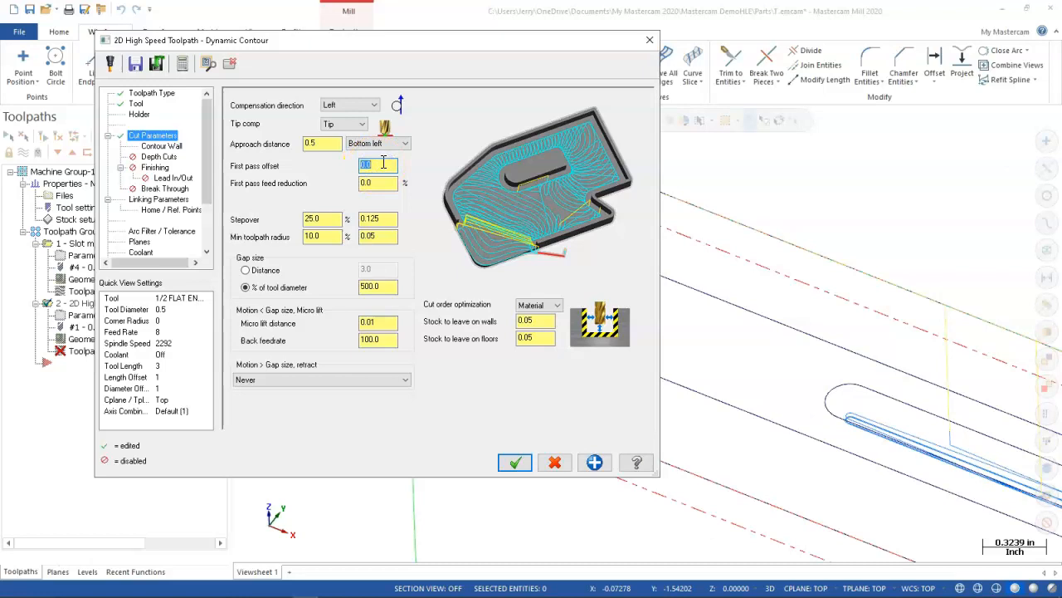
pyautogui.click(378, 186)
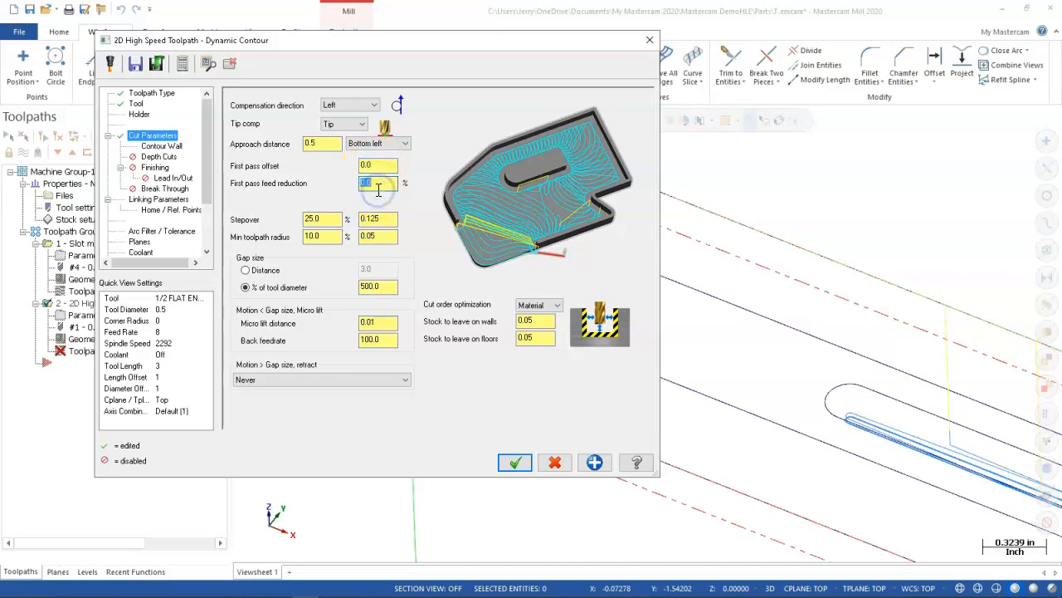
pyautogui.write('25')
pyautogui.press('Tab')
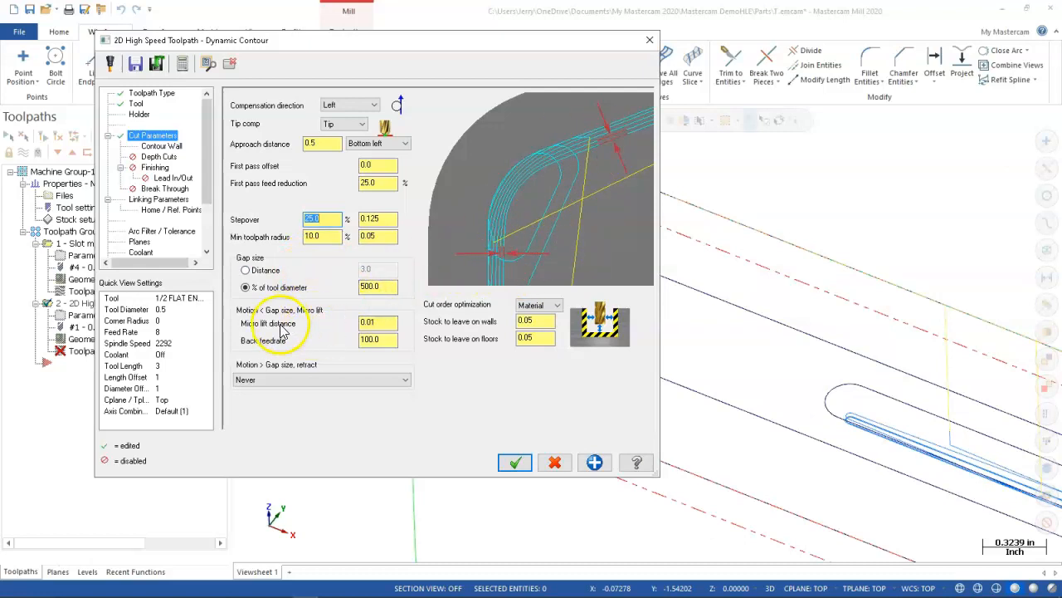
# Set the stock to leave to 0.005 on walls and 0.0 on floors, and open the Contour Wall settings.
pyautogui.click(525, 321)
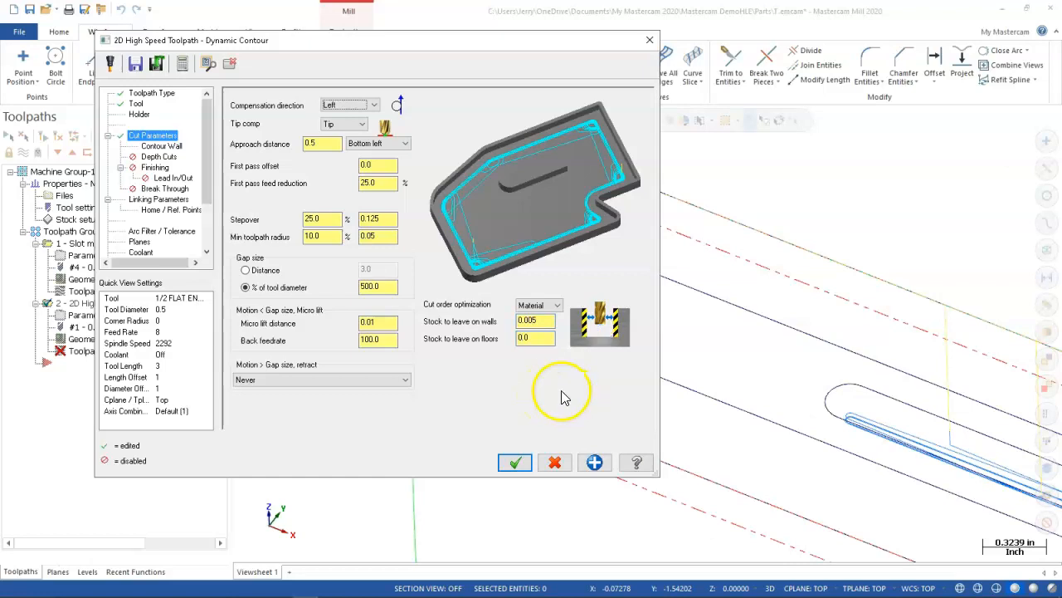
pyautogui.click(172, 146)
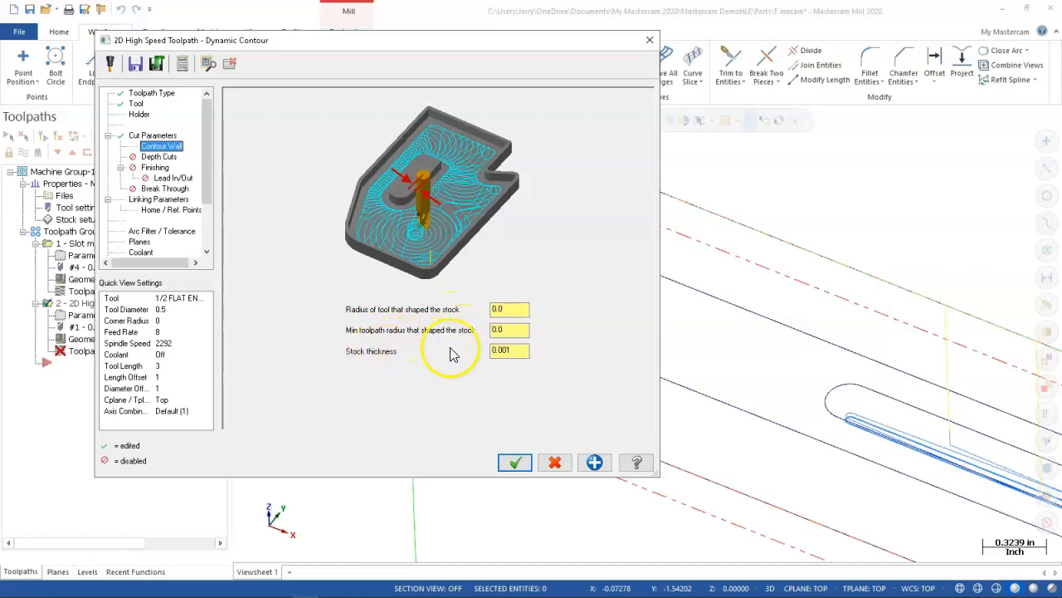
# Enable a single finish pass for the Dynamic Contour and set its spacing to 0.005.
pyautogui.click(166, 158)
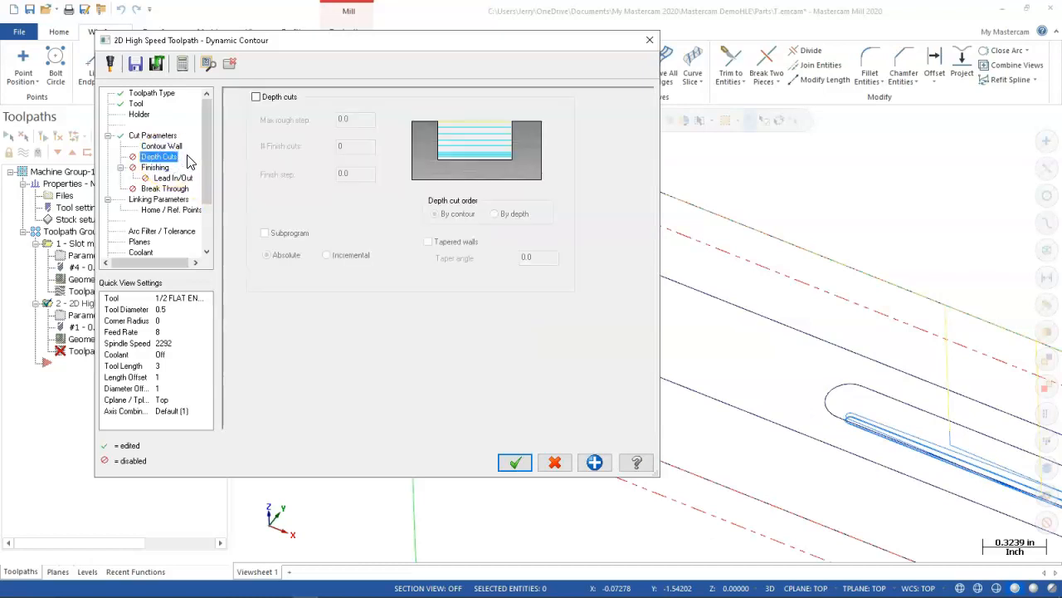
pyautogui.click(158, 169)
pyautogui.click(246, 148)
pyautogui.click(244, 146)
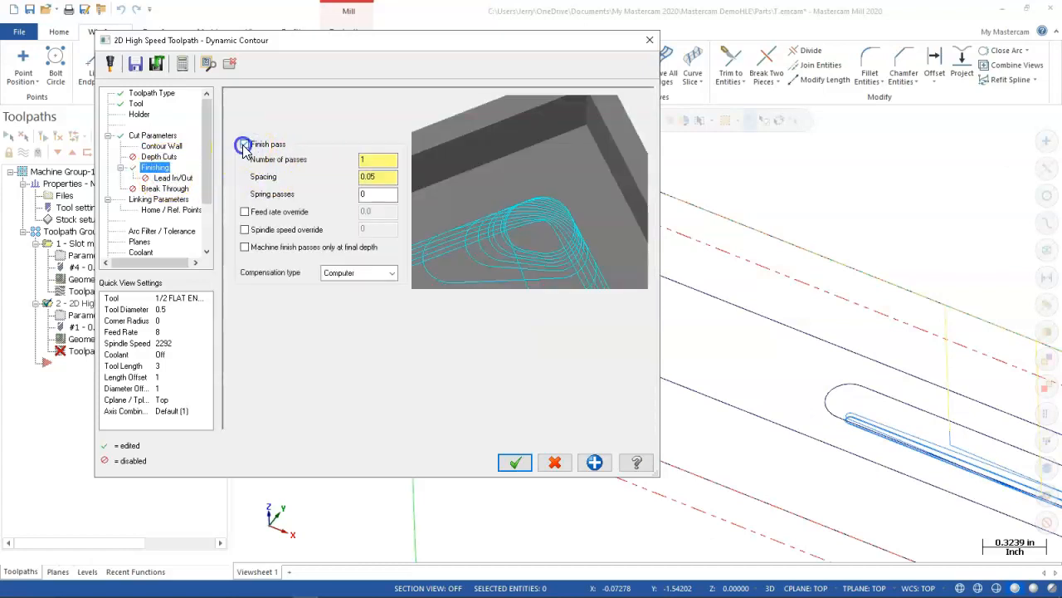
pyautogui.click(369, 176)
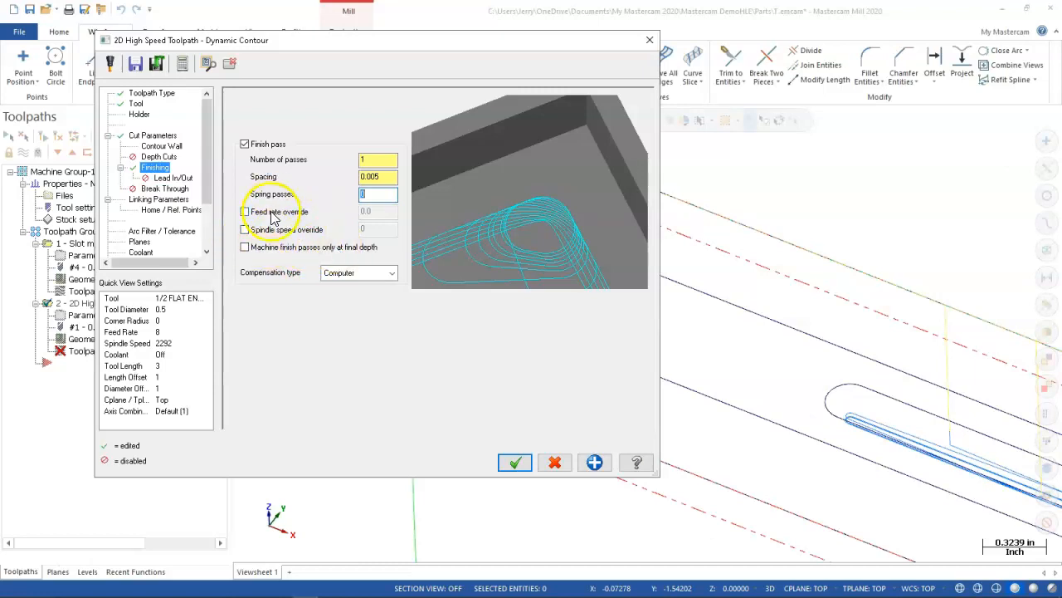
# Turn on lead in/out with both entry and exit moves, and set the entry line length to 0.1.
pyautogui.click(163, 179)
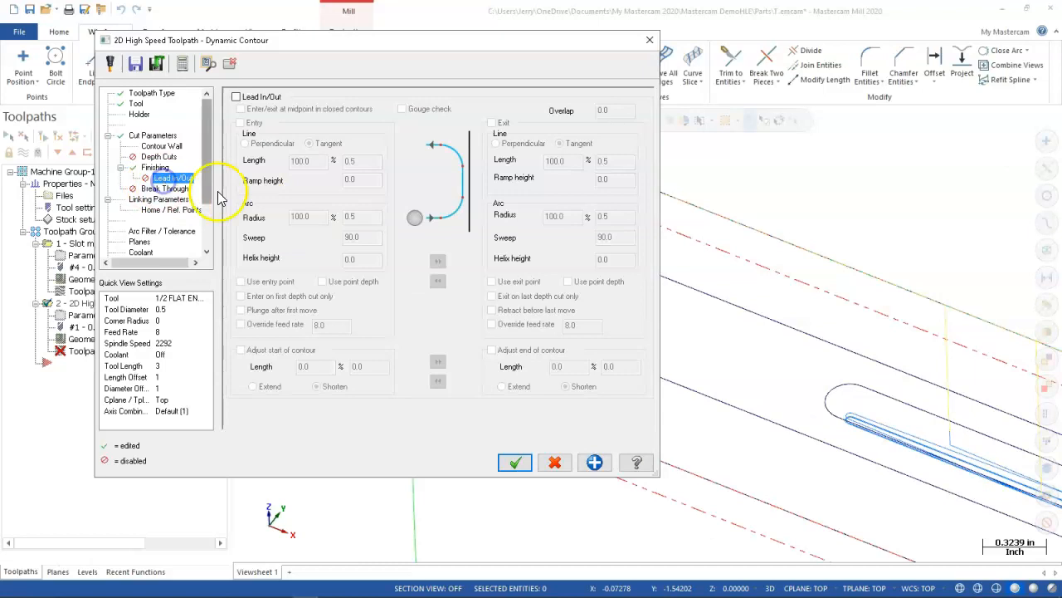
pyautogui.click(237, 98)
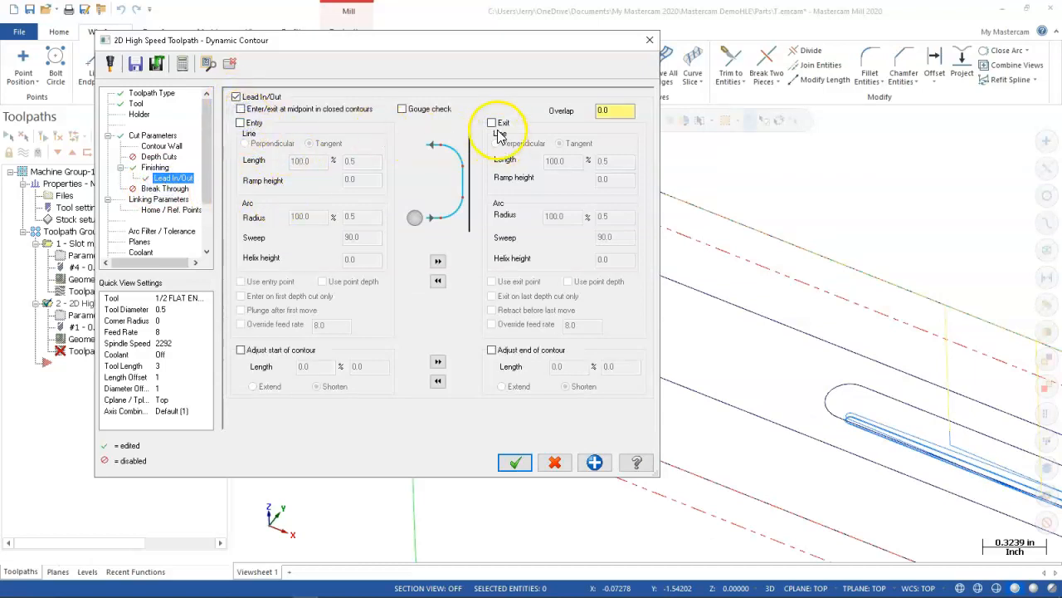
pyautogui.click(491, 123)
pyautogui.click(249, 123)
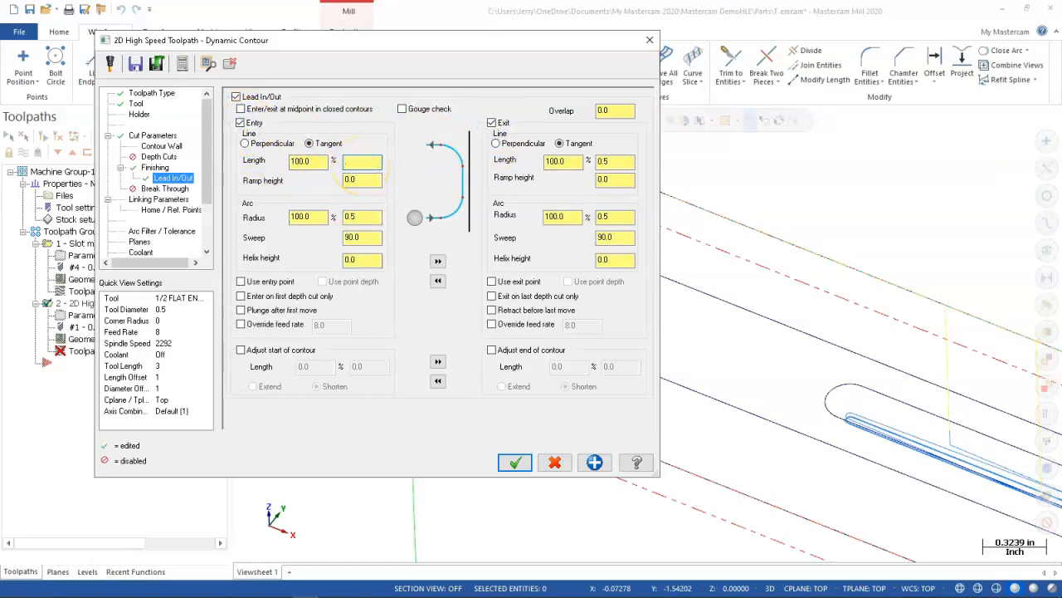
pyautogui.press('Tab')
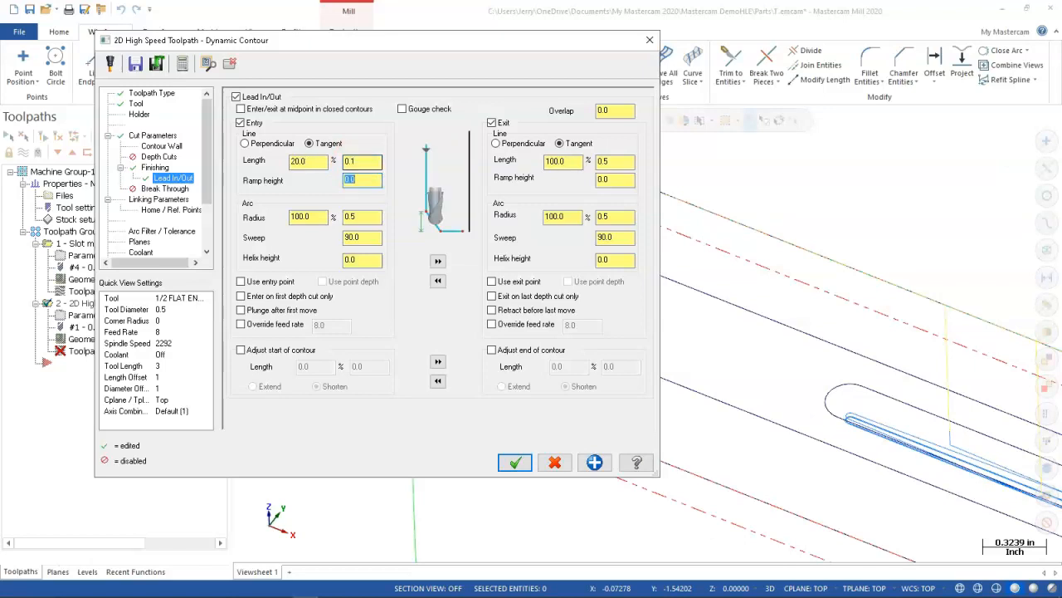
# Set the entry arc radius to 0.05 and sweep to 45, and copy the entry settings to the exit.
pyautogui.click(357, 220)
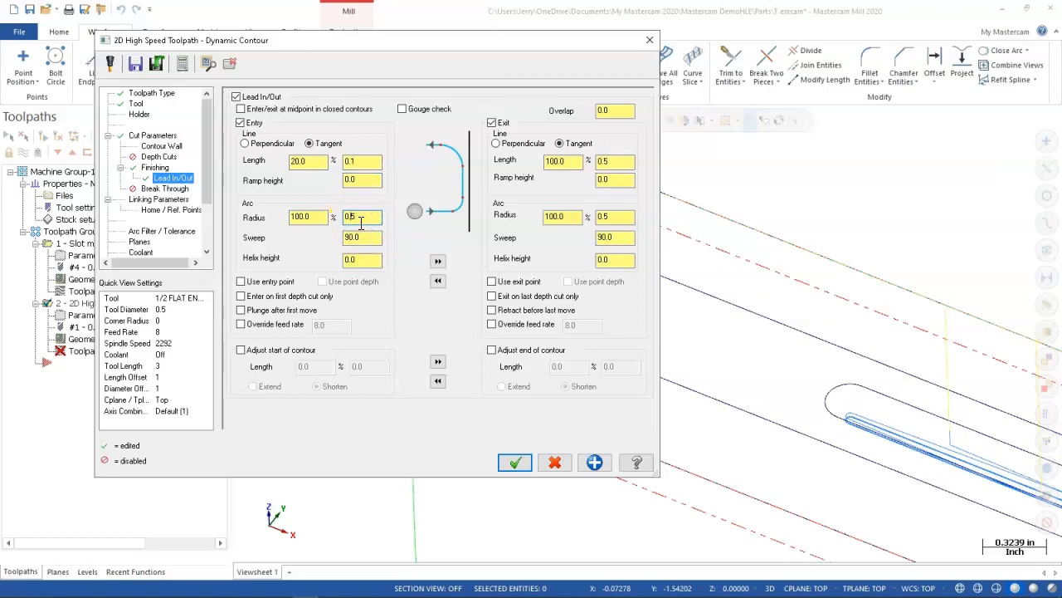
pyautogui.press('Tab')
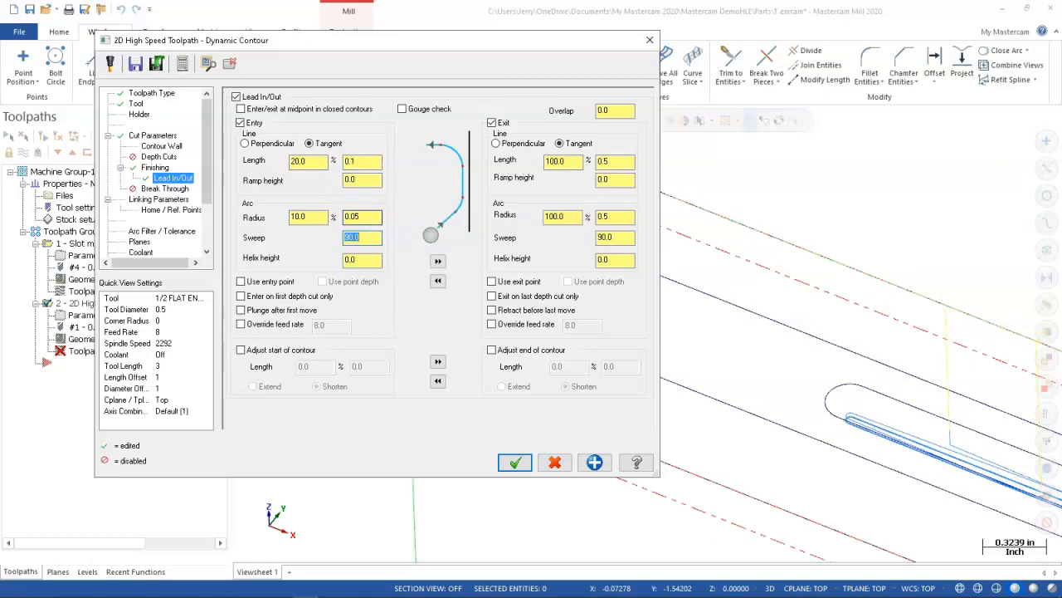
pyautogui.write('45')
pyautogui.press('Tab')
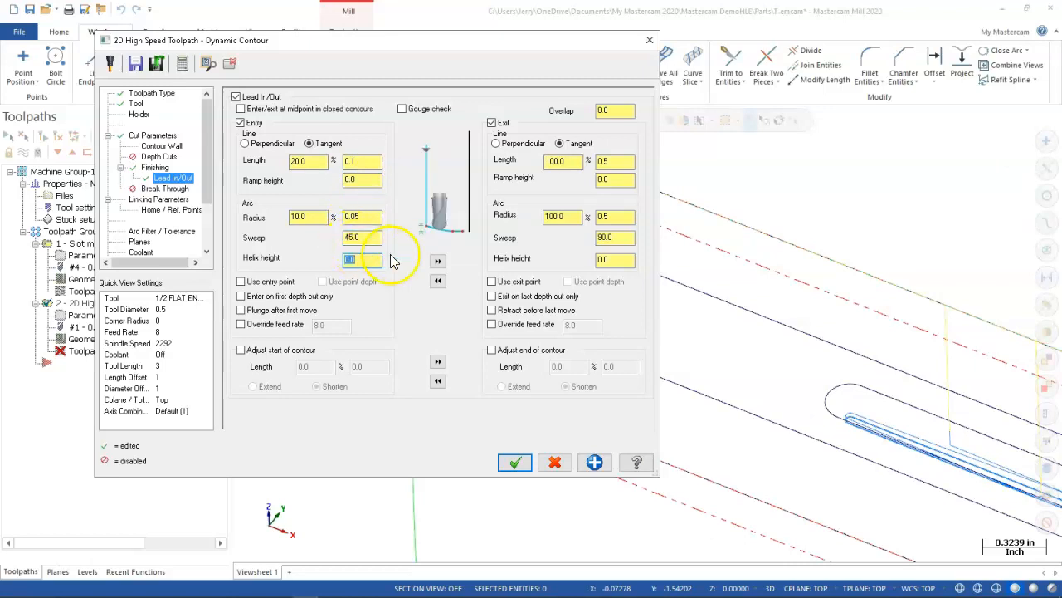
pyautogui.click(438, 261)
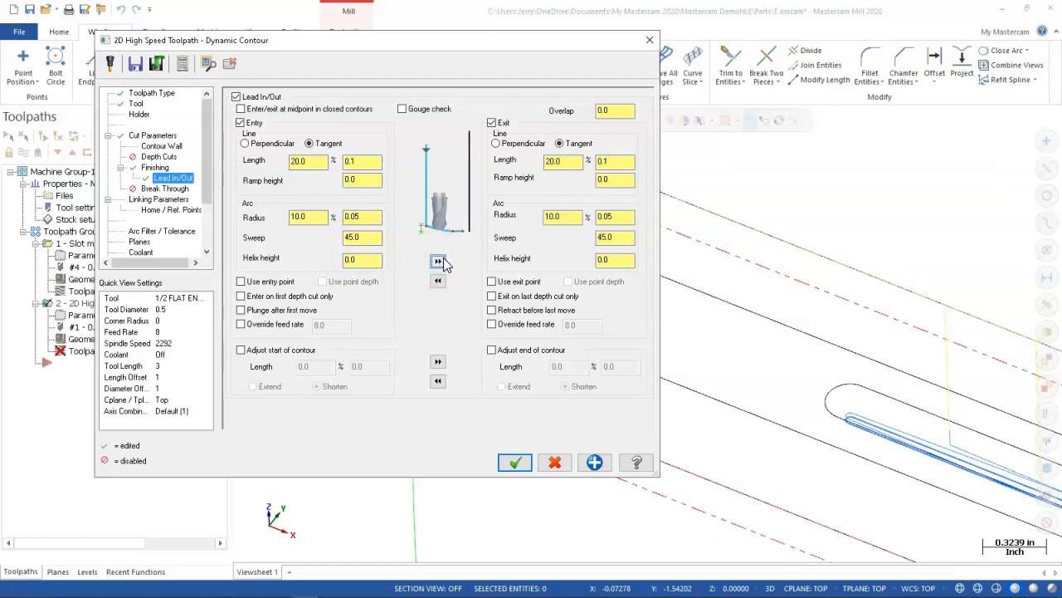
# Enable a 0.01 break through and set absolute linking heights: retract 1.0, feed plane 0.1 and depth -0.135.
pyautogui.click(164, 189)
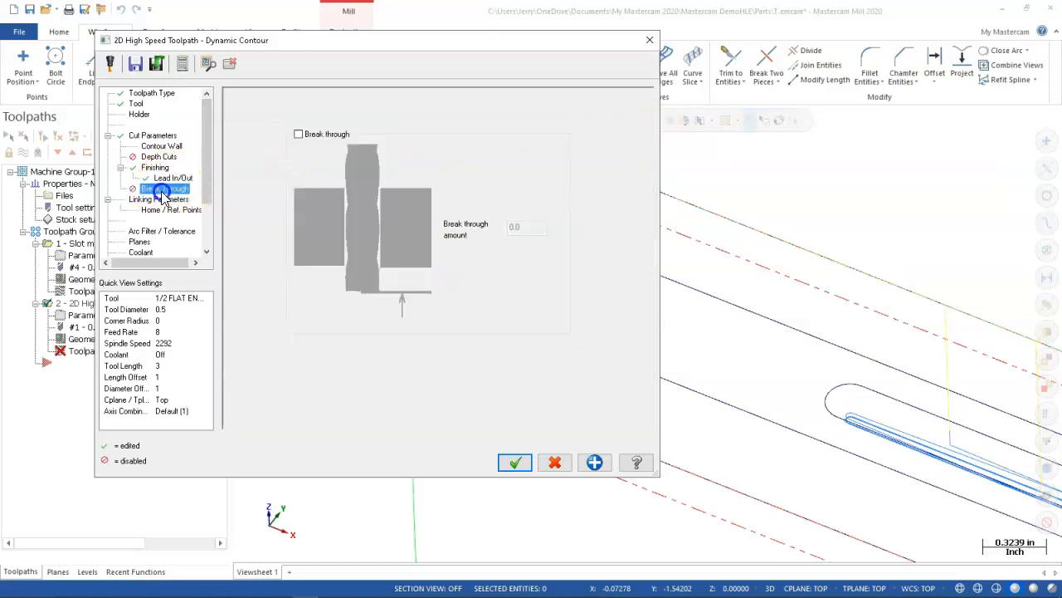
pyautogui.click(298, 135)
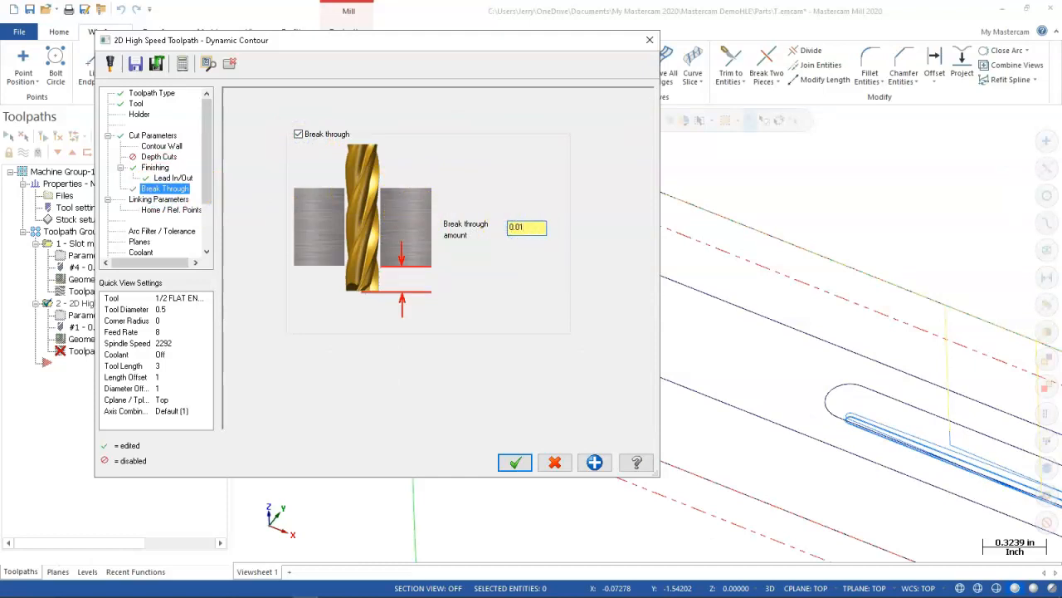
pyautogui.click(170, 200)
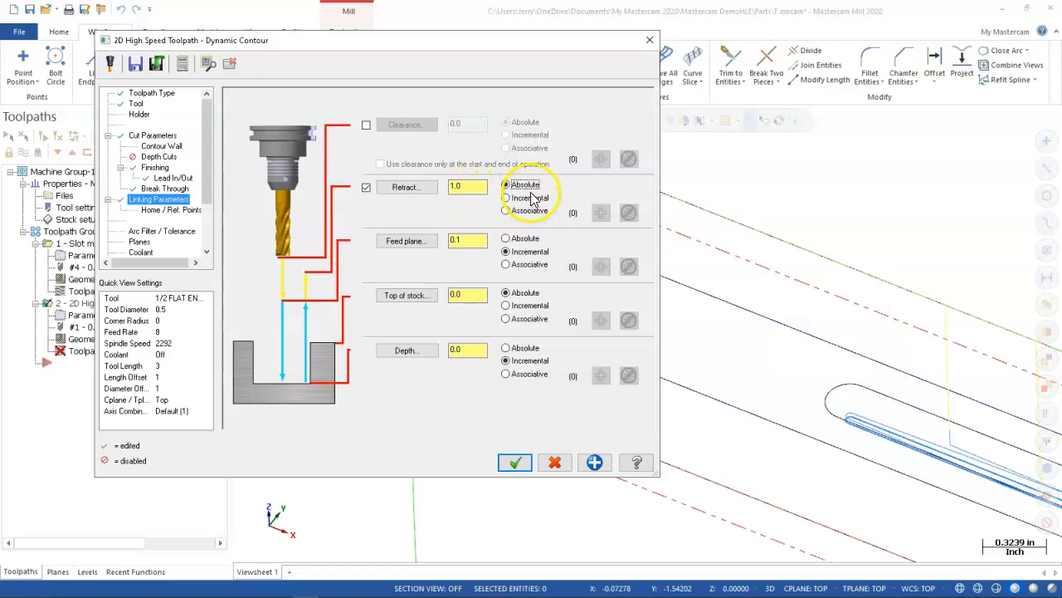
pyautogui.click(505, 239)
pyautogui.click(505, 348)
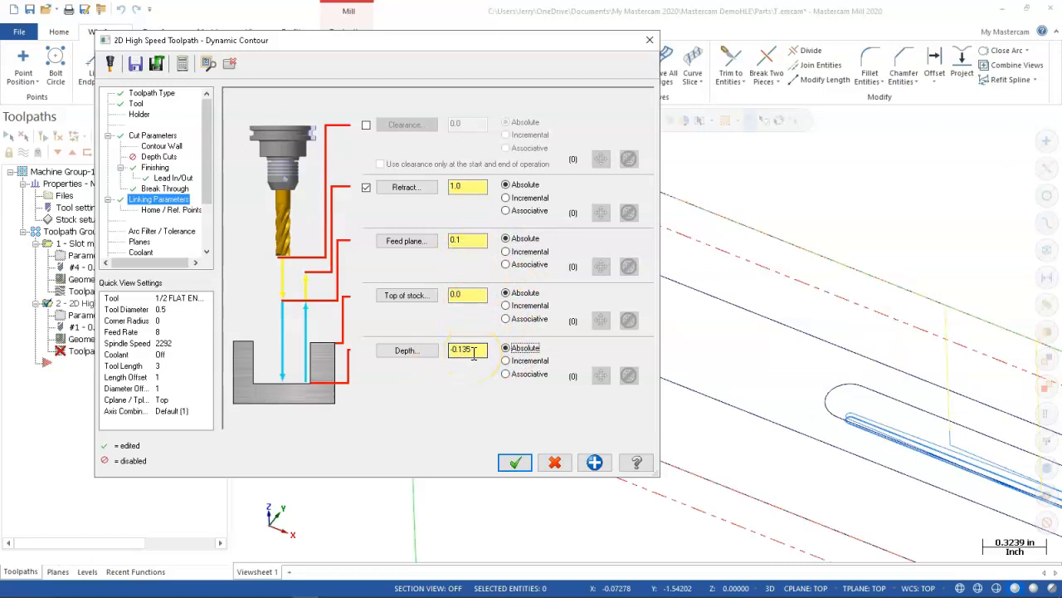
# Accept the Dynamic Contour settings, regenerate the outdated operation, and inspect its toolpath around the wrench profile.
pyautogui.click(514, 462)
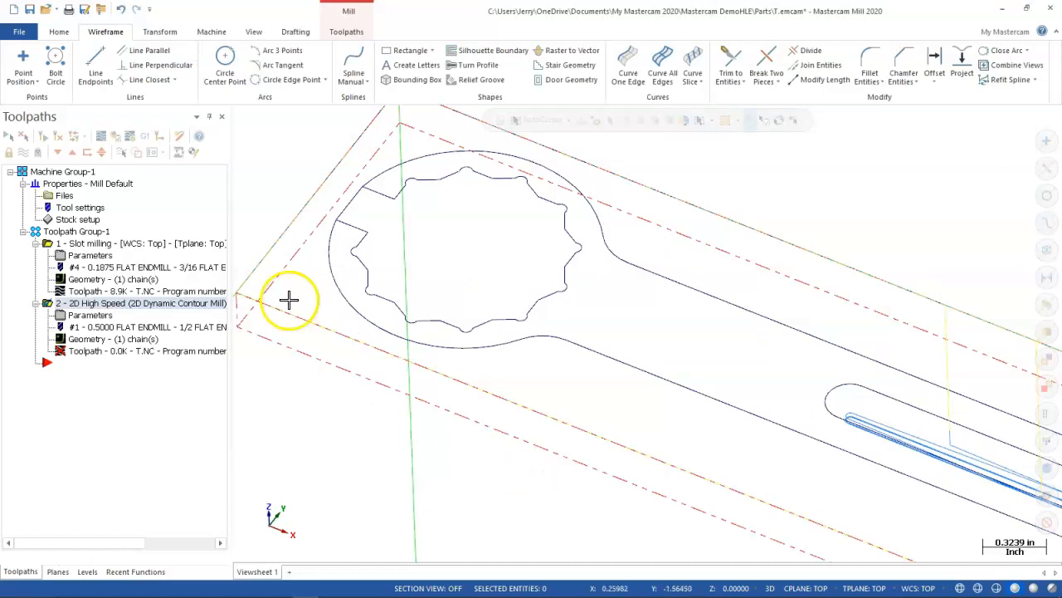
pyautogui.click(54, 135)
pyautogui.scroll(-4, 307, 295)
pyautogui.moveTo(307, 295); pyautogui.dragTo(349, 389, button='middle')
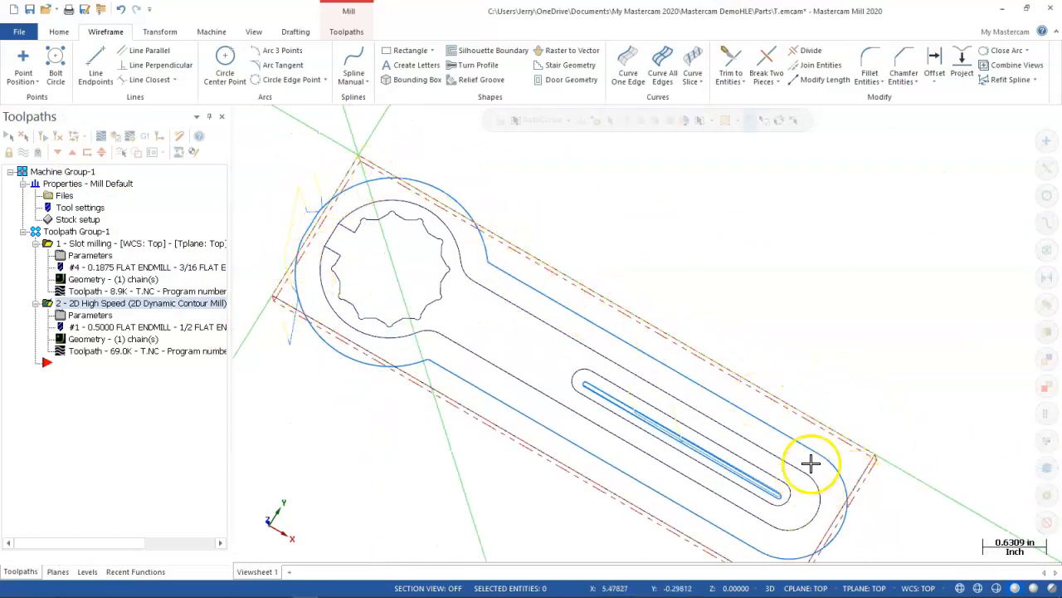
pyautogui.moveTo(873, 450); pyautogui.dragTo(882, 403, button='middle')
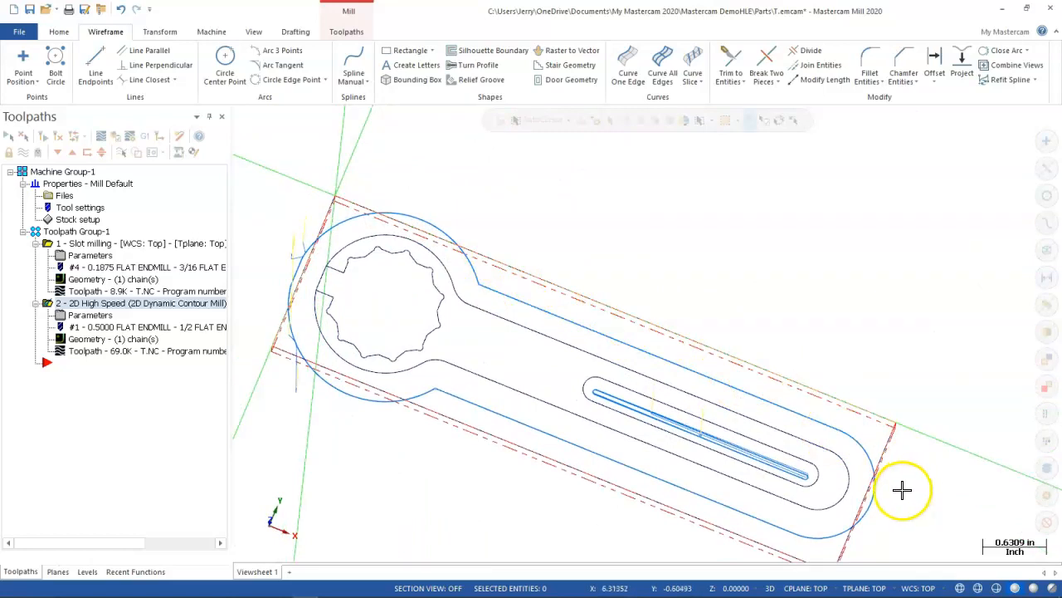
pyautogui.moveTo(619, 414); pyautogui.dragTo(607, 404, button='middle')
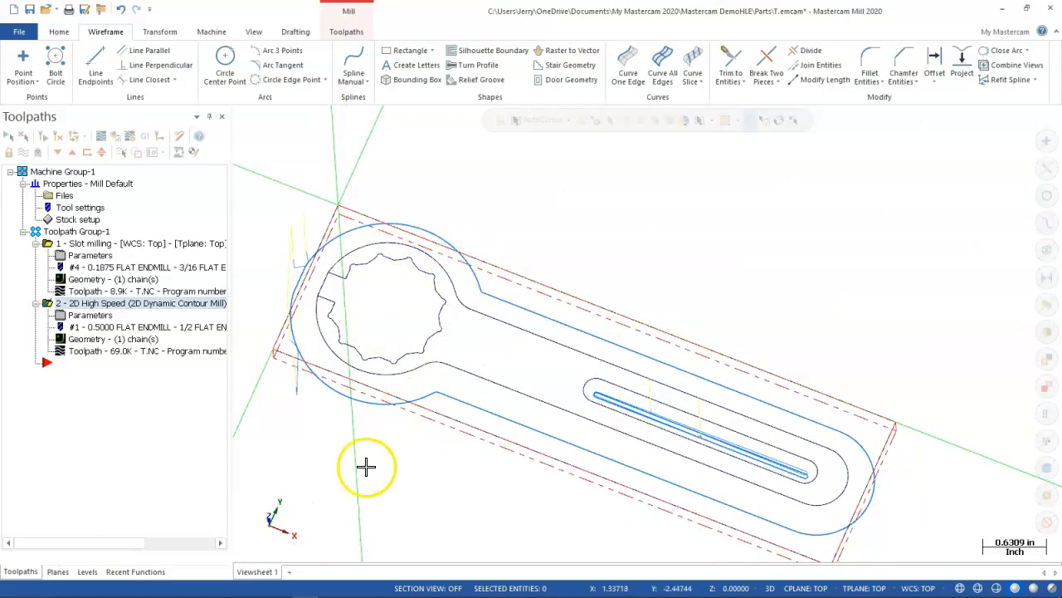
pyautogui.moveTo(358, 396)
pyautogui.mouseDown(button='middle')
pyautogui.moveTo(364, 333)
pyautogui.moveTo(342, 390)
pyautogui.mouseUp(button='middle')
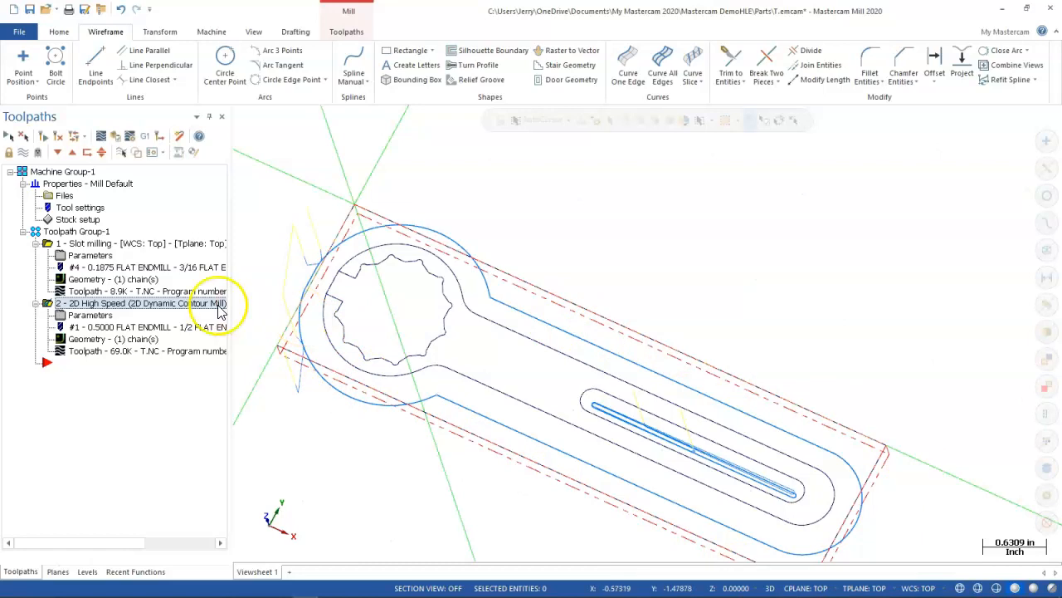
# Collapse the Slot milling and 2D High Speed operations in the toolpath tree.
pyautogui.click(173, 403)
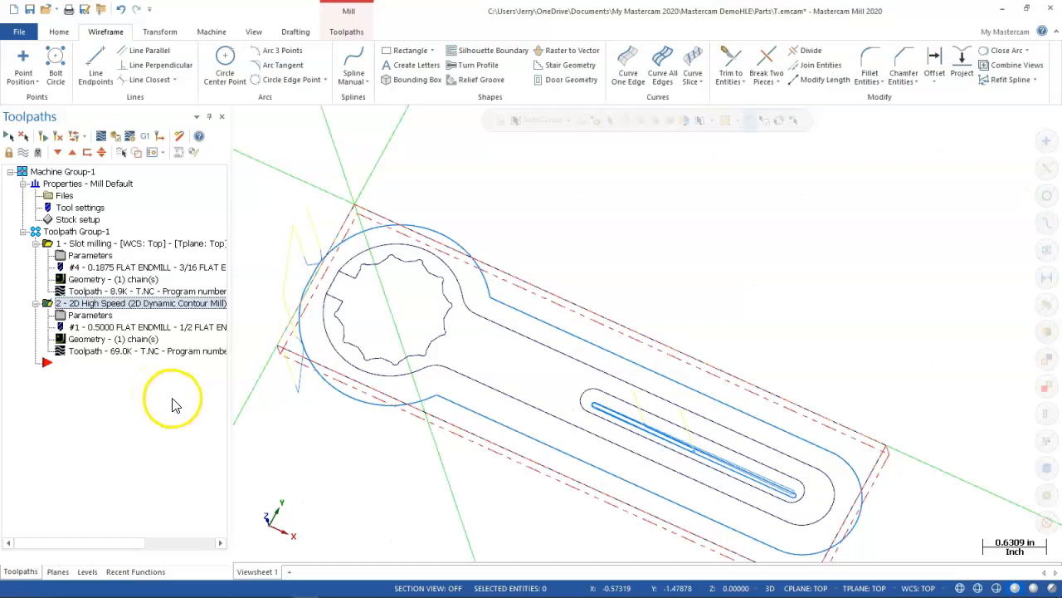
pyautogui.click(35, 243)
pyautogui.click(36, 255)
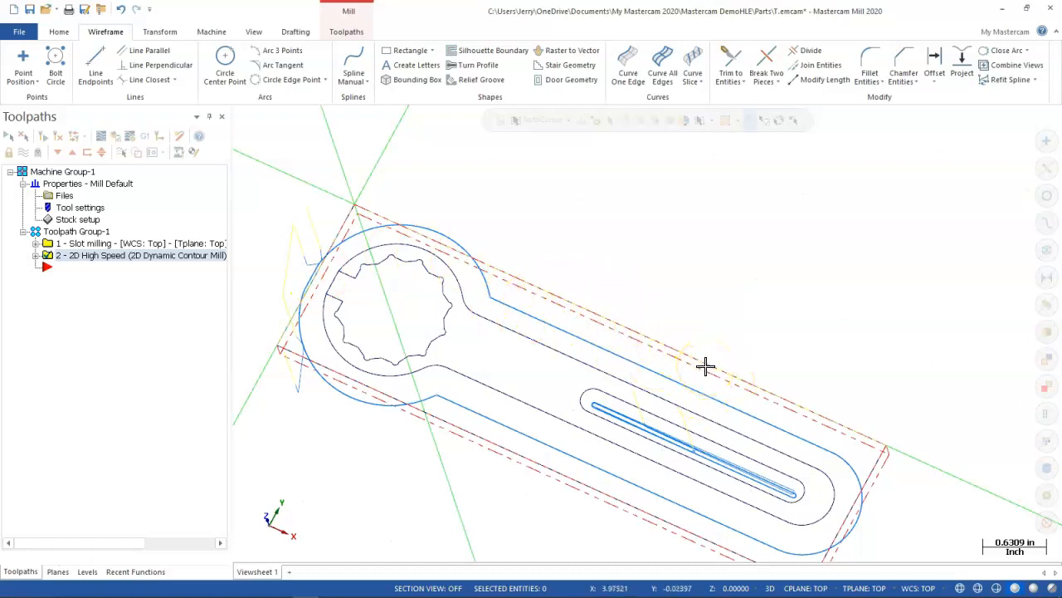
pyautogui.click(679, 357)
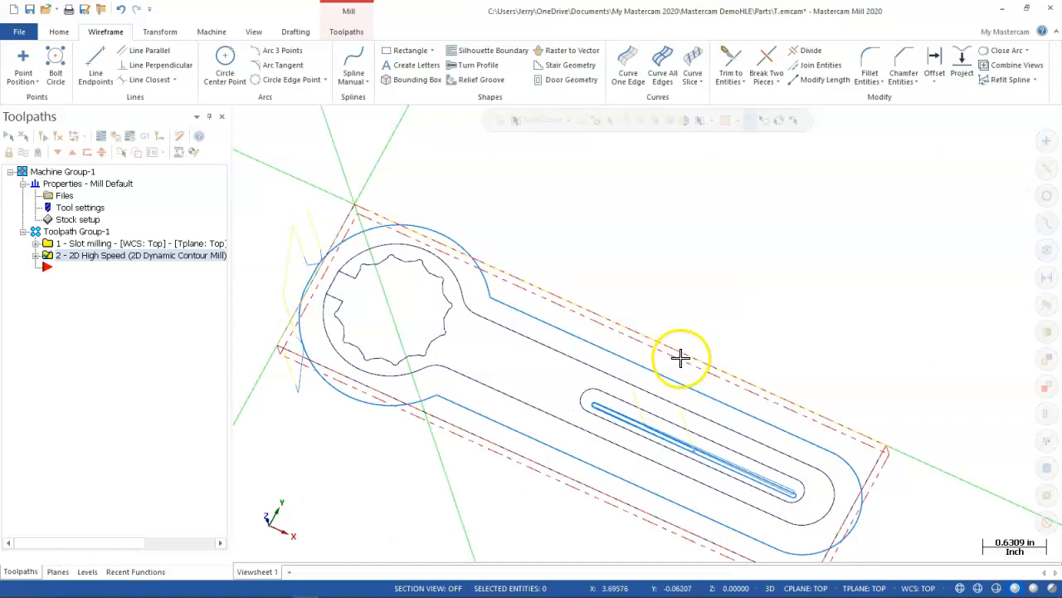
pyautogui.moveTo(683, 358); pyautogui.dragTo(695, 313, button='middle')
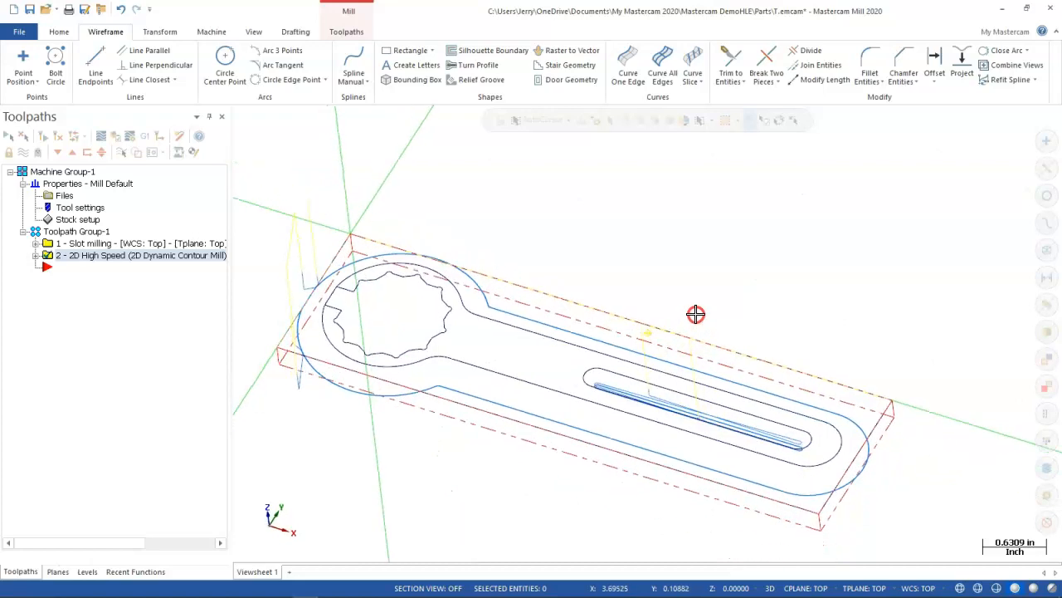
pyautogui.click(72, 307)
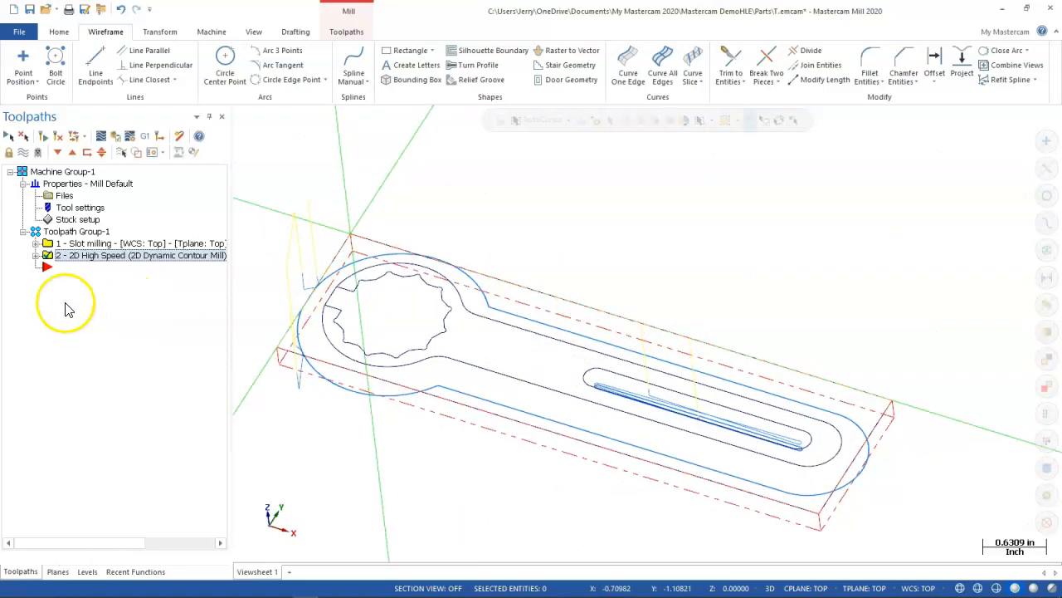
pyautogui.rightClick(48, 277)
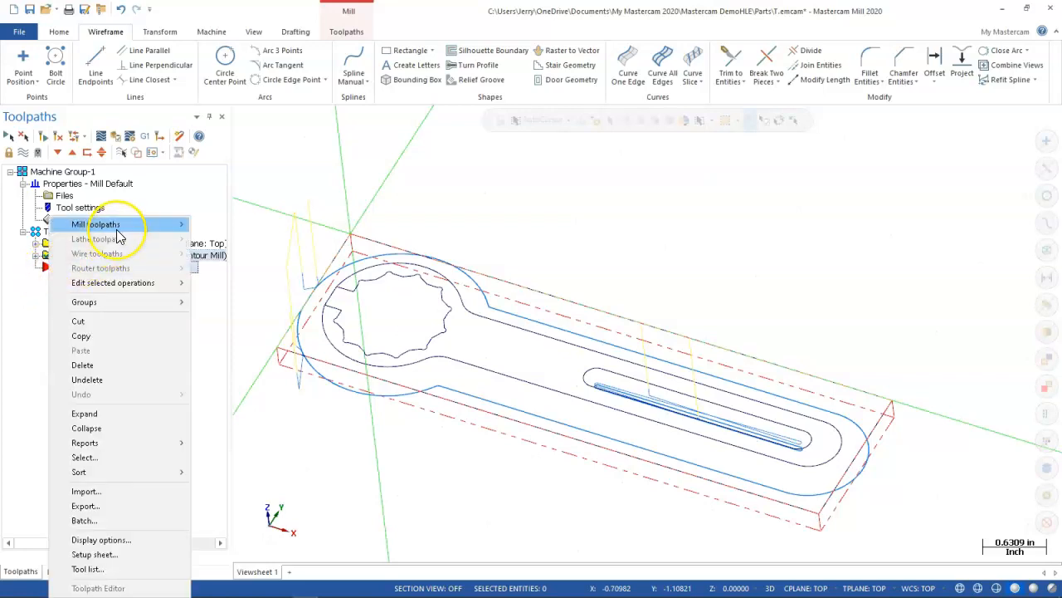
pyautogui.moveTo(118, 229)
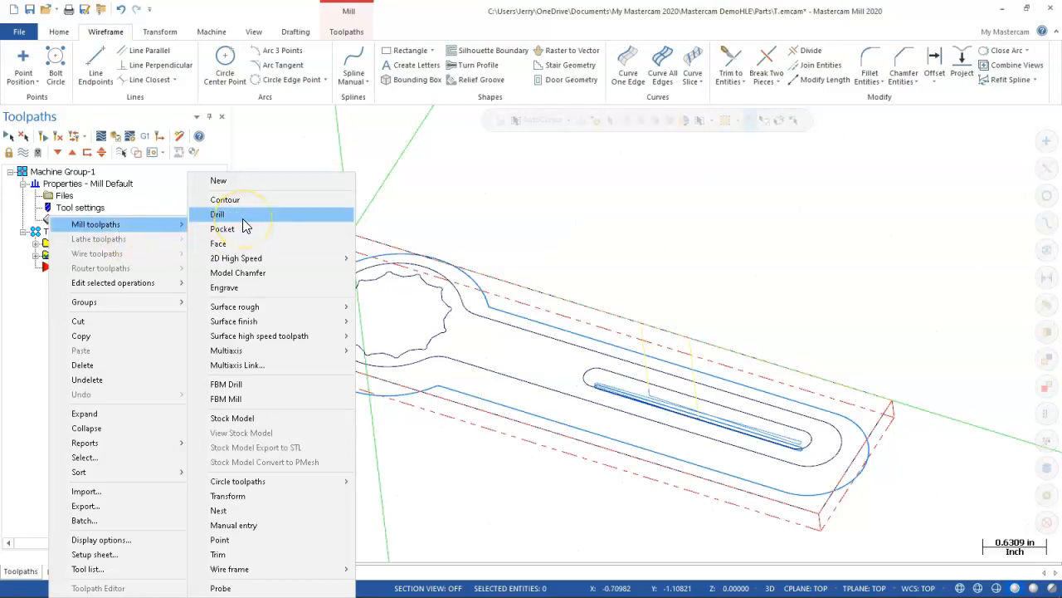
pyautogui.click(427, 189)
# Hide the toolpath display of both the Slot milling and the 2D High Speed operations.
pyautogui.click(73, 243)
pyautogui.click(22, 152)
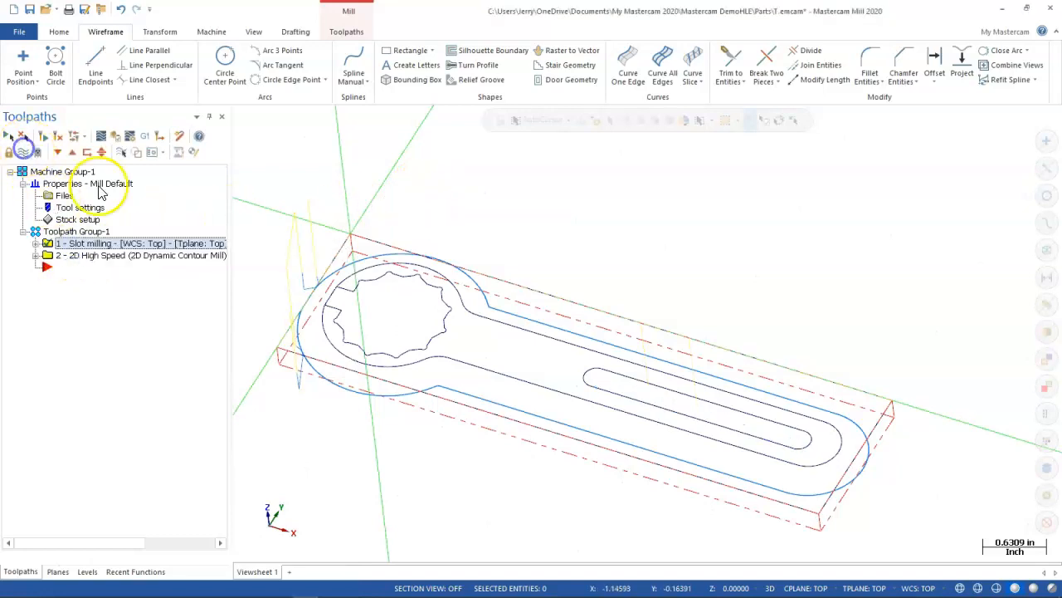
pyautogui.click(153, 255)
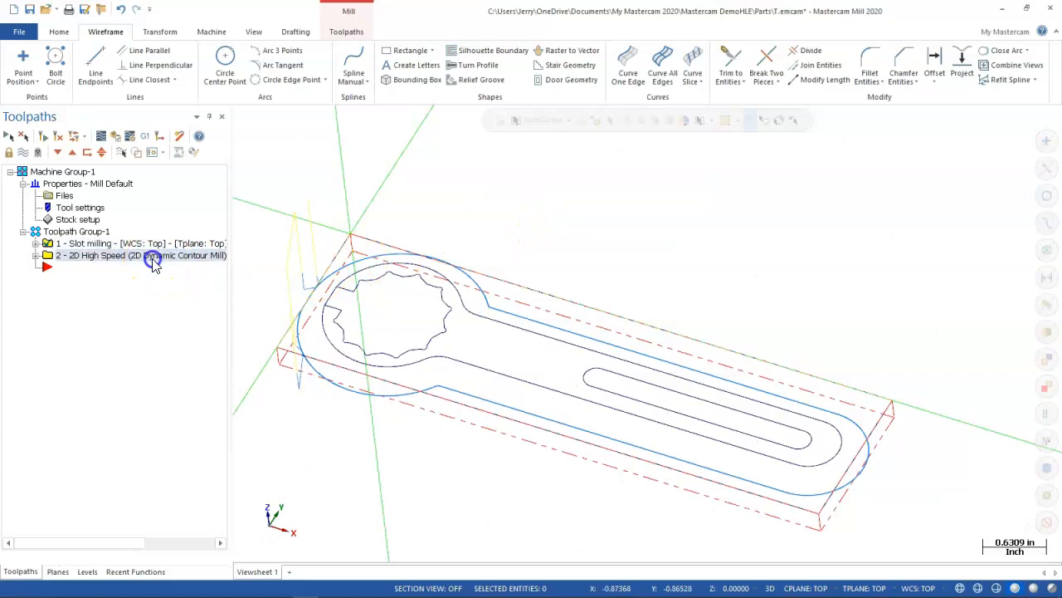
pyautogui.click(23, 152)
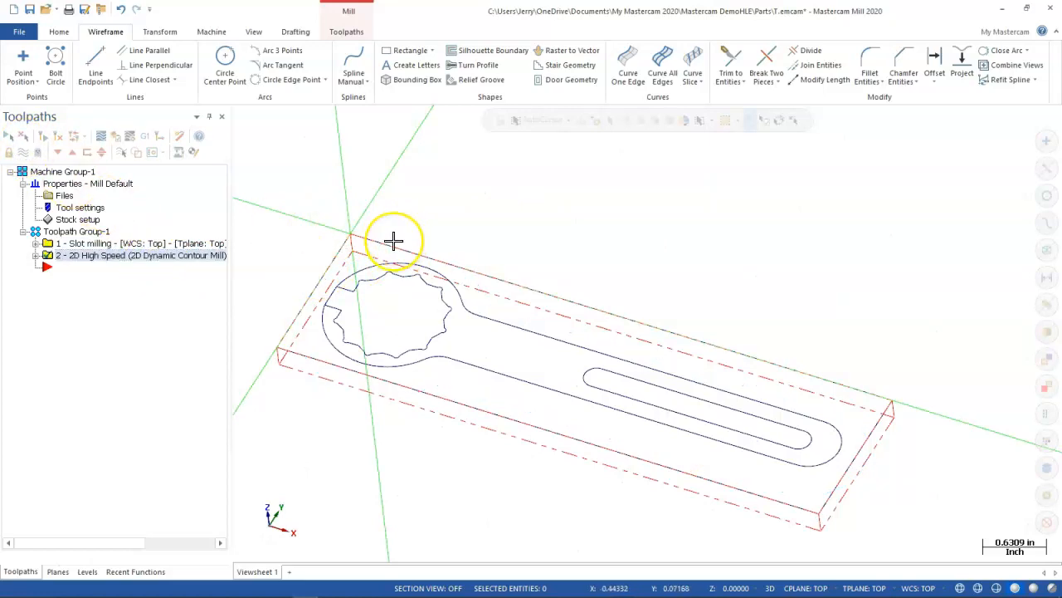
# In the top view, try a horizontal line with its length locked at 0.1 from the upper corner of the head's opening.
pyautogui.hotkey('alt', '1')
pyautogui.scroll(3, 373, 282)
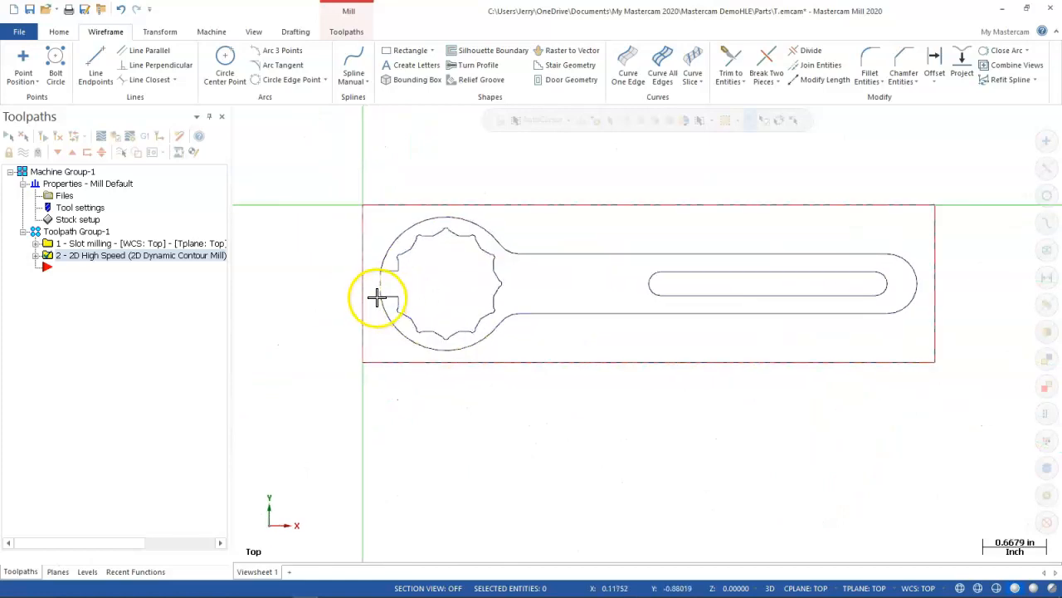
pyautogui.scroll(2, 372, 277)
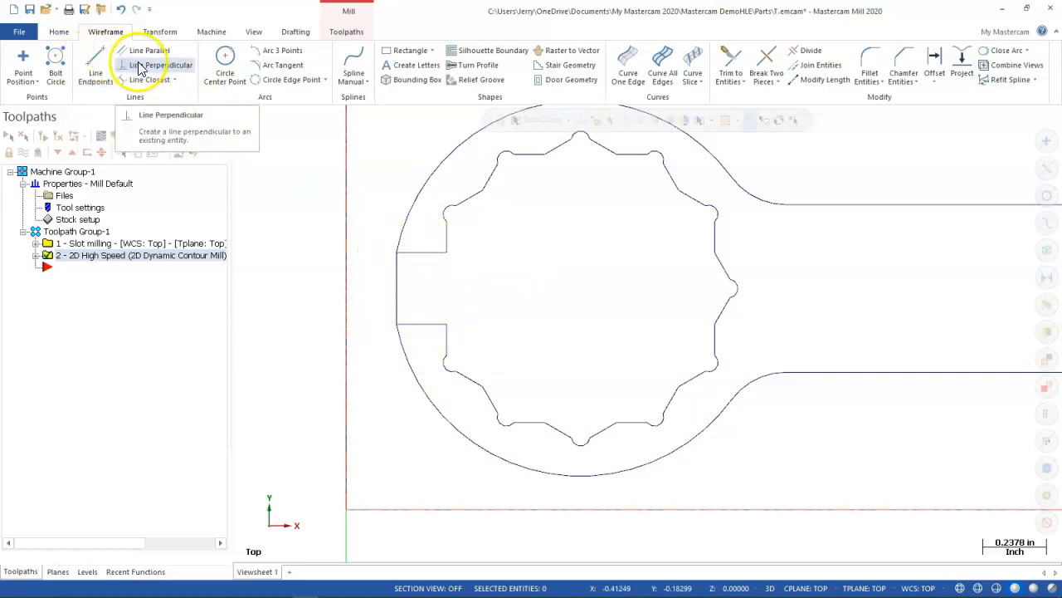
pyautogui.click(100, 66)
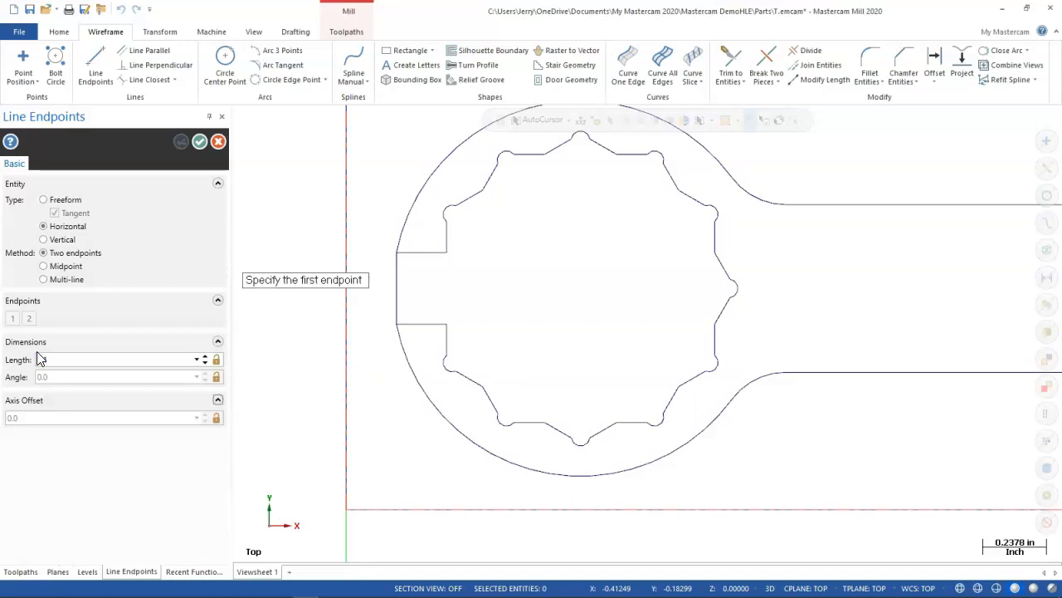
pyautogui.click(215, 360)
pyautogui.click(397, 252)
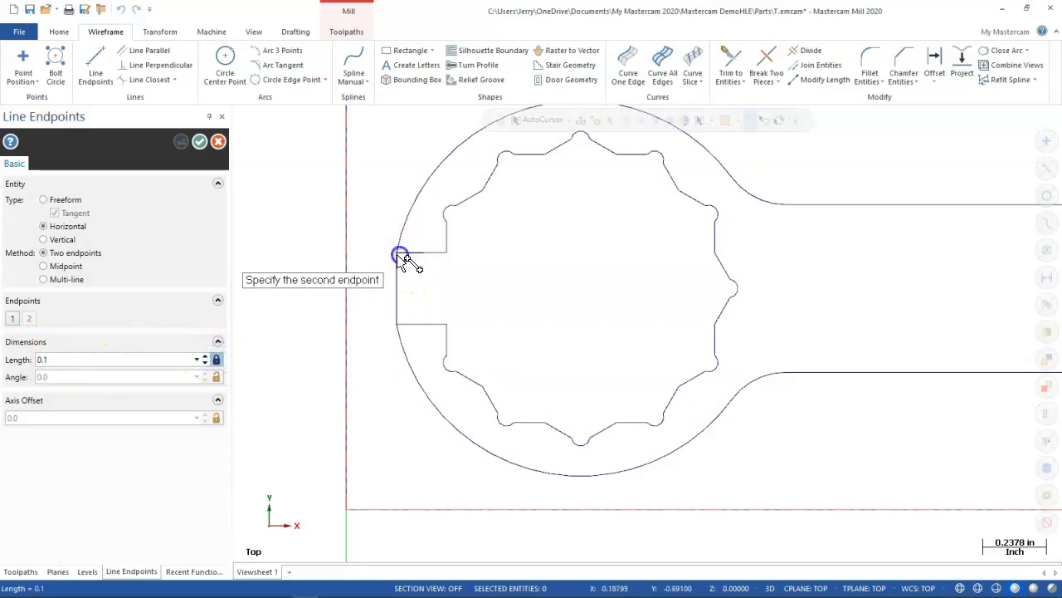
pyautogui.click(397, 326)
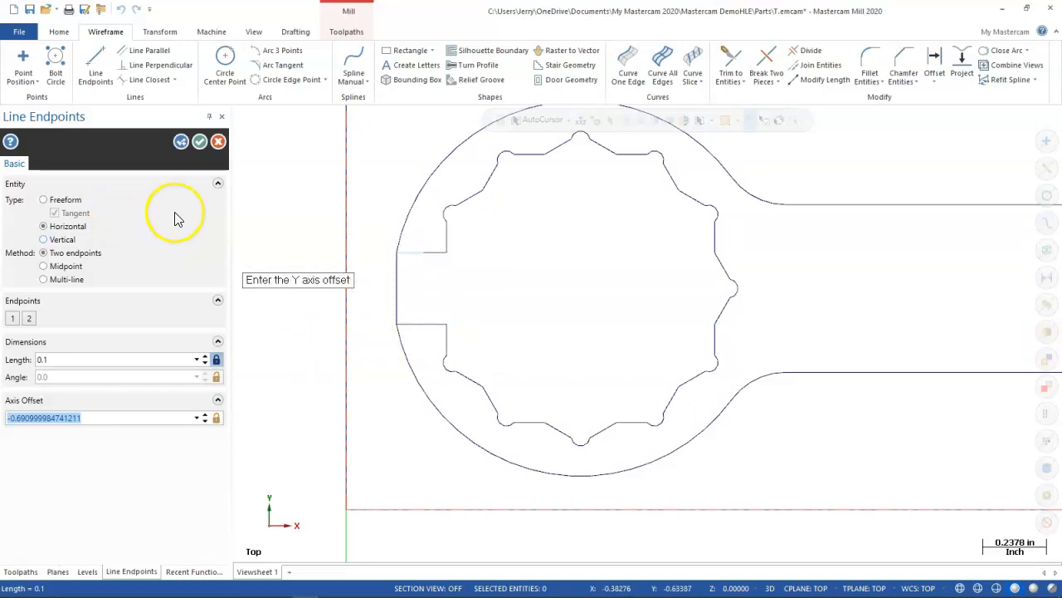
pyautogui.press('Return')
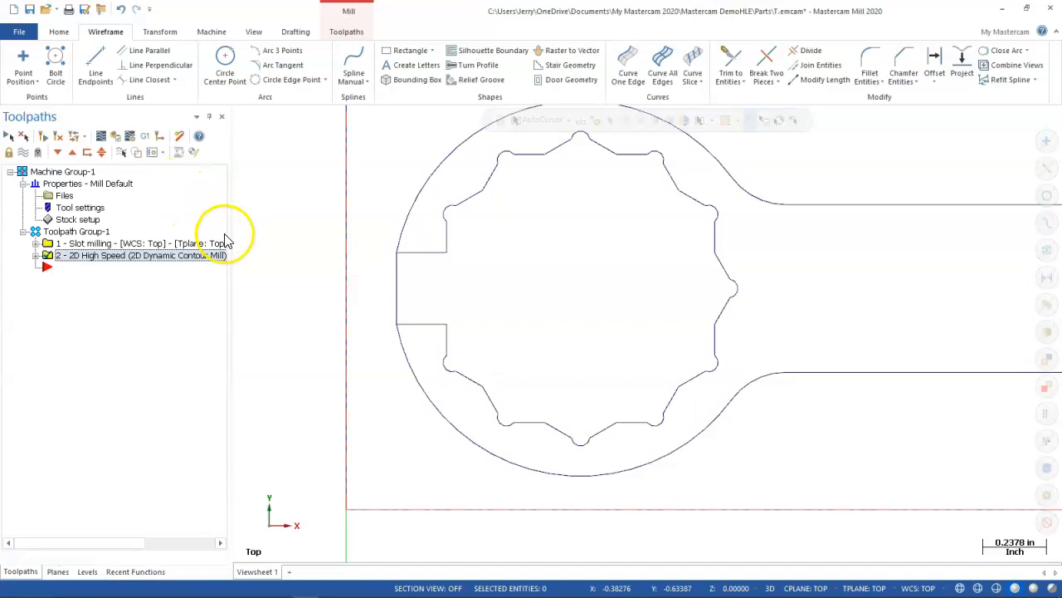
# Draw 0.1 long horizontal lines outward from the upper and lower corners of the wrench head's opening.
pyautogui.click(94, 75)
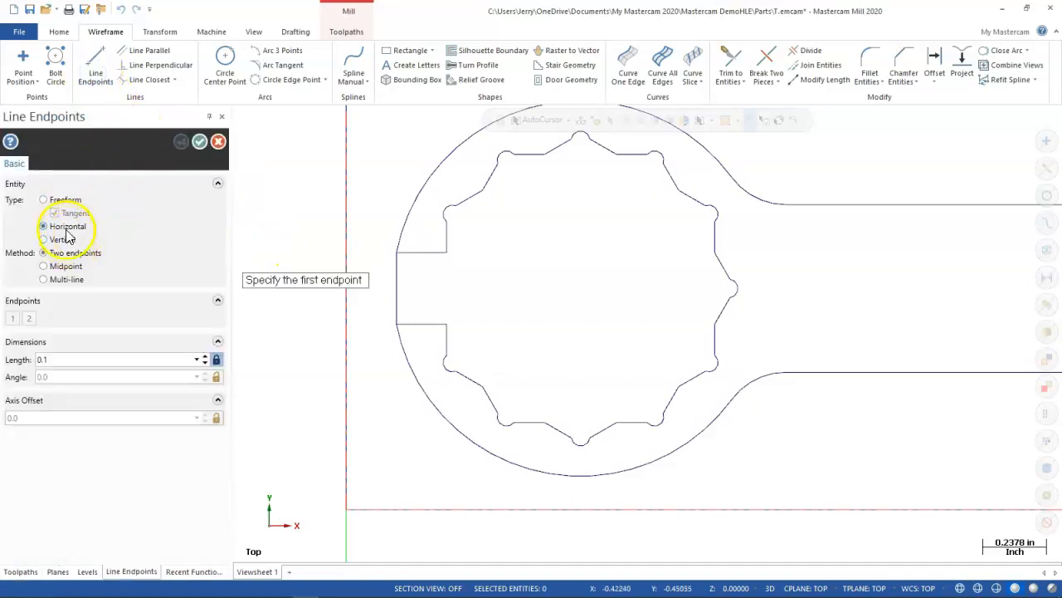
pyautogui.click(398, 252)
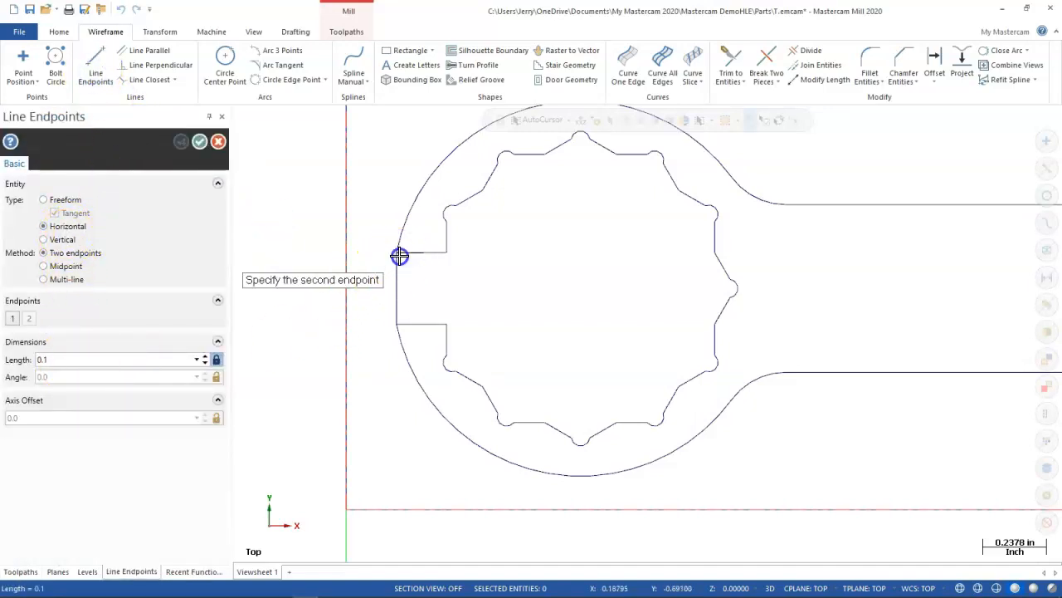
pyautogui.click(363, 229)
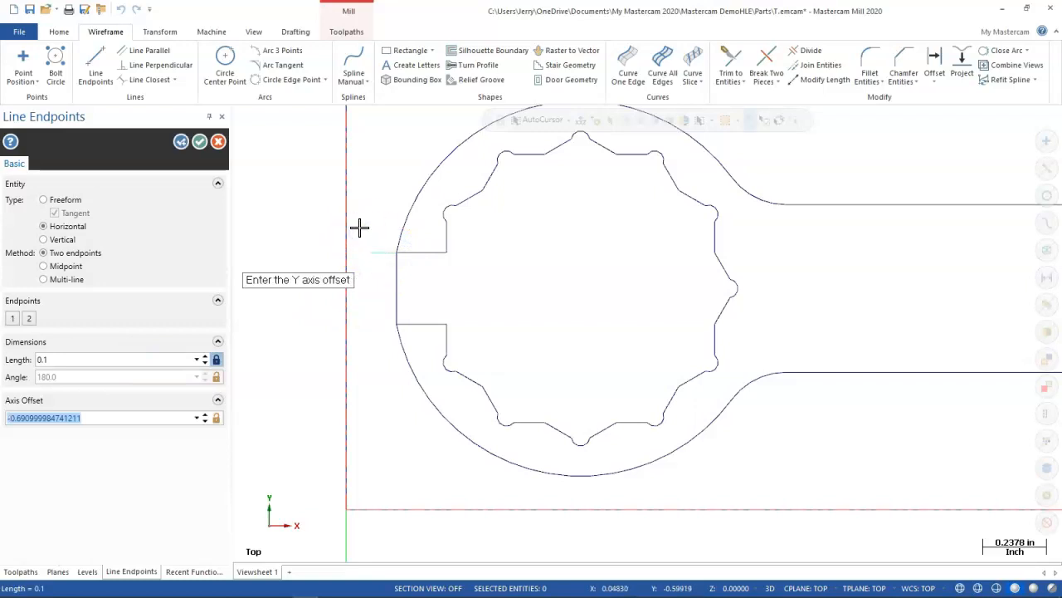
pyautogui.click(181, 142)
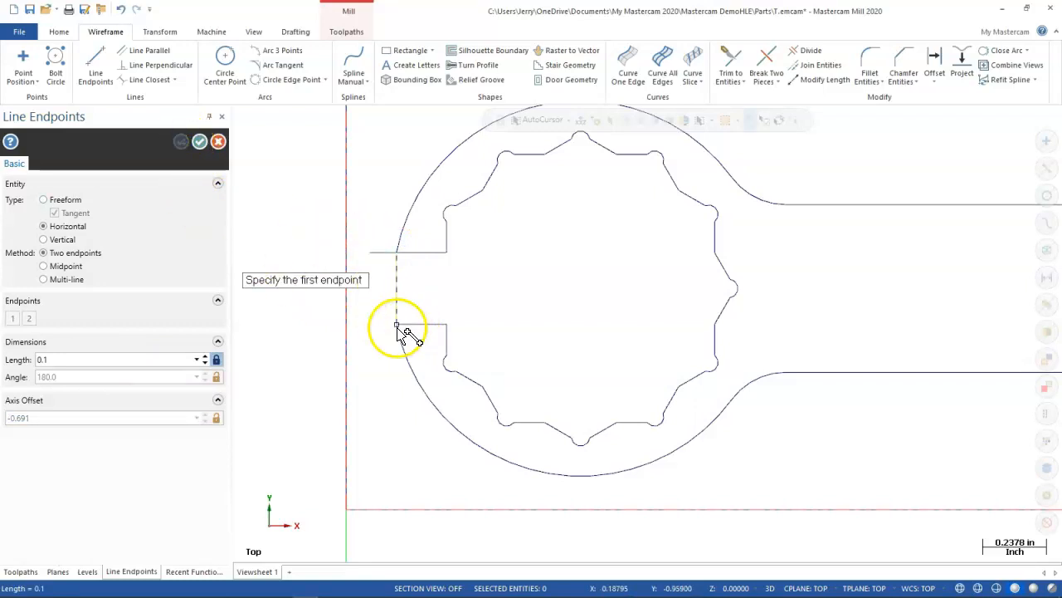
pyautogui.click(397, 324)
pyautogui.click(351, 290)
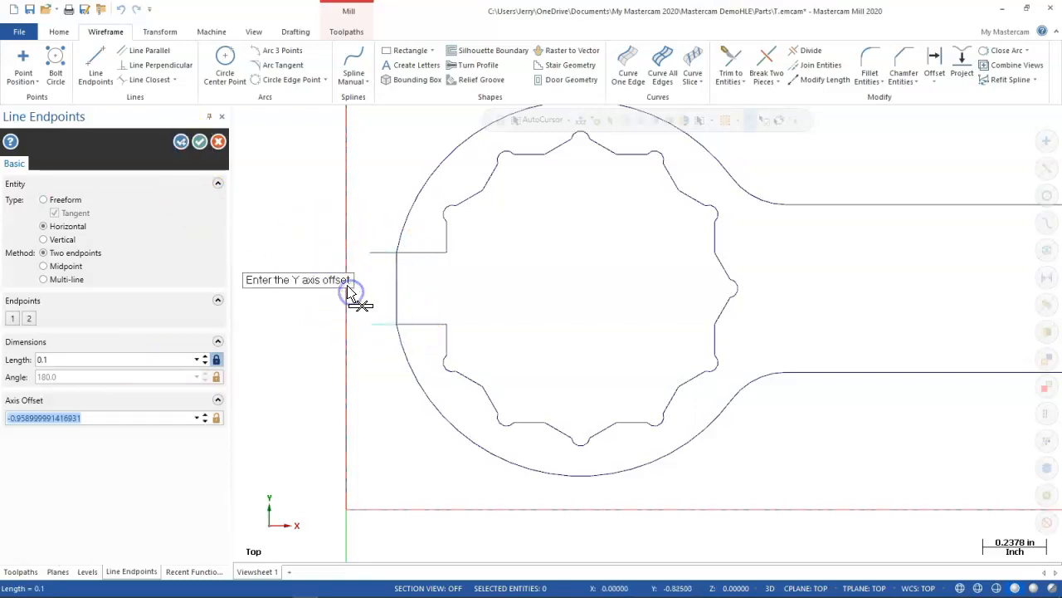
pyautogui.click(181, 142)
# Draw a freeform 0.1 line straight up from the outer end of the lower extension line, and unlock the length.
pyautogui.click(59, 199)
pyautogui.click(366, 323)
pyautogui.click(368, 241)
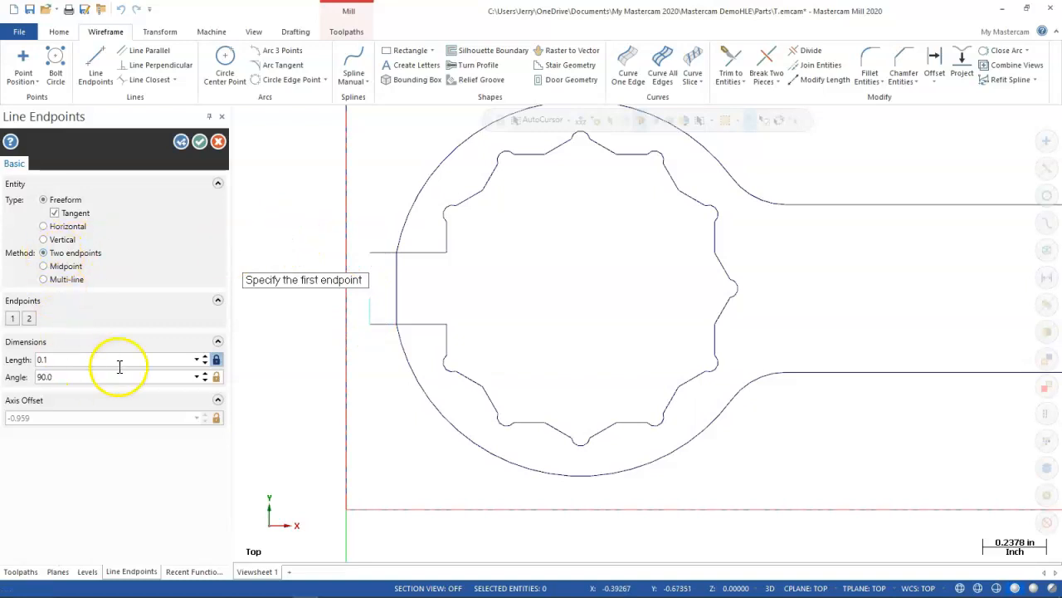
pyautogui.click(216, 359)
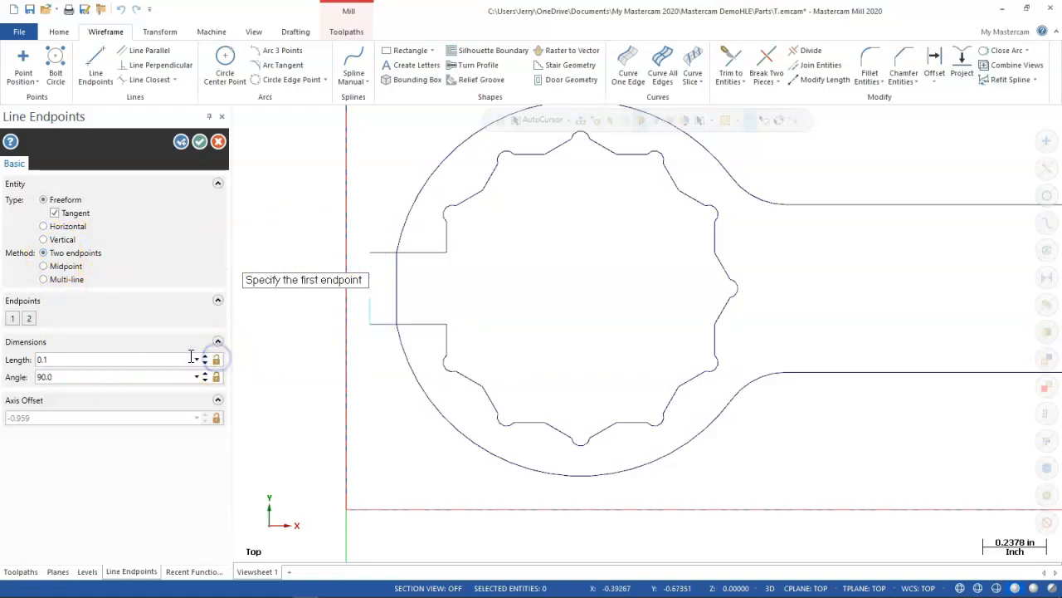
pyautogui.click(199, 143)
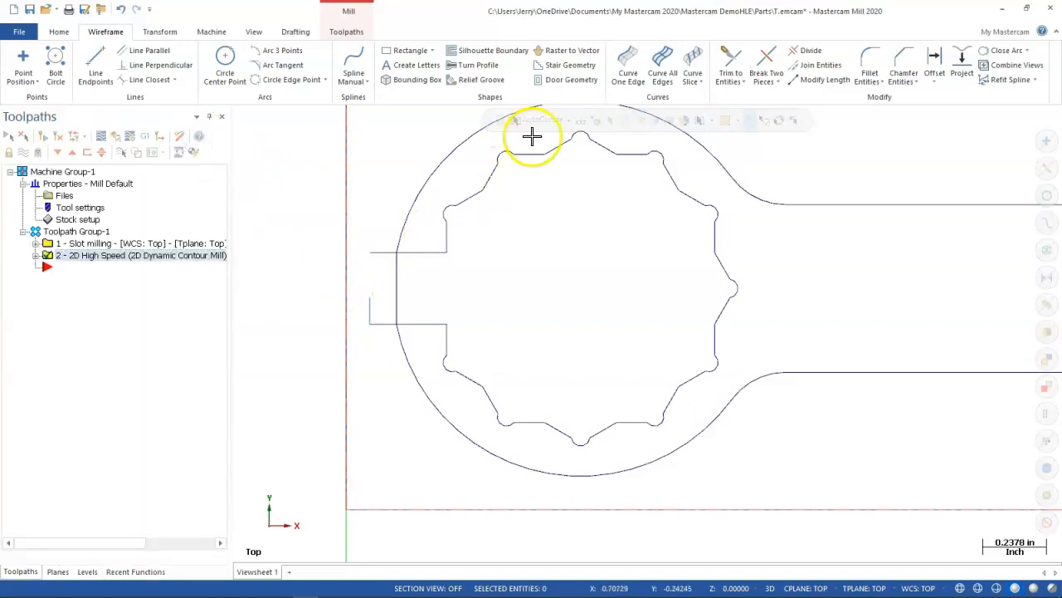
# Extend the short vertical line up to the upper horizontal line with Trim to Entities to close the opening.
pyautogui.click(727, 58)
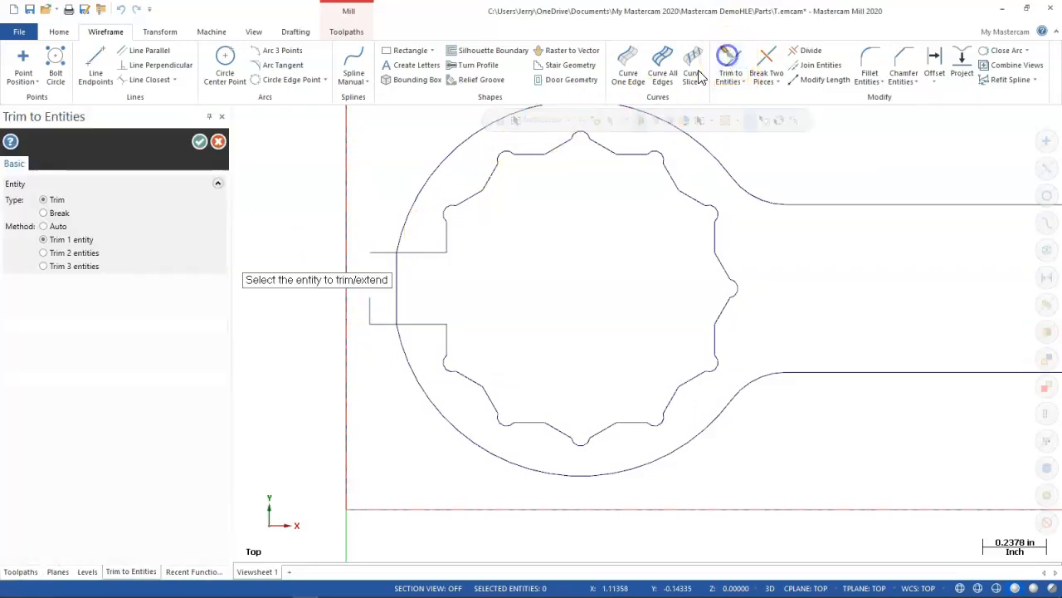
pyautogui.click(368, 308)
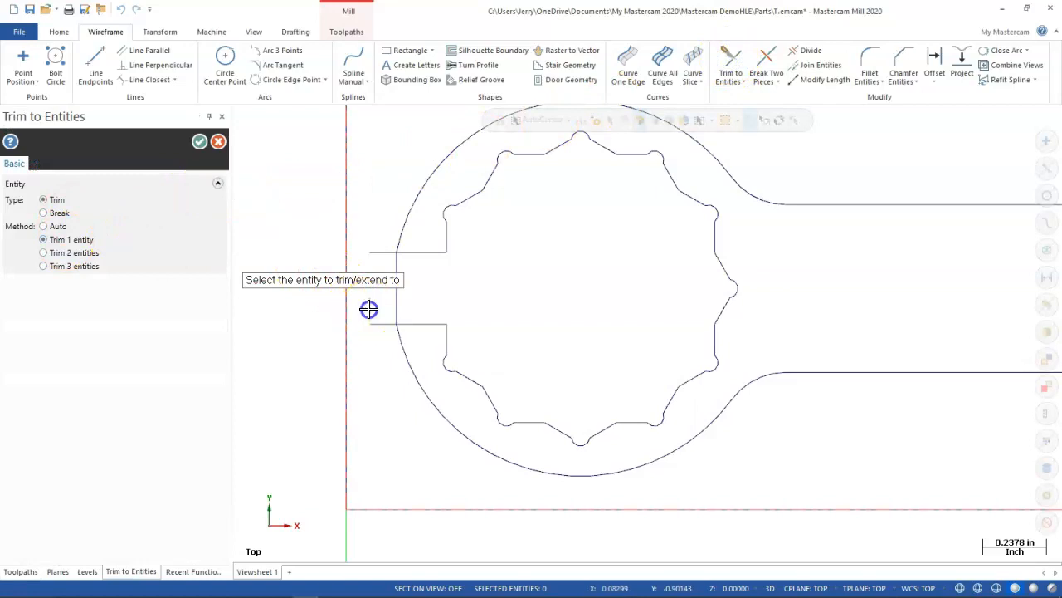
pyautogui.click(424, 259)
pyautogui.click(199, 141)
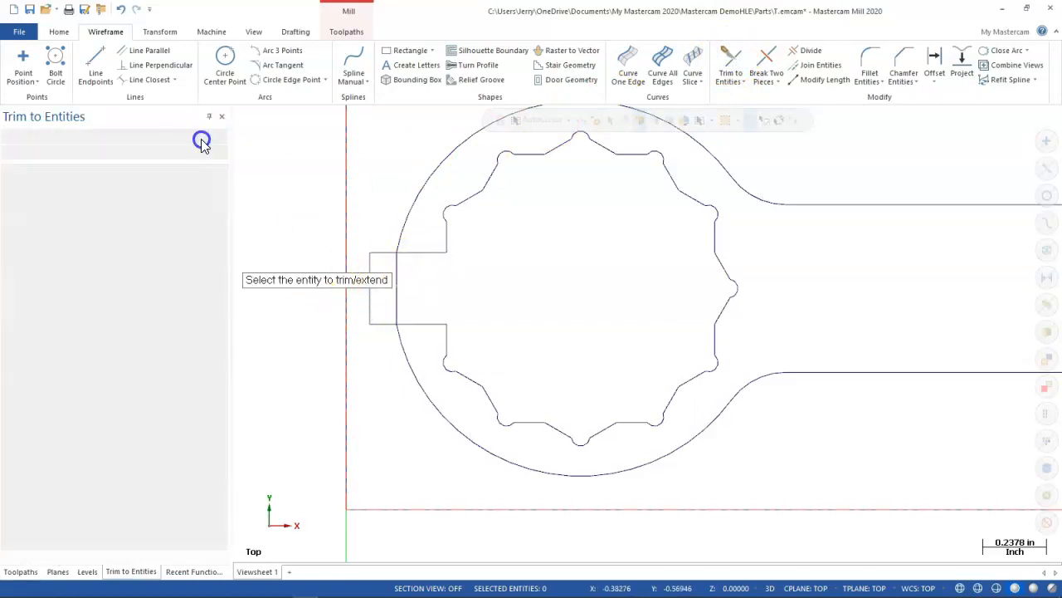
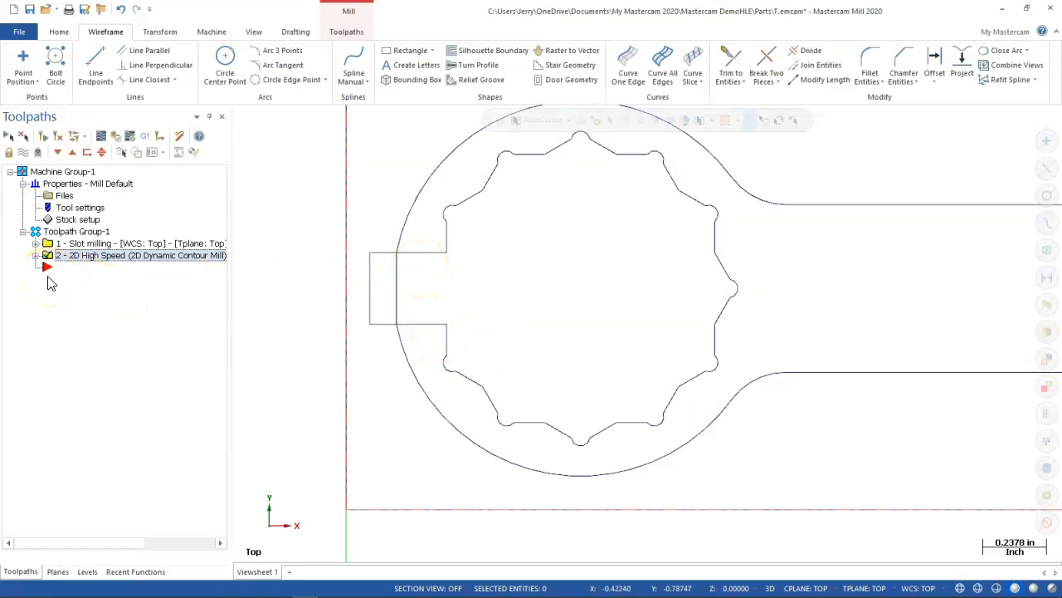
# Create a 2D High Speed Dynamic Mill toolpath after the Dynamic Contour operation and start selecting its machining chain.
pyautogui.click(332, 30)
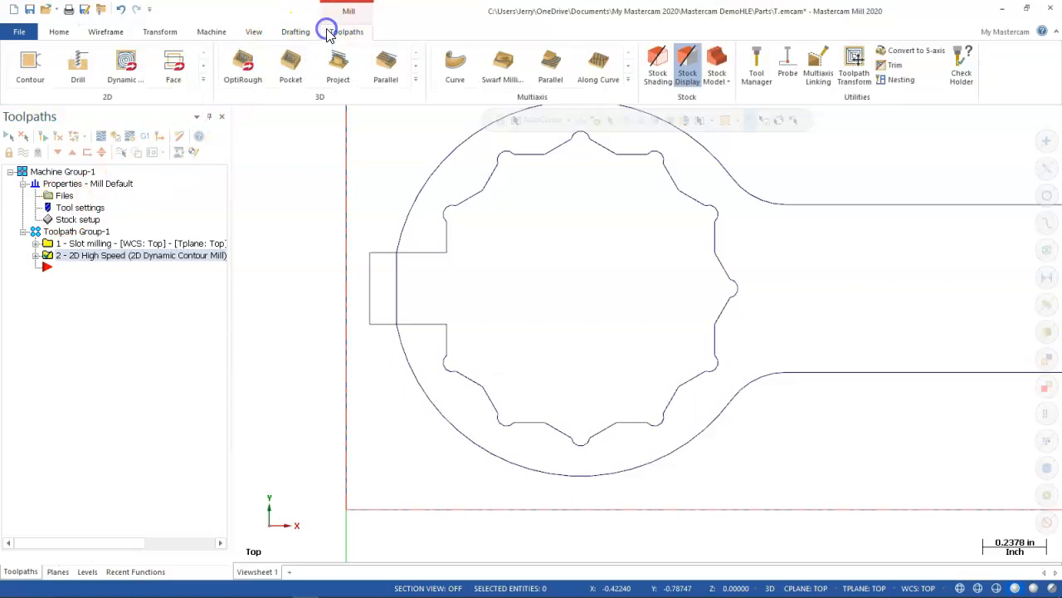
pyautogui.rightClick(47, 270)
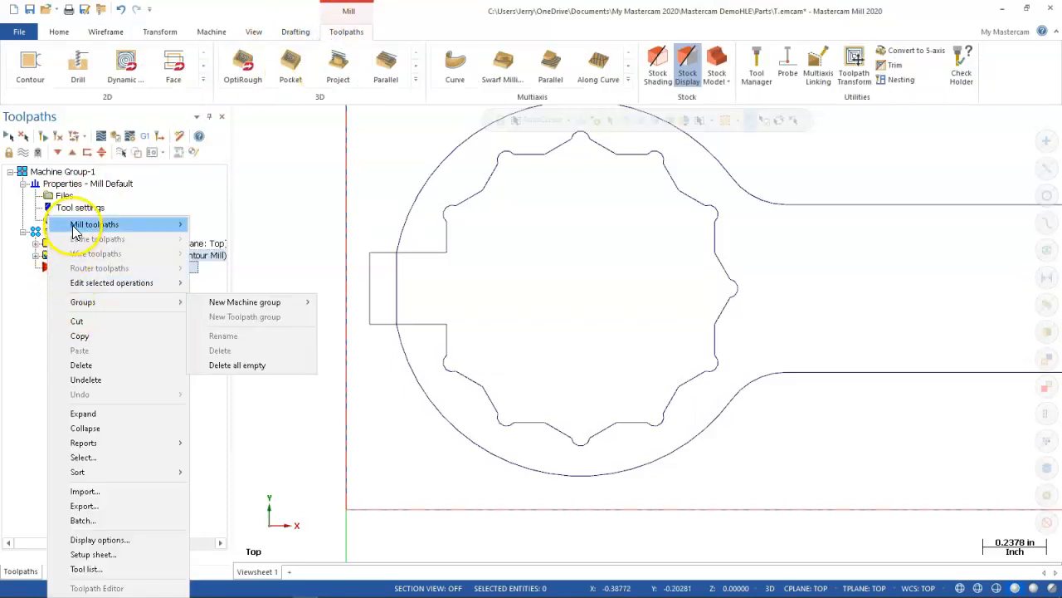
pyautogui.moveTo(75, 224)
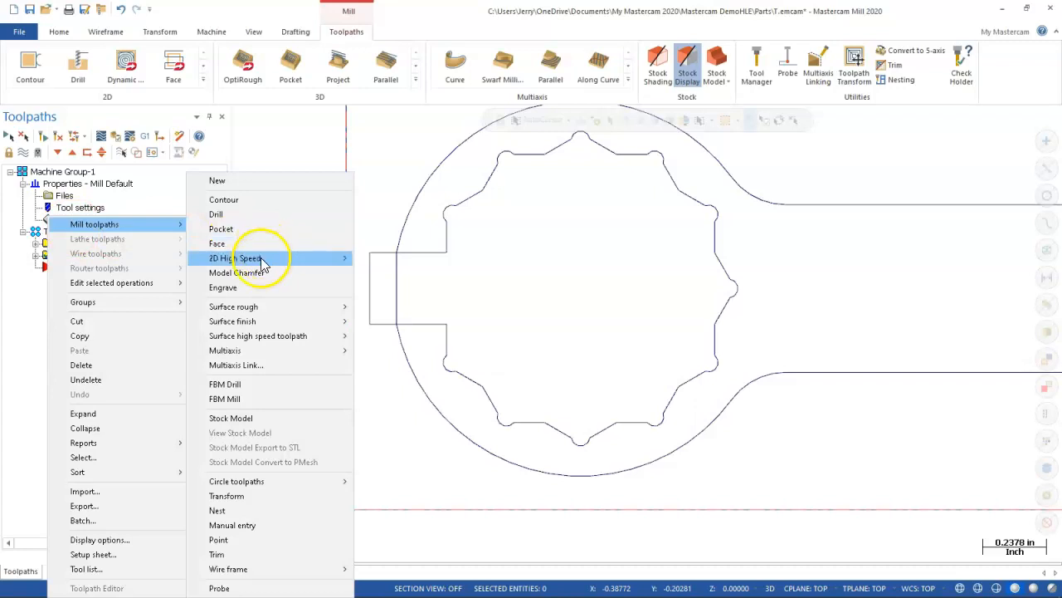
pyautogui.moveTo(267, 259)
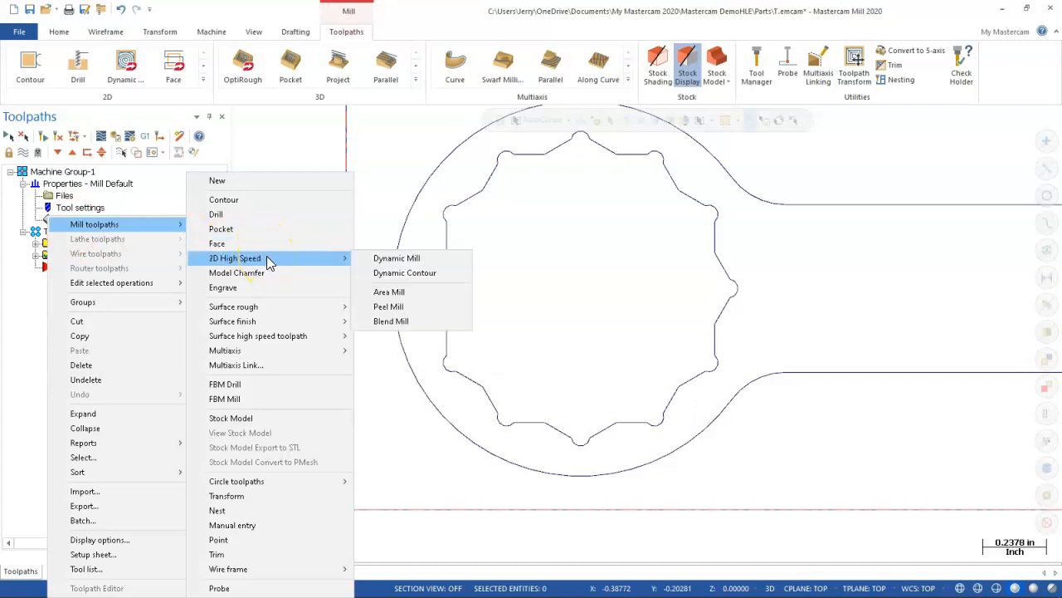
pyautogui.click(378, 258)
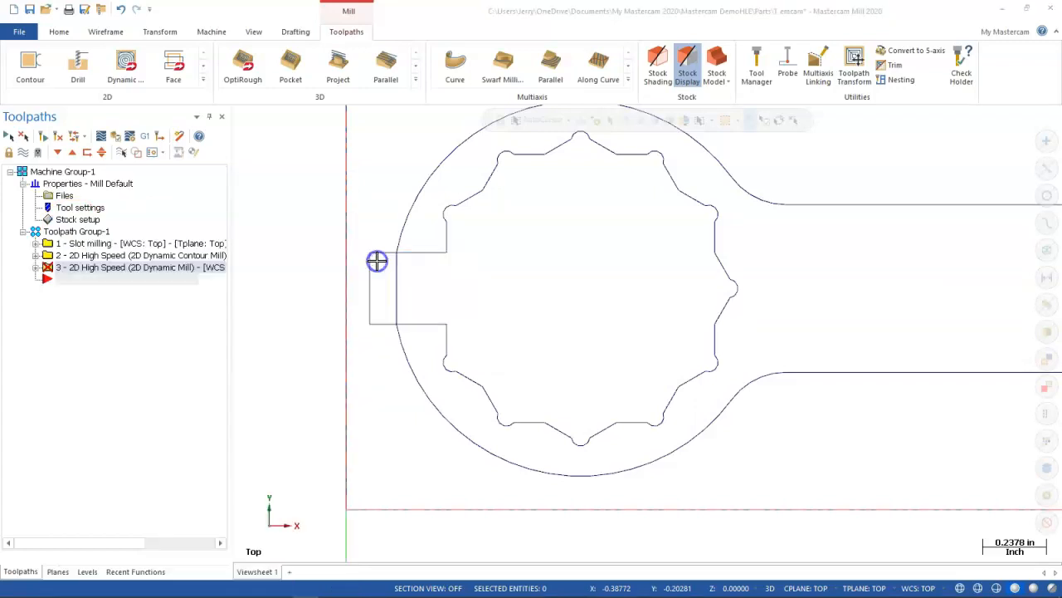
pyautogui.click(77, 188)
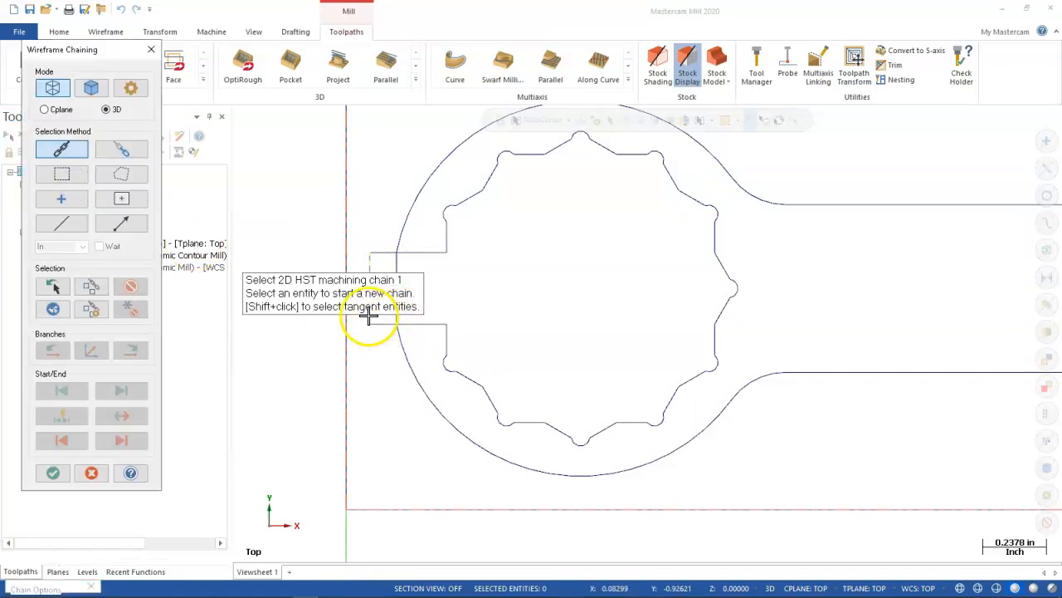
# Chain the machining region from the outer closing line along the opening's lower edge and into the lower part of the star-shaped inner profile.
pyautogui.click(371, 266)
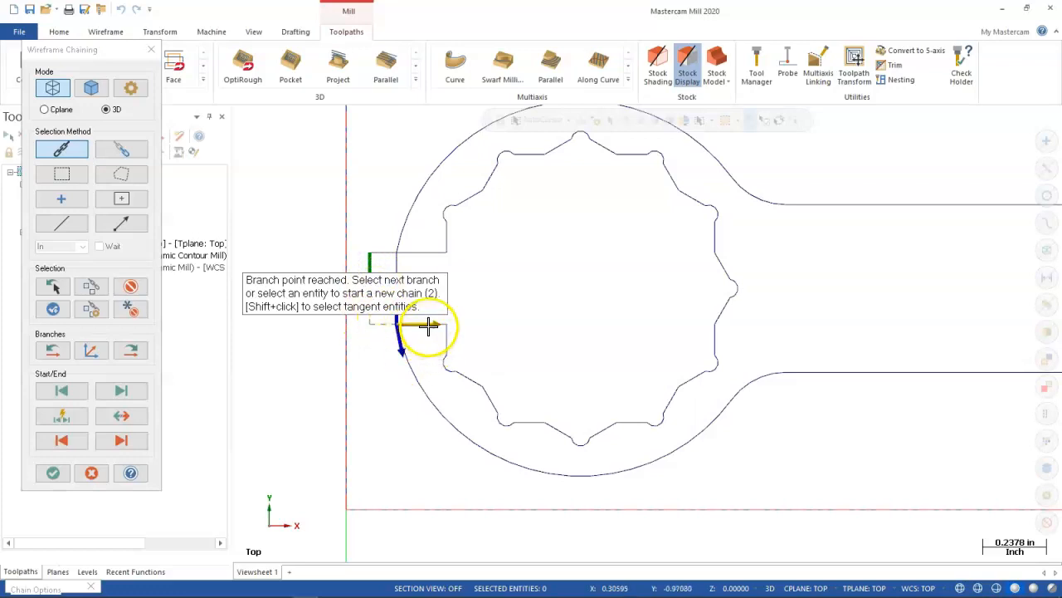
pyautogui.click(397, 324)
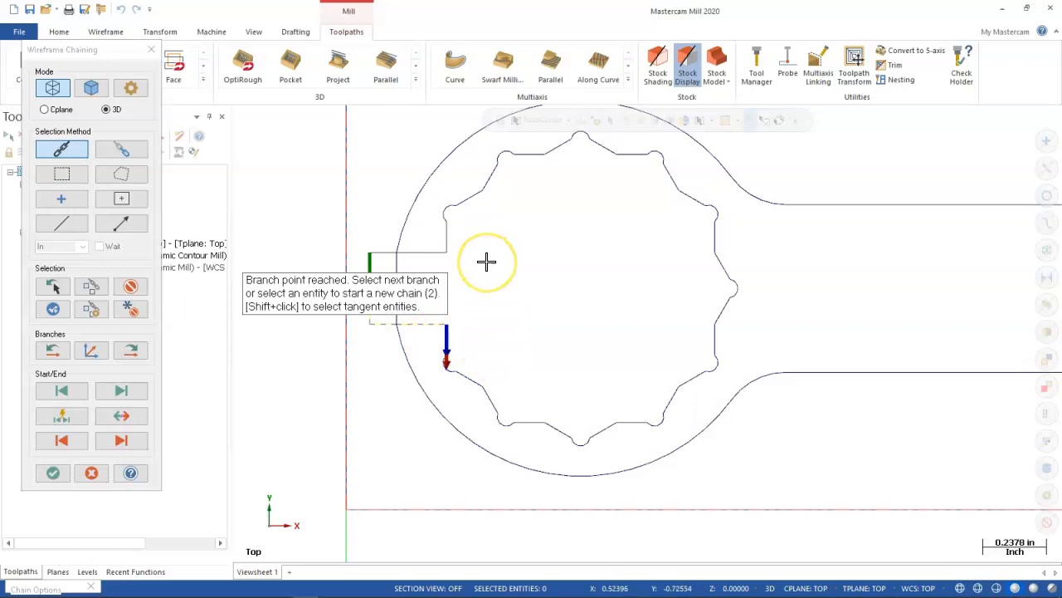
pyautogui.scroll(5, 442, 332)
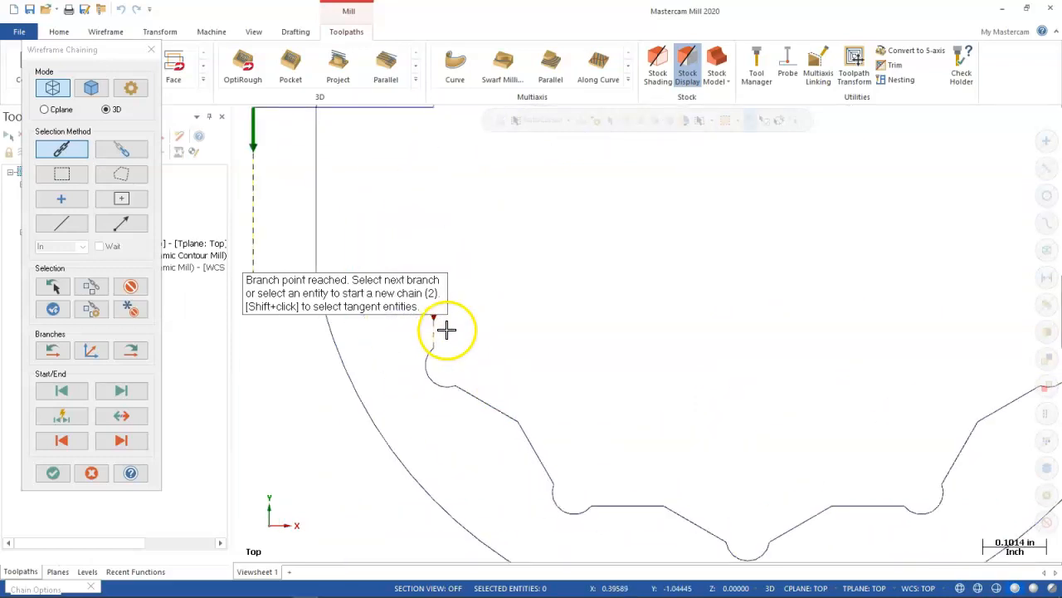
pyautogui.scroll(-4, 464, 274)
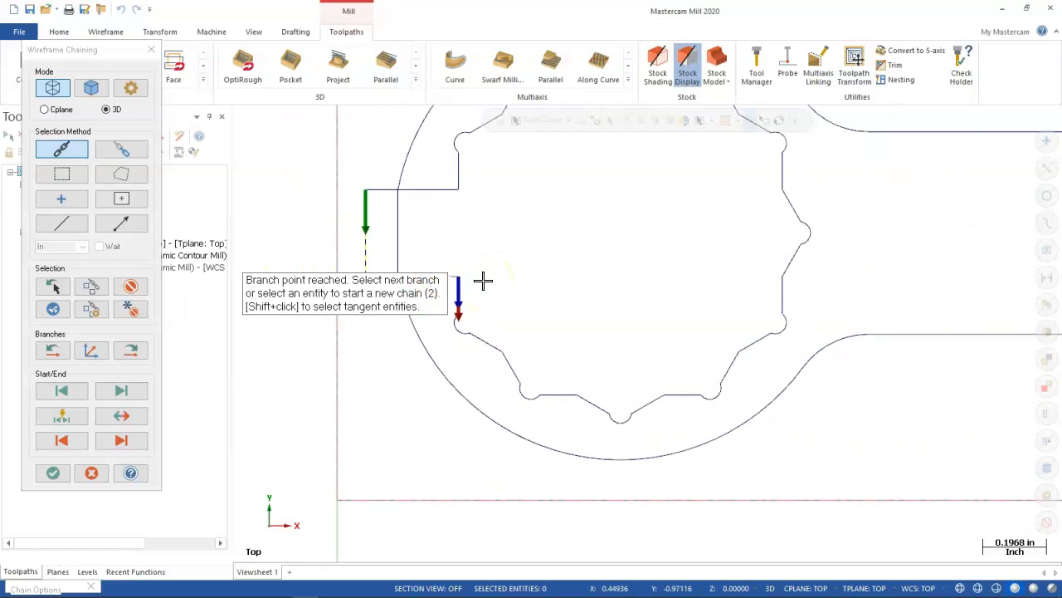
pyautogui.scroll(2, 271, 357)
pyautogui.scroll(2, 553, 283)
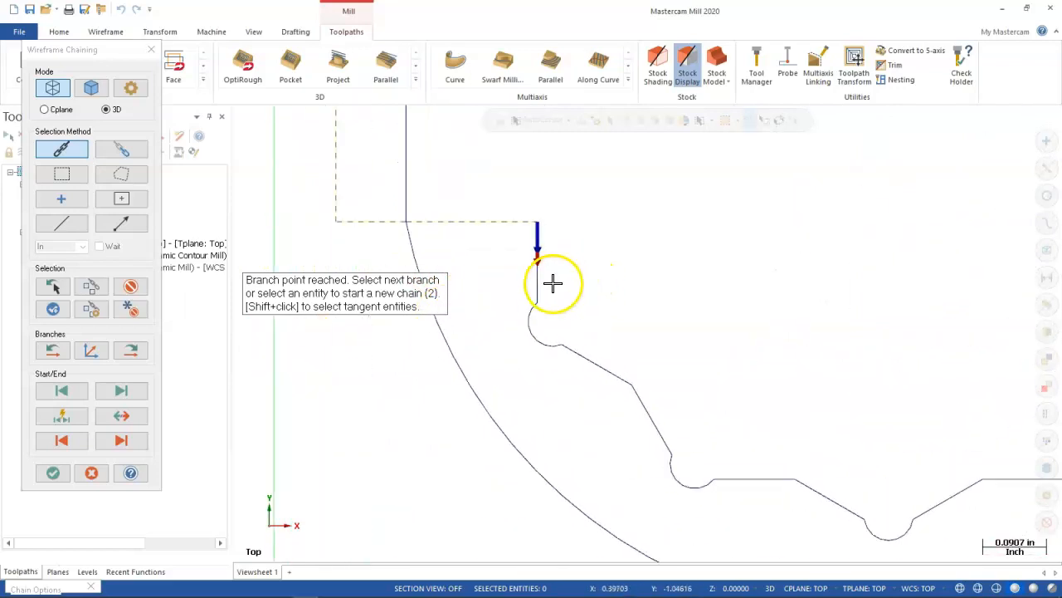
pyautogui.click(541, 284)
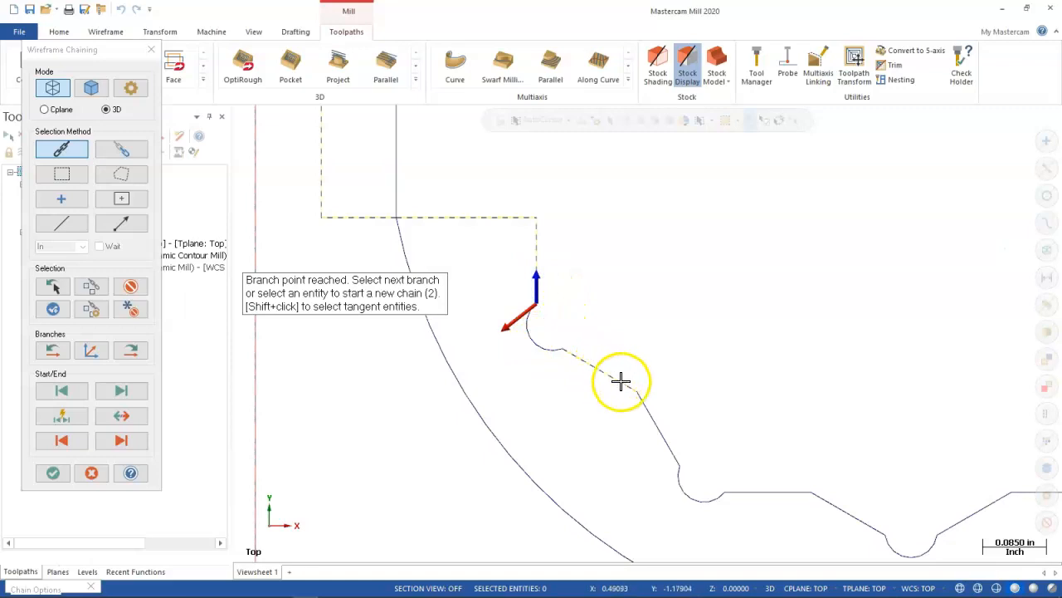
pyautogui.click(663, 427)
pyautogui.scroll(-6, 716, 360)
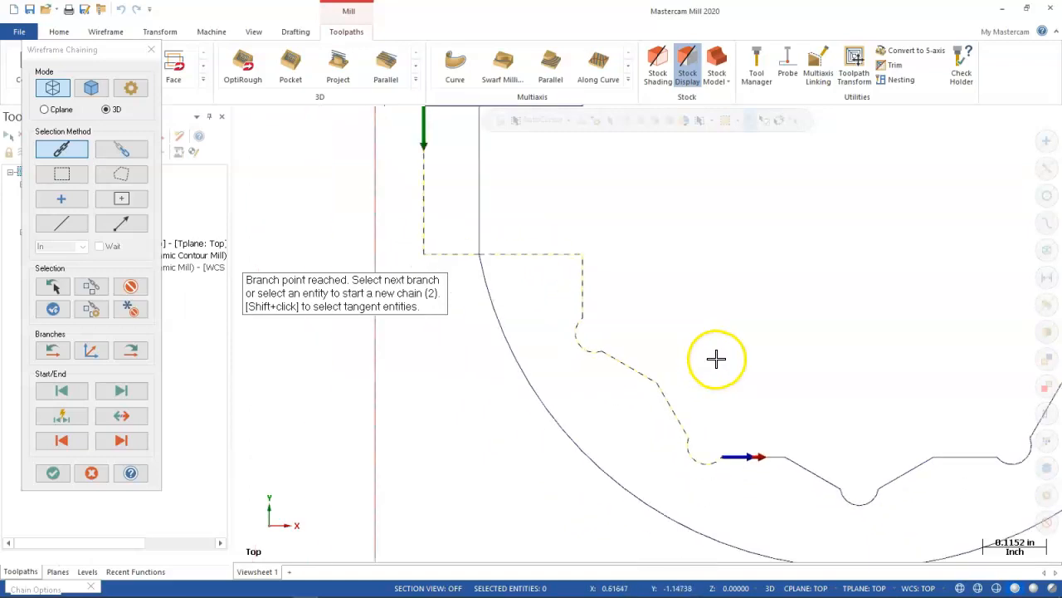
pyautogui.scroll(4, 692, 230)
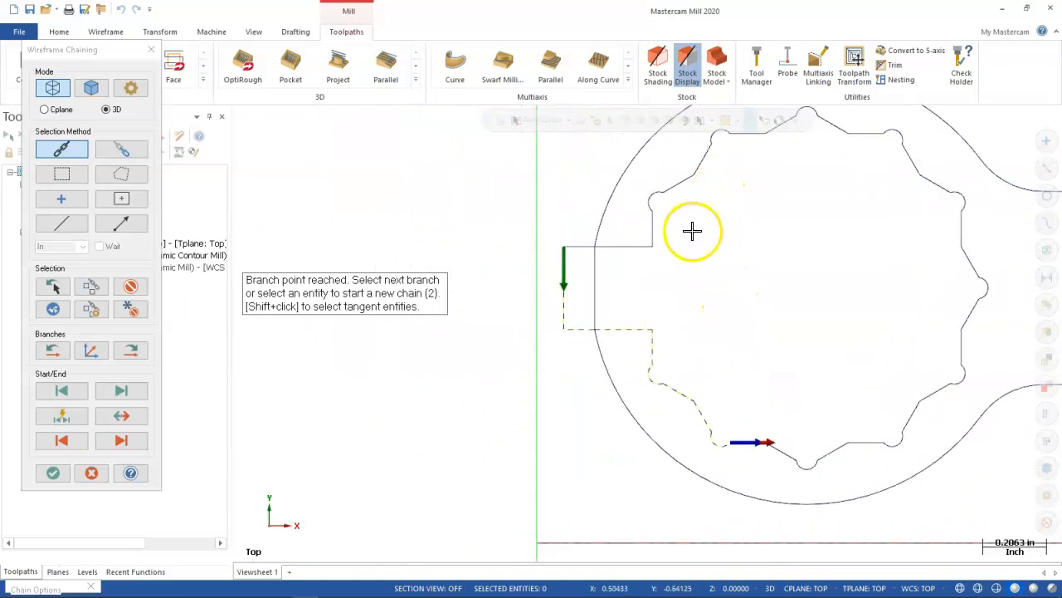
pyautogui.click(589, 252)
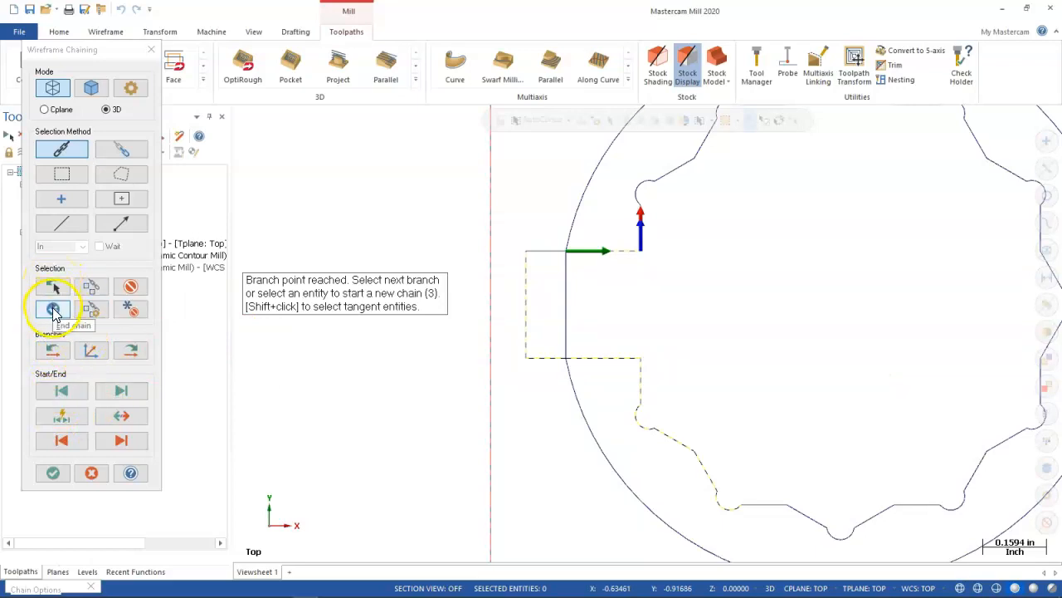
pyautogui.click(129, 310)
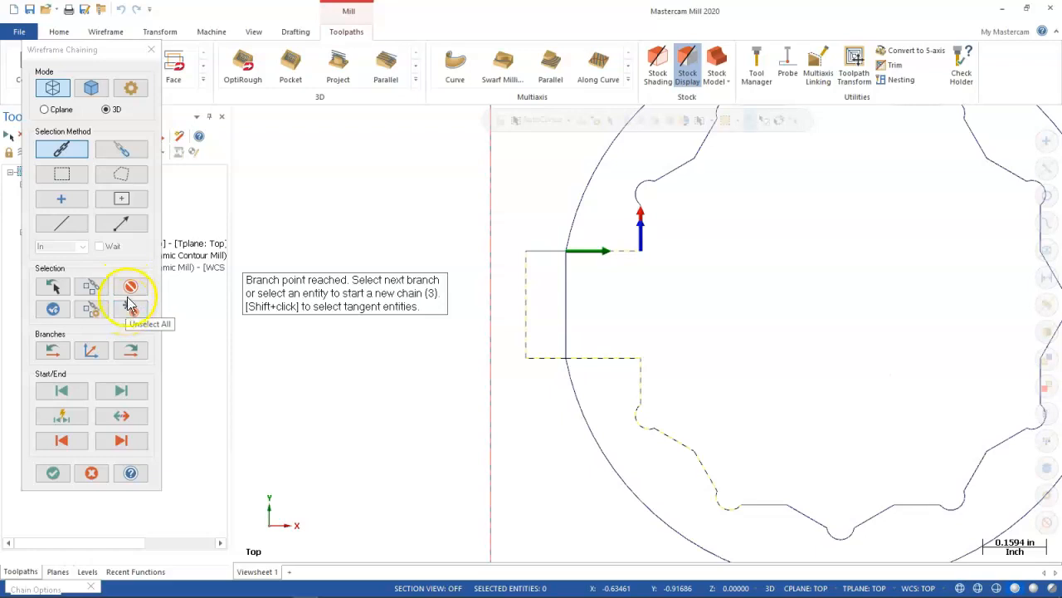
pyautogui.click(130, 287)
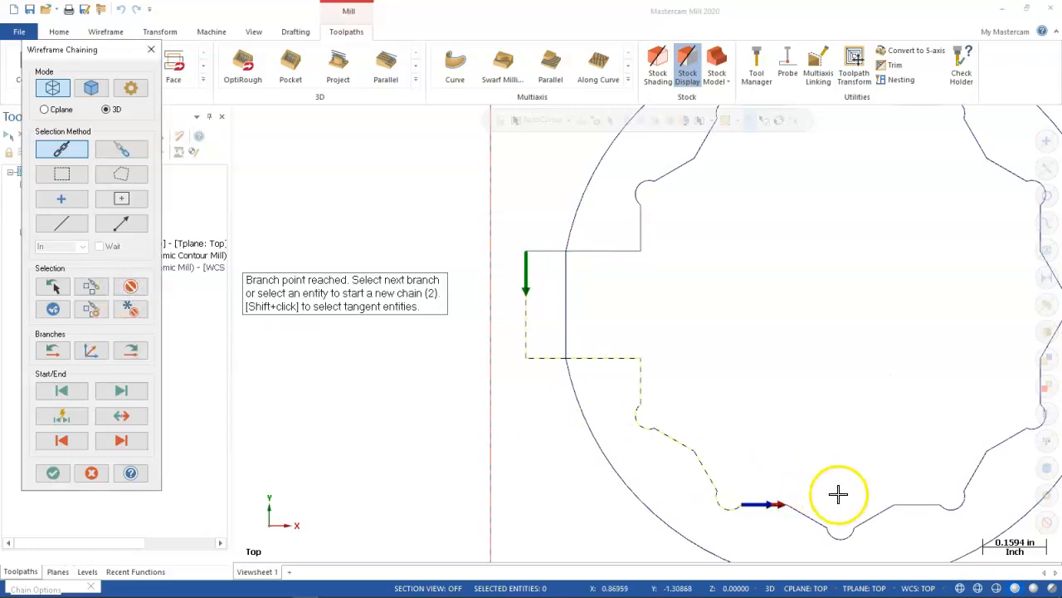
# Continue chaining the inner profile through the lower lobes and up to the short vertical line below the right-hand lobe.
pyautogui.click(875, 521)
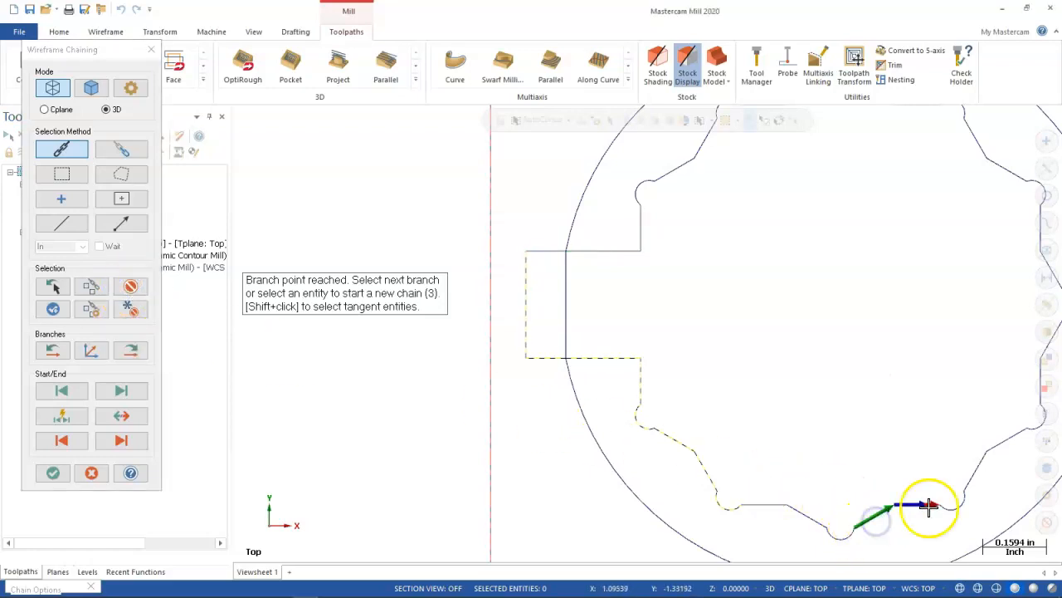
pyautogui.click(983, 471)
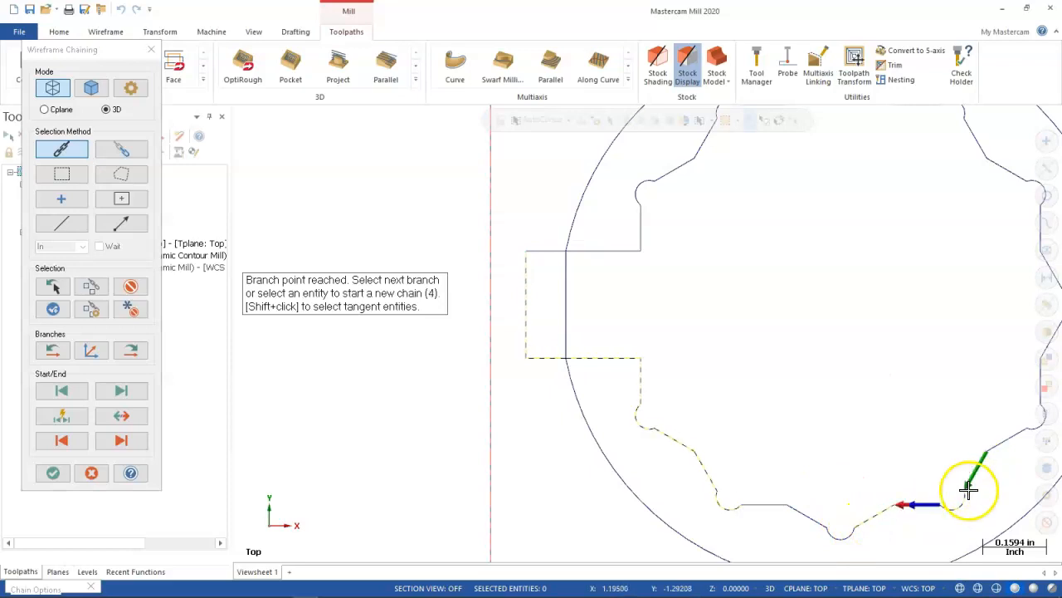
pyautogui.click(131, 288)
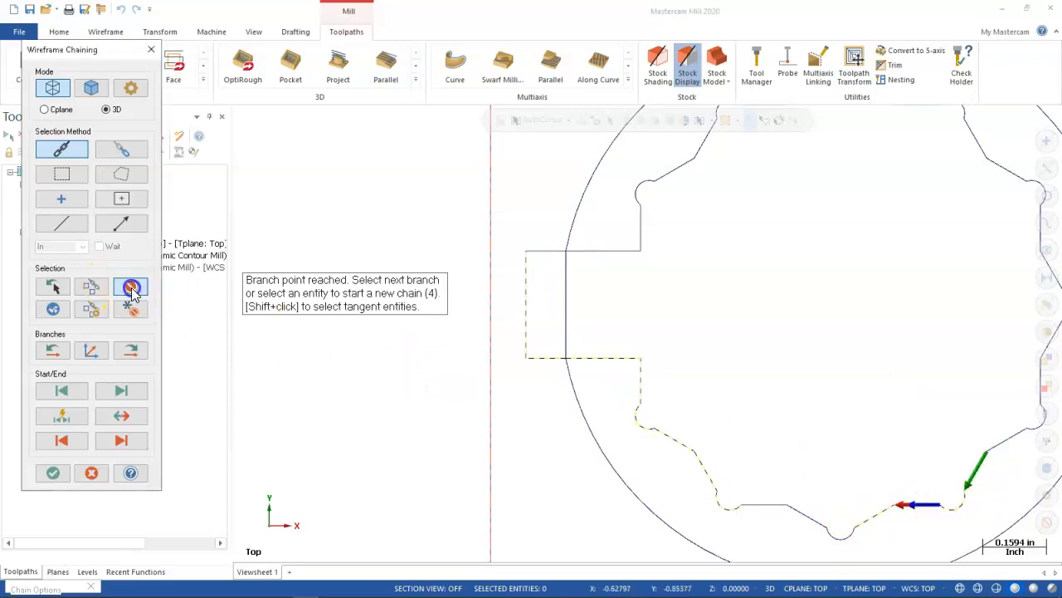
pyautogui.scroll(-3, 820, 402)
pyautogui.scroll(4, 930, 480)
pyautogui.scroll(3, 903, 469)
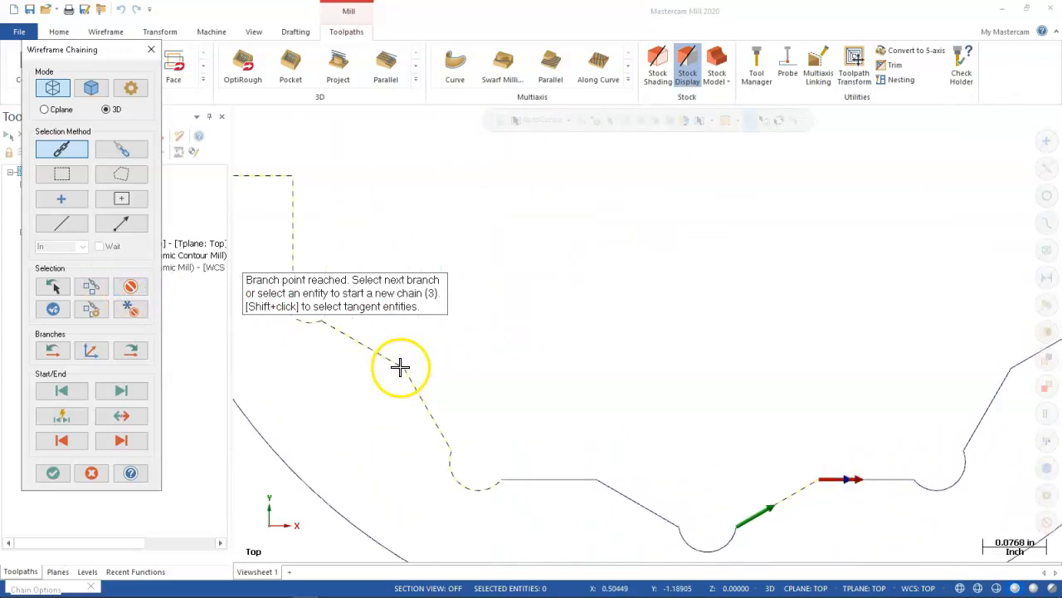
pyautogui.scroll(1, 903, 496)
pyautogui.scroll(-1, 900, 486)
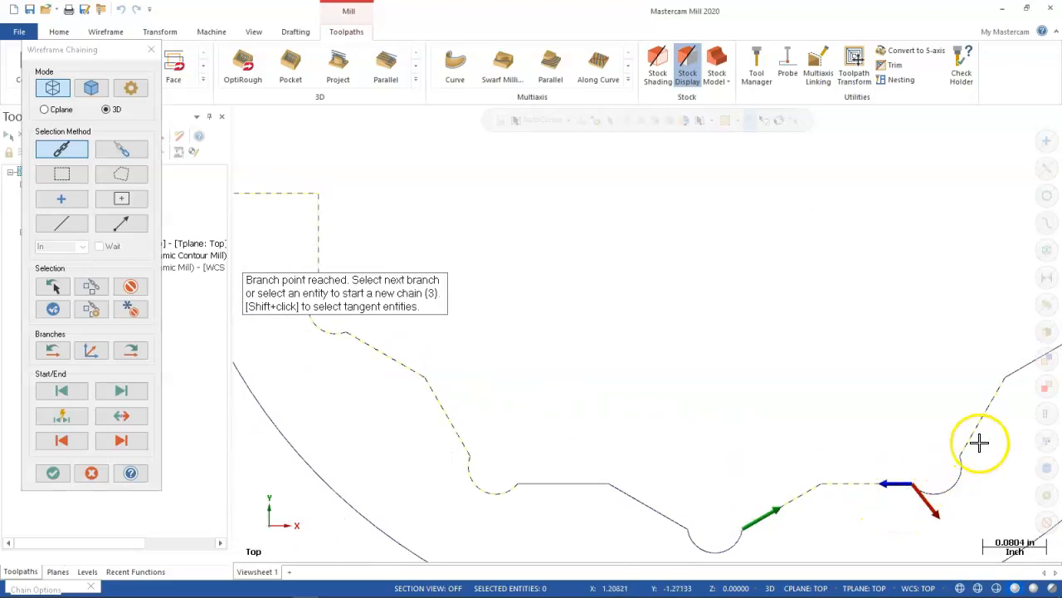
pyautogui.click(996, 397)
pyautogui.scroll(-2, 849, 384)
pyautogui.scroll(-2, 849, 384)
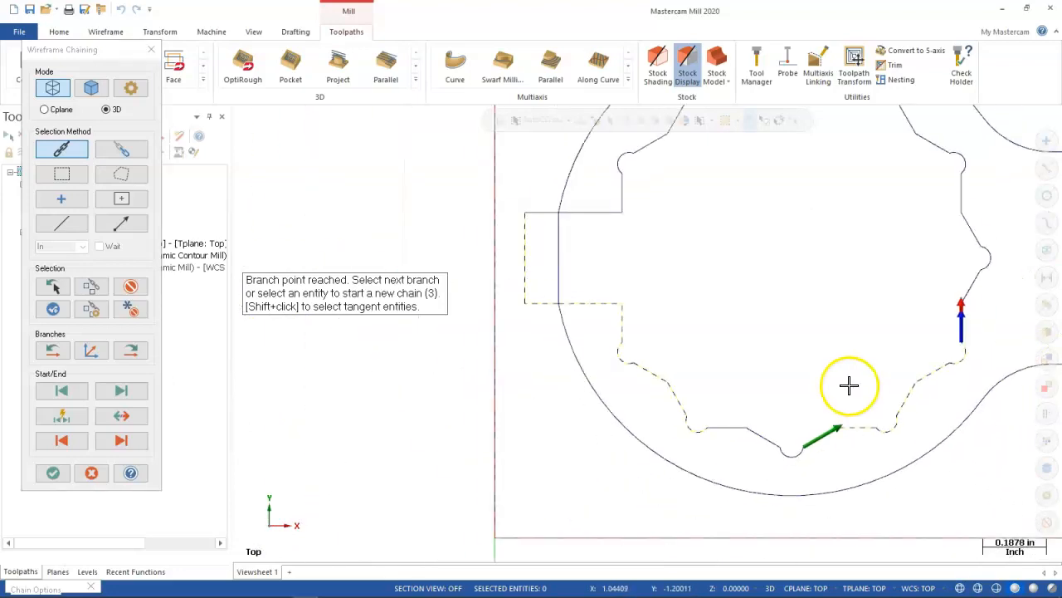
# Chain the right-hand lobe of the inner profile upward from its lower sloped line, unselecting chains that run the wrong way.
pyautogui.click(959, 190)
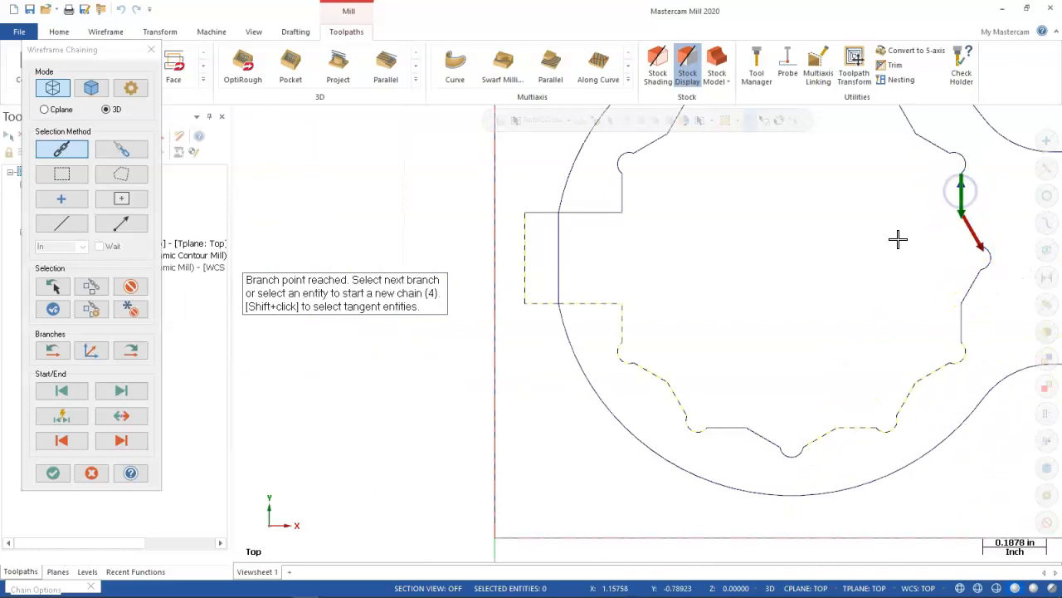
pyautogui.click(131, 287)
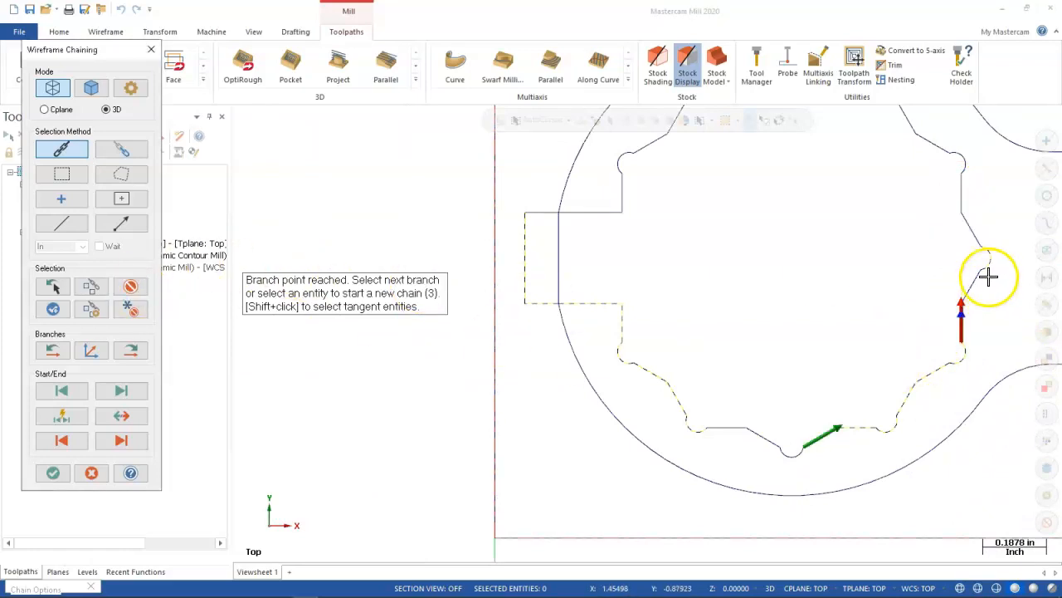
pyautogui.click(977, 277)
pyautogui.click(175, 274)
pyautogui.click(131, 286)
pyautogui.scroll(3, 987, 336)
pyautogui.scroll(1, 954, 305)
pyautogui.click(956, 268)
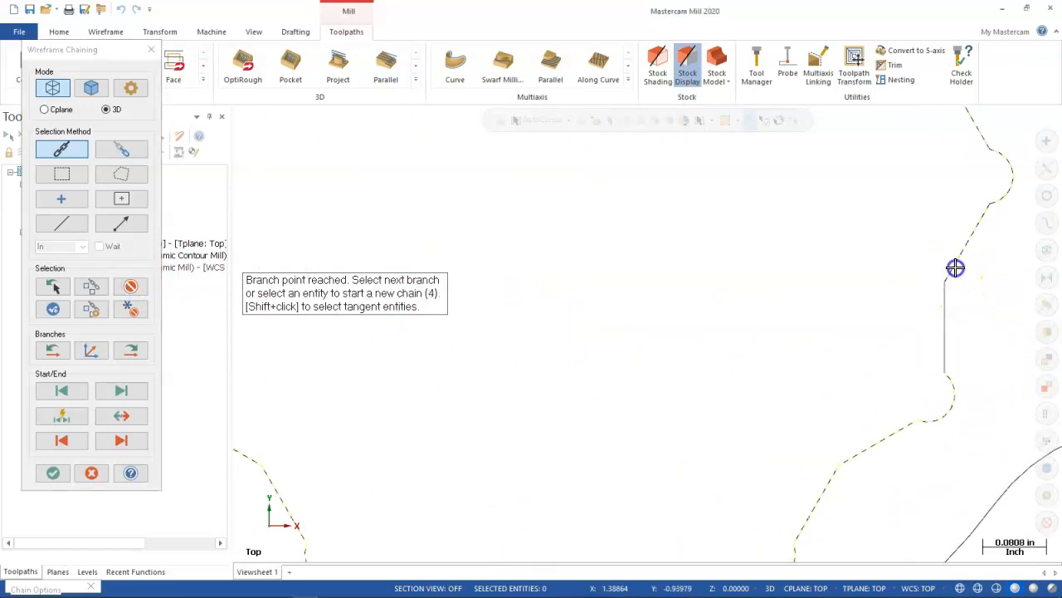
# Chain the upper-right part of the inner profile counterclockwise, unselecting the chain that runs back toward the right-hand lobe.
pyautogui.scroll(-4, 904, 245)
pyautogui.scroll(-1, 900, 249)
pyautogui.scroll(1, 911, 166)
pyautogui.scroll(1, 912, 166)
pyautogui.scroll(-1, 863, 268)
pyautogui.scroll(-1, 832, 254)
pyautogui.click(814, 137)
pyautogui.scroll(3, 818, 143)
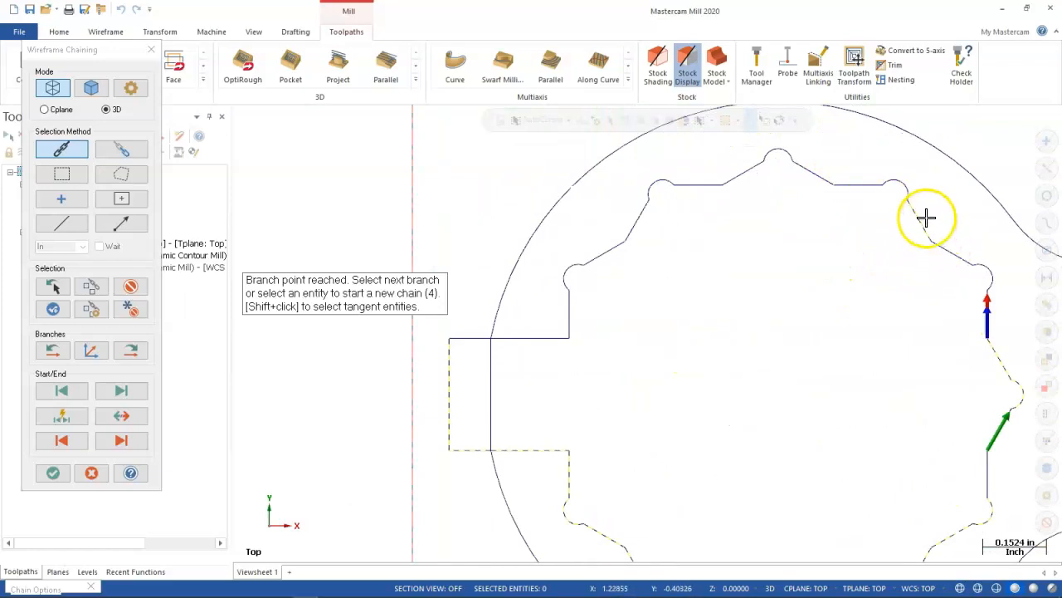
pyautogui.click(951, 251)
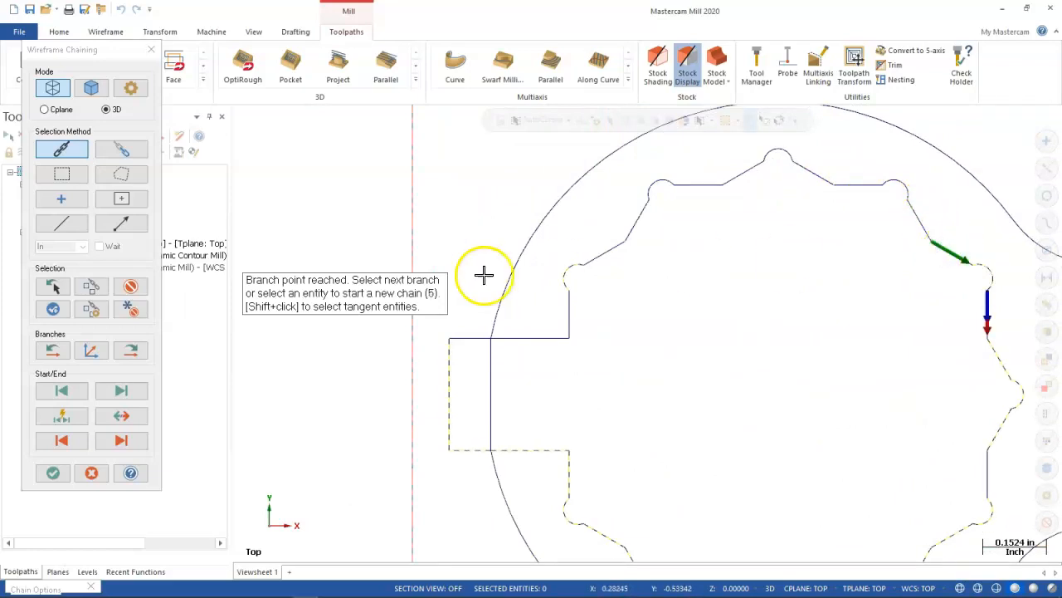
pyautogui.click(132, 295)
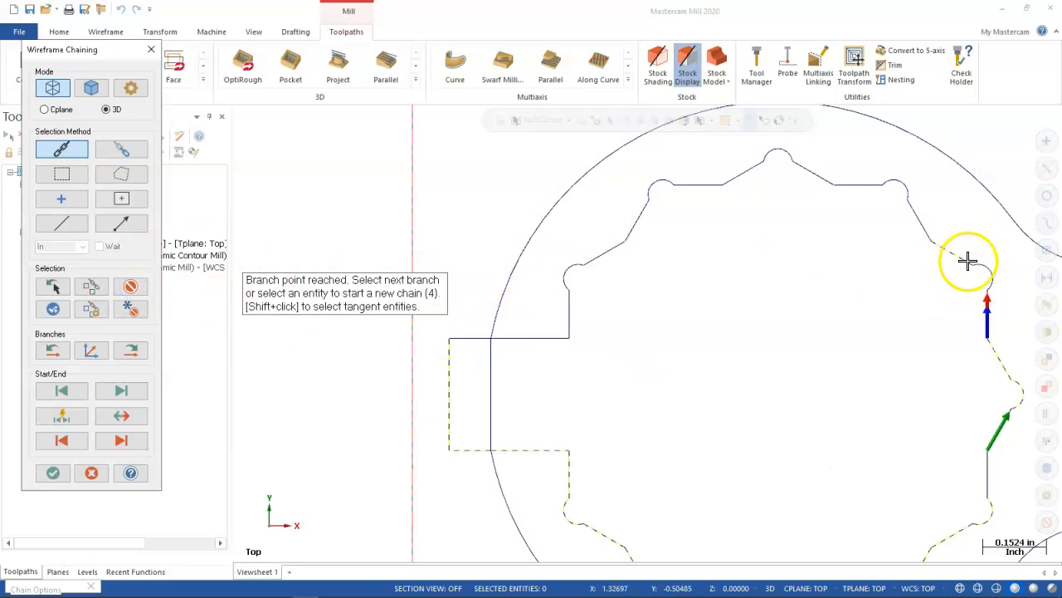
pyautogui.click(968, 261)
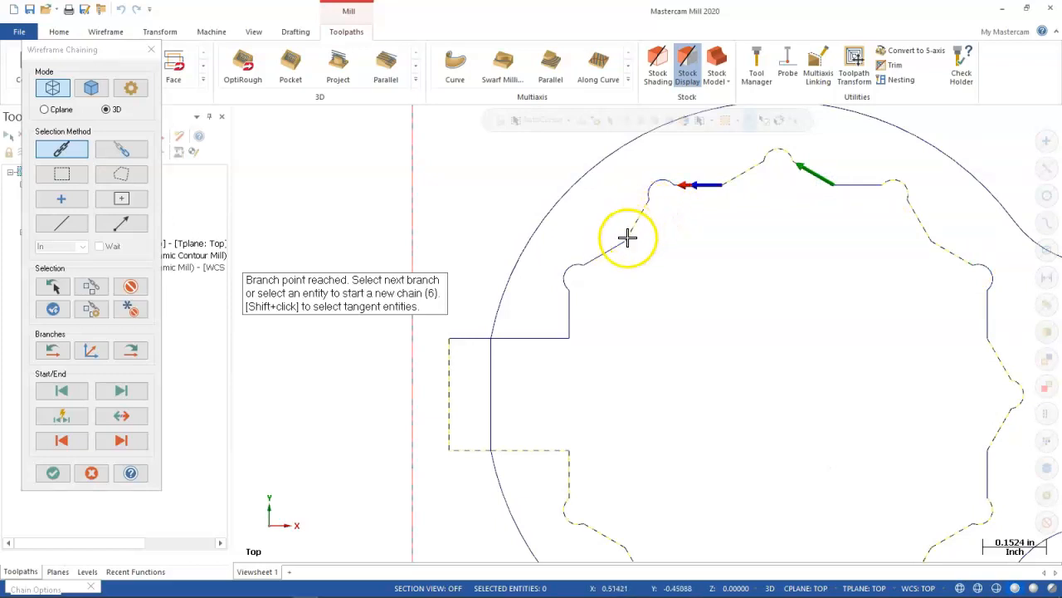
# Chain the upper-left part of the inner profile and the opening's upper edge out to the outer closing line.
pyautogui.click(646, 208)
pyautogui.click(564, 351)
pyautogui.click(448, 355)
pyautogui.click(491, 337)
pyautogui.click(490, 419)
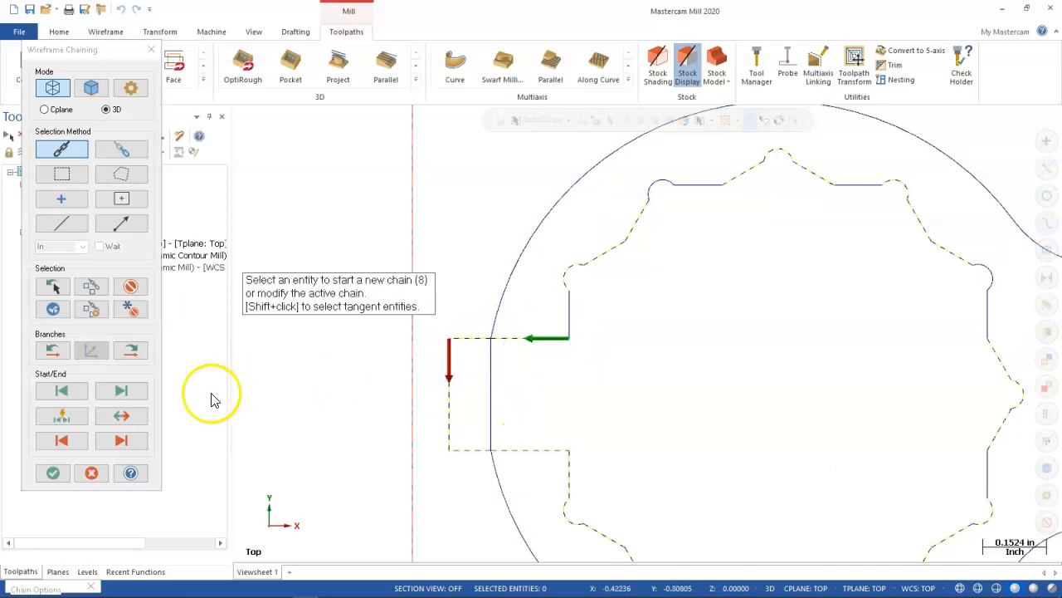
# Accept the chains with the Stay inside strategy and list the machining-region chains in the Chain Manager.
pyautogui.click(49, 474)
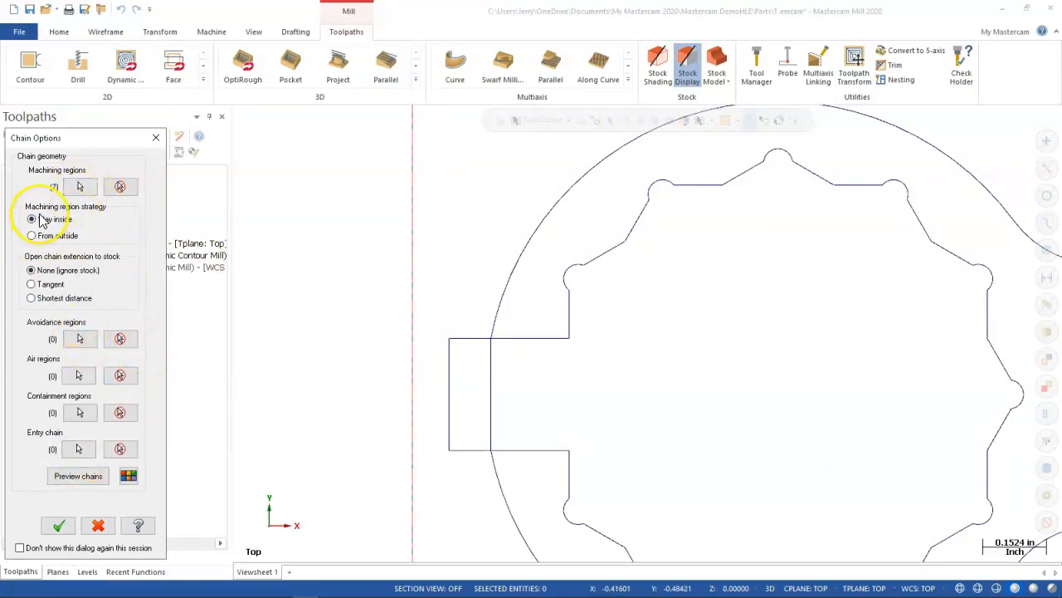
pyautogui.click(56, 523)
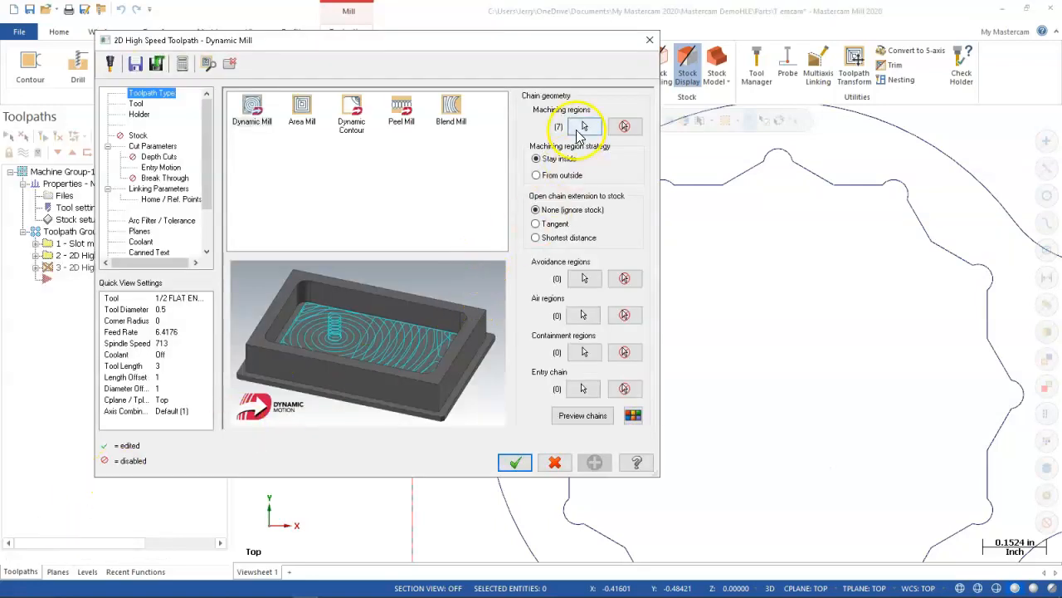
pyautogui.click(582, 127)
pyautogui.scroll(-3, 493, 225)
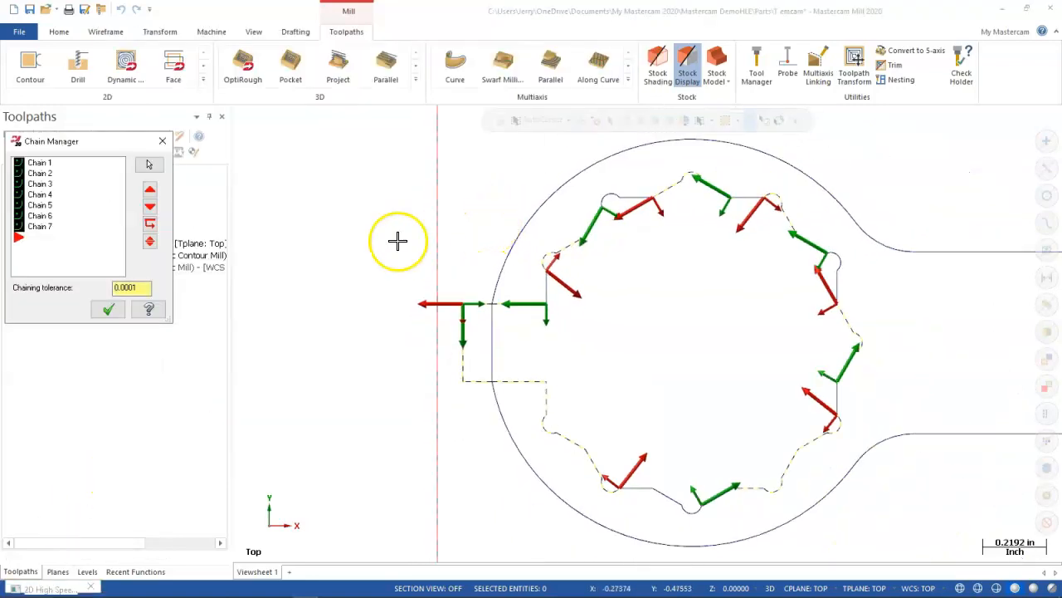
# Delete the fragmented machining-region chains in the Chain Manager.
pyautogui.rightClick(67, 206)
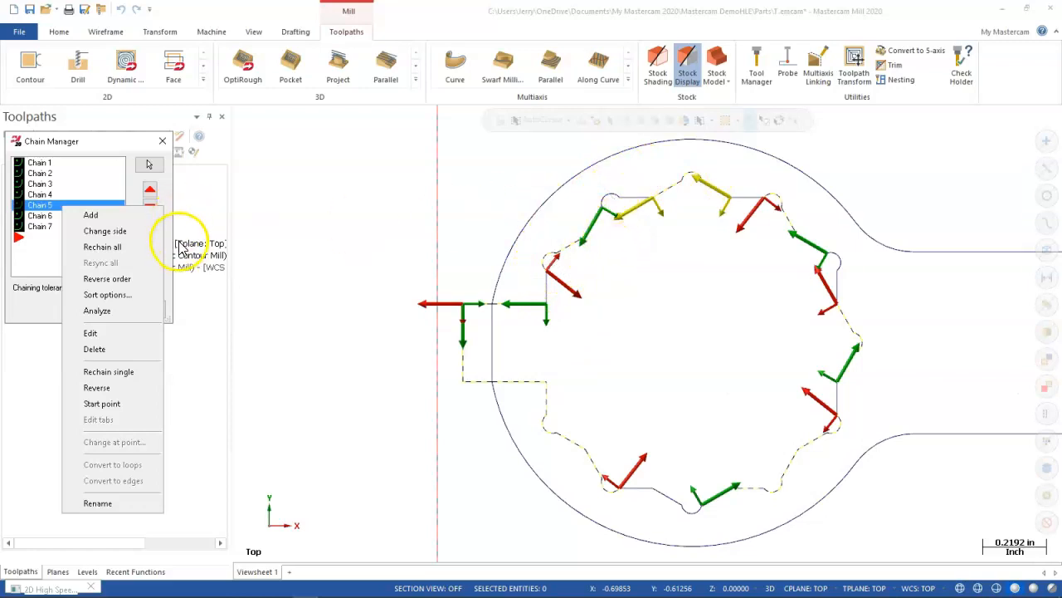
pyautogui.click(57, 237)
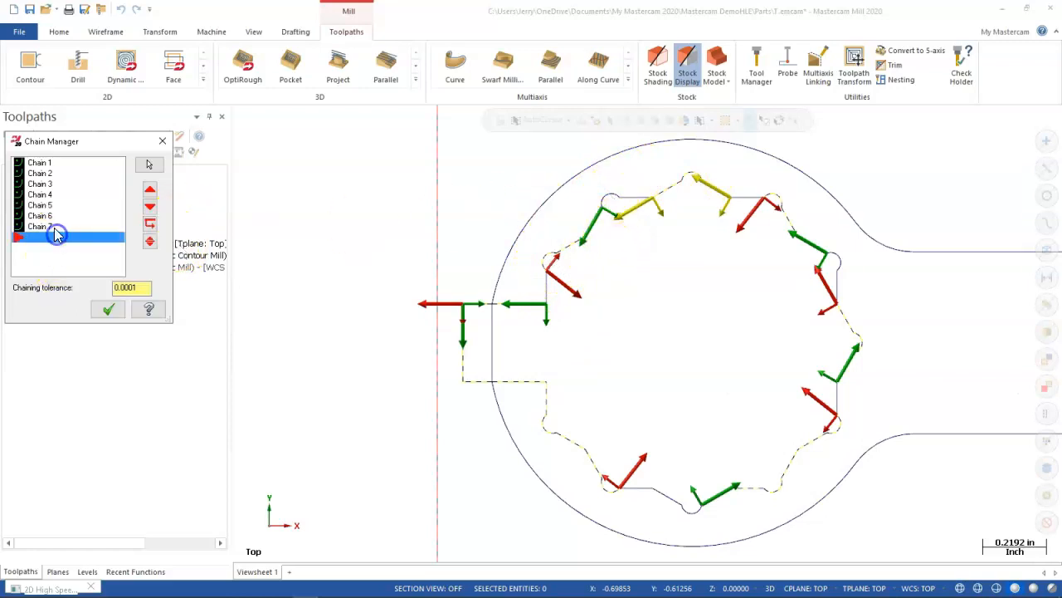
pyautogui.click(52, 229)
pyautogui.click(18, 571)
pyautogui.click(64, 224)
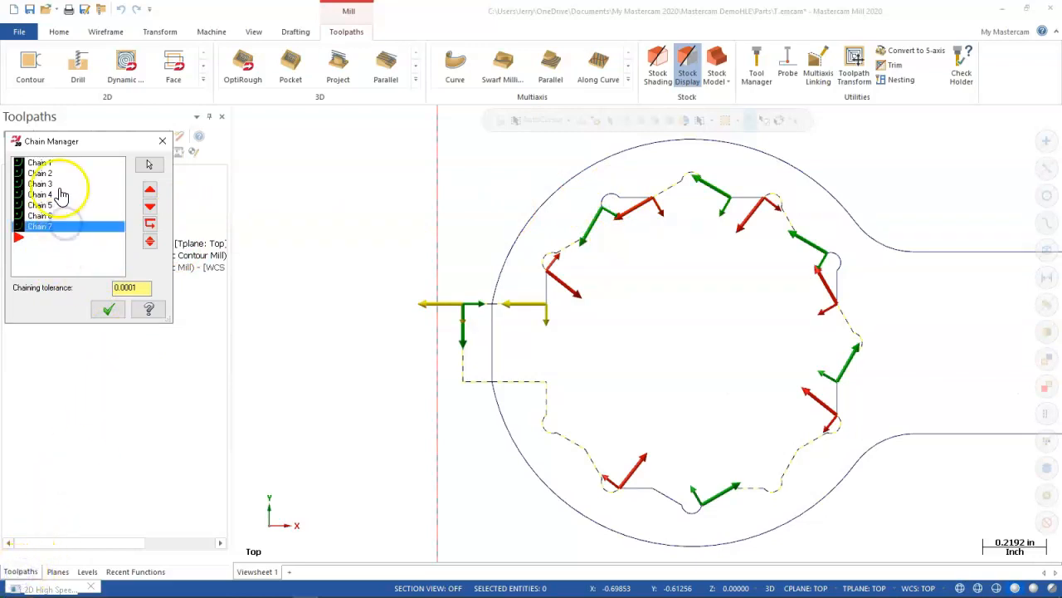
pyautogui.click(38, 162)
pyautogui.rightClick(48, 166)
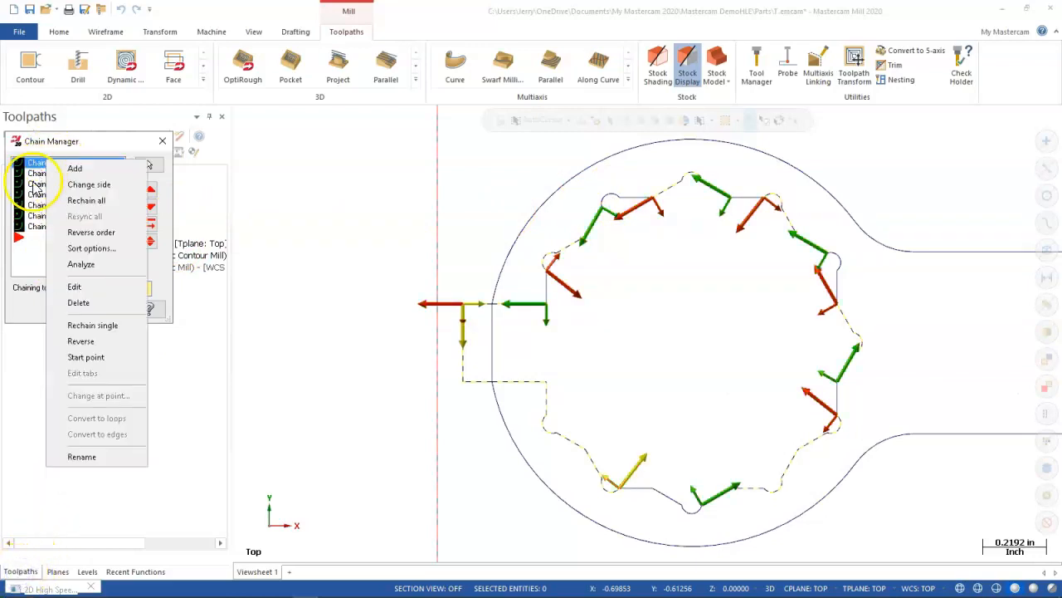
pyautogui.click(28, 232)
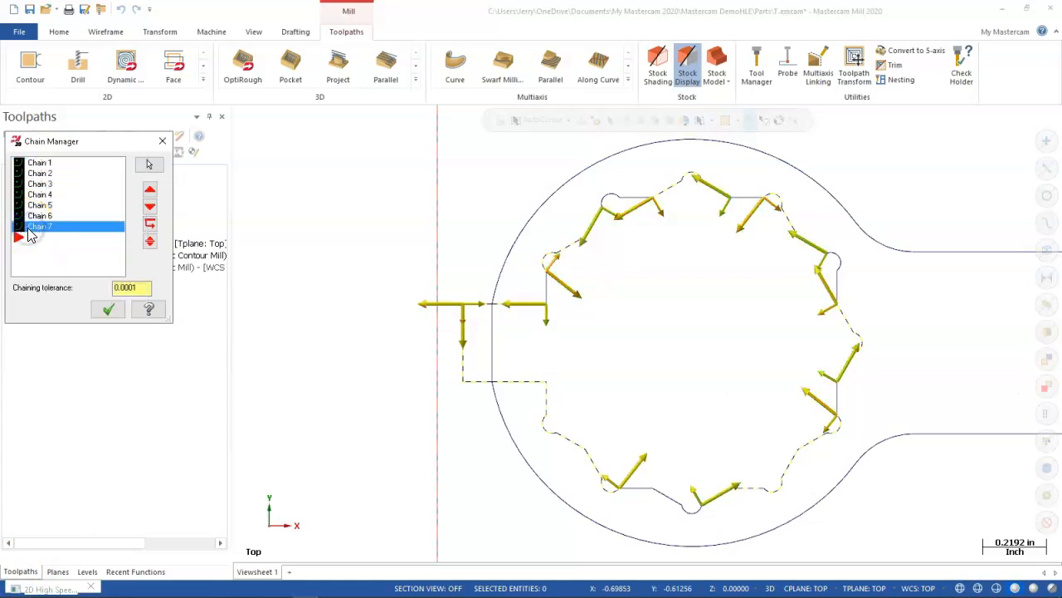
pyautogui.rightClick(40, 225)
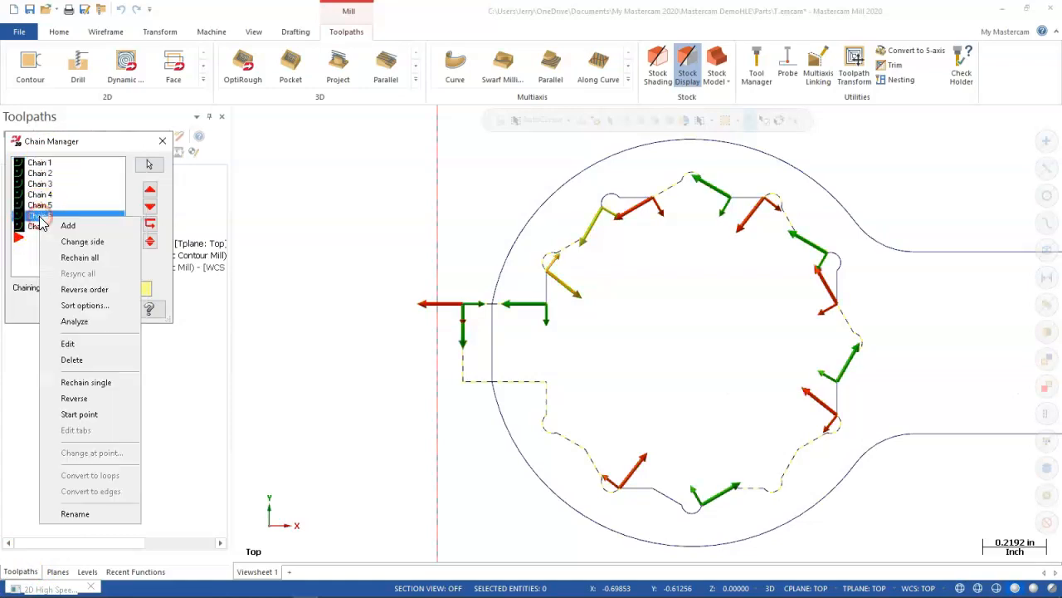
pyautogui.click(81, 359)
# Add a machining-region chain with Partial chaining along the opening's lower edge, from the outer extension line to the profile corner.
pyautogui.click(62, 151)
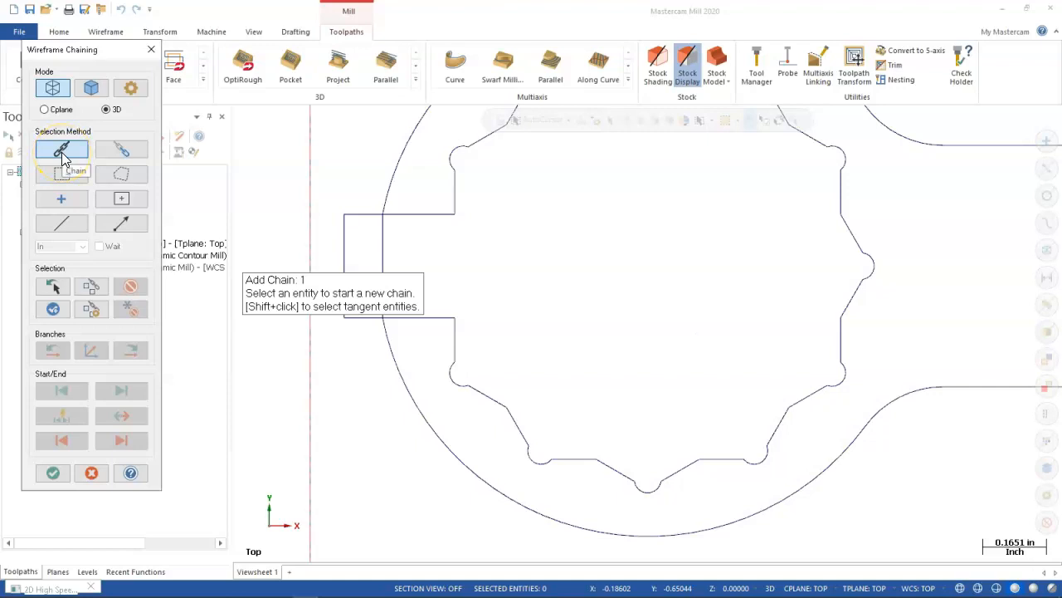
pyautogui.click(108, 153)
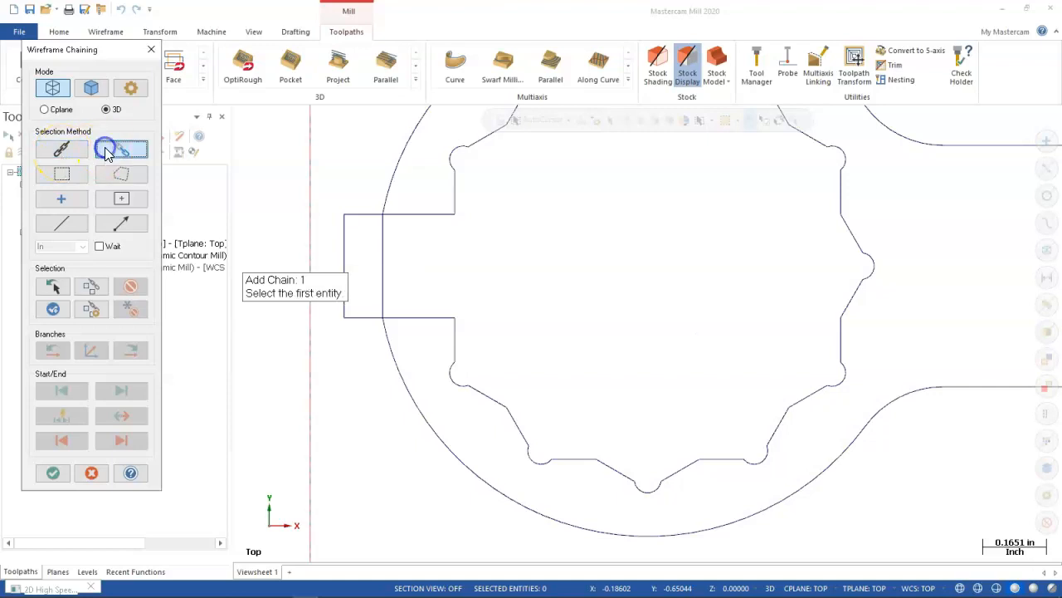
pyautogui.click(354, 323)
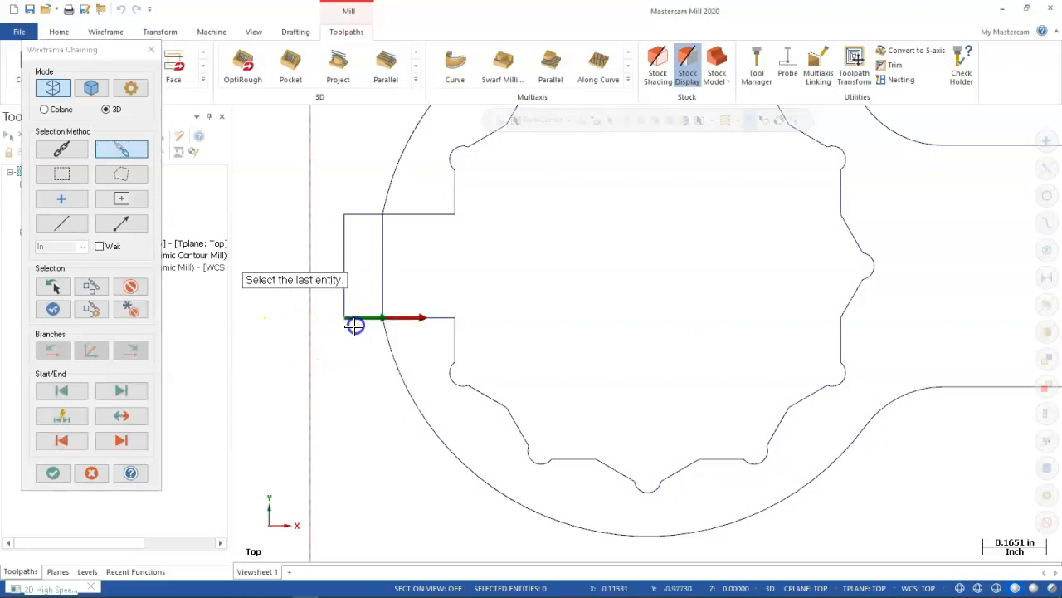
pyautogui.click(385, 318)
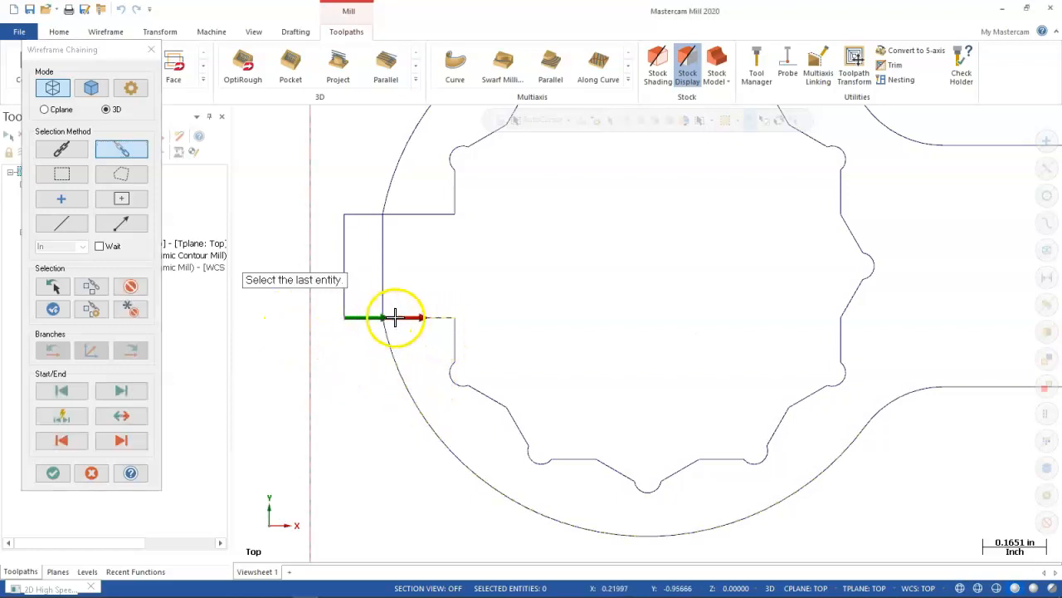
pyautogui.click(455, 326)
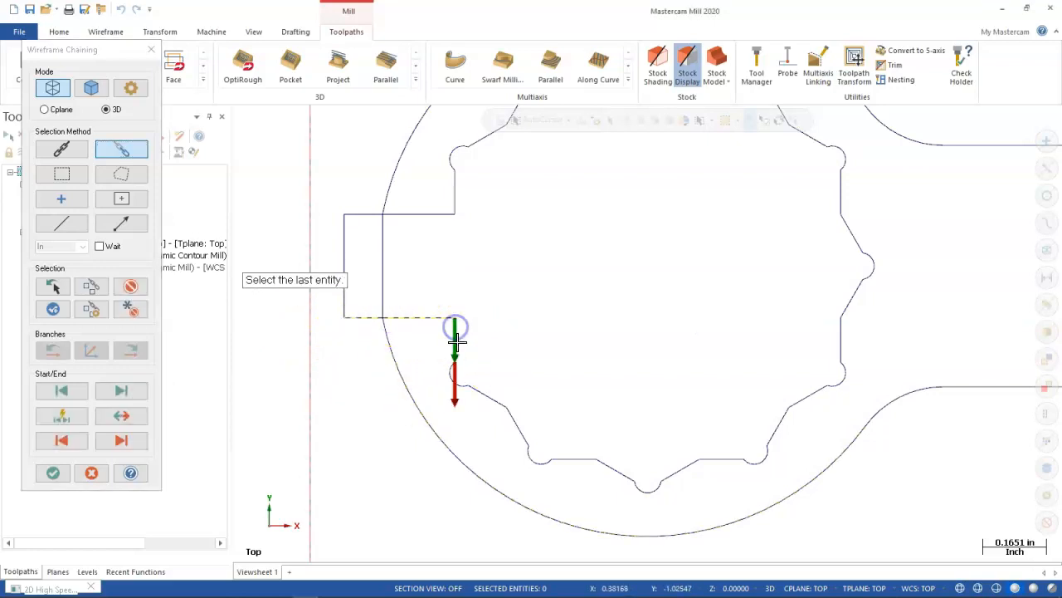
pyautogui.click(477, 383)
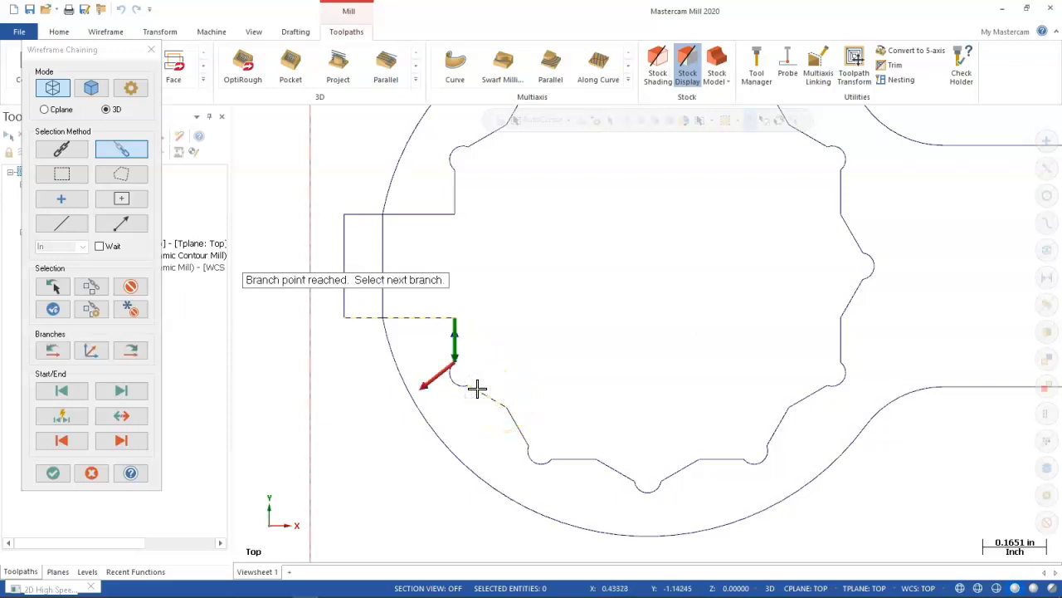
pyautogui.scroll(4, 459, 357)
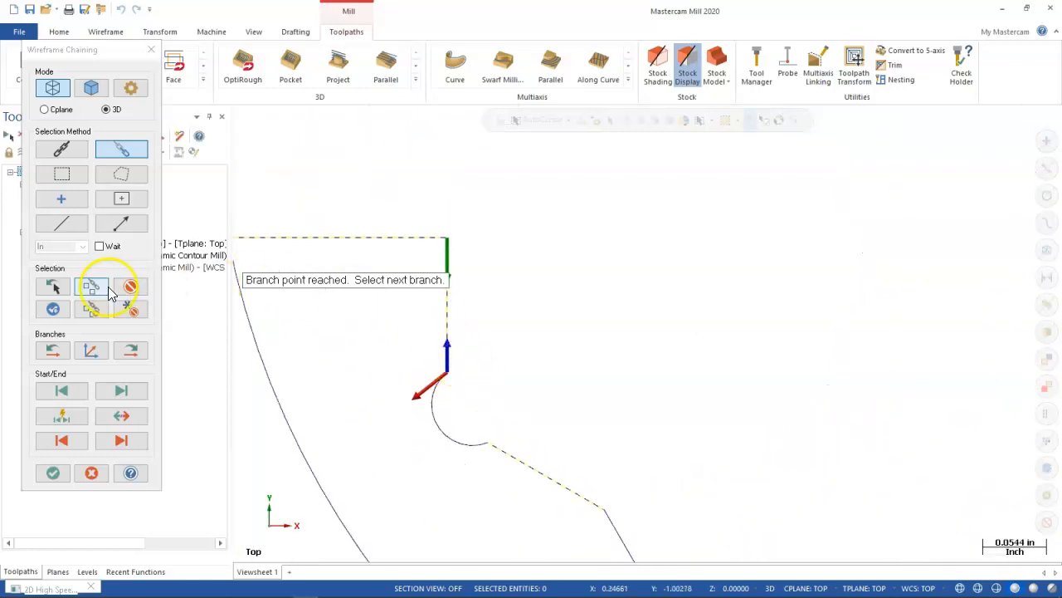
pyautogui.click(135, 290)
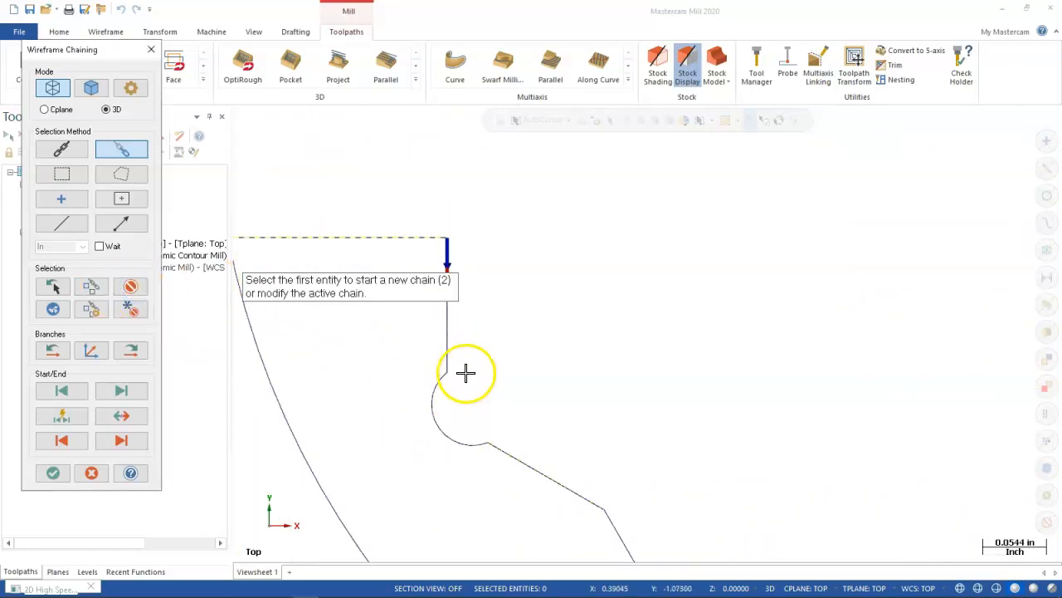
pyautogui.click(446, 315)
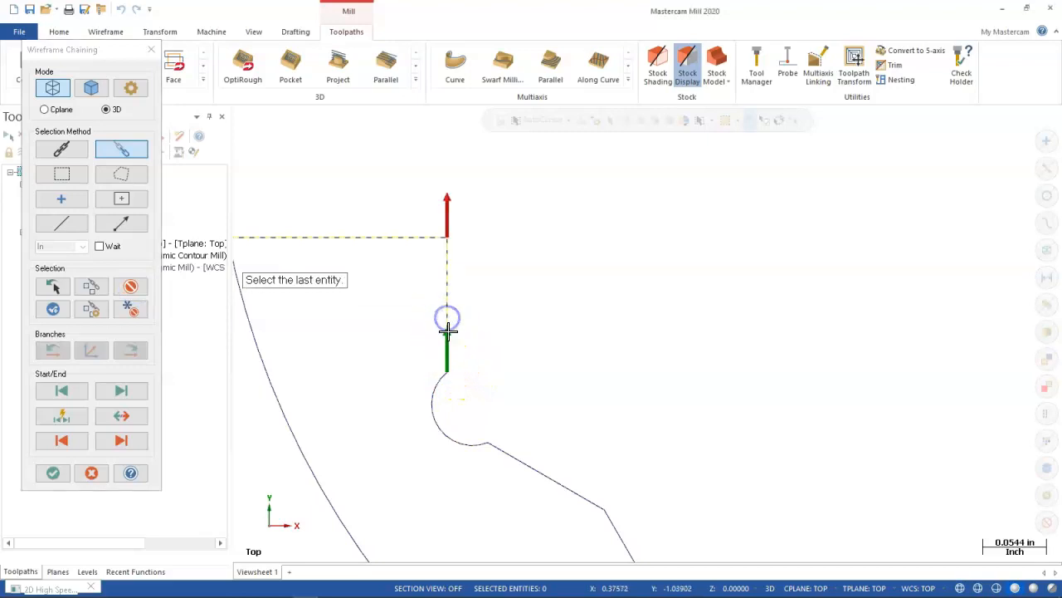
pyautogui.click(133, 295)
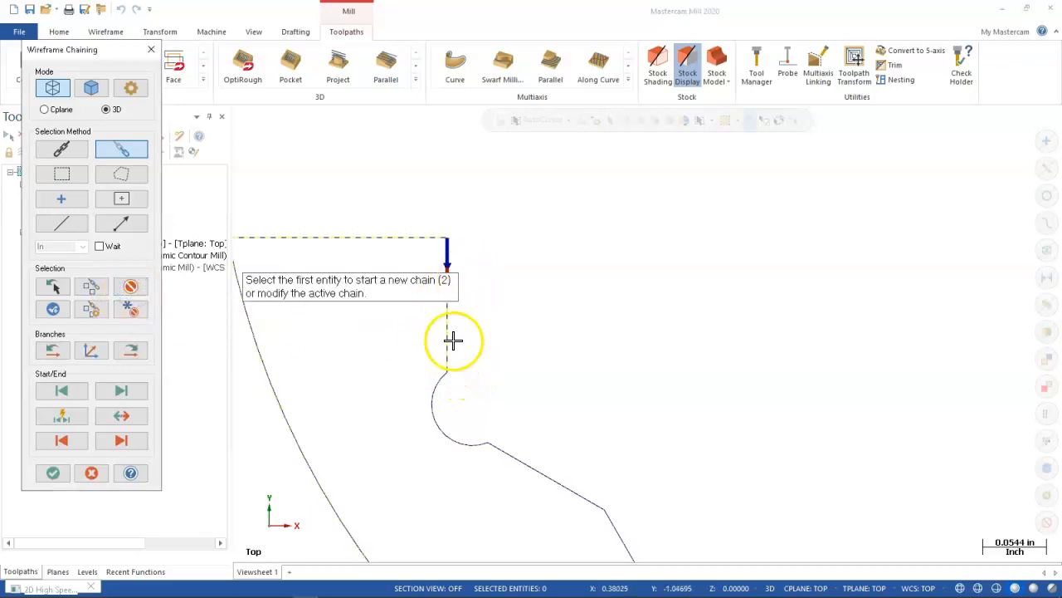
pyautogui.click(444, 387)
pyautogui.click(444, 387)
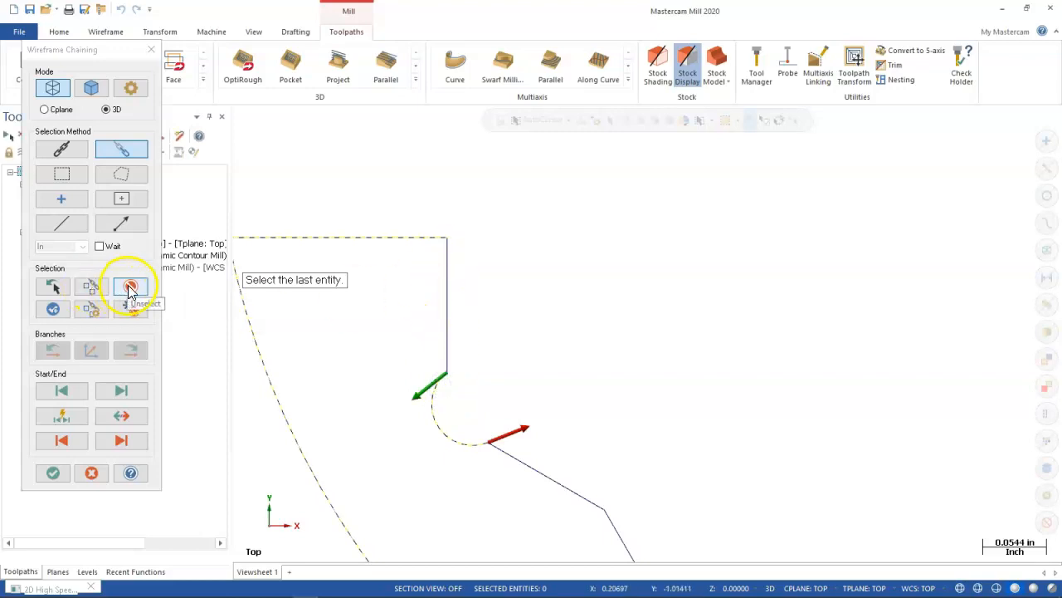
pyautogui.click(131, 285)
# Continue the partial chain down the profile's lower-left side, through both relief arcs and sloped lines to the first bottom flat.
pyautogui.click(447, 253)
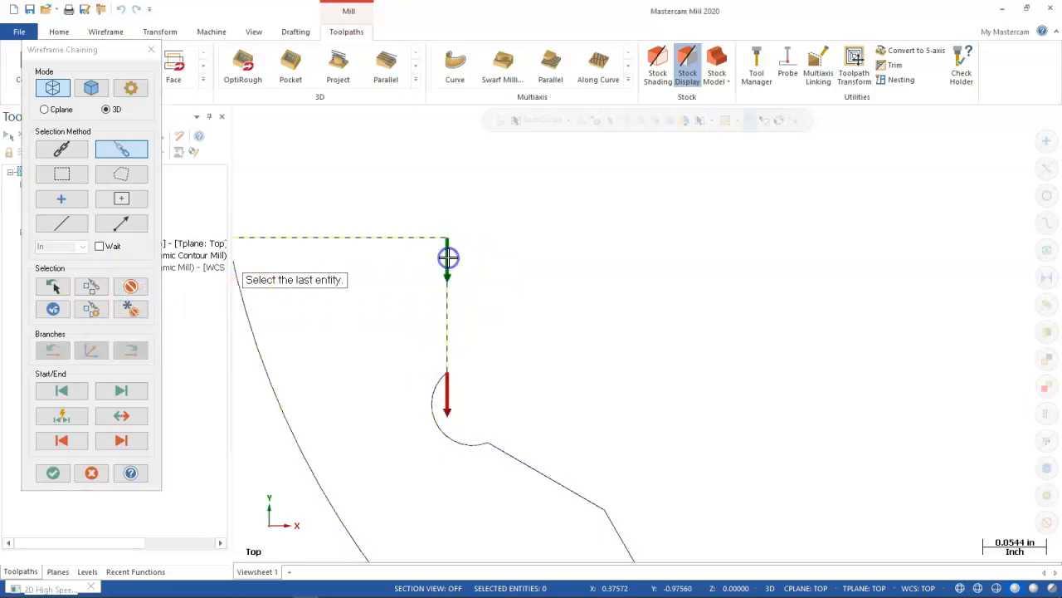
pyautogui.click(431, 396)
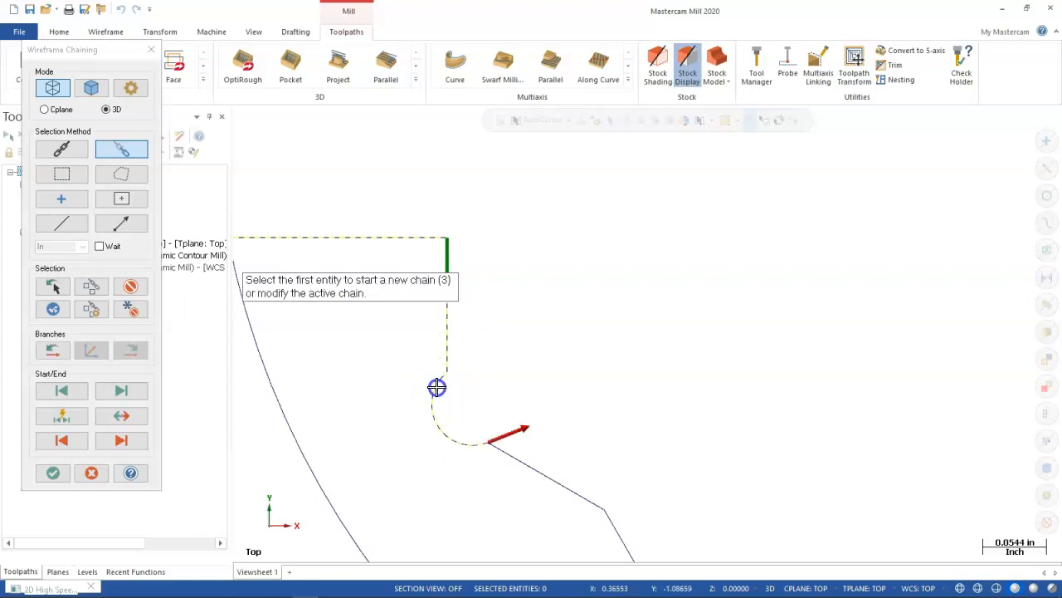
pyautogui.click(515, 455)
pyautogui.scroll(-4, 573, 396)
pyautogui.scroll(3, 648, 555)
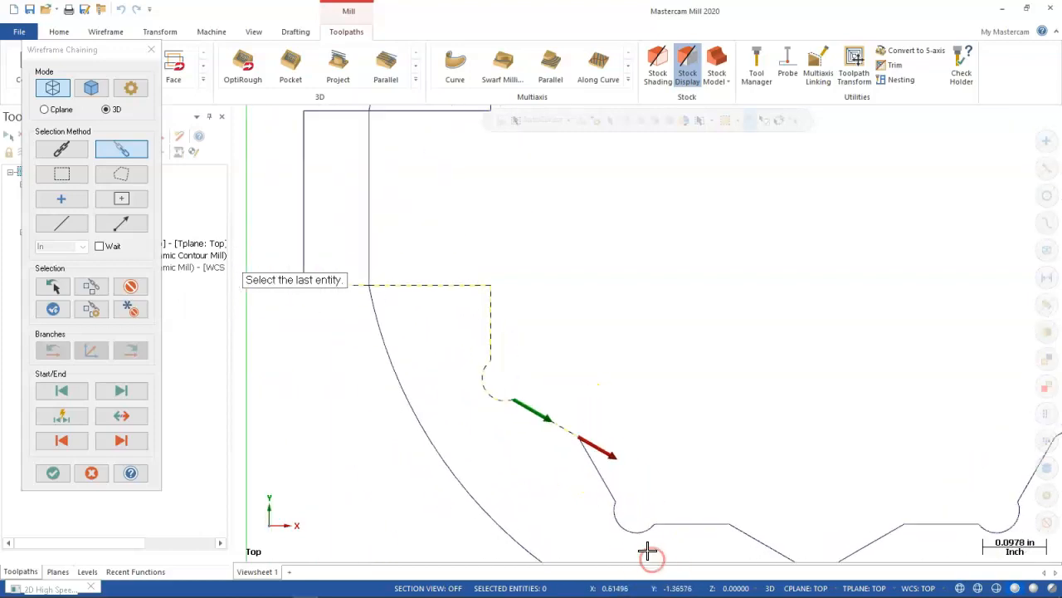
pyautogui.click(556, 435)
pyautogui.click(596, 495)
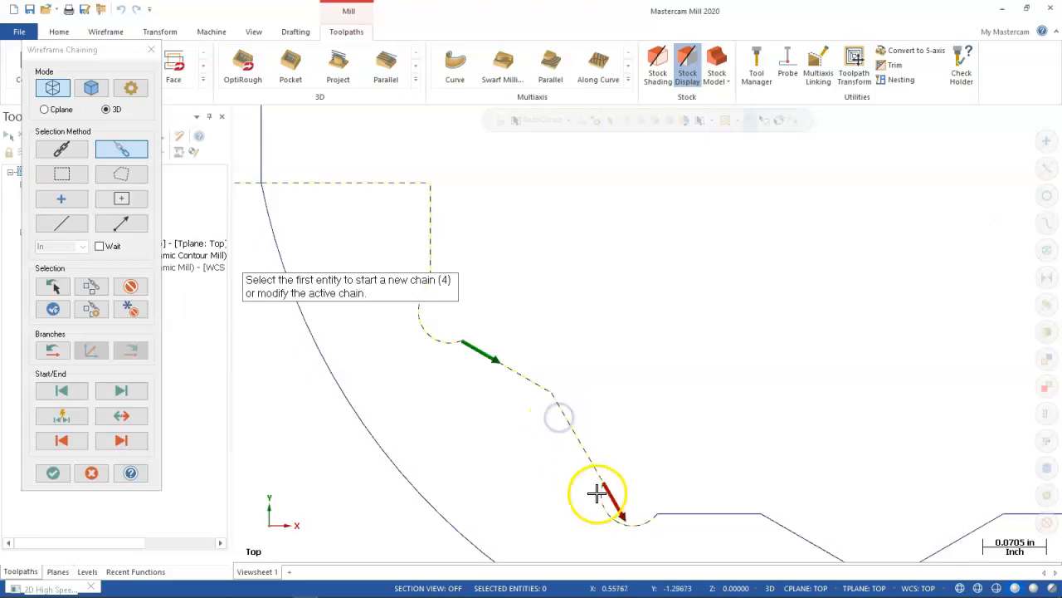
pyautogui.click(682, 516)
# Extend the chain around the bottom-centre notch, taking both sloped lines, the relief arc and the following bottom flat.
pyautogui.scroll(-3, 634, 380)
pyautogui.scroll(-2, 634, 380)
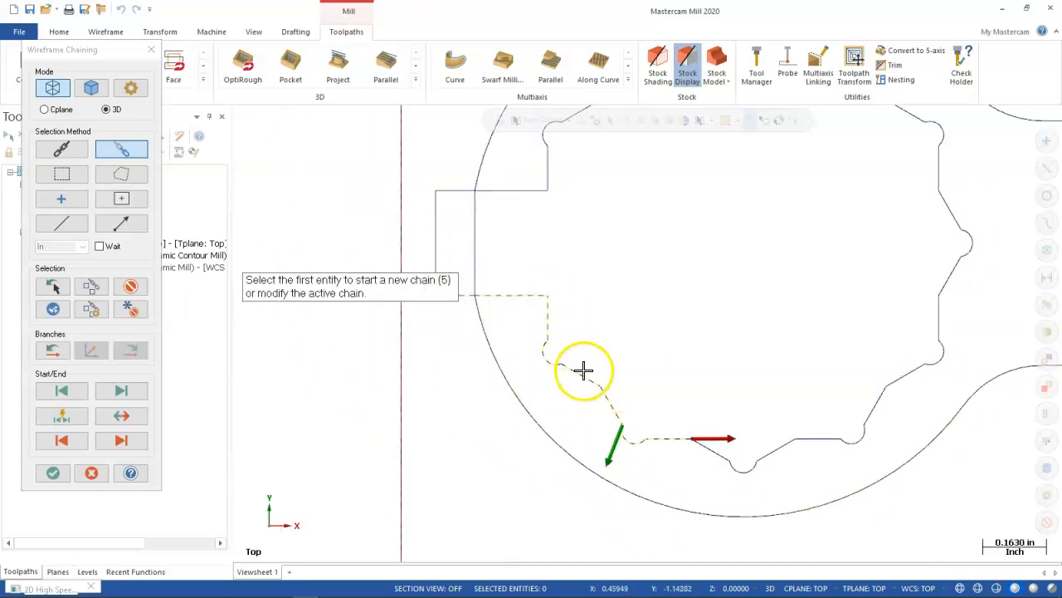
pyautogui.scroll(2, 729, 503)
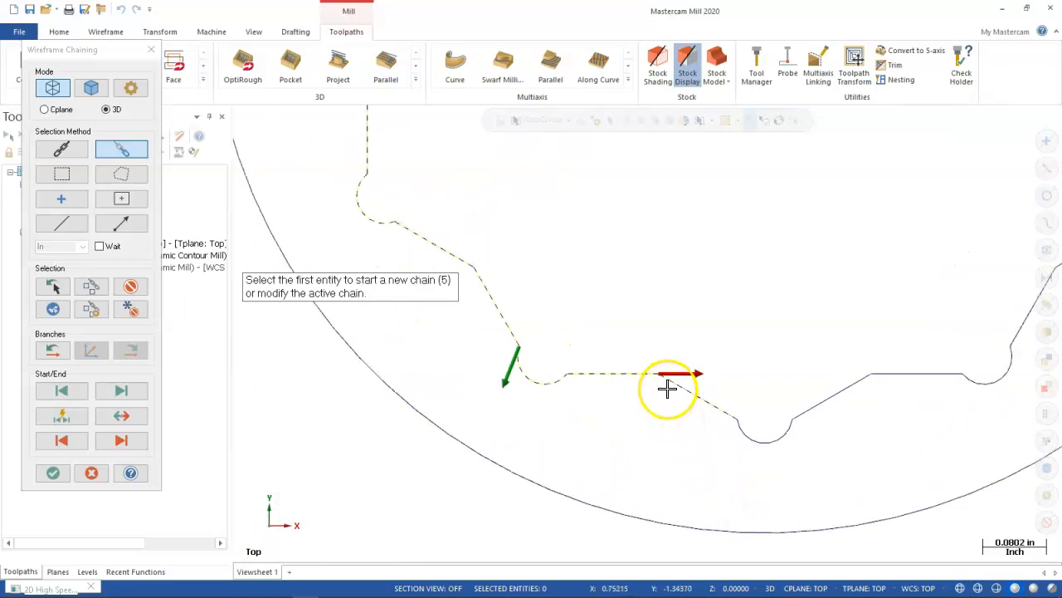
pyautogui.click(669, 388)
pyautogui.click(738, 436)
pyautogui.click(807, 420)
pyautogui.click(889, 389)
# Chain the lower-right corner of the inner profile through its two relief arcs and the two sloped lines between them.
pyautogui.scroll(-2, 702, 320)
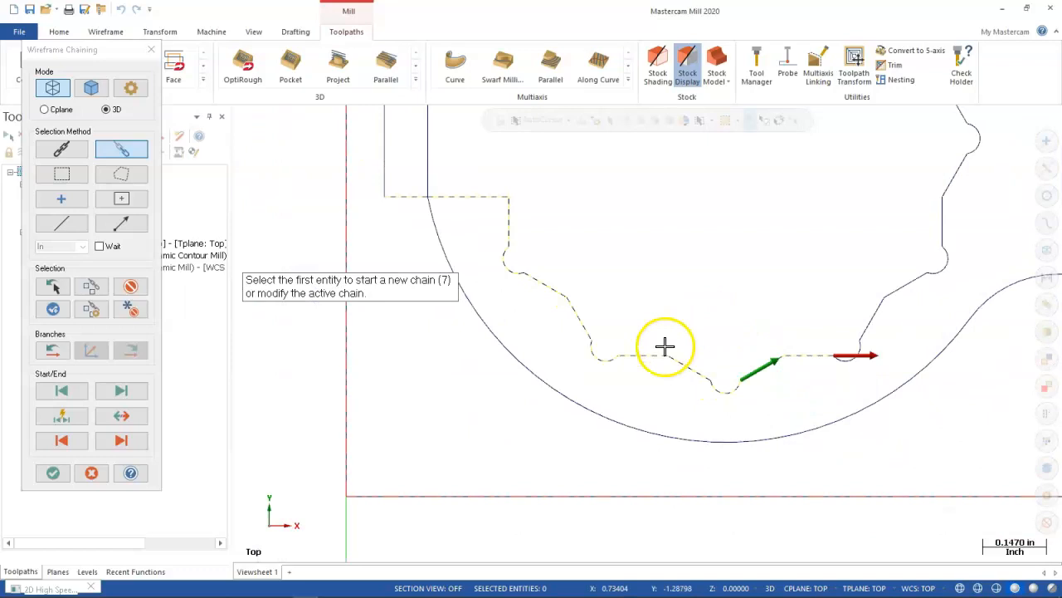
pyautogui.scroll(2, 830, 365)
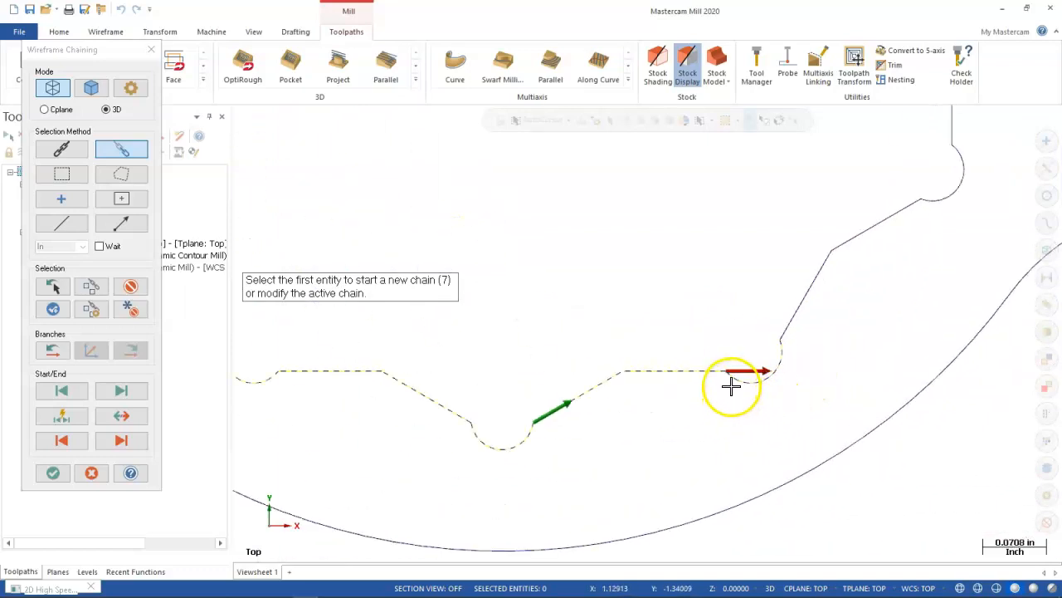
pyautogui.click(737, 387)
pyautogui.click(796, 326)
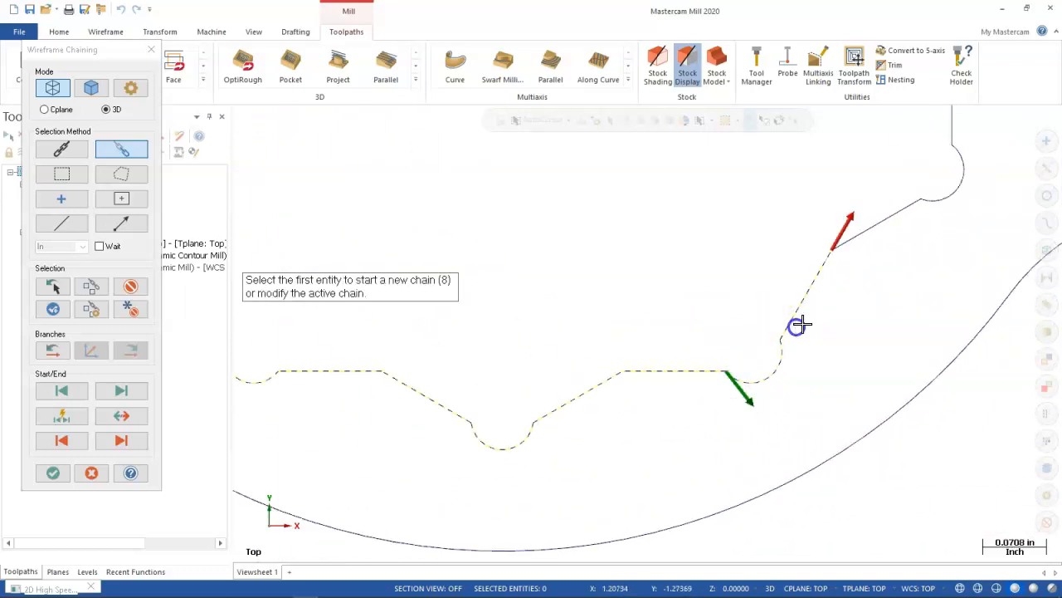
pyautogui.click(861, 240)
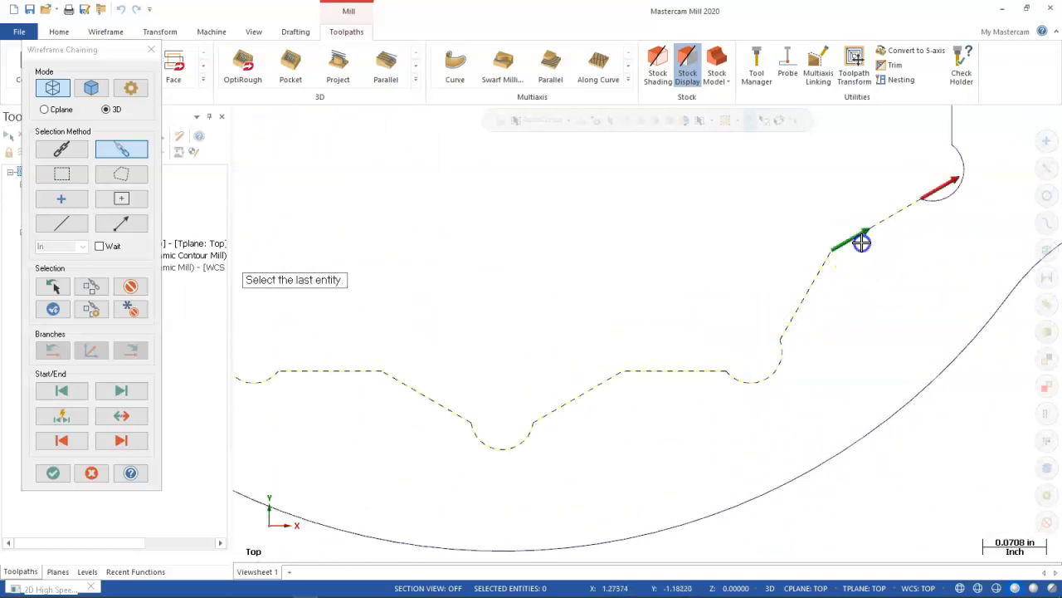
pyautogui.click(944, 202)
# Extend the chain up the lower-right vertical line and around the rightmost notch, including its relief arc and both slopes.
pyautogui.scroll(-4, 938, 258)
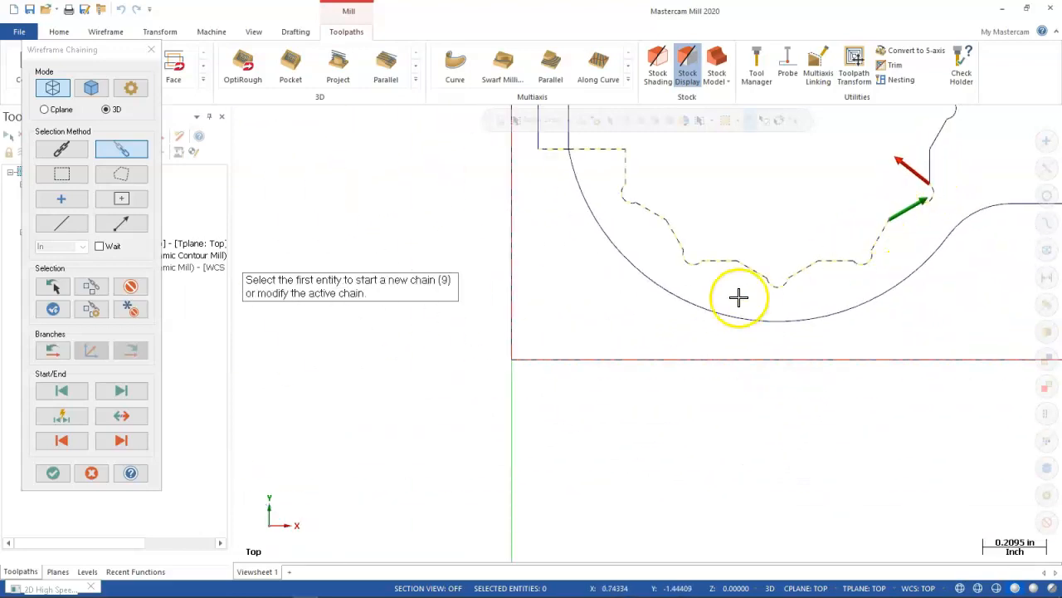
pyautogui.scroll(5, 881, 162)
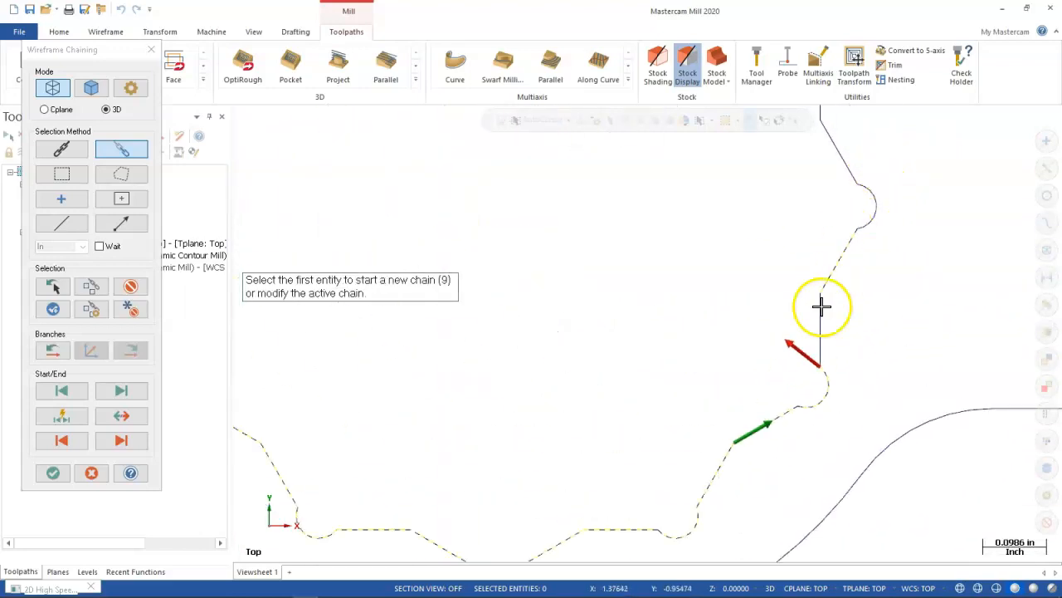
pyautogui.click(828, 348)
pyautogui.click(832, 284)
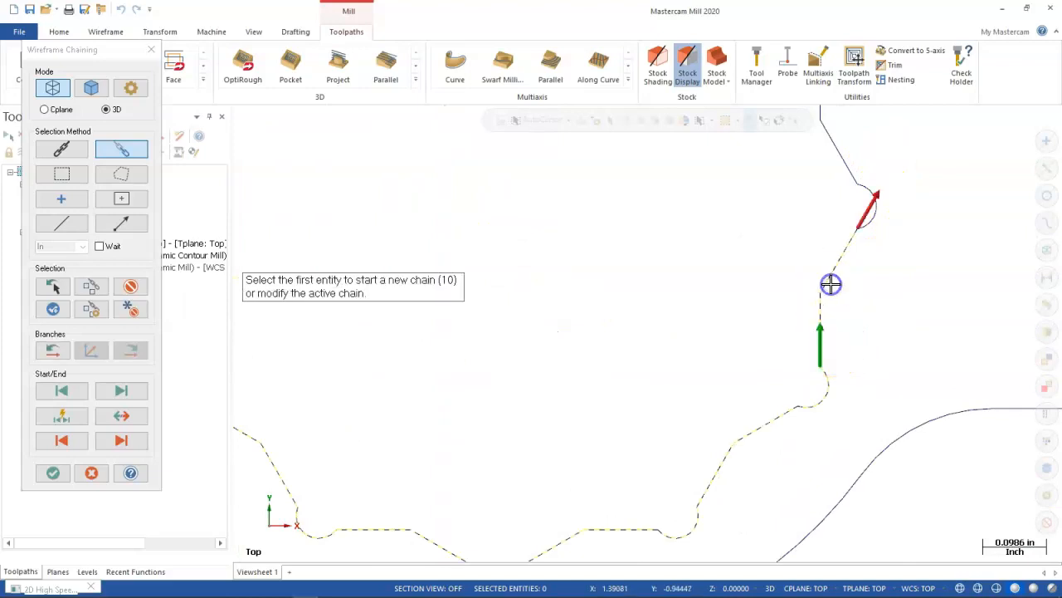
pyautogui.click(873, 226)
pyautogui.click(842, 171)
# Chain the upper-right vertical line, the relief arc above it and the two sloped lines towards the profile's top.
pyautogui.scroll(-2, 777, 253)
pyautogui.scroll(1, 835, 159)
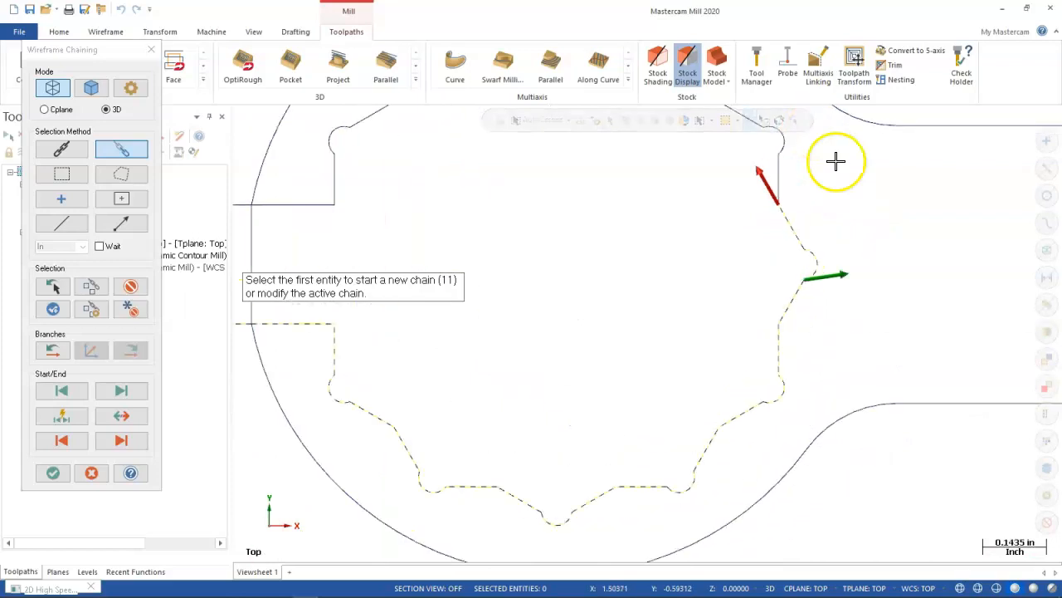
pyautogui.scroll(-2, 847, 232)
pyautogui.scroll(1, 889, 141)
pyautogui.scroll(3, 889, 126)
pyautogui.click(688, 322)
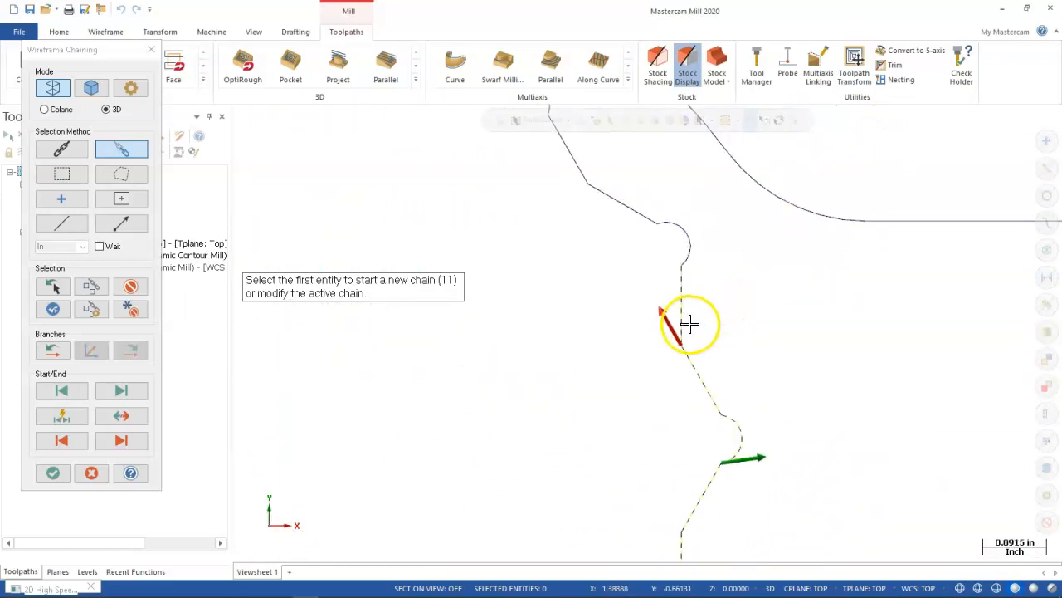
pyautogui.click(686, 260)
pyautogui.click(634, 219)
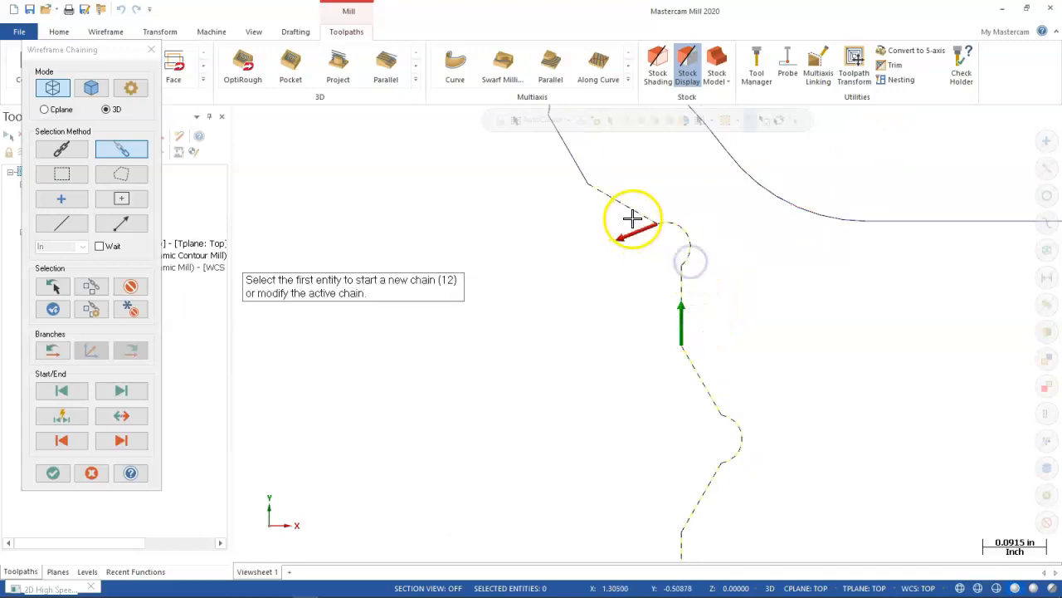
pyautogui.click(579, 171)
# Chain the top-right relief arc and flat, then the top-centre notch with its arc and both sloped lines.
pyautogui.scroll(-4, 570, 235)
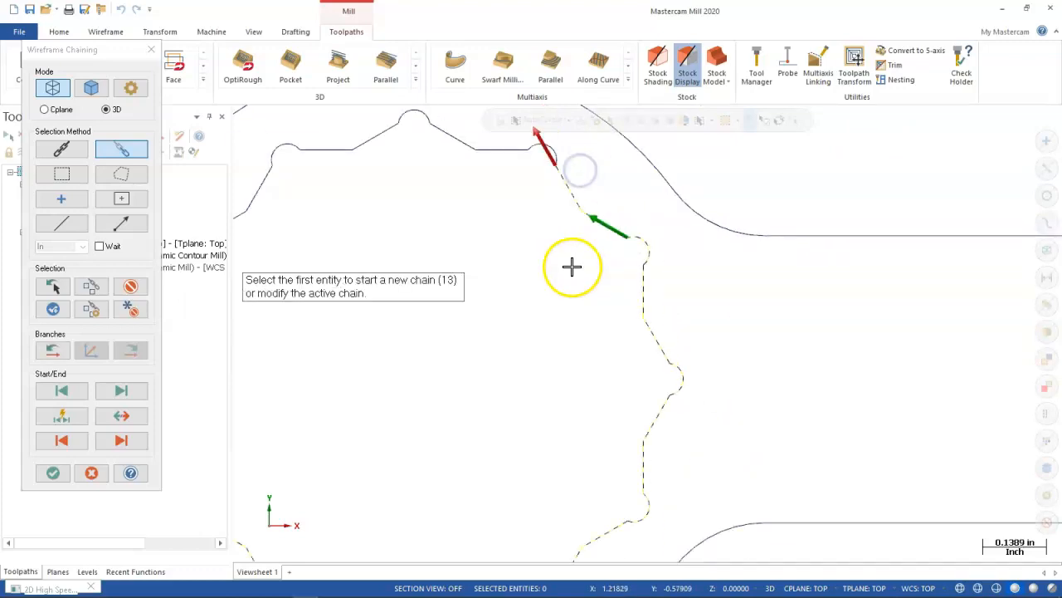
pyautogui.scroll(5, 567, 227)
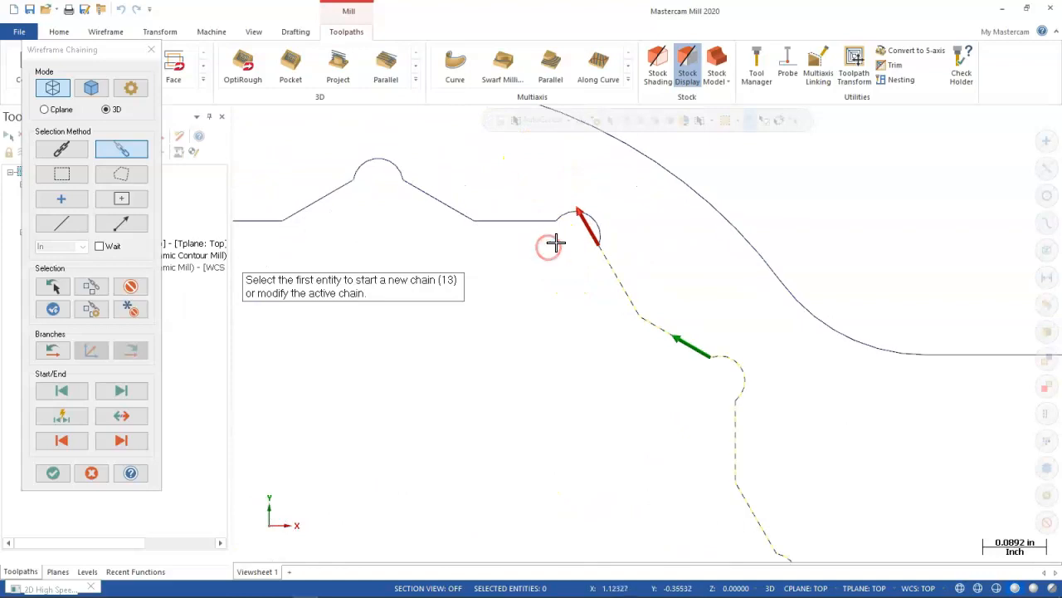
pyautogui.click(622, 233)
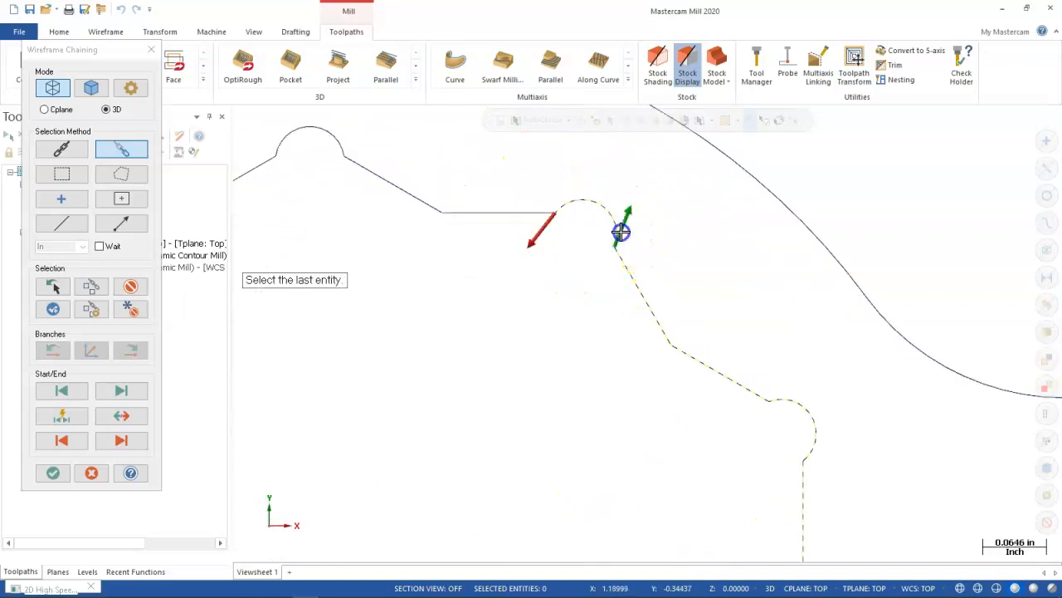
pyautogui.click(539, 218)
pyautogui.click(422, 203)
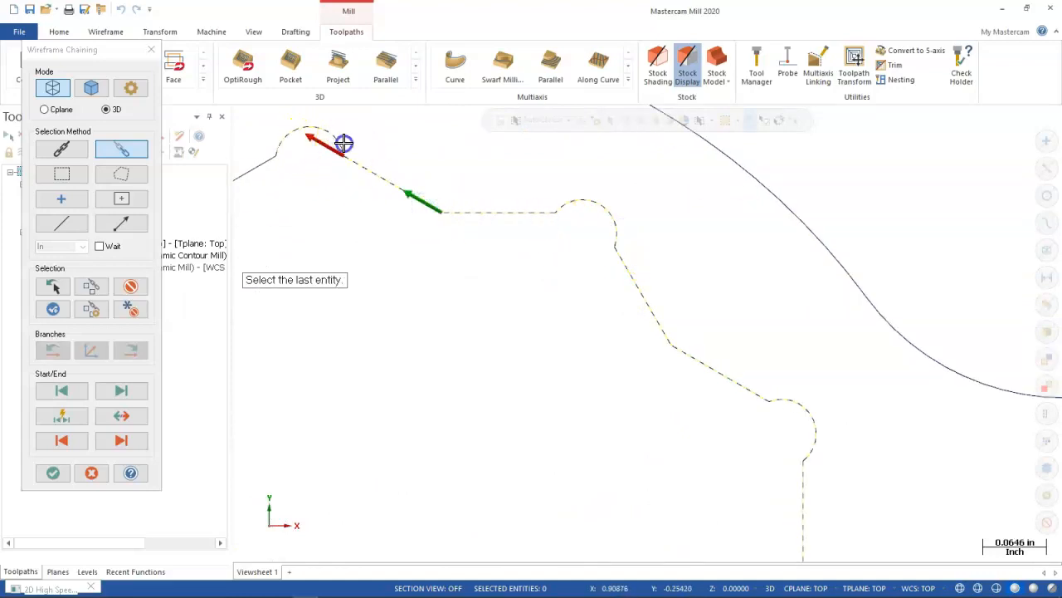
pyautogui.click(344, 143)
pyautogui.click(266, 166)
# Extend the chain along the top-left flat, its relief arc and the steep sloped line below it.
pyautogui.scroll(-3, 544, 280)
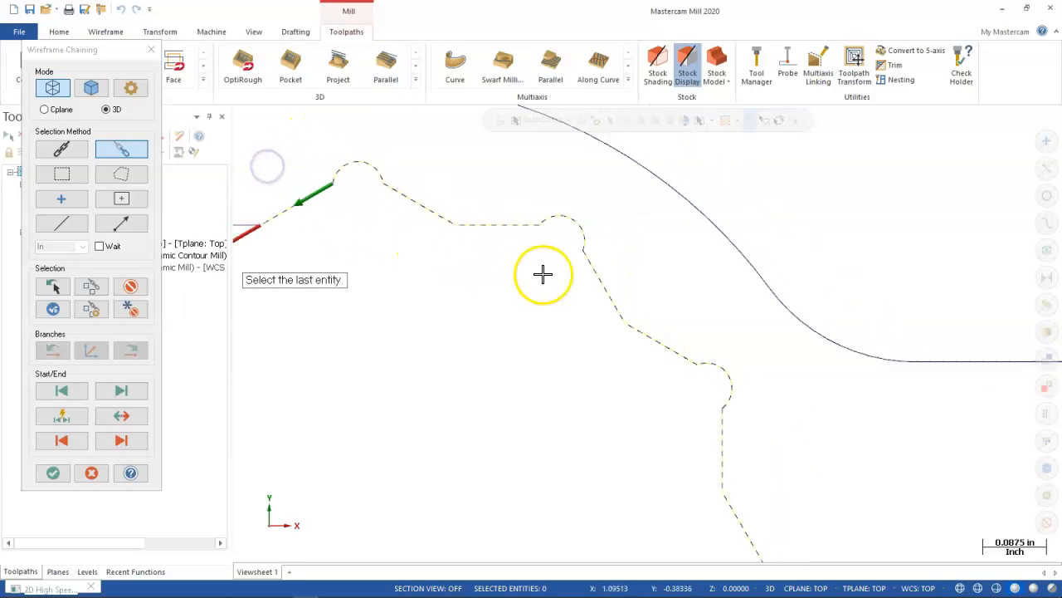
pyautogui.scroll(3, 282, 308)
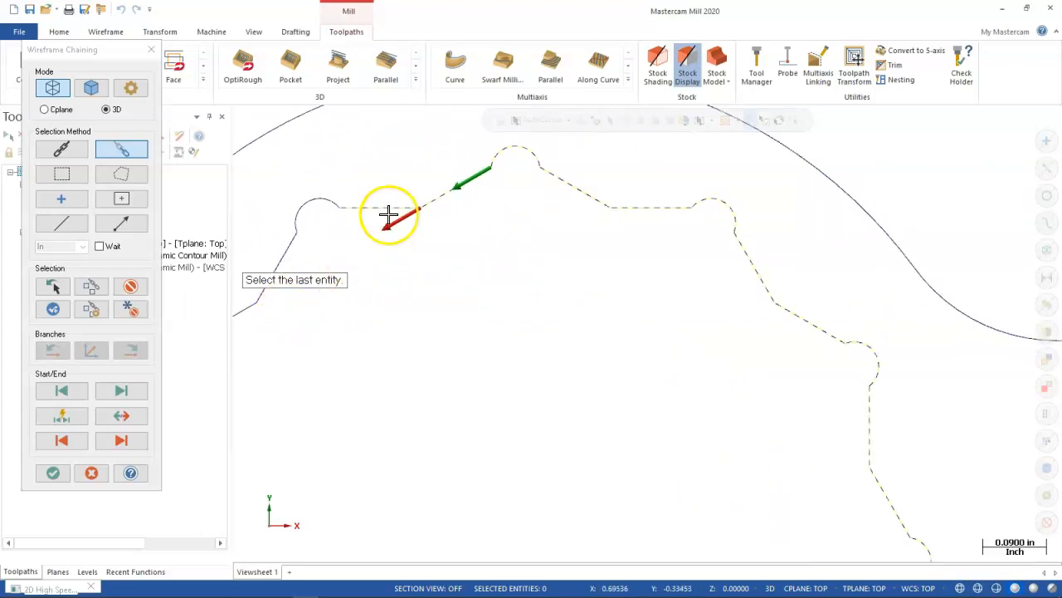
pyautogui.click(392, 210)
pyautogui.click(329, 199)
pyautogui.scroll(-2, 476, 317)
pyautogui.scroll(-2, 477, 317)
pyautogui.scroll(2, 373, 315)
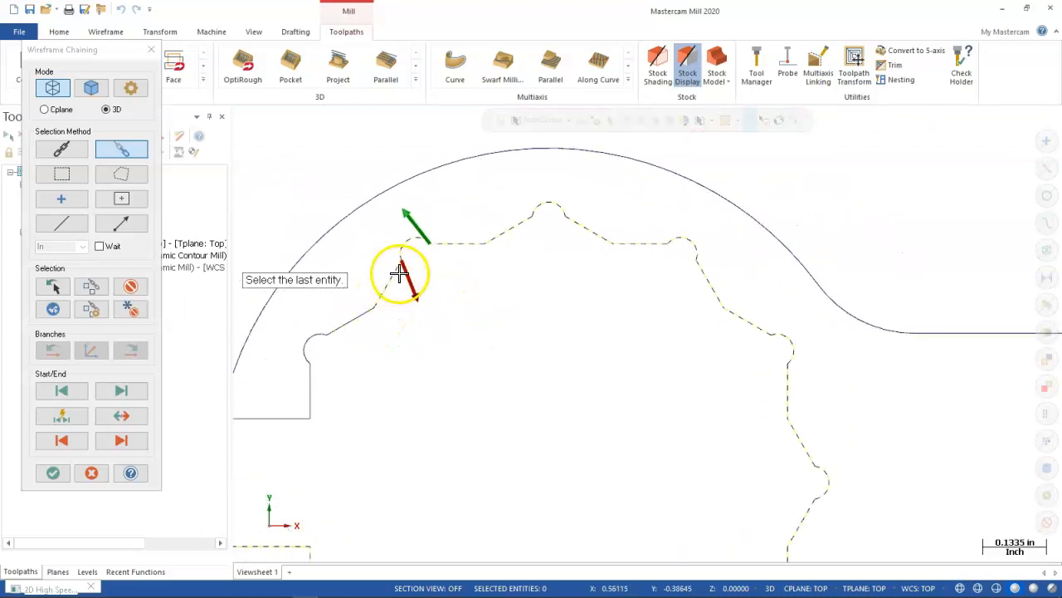
pyautogui.click(400, 273)
# Complete the chain through the upper-left corner and the opening's extended upper edge, closing it with the outer vertical line.
pyautogui.click(363, 325)
pyautogui.click(312, 339)
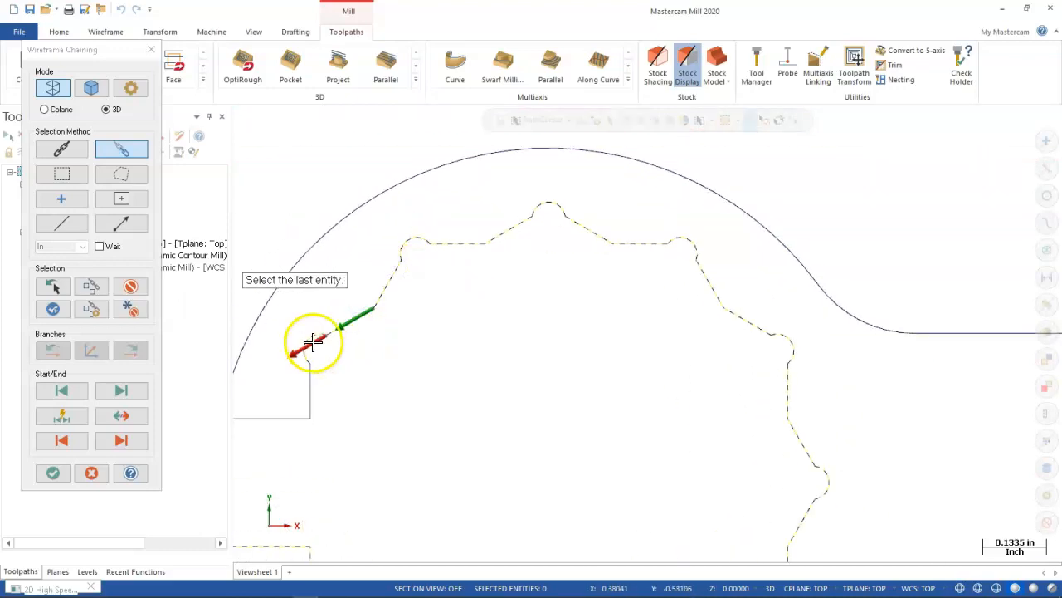
pyautogui.click(315, 379)
pyautogui.click(297, 432)
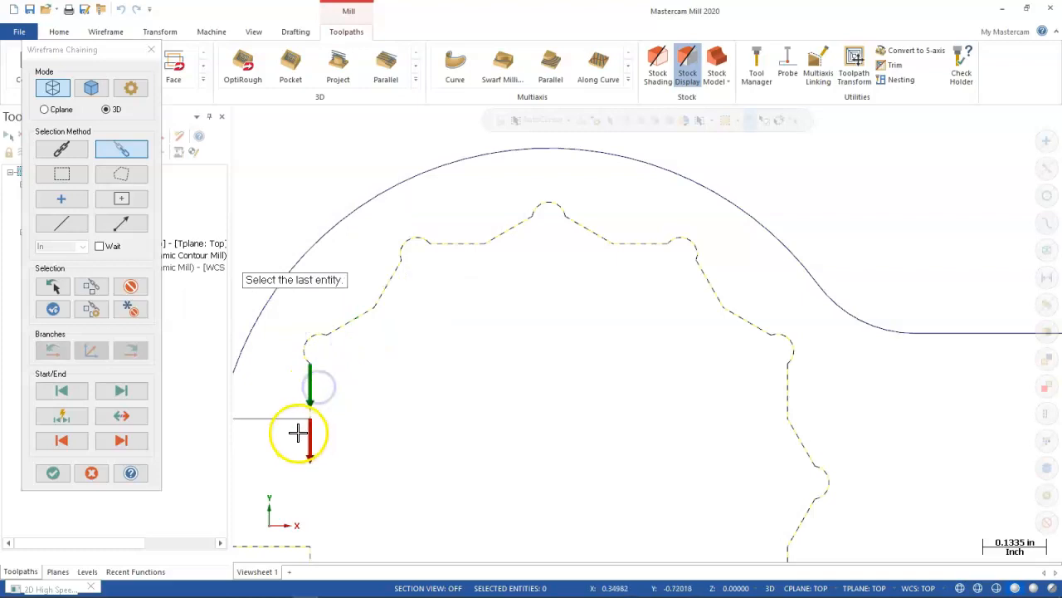
pyautogui.scroll(-3, 429, 451)
pyautogui.scroll(3, 301, 493)
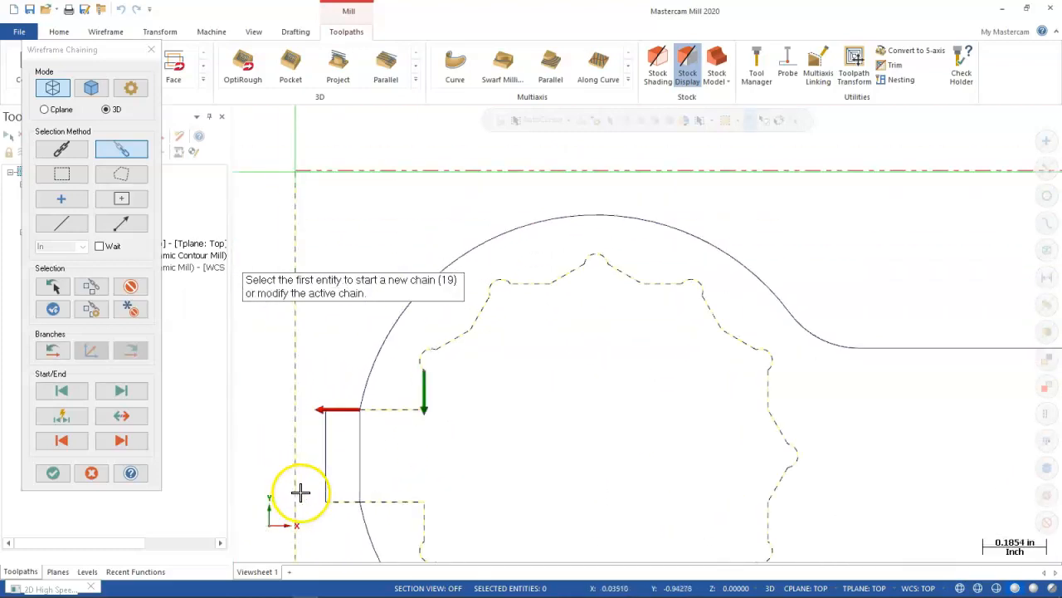
pyautogui.click(356, 374)
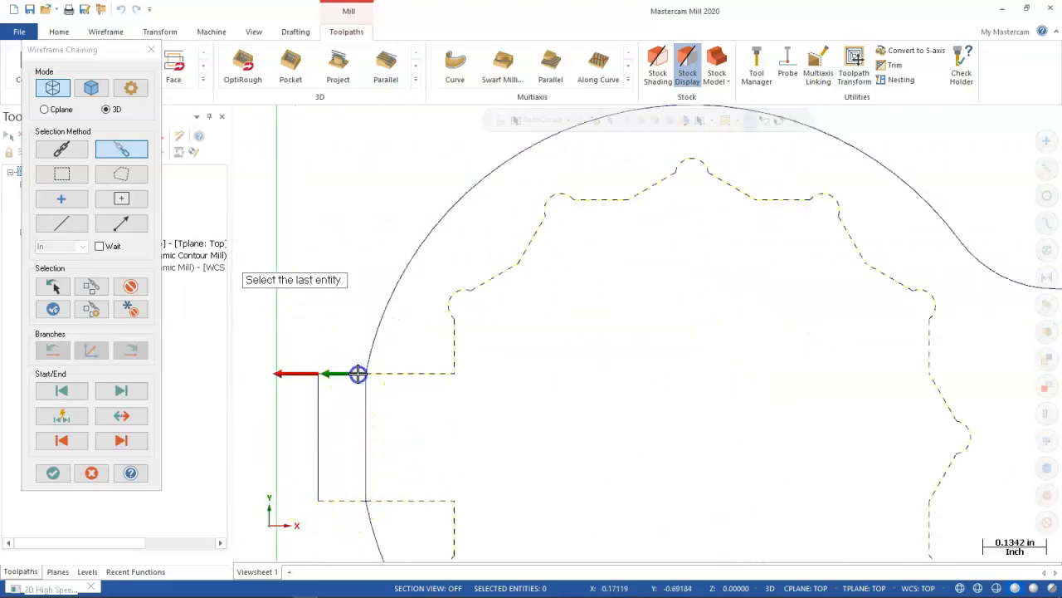
pyautogui.click(320, 398)
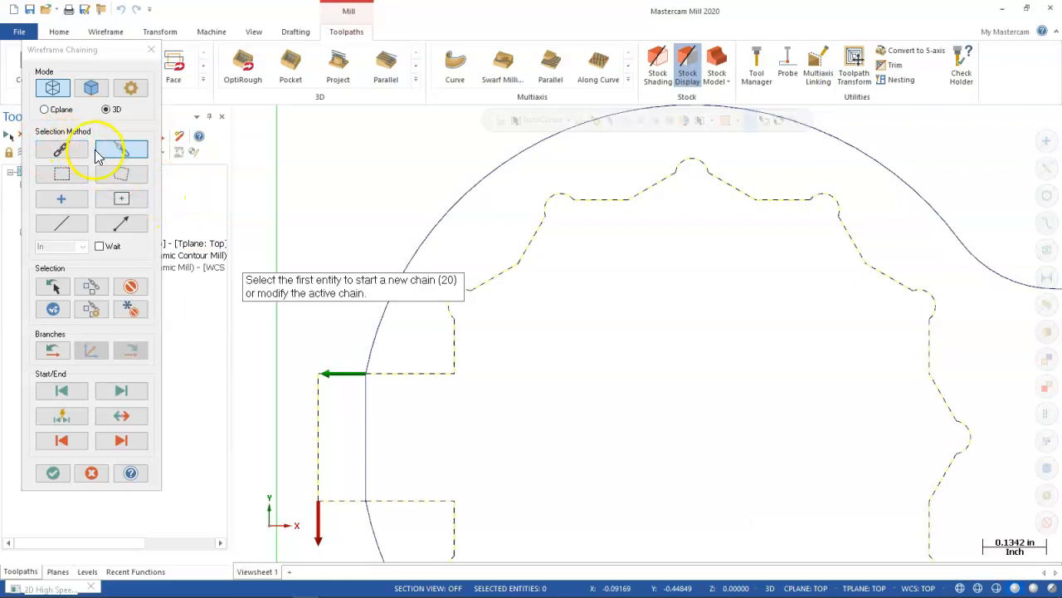
# Accept the closed profile chain and confirm it in the Chain Manager as the Dynamic Mill machining region.
pyautogui.click(52, 472)
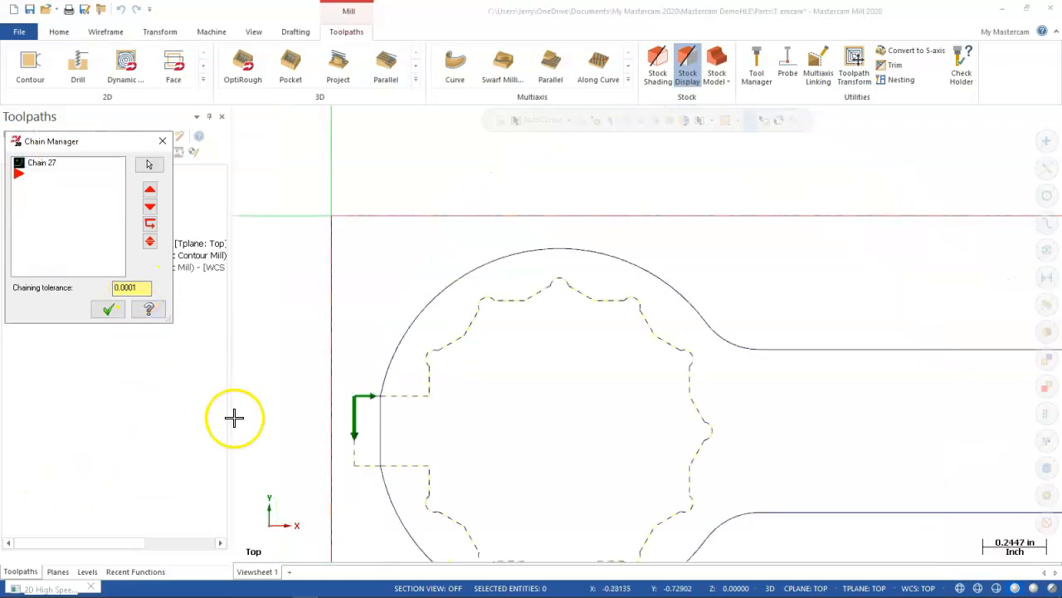
pyautogui.scroll(3, 427, 332)
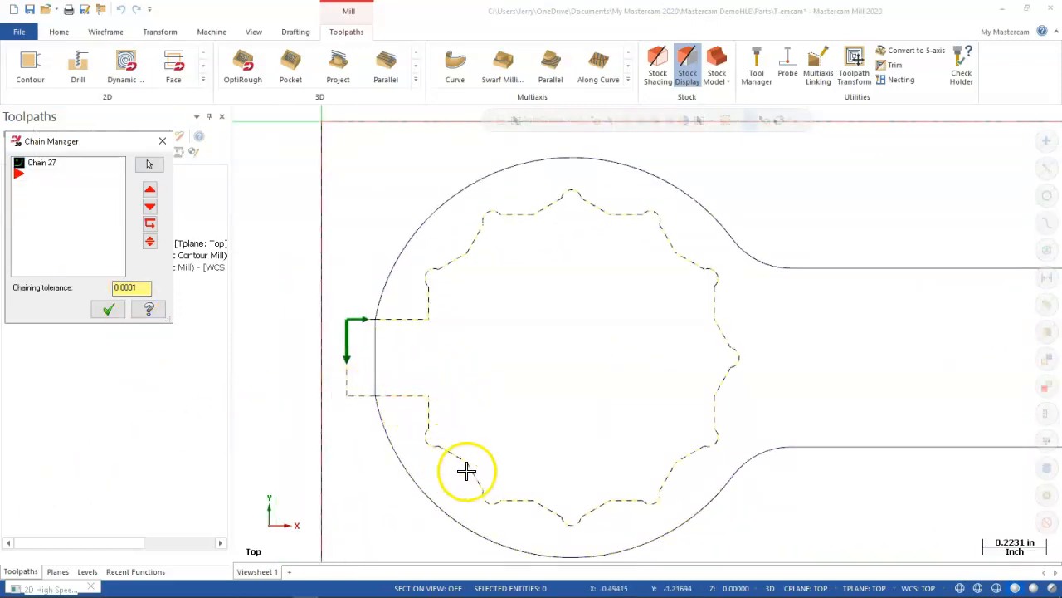
pyautogui.click(108, 311)
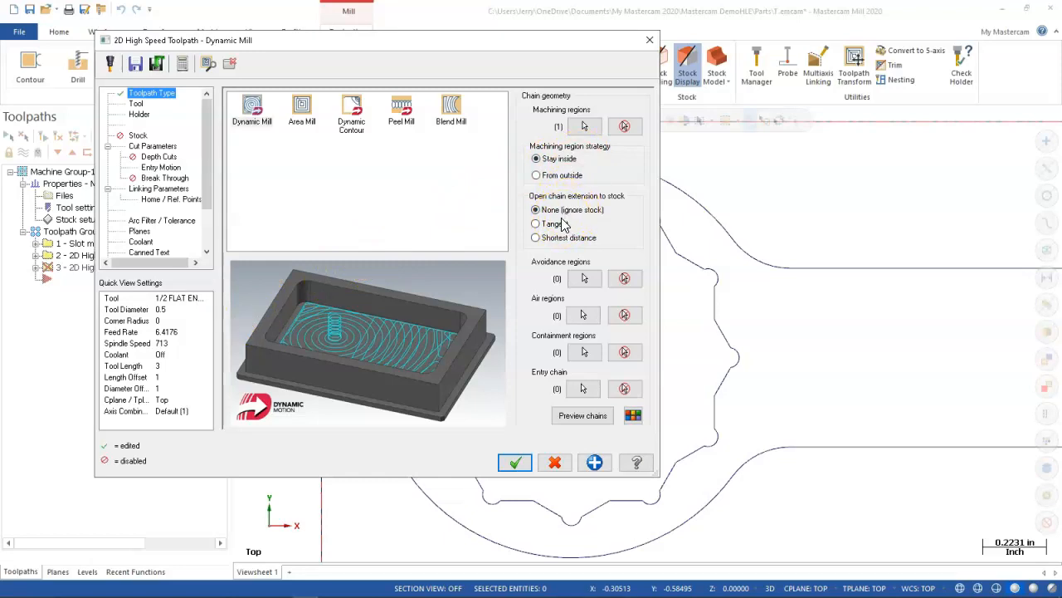
pyautogui.moveTo(446, 41); pyautogui.dragTo(712, 69)
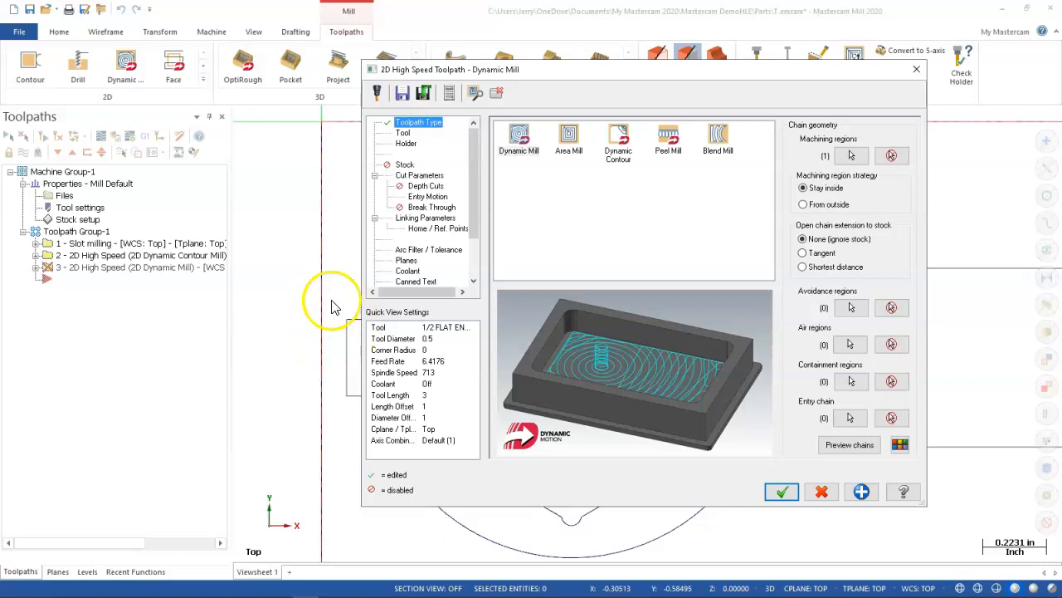
pyautogui.moveTo(517, 69); pyautogui.dragTo(678, 78)
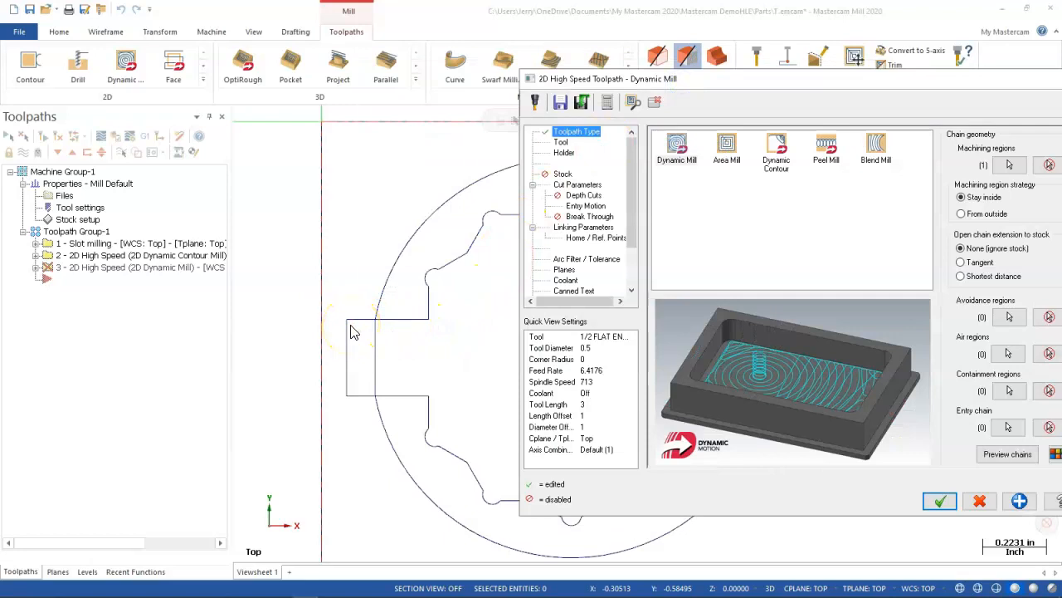
pyautogui.moveTo(699, 78); pyautogui.dragTo(398, 51)
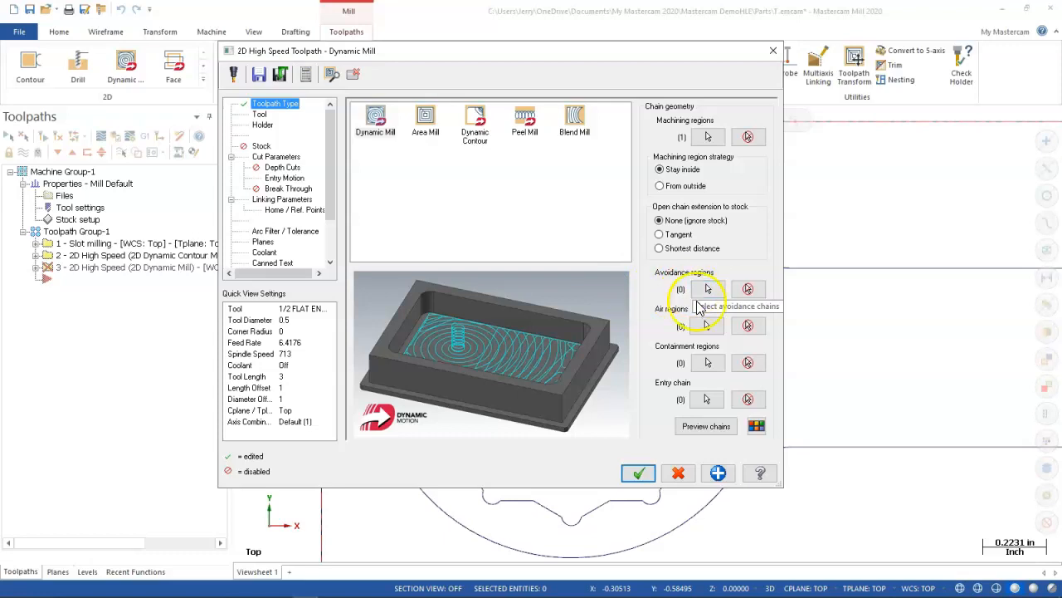
pyautogui.moveTo(549, 56); pyautogui.dragTo(830, 85)
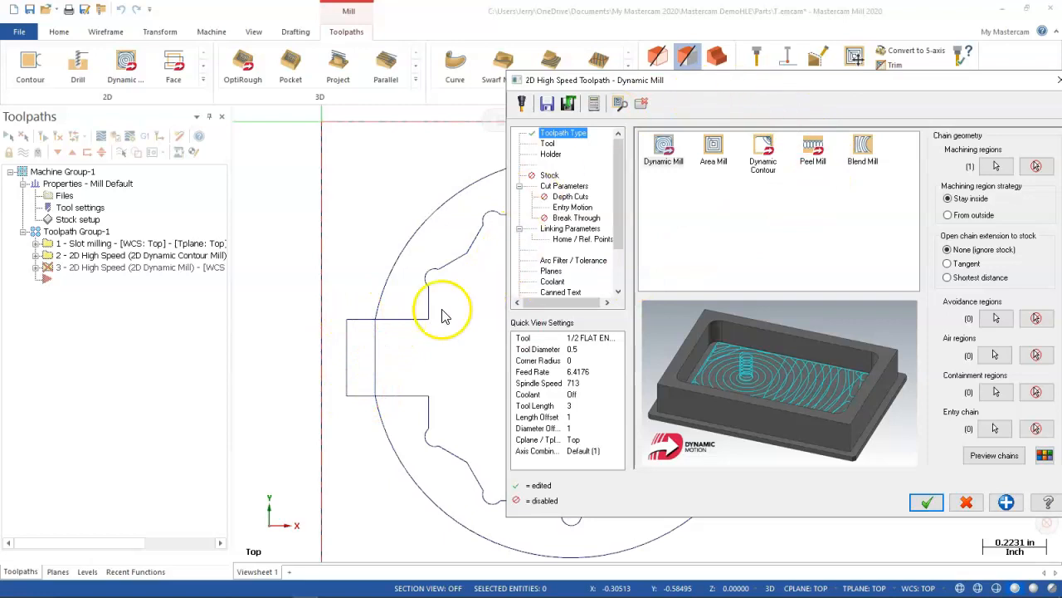
# Assign the 3/16 flat endmill to the Dynamic Mill operation and set its feed rate and plunge rate to 6.
pyautogui.moveTo(720, 87); pyautogui.dragTo(483, 63)
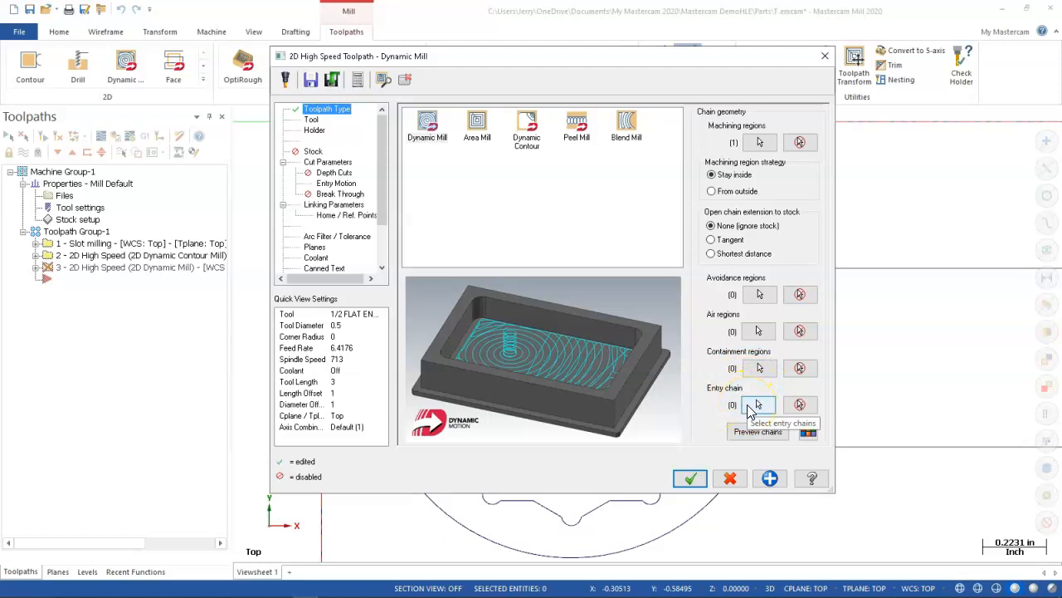
pyautogui.click(312, 120)
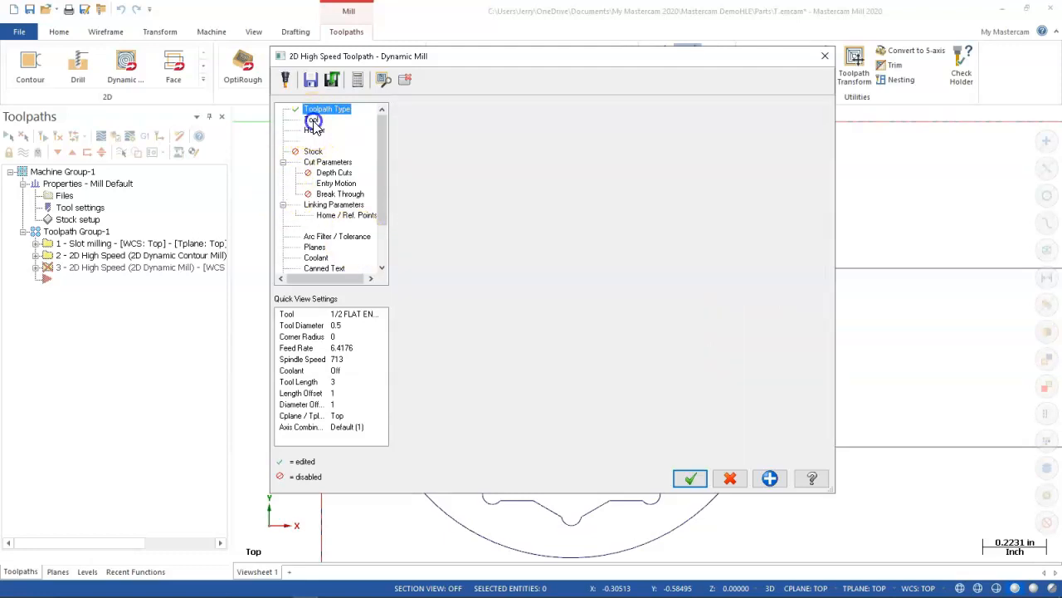
pyautogui.click(525, 181)
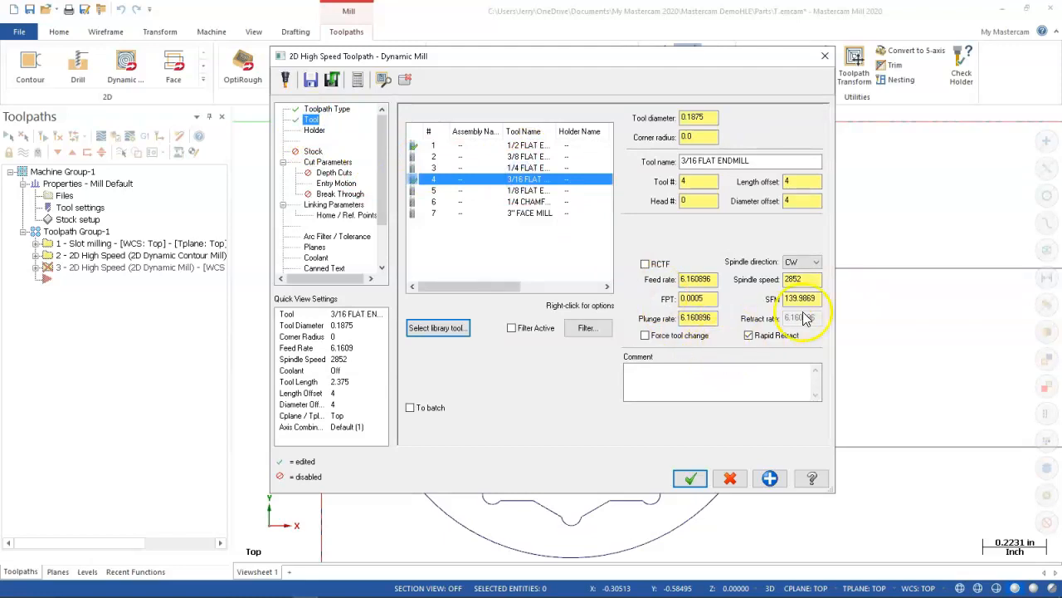
pyautogui.doubleClick(691, 279)
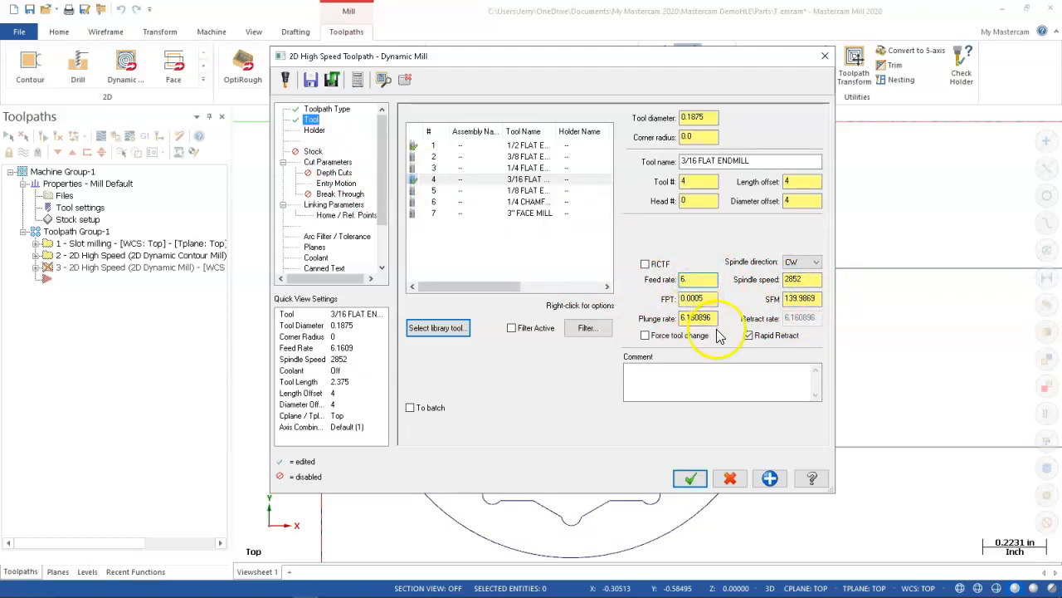
pyautogui.write('6.')
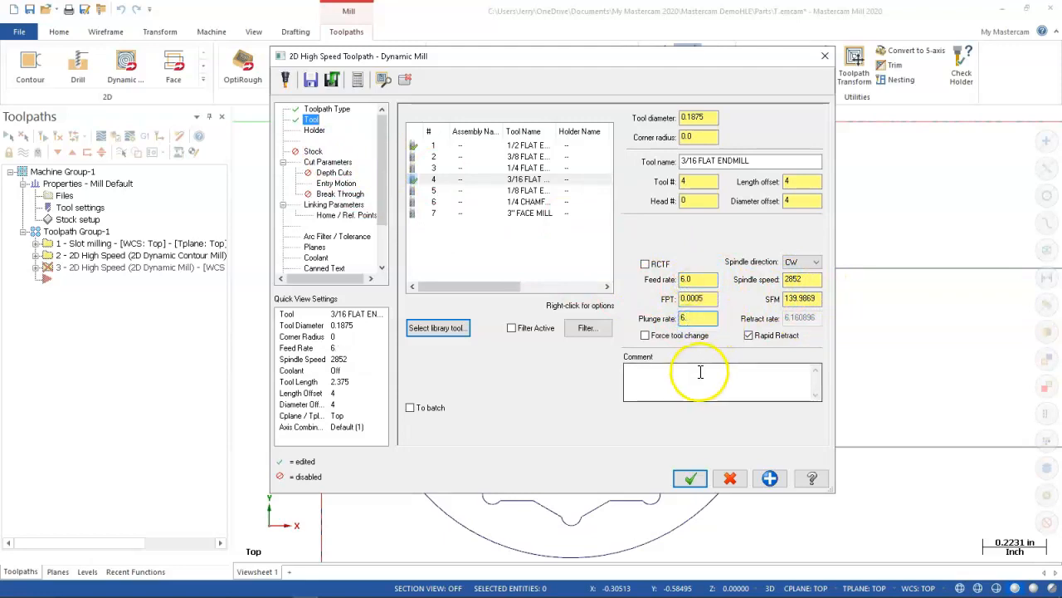
# Keep rest material off and set the Dynamic Mill stock to leave to 0.005 on walls and 0.0 on floors.
pyautogui.click(317, 151)
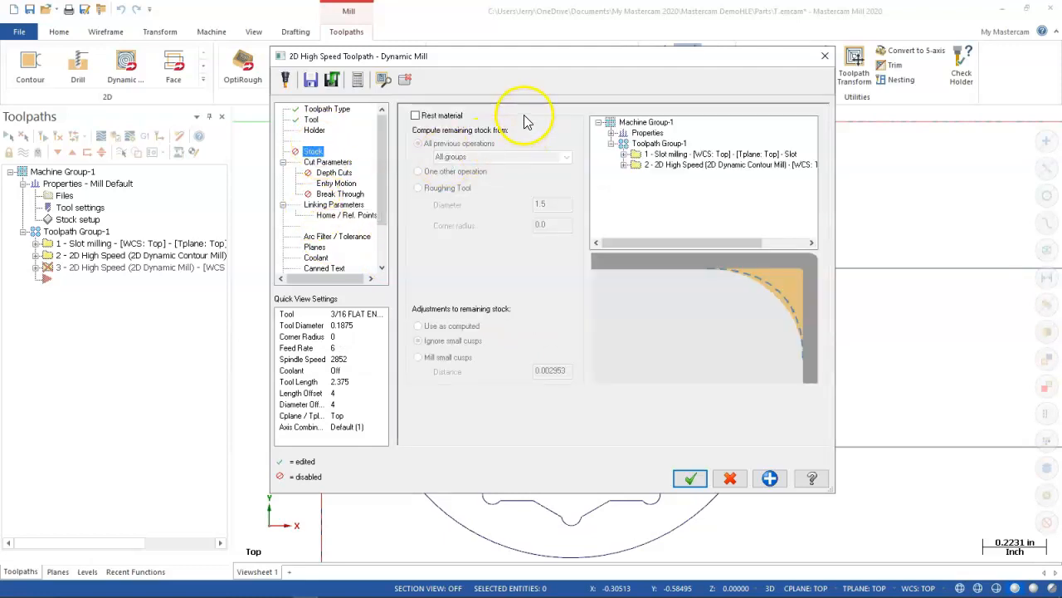
pyautogui.click(310, 163)
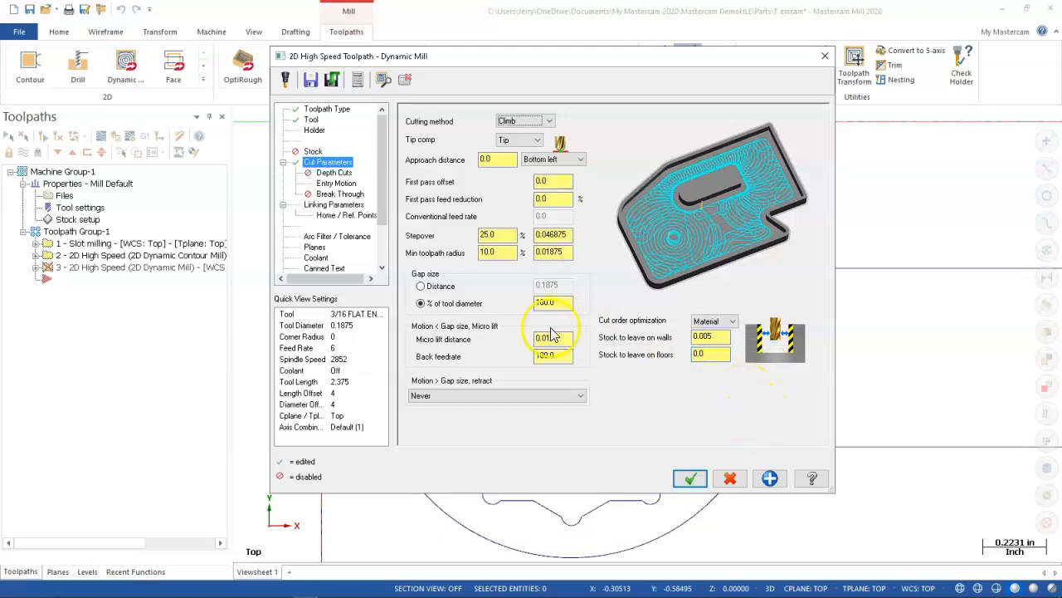
# Configure the helix-only entry motion with a 0.1 helix radius, 1.5 degree plunge angle and 0.03 Z clearance.
pyautogui.click(334, 183)
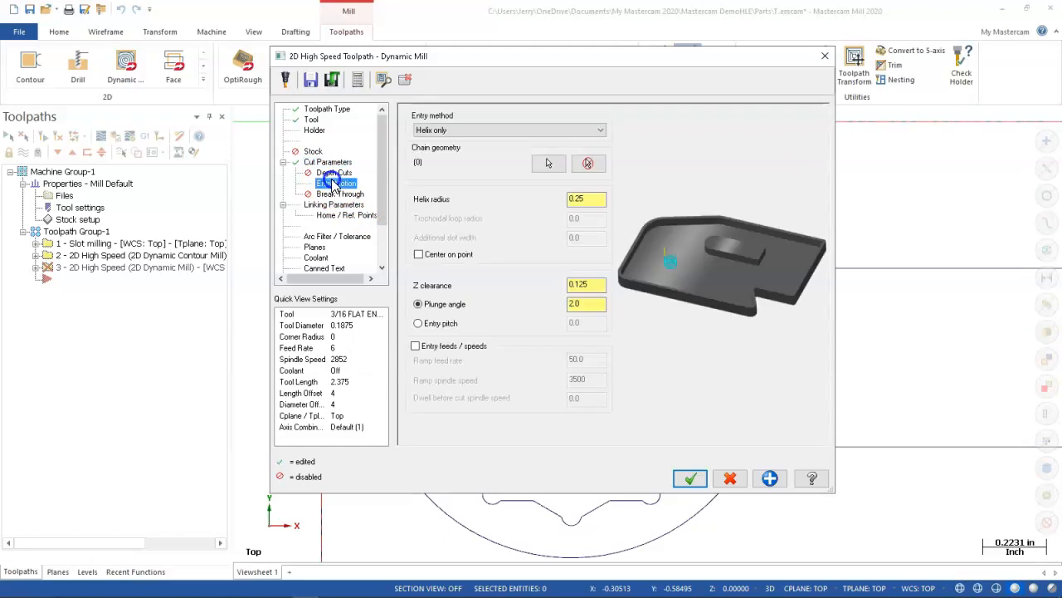
pyautogui.click(594, 201)
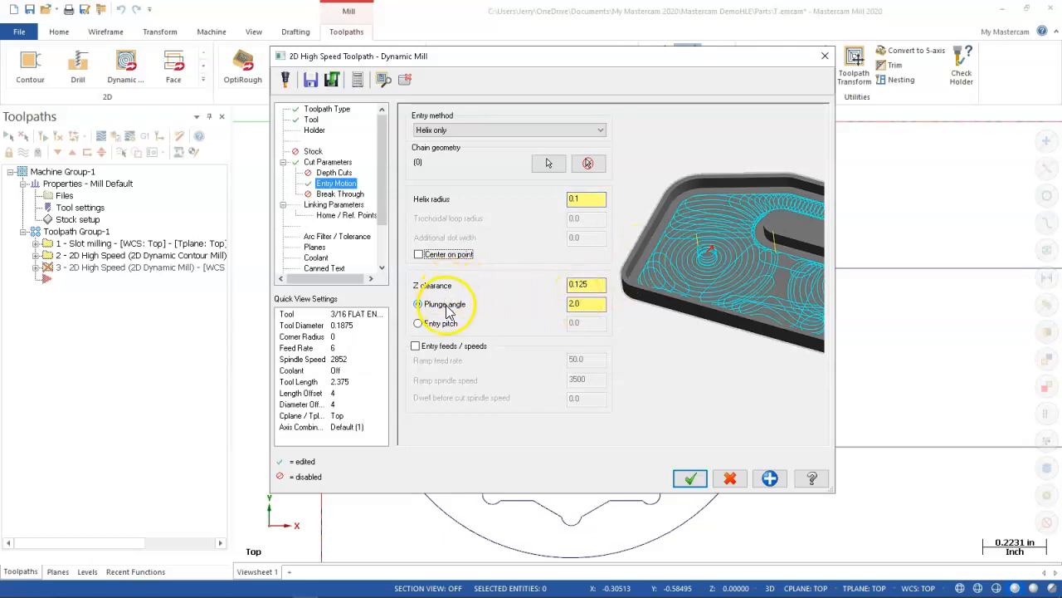
pyautogui.doubleClick(585, 305)
pyautogui.write('1')
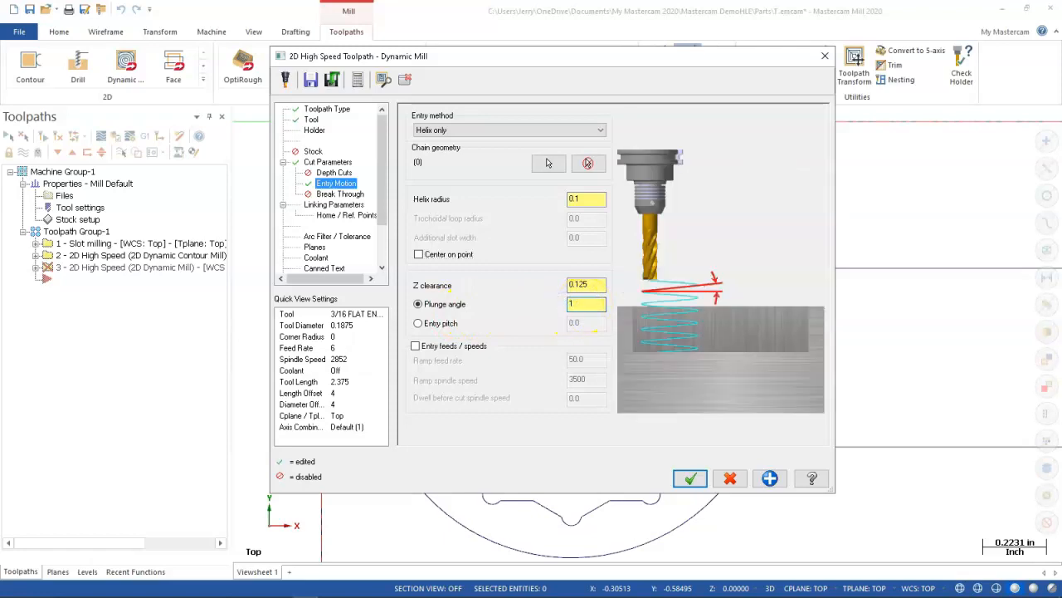
pyautogui.write('.5')
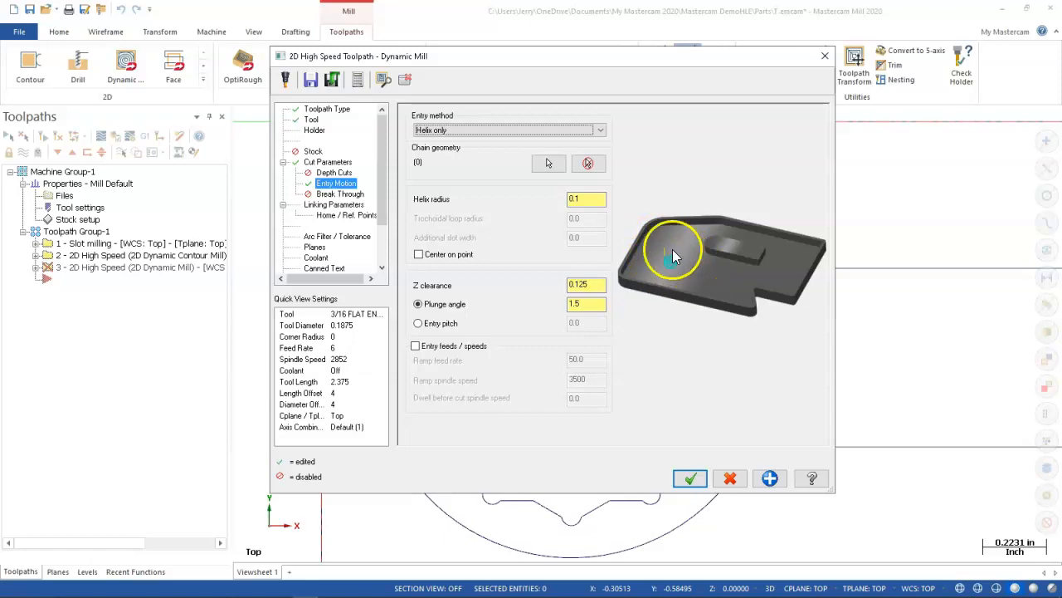
pyautogui.click(590, 284)
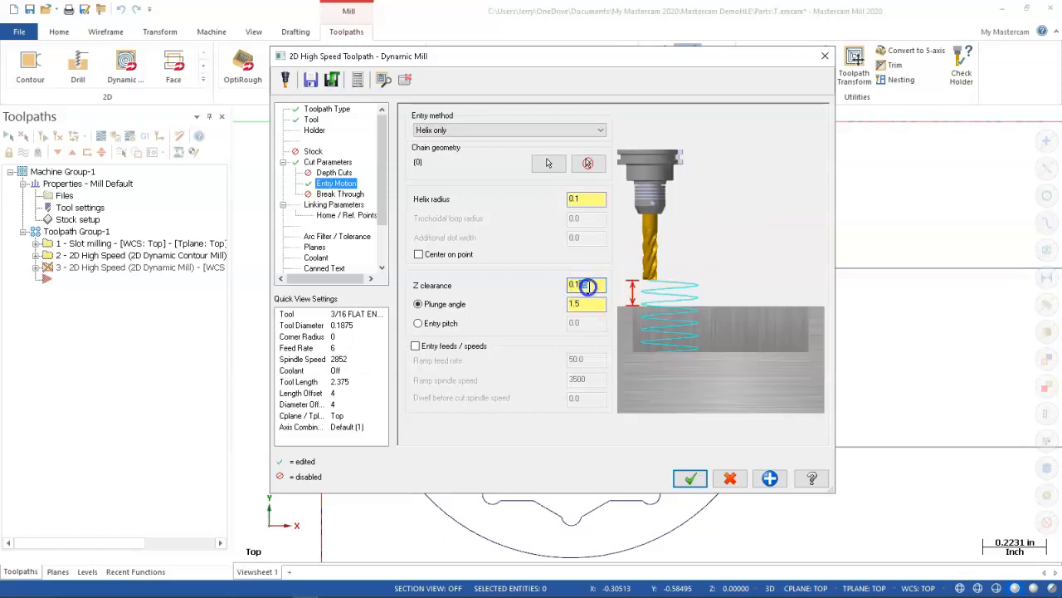
pyautogui.write('03')
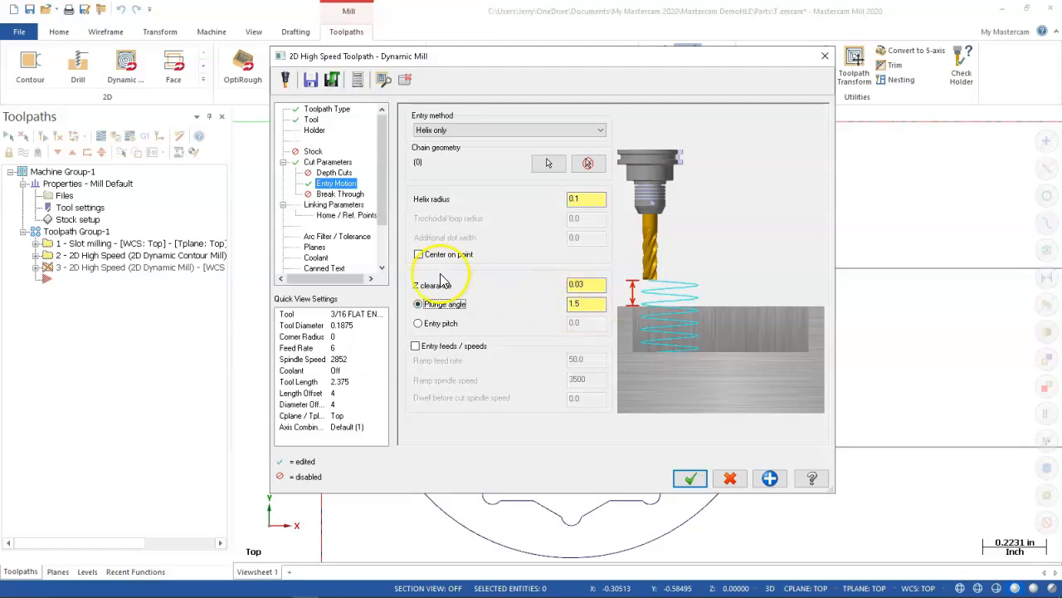
# Enable break through for the Dynamic Mill operation and enter its break through amount.
pyautogui.click(336, 195)
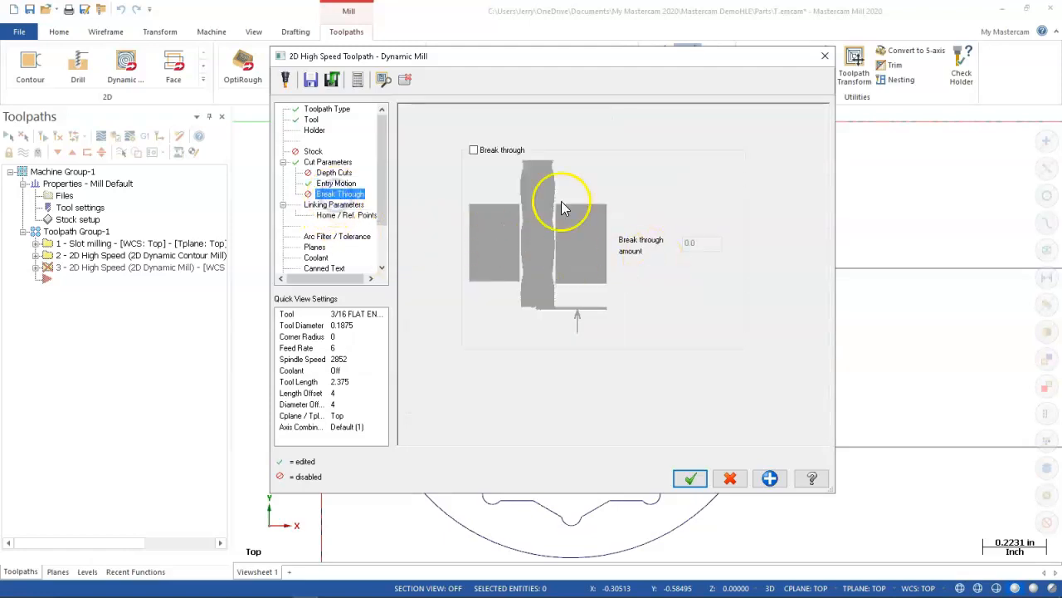
pyautogui.click(514, 152)
pyautogui.click(700, 247)
pyautogui.write('1')
# Set the linking heights to retract 1.0, feed plane 0.1, top of stock 0.0 and depth -0.135, all absolute, and generate the toolpath.
pyautogui.click(336, 204)
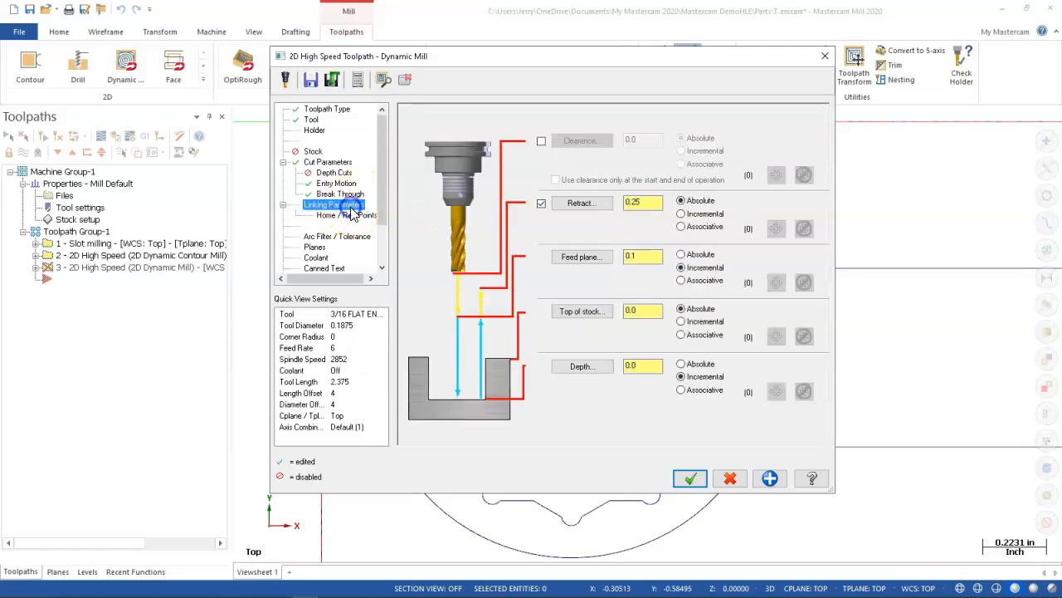
pyautogui.click(624, 202)
pyautogui.write('1')
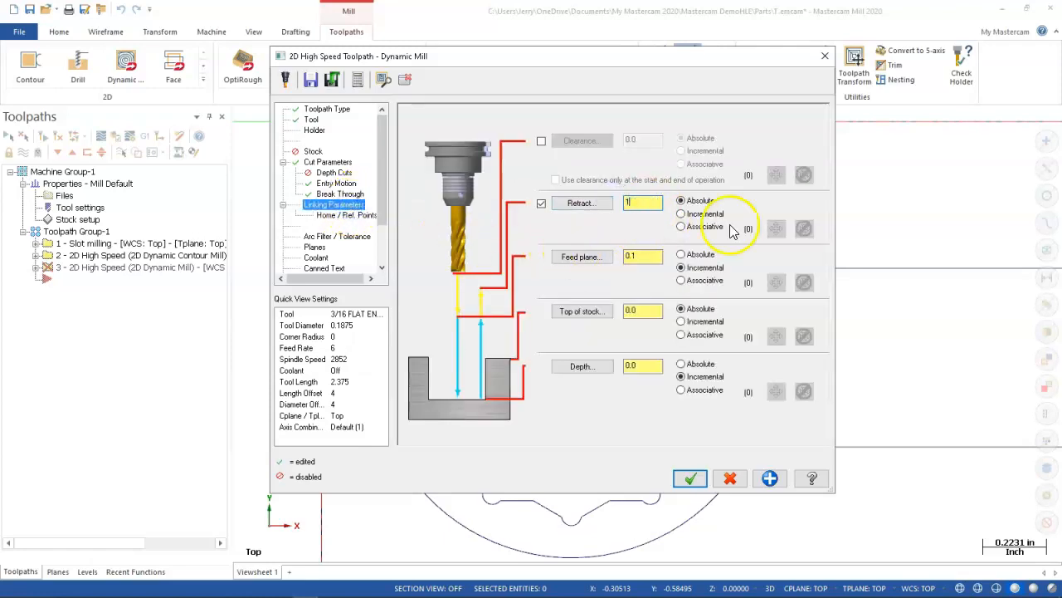
pyautogui.click(681, 253)
pyautogui.click(681, 364)
pyautogui.click(644, 312)
pyautogui.click(651, 367)
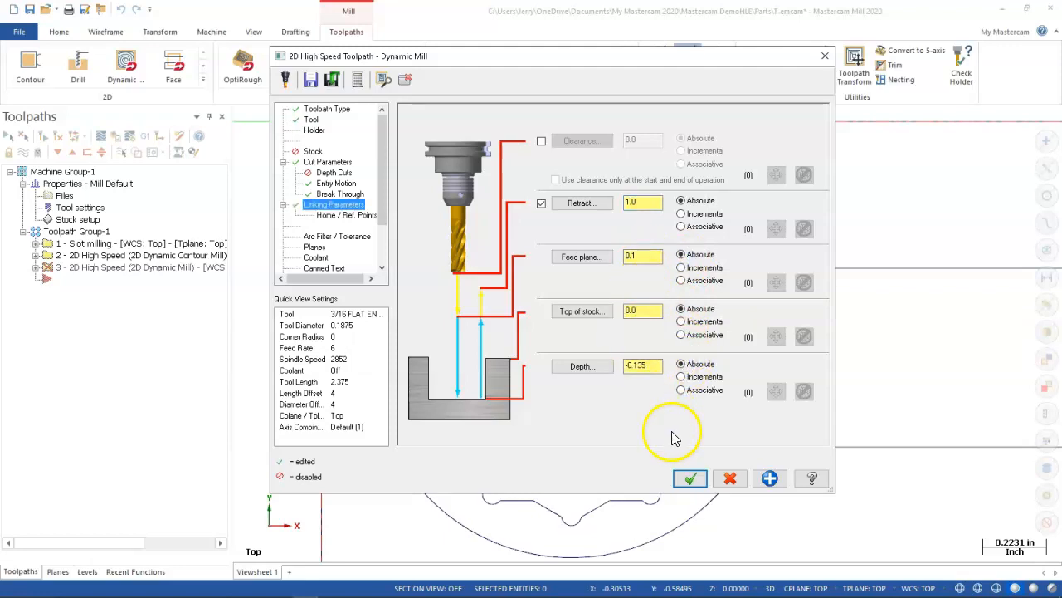
pyautogui.click(696, 476)
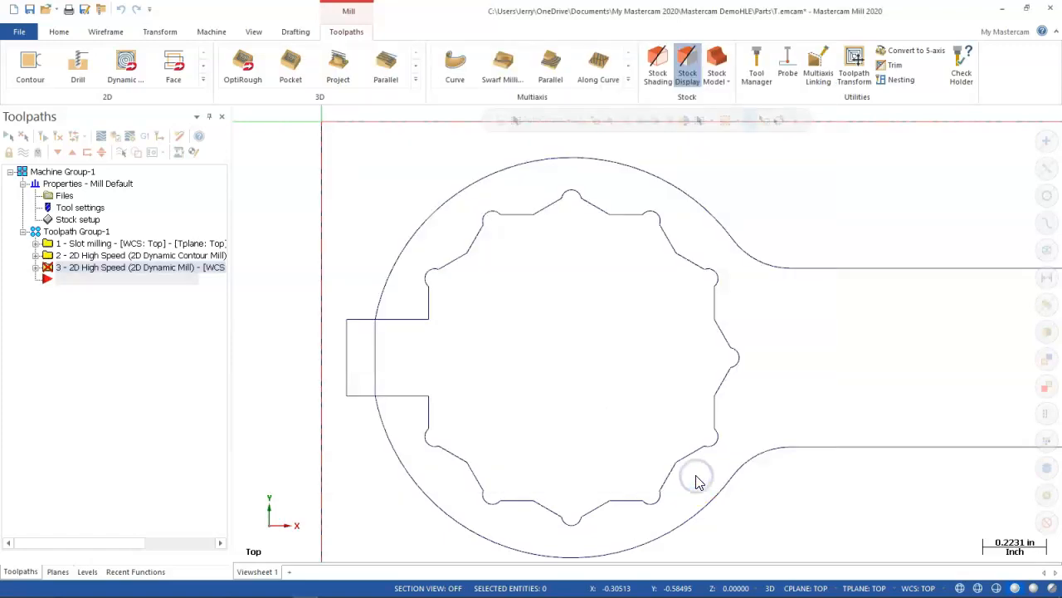
# Examine the Dynamic Mill toolpath in the wrench head, including the slot opening and the helical entry.
pyautogui.moveTo(405, 315)
pyautogui.mouseDown(button='middle')
pyautogui.moveTo(417, 248)
pyautogui.moveTo(365, 240)
pyautogui.moveTo(360, 295)
pyautogui.moveTo(378, 306)
pyautogui.mouseUp(button='middle')
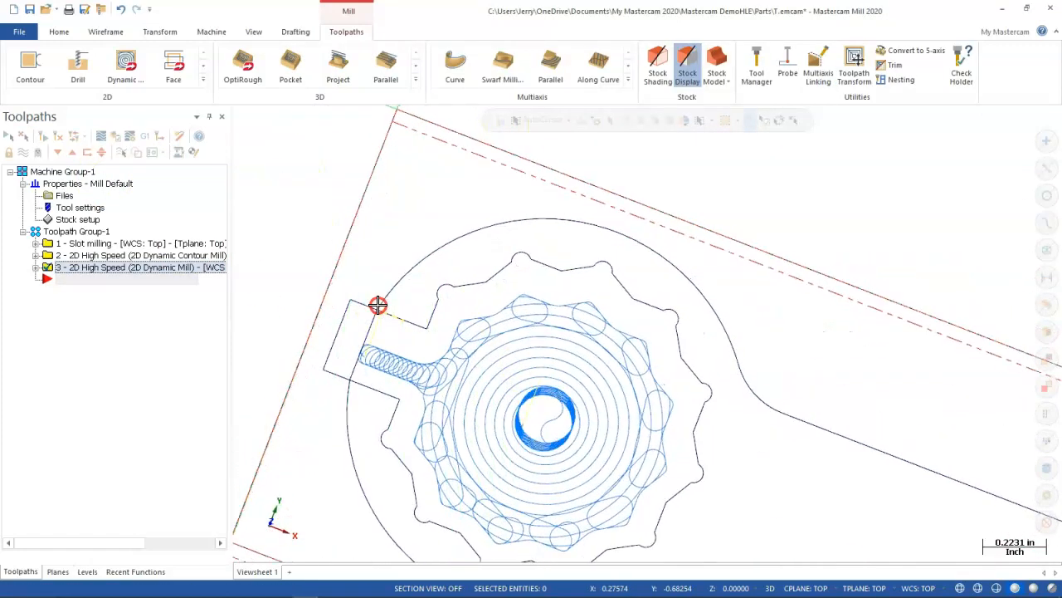
pyautogui.scroll(3, 455, 450)
pyautogui.scroll(1, 454, 450)
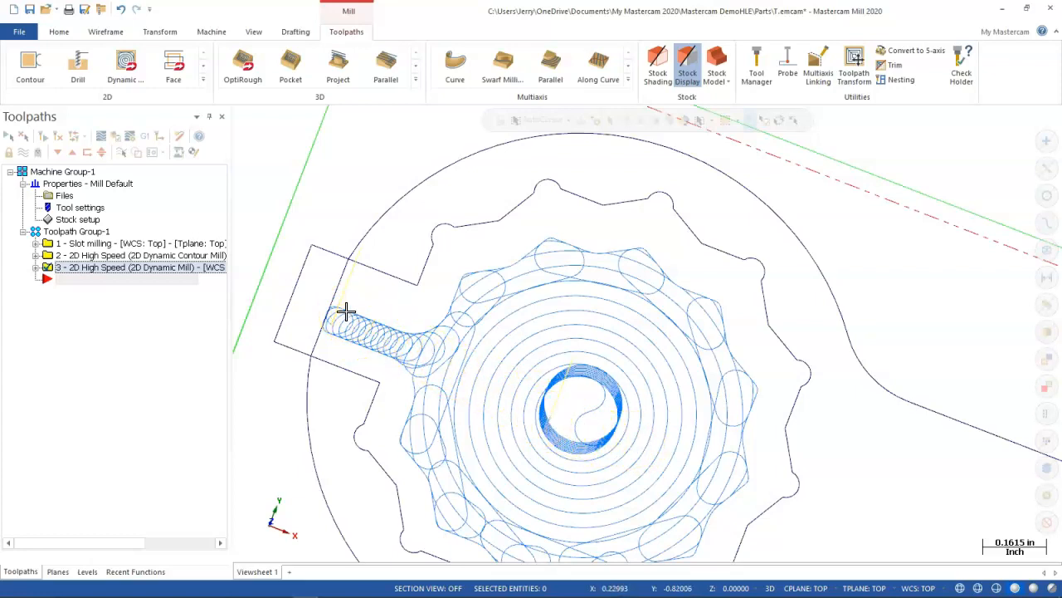
pyautogui.scroll(-2, 347, 311)
pyautogui.scroll(-1, 423, 342)
pyautogui.moveTo(422, 348); pyautogui.dragTo(387, 329, button='middle')
pyautogui.moveTo(425, 370); pyautogui.dragTo(426, 338, button='middle')
pyautogui.moveTo(436, 384); pyautogui.dragTo(457, 387, button='middle')
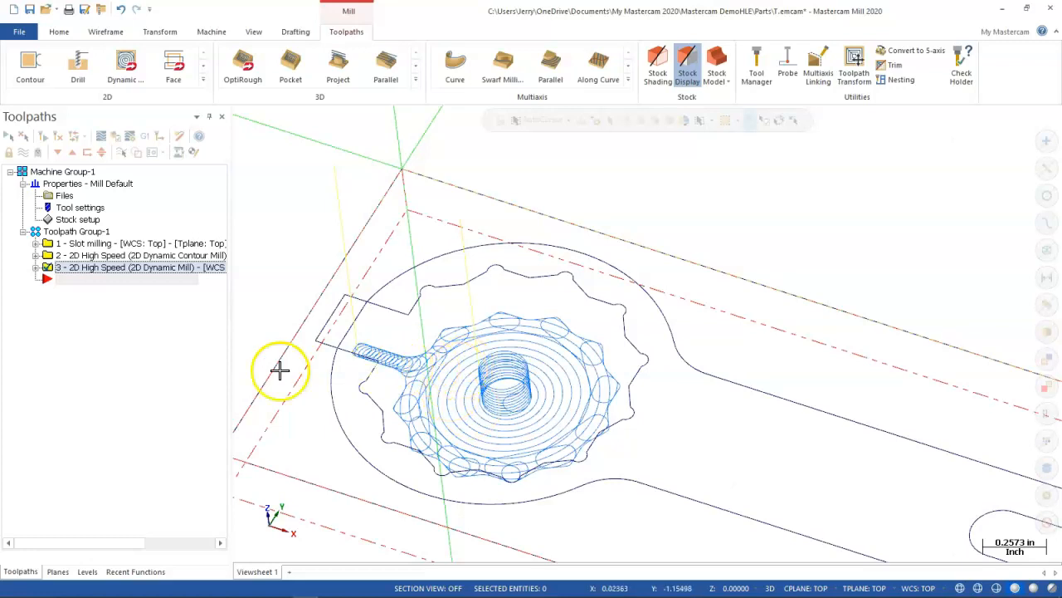
# Start a 2D Contour toolpath after the Dynamic Mill operation, reusing the last chain around the head's closed inner profile.
pyautogui.rightClick(65, 281)
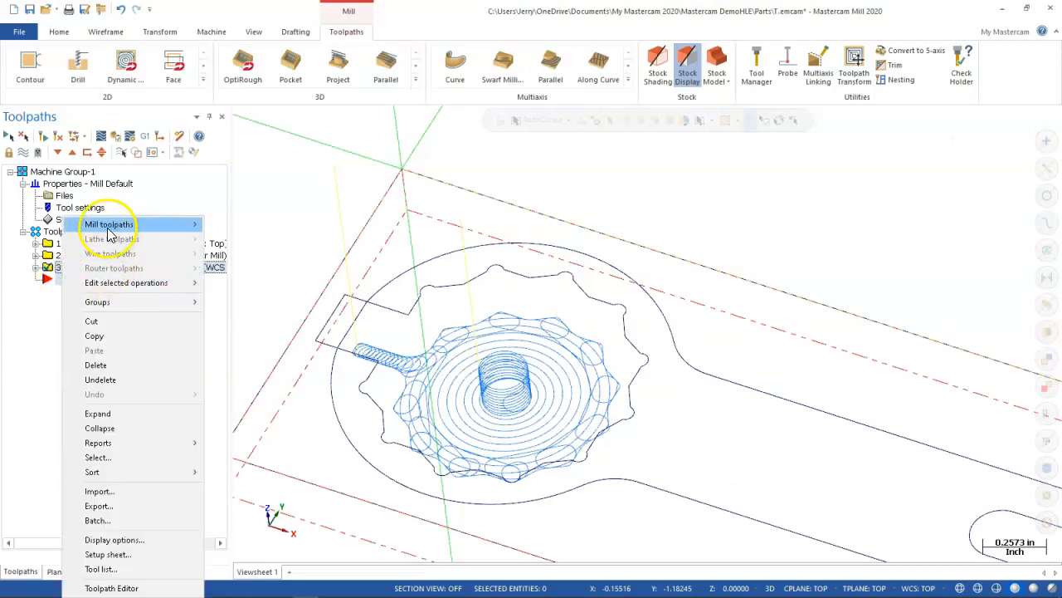
pyautogui.moveTo(117, 223)
pyautogui.click(256, 209)
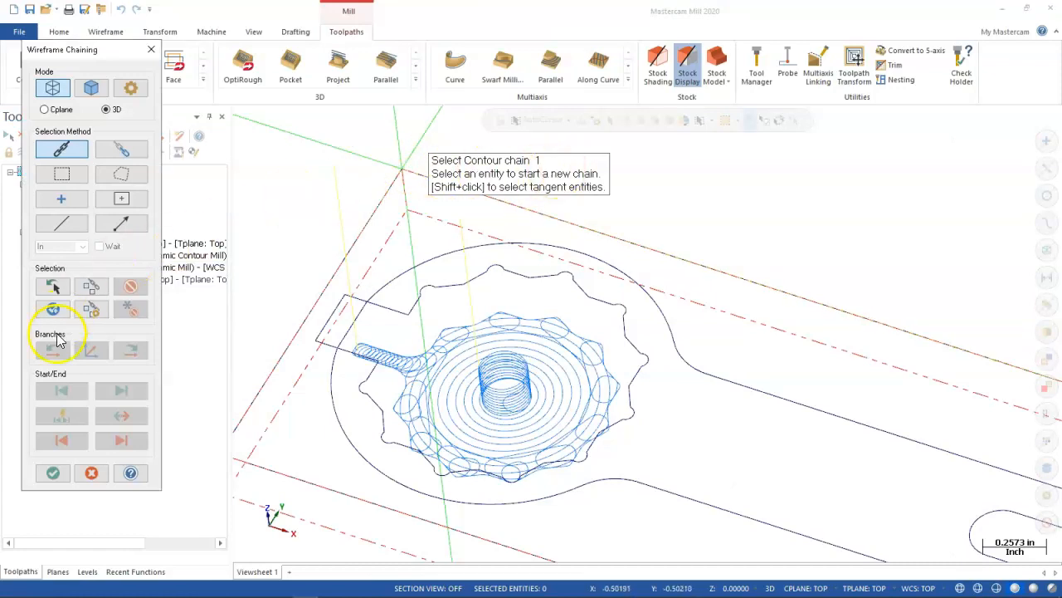
pyautogui.click(47, 288)
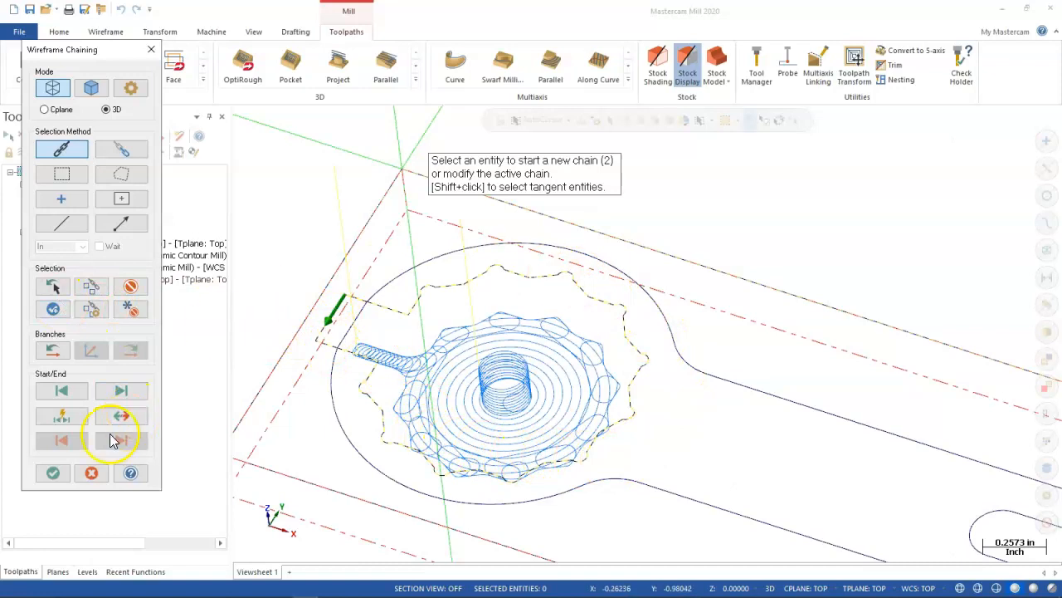
pyautogui.click(52, 472)
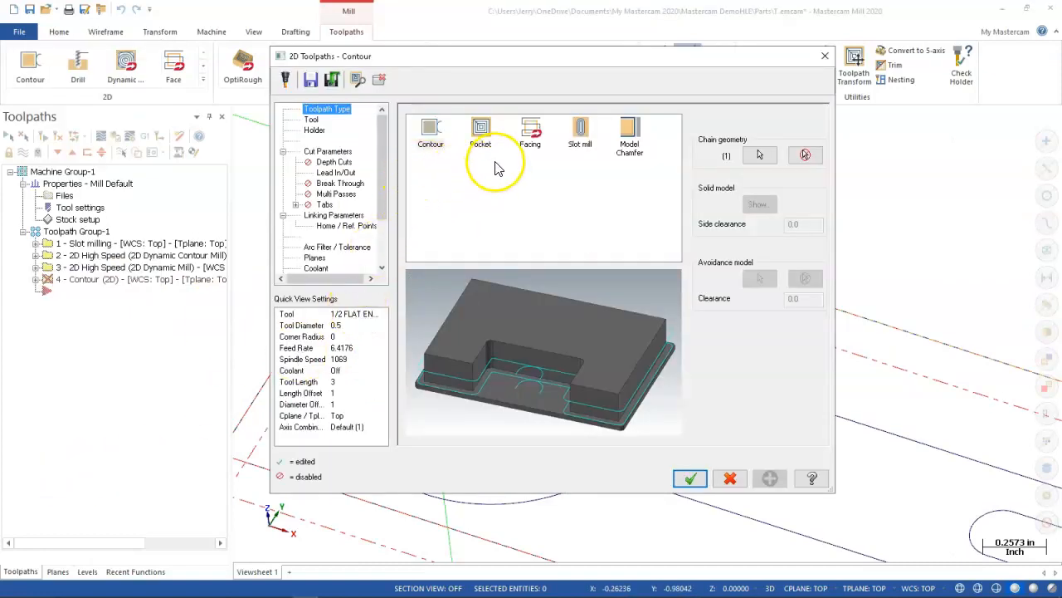
# Add the 1/16 flat endmill from the mill_inch tool library as the Contour operation's tool.
pyautogui.click(312, 120)
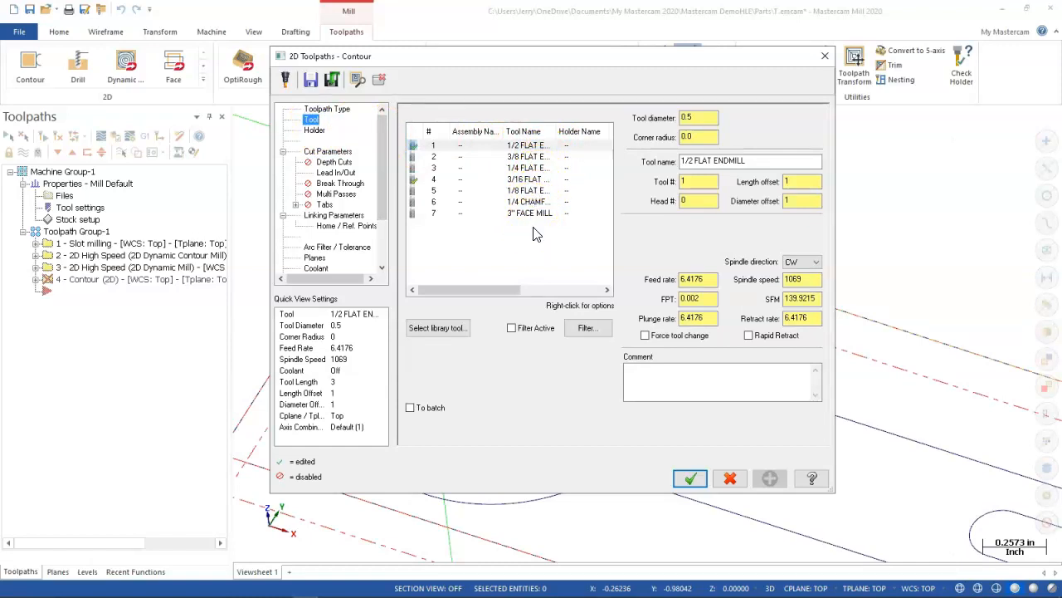
pyautogui.click(453, 330)
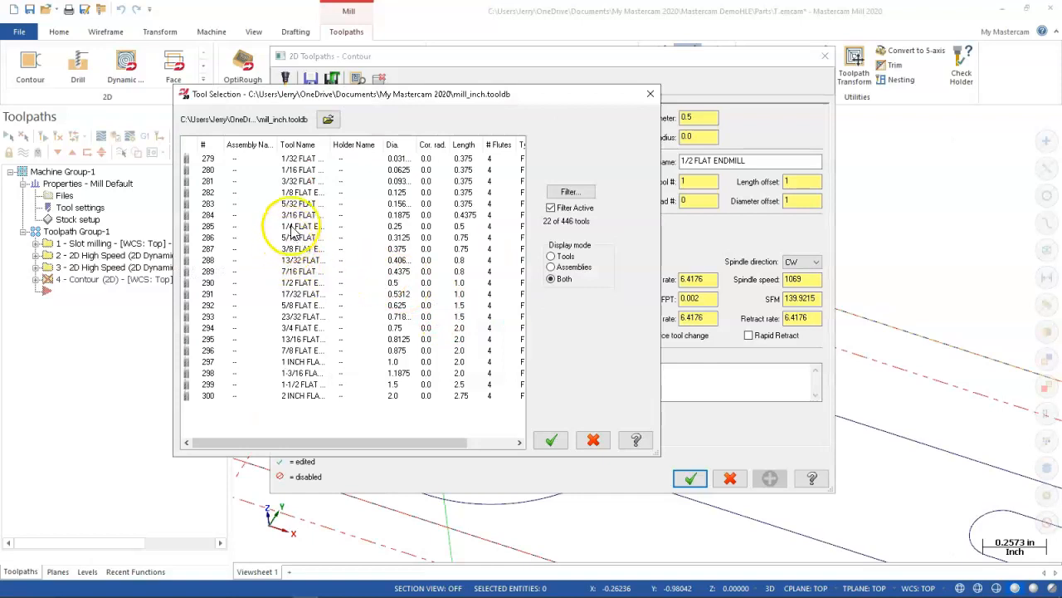
pyautogui.click(297, 170)
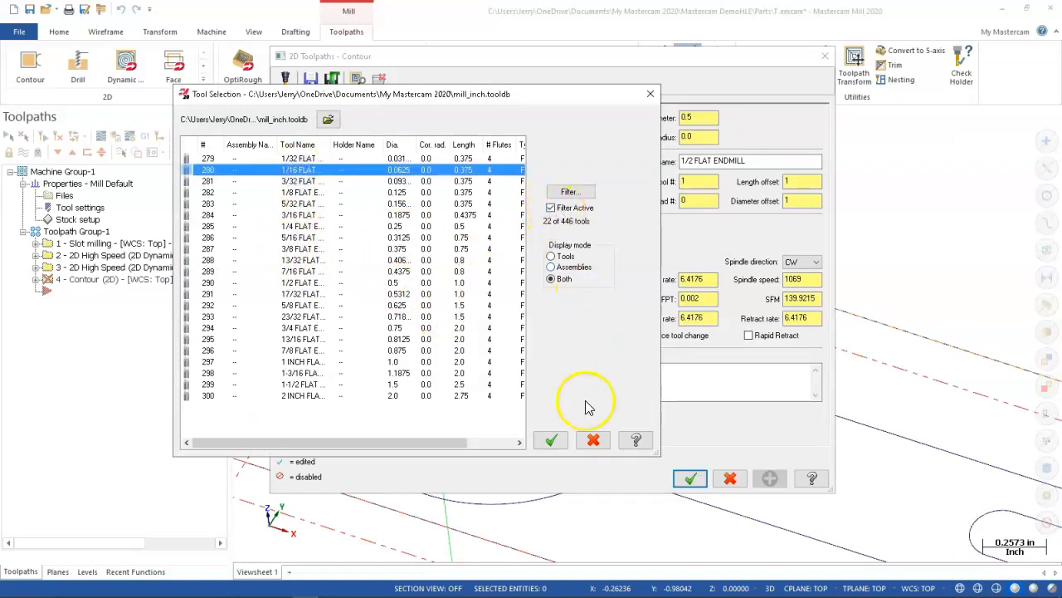
pyautogui.click(550, 440)
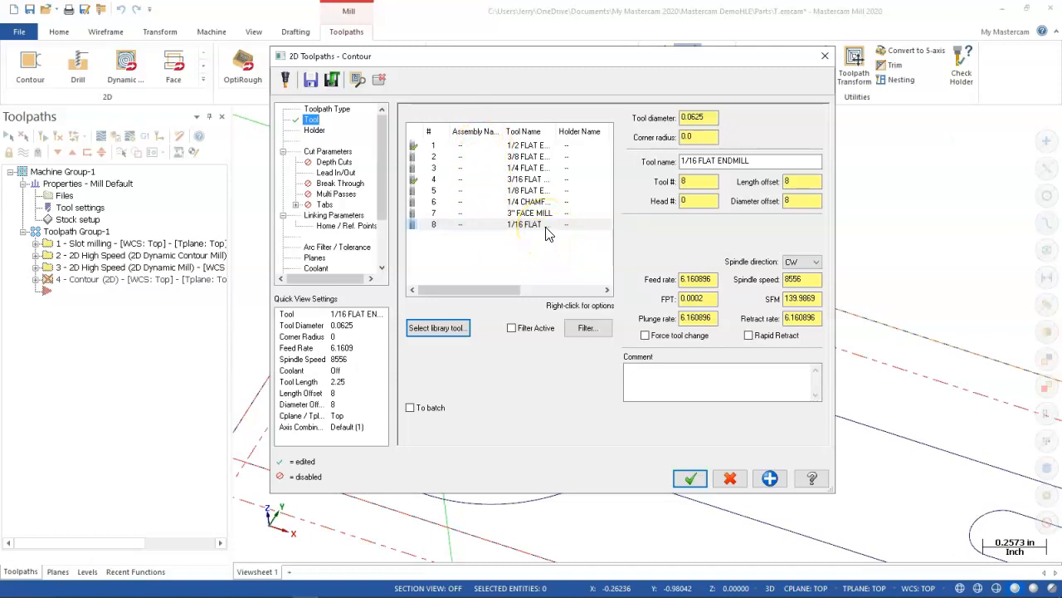
# Set the 1/16 flat endmill's surface speed to 200 SFM, correcting the initial 2000 entry and dismissing the tool settings notice.
pyautogui.click(805, 282)
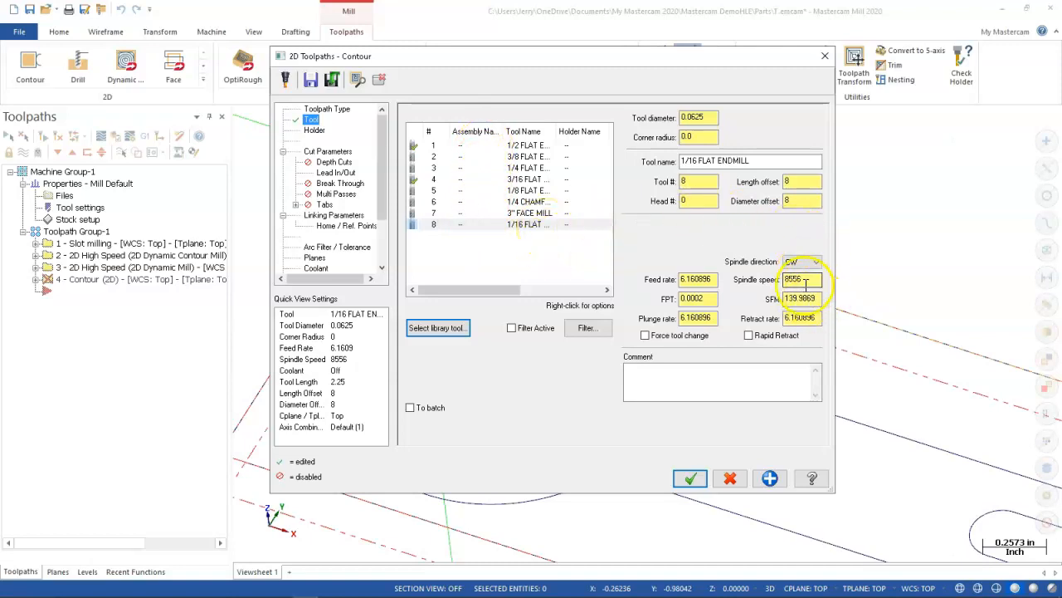
pyautogui.moveTo(821, 299); pyautogui.dragTo(777, 301)
pyautogui.write('2000')
pyautogui.press('Tab')
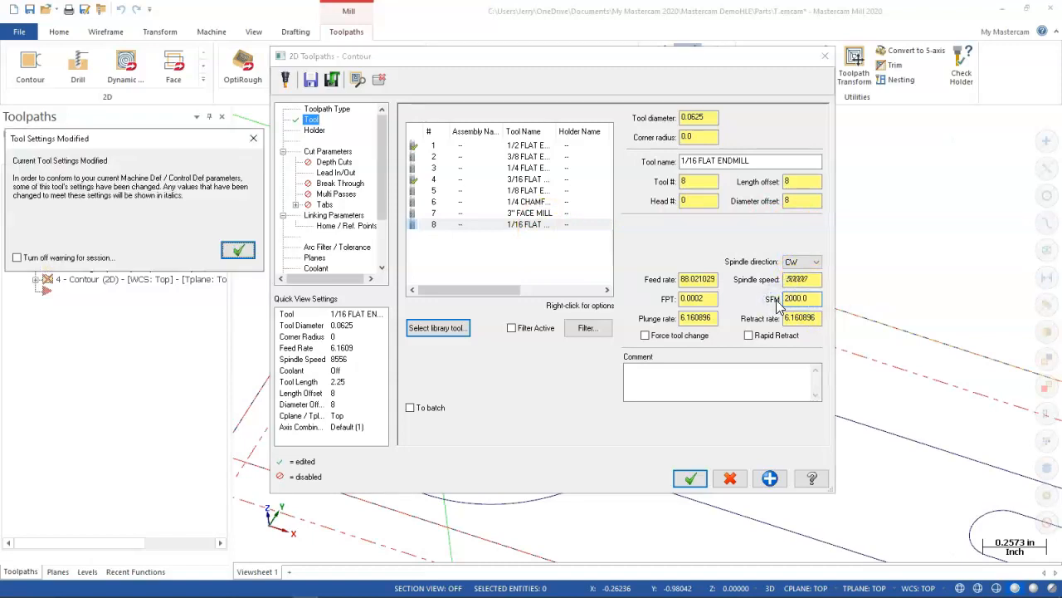
pyautogui.click(817, 304)
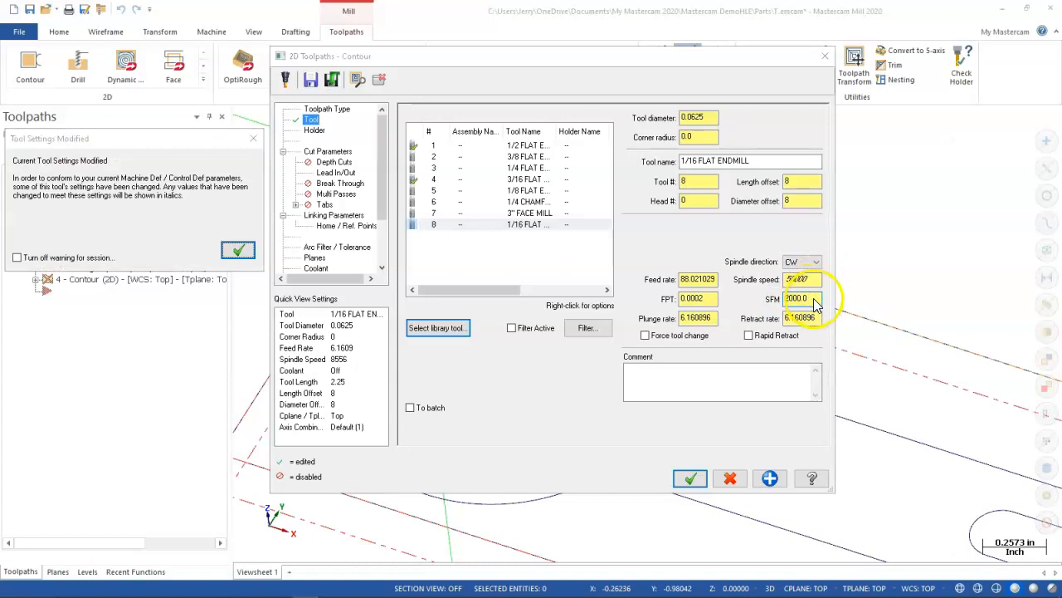
pyautogui.click(238, 248)
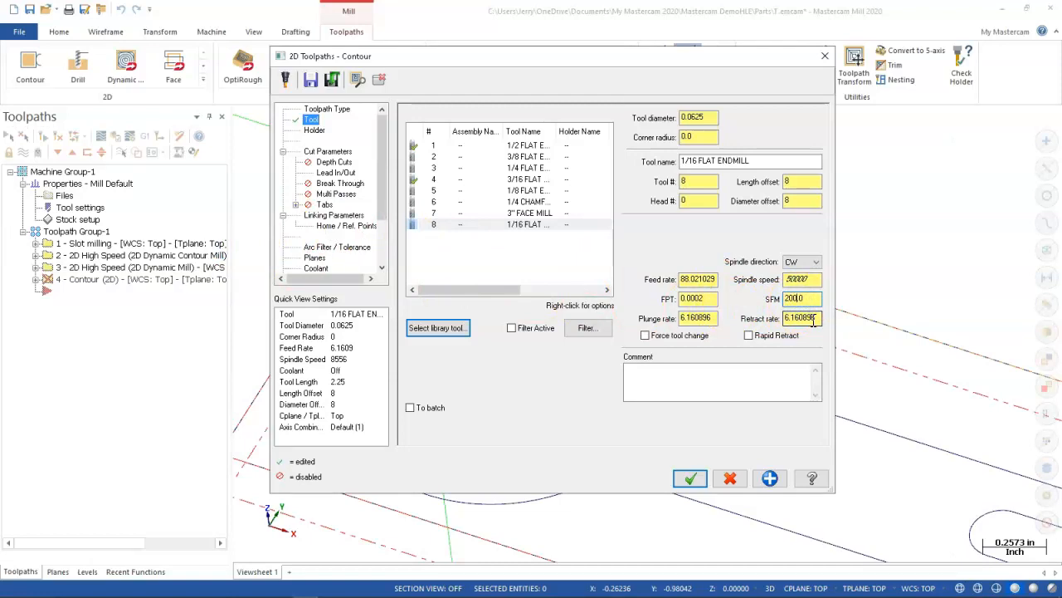
pyautogui.click(814, 321)
# Set the 1/16 flat endmill's spindle speed to 10000.
pyautogui.moveTo(815, 280); pyautogui.dragTo(773, 280)
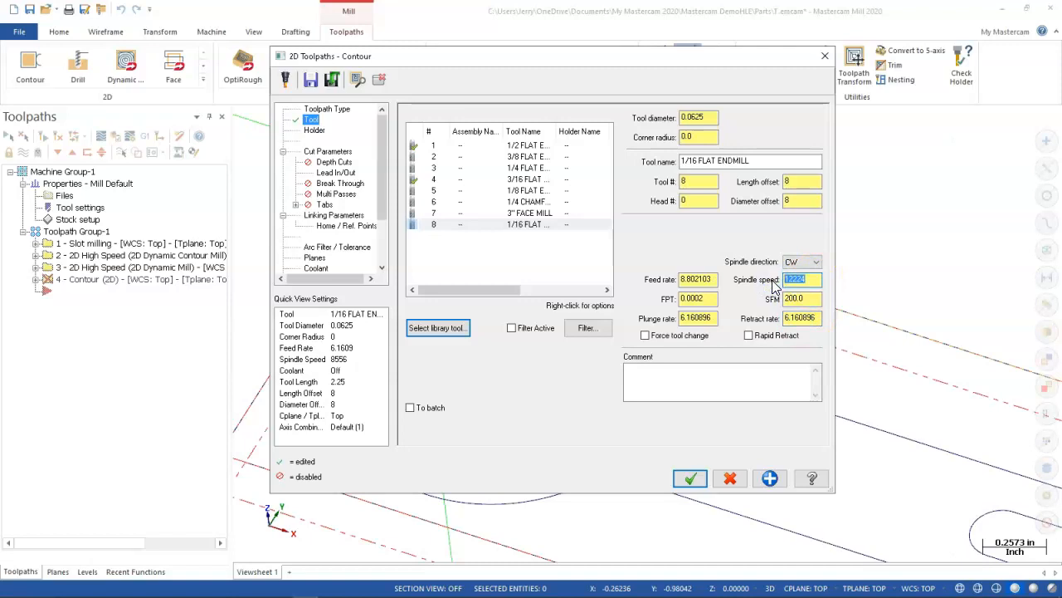
pyautogui.write('10000')
pyautogui.press('Tab')
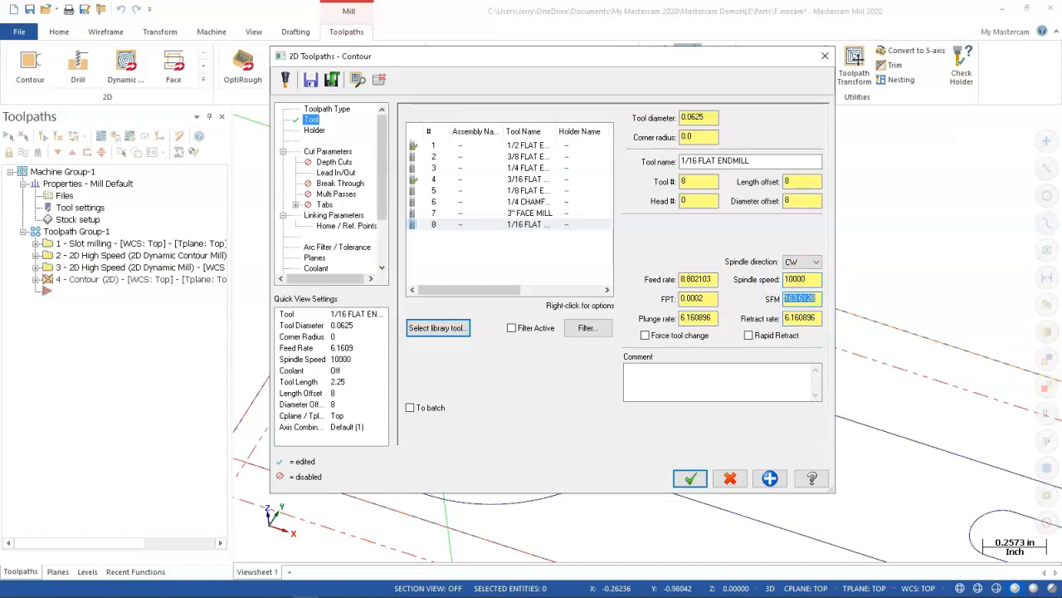
# Set the 1/16 flat endmill's feed rate to 8 for the Contour operation.
pyautogui.click(810, 279)
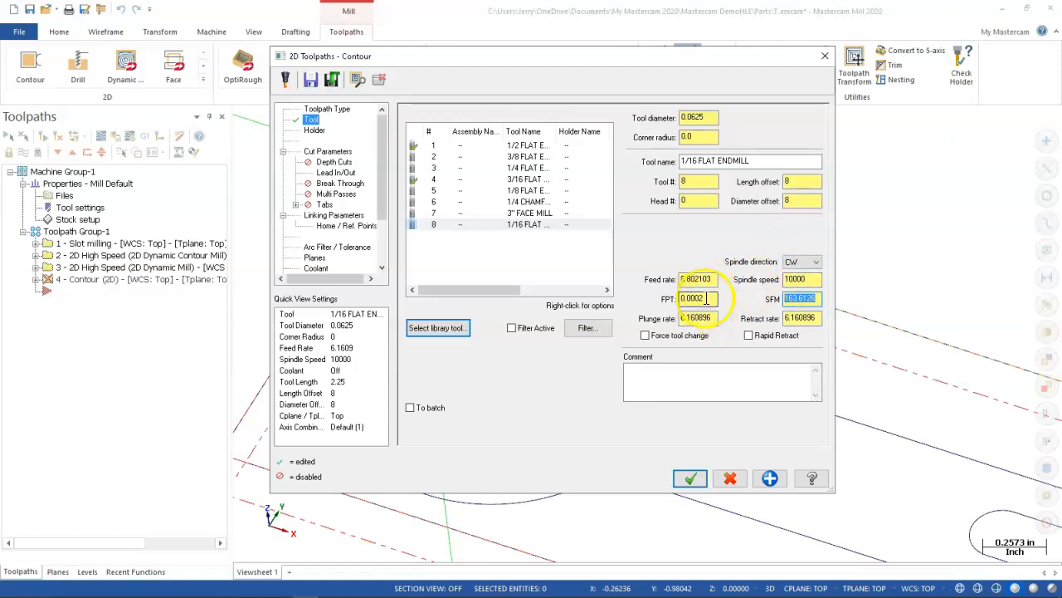
pyautogui.moveTo(713, 281); pyautogui.dragTo(692, 281)
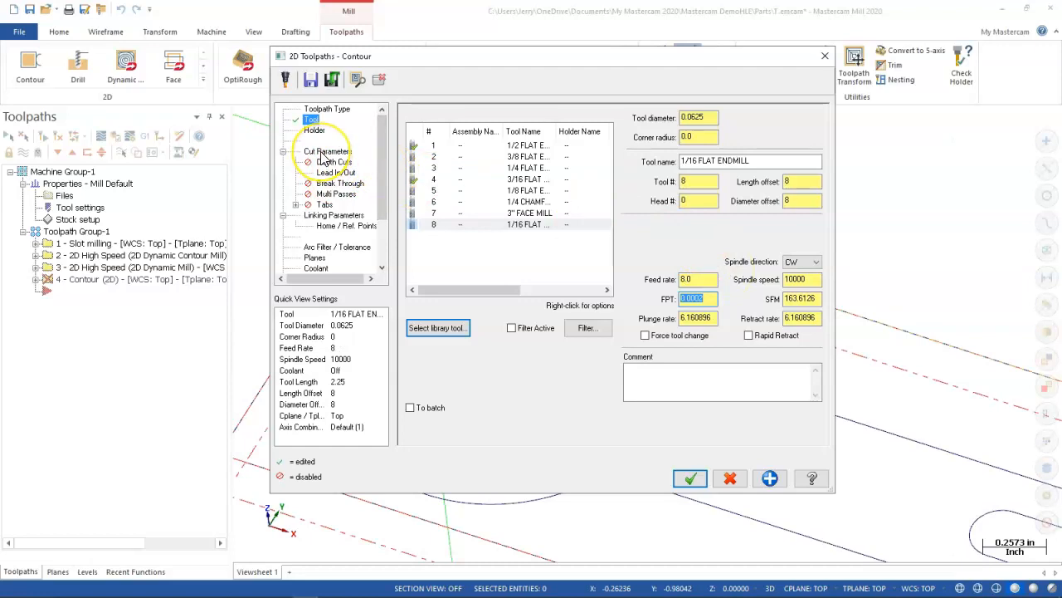
# Change the contour type to Remachining, computing the remaining stock from the previous operation.
pyautogui.click(326, 152)
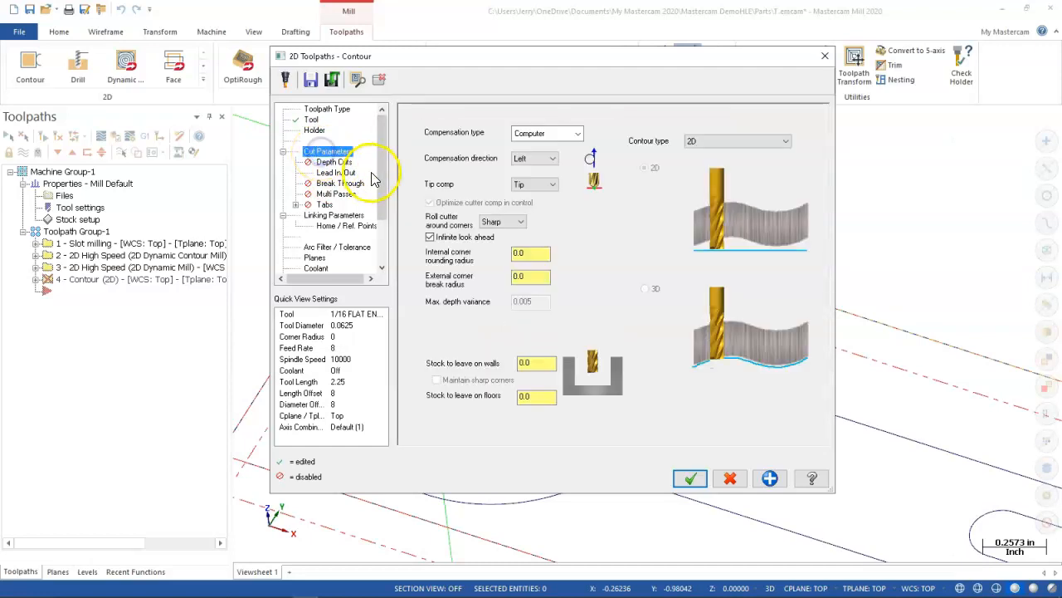
pyautogui.click(723, 142)
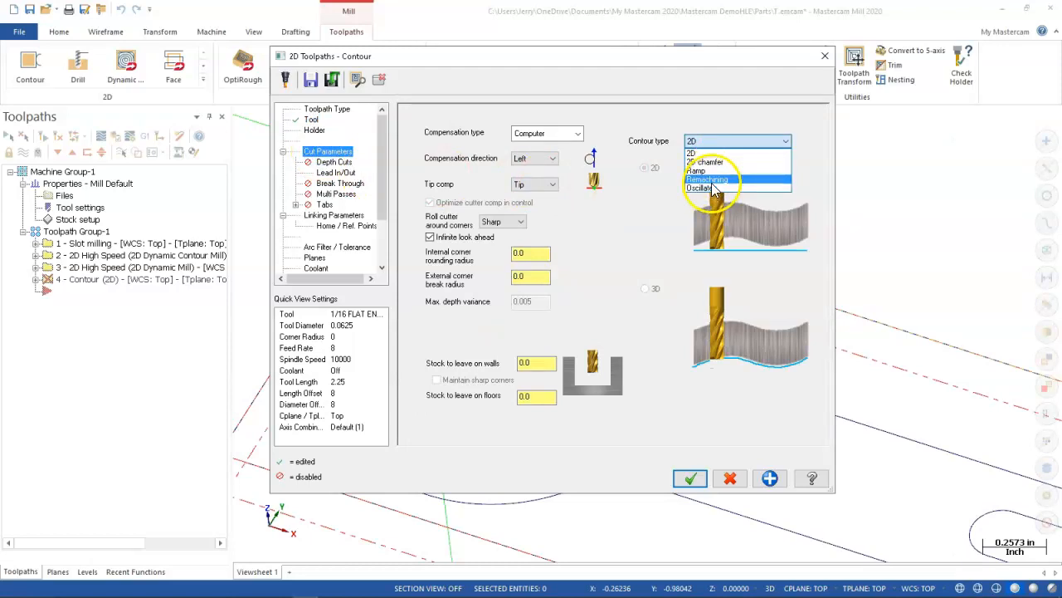
pyautogui.click(725, 180)
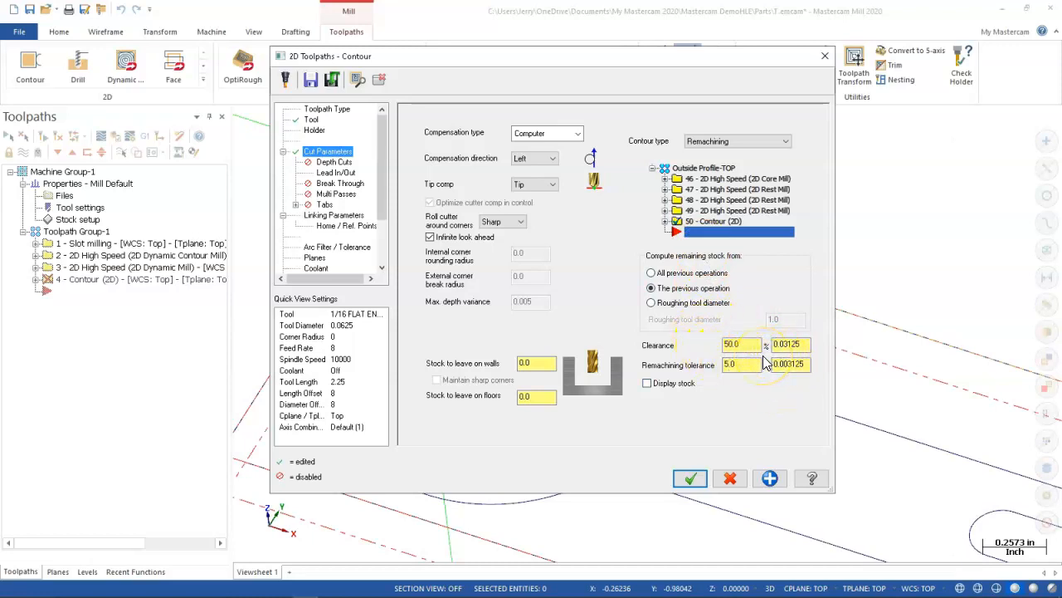
pyautogui.click(790, 345)
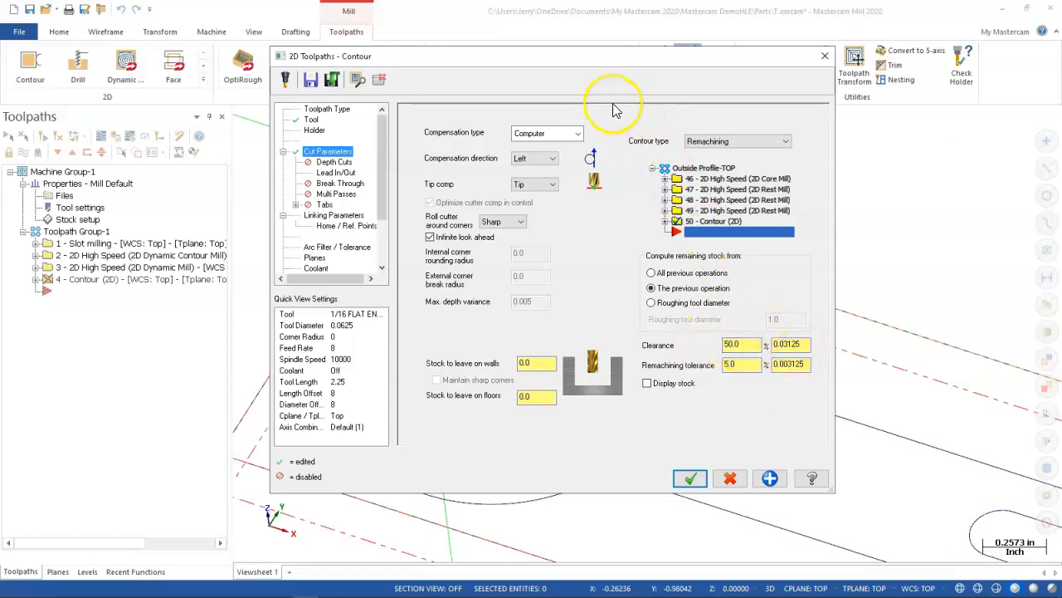
pyautogui.click(538, 362)
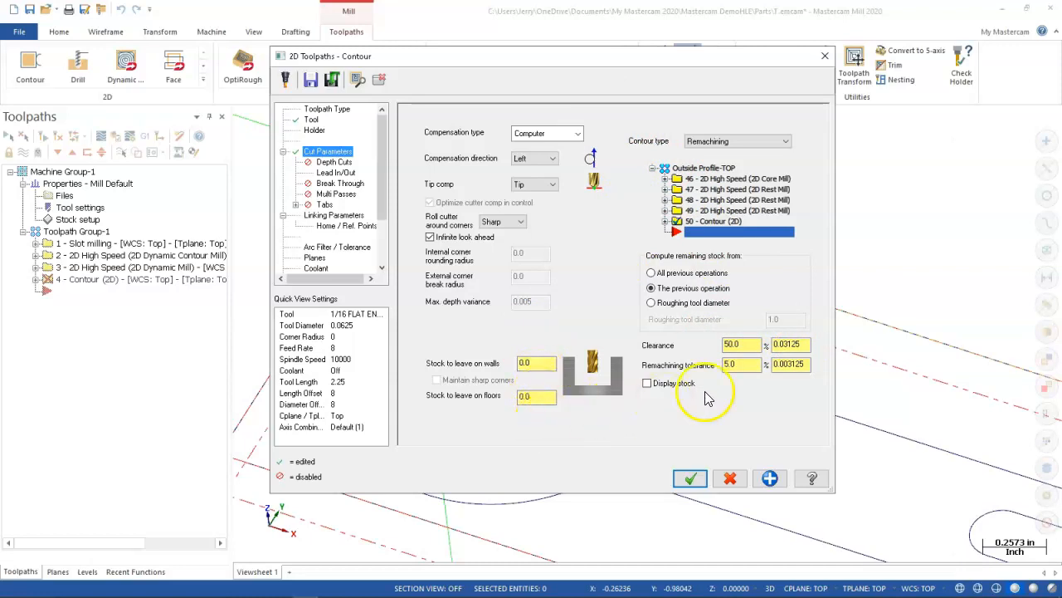
pyautogui.click(798, 365)
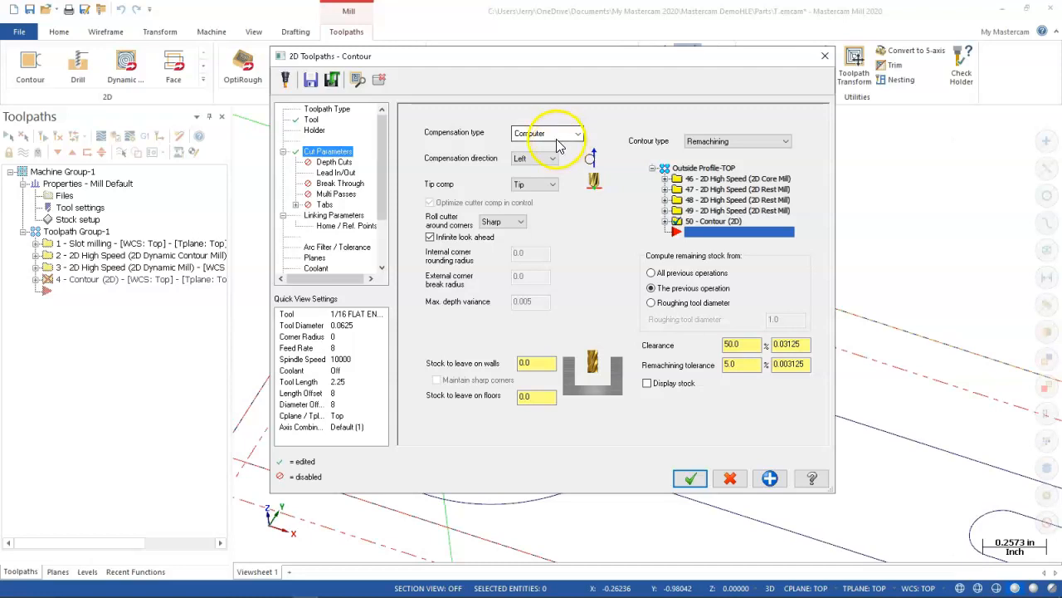
# Check the lead in/out settings and enable break through with an amount of 0.01.
pyautogui.click(331, 172)
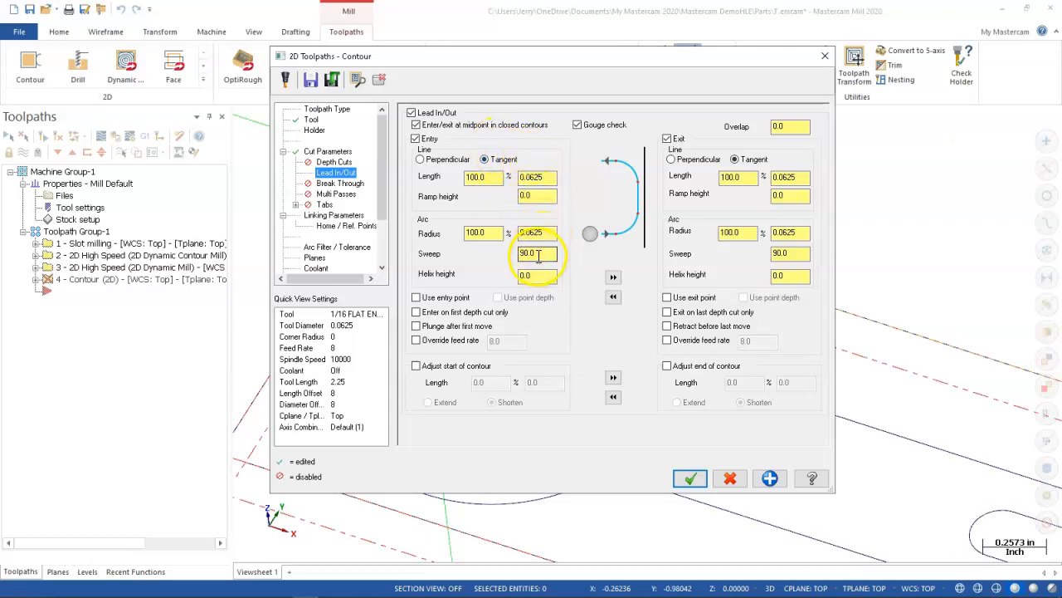
pyautogui.click(340, 182)
pyautogui.click(474, 150)
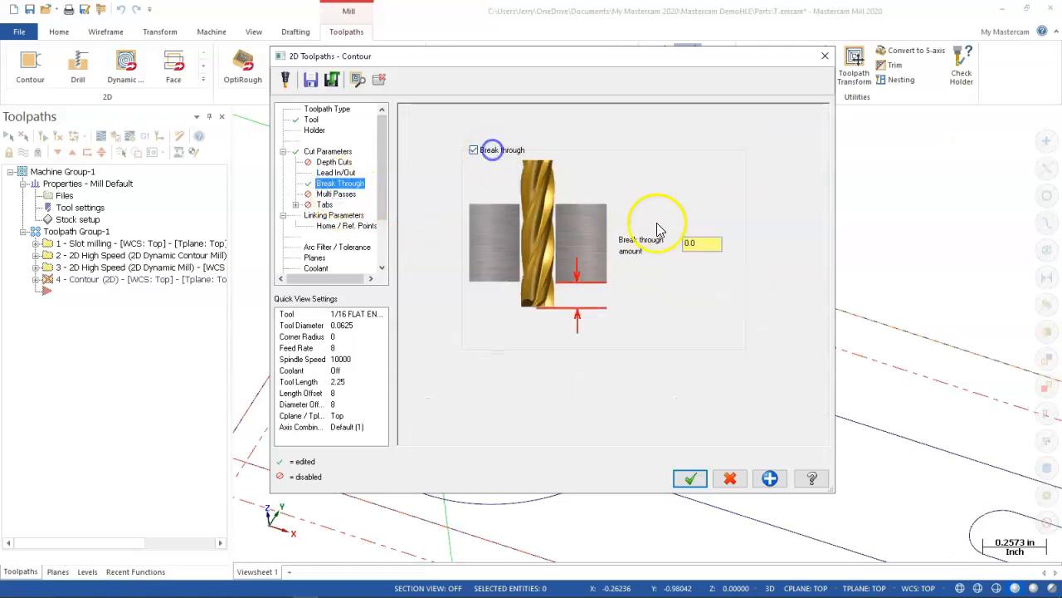
pyautogui.doubleClick(703, 244)
pyautogui.write('0.01')
pyautogui.click(336, 194)
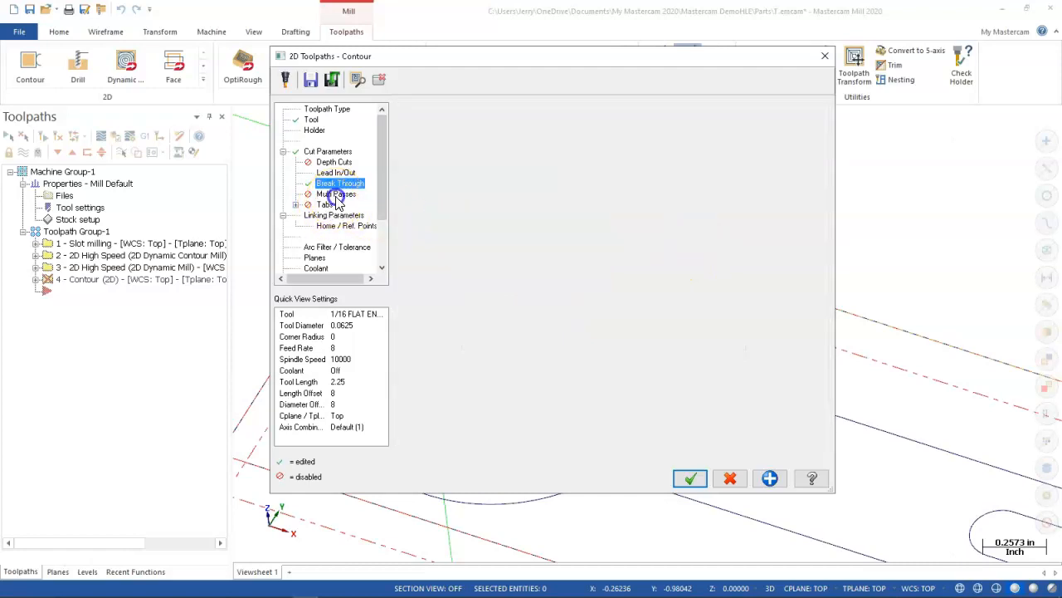
pyautogui.click(325, 204)
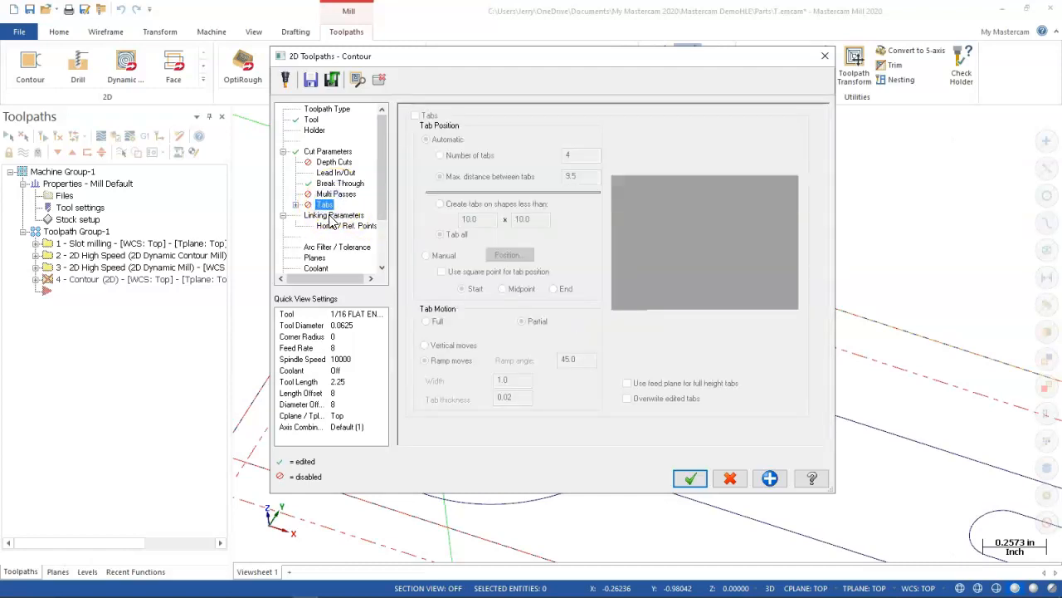
# Set the linking parameters to retract 1.0, feed plane 0.1 and incremental depth -0.135, and generate the Contour toolpath.
pyautogui.click(332, 216)
pyautogui.click(639, 203)
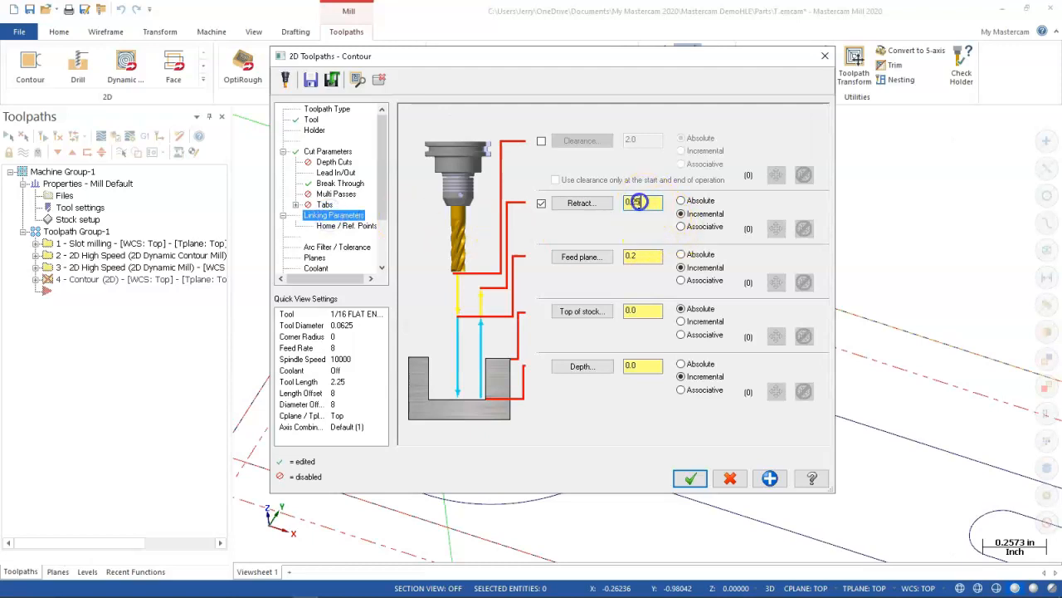
pyautogui.write('1.0')
pyautogui.click(639, 256)
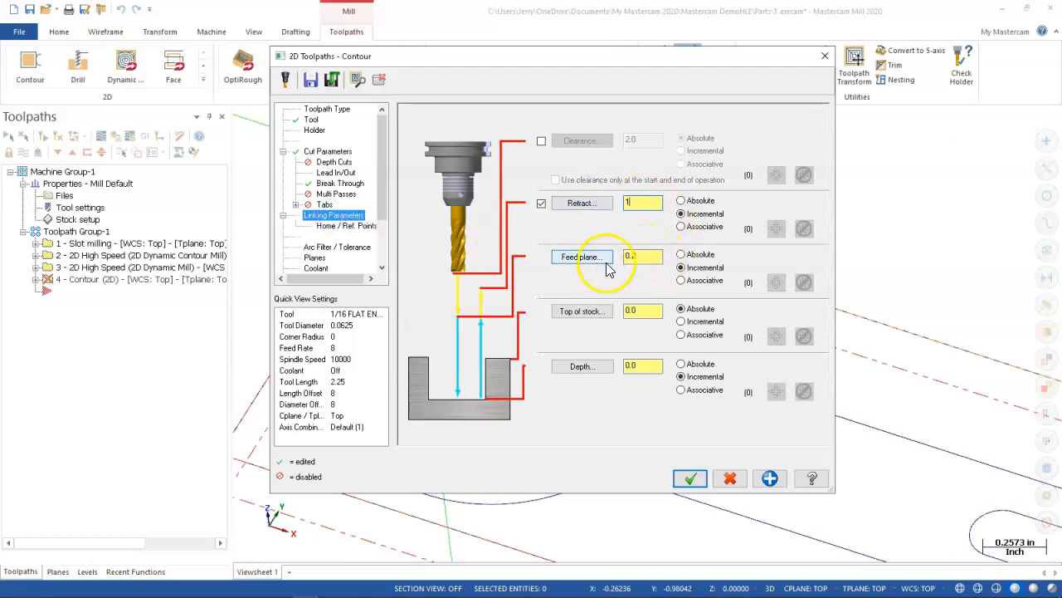
pyautogui.moveTo(639, 257); pyautogui.dragTo(618, 257)
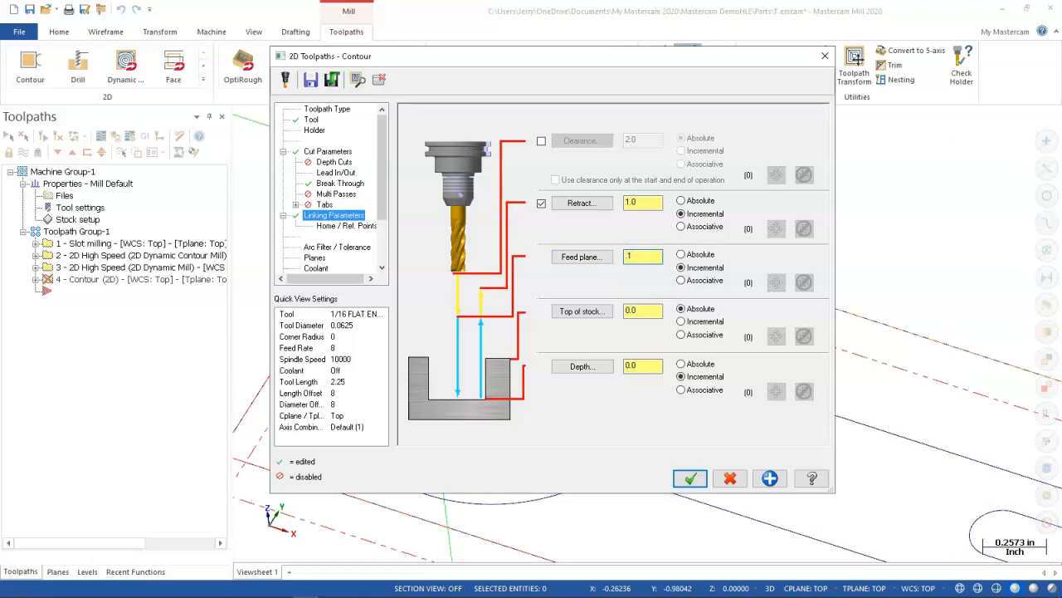
pyautogui.doubleClick(640, 364)
pyautogui.click(690, 478)
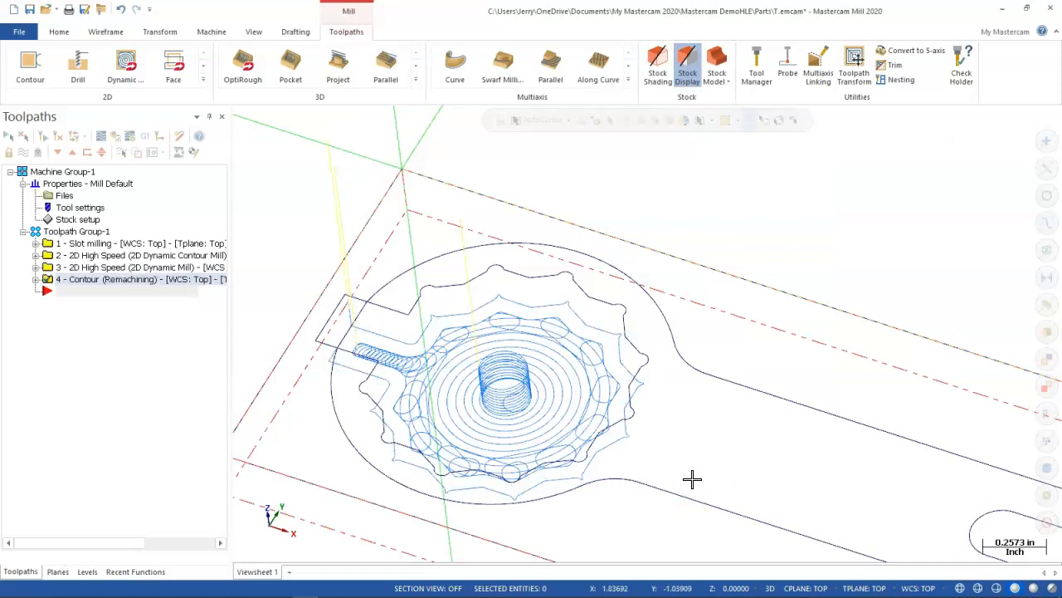
# Hide the toolpath of the 2D Dynamic Mill operation to inspect the Contour operation's path around the head's inner profile.
pyautogui.click(192, 333)
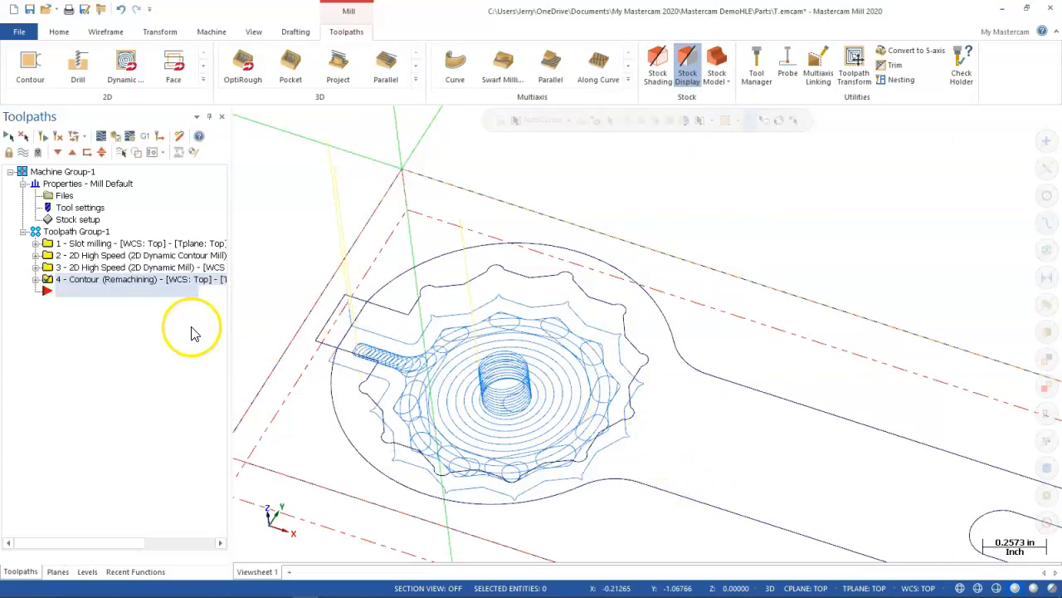
pyautogui.click(35, 279)
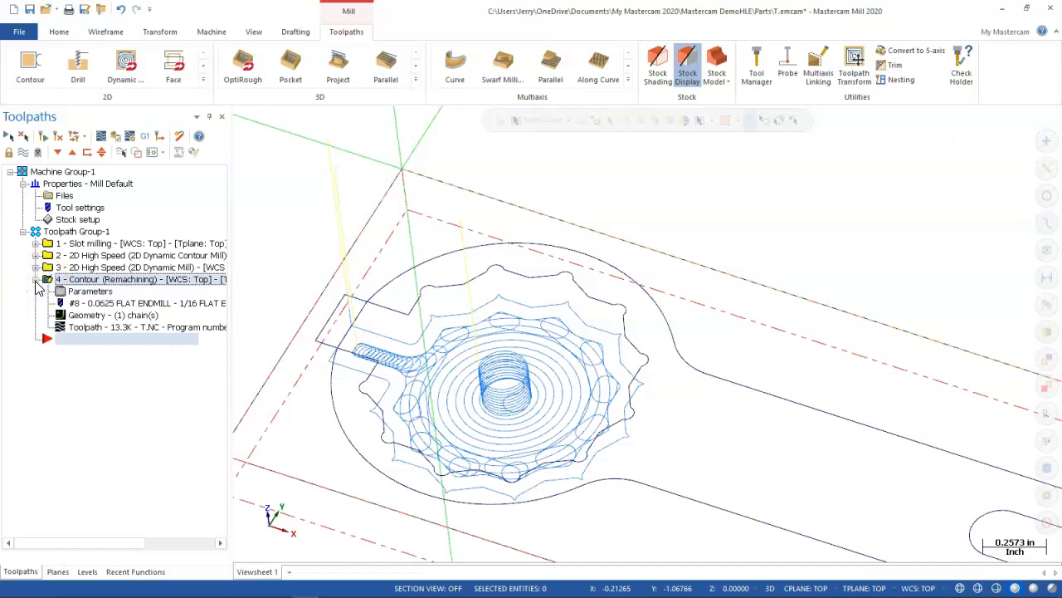
pyautogui.moveTo(288, 296); pyautogui.dragTo(296, 323, button='middle')
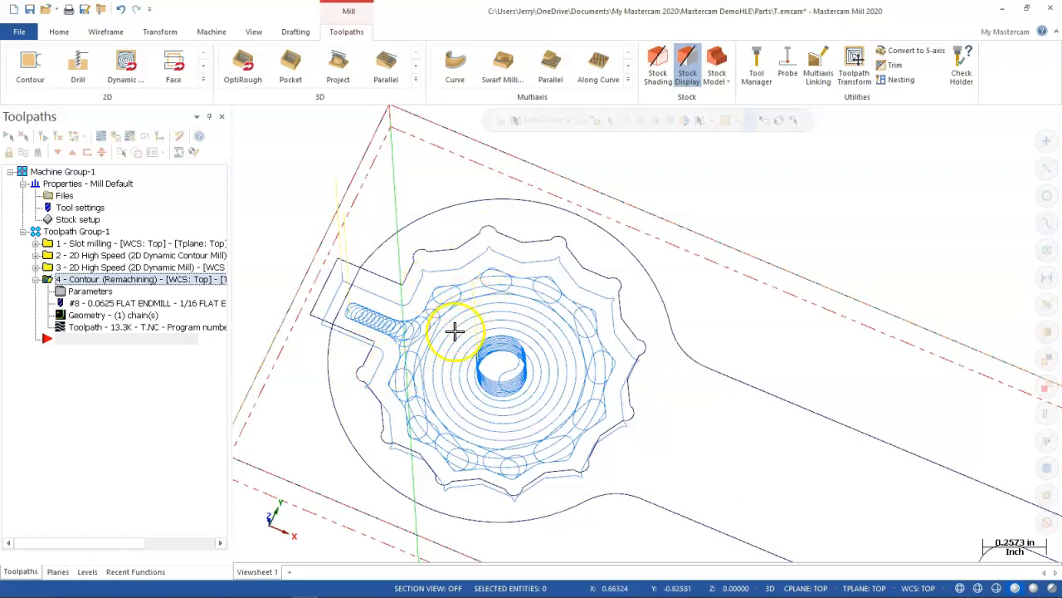
pyautogui.click(92, 268)
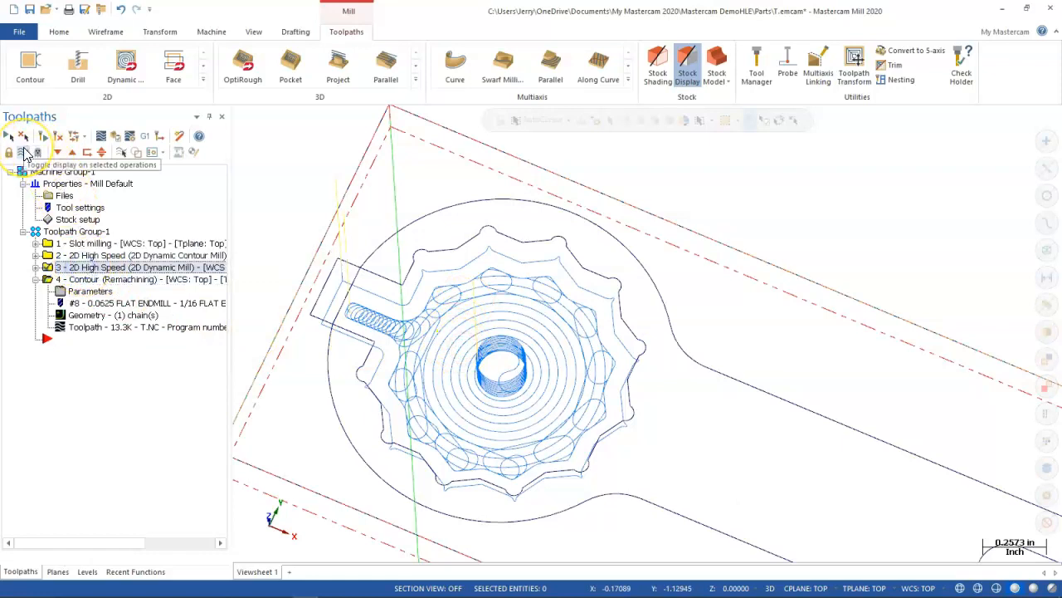
pyautogui.click(25, 154)
pyautogui.moveTo(533, 356); pyautogui.dragTo(534, 317, button='middle')
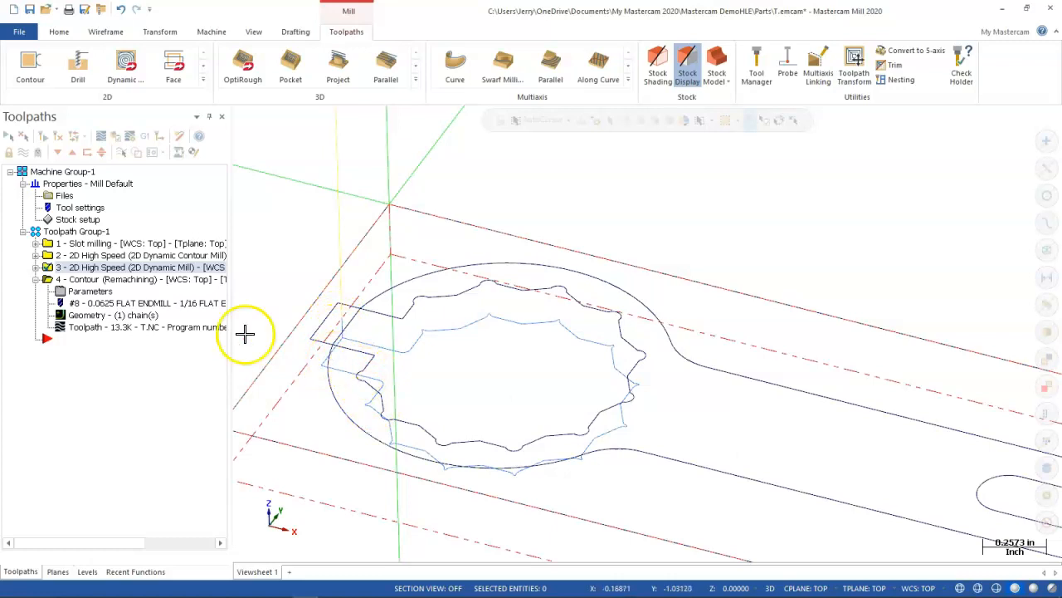
# Change the Contour operation's type to Ramp with a 1.0 degree ramp angle and regenerate its toolpath.
pyautogui.click(92, 293)
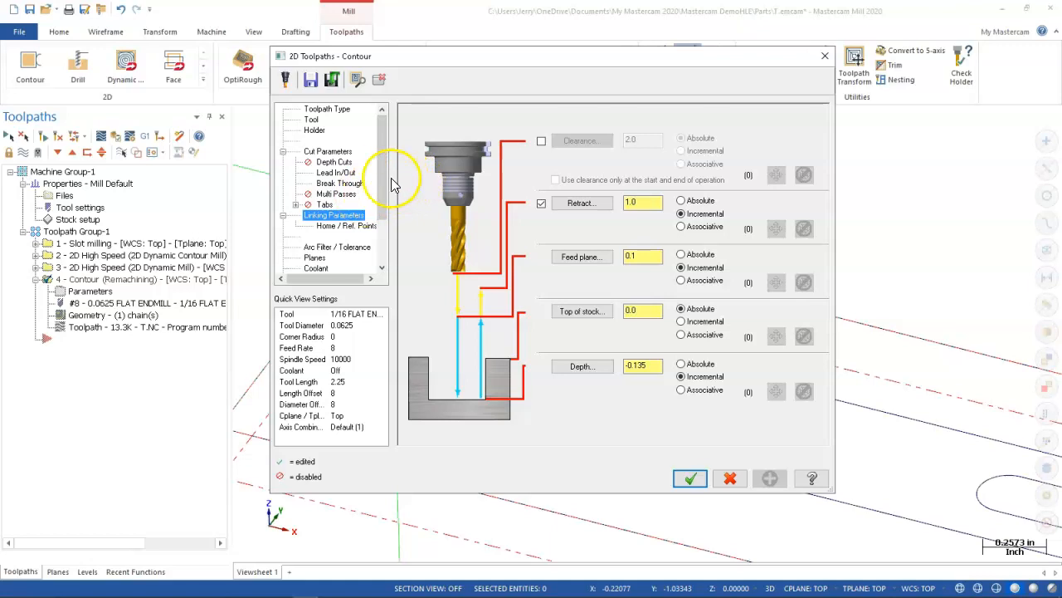
pyautogui.moveTo(380, 171); pyautogui.dragTo(380, 172)
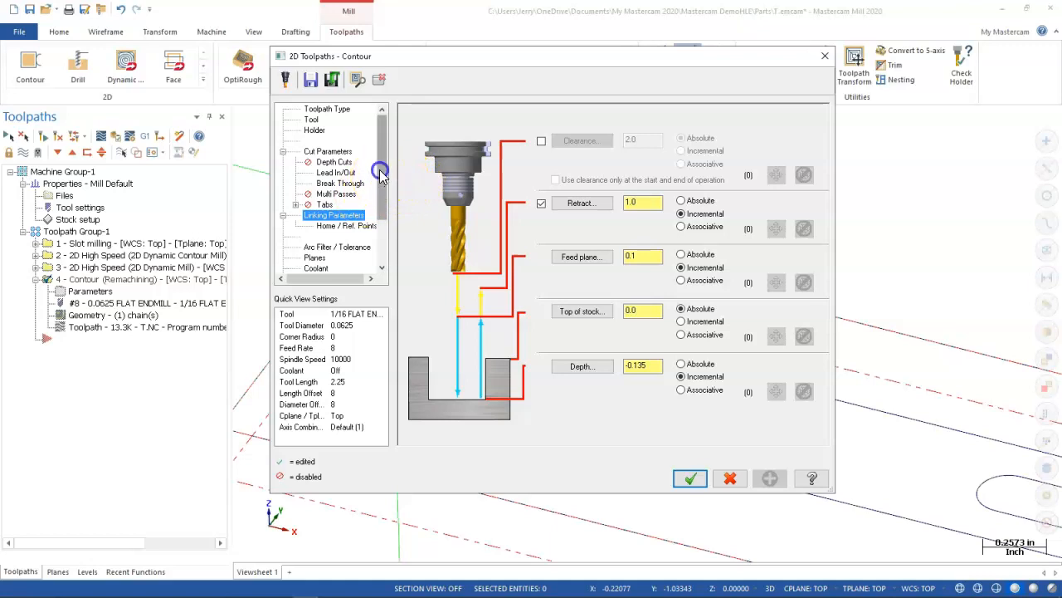
pyautogui.click(340, 151)
pyautogui.click(730, 142)
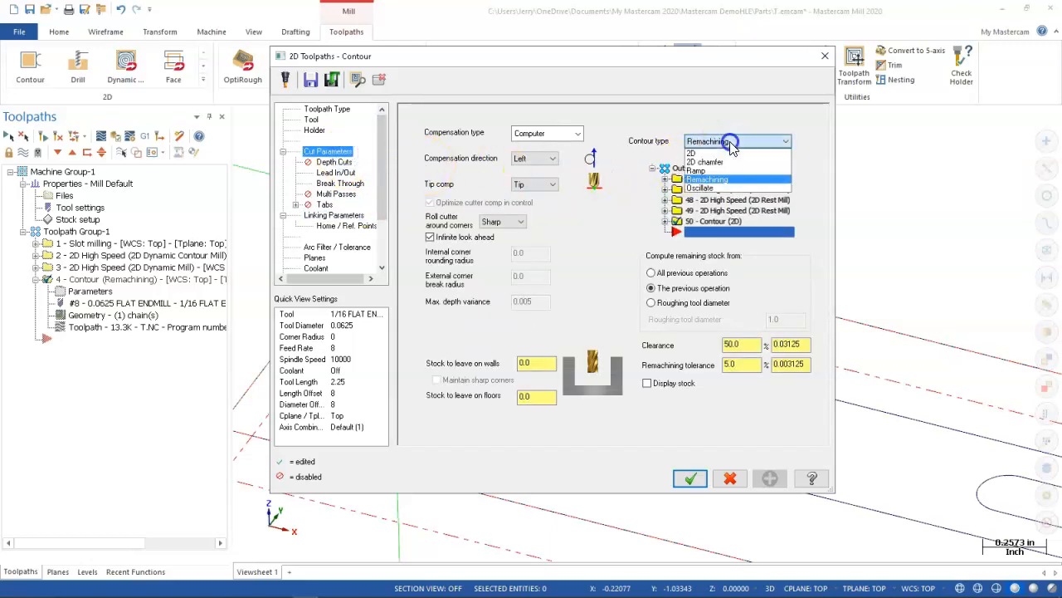
pyautogui.click(699, 170)
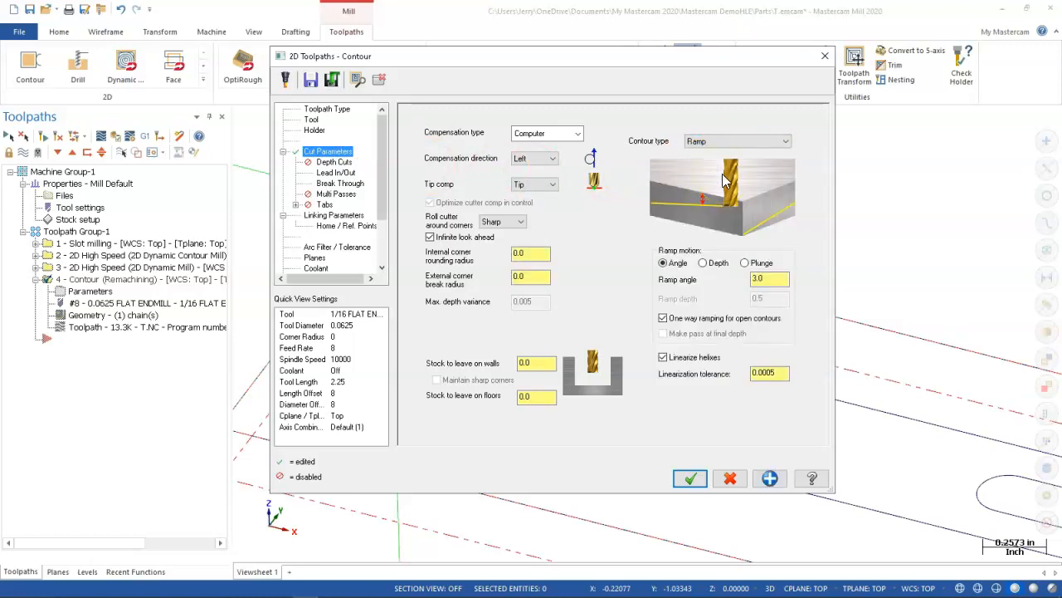
pyautogui.click(771, 279)
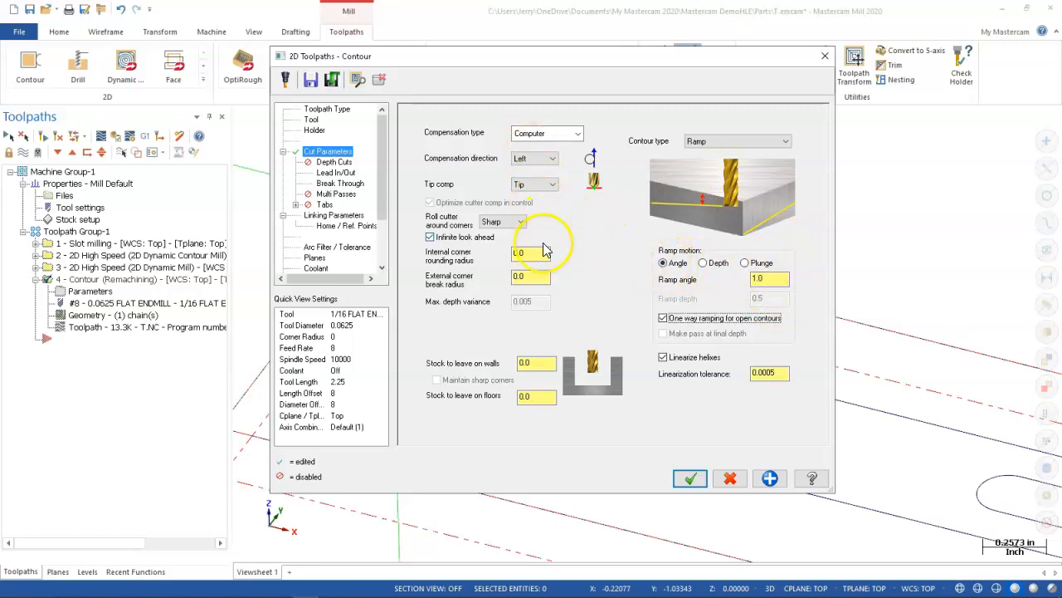
pyautogui.click(689, 478)
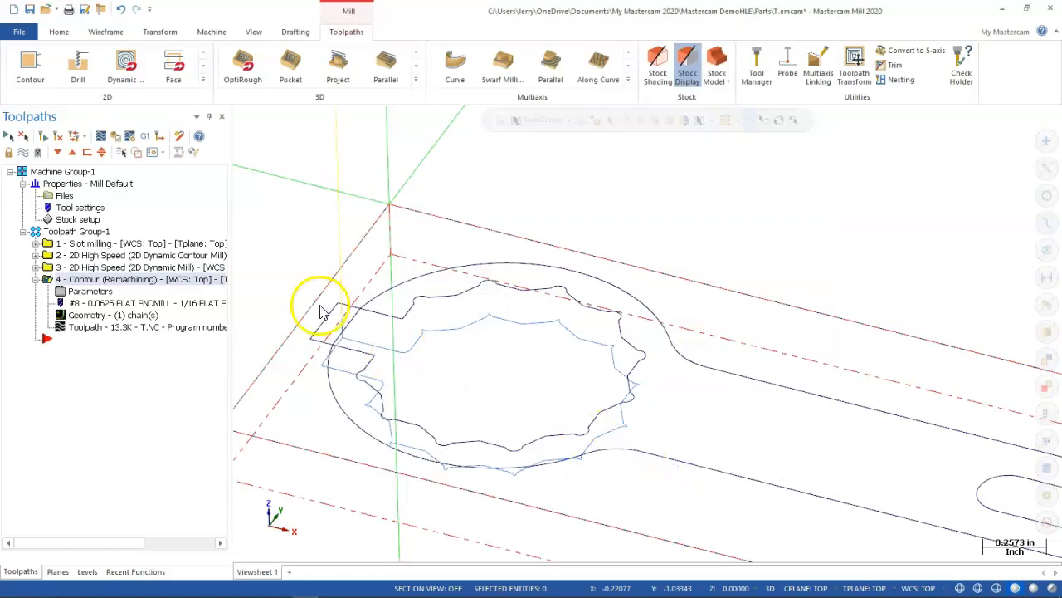
pyautogui.click(58, 138)
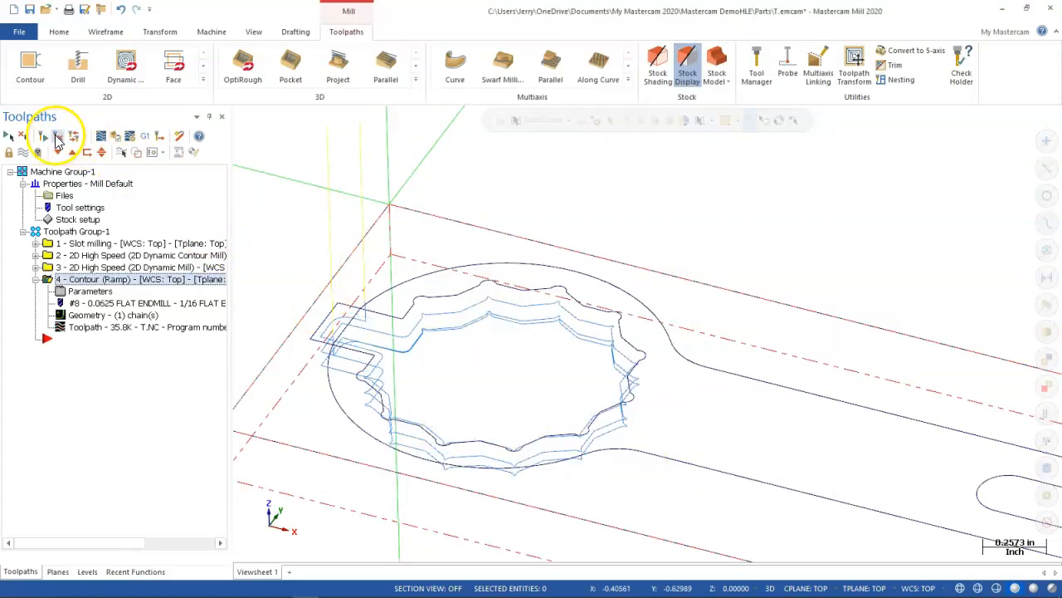
pyautogui.moveTo(390, 274); pyautogui.dragTo(353, 274, button='middle')
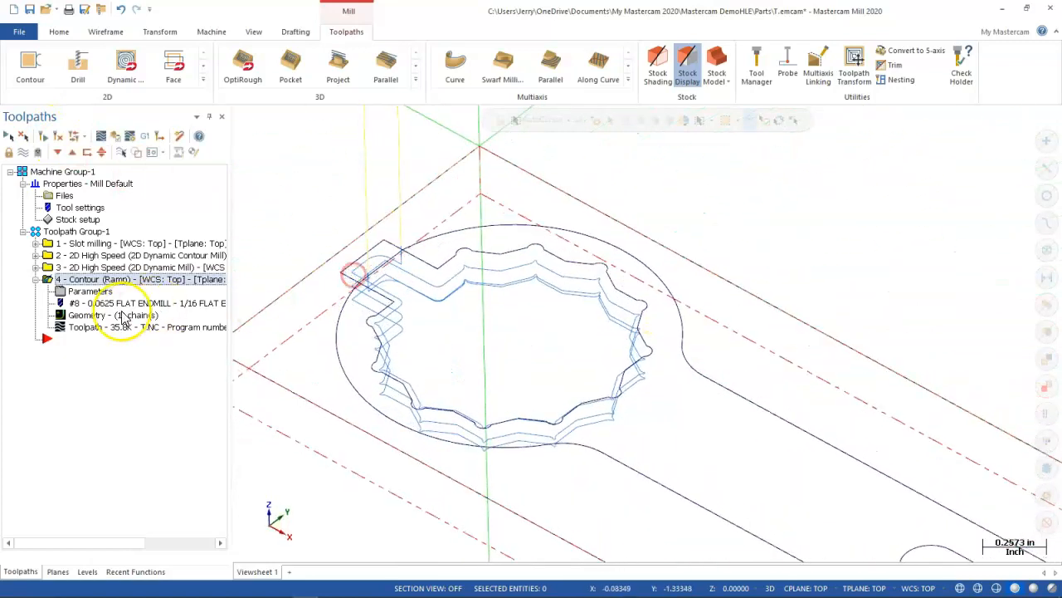
# Reduce the Contour operation's ramp angle, regenerate and inspect the toolpath, and collapse the operation's details.
pyautogui.click(89, 291)
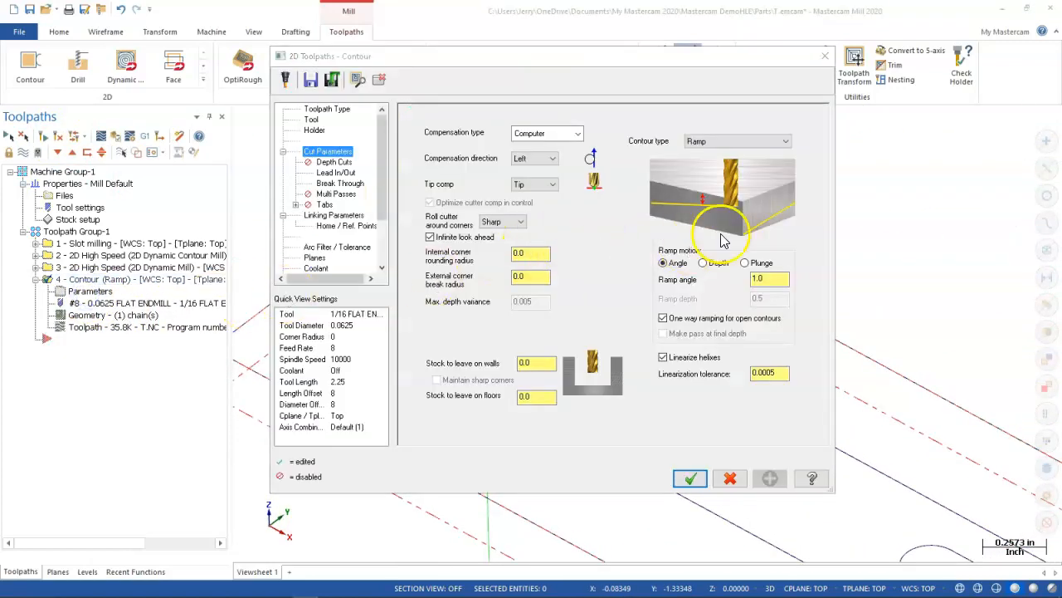
pyautogui.moveTo(773, 279); pyautogui.dragTo(736, 280)
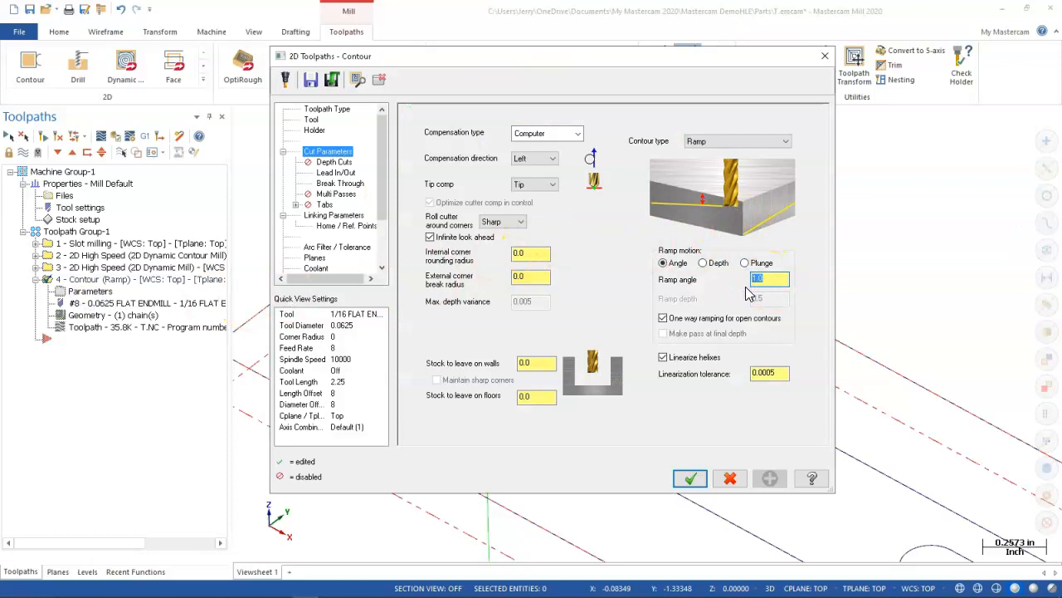
pyautogui.click(690, 479)
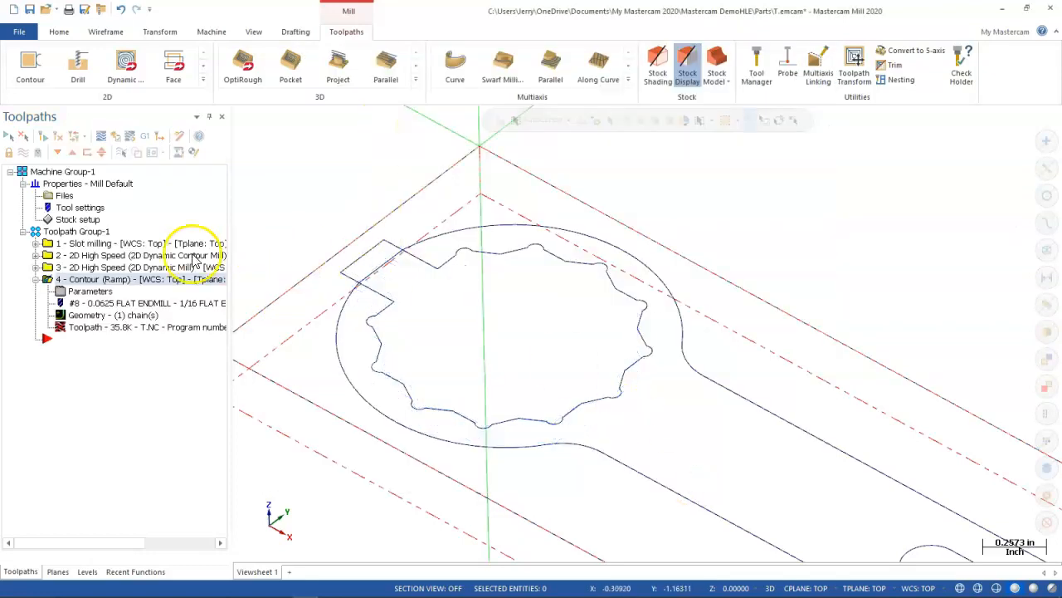
pyautogui.click(58, 136)
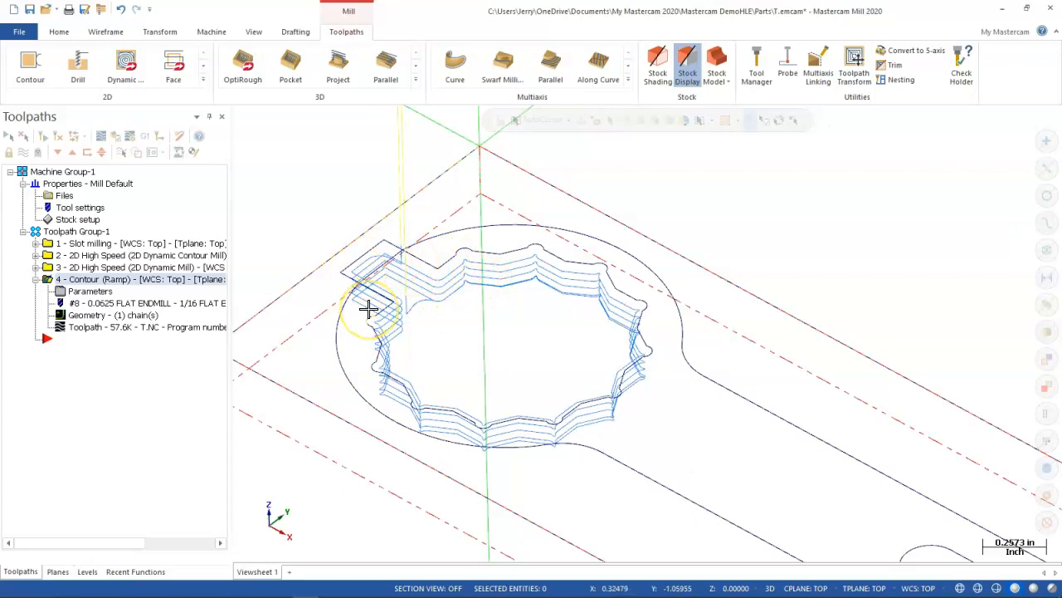
pyautogui.moveTo(451, 304); pyautogui.dragTo(451, 336, button='middle')
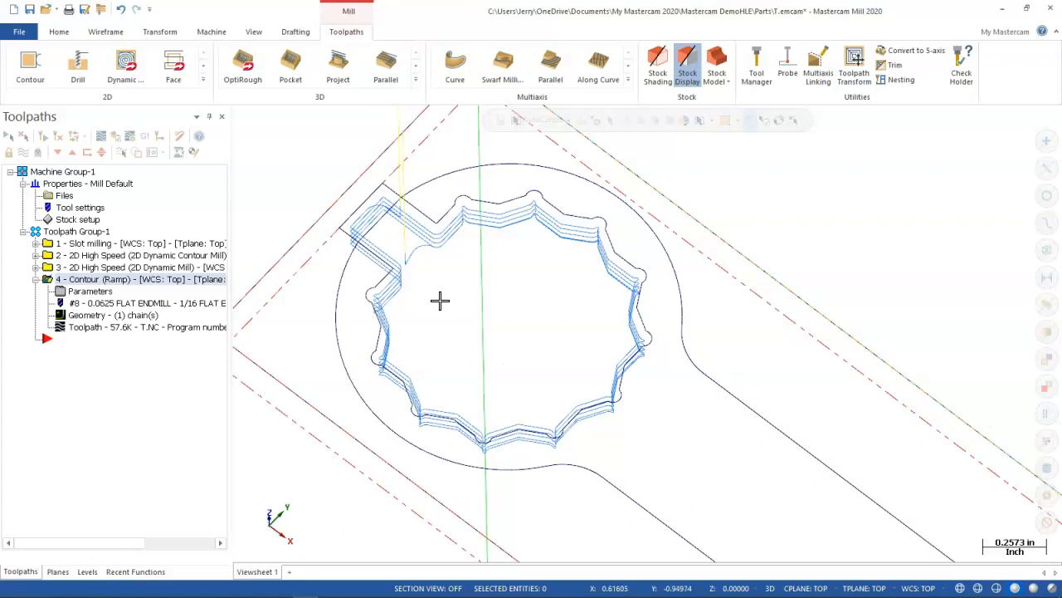
pyautogui.click(36, 280)
pyautogui.click(83, 279)
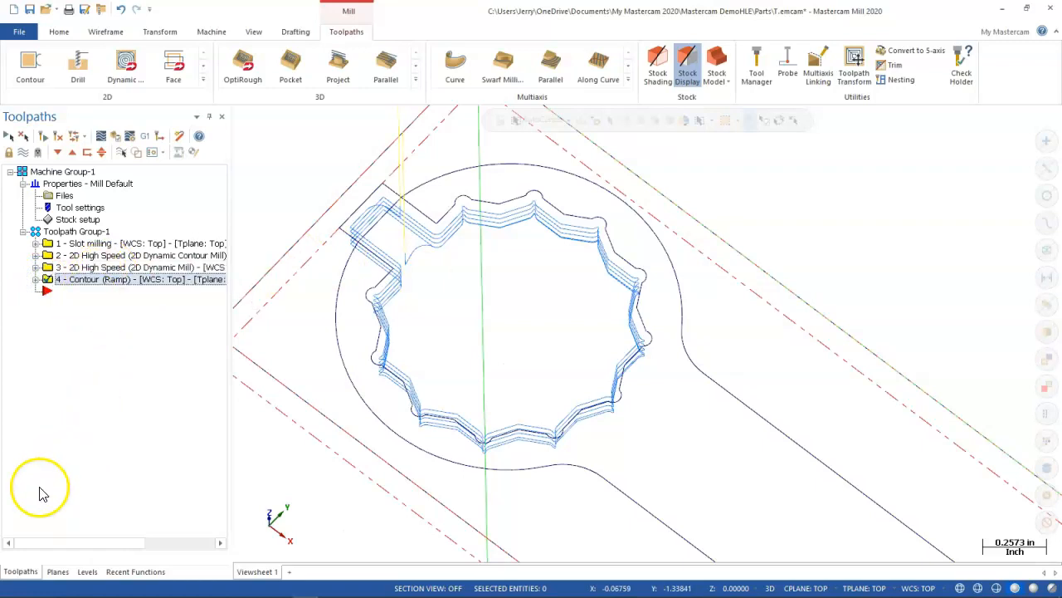
# Hide the toolpath display of the ramping Contour operation around the wrench head's inner profile.
pyautogui.scroll(1, 380, 356)
pyautogui.scroll(-2, 381, 356)
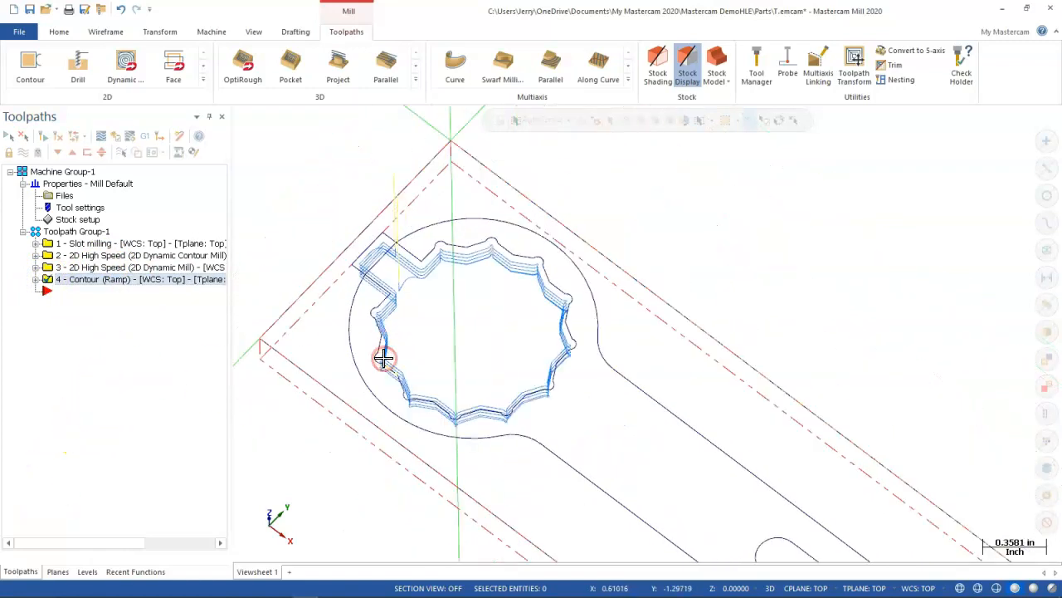
pyautogui.scroll(-2, 383, 357)
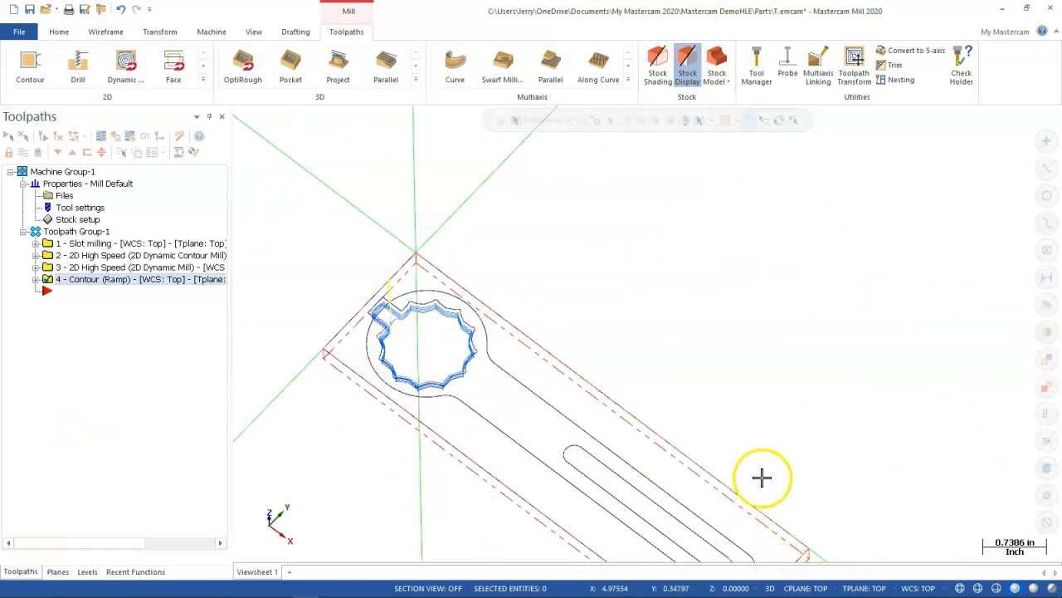
pyautogui.moveTo(686, 395); pyautogui.dragTo(682, 357, button='middle')
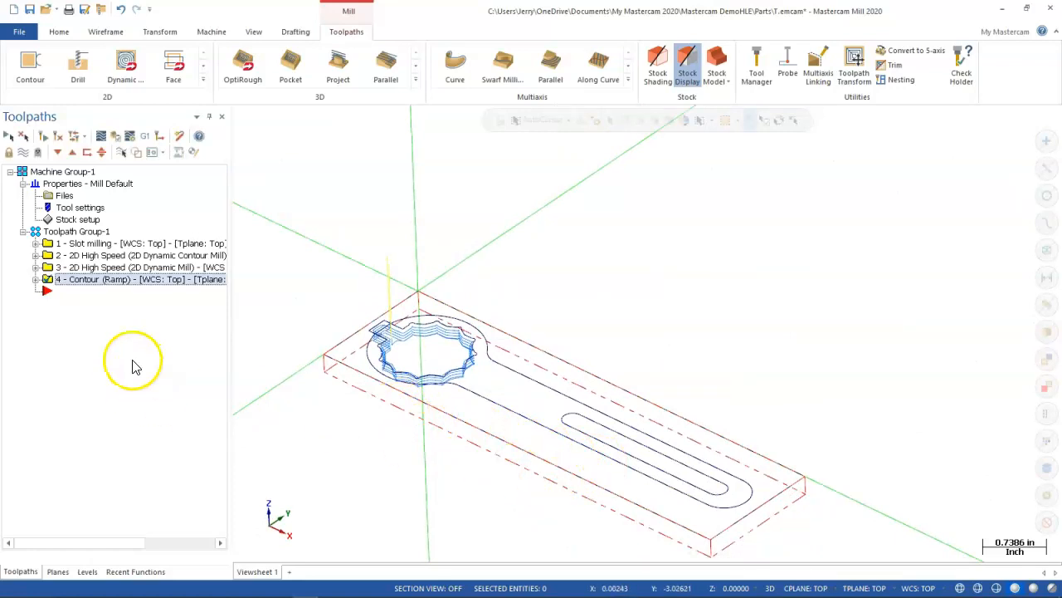
pyautogui.click(71, 282)
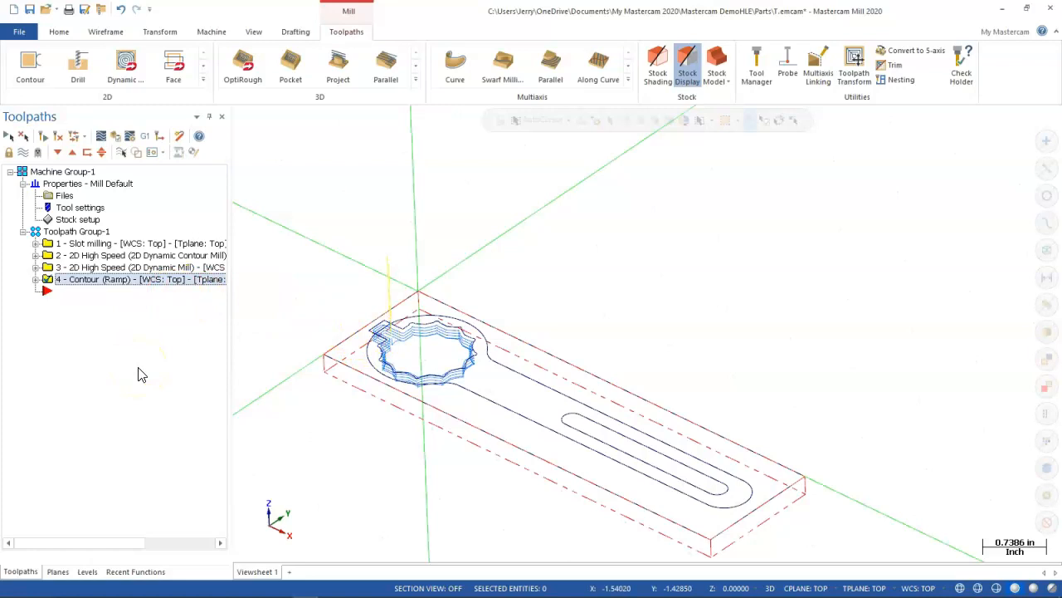
pyautogui.click(23, 151)
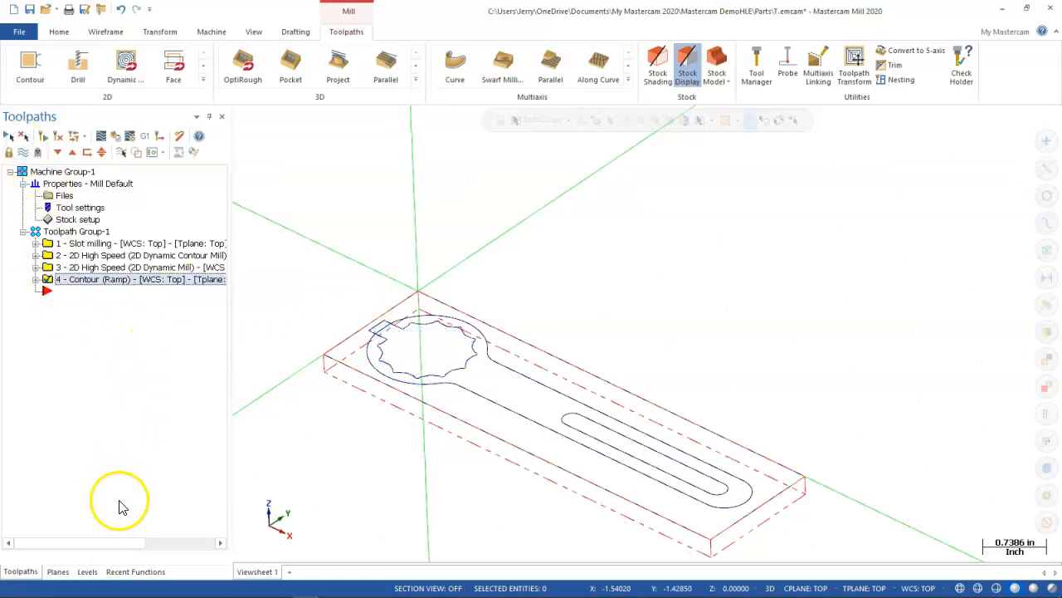
# Make level 10 (JAWS) the main level with its geometry visible, and hide level 1 to isolate the jaw geometry.
pyautogui.click(89, 572)
pyautogui.click(65, 170)
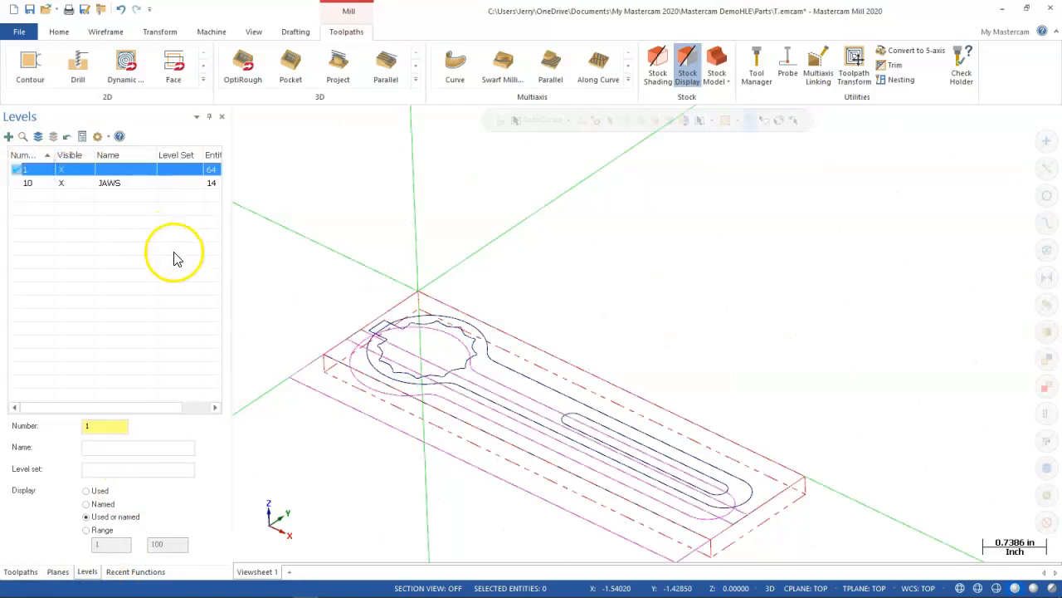
pyautogui.click(81, 172)
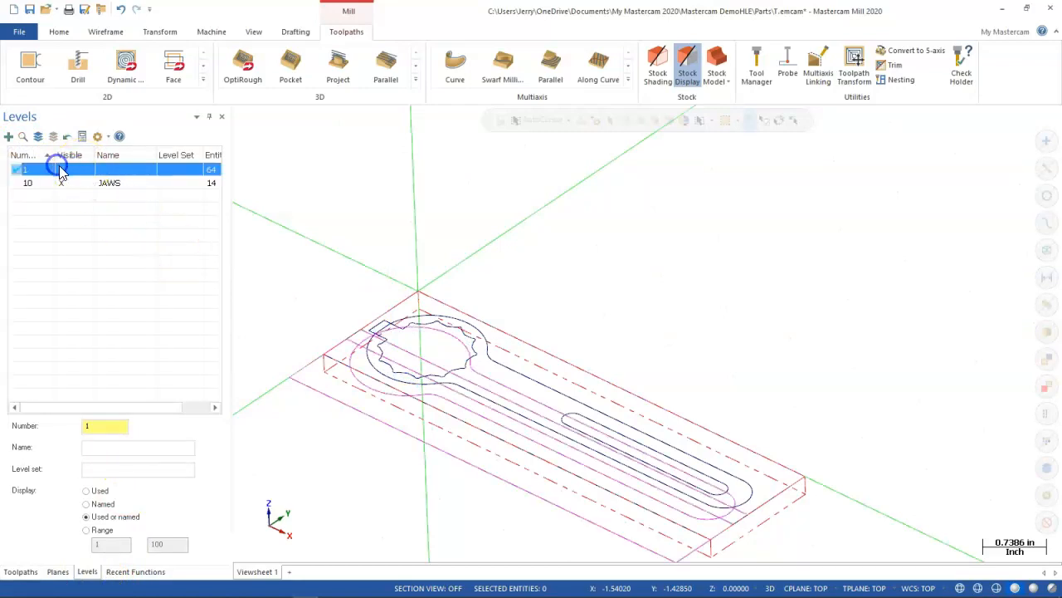
pyautogui.click(24, 184)
pyautogui.click(72, 172)
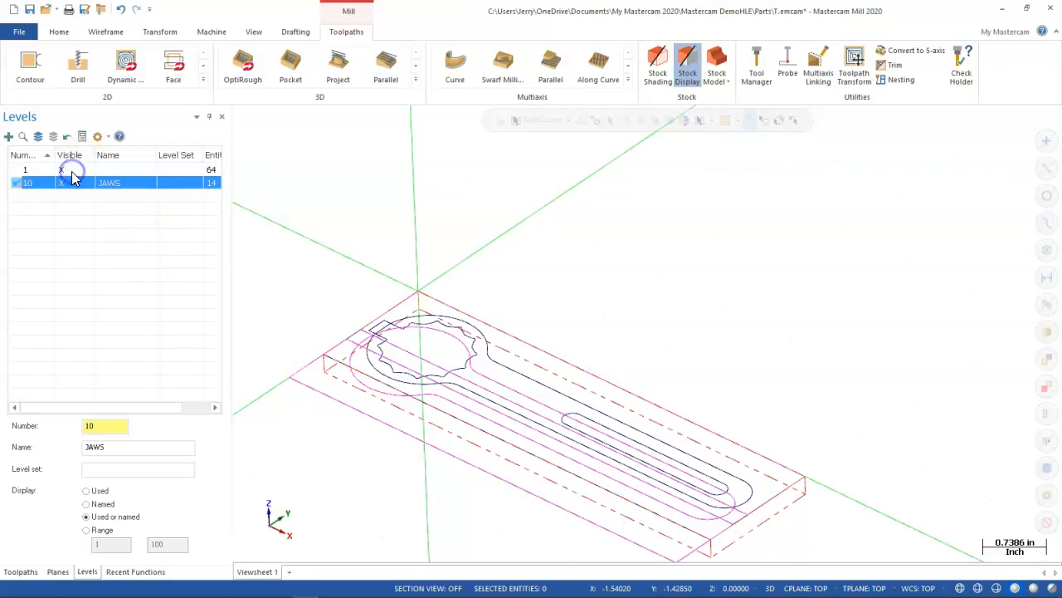
pyautogui.moveTo(324, 257)
pyautogui.mouseDown(button='middle')
pyautogui.moveTo(321, 323)
pyautogui.moveTo(337, 249)
pyautogui.moveTo(362, 239)
pyautogui.mouseUp(button='middle')
pyautogui.click(496, 368)
pyautogui.moveTo(496, 367); pyautogui.dragTo(451, 306, button='middle')
pyautogui.click(429, 366)
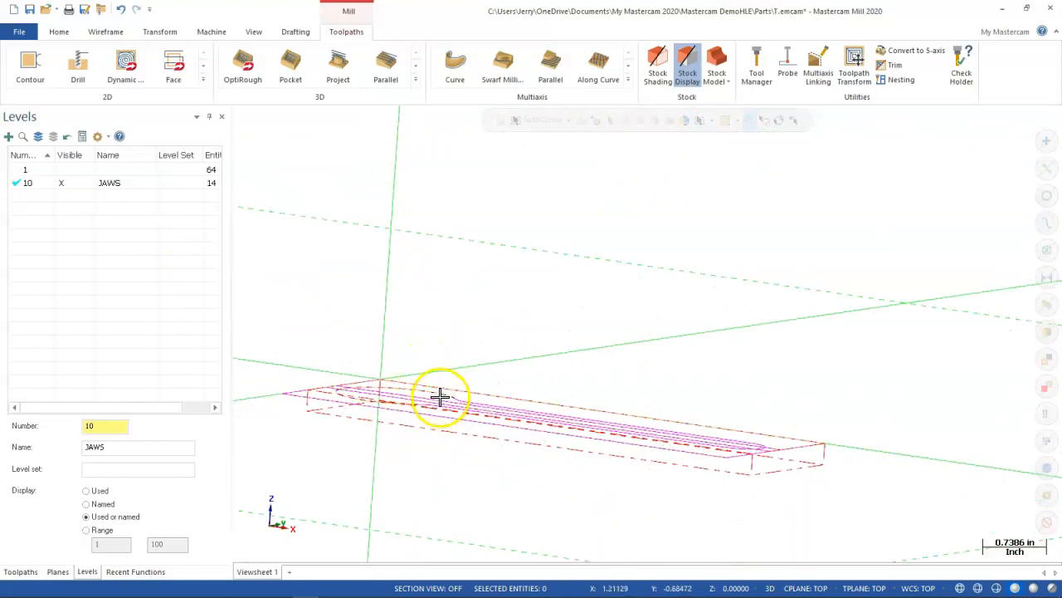
pyautogui.moveTo(451, 391); pyautogui.dragTo(426, 473, button='middle')
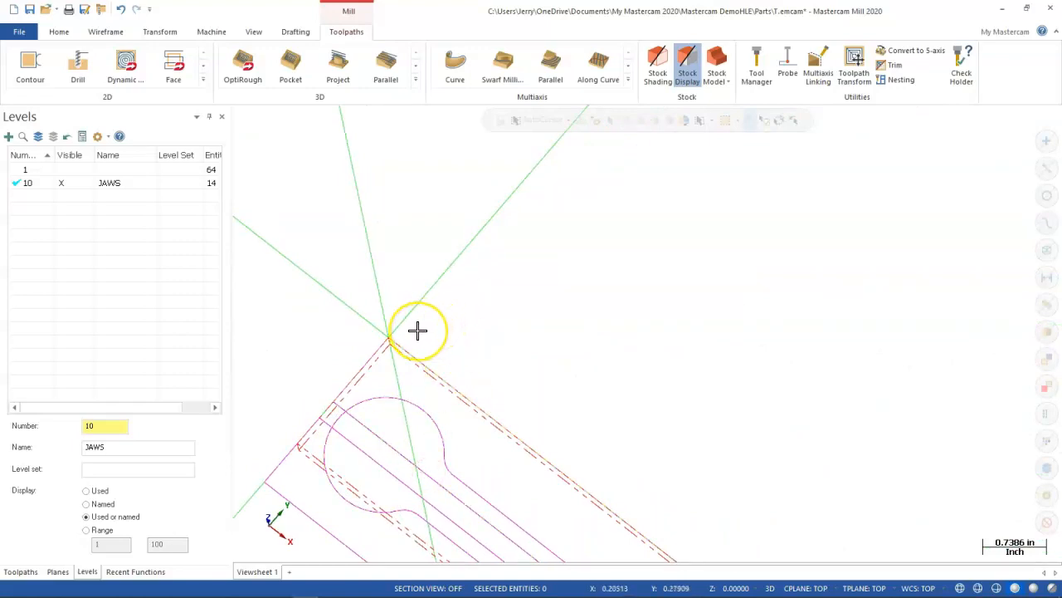
pyautogui.hotkey('alt', '7')
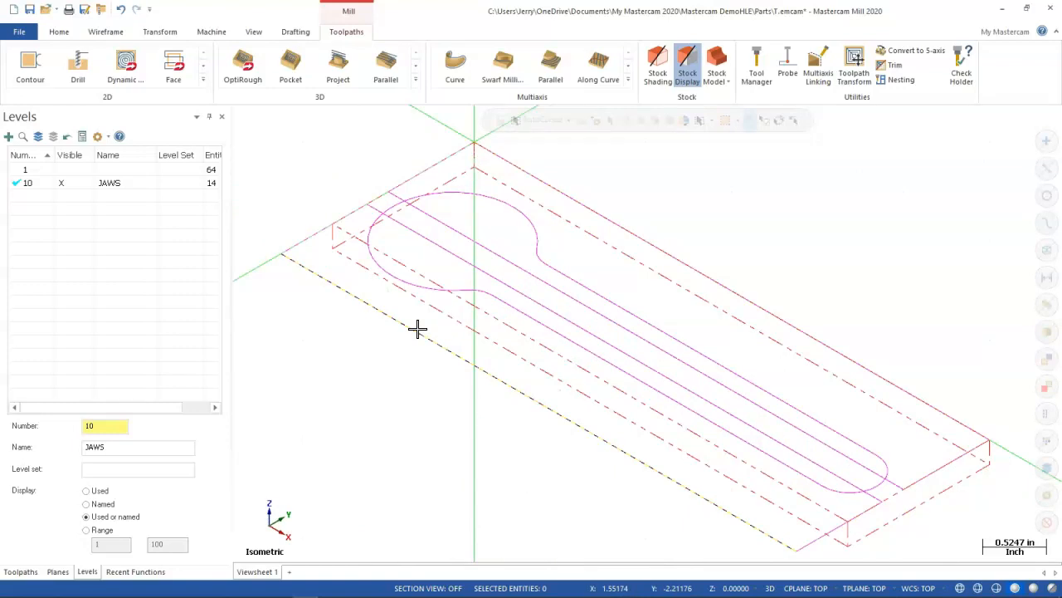
pyautogui.scroll(-2, 416, 328)
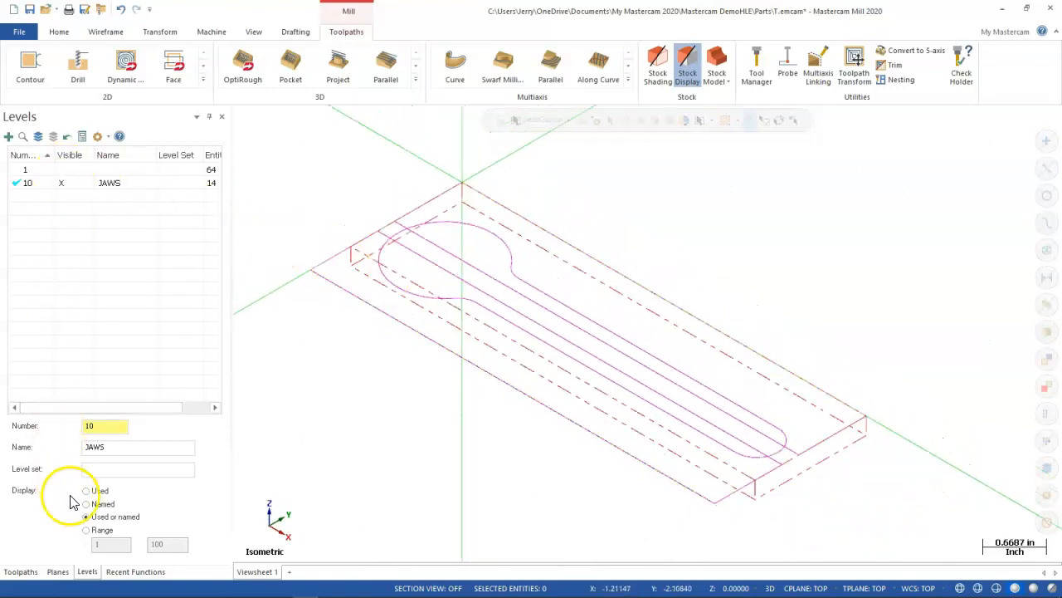
# Add a new Mill machine group for the jaws to the toolpath list.
pyautogui.click(11, 572)
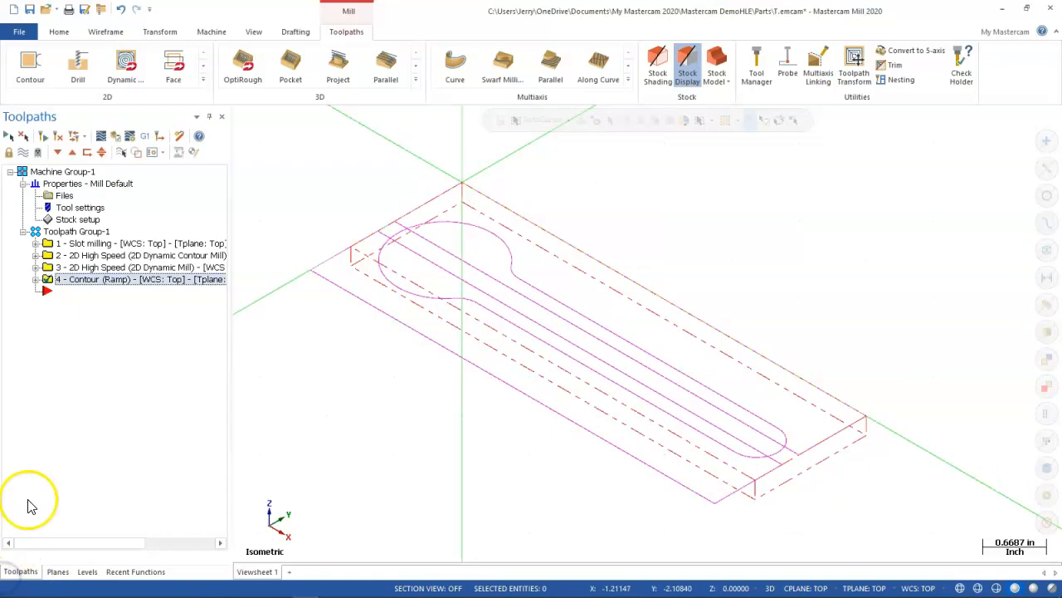
pyautogui.rightClick(41, 329)
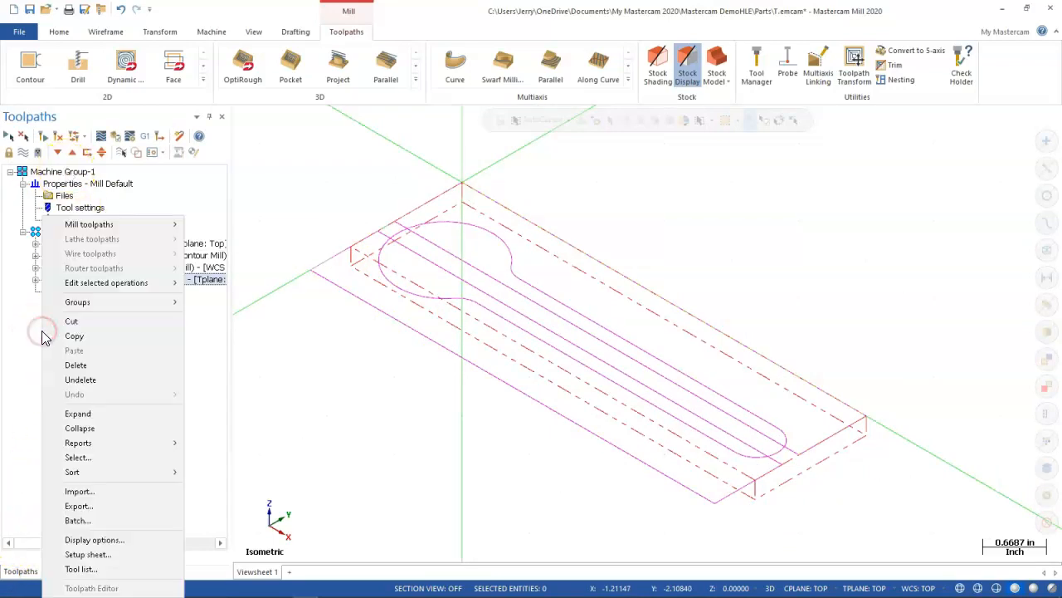
pyautogui.moveTo(147, 304)
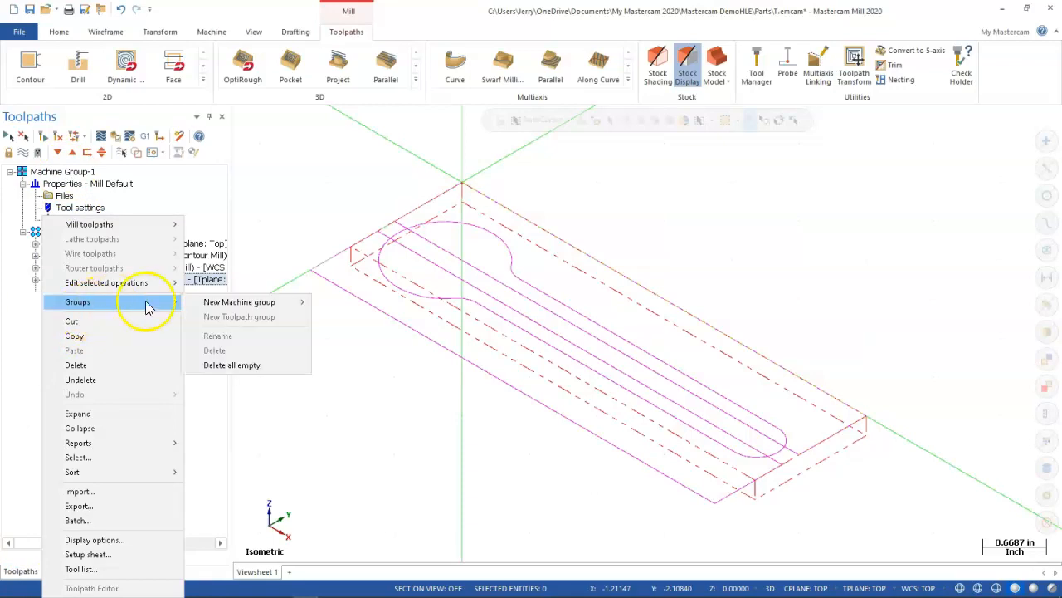
pyautogui.moveTo(239, 307)
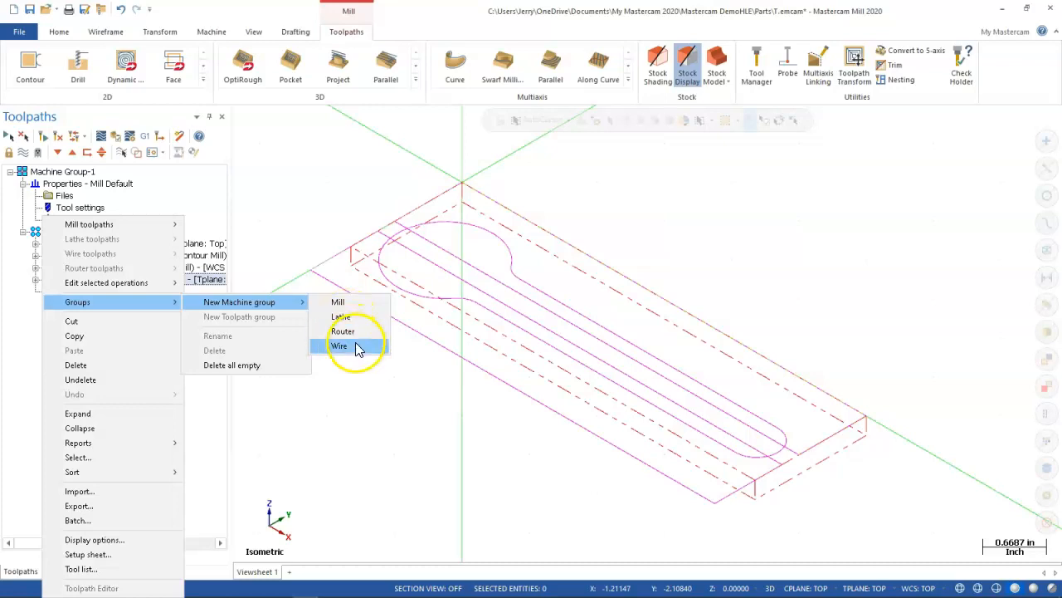
pyautogui.click(339, 304)
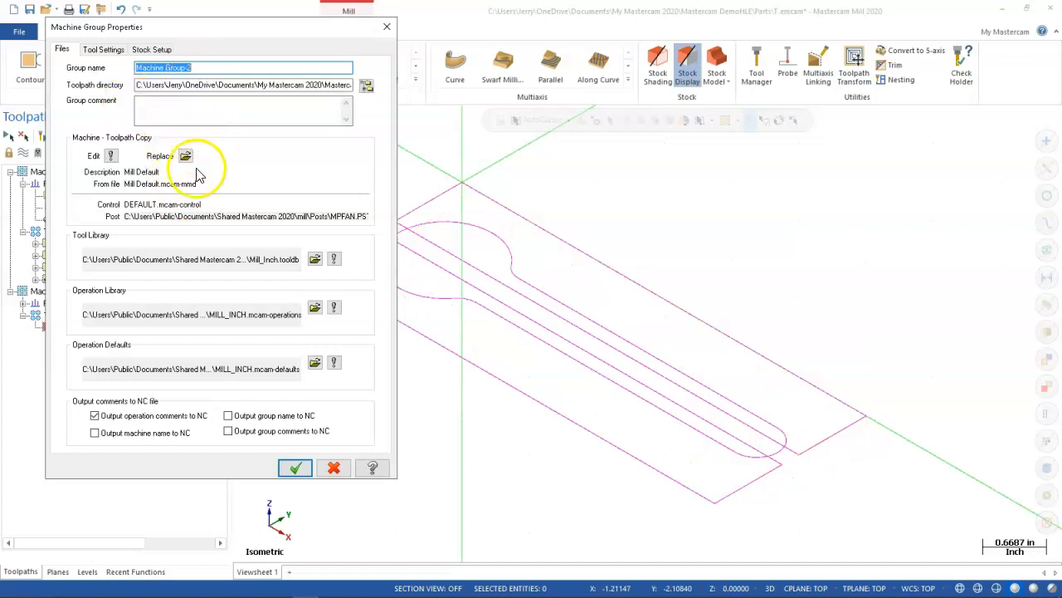
# Set the new group's program number to 2, sequential tool numbering, duplicate-number warnings, and sequence numbers starting at 1 with increment 1.
pyautogui.click(100, 50)
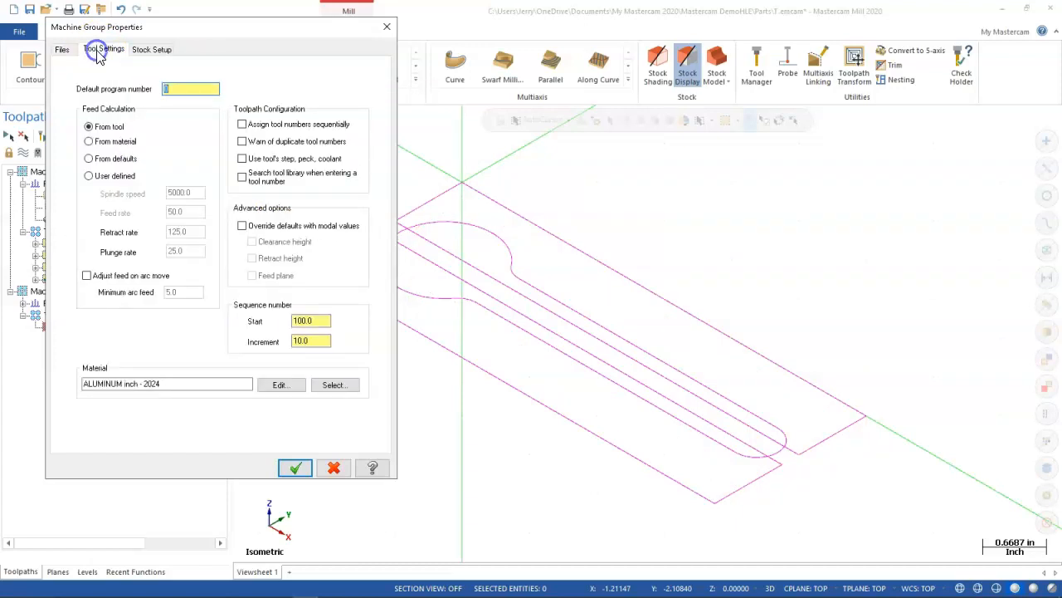
pyautogui.click(242, 125)
pyautogui.click(242, 142)
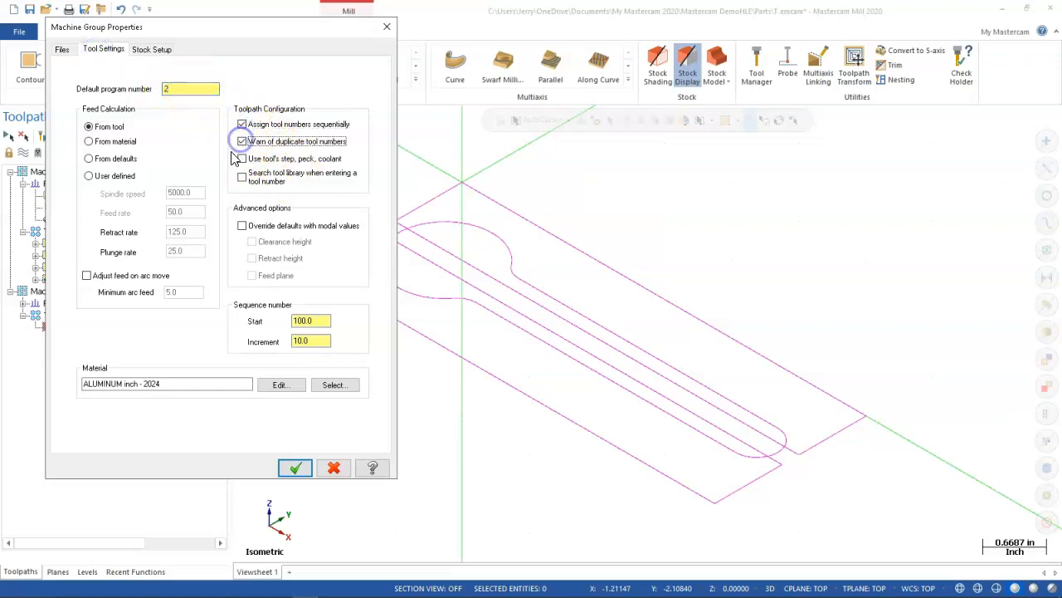
pyautogui.click(315, 320)
pyautogui.doubleClick(301, 322)
pyautogui.write('1')
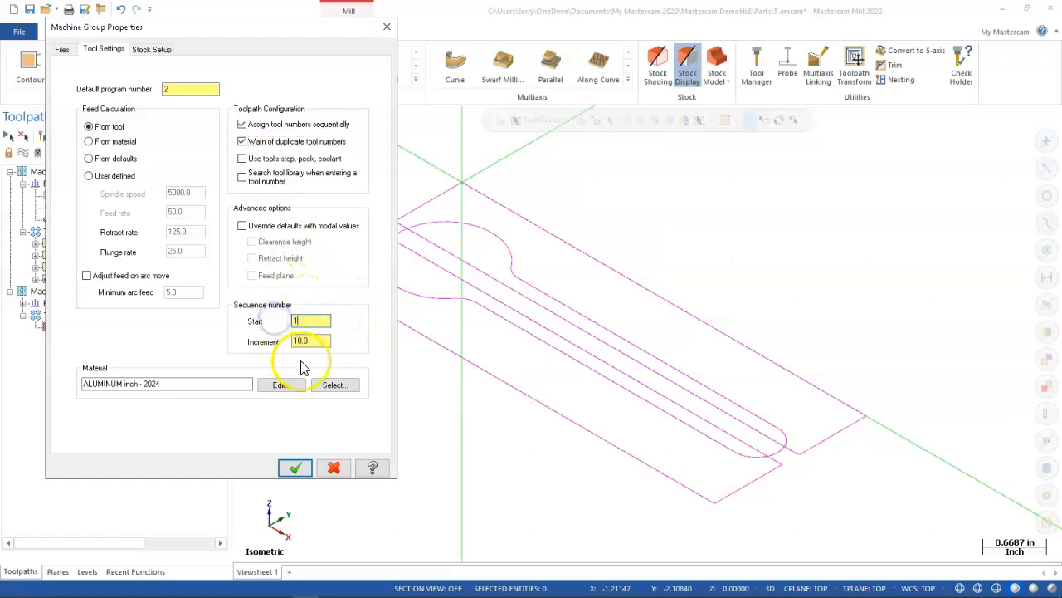
pyautogui.doubleClick(303, 341)
pyautogui.write('1')
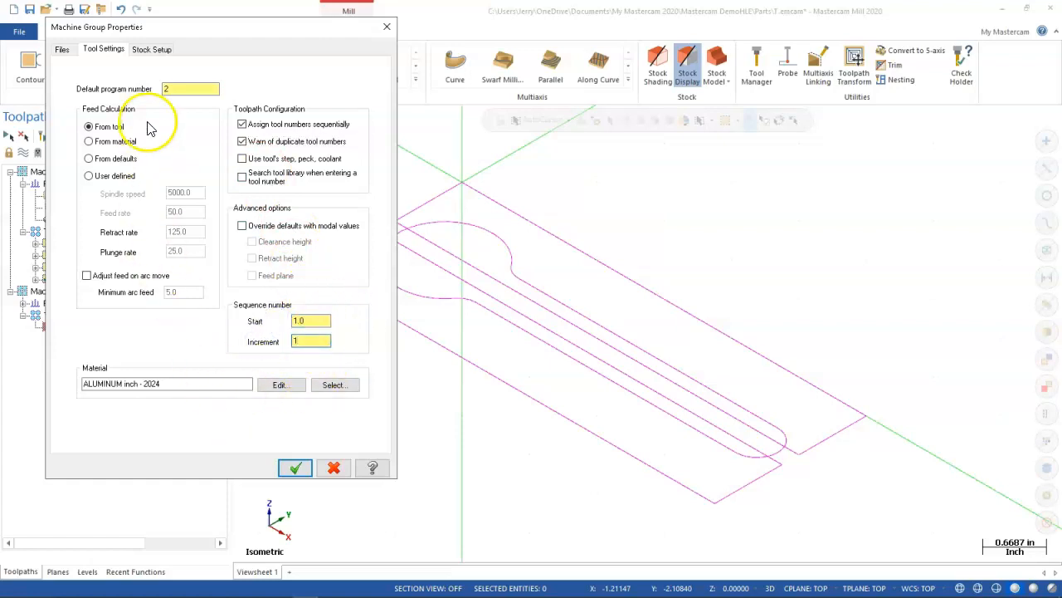
# Display a rectangular stock 6.0 by 2.25 for the new machine group, defined by opposite corners of the jaw outline.
pyautogui.click(144, 52)
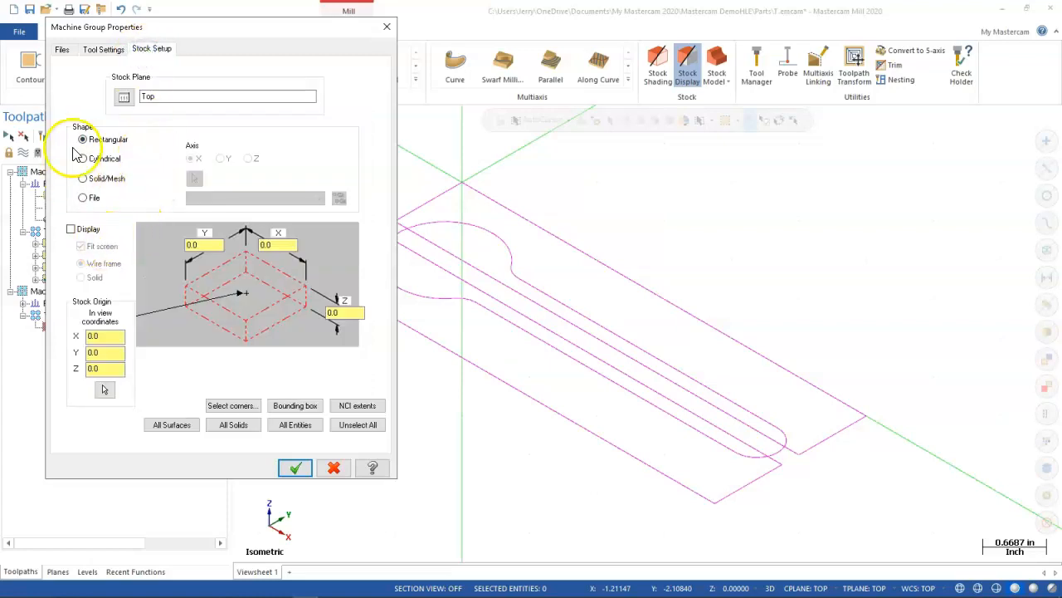
pyautogui.click(70, 228)
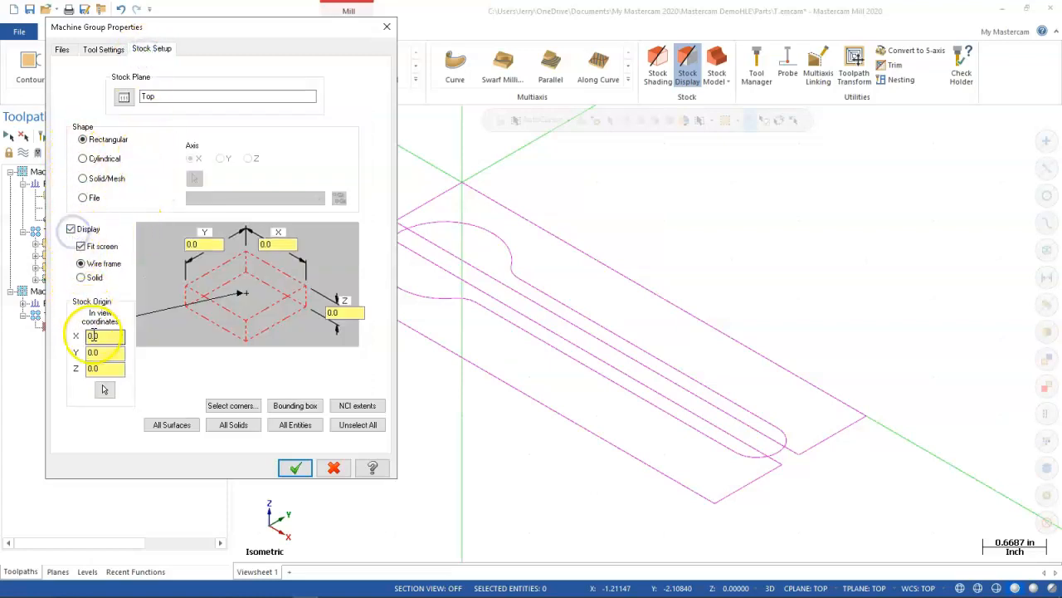
pyautogui.click(231, 403)
pyautogui.click(465, 186)
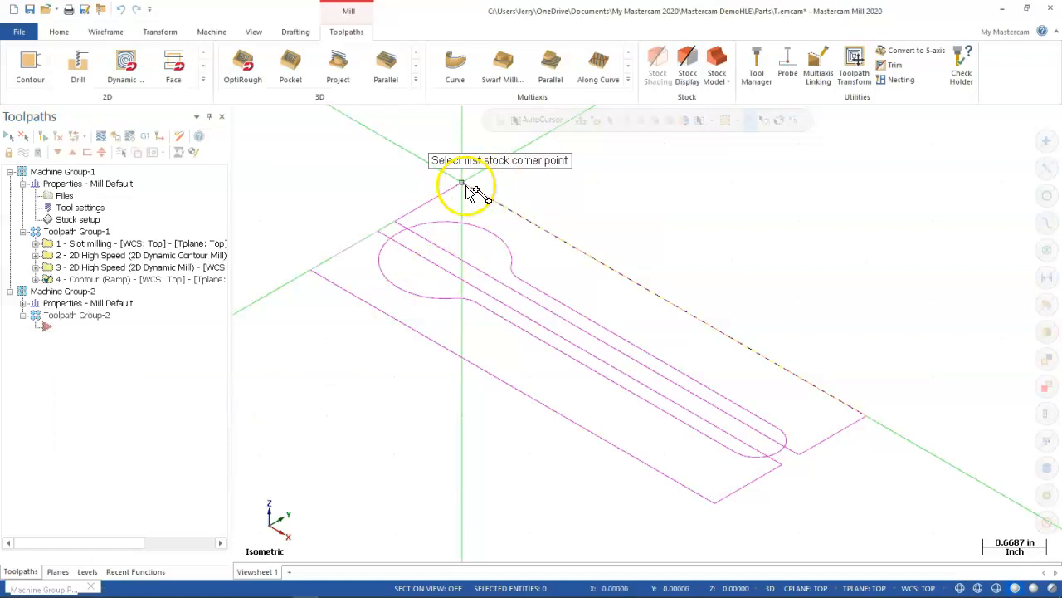
pyautogui.click(714, 501)
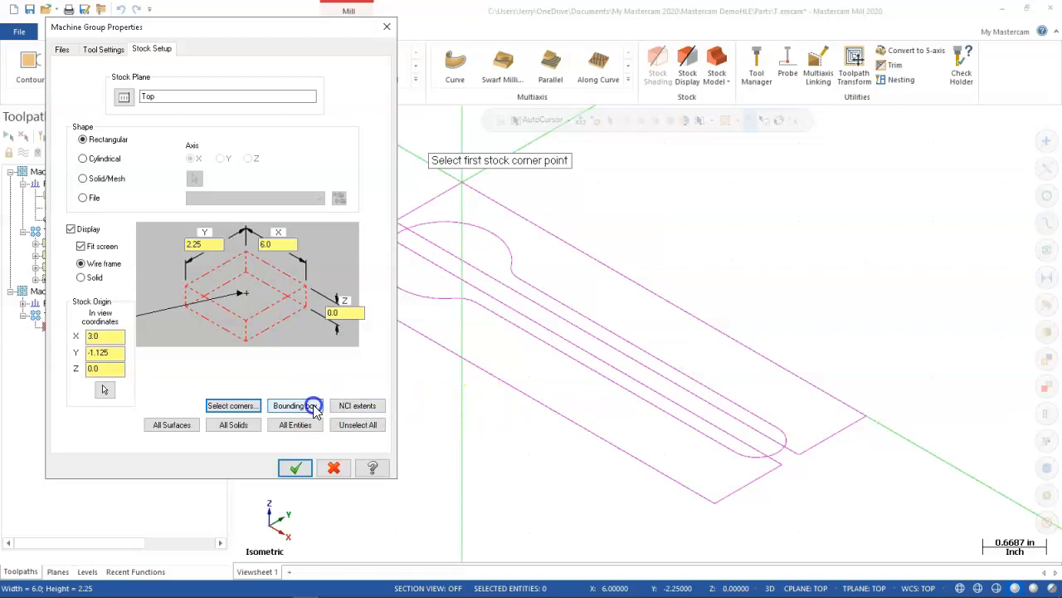
pyautogui.click(295, 467)
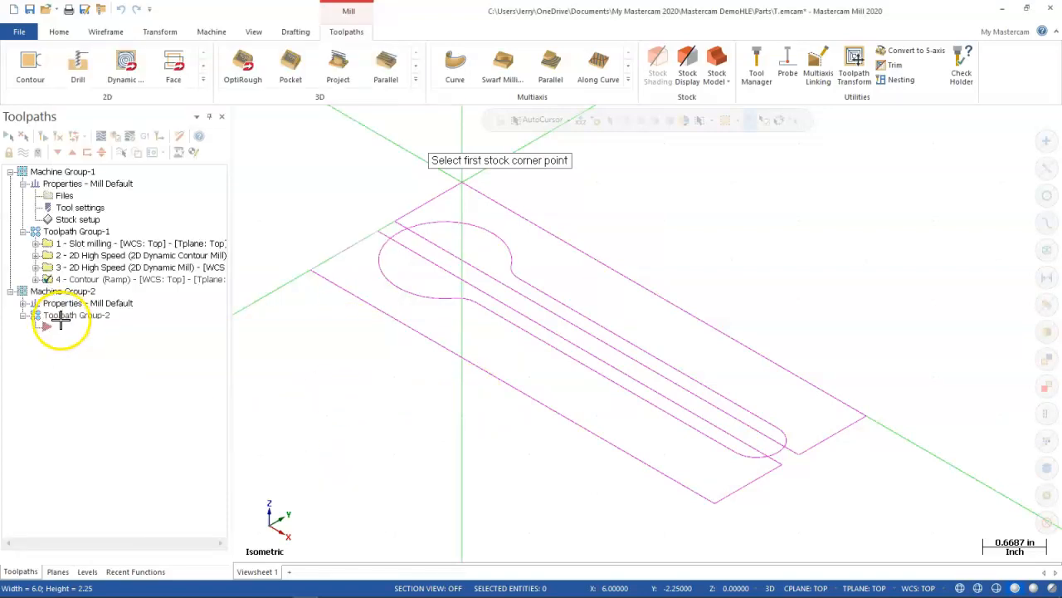
# Reopen Machine Group-2's stock setup and set the stock thickness in Z to 0.125.
pyautogui.click(23, 303)
pyautogui.click(73, 340)
pyautogui.click(349, 311)
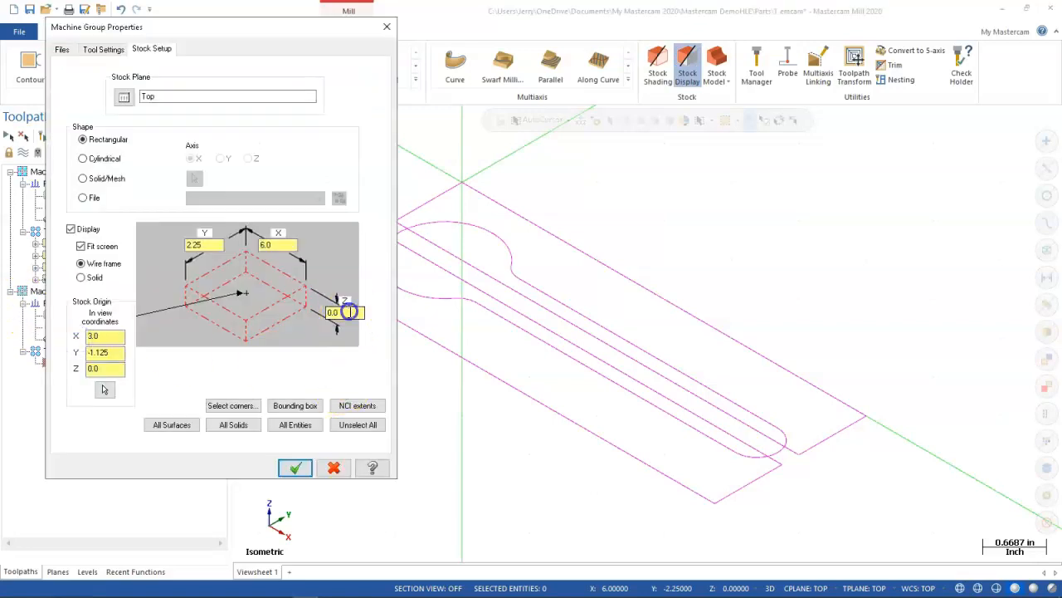
pyautogui.write('.')
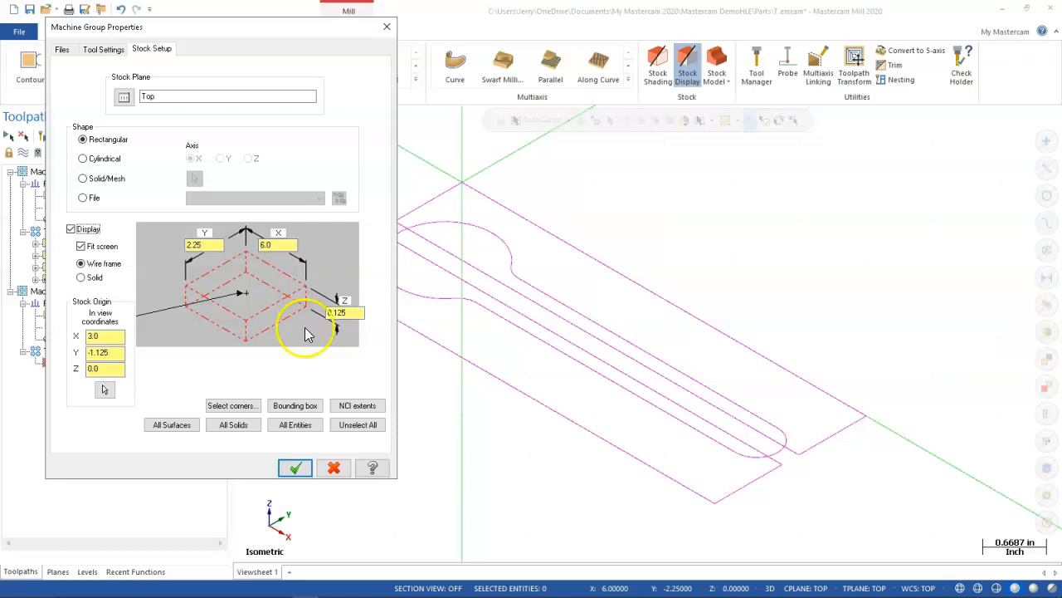
pyautogui.click(295, 467)
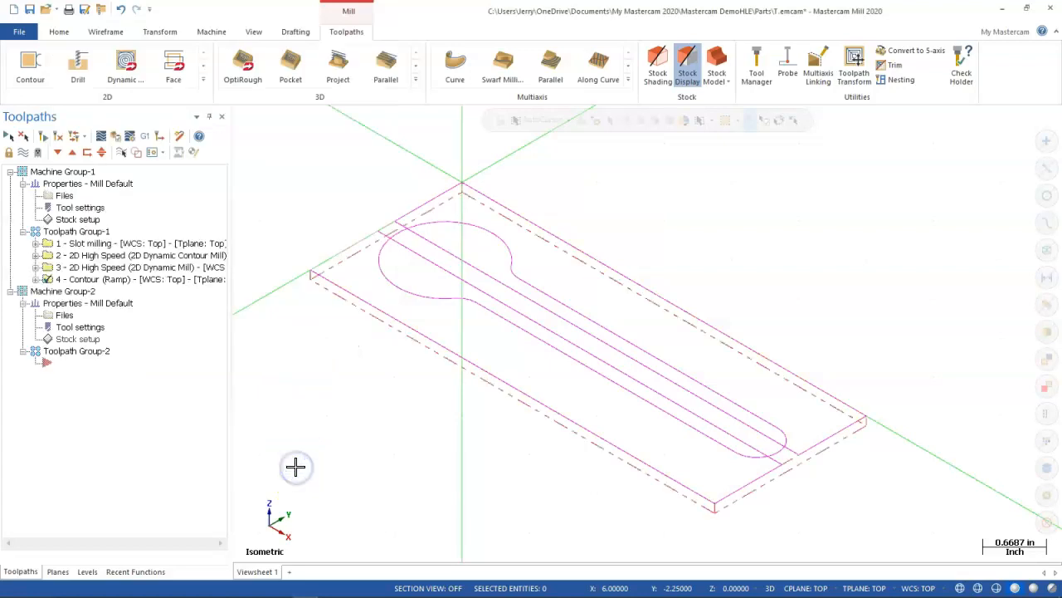
pyautogui.click(303, 451)
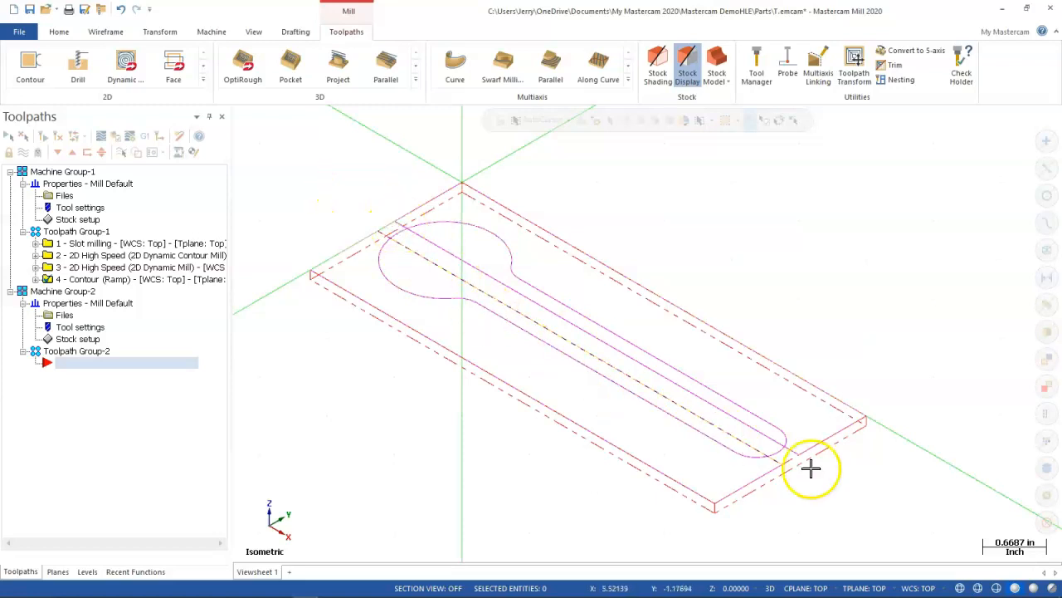
pyautogui.click(903, 502)
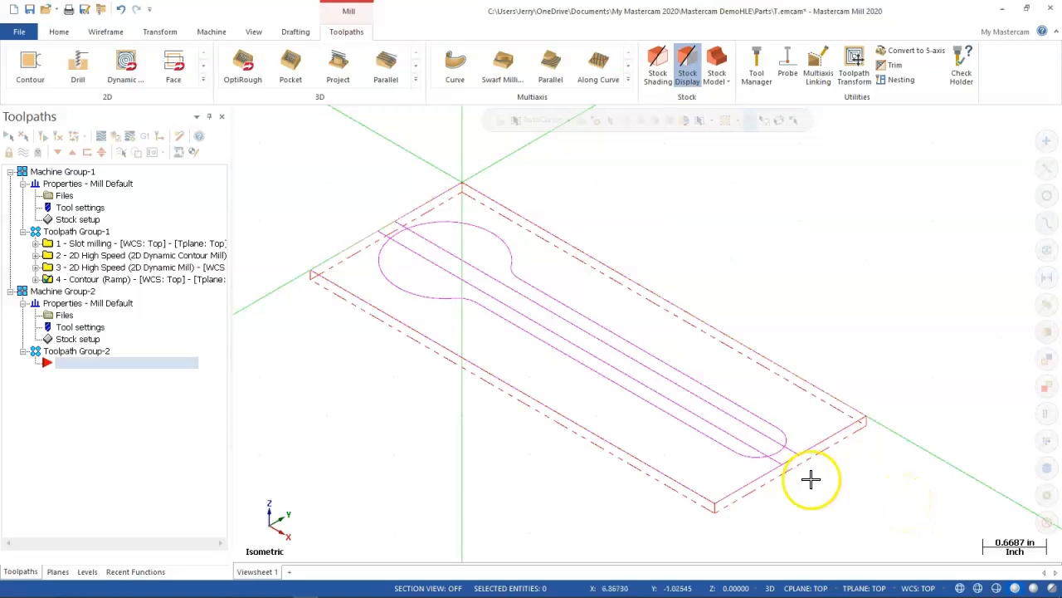
pyautogui.click(86, 397)
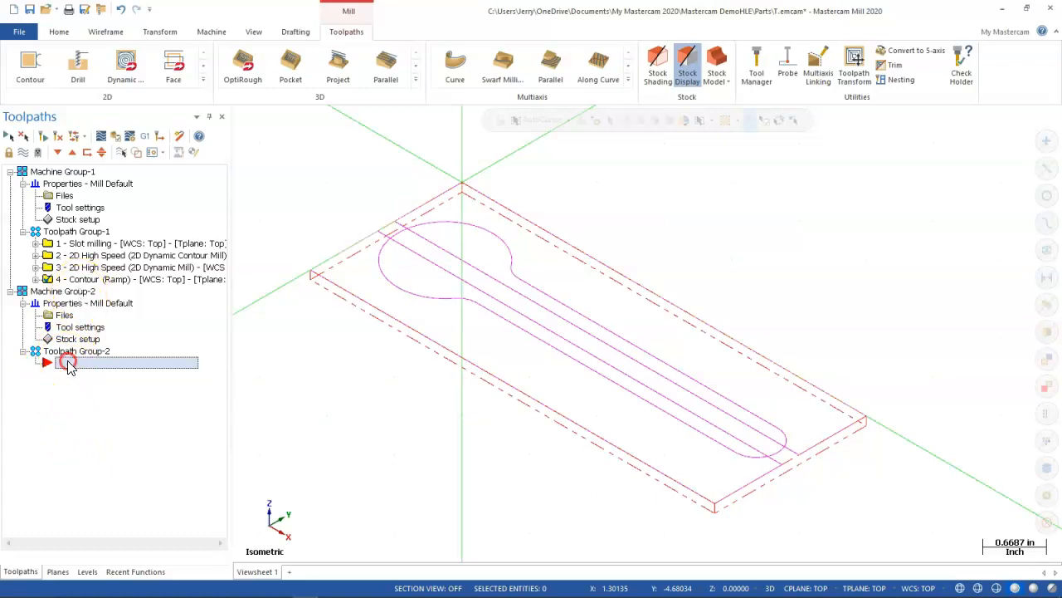
# Start a Face toolpath in Toolpath Group-2, accepting the defined stock as the facing boundary.
pyautogui.rightClick(69, 368)
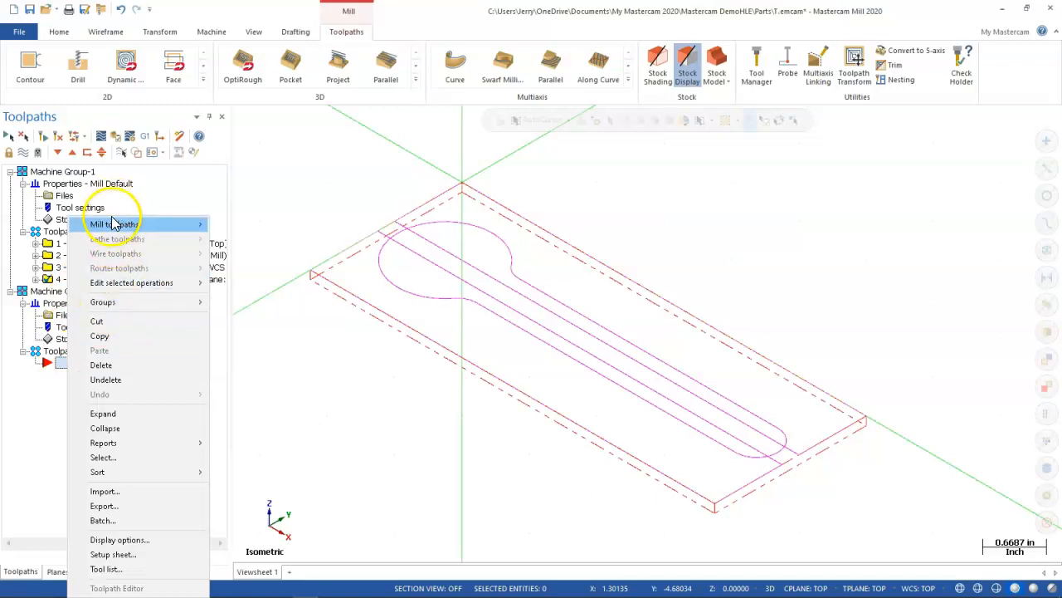
pyautogui.moveTo(125, 224)
pyautogui.click(252, 238)
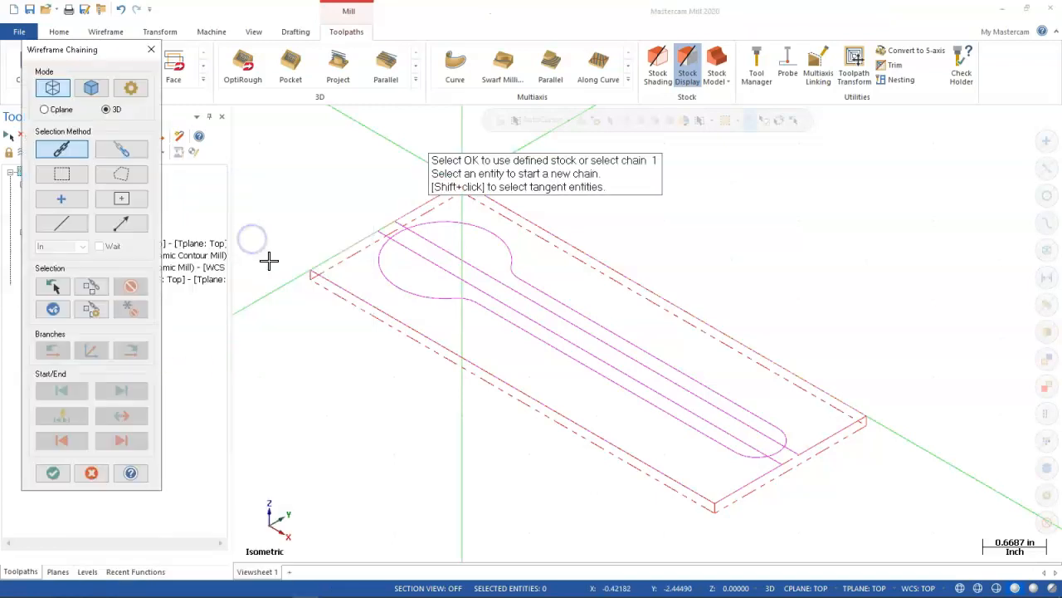
pyautogui.click(54, 472)
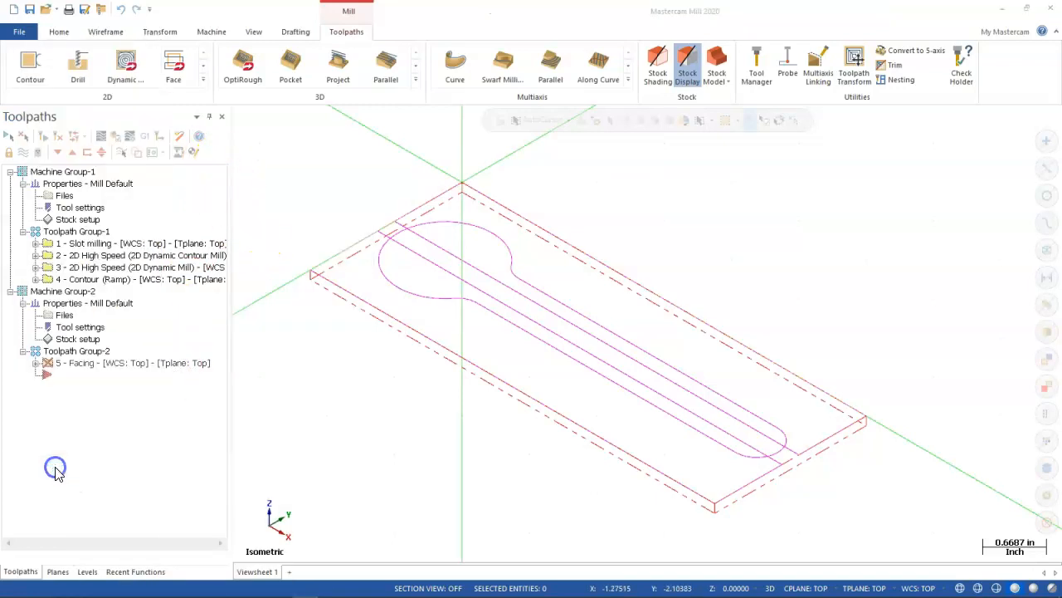
# Open the MillTools TM Al.tooldb library from My Mastercam 2020 and select the 3" FACE MILL for the facing operation.
pyautogui.click(317, 122)
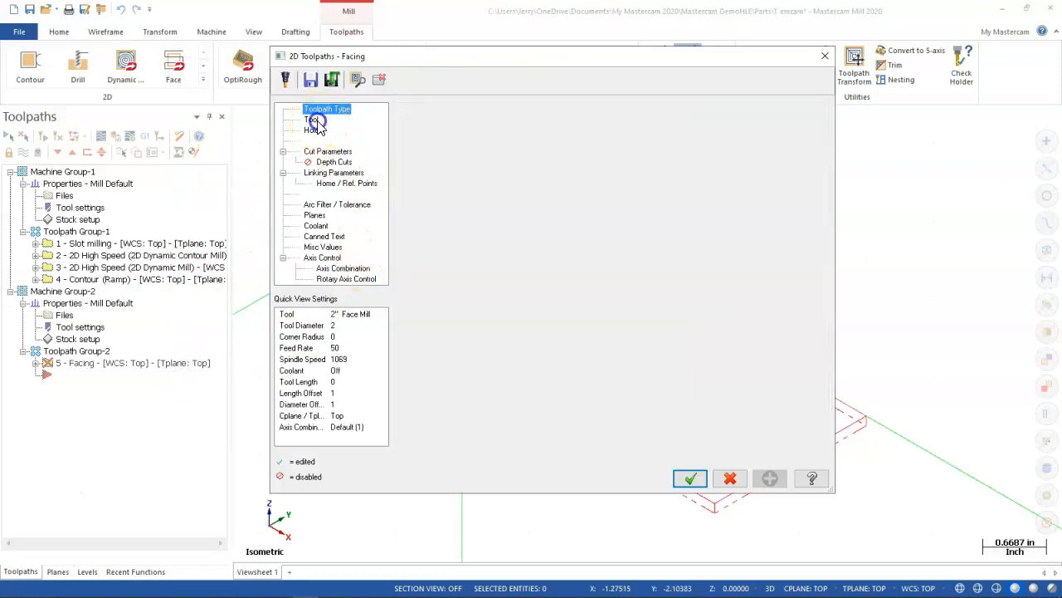
pyautogui.click(445, 329)
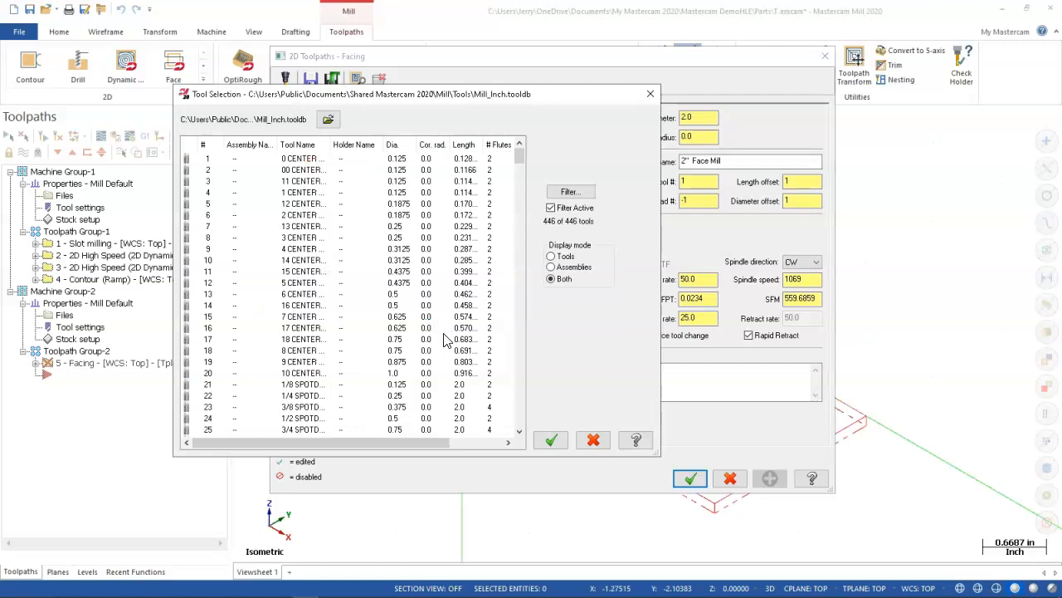
pyautogui.click(593, 440)
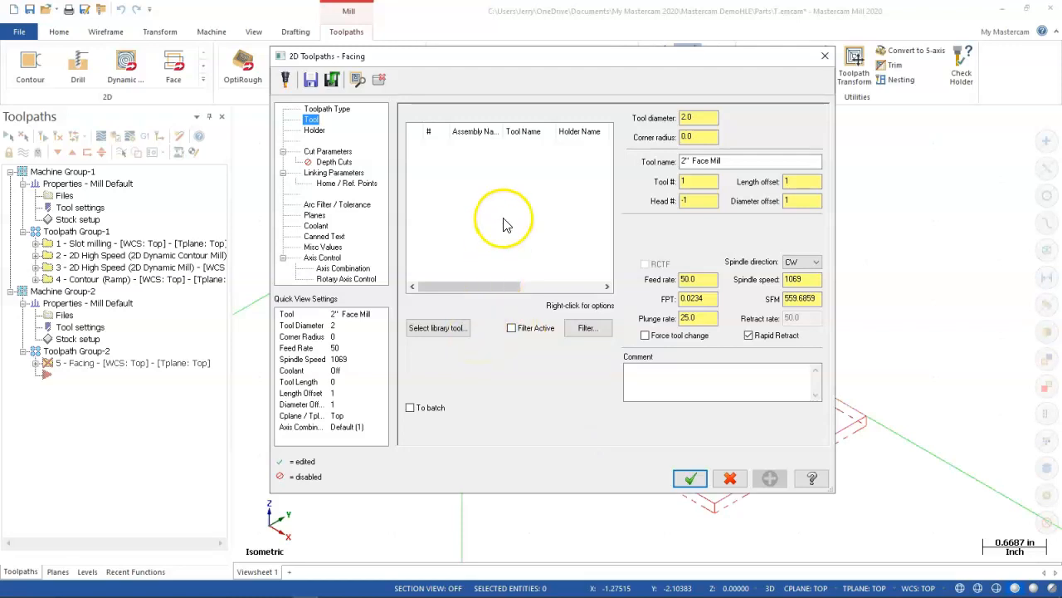
pyautogui.click(454, 328)
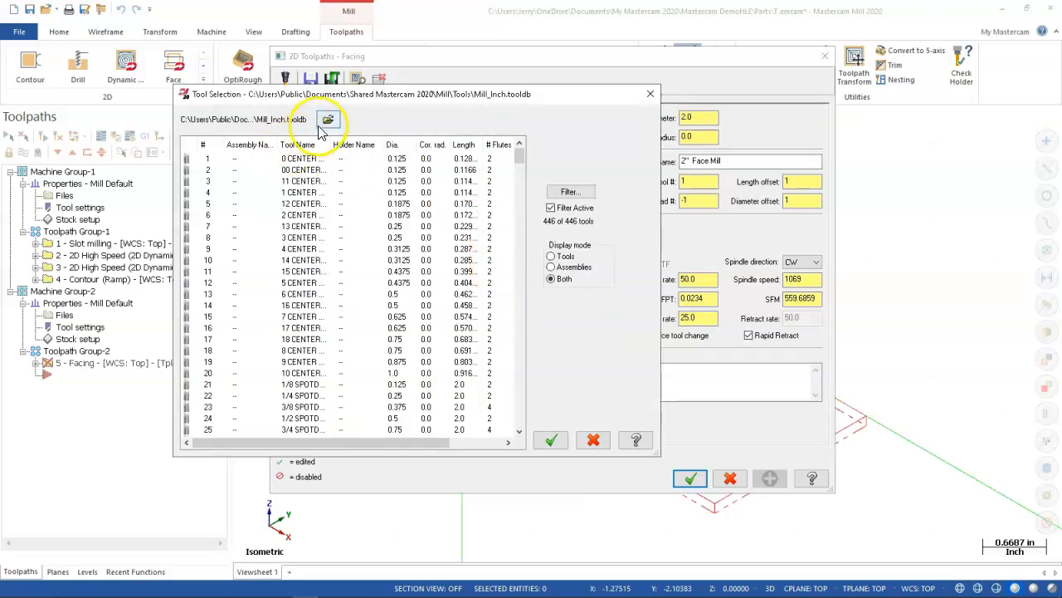
pyautogui.click(328, 120)
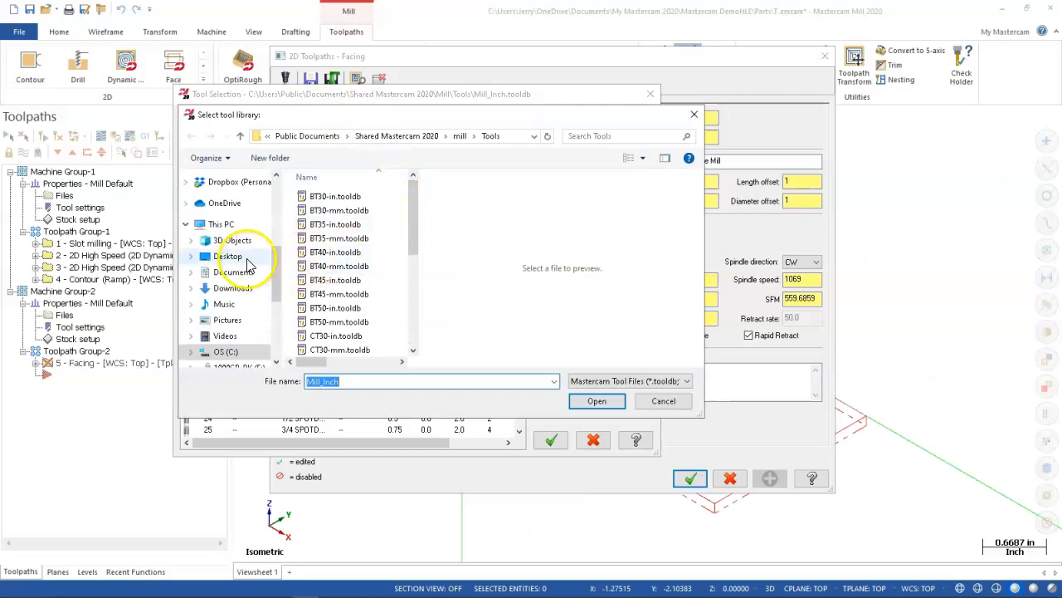
pyautogui.click(233, 272)
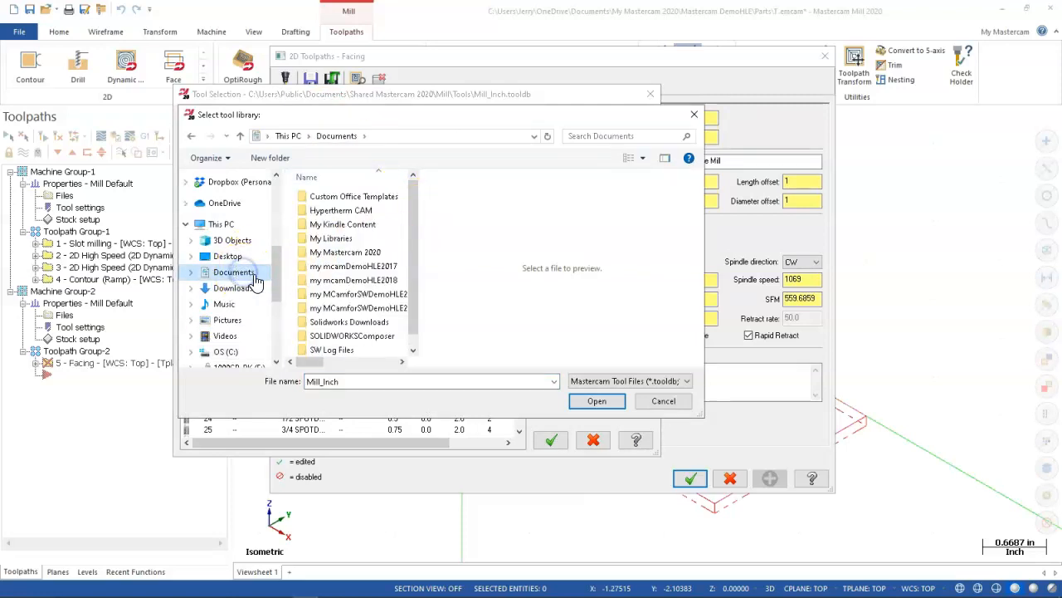
pyautogui.doubleClick(347, 251)
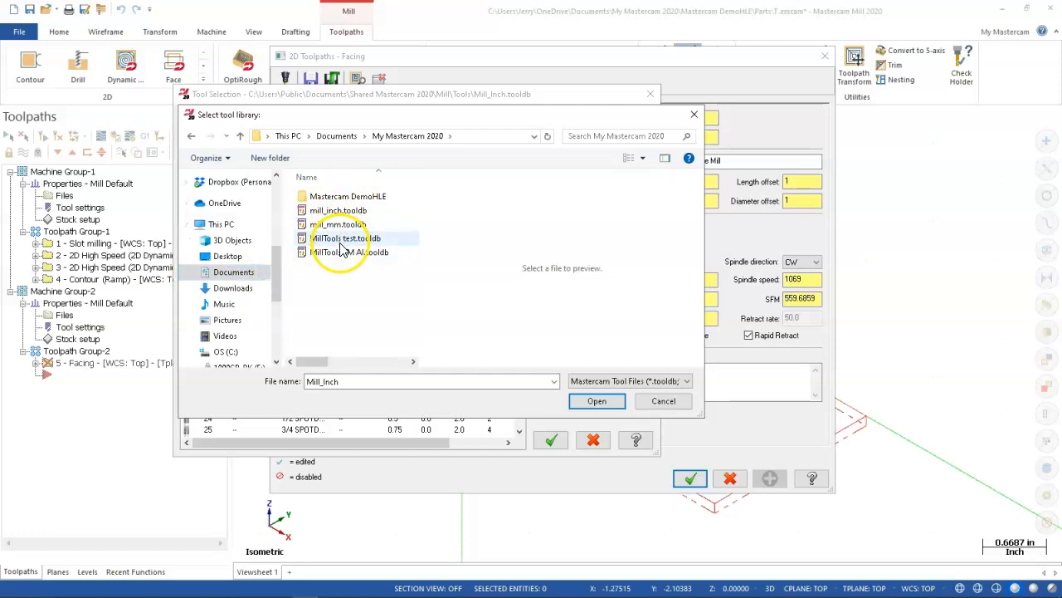
pyautogui.click(340, 256)
pyautogui.click(610, 403)
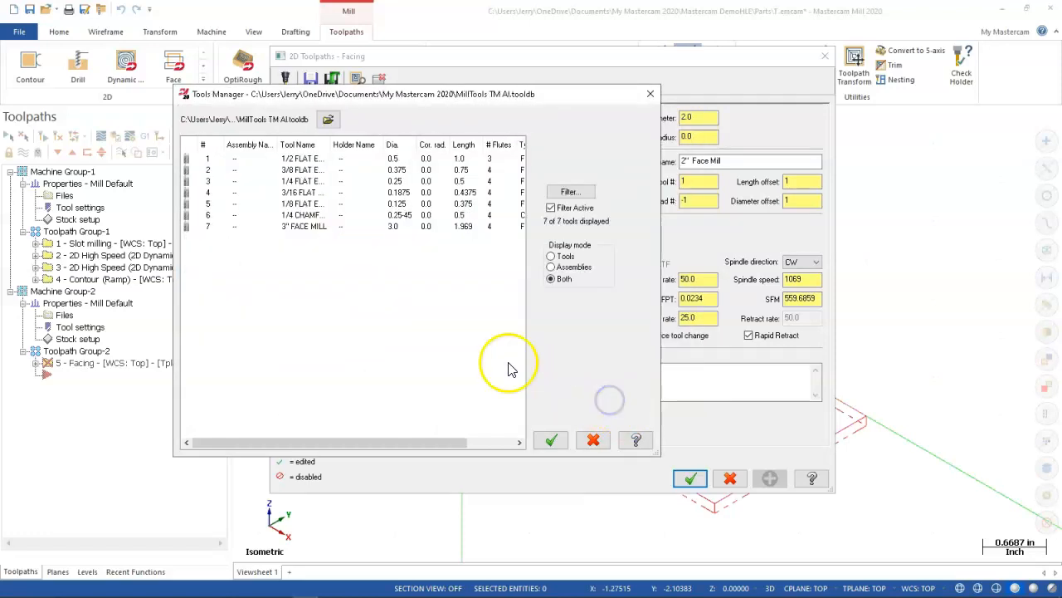
pyautogui.click(312, 227)
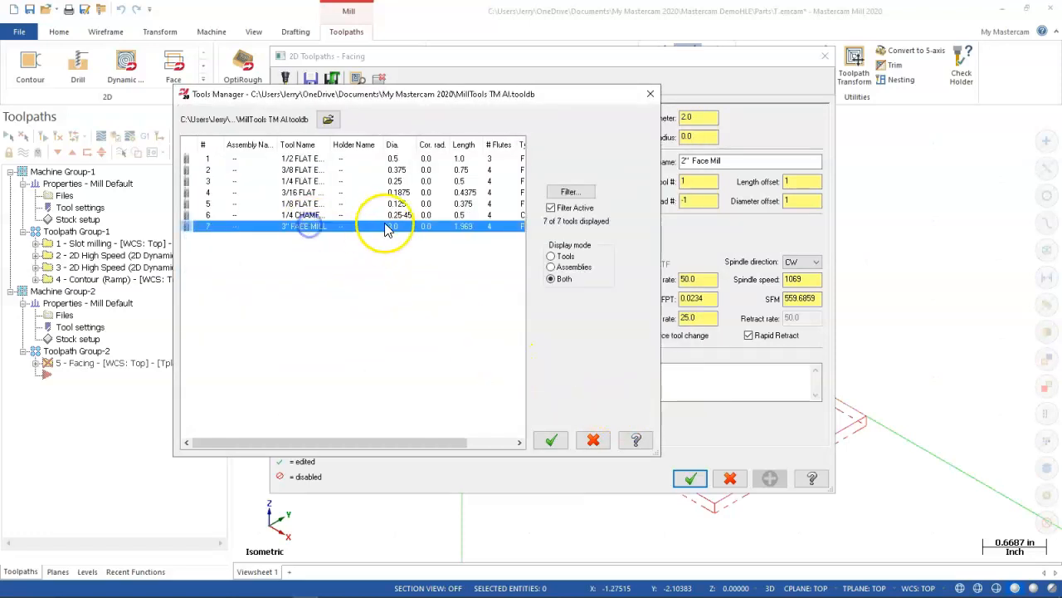
pyautogui.click(551, 440)
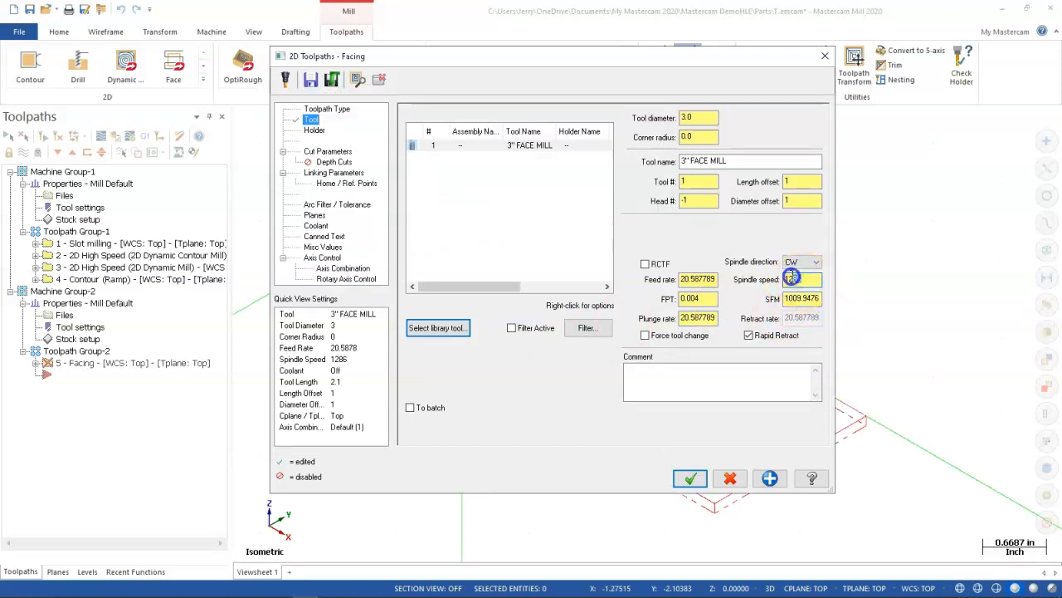
# Set the face mill's cutting speed to 600 SFM, feed rate to 10.0 and plunge rate to 5.0.
pyautogui.click(785, 298)
pyautogui.write('600')
pyautogui.press('Tab')
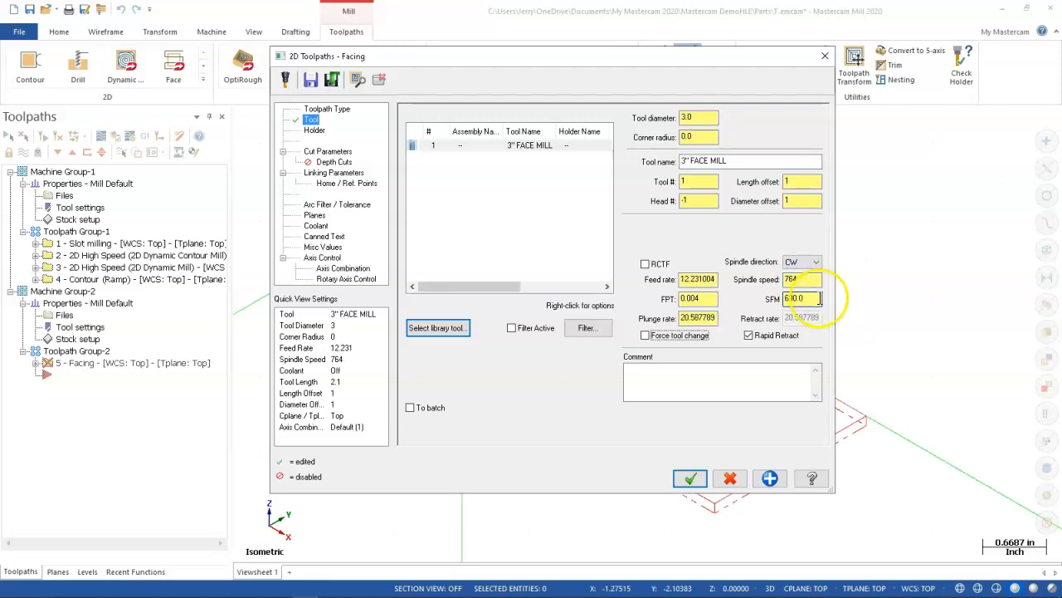
pyautogui.moveTo(683, 281); pyautogui.dragTo(717, 279)
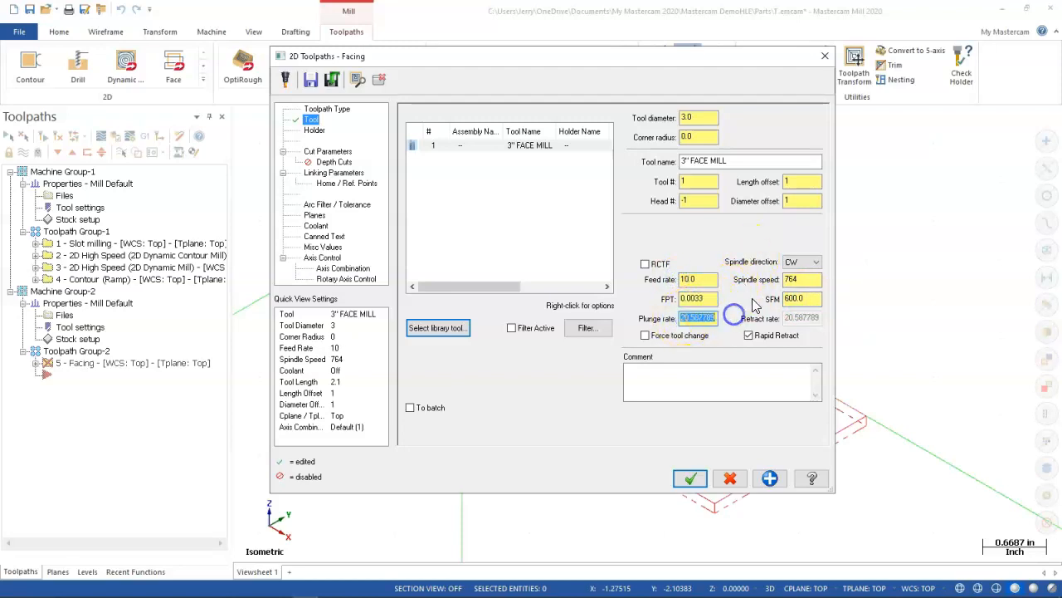
pyautogui.write('5.0')
pyautogui.press('Tab')
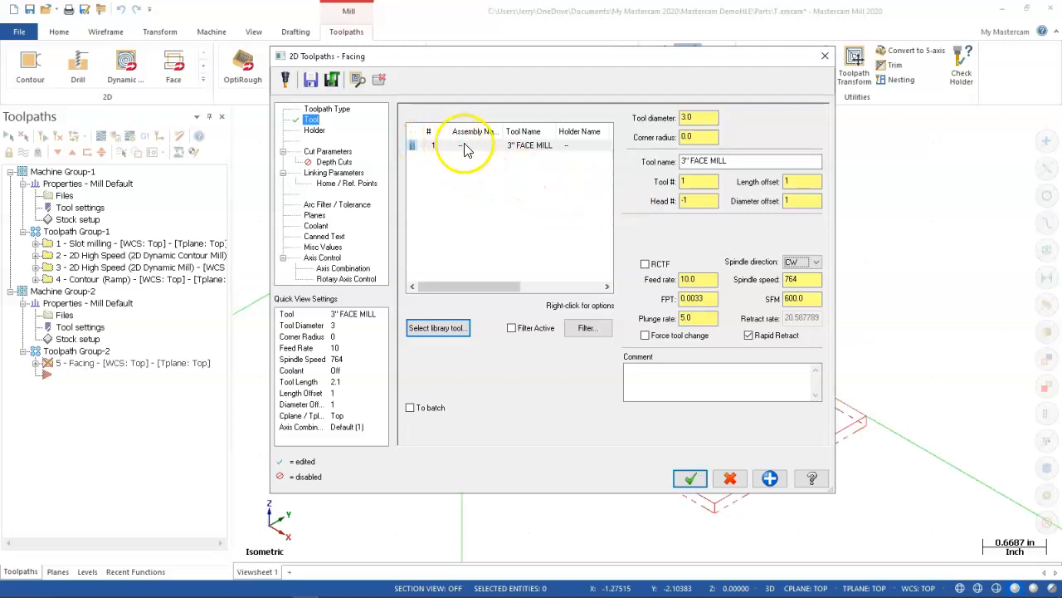
# Set the face mill's tool number to 8.
pyautogui.doubleClick(681, 180)
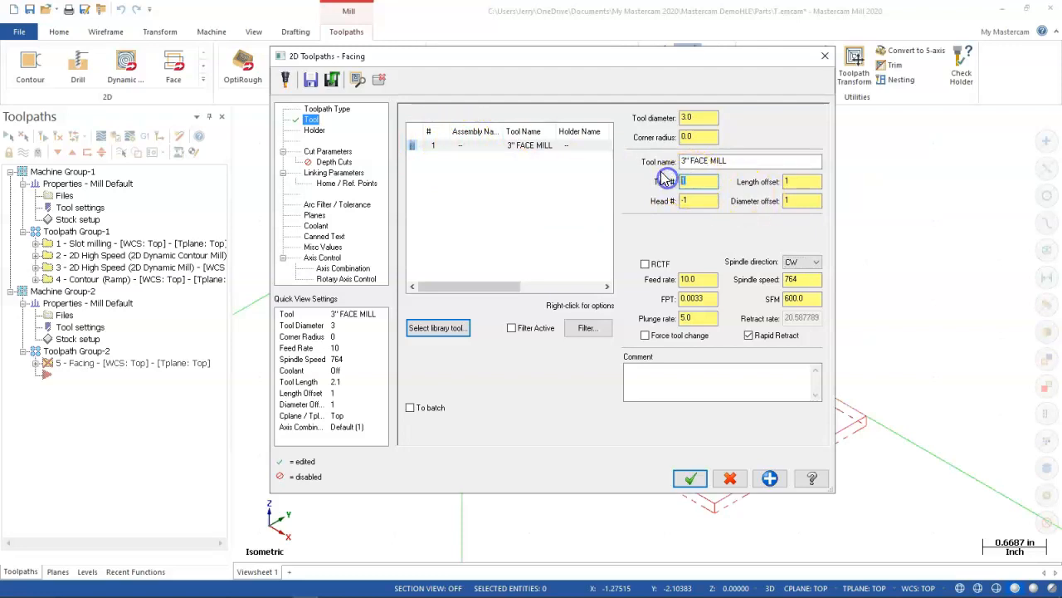
pyautogui.press('Tab')
pyautogui.click(692, 180)
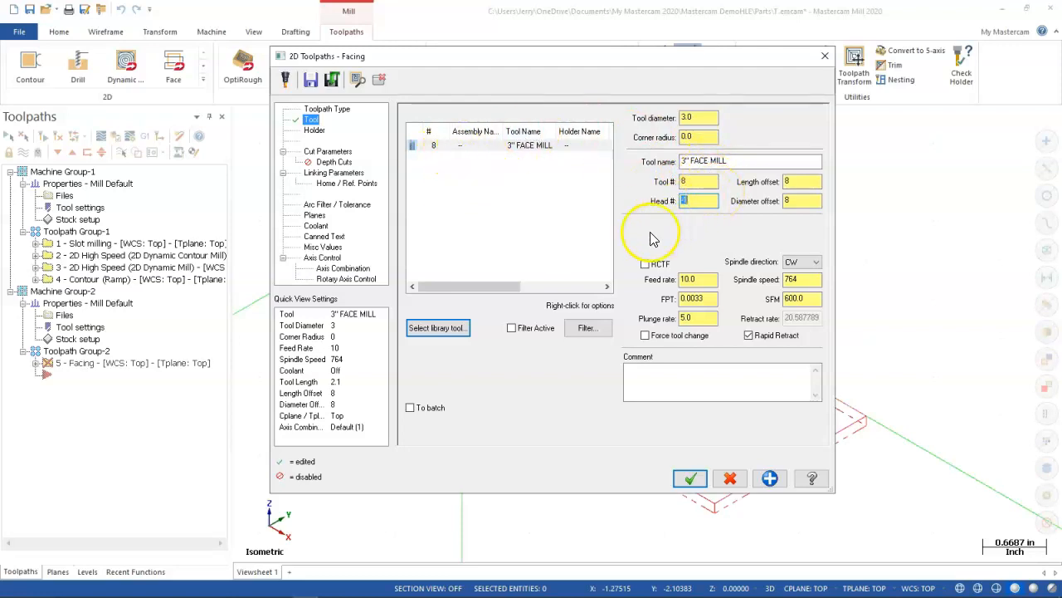
# Set the facing cut style to One pass in the cut parameters.
pyautogui.click(322, 151)
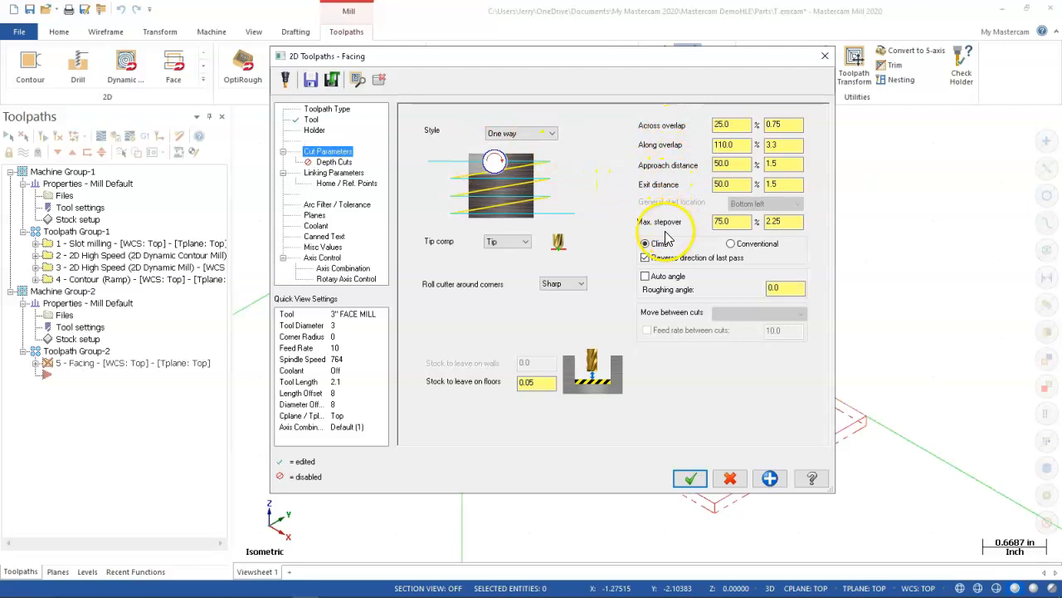
pyautogui.click(530, 134)
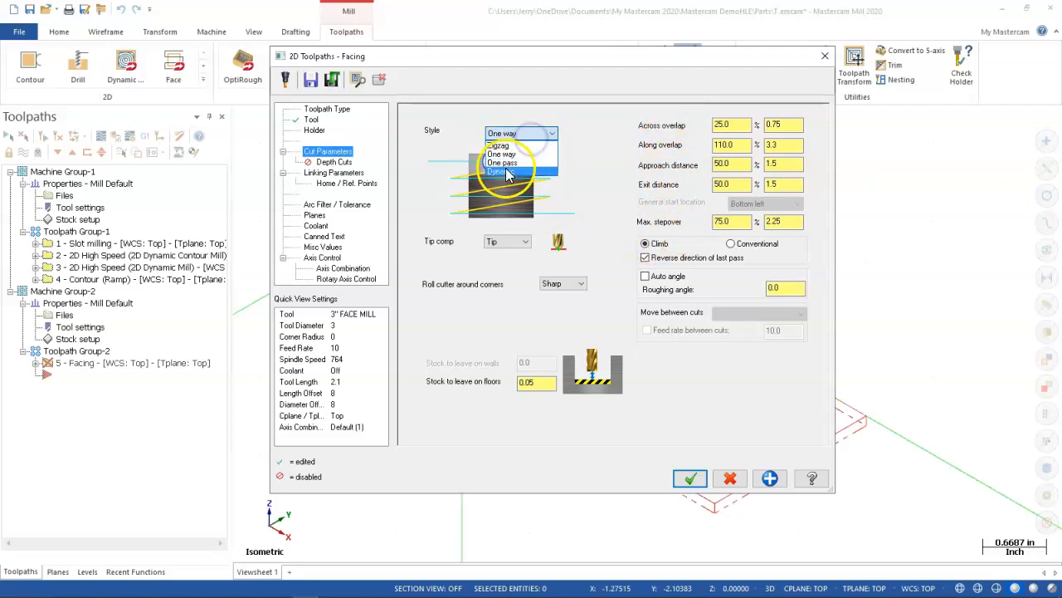
pyautogui.click(514, 162)
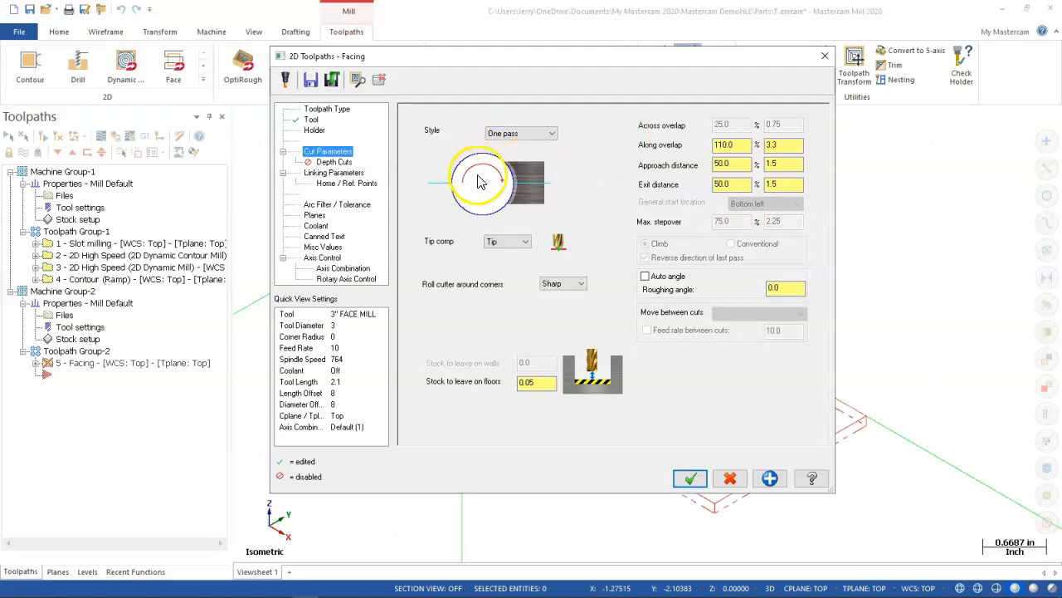
# Switch the facing operation's retract, feed plane and depth linking values to absolute.
pyautogui.click(336, 172)
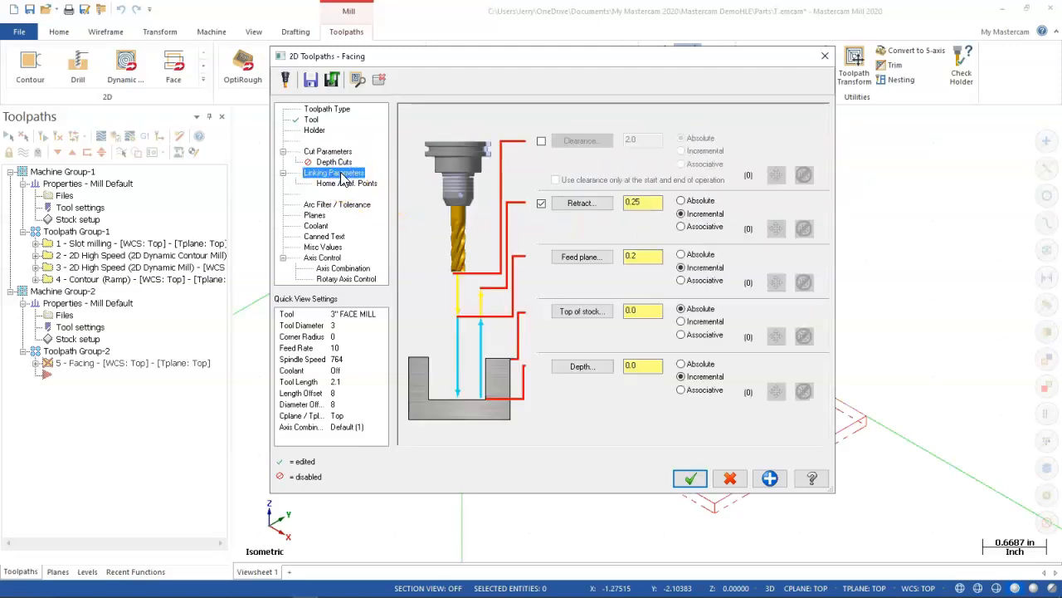
pyautogui.click(681, 200)
pyautogui.click(680, 254)
pyautogui.click(680, 364)
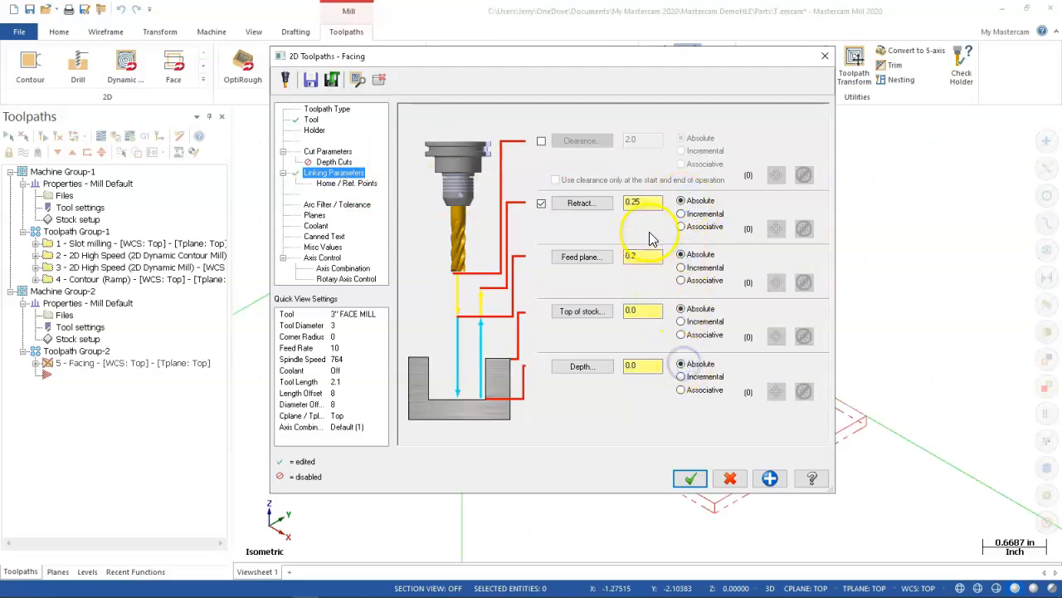
# Set the facing retract height to 1.0 and the feed plane to 0.25.
pyautogui.doubleClick(640, 202)
pyautogui.write('1.0')
pyautogui.press('Tab')
pyautogui.click(644, 257)
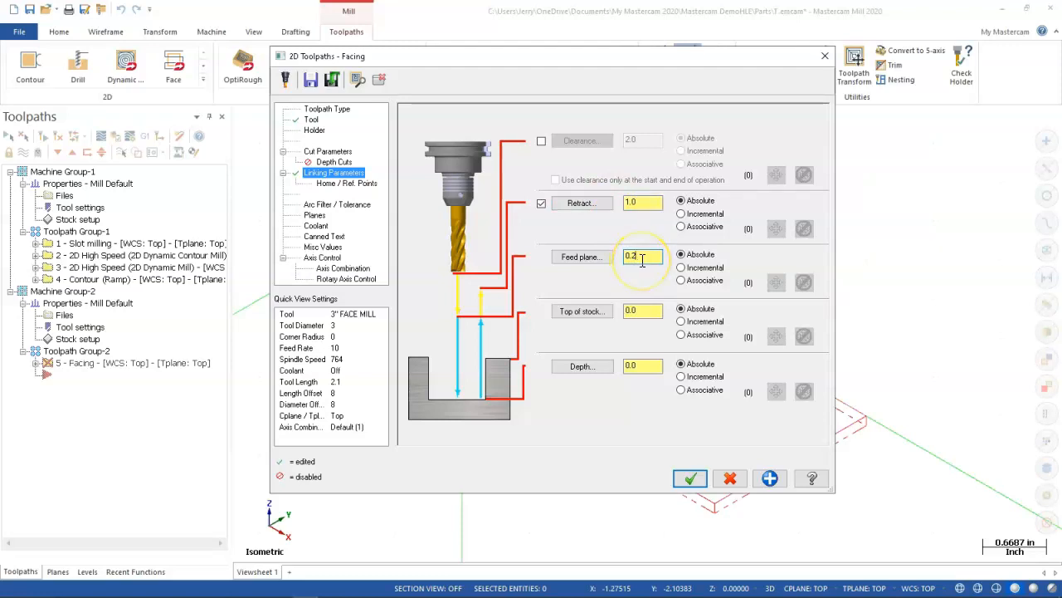
pyautogui.write('5')
# Set the facing depth to -0.125 and accept the parameters to generate the toolpath.
pyautogui.click(652, 366)
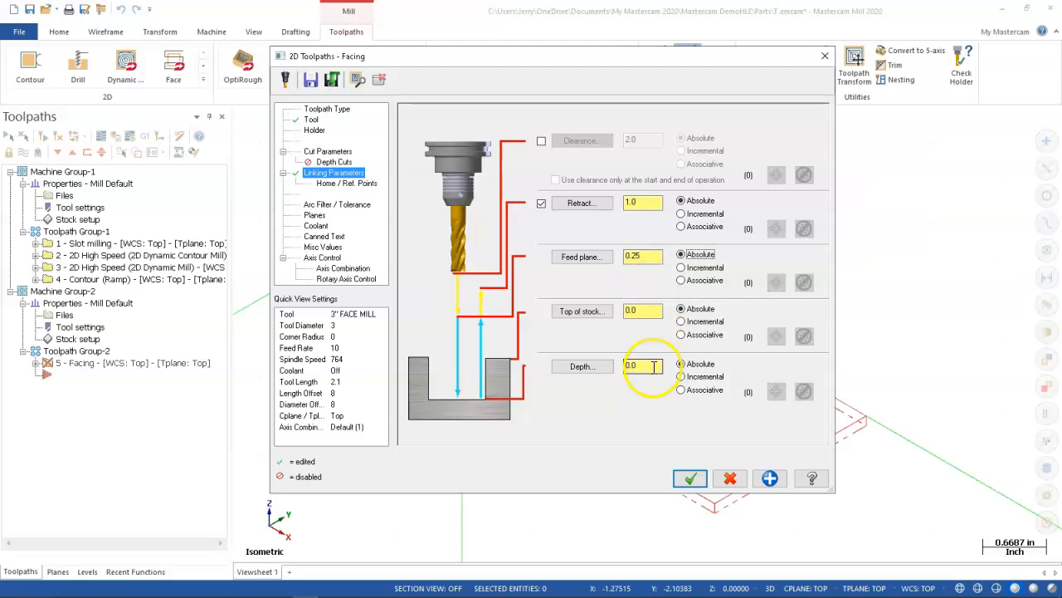
pyautogui.doubleClick(652, 366)
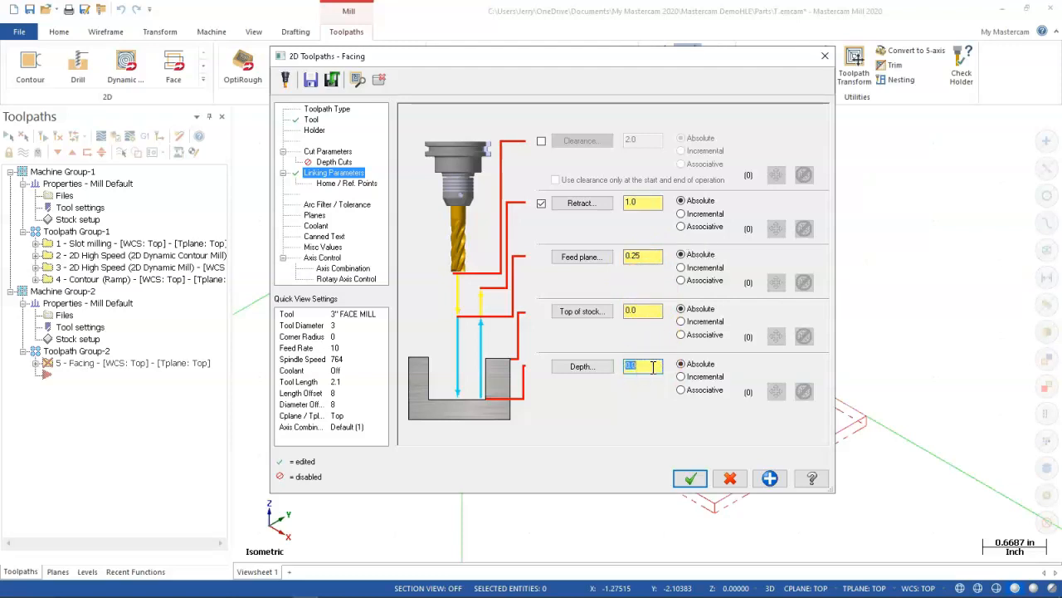
pyautogui.write('-0.25')
pyautogui.press('Tab')
pyautogui.click(635, 366)
pyautogui.click(690, 478)
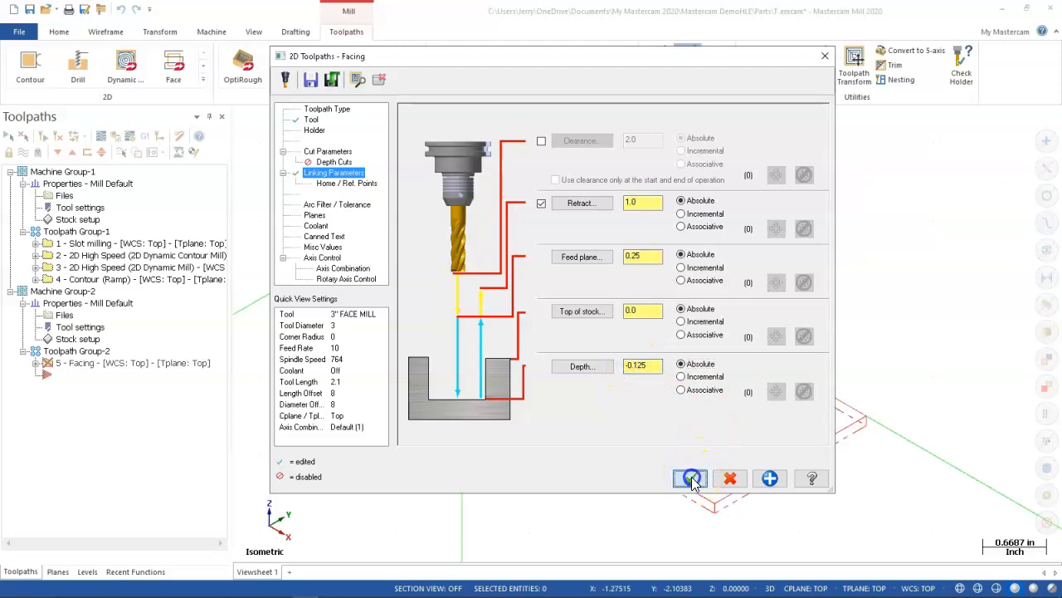
pyautogui.moveTo(284, 420); pyautogui.dragTo(290, 273, button='middle')
pyautogui.scroll(-4, 387, 357)
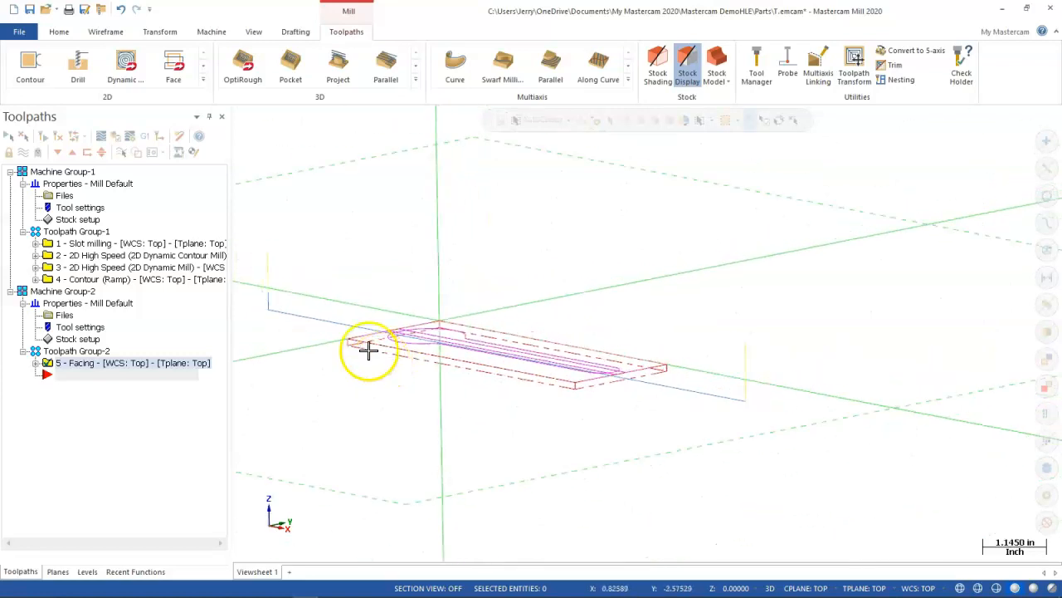
pyautogui.moveTo(555, 376); pyautogui.dragTo(589, 422, button='middle')
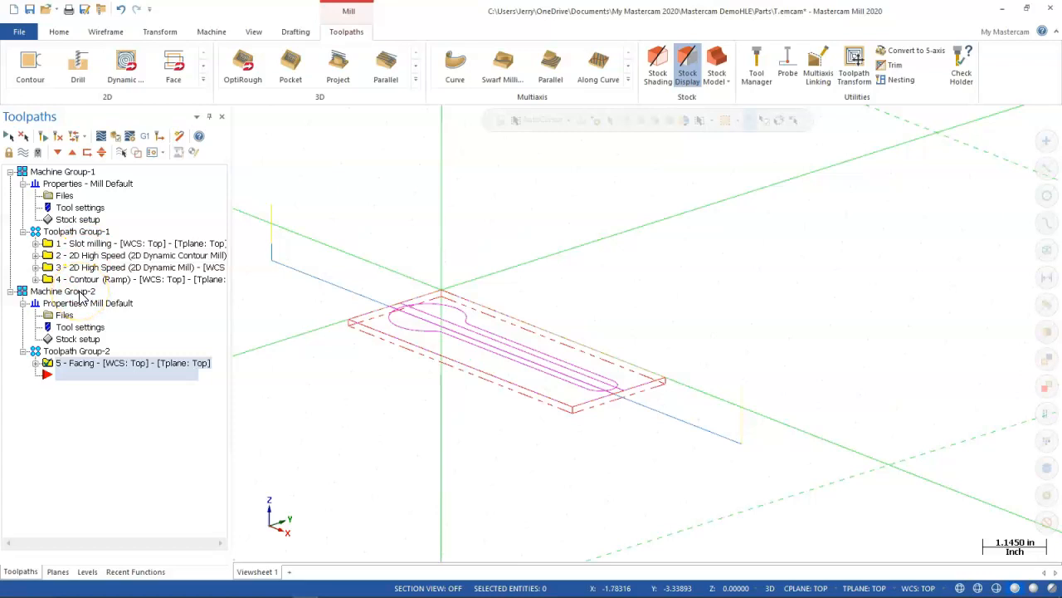
pyautogui.click(179, 428)
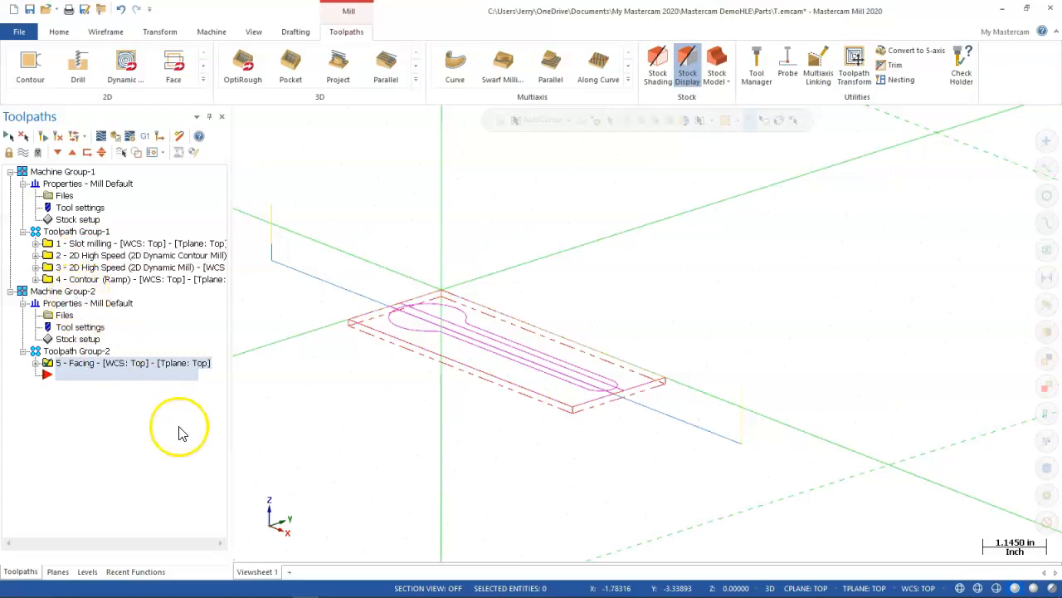